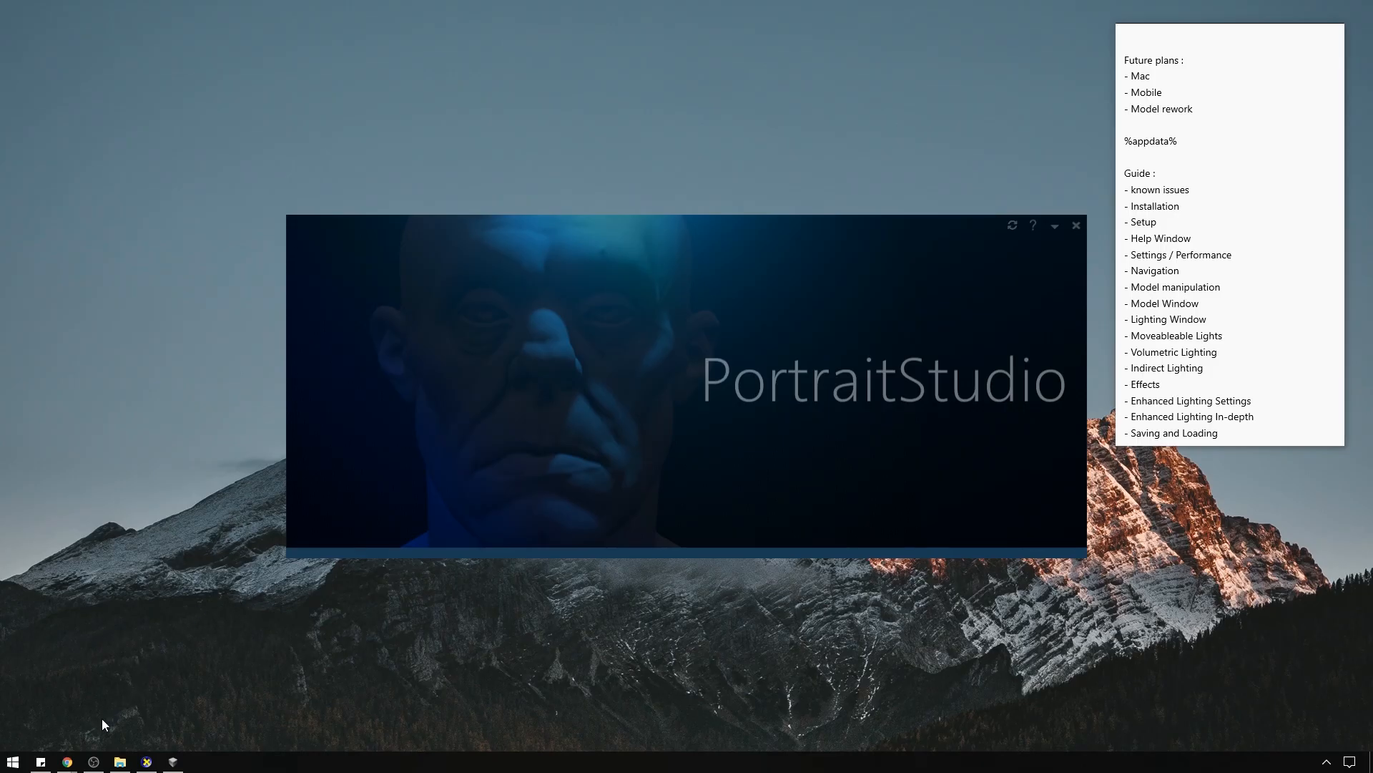
Switch to the browser, browse the videos of the Istebrak YouTube channel, and show the search results for downloading DirectX.
mouse_move(67, 761)
left_click(218, 726)
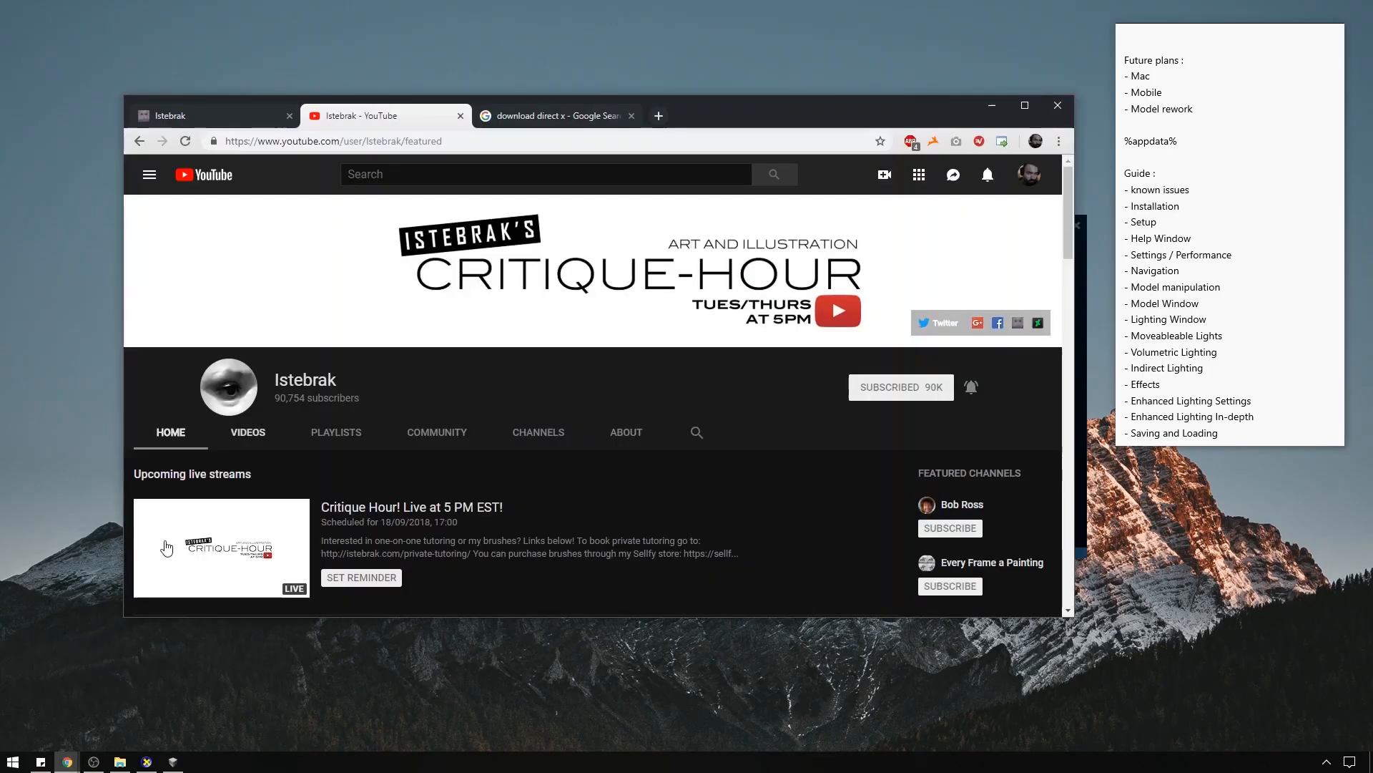
left_click(236, 446)
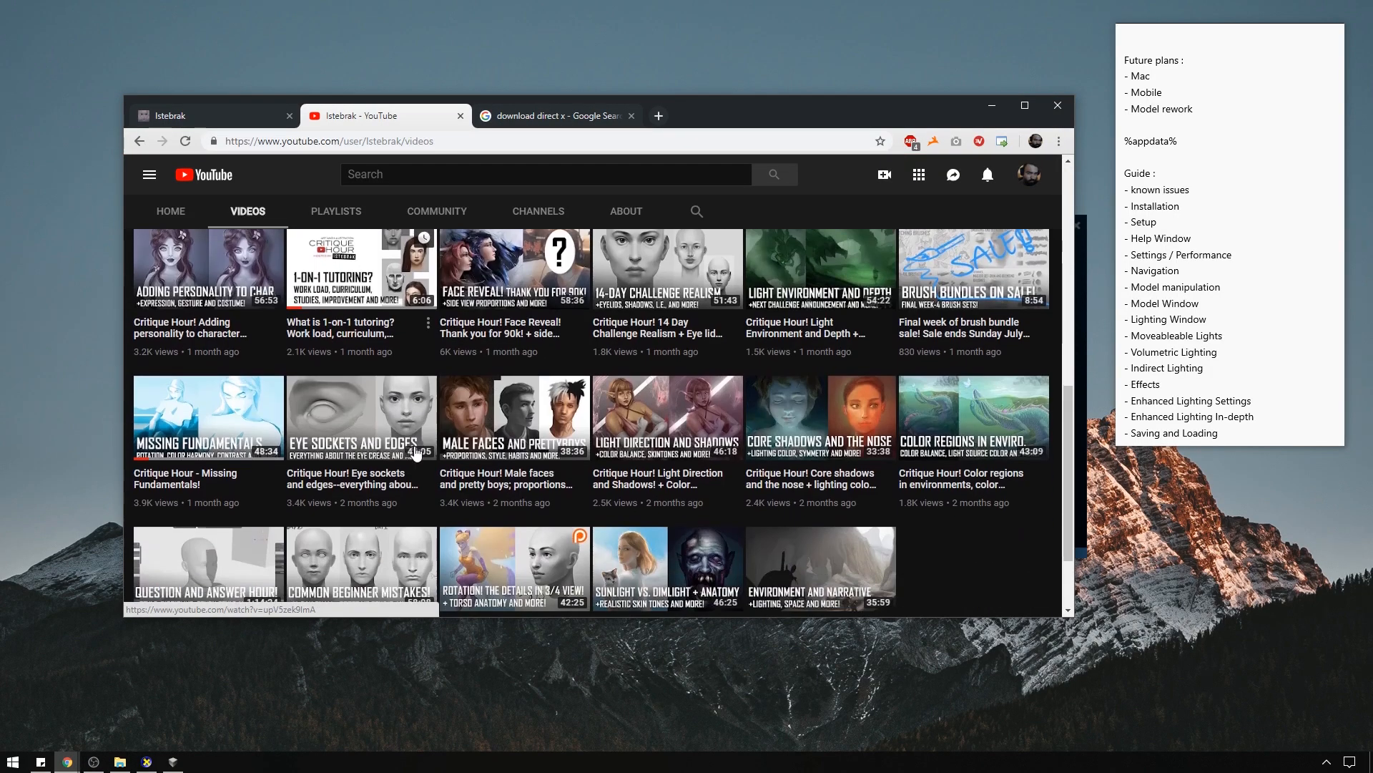
scroll(415, 453, "down", 5)
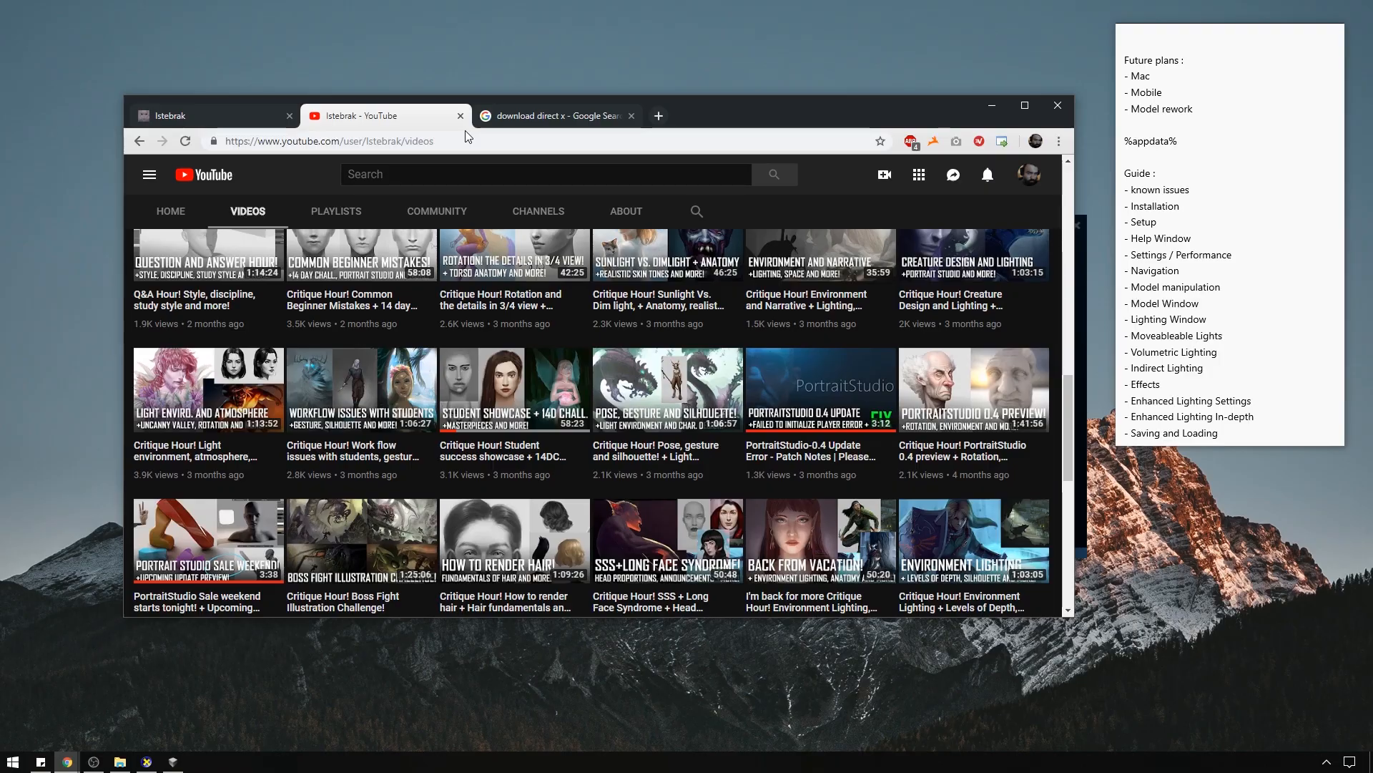
left_click(581, 121)
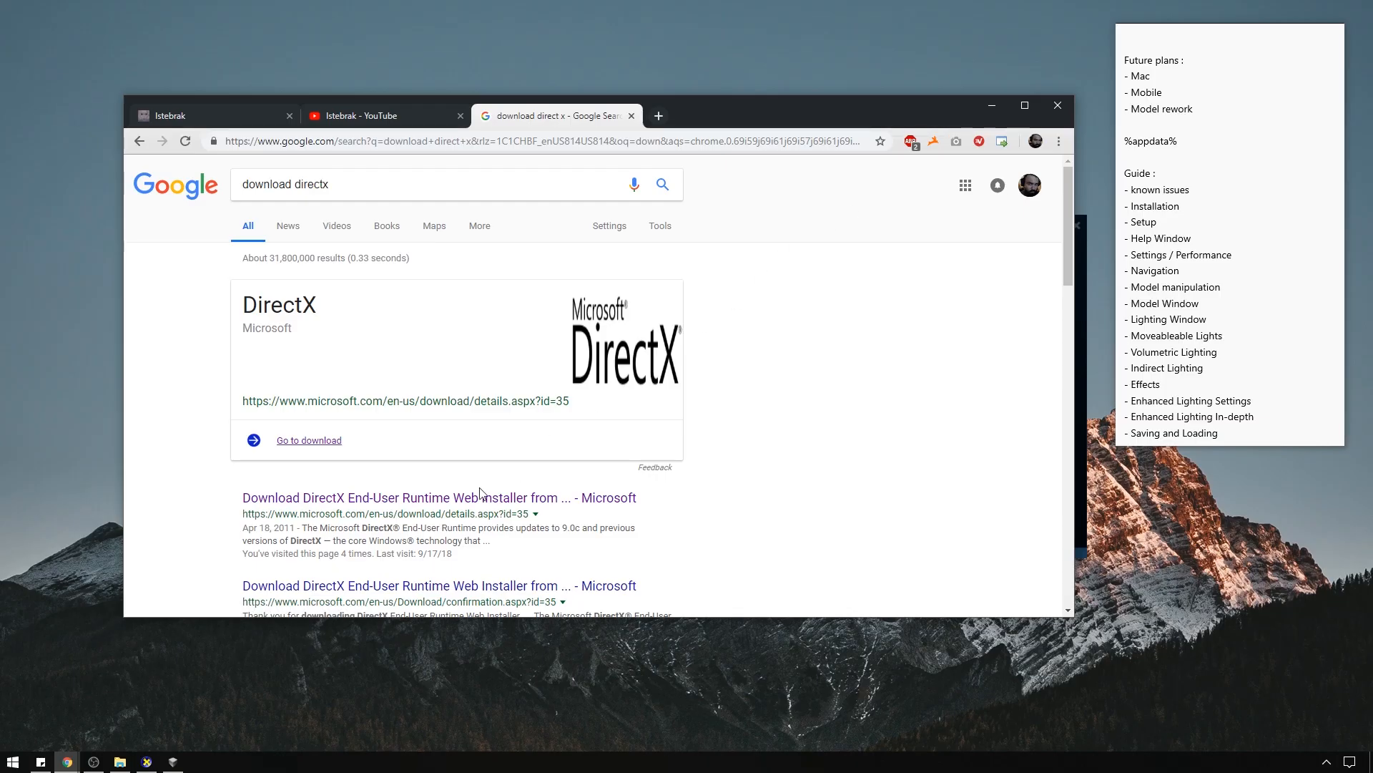
Switch to File Explorer and open the compatibility properties of the PortraitStudio application.
left_click(121, 761)
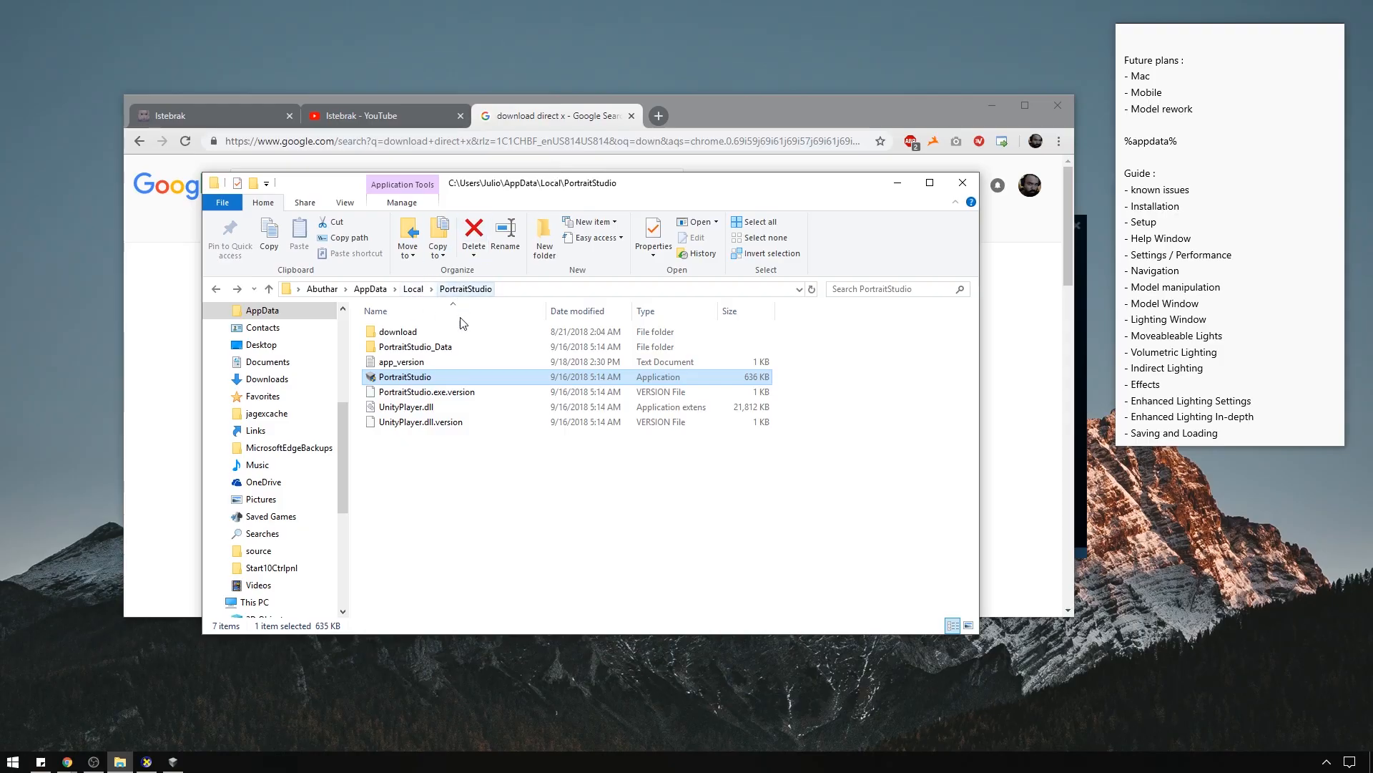
right_click(465, 378)
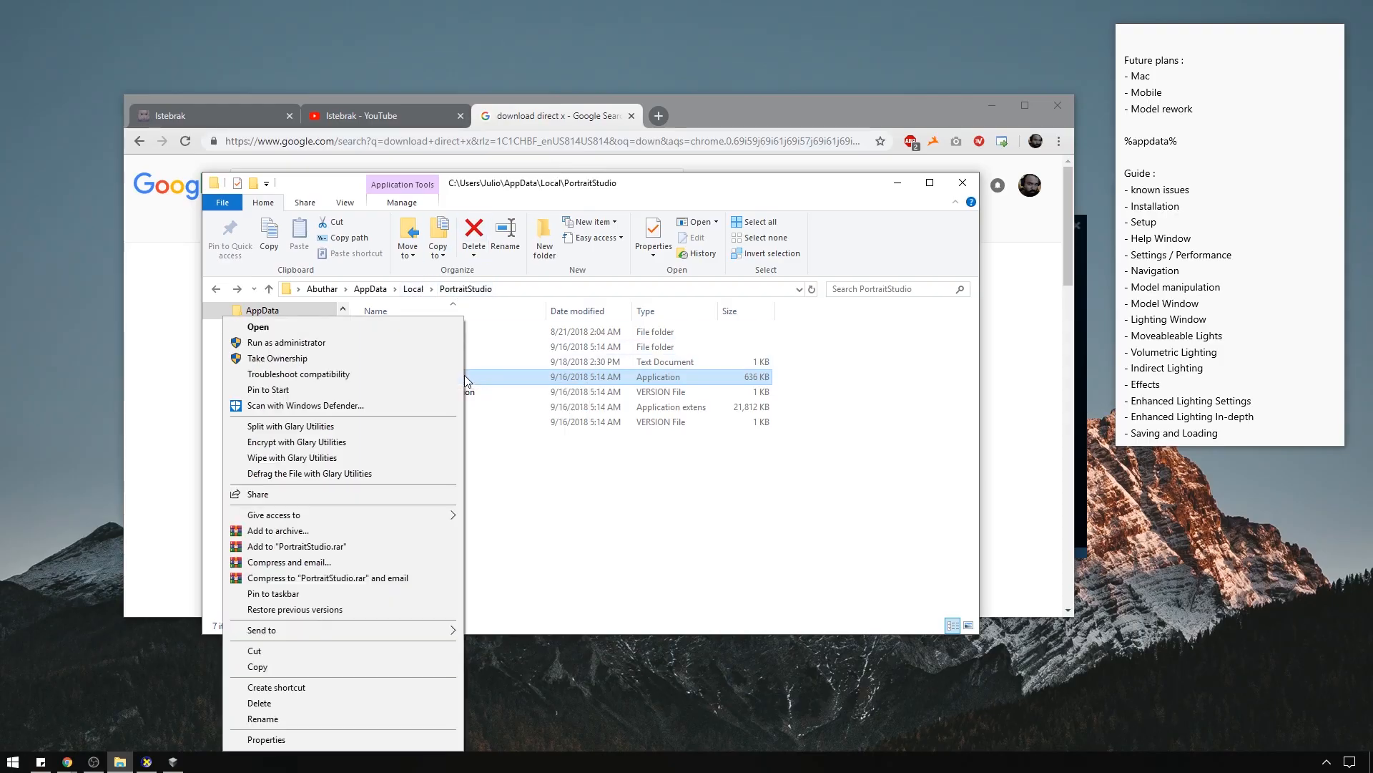
left_click(312, 739)
left_click_drag(551, 373, 506, 211)
left_click(500, 234)
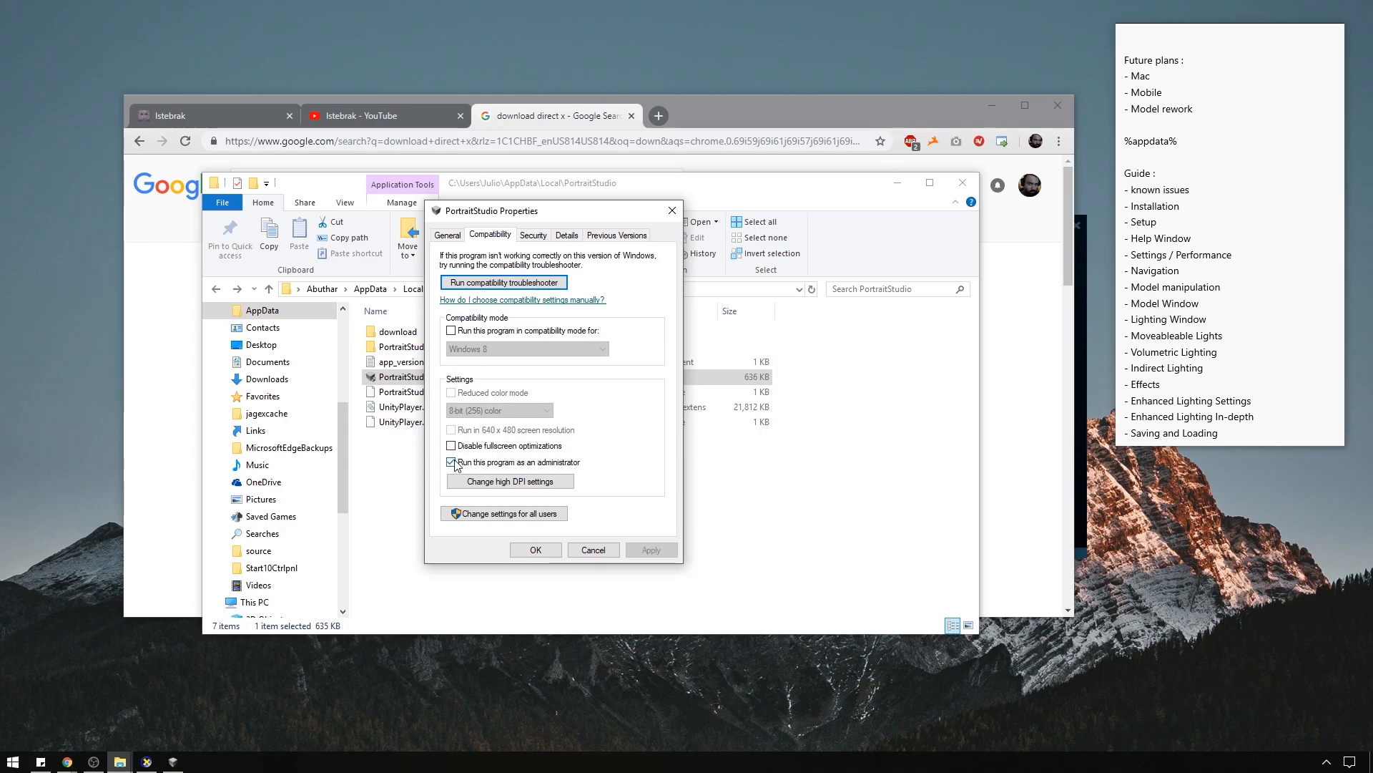
Try compatibility mode for Windows 8, check the other Windows versions offered, disable the mode again, and close the properties.
left_click(452, 331)
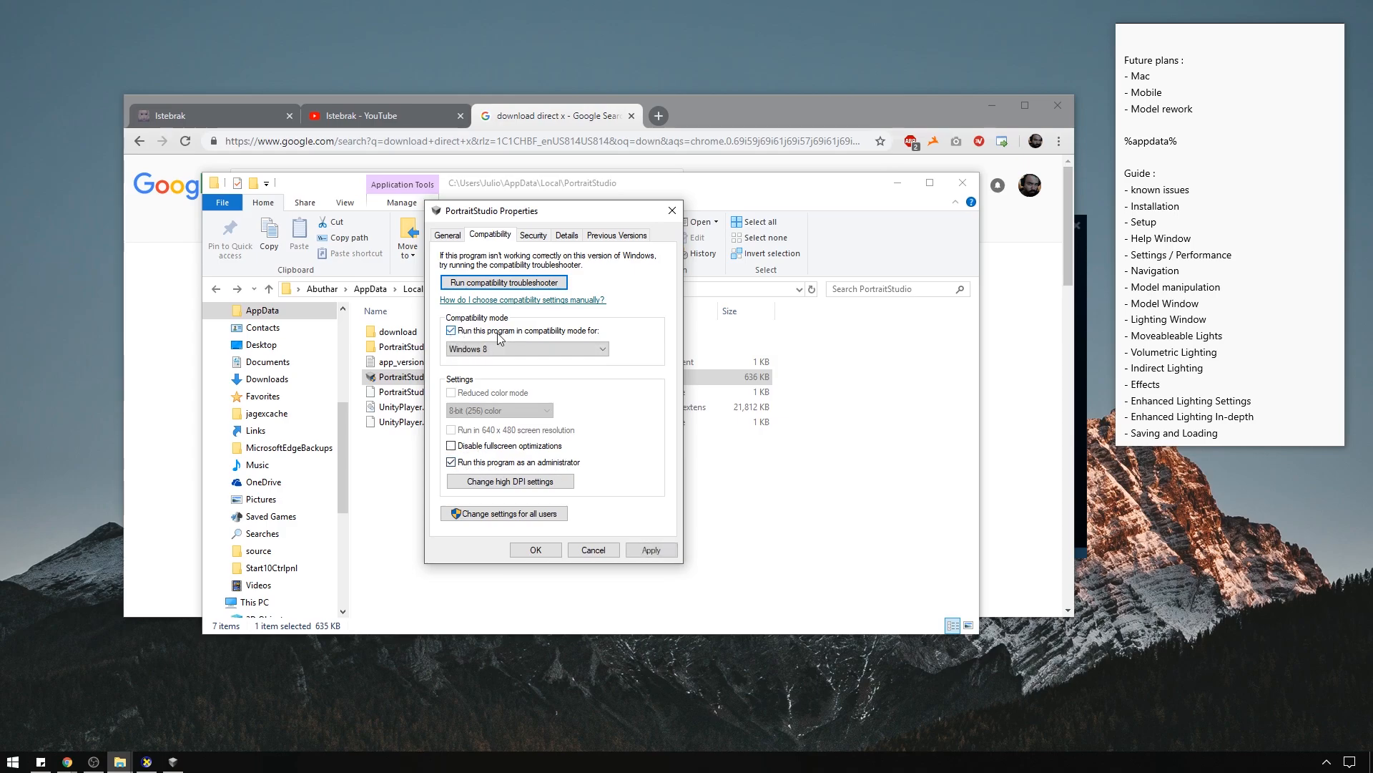
left_click(583, 348)
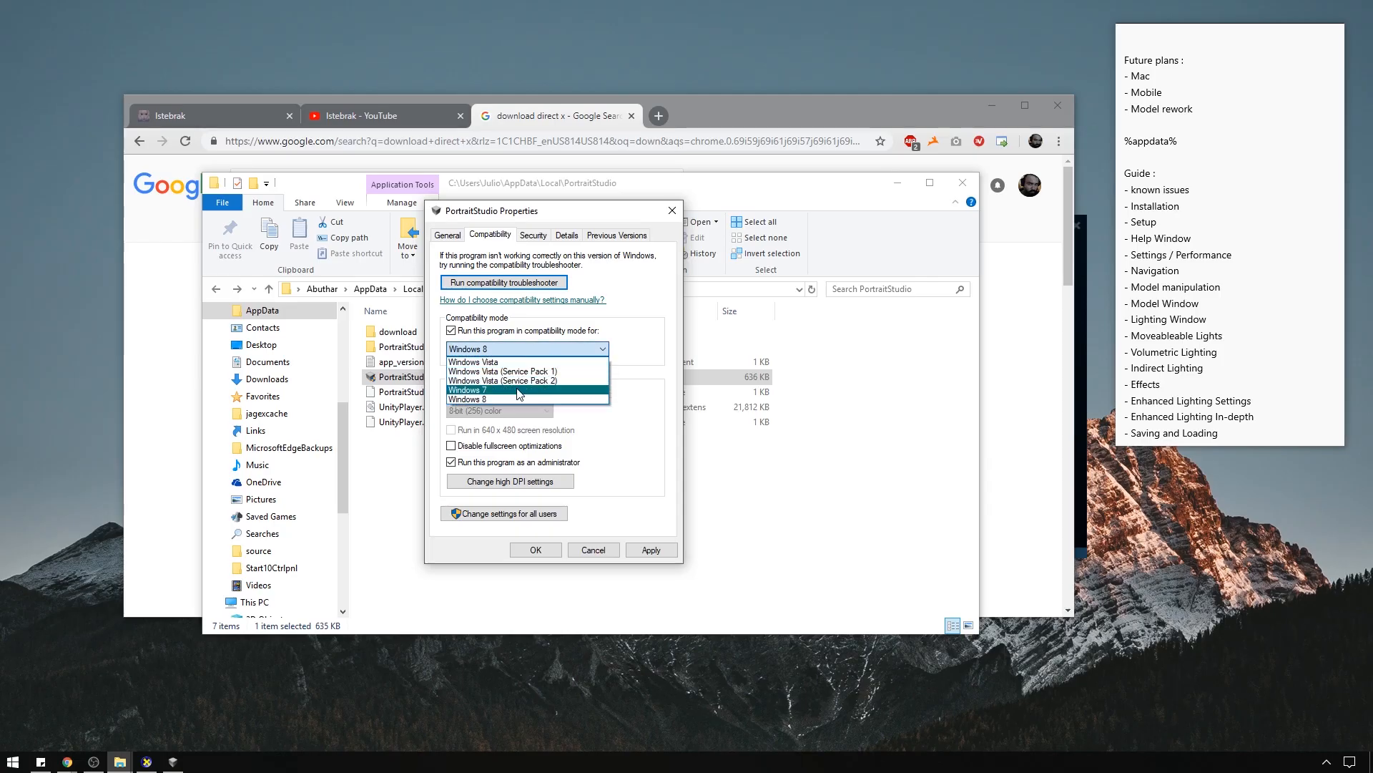
left_click(661, 332)
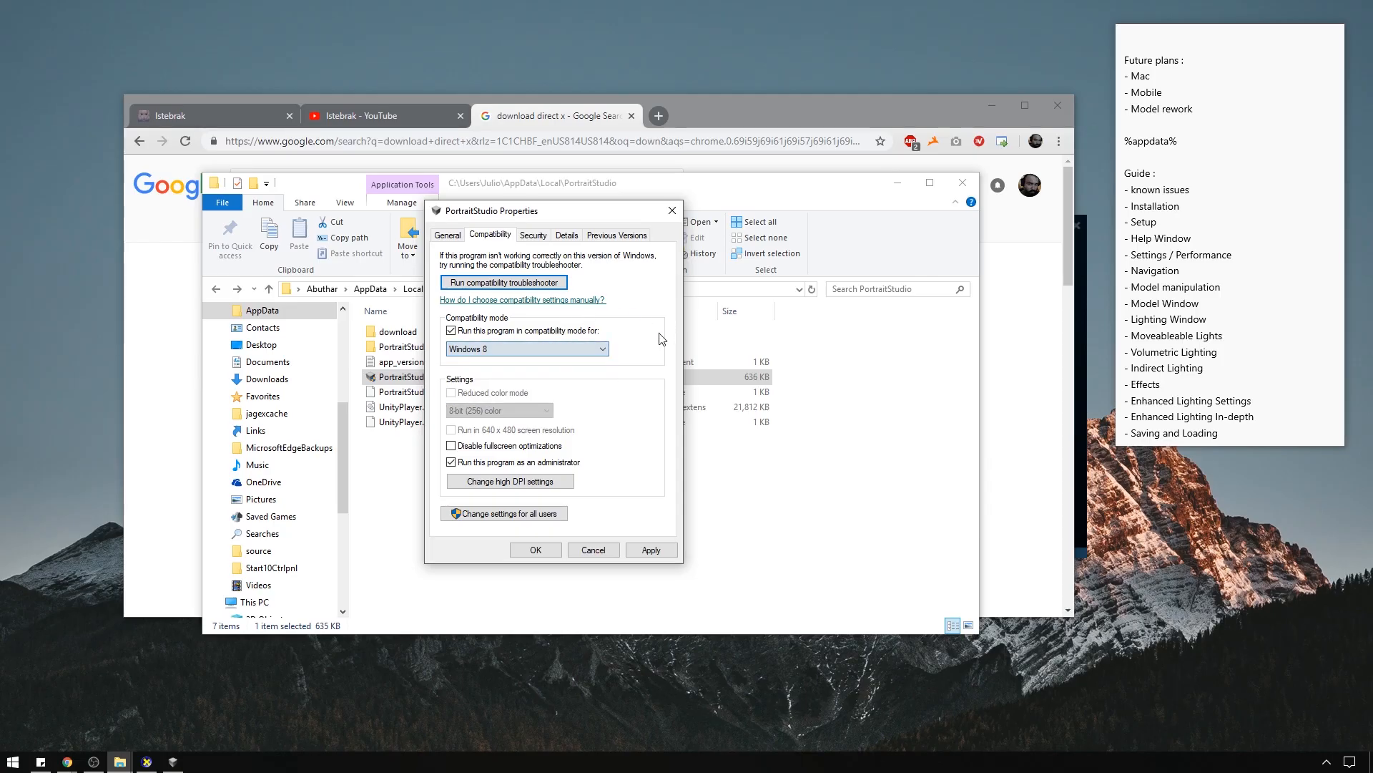
left_click(451, 331)
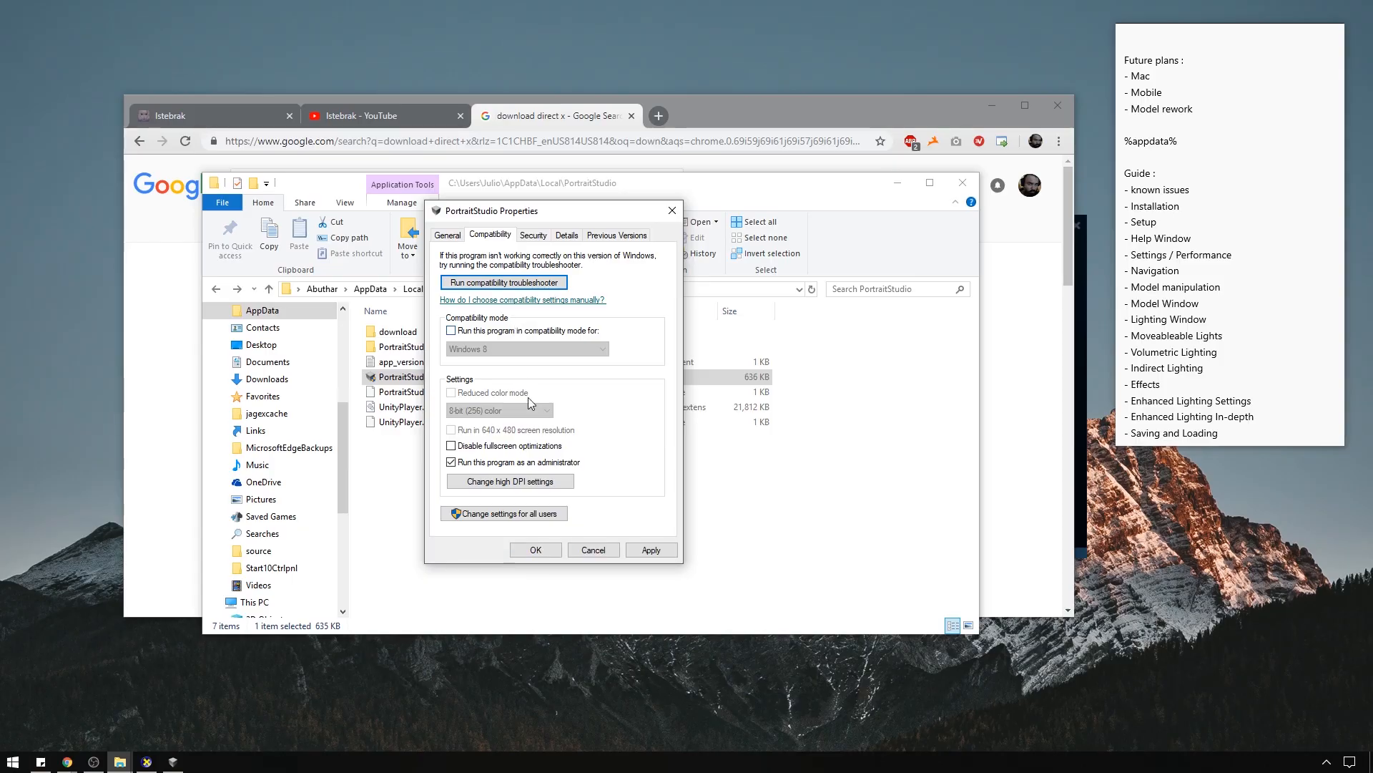
left_click(535, 550)
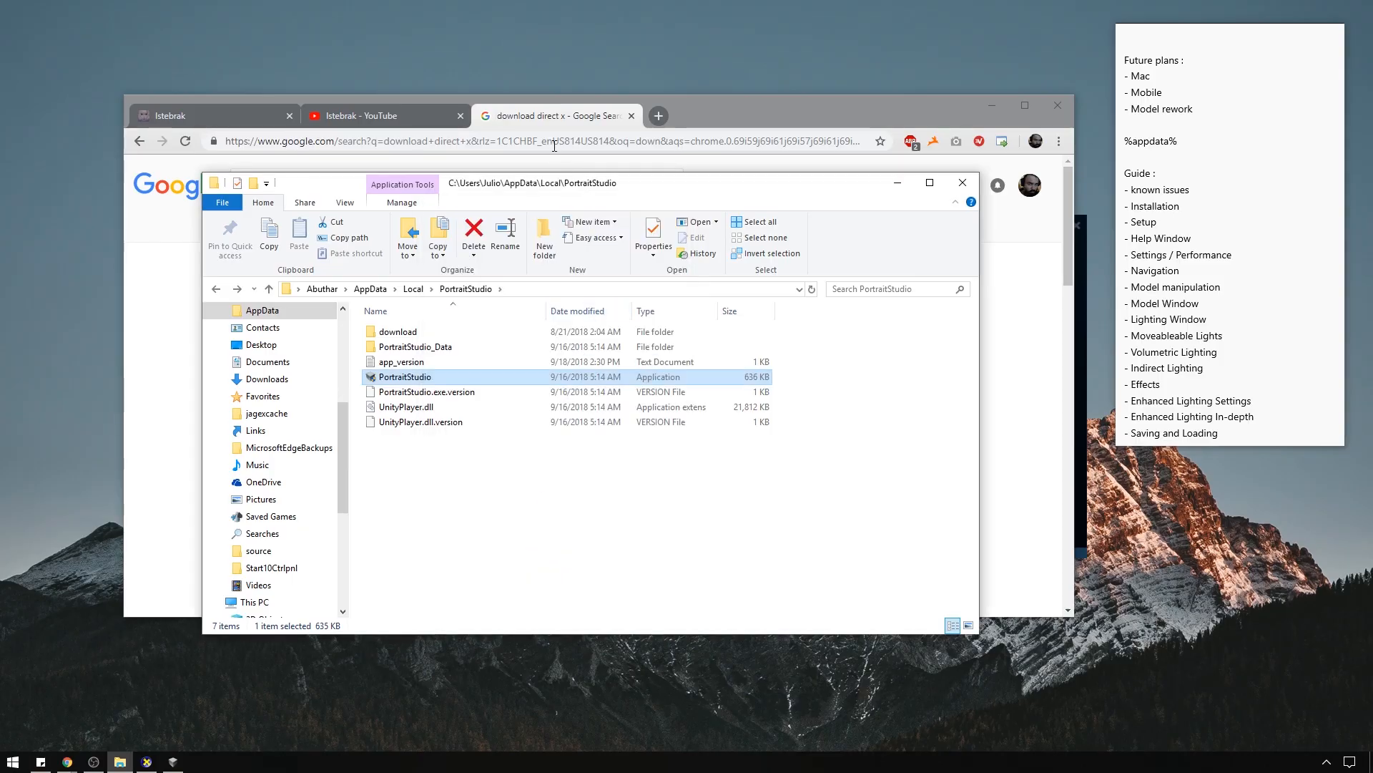
Return to the browser and look through the Store page of the Istebrak website.
left_click(541, 116)
left_click(187, 113)
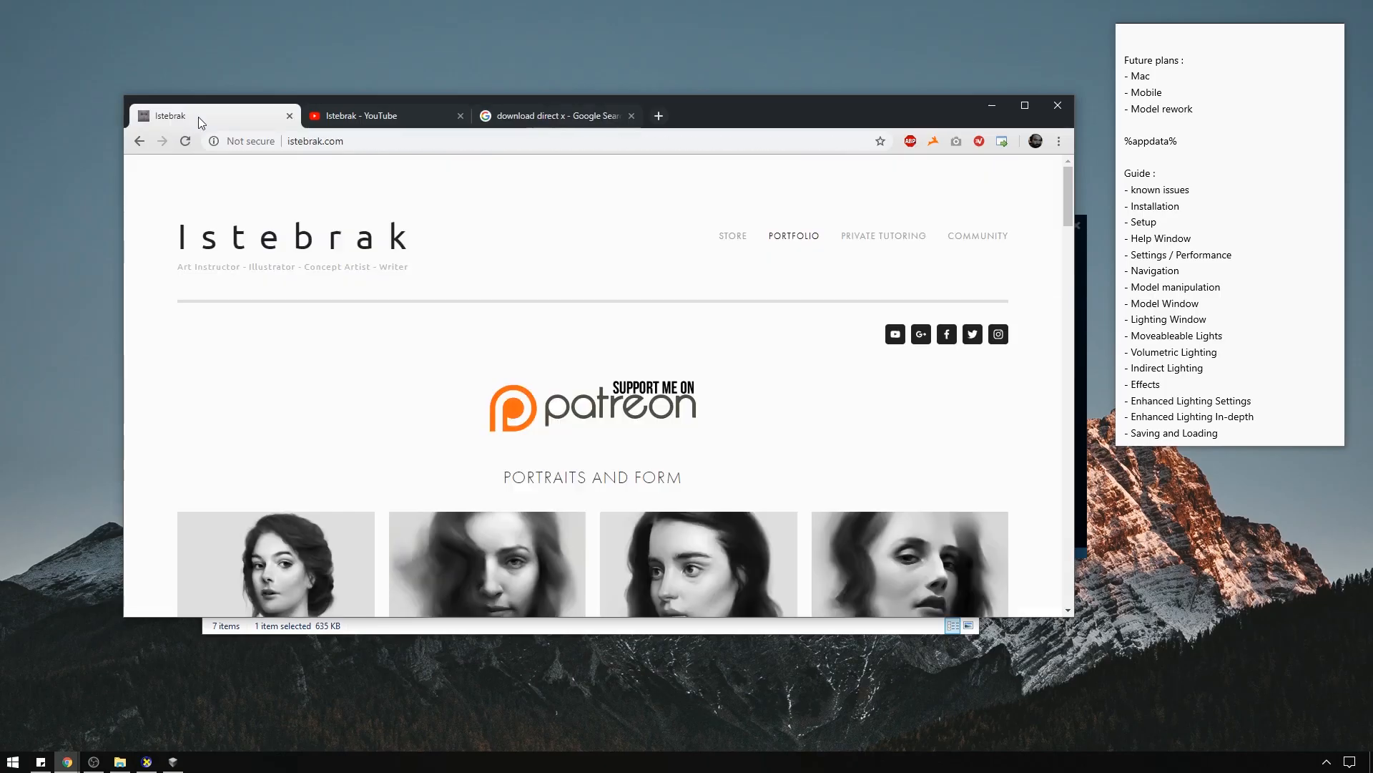
left_click(733, 236)
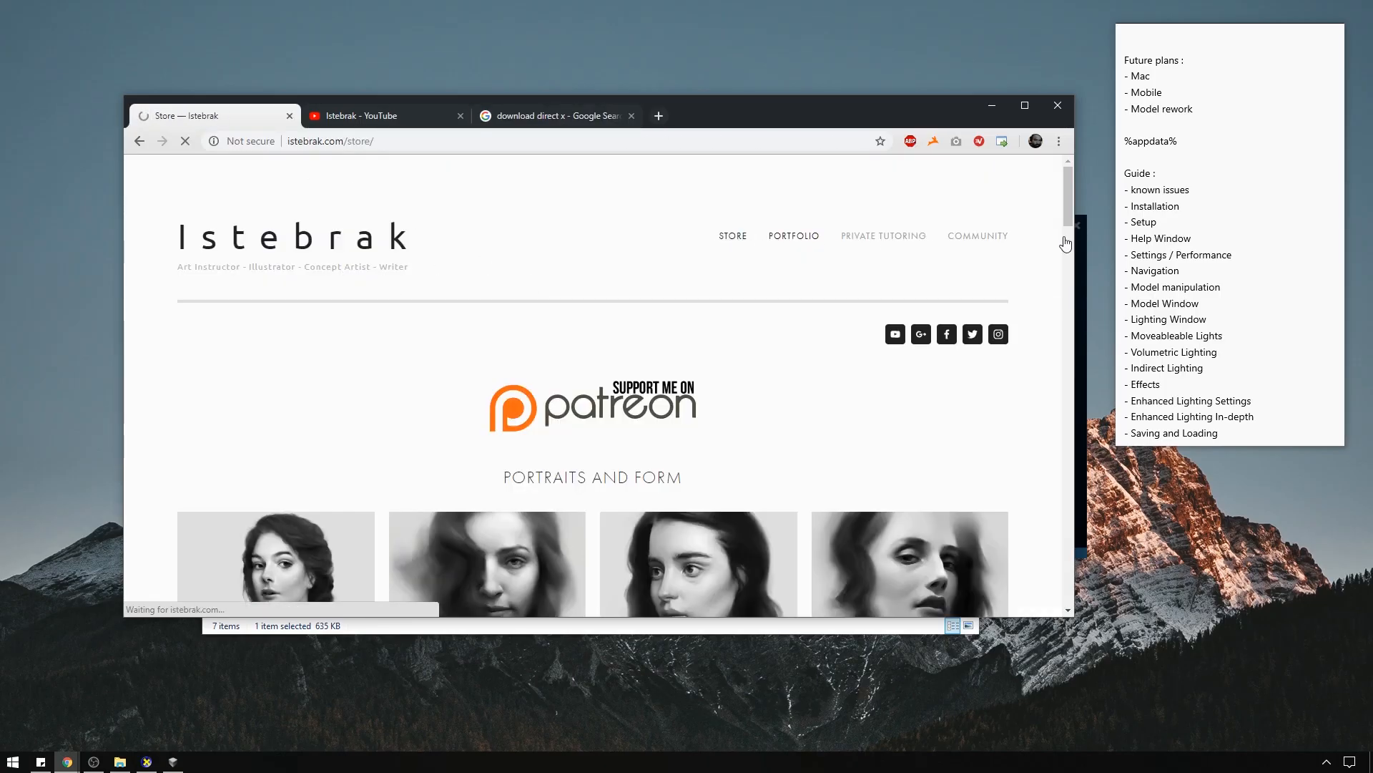
left_click_drag(1066, 190, 1084, 443)
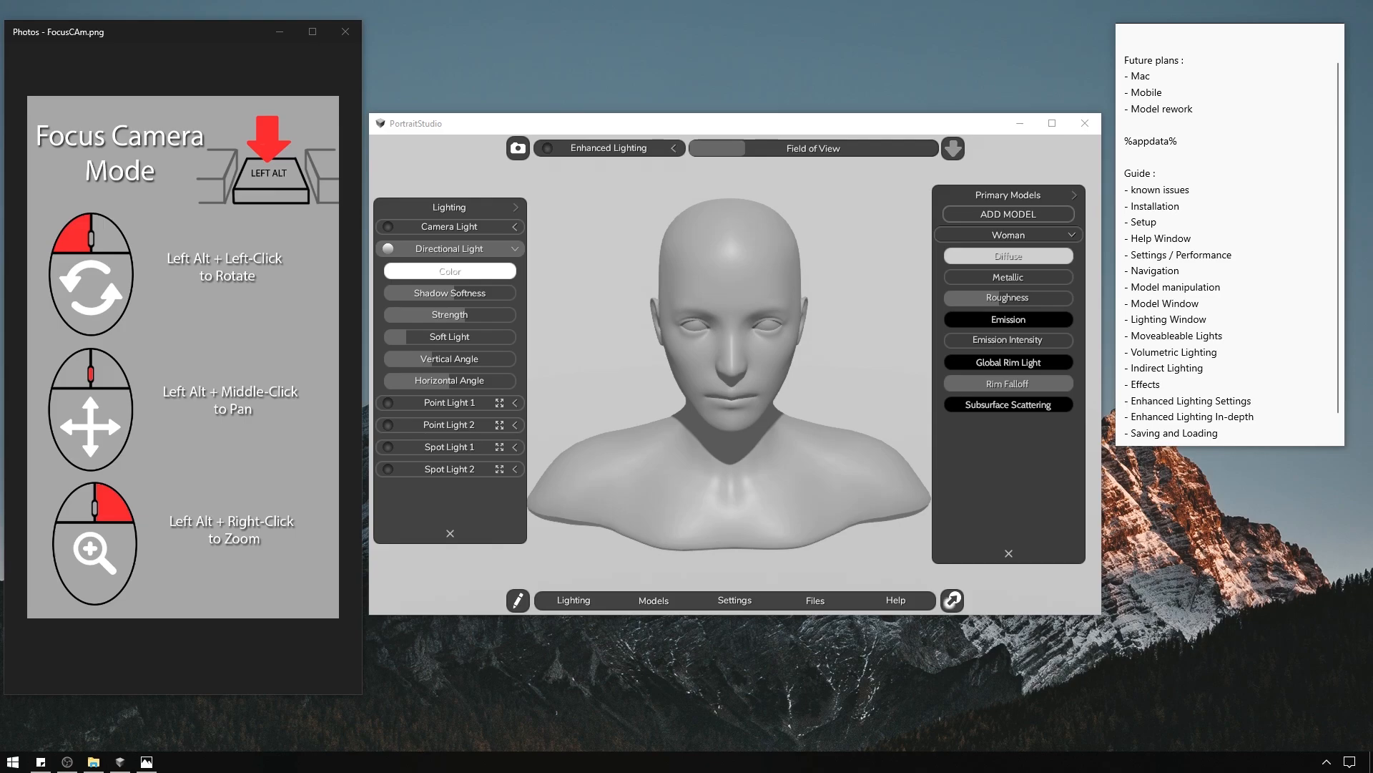
Focus the camera on the woman bust in PortraitStudio, deselect it, and orbit, pan and zoom around it.
left_click(741, 346)
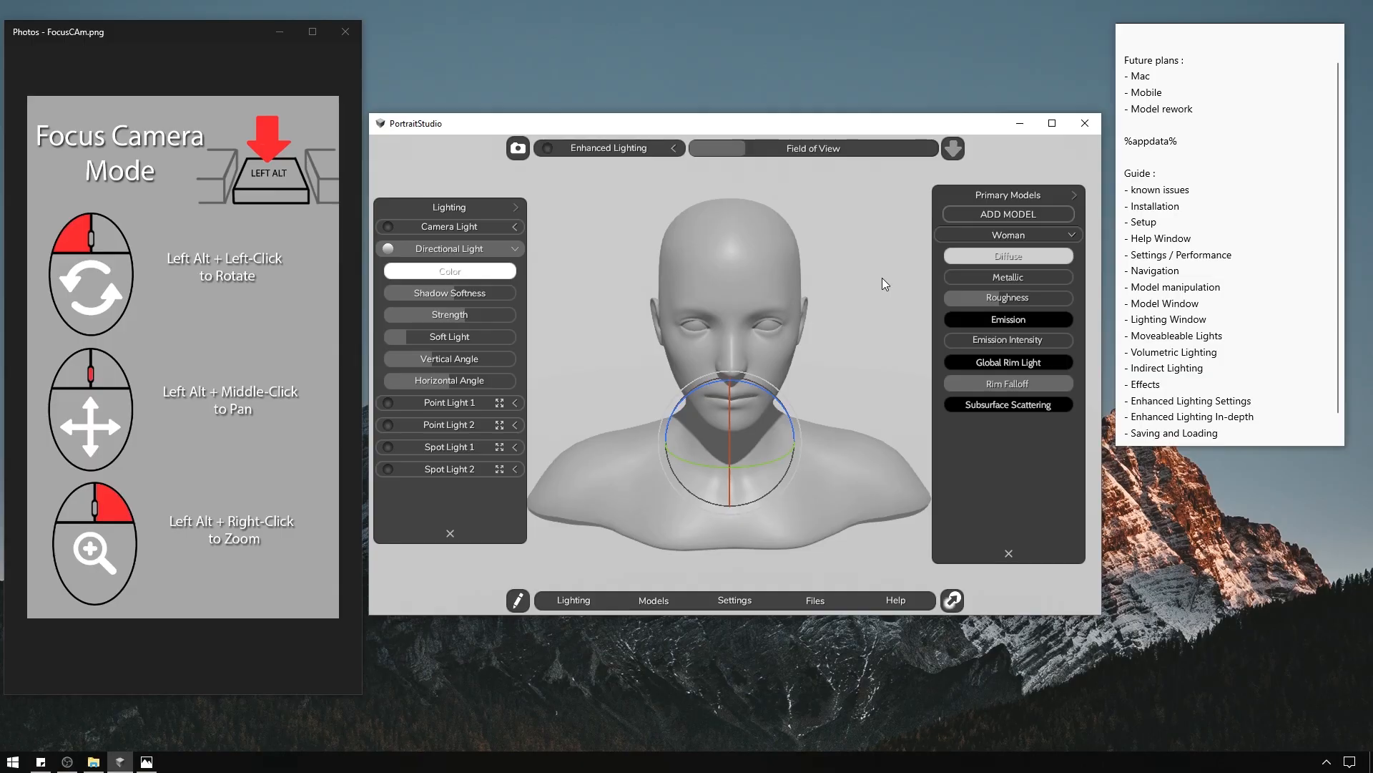
key("alt")
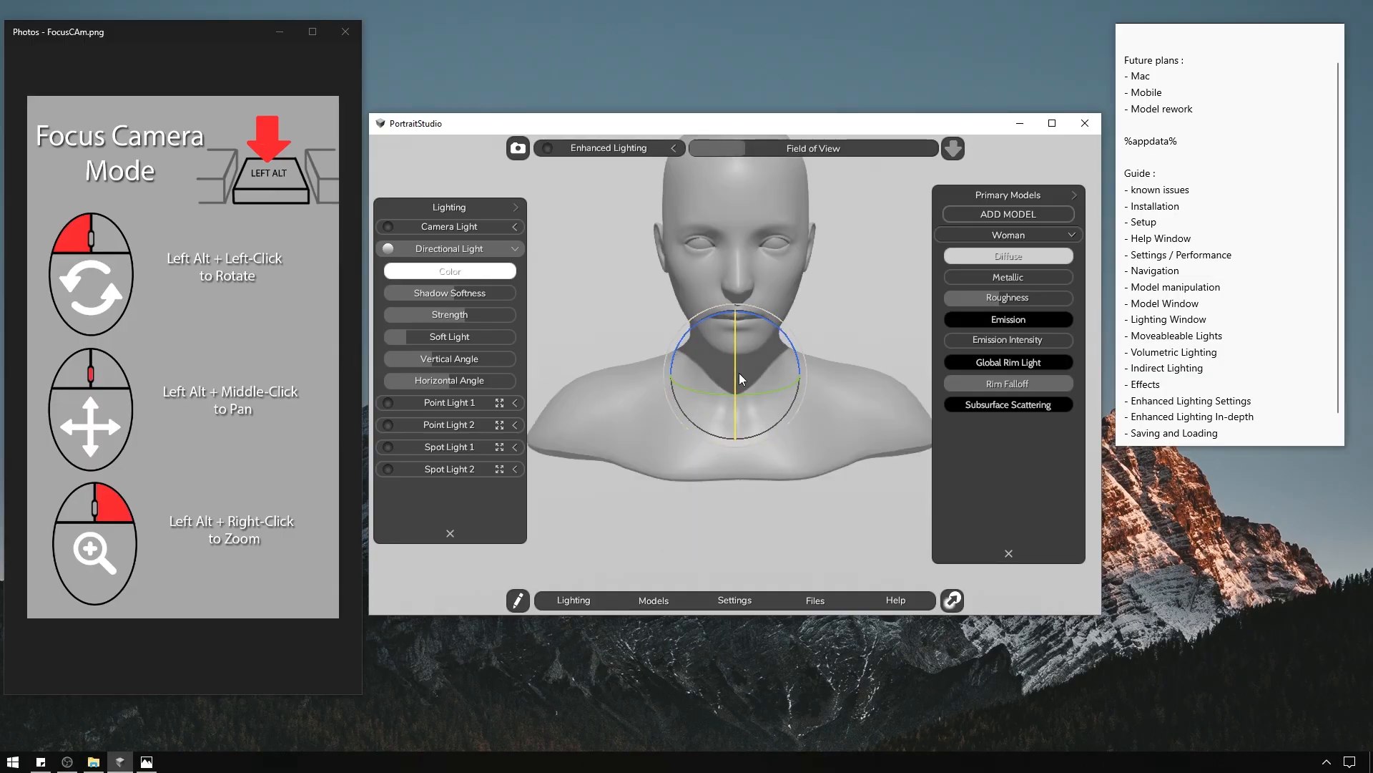
left_click(873, 275)
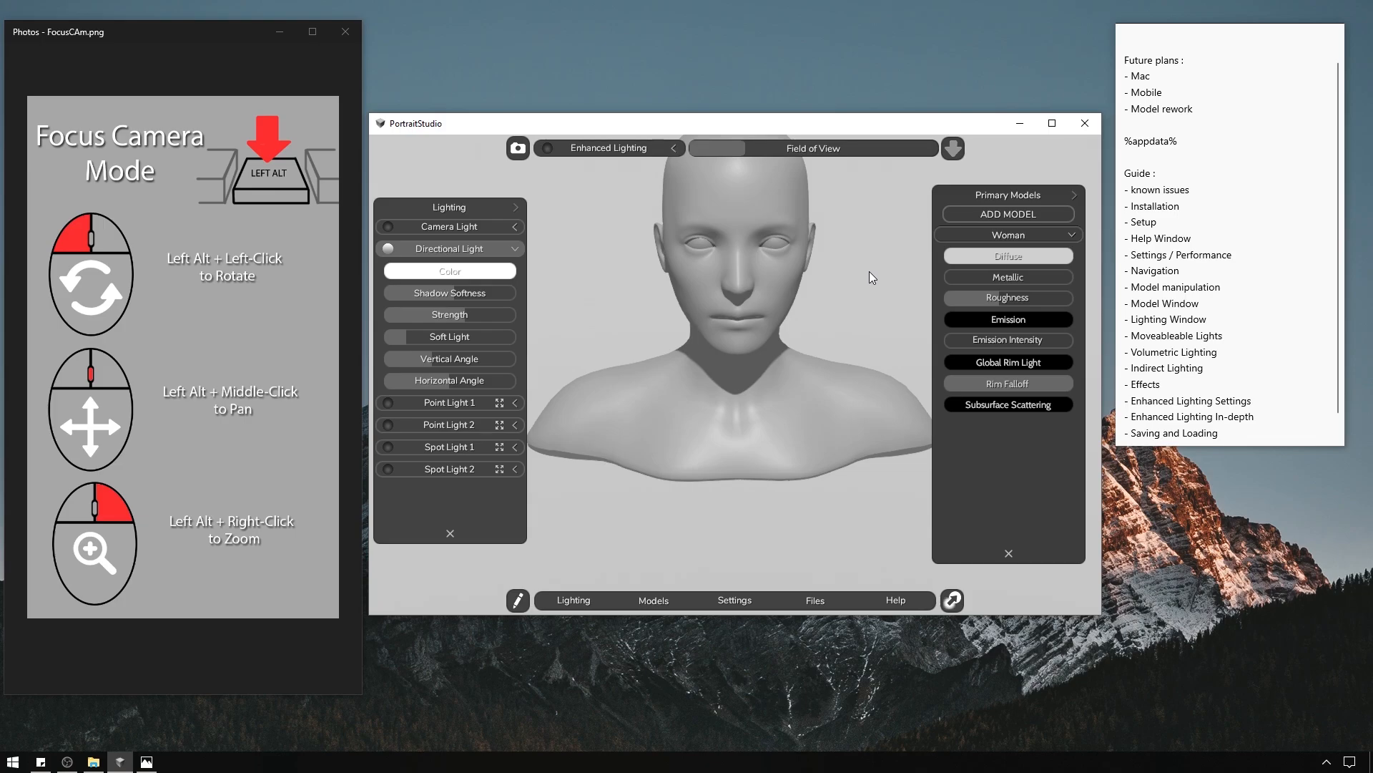
left_click_drag(905, 269, 1008, 274, "alt")
middle_click_drag(809, 254, 824, 322, "alt")
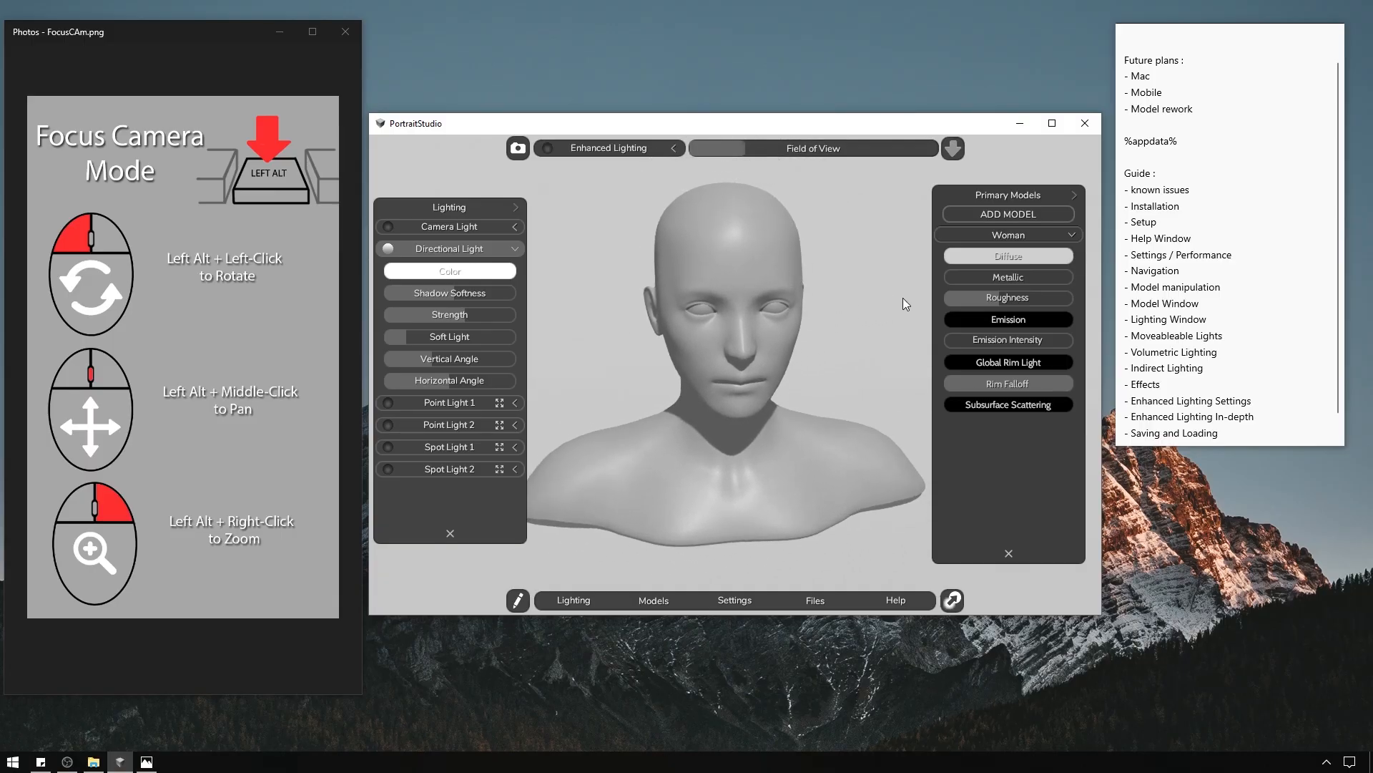
right_click_drag(894, 298, 847, 324, "alt")
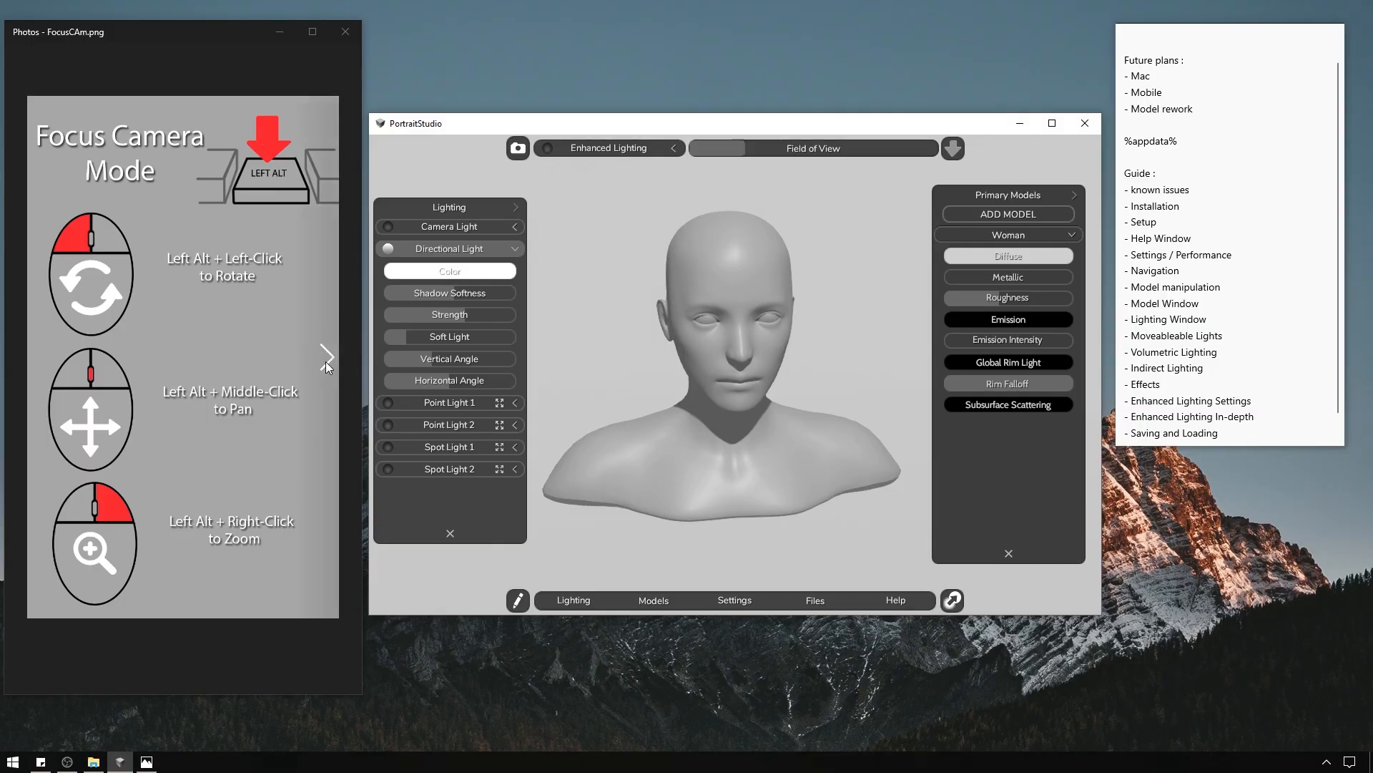
Show the FPS camera instructions image, and use that mode to look around and move forward, backward, left and right in PortraitStudio.
left_click(326, 363)
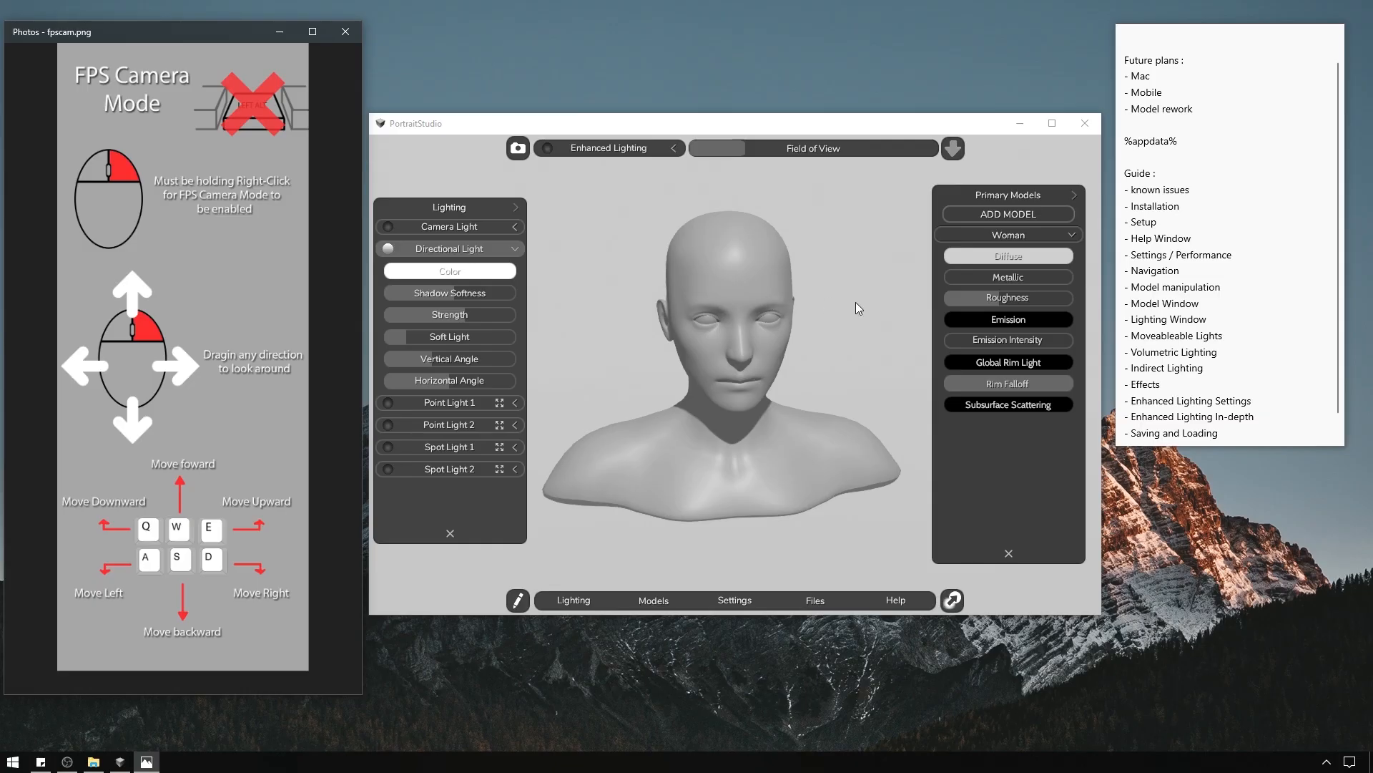
left_click(836, 342)
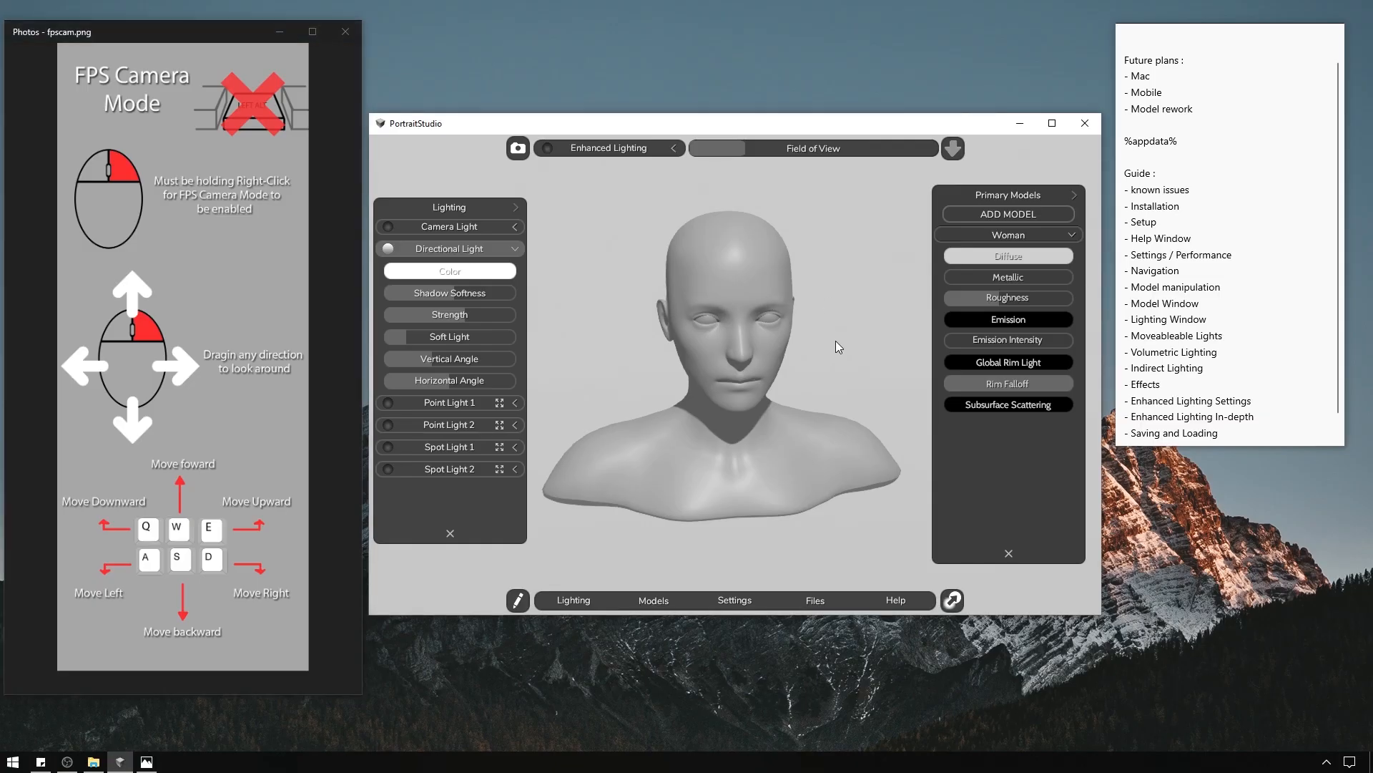
right_click_drag(836, 341, 928, 329)
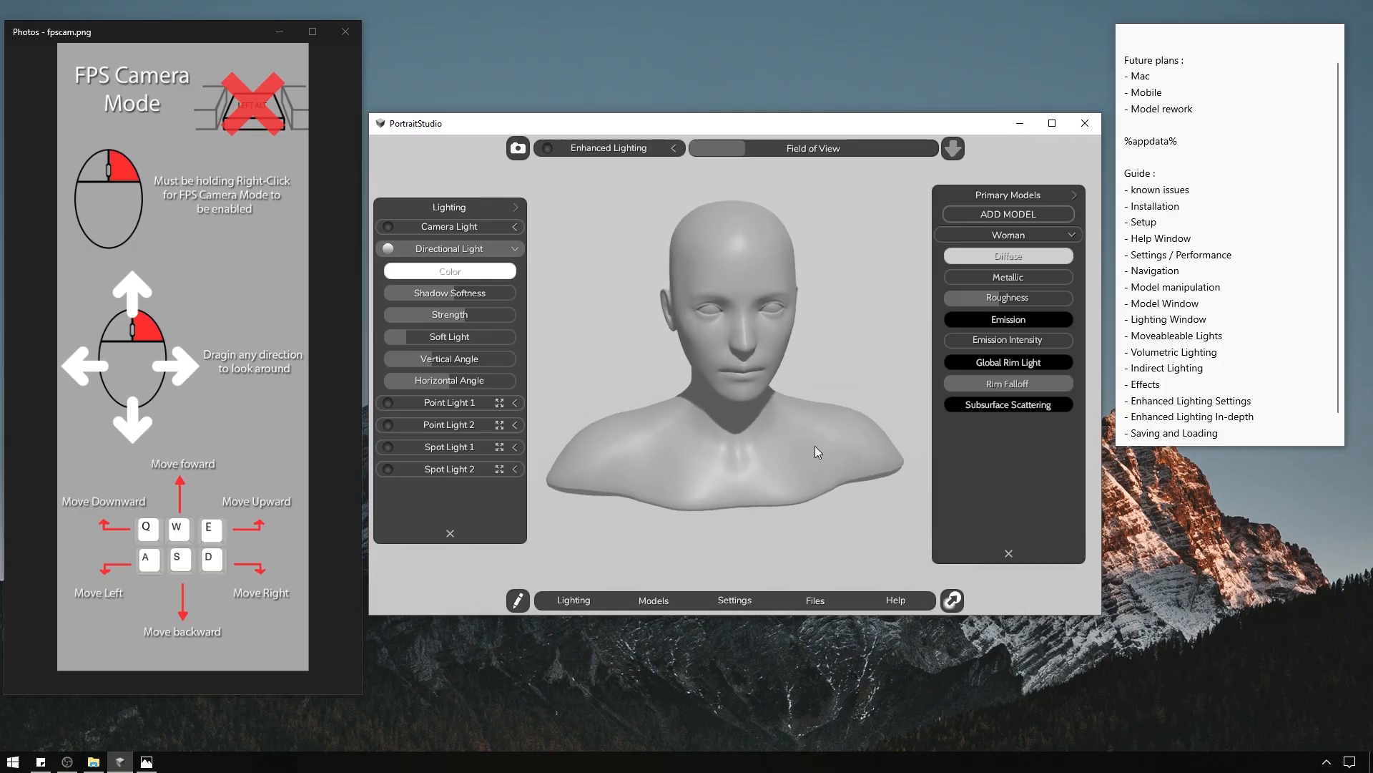
key("w")
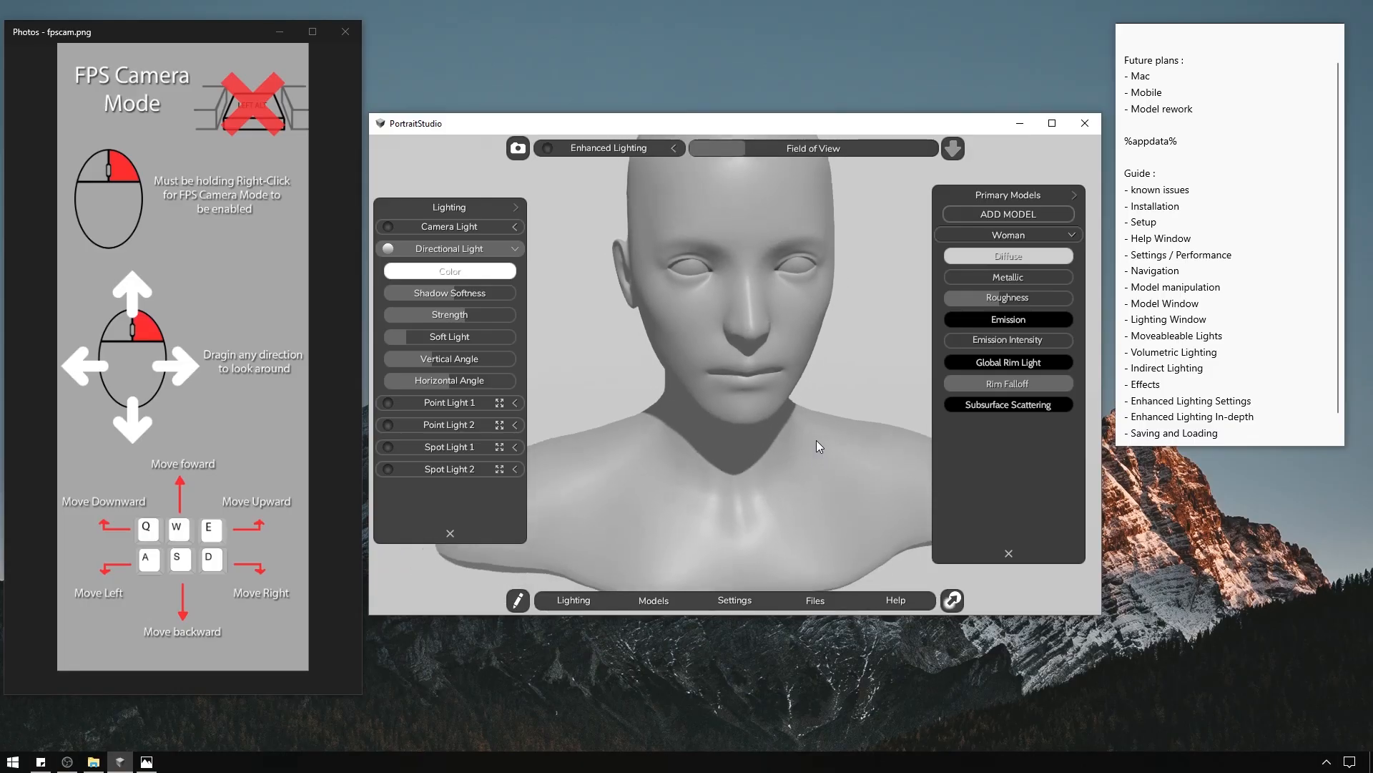
key("s")
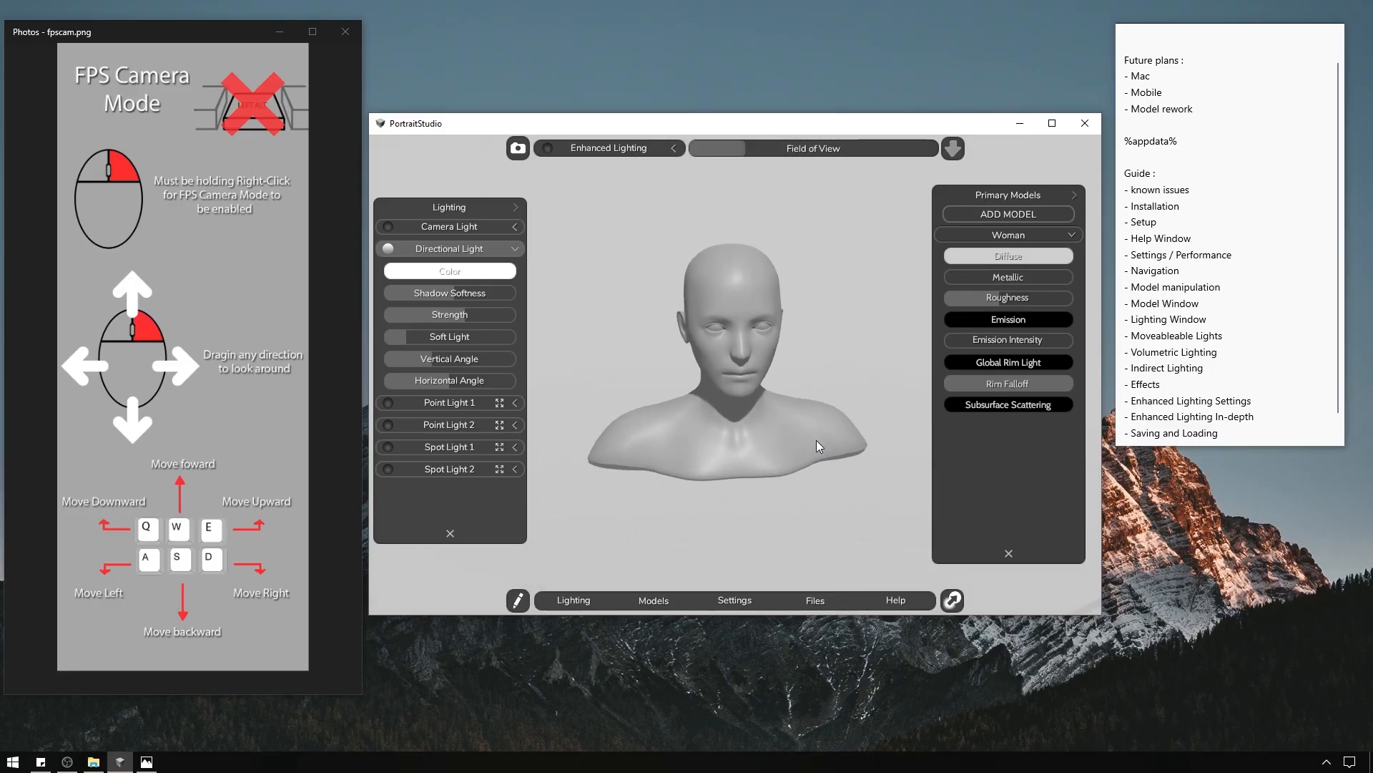
key("a")
key("d")
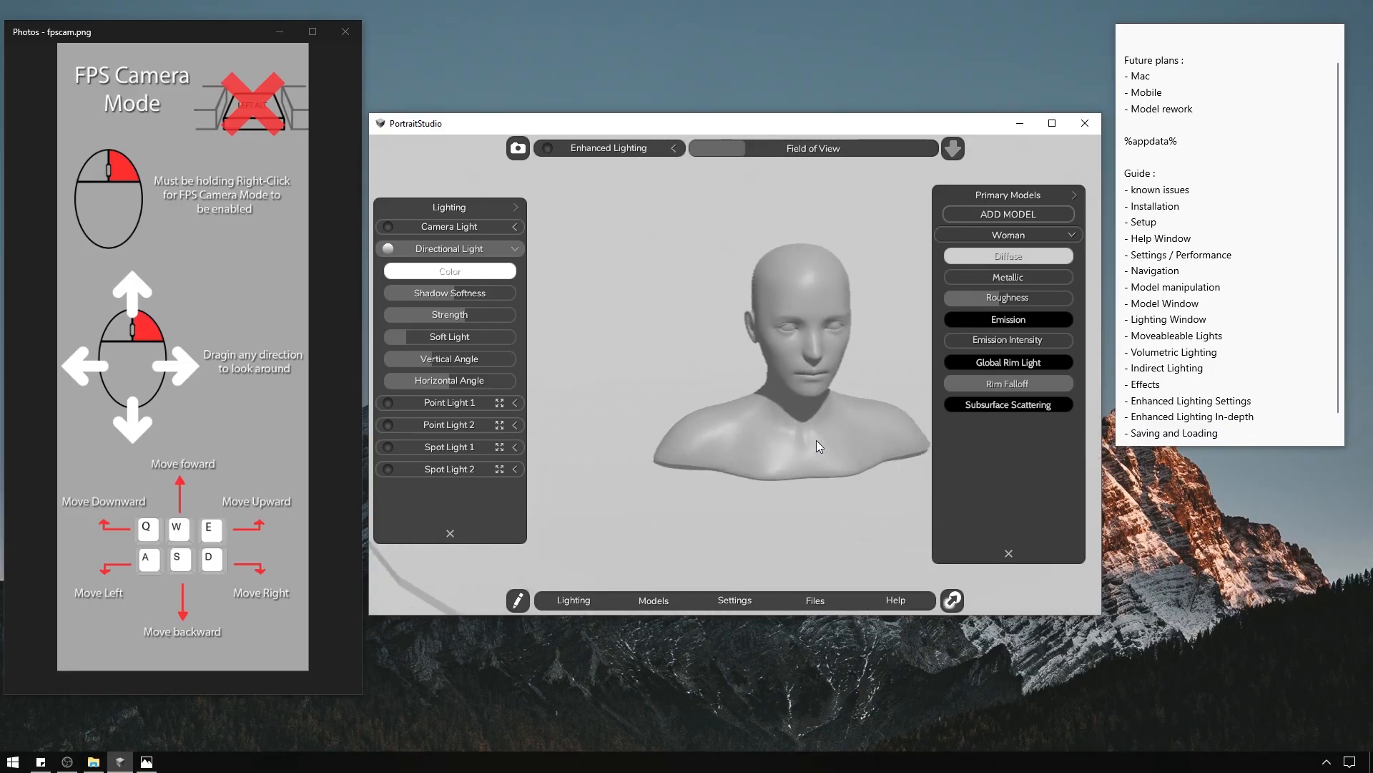
Move the FPS camera down, up, forward and backward around the bust, and reframe the bust from the front.
key("q")
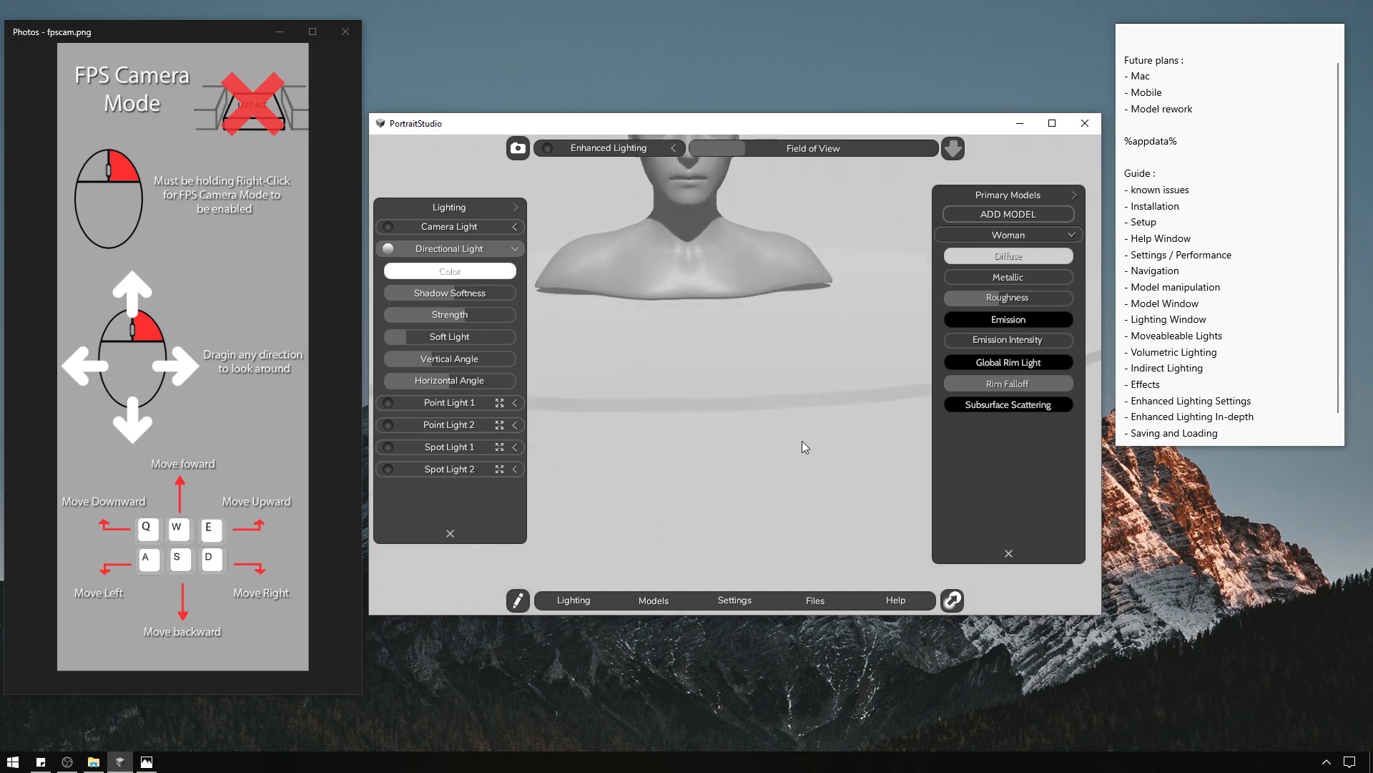
key("e")
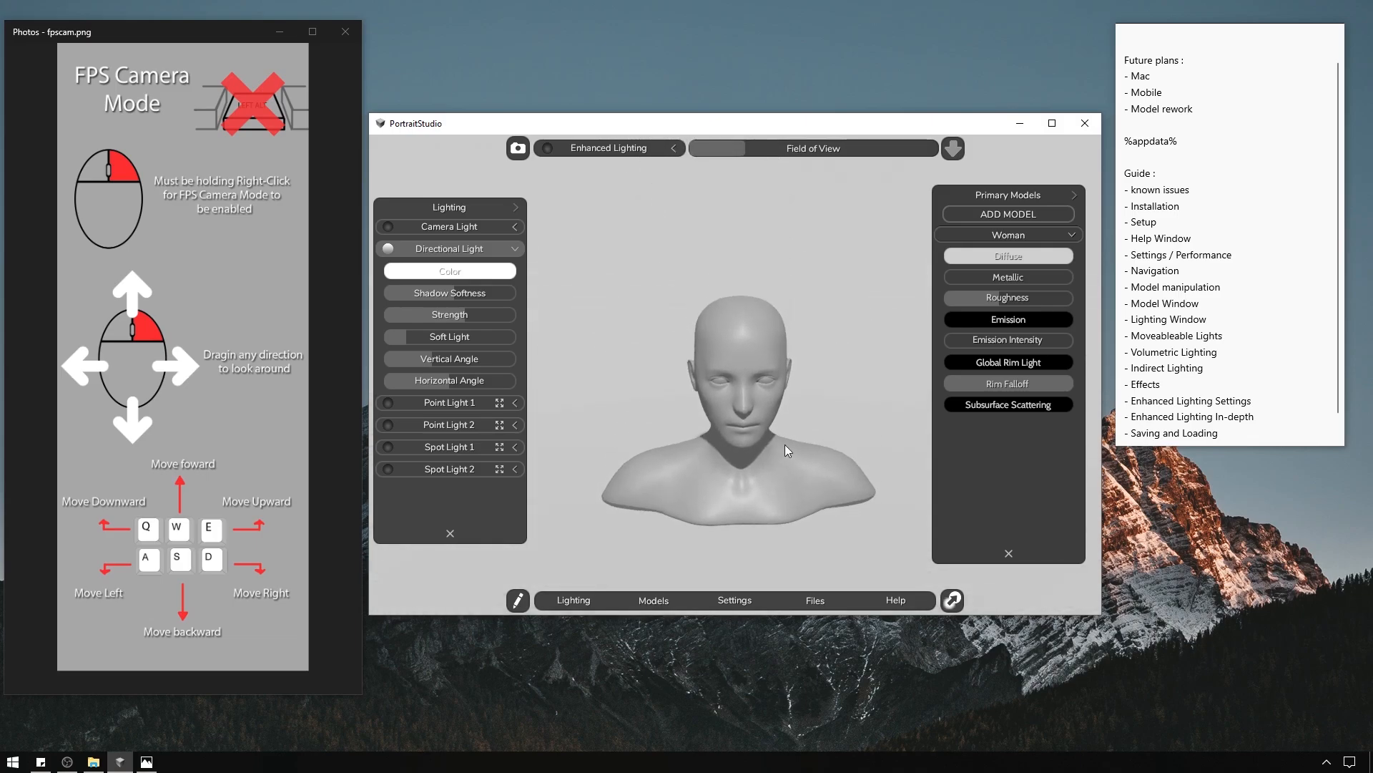
key("w")
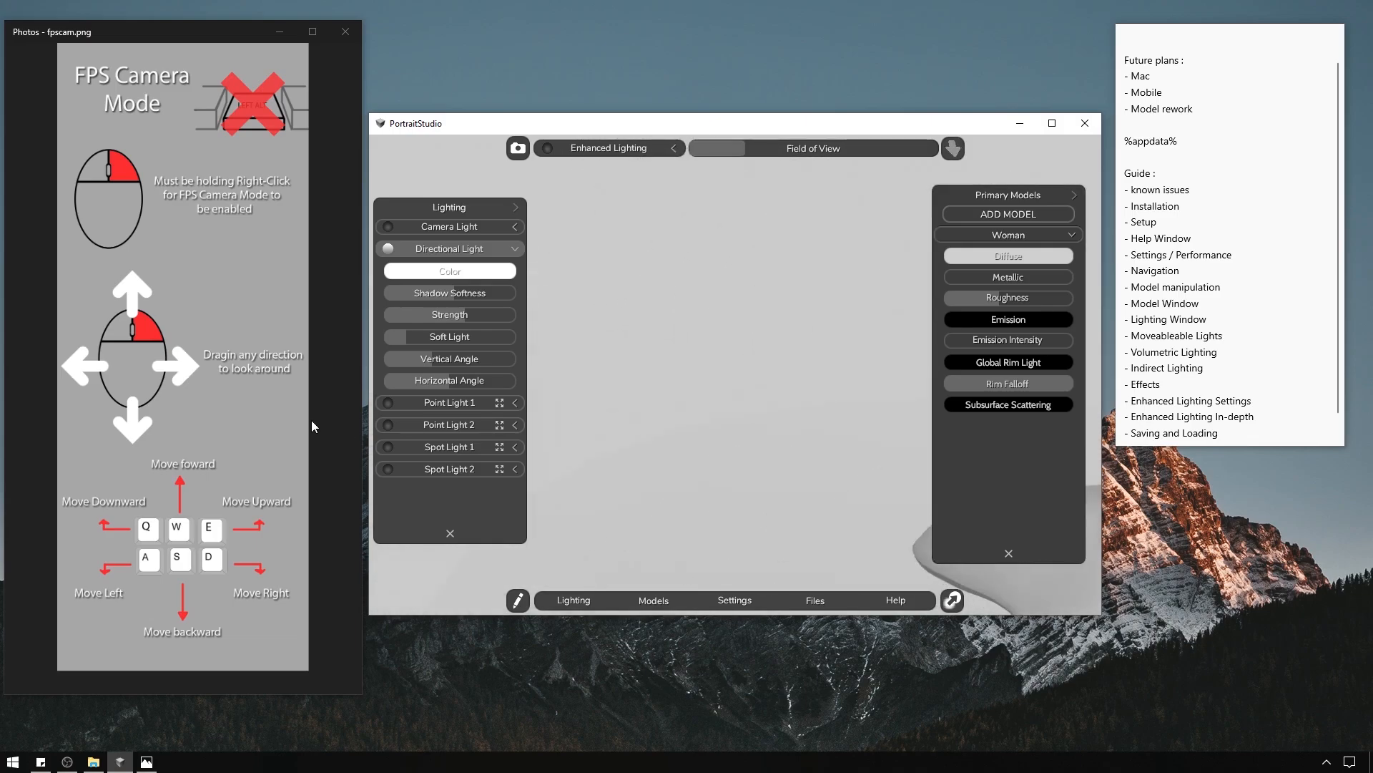
key("s")
key("q")
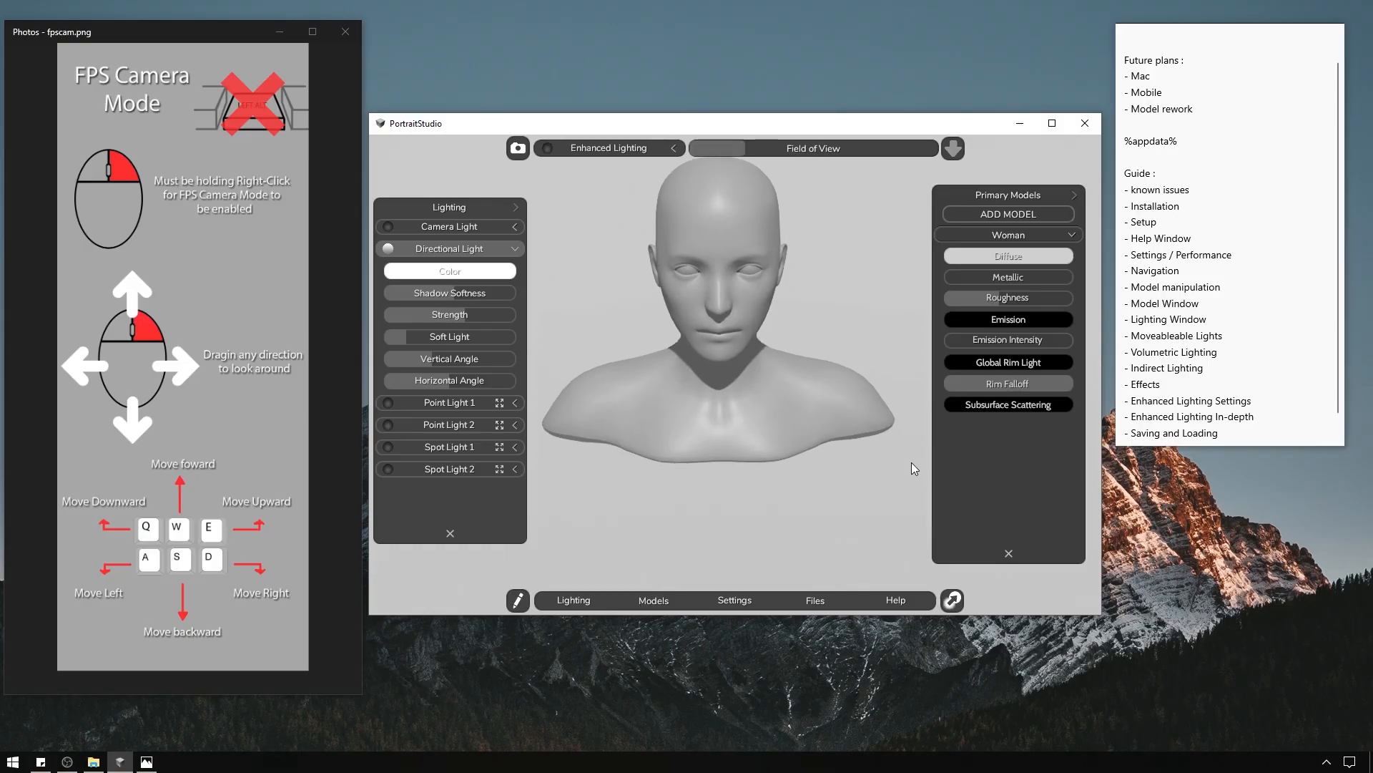
right_click_drag(911, 462, 907, 439)
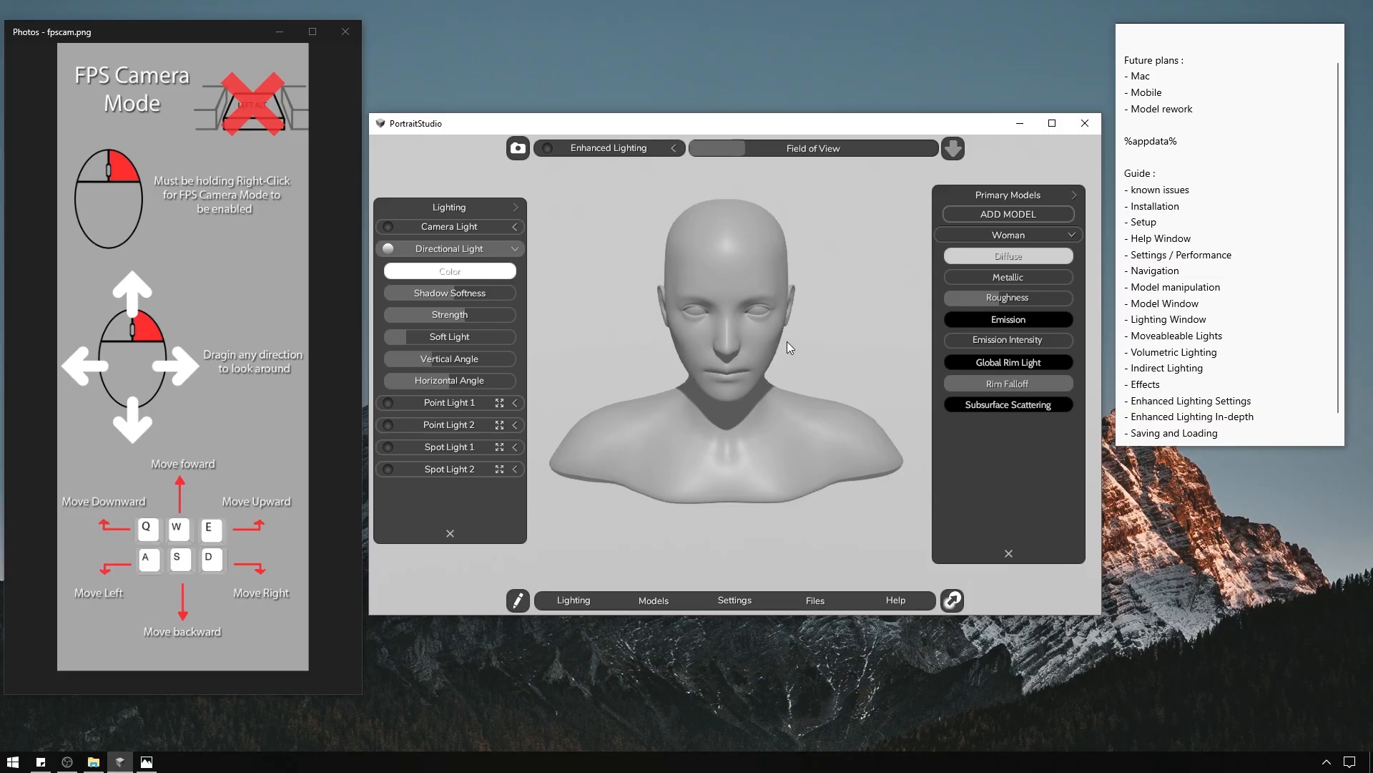
Examine the bust's face up close from several angles, and return to a full front view of the bust.
left_click_drag(787, 341, 430, 383)
scroll(680, 319, "up", 5)
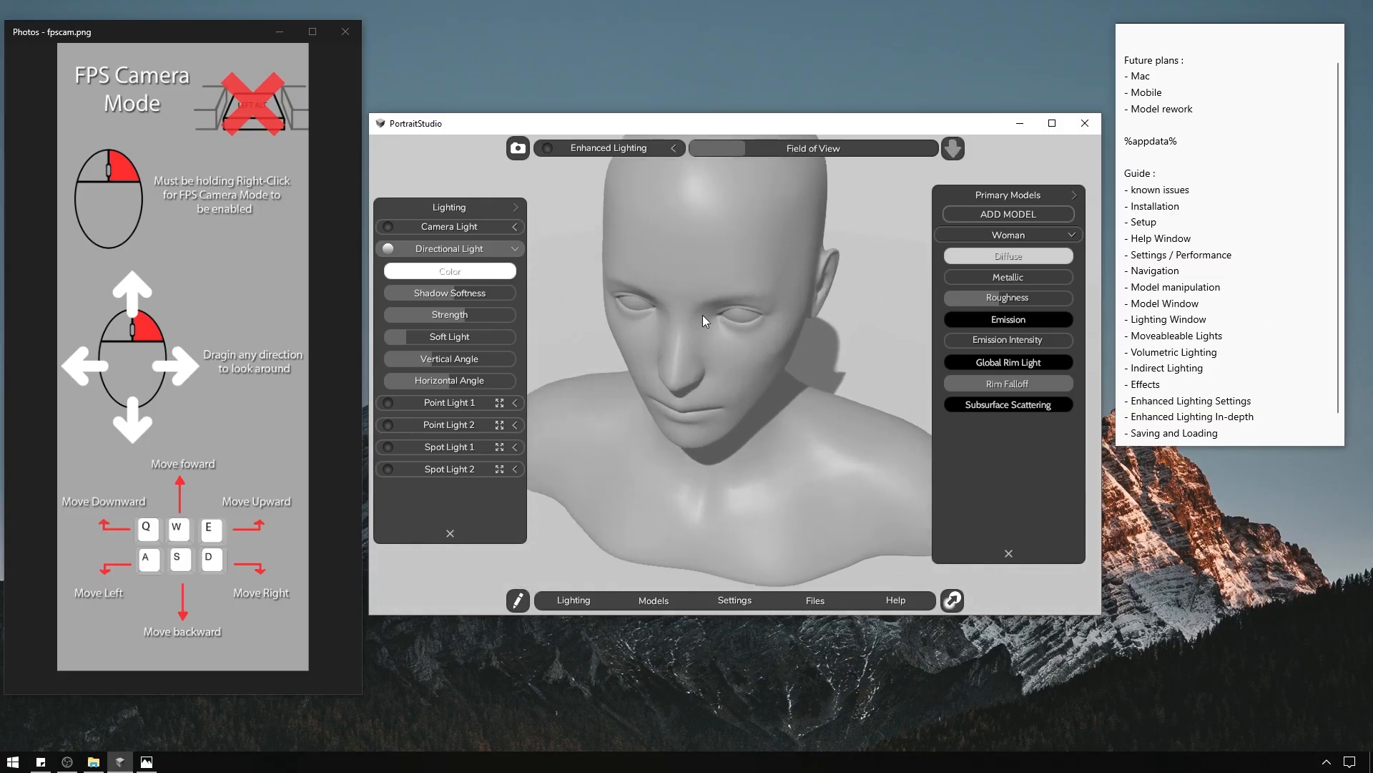
left_click_drag(702, 315, 749, 242, "alt")
scroll(913, 259, "down", 3)
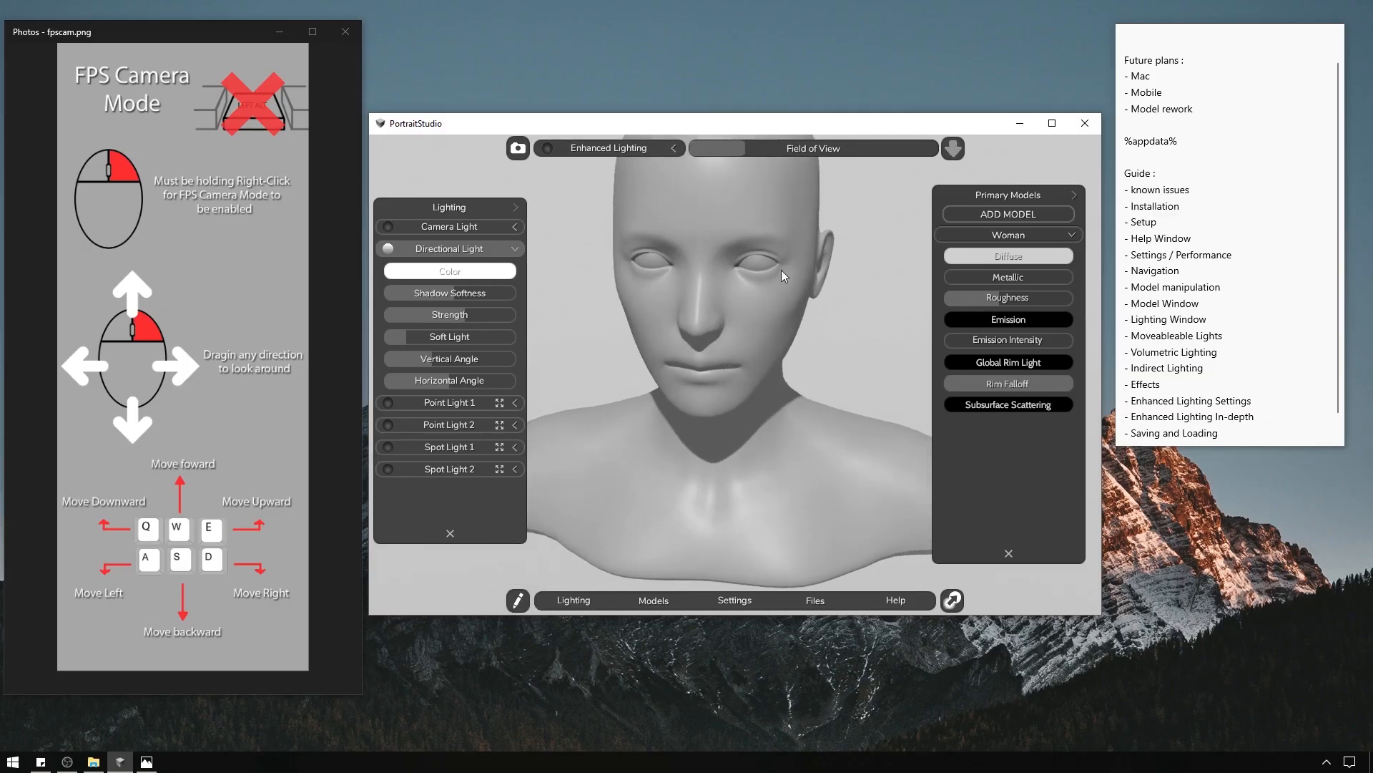
scroll(737, 295, "down", 4)
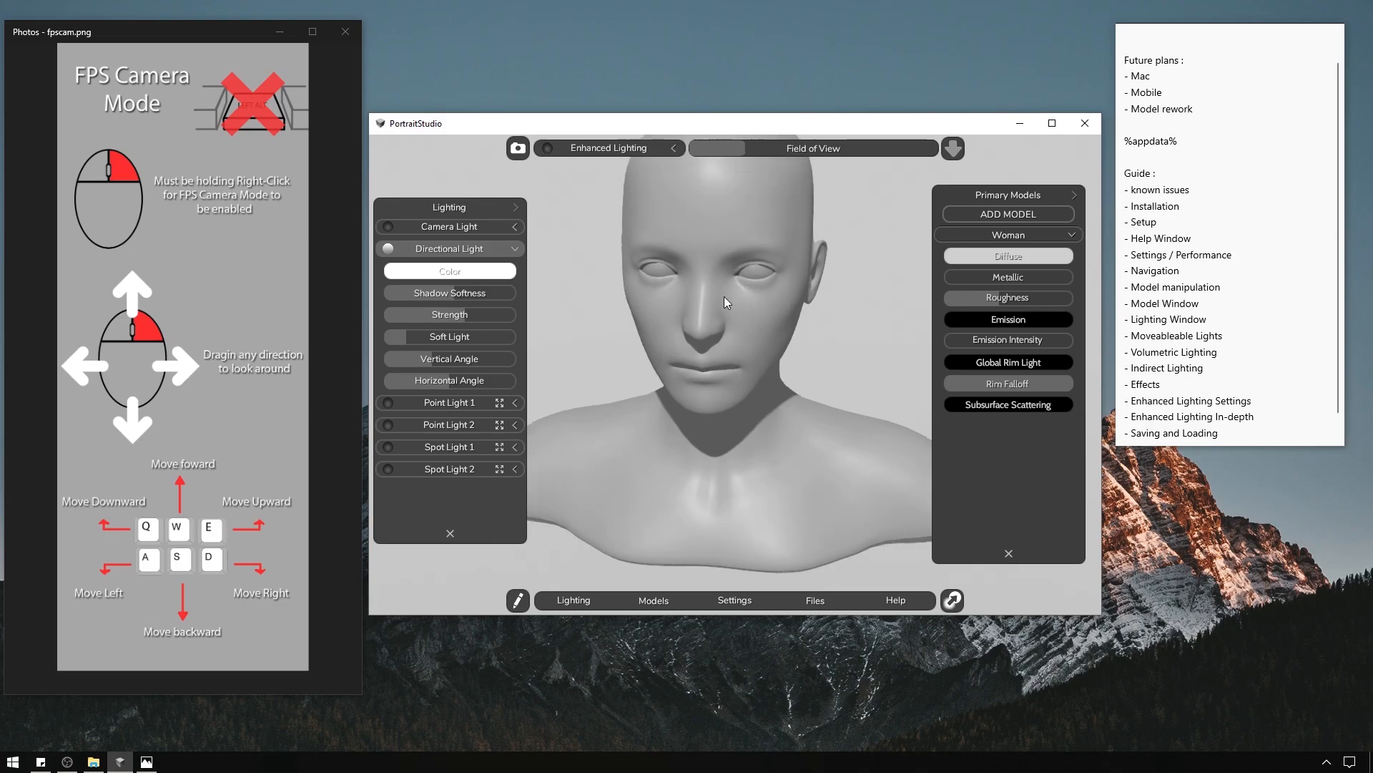
left_click_drag(678, 303, 1321, 297, "alt")
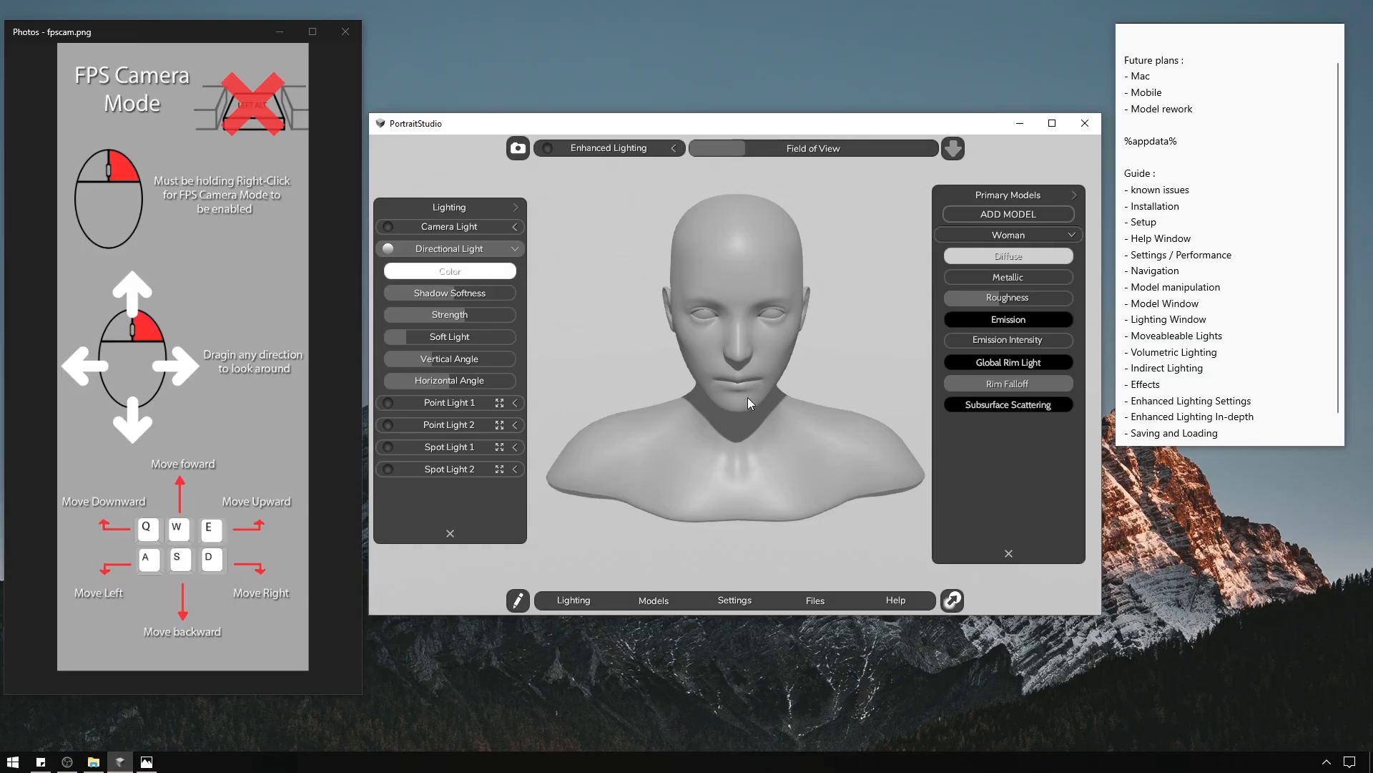
Select the woman bust and use the move, rotate and scale gizmos to turn it slightly and make it slightly smaller.
left_click(749, 398)
key("w")
left_click_drag(789, 426, 789, 410)
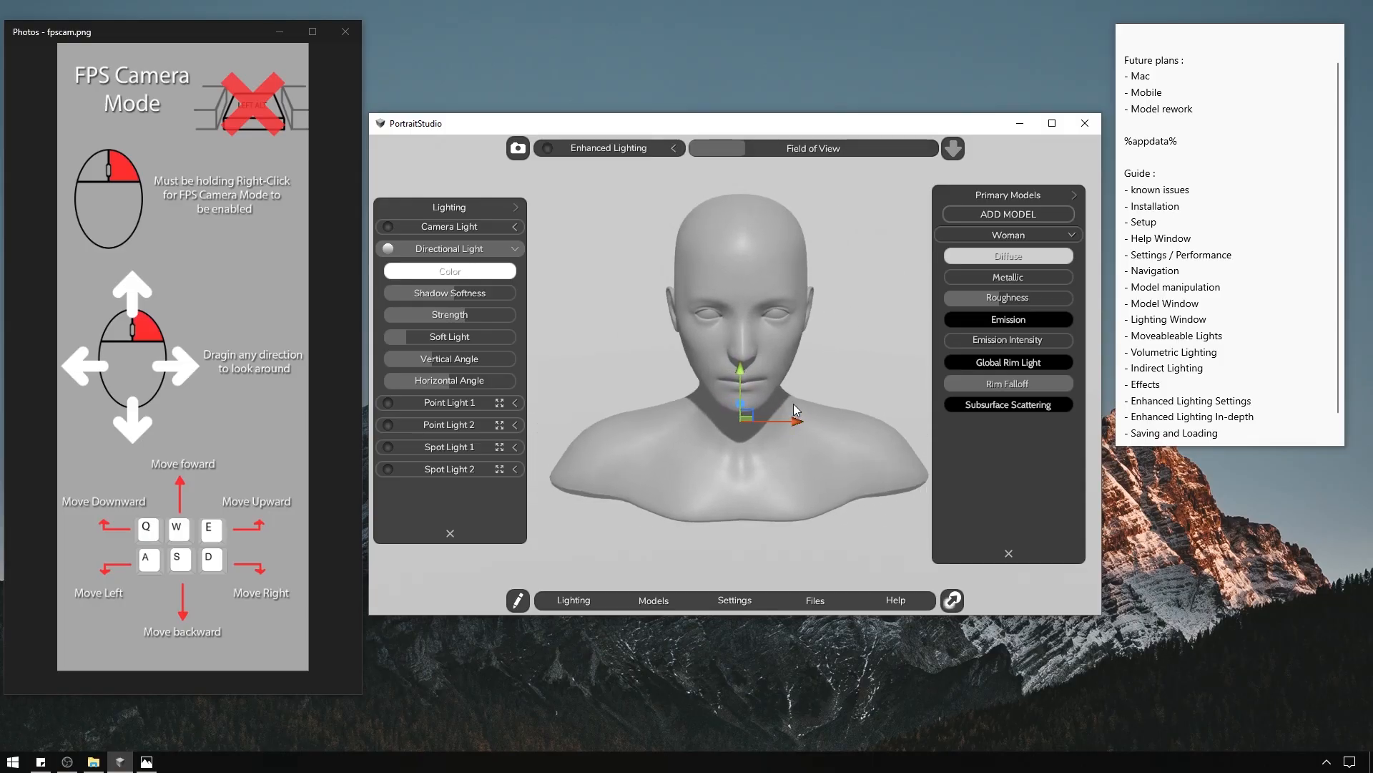
key("e")
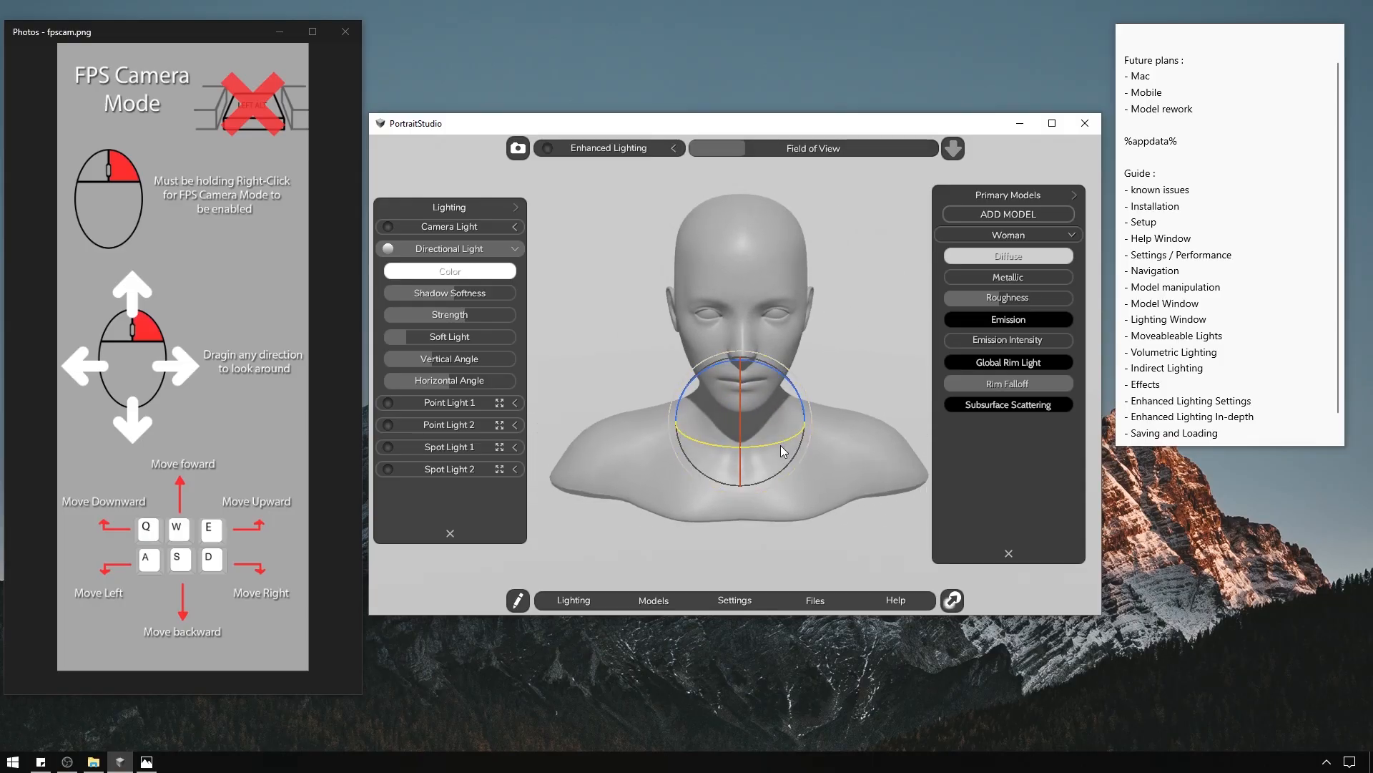
mouse_move(780, 445)
left_mouse_down()
mouse_move(873, 433)
mouse_move(629, 462)
mouse_move(778, 436)
left_mouse_up()
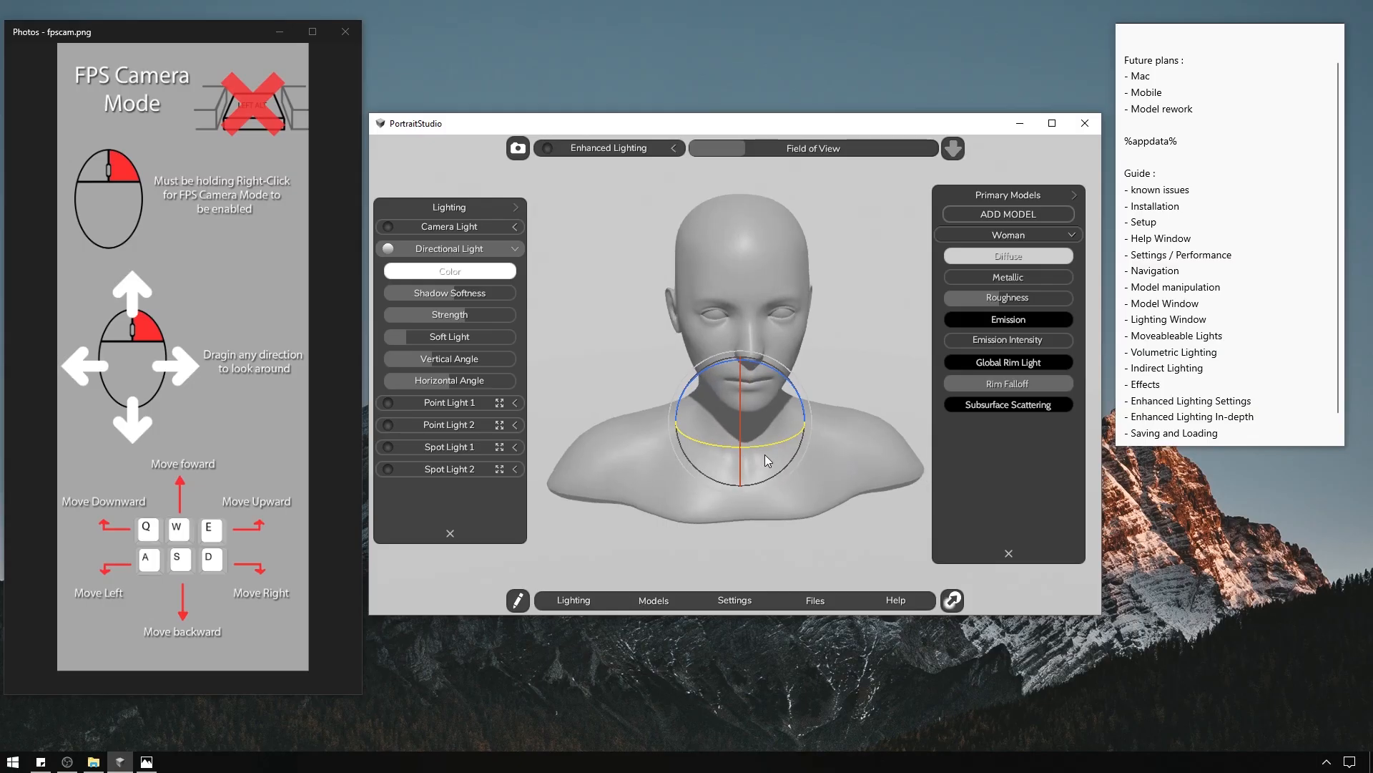
key("w")
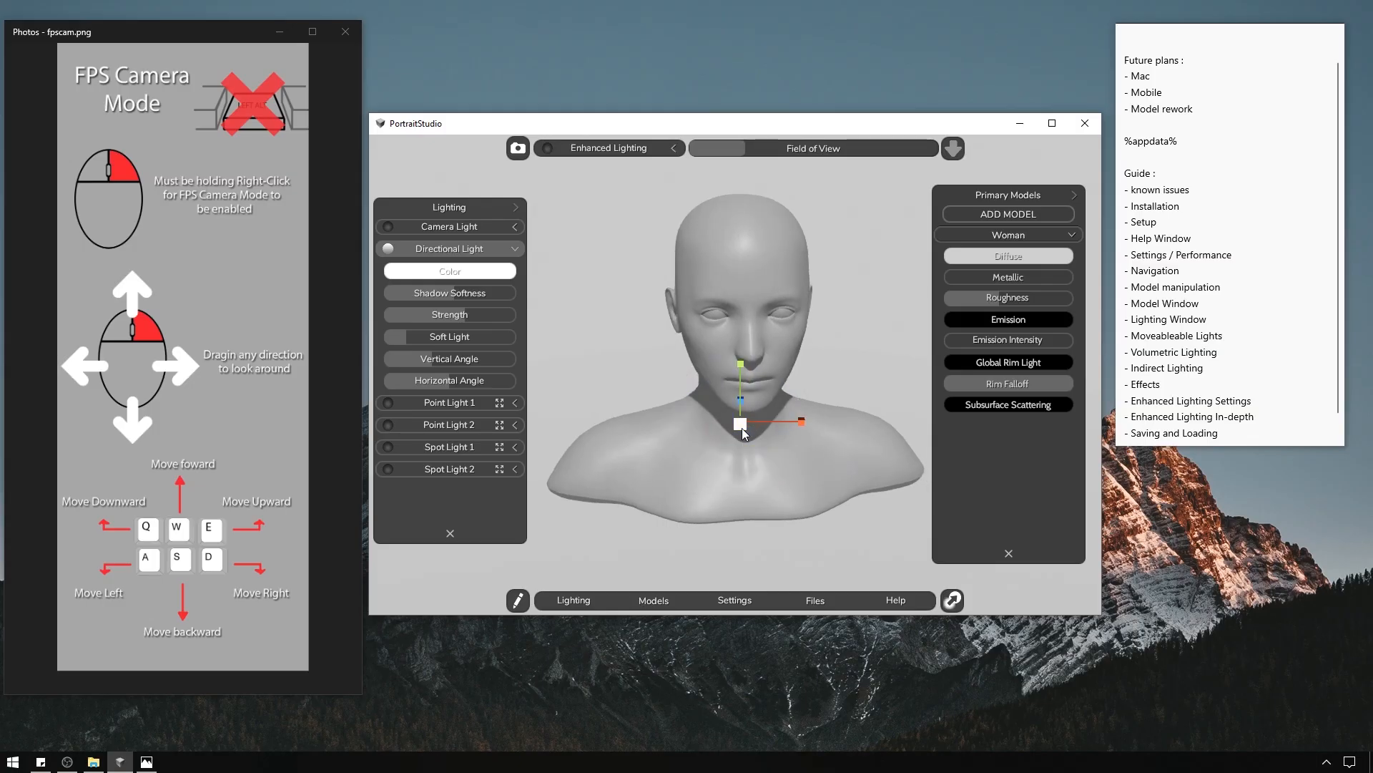
left_click_drag(741, 424, 740, 422)
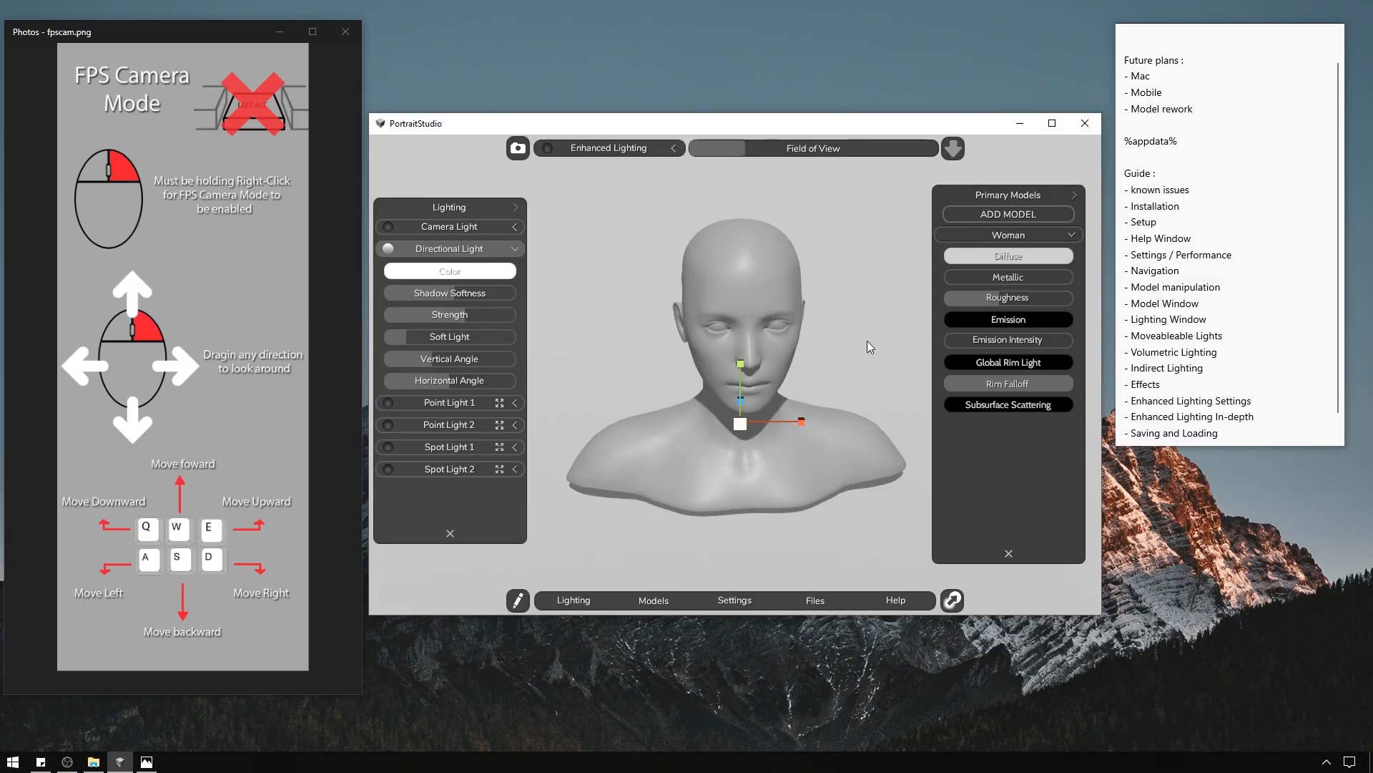
Add a second female bust from the Busts category, place it turned beside the original, and close the Lighting window and the model list.
left_click(843, 293)
left_click(1020, 236)
left_click(870, 238)
left_click(1003, 213)
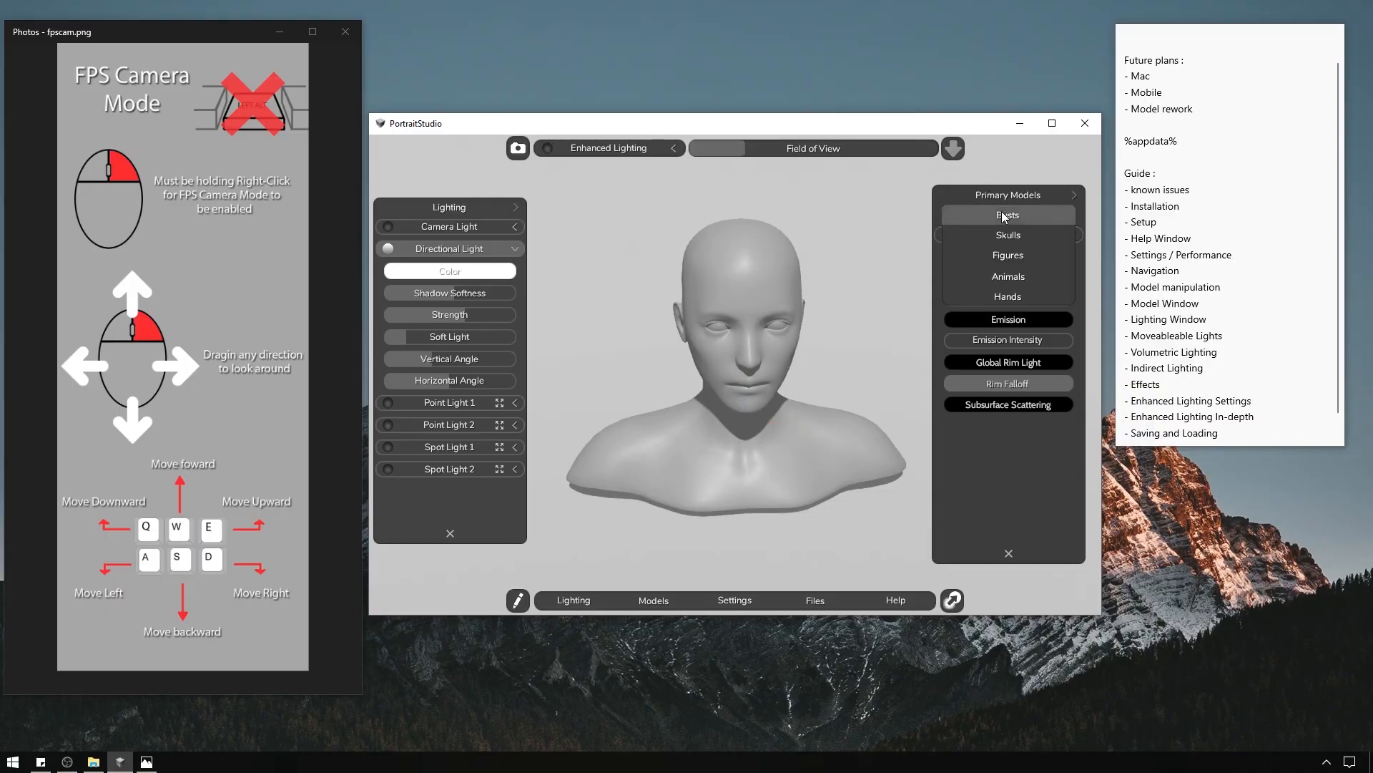
left_click(1006, 214)
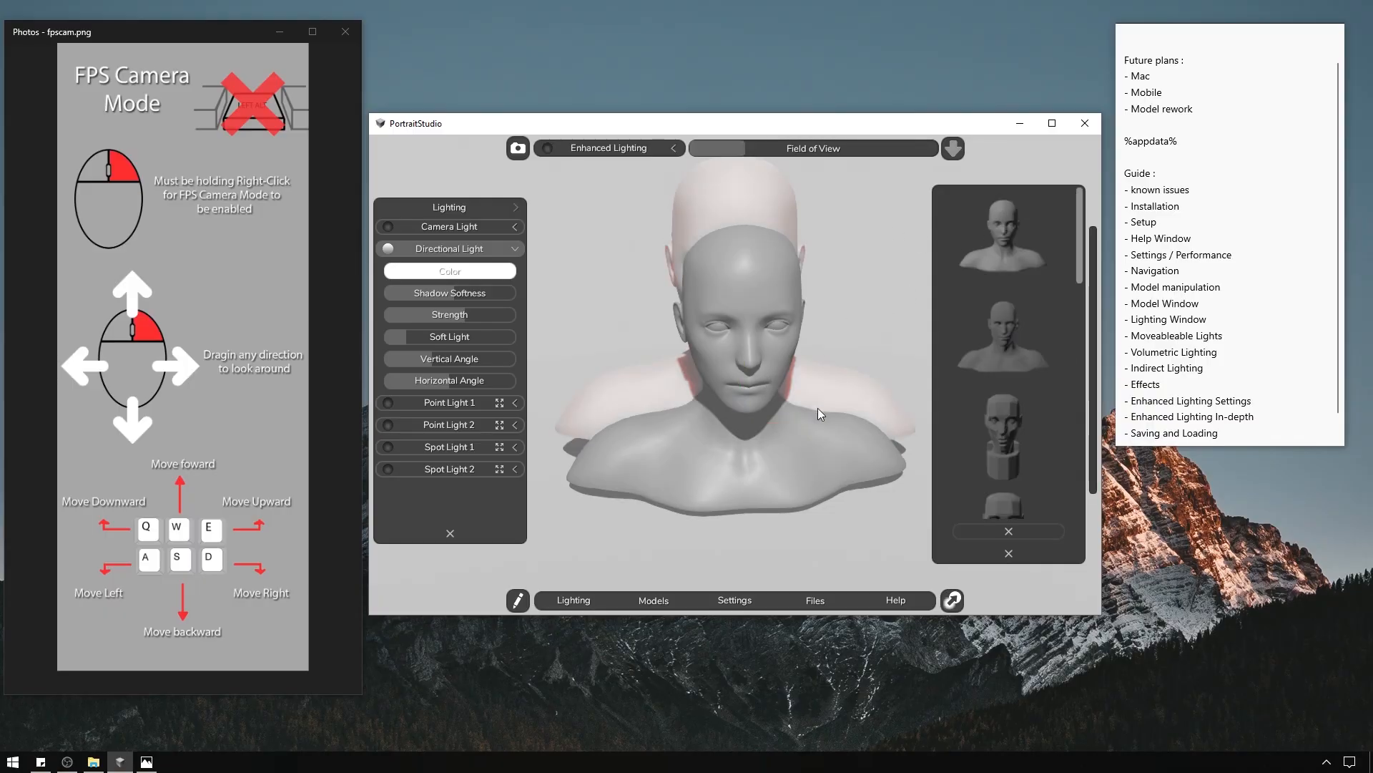
left_click_drag(744, 379, 550, 384)
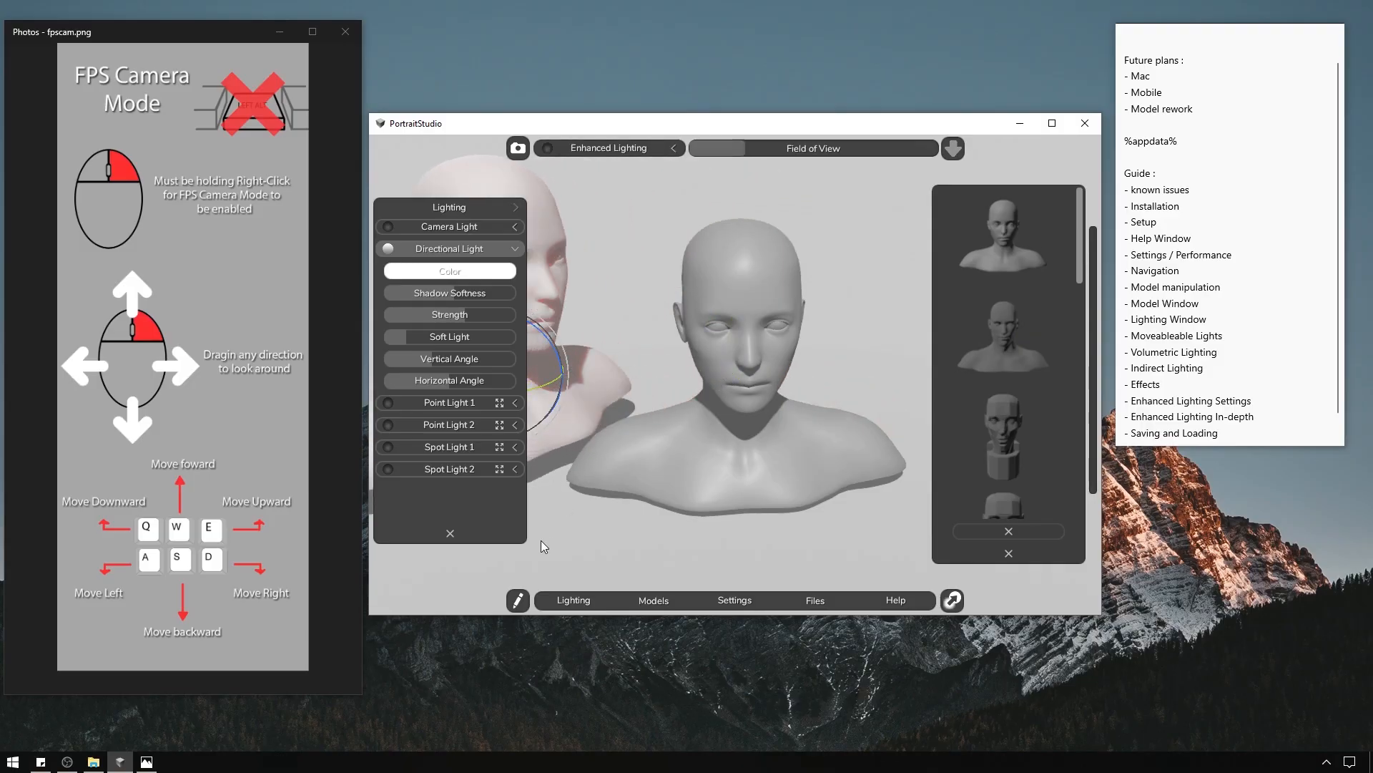
left_click(450, 533)
left_click(1025, 532)
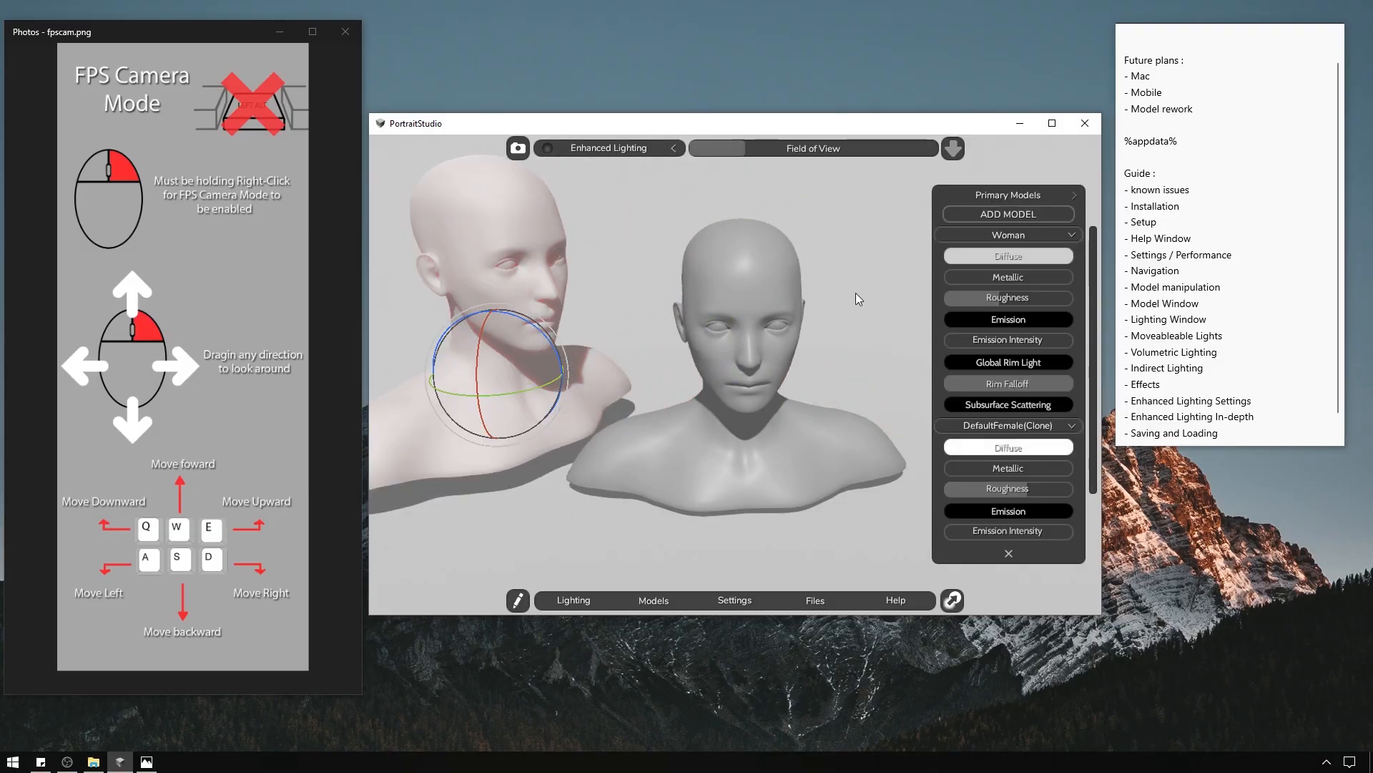
Select both busts, rotate them about their individual pivots, and rotate them about their shared centre.
left_click(858, 201)
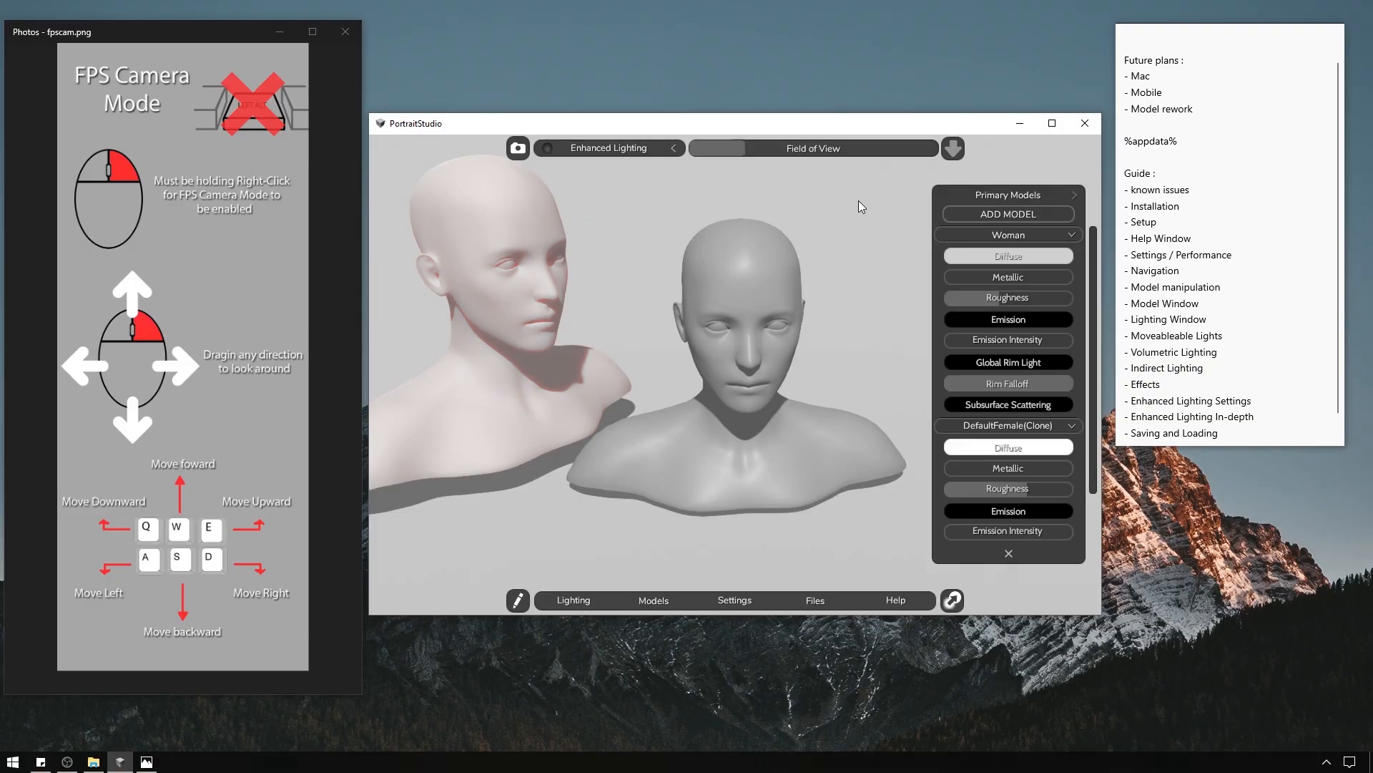
left_click(520, 211)
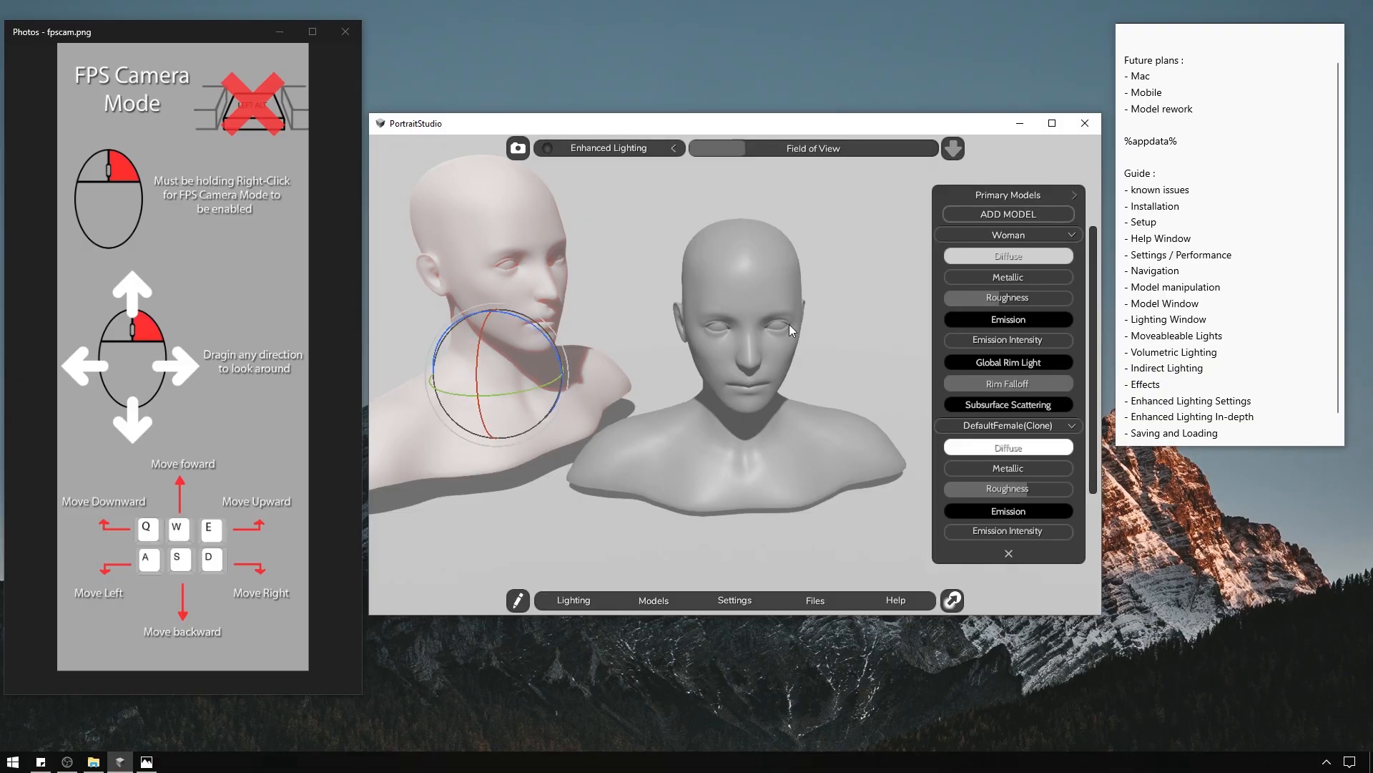
left_click(770, 328)
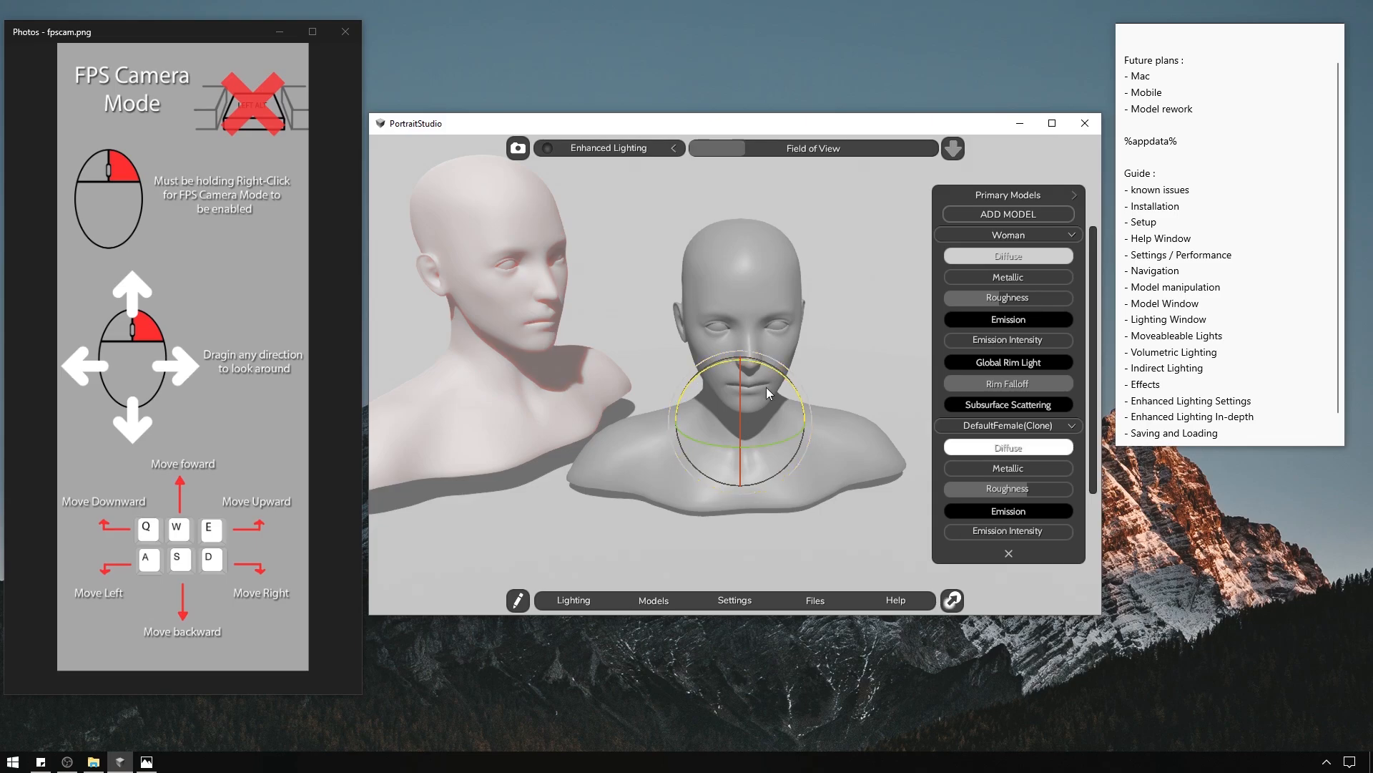
mouse_move(754, 445)
left_mouse_down()
mouse_move(853, 443)
mouse_move(1149, 392)
mouse_move(753, 428)
left_mouse_up()
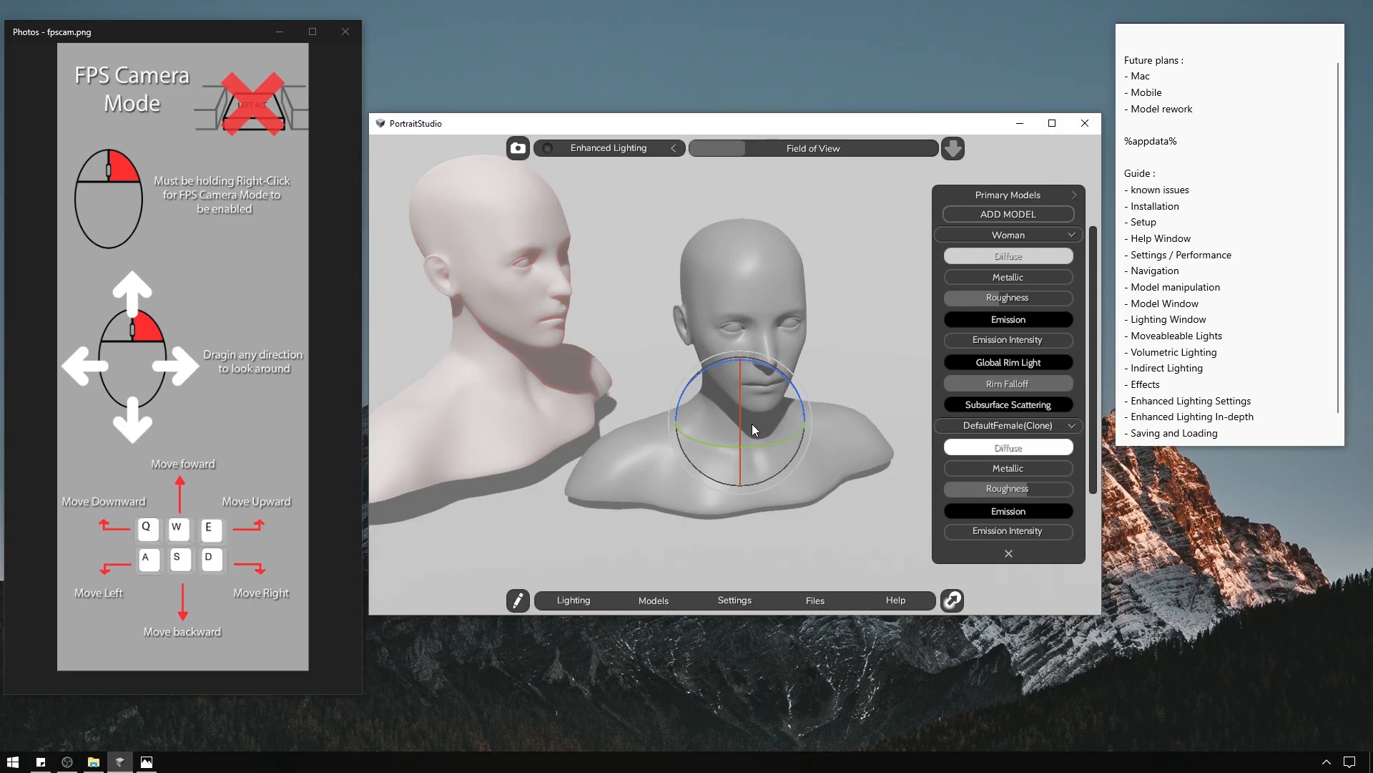
key("z")
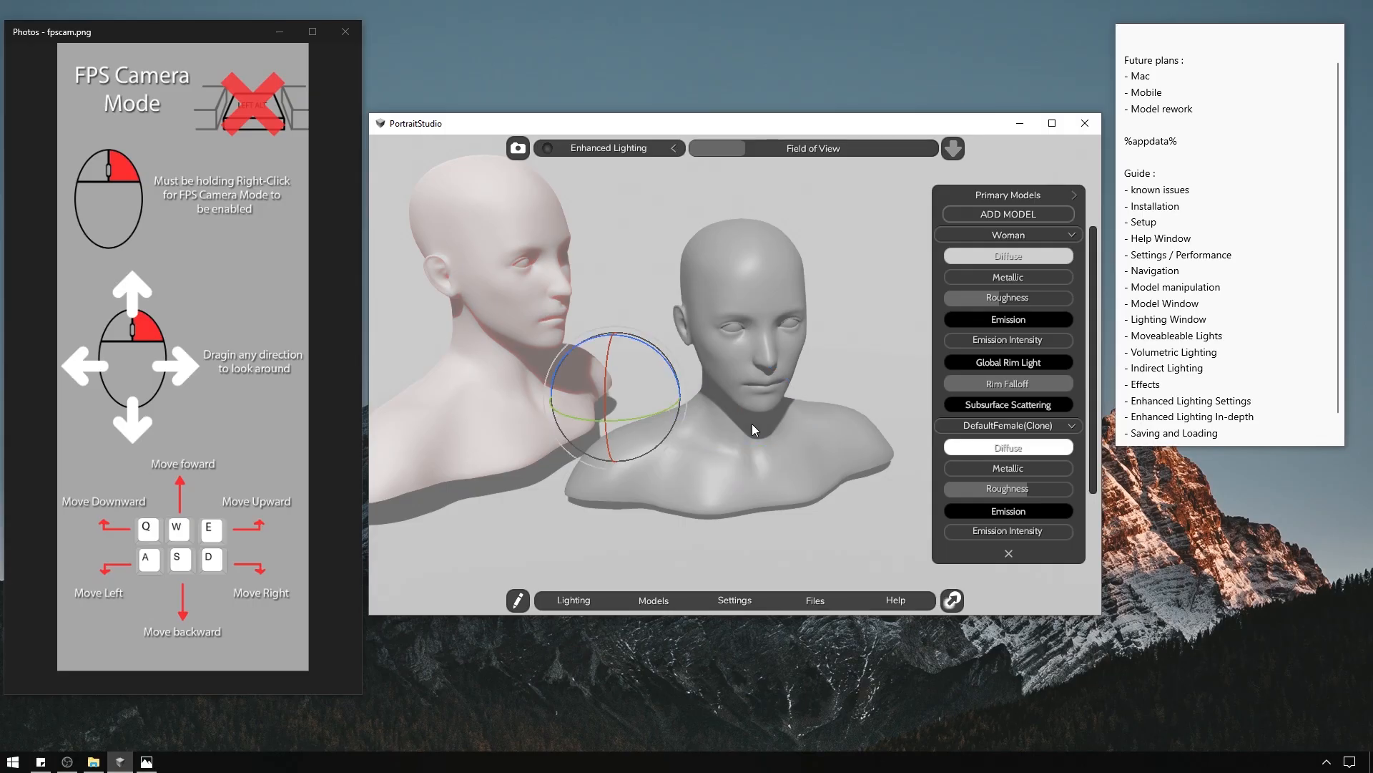
left_click_drag(630, 419, 1013, 376)
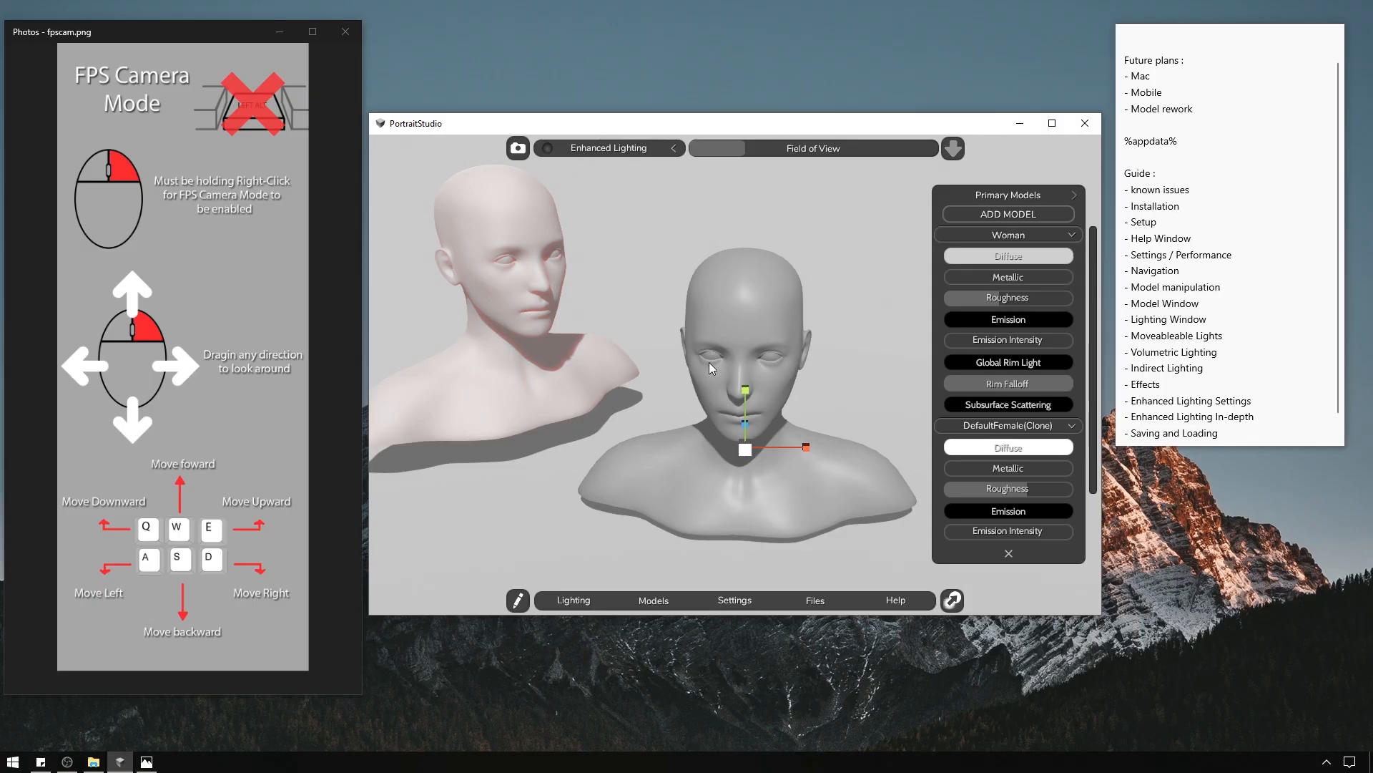
Rotate the grey bust about its vertical axis and tilt it about its local horizontal axis.
key("e")
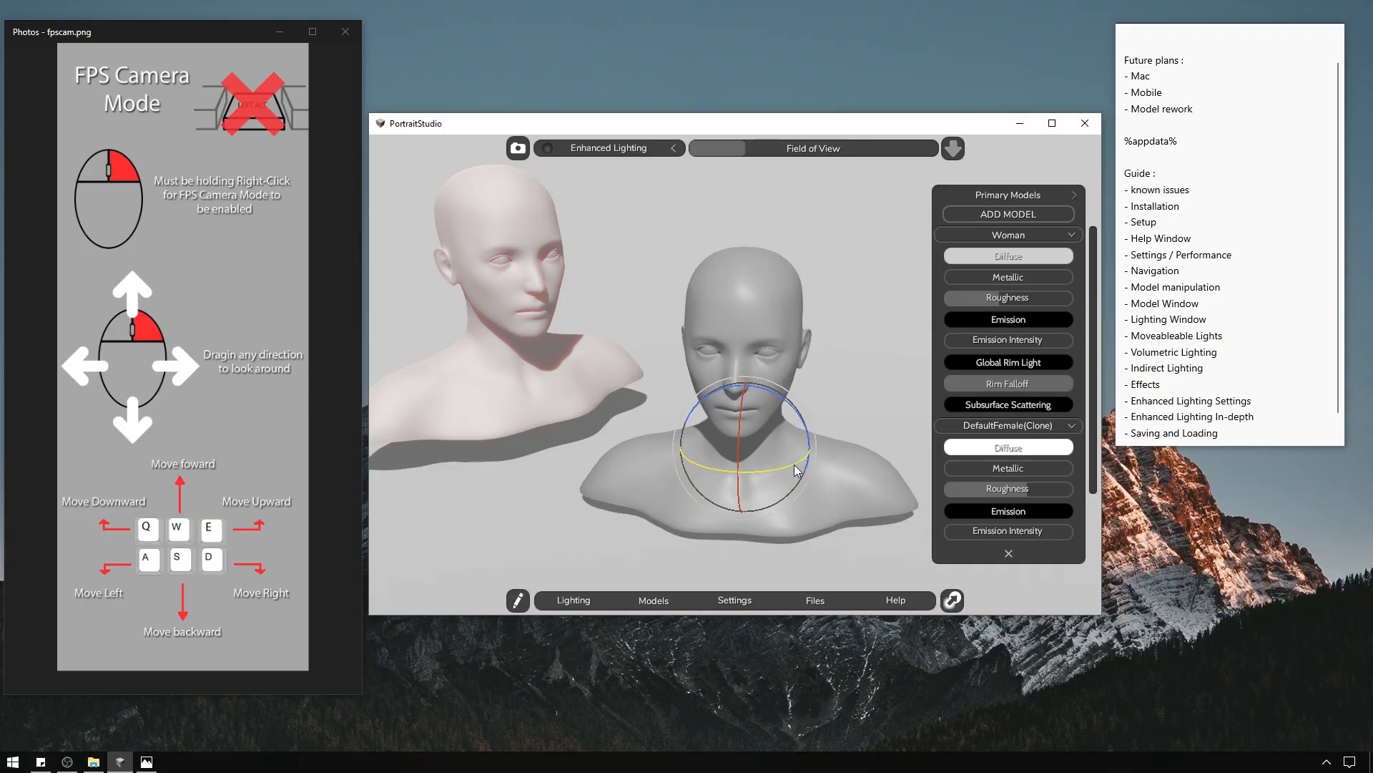
left_click_drag(796, 468, 838, 445)
mouse_move(731, 442)
left_mouse_down()
mouse_move(738, 385)
mouse_move(740, 450)
mouse_move(744, 429)
left_mouse_up()
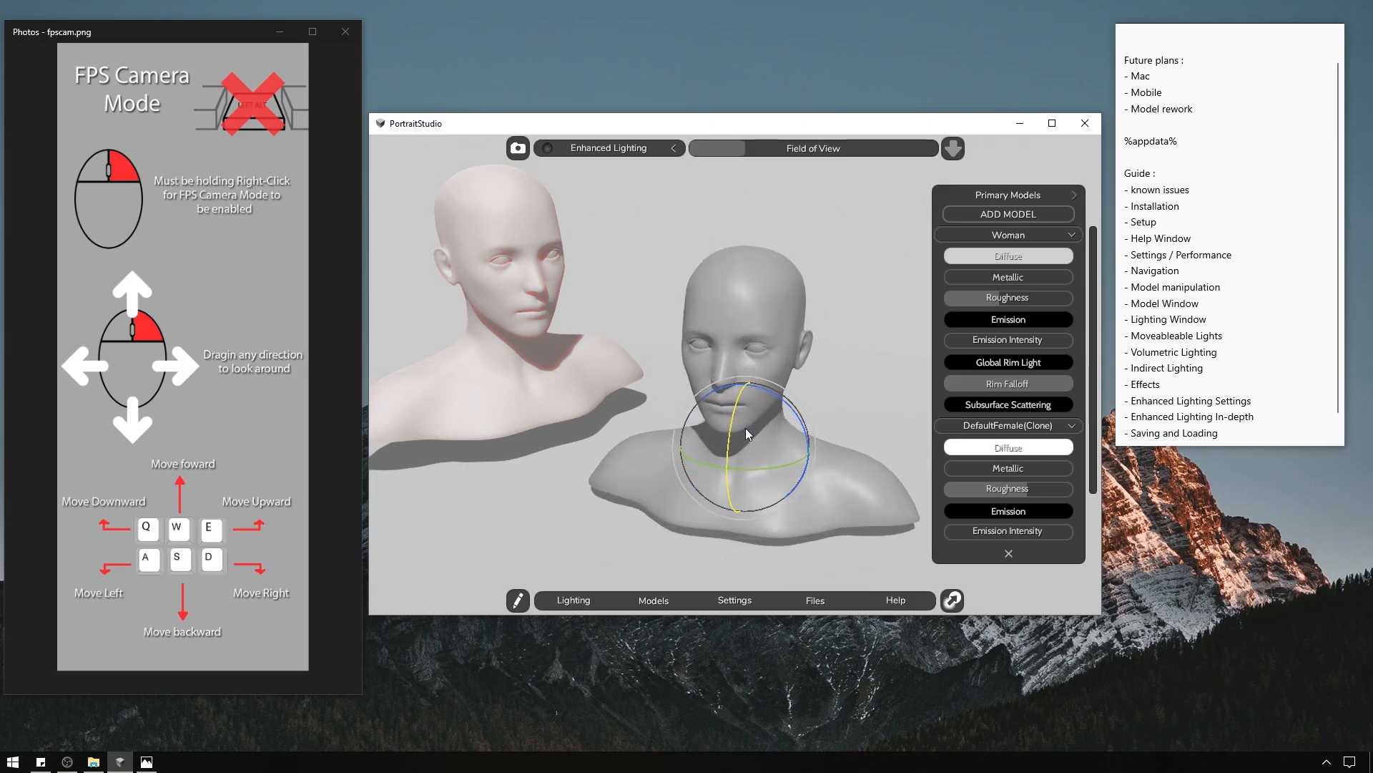
key("w")
key("r")
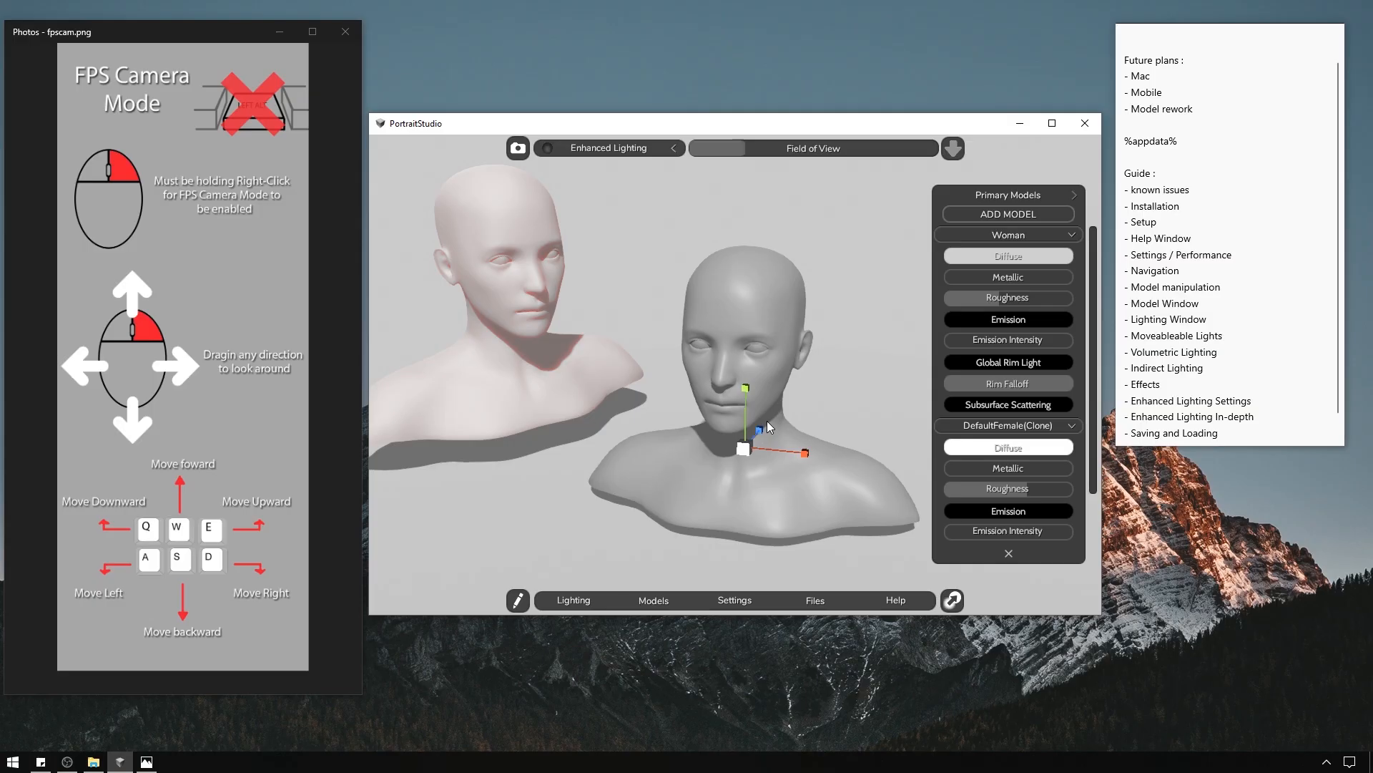
key("e")
left_click_drag(728, 423, 728, 422)
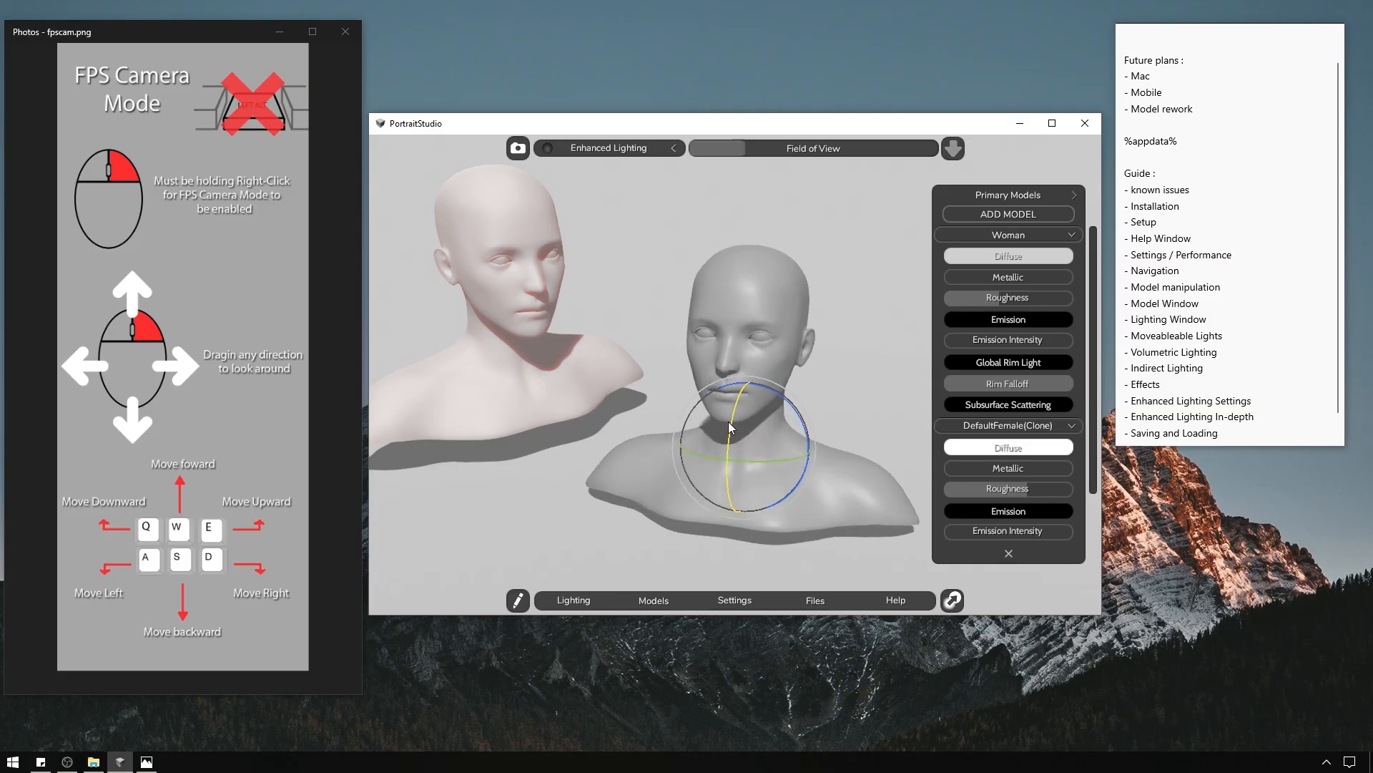
Switch the rotation gizmo to global axes and turn and tilt the grey bust about them.
key("x")
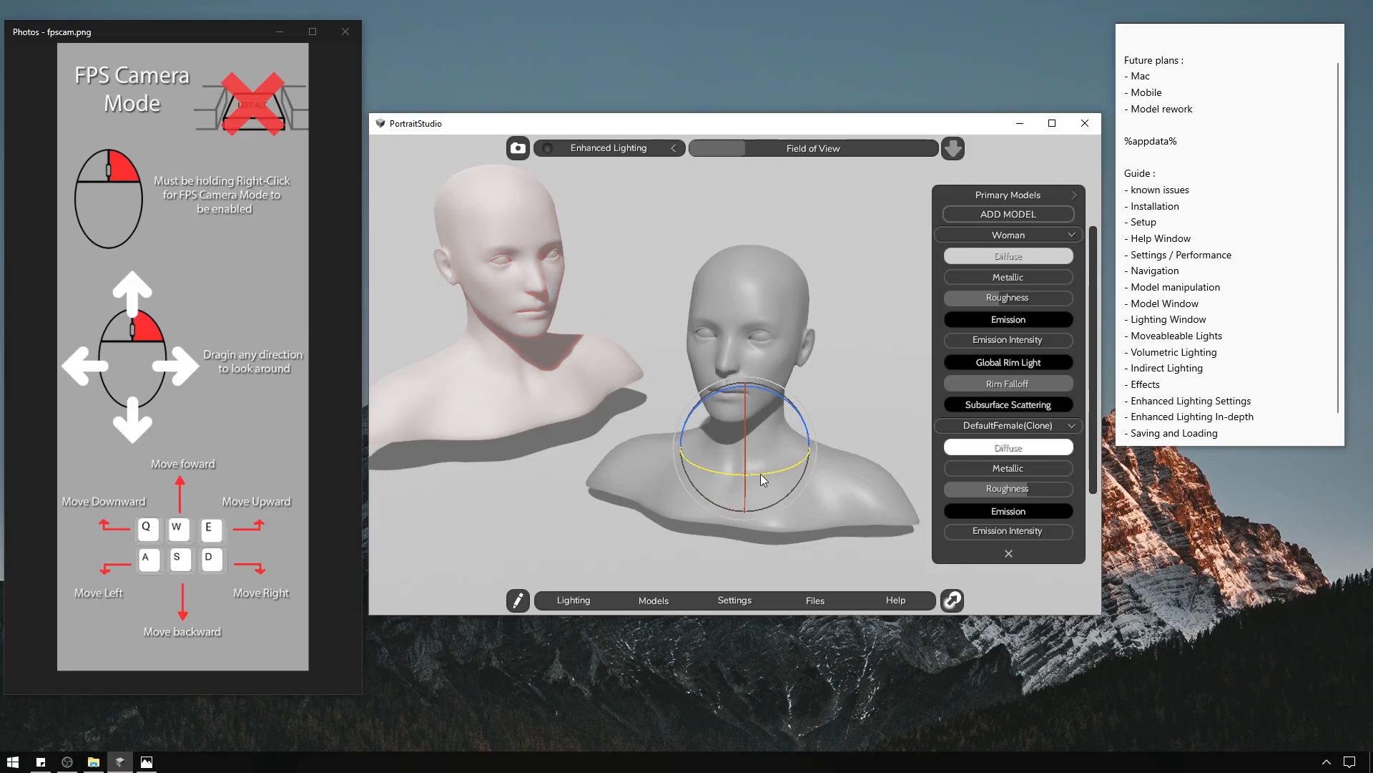
left_click_drag(771, 474, 744, 406)
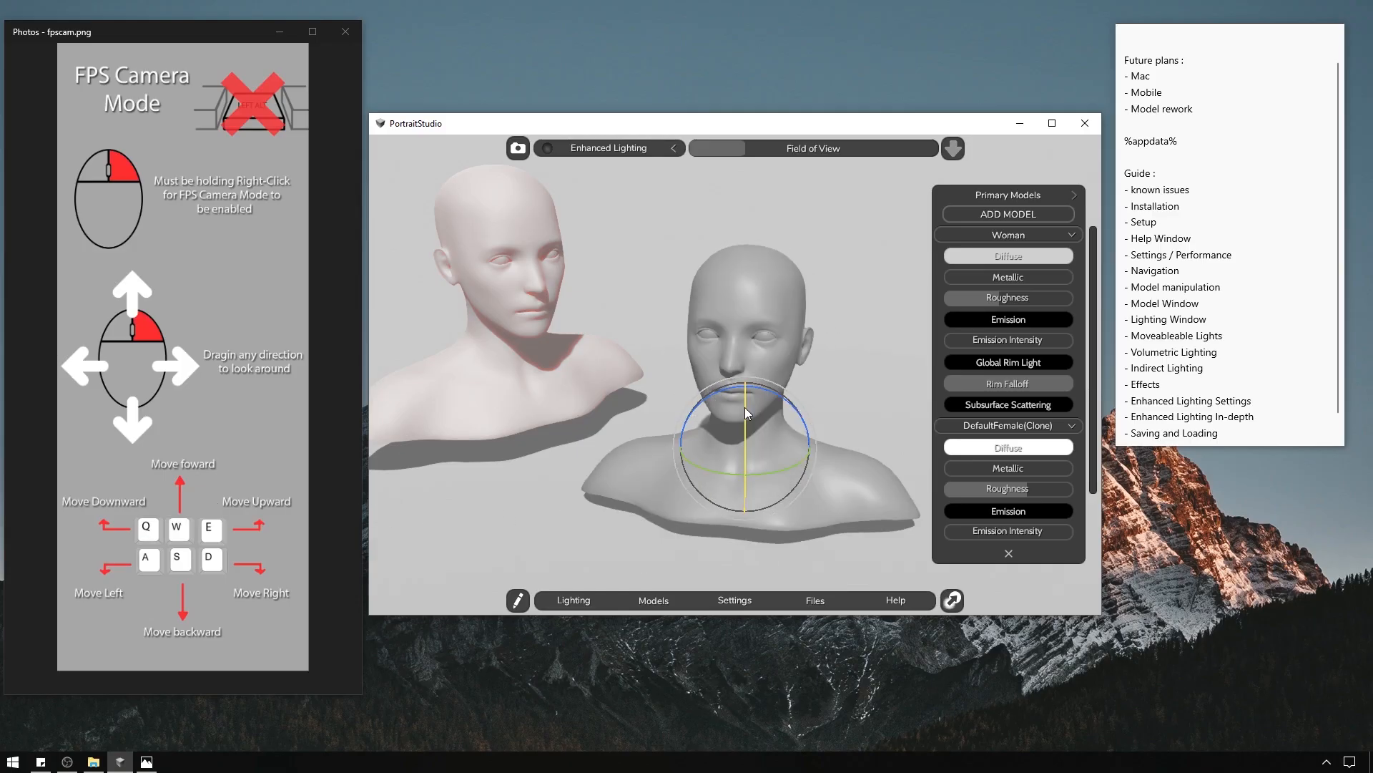
left_click_drag(745, 406, 737, 410)
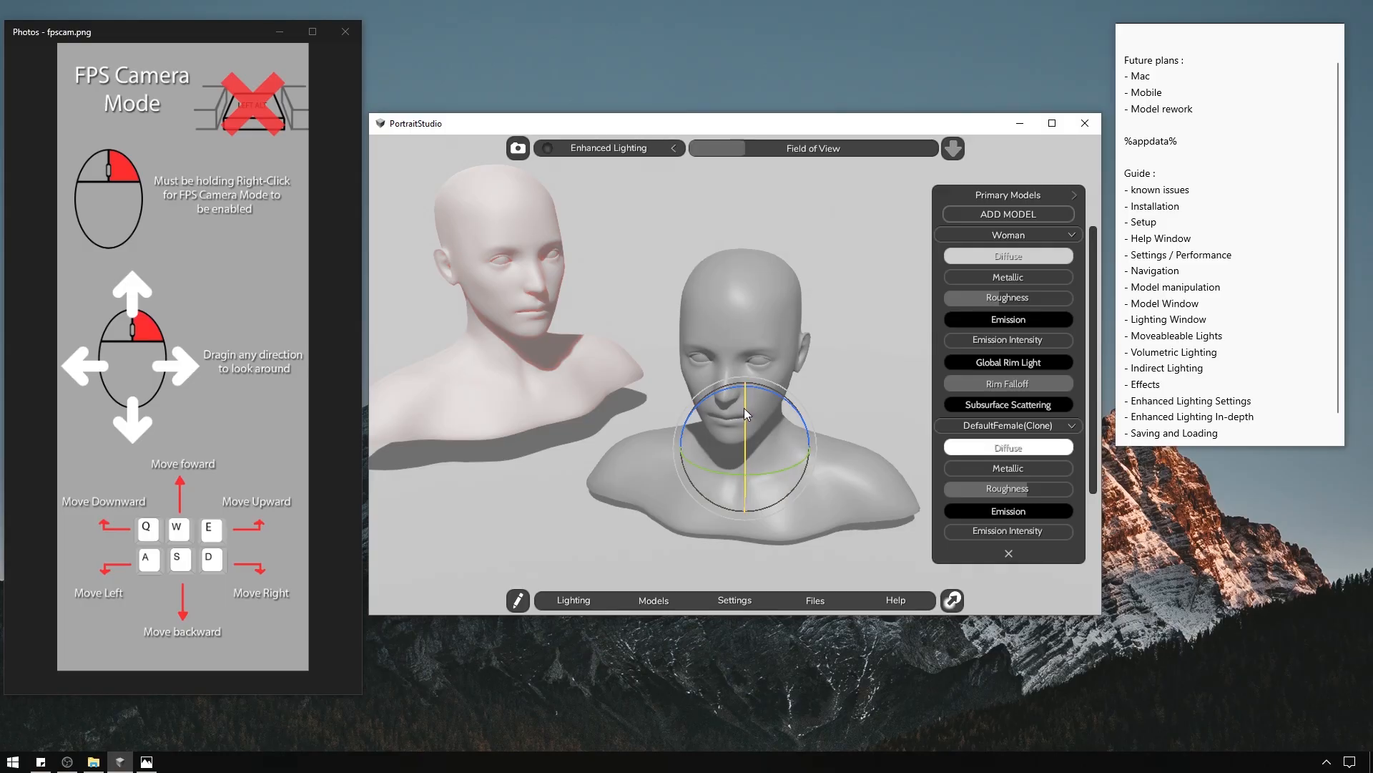
mouse_move(744, 408)
left_mouse_down()
mouse_move(769, 466)
mouse_move(740, 449)
mouse_move(745, 432)
left_mouse_up()
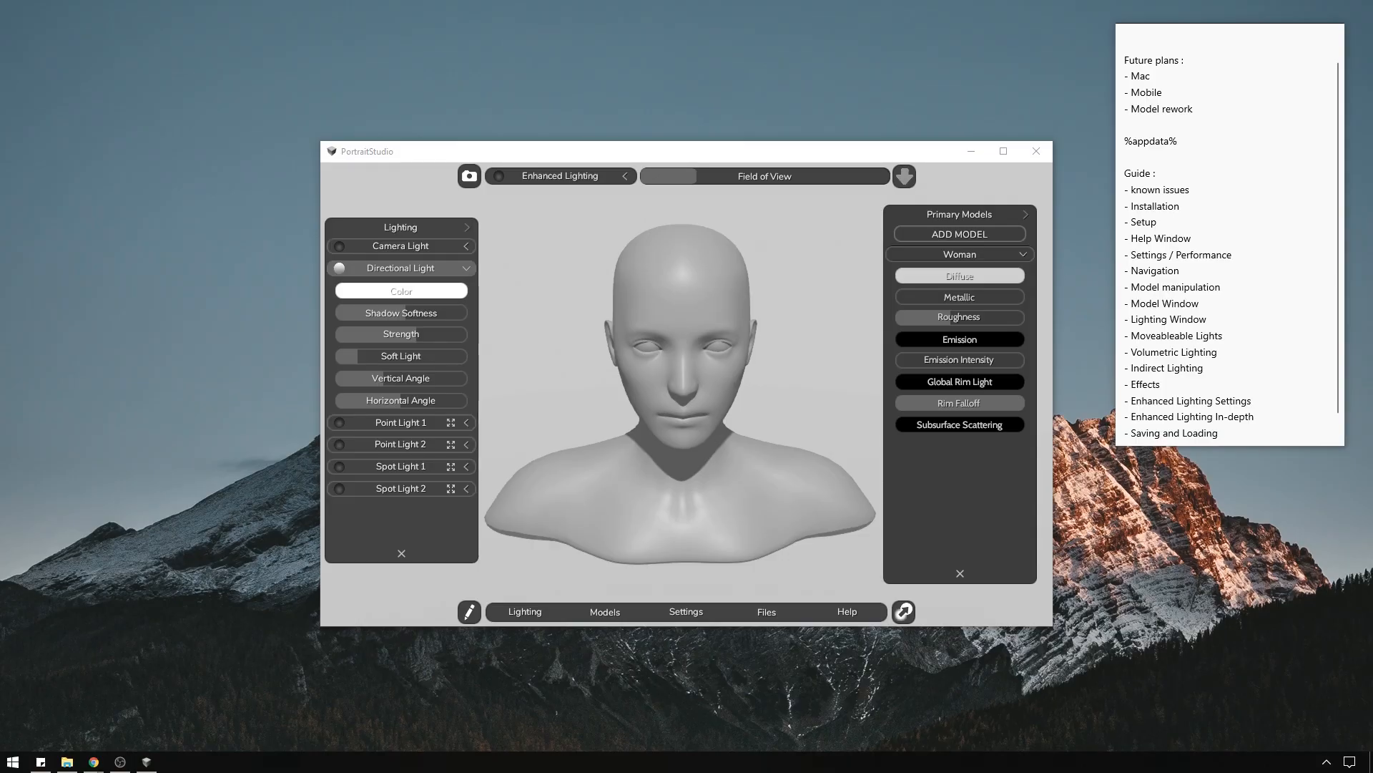
Review the Secondary Models and Environment Models pages, and the categories available for adding a primary model.
left_click(1026, 214)
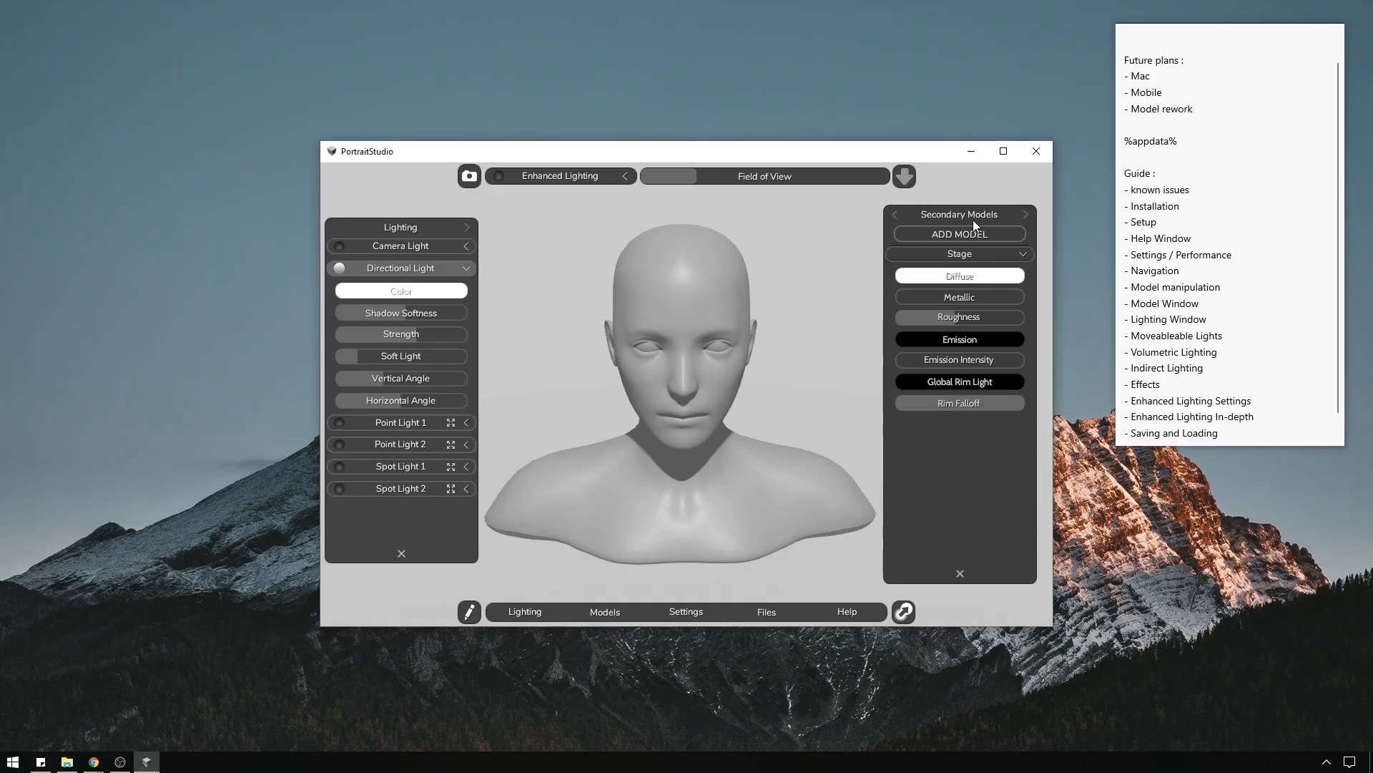
left_click(1025, 215)
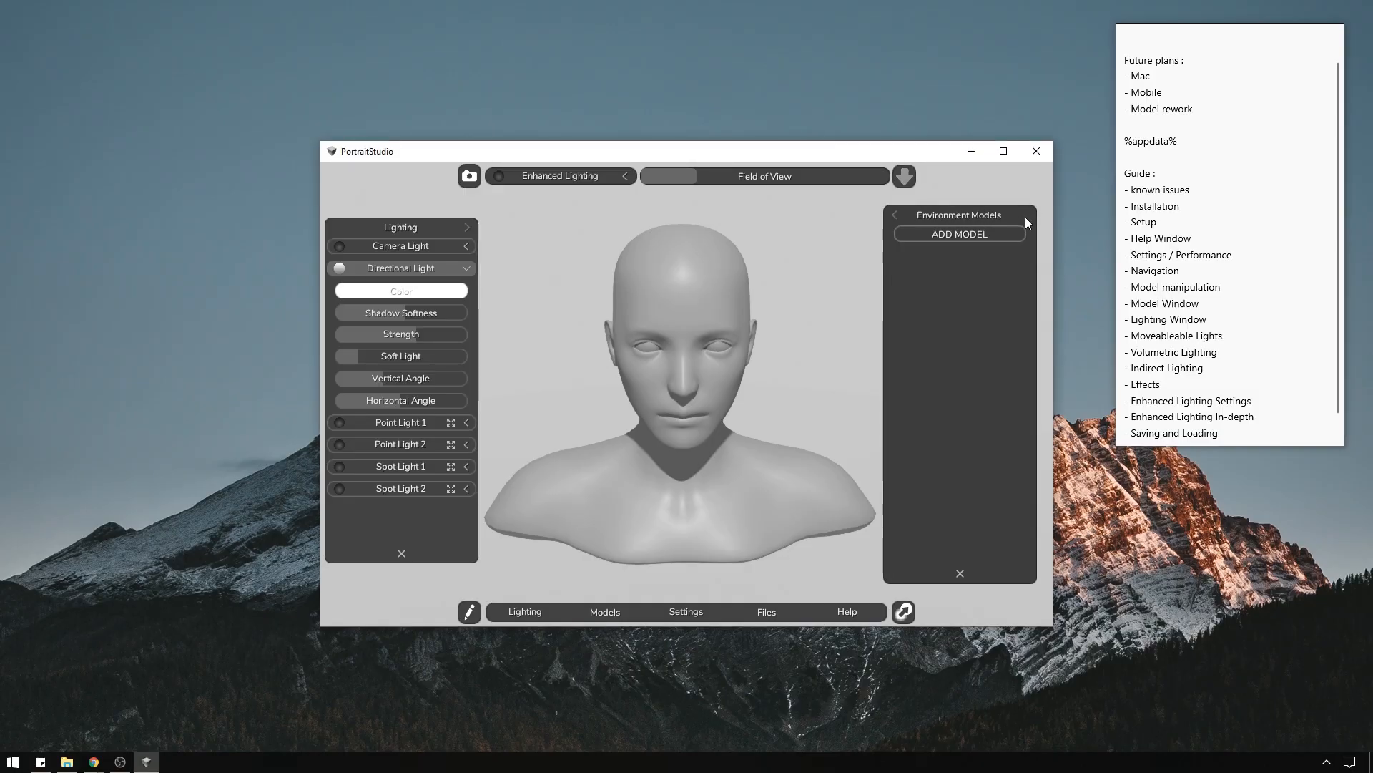
left_click(894, 215)
left_click(894, 215)
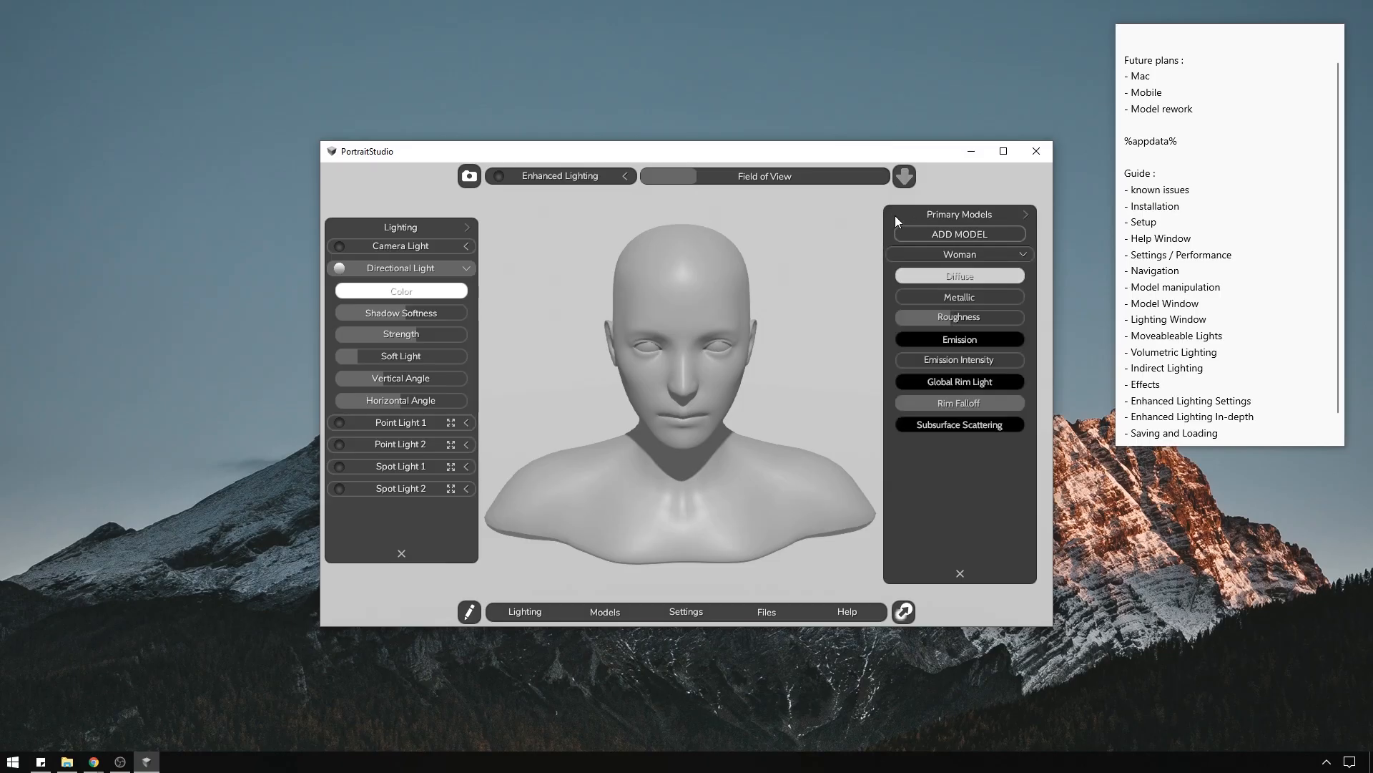
left_click(991, 234)
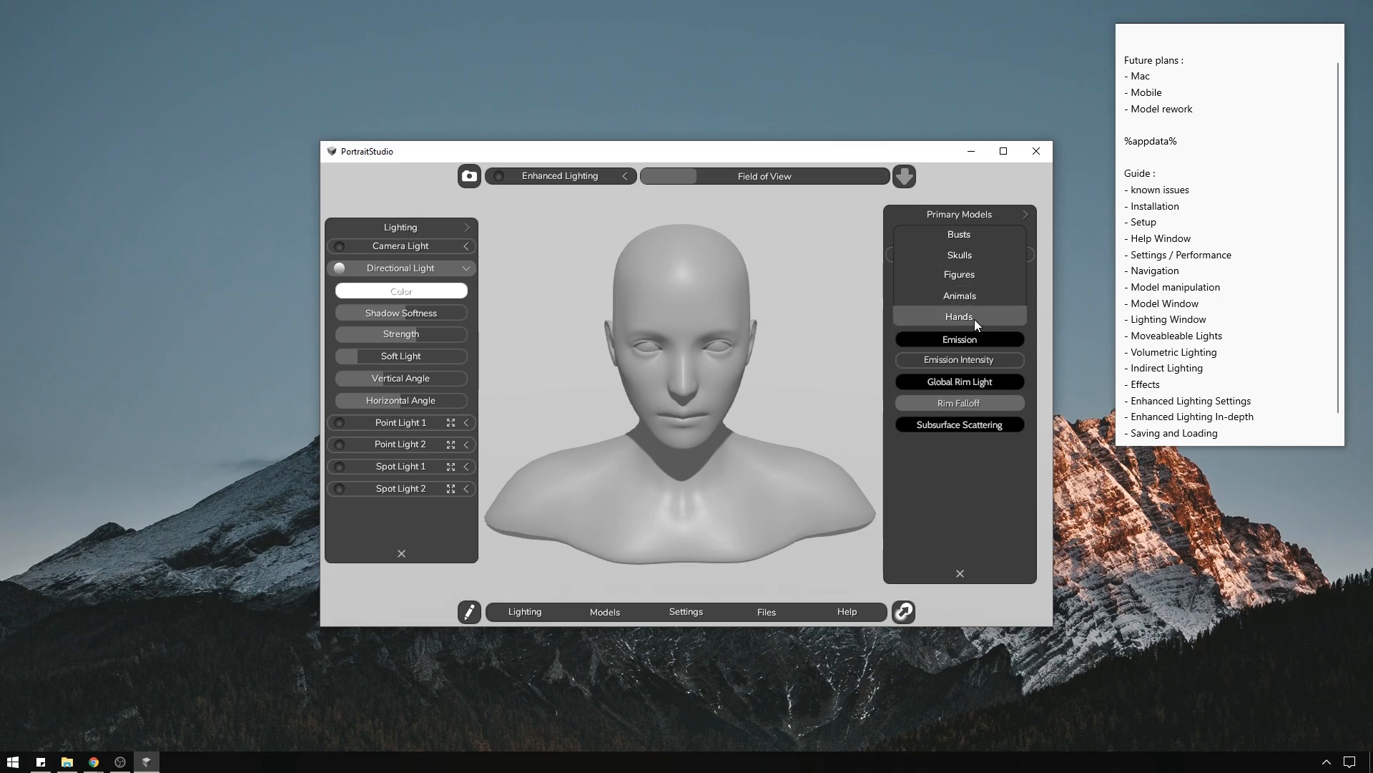
left_click(979, 482)
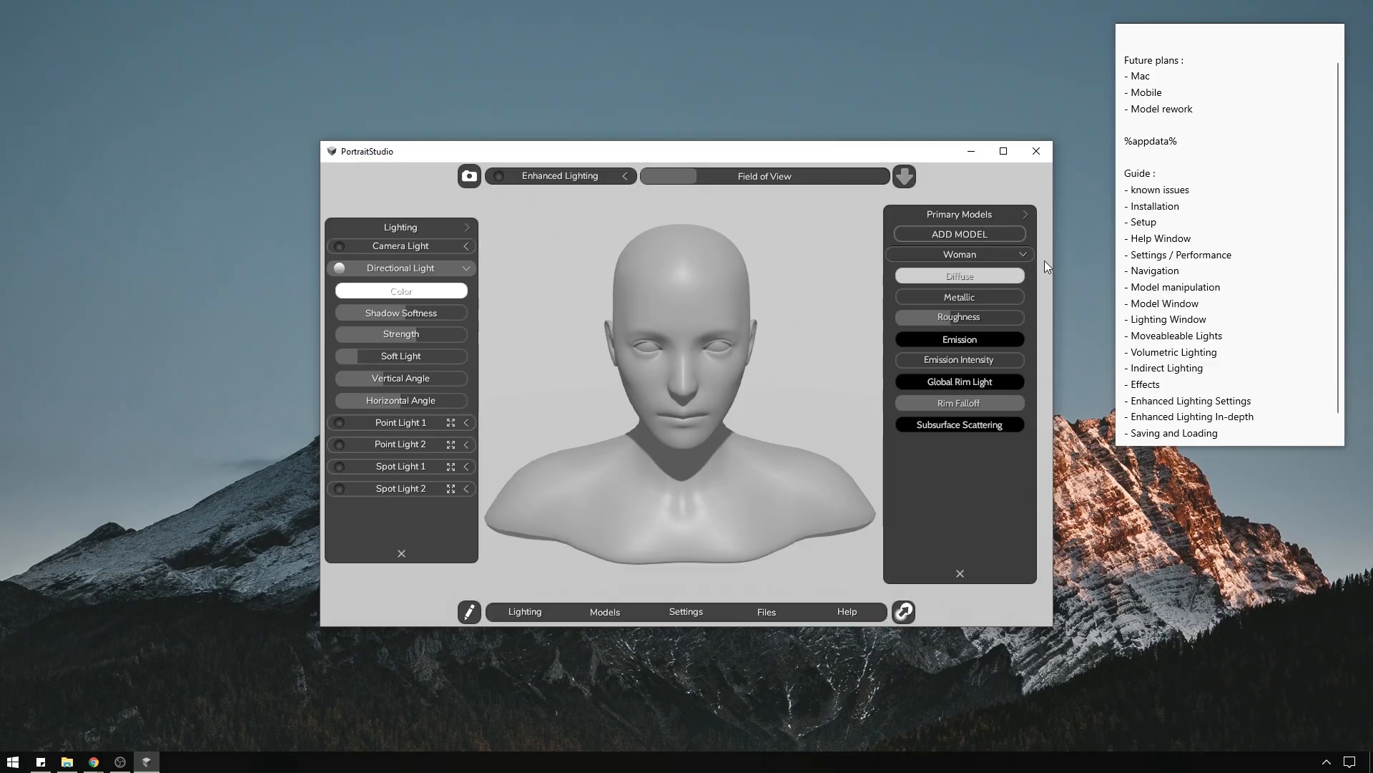
Set the Woman model's diffuse colour to #F10665 and adjust its Metallic and Roughness to about half.
left_click(967, 275)
left_click_drag(824, 244, 472, 226)
left_click(499, 316)
left_click(509, 279)
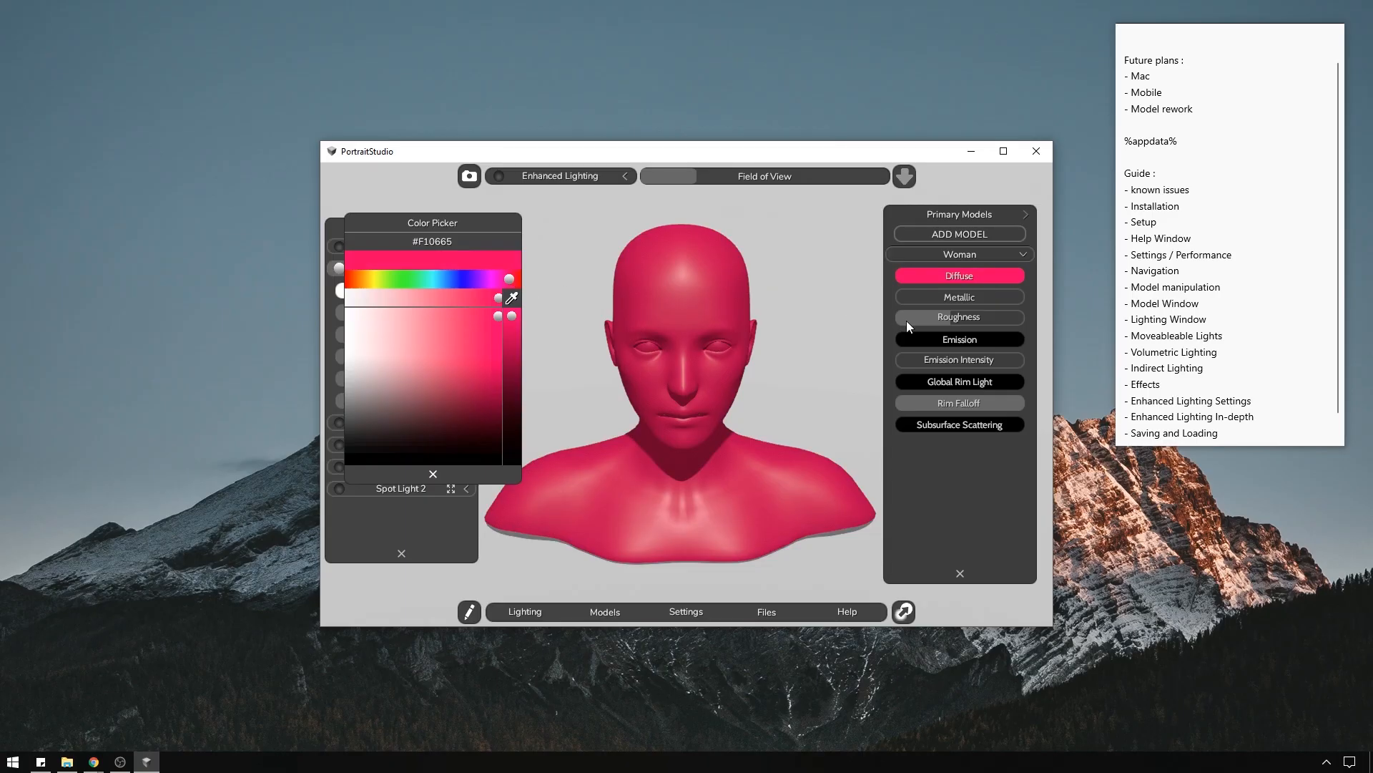
mouse_move(913, 298)
left_mouse_down()
mouse_move(1007, 294)
mouse_move(865, 302)
mouse_move(1036, 318)
mouse_move(871, 316)
mouse_move(994, 319)
mouse_move(878, 312)
mouse_move(964, 320)
mouse_move(923, 315)
mouse_move(888, 338)
mouse_move(971, 316)
left_mouse_up()
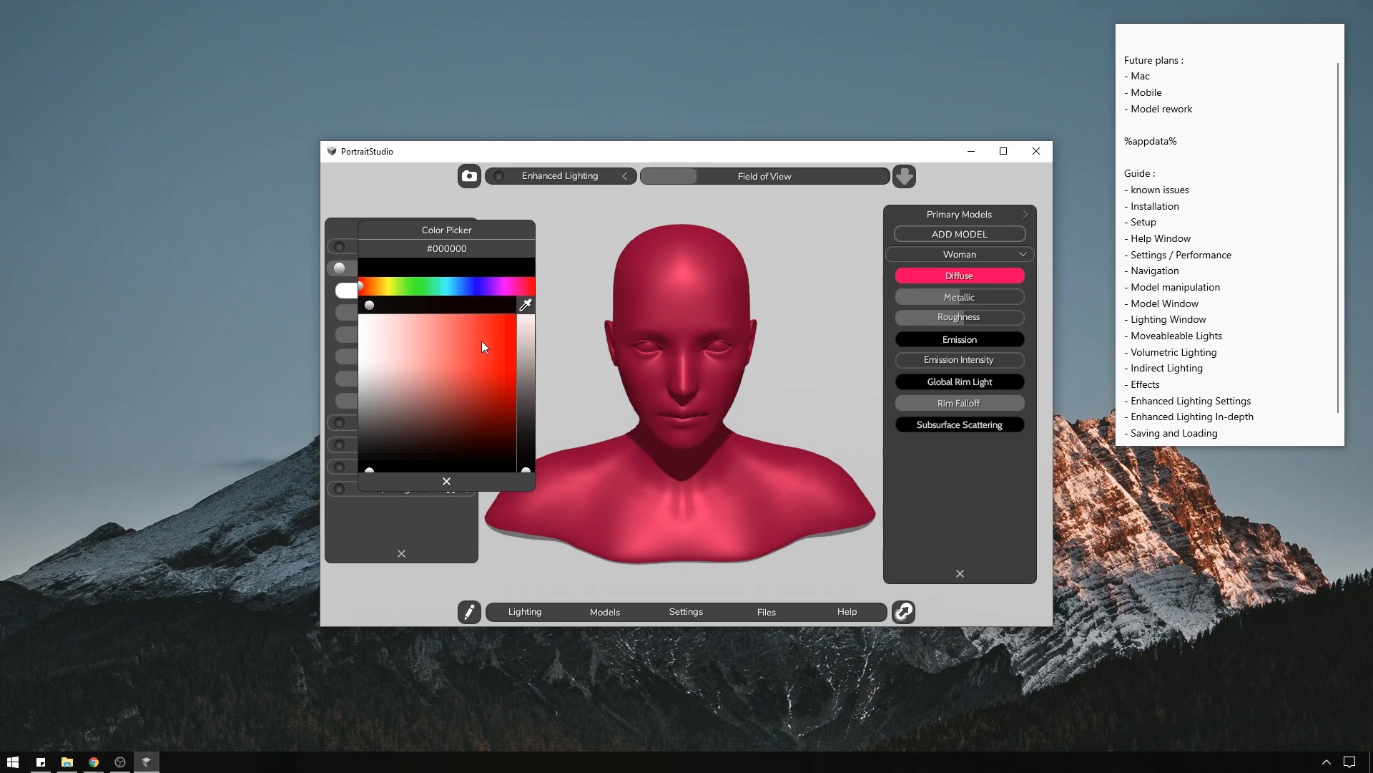
Give the Woman model the emission colour #F5D719, raise its Emission Intensity slightly, and close the Color Picker.
left_click_drag(482, 346, 500, 320)
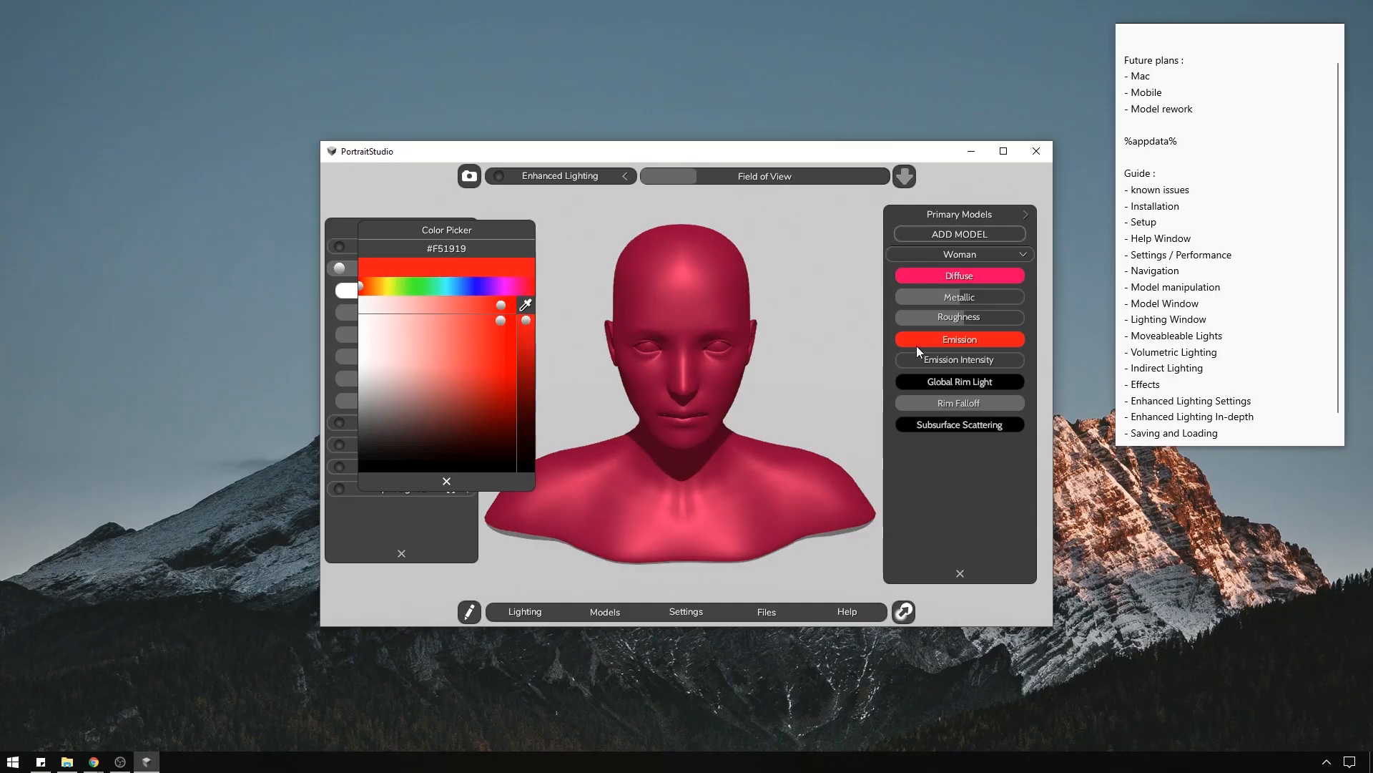
left_click(385, 286)
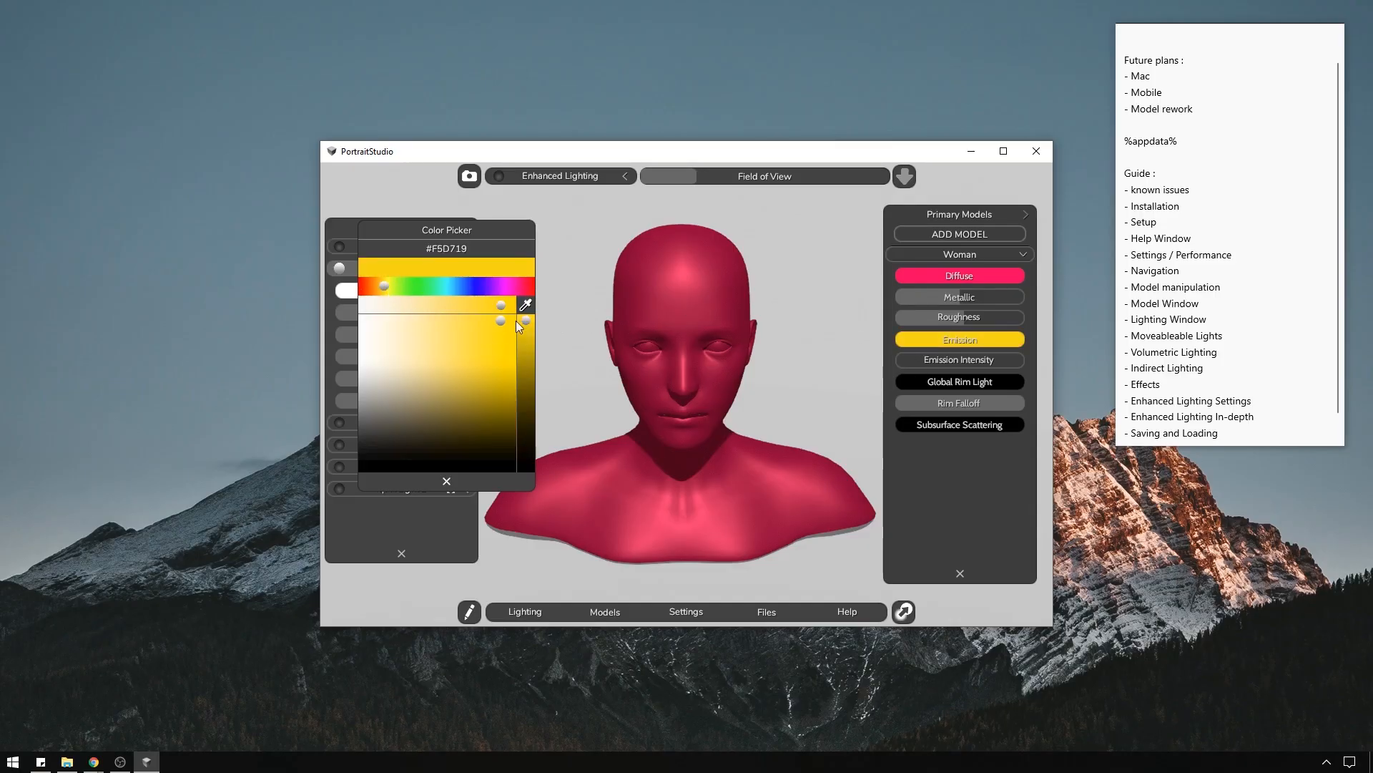
left_click_drag(903, 358, 929, 358)
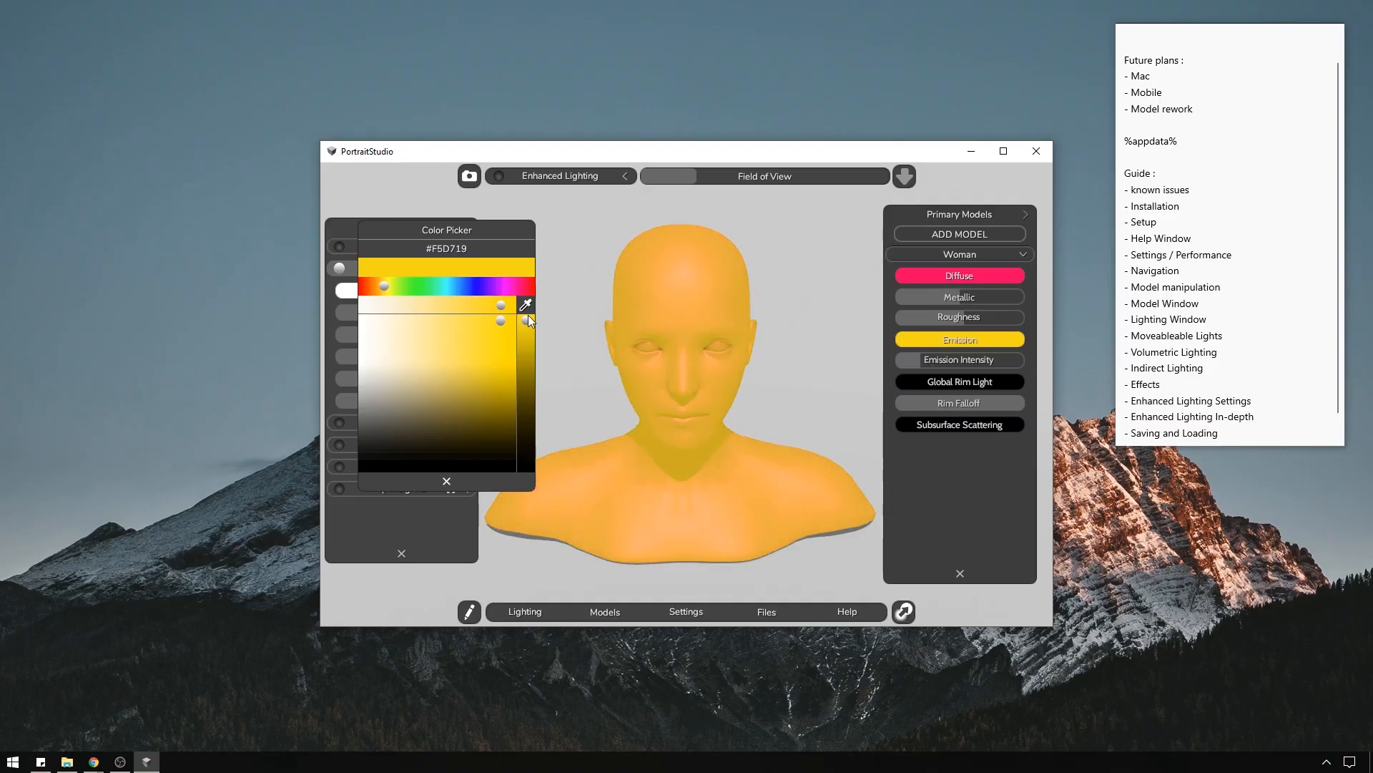
left_click(492, 479)
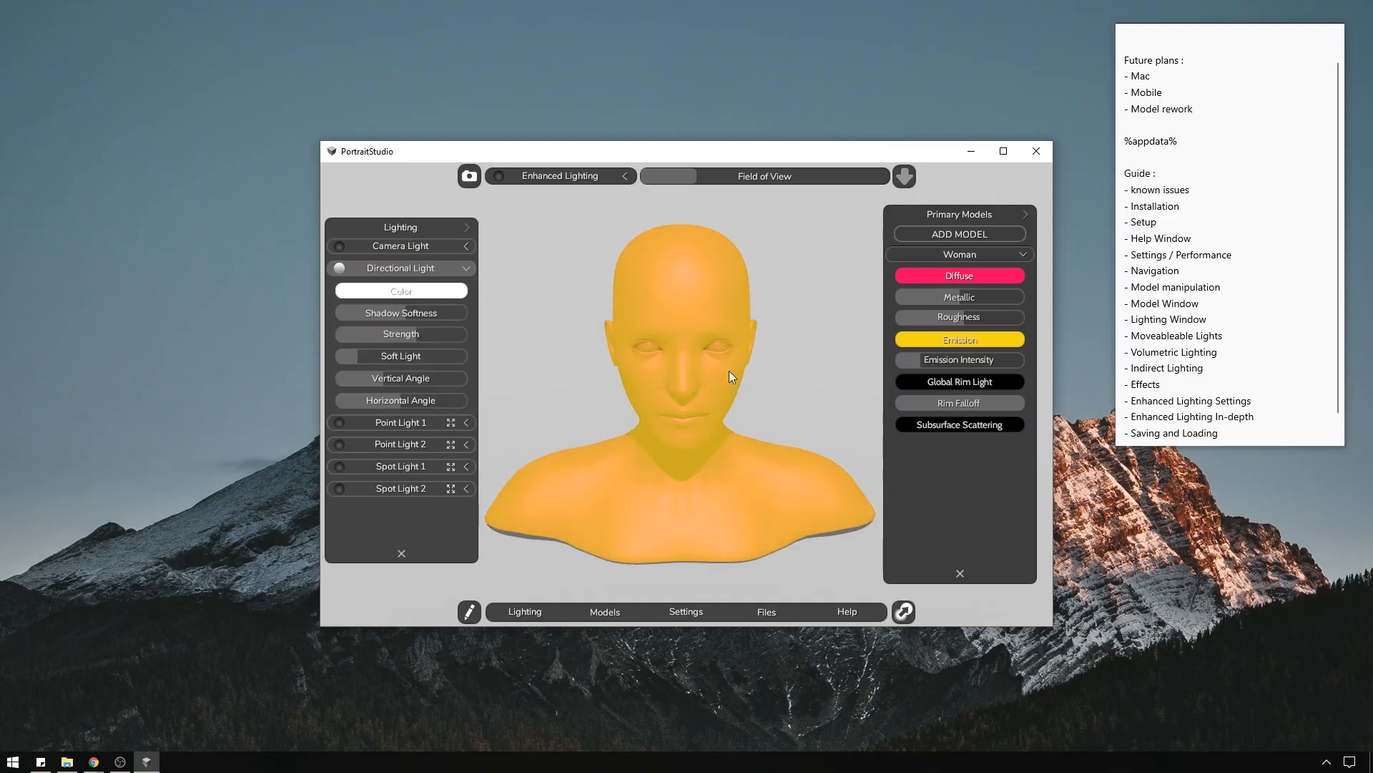
Enable Bloom in the Indirect Lighting settings and set the background colour to black.
left_click(466, 227)
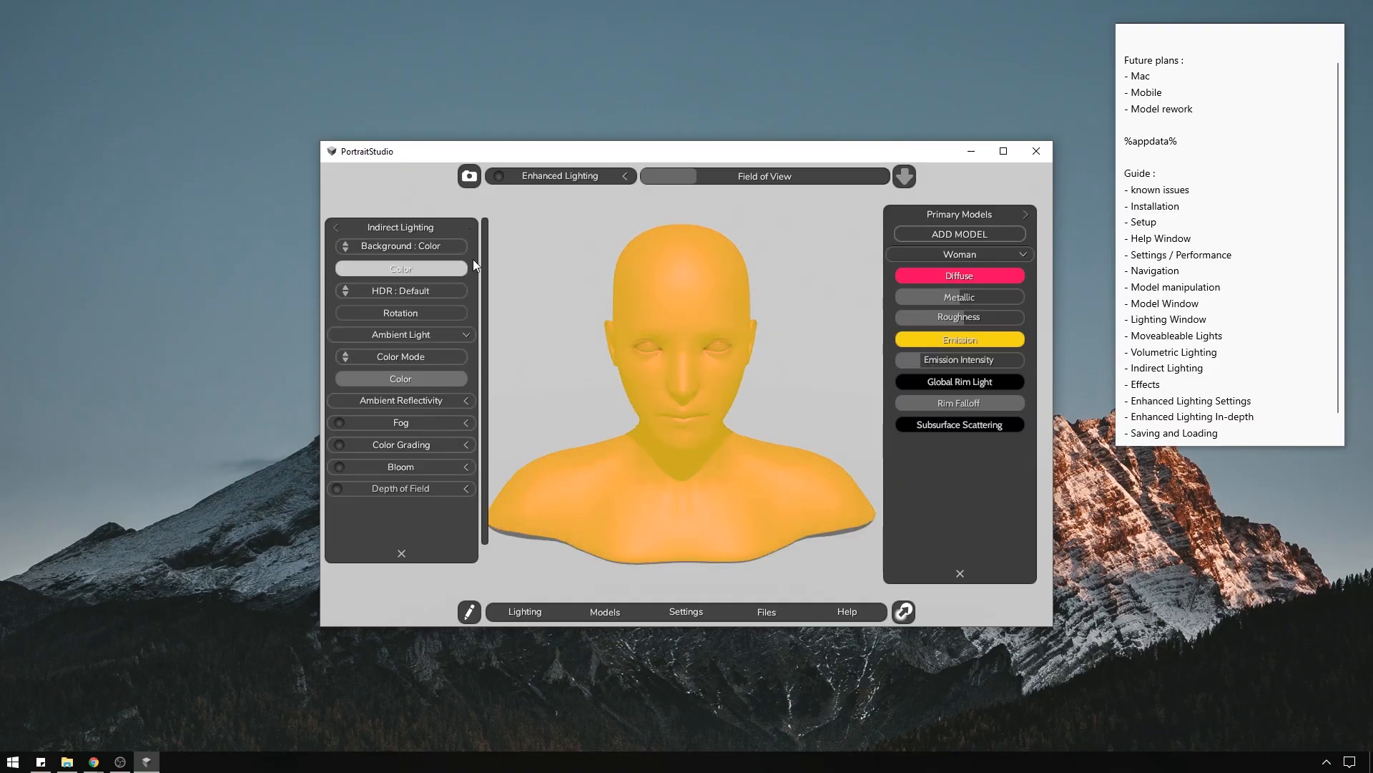
left_click(398, 467)
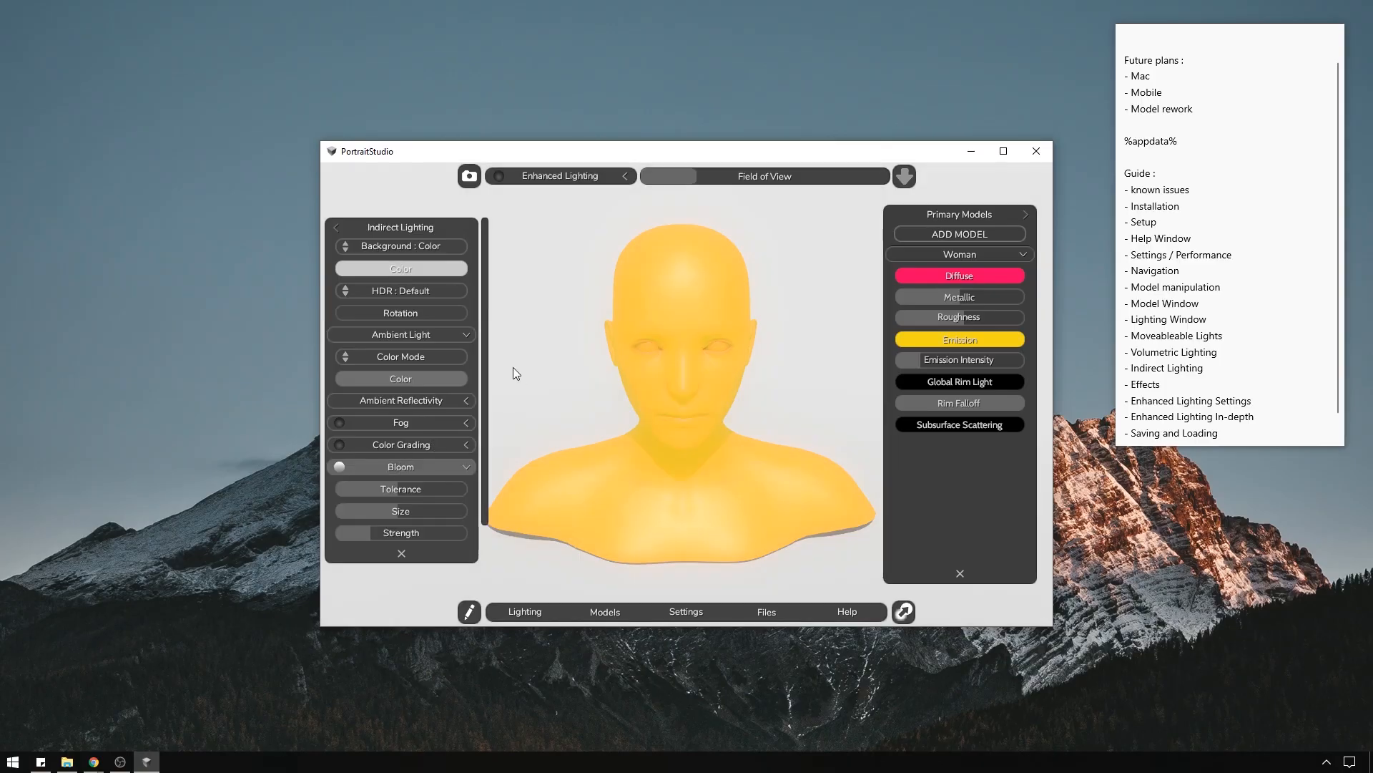
left_click(430, 271)
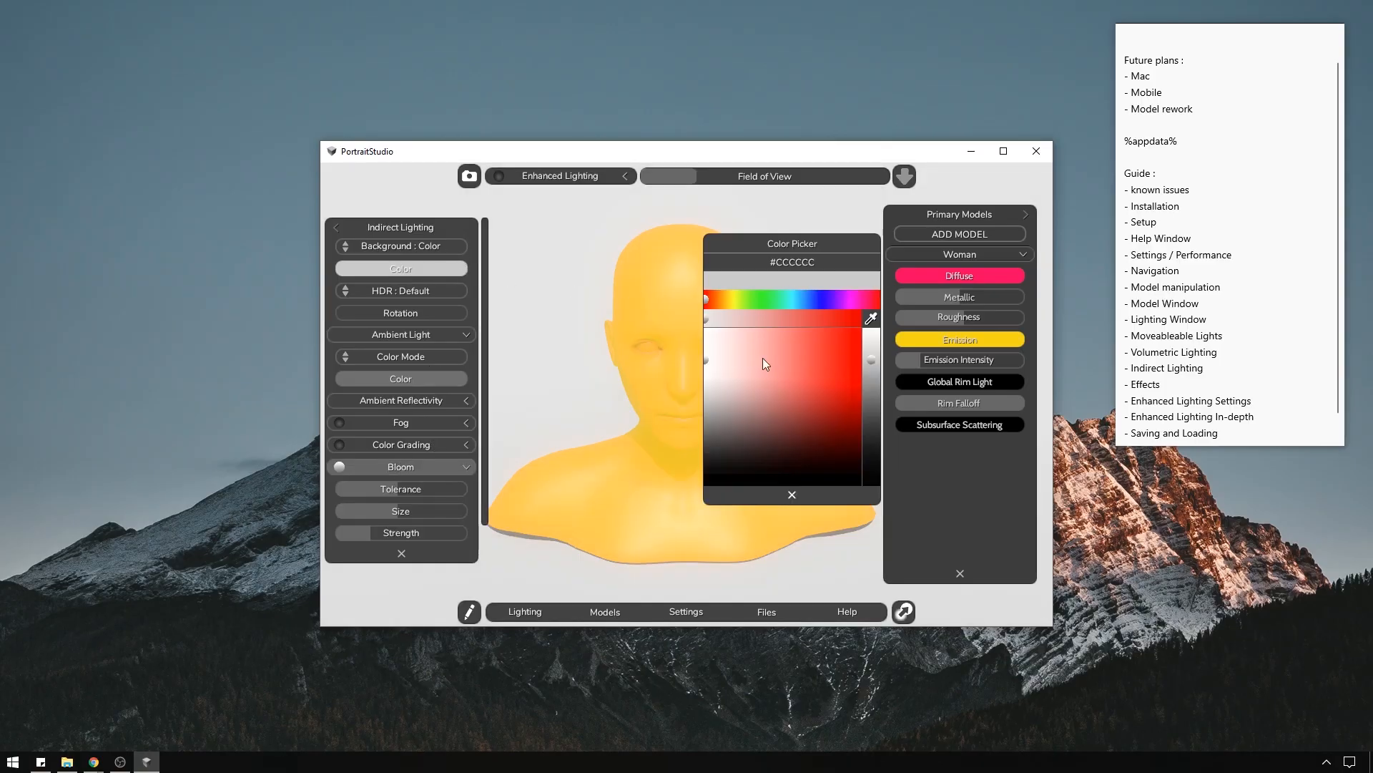
left_click(818, 500)
Hide the Stage model on the Secondary Models page and collapse its settings.
left_click(1026, 215)
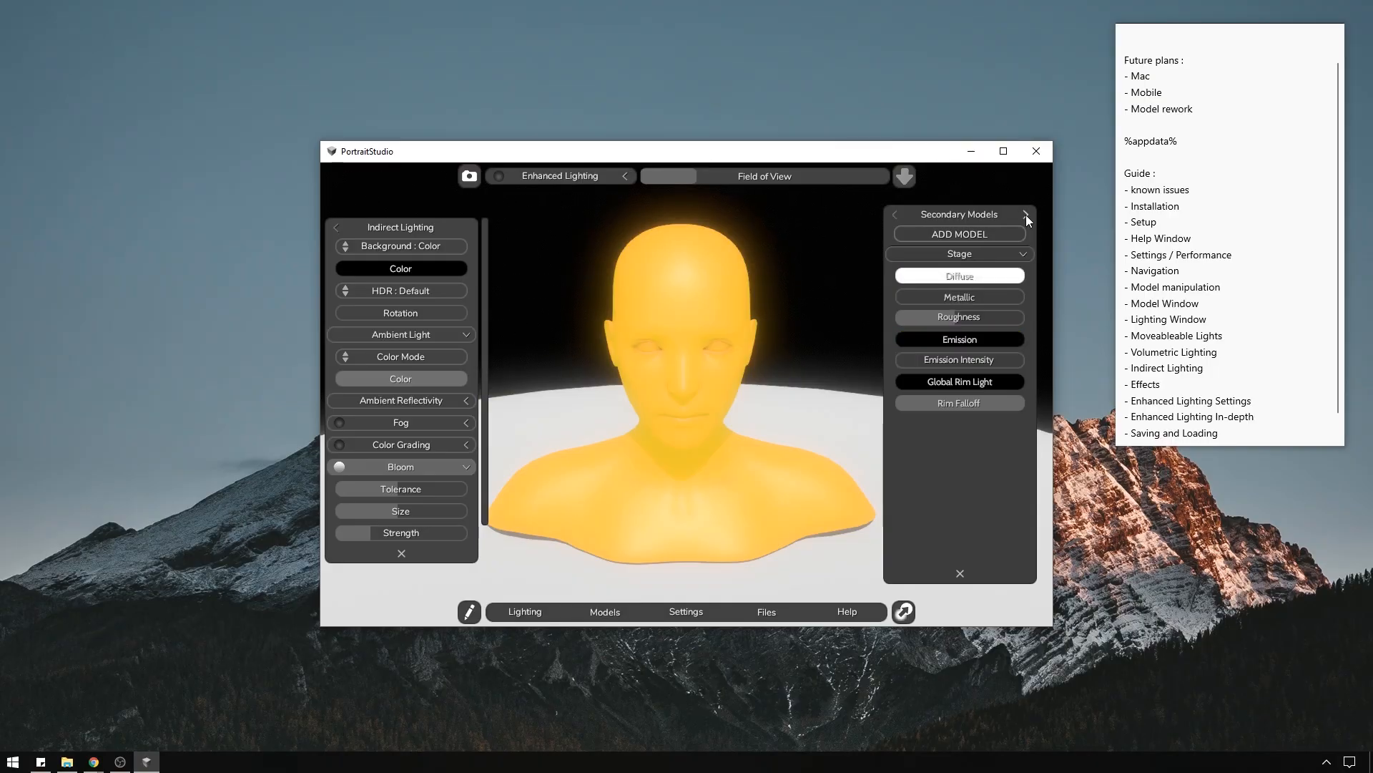
right_click(994, 263)
left_click(960, 321)
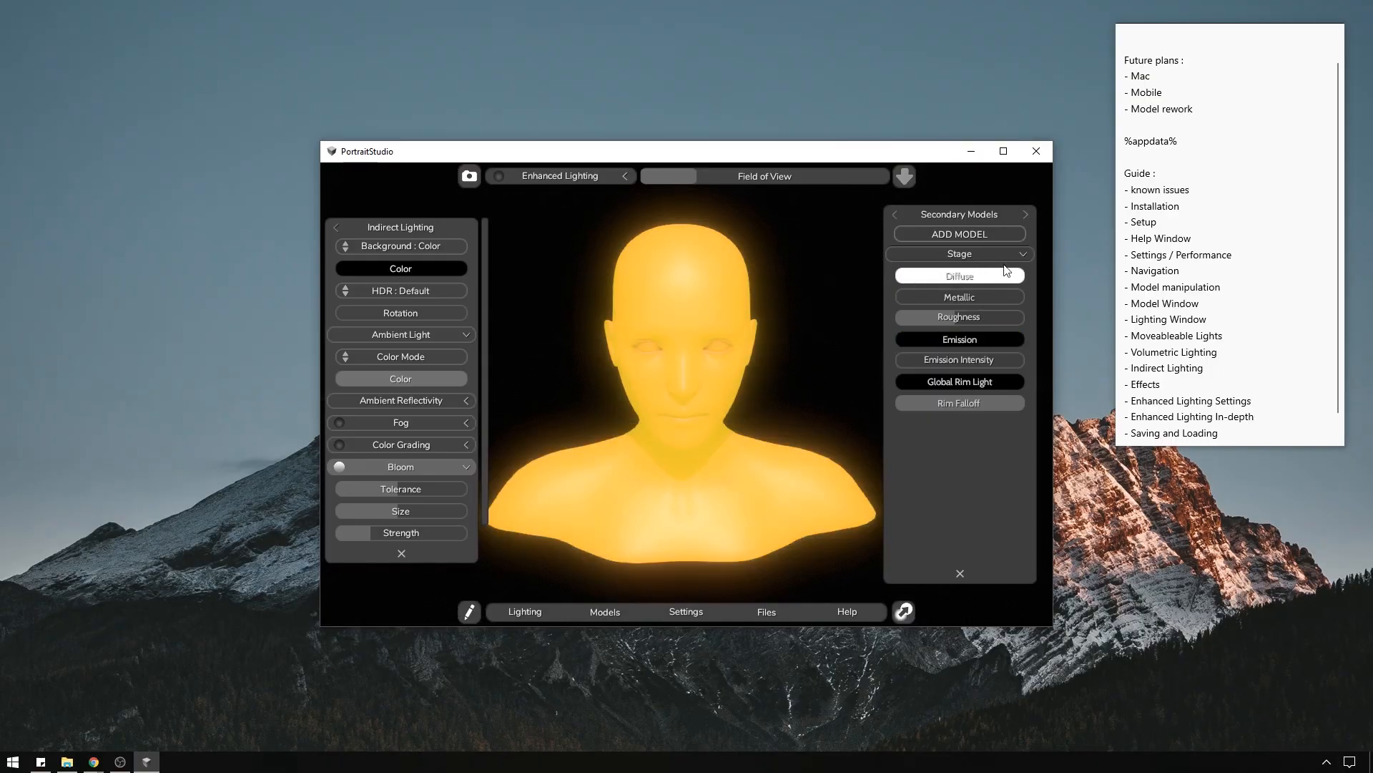
left_click(1020, 255)
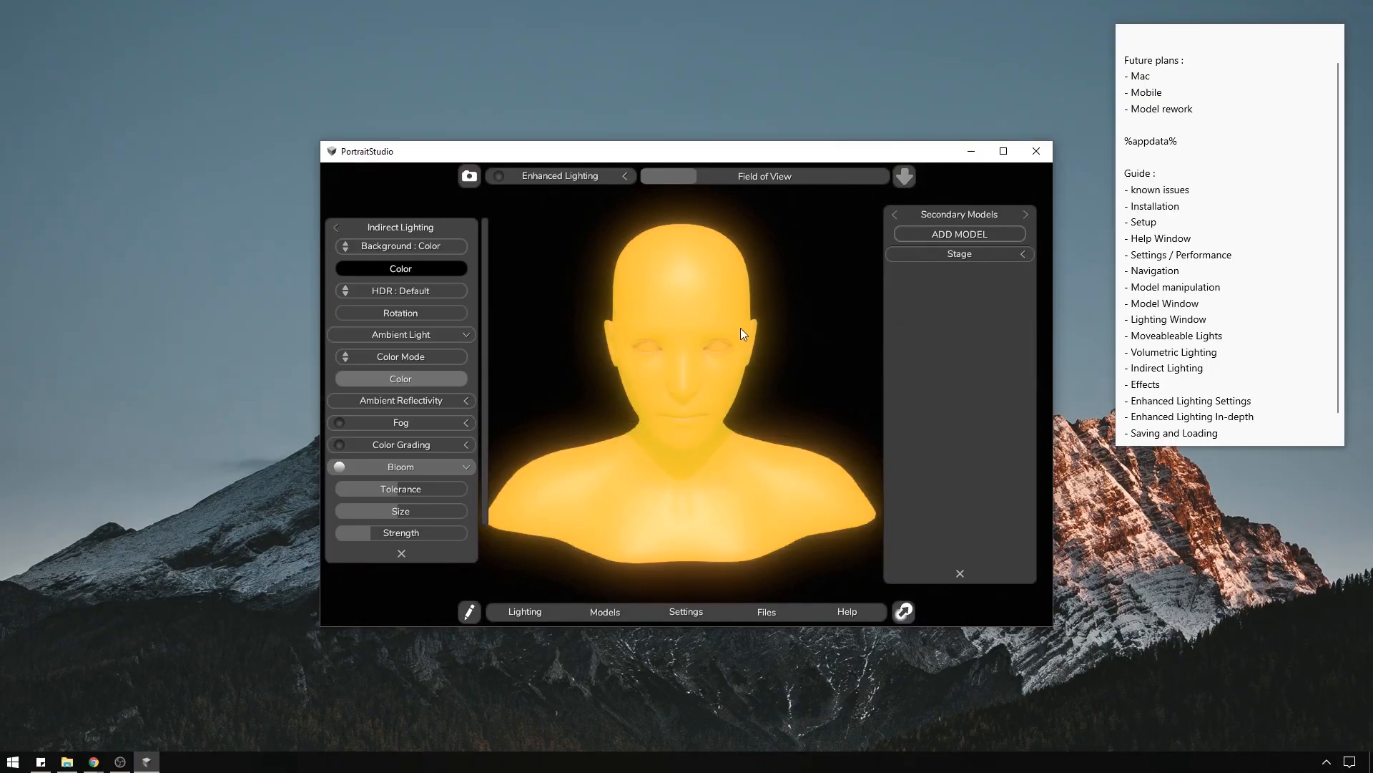
Try higher and lower Emission Intensity on the Woman model, and turn its emission off with colour #000000 and zero intensity.
scroll(742, 326, "down", 3)
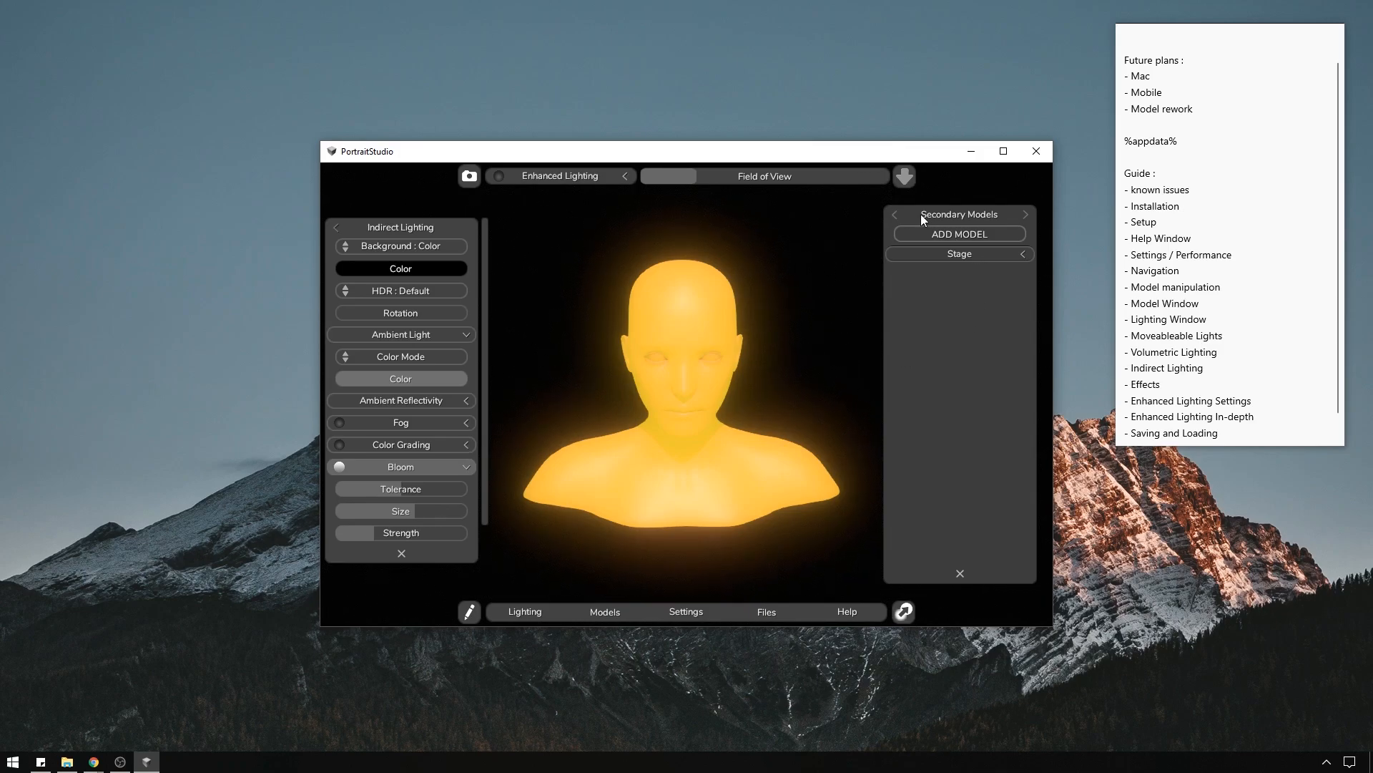
left_click(895, 214)
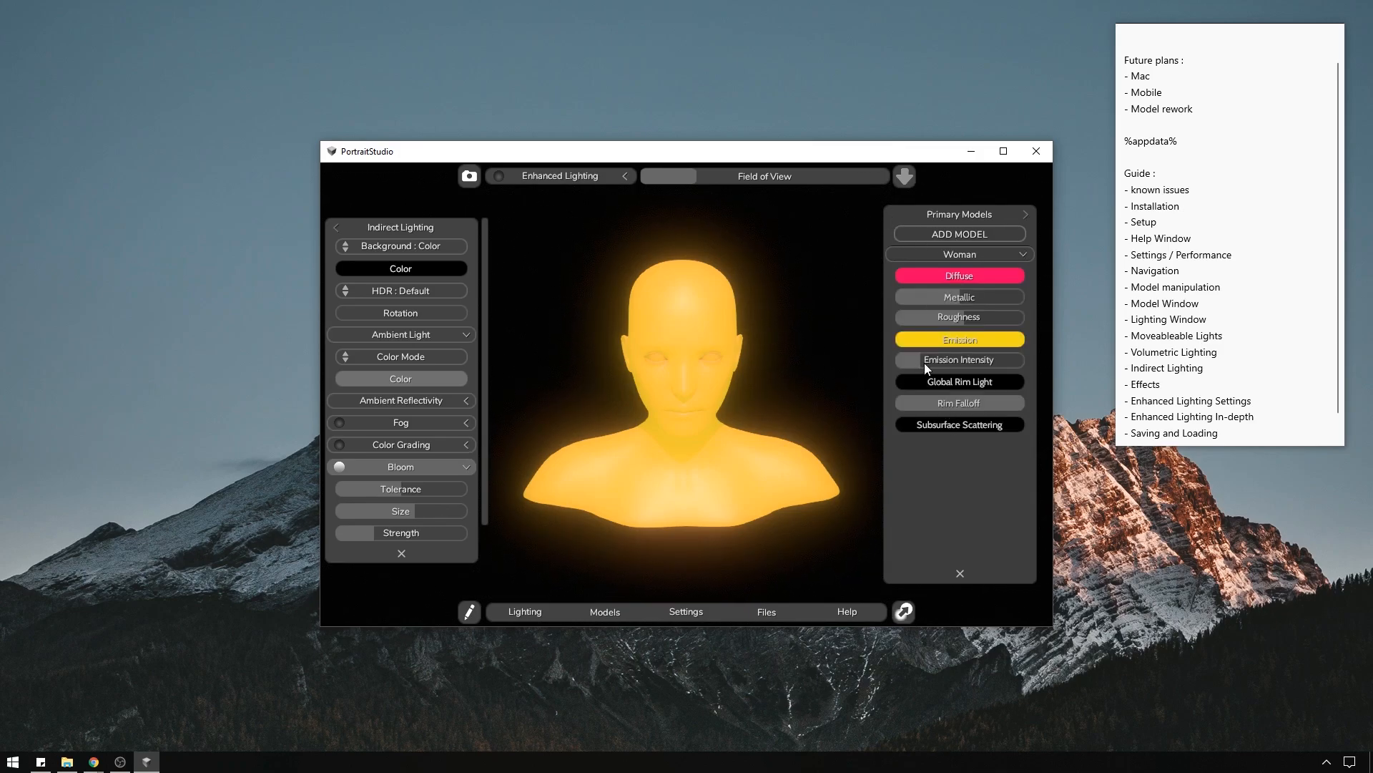
mouse_move(924, 362)
left_mouse_down()
mouse_move(953, 362)
mouse_move(934, 362)
left_mouse_up()
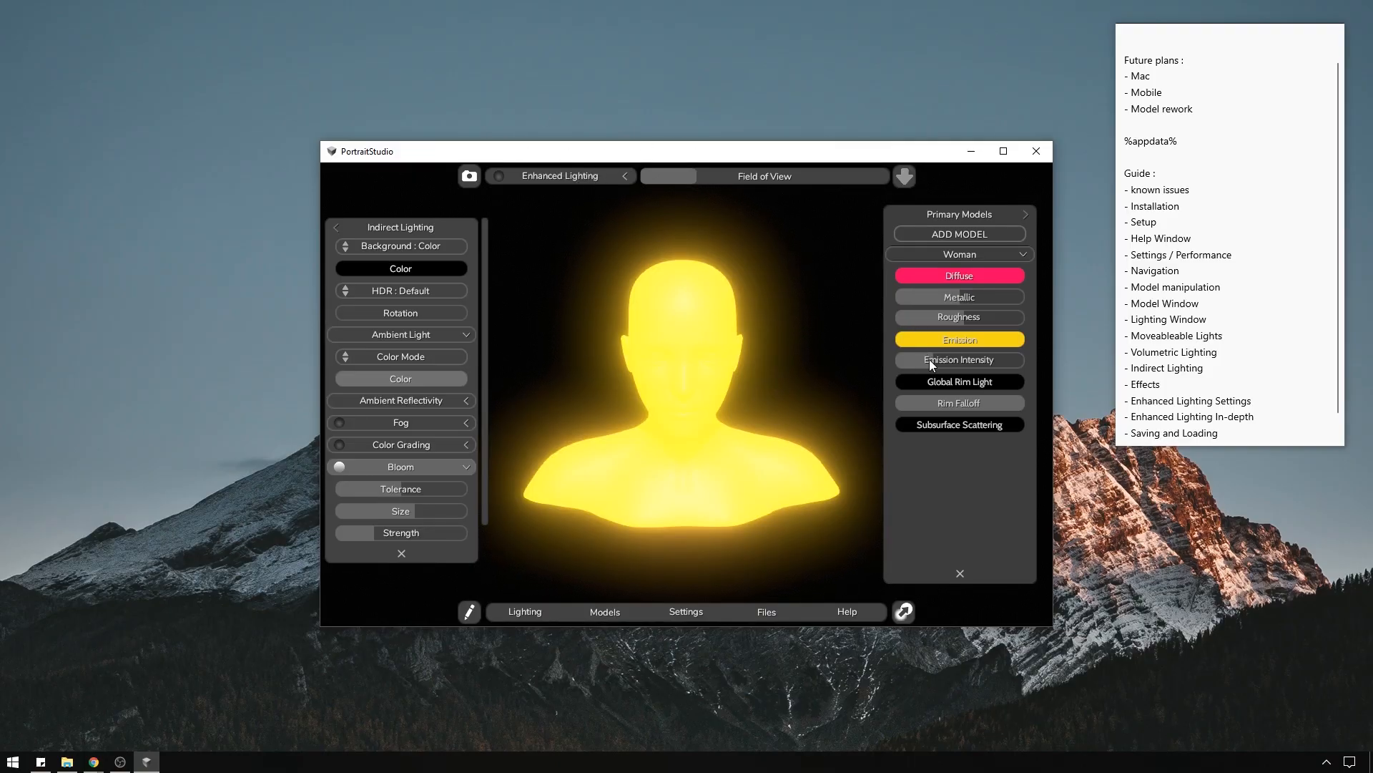
left_click_drag(929, 359, 910, 363)
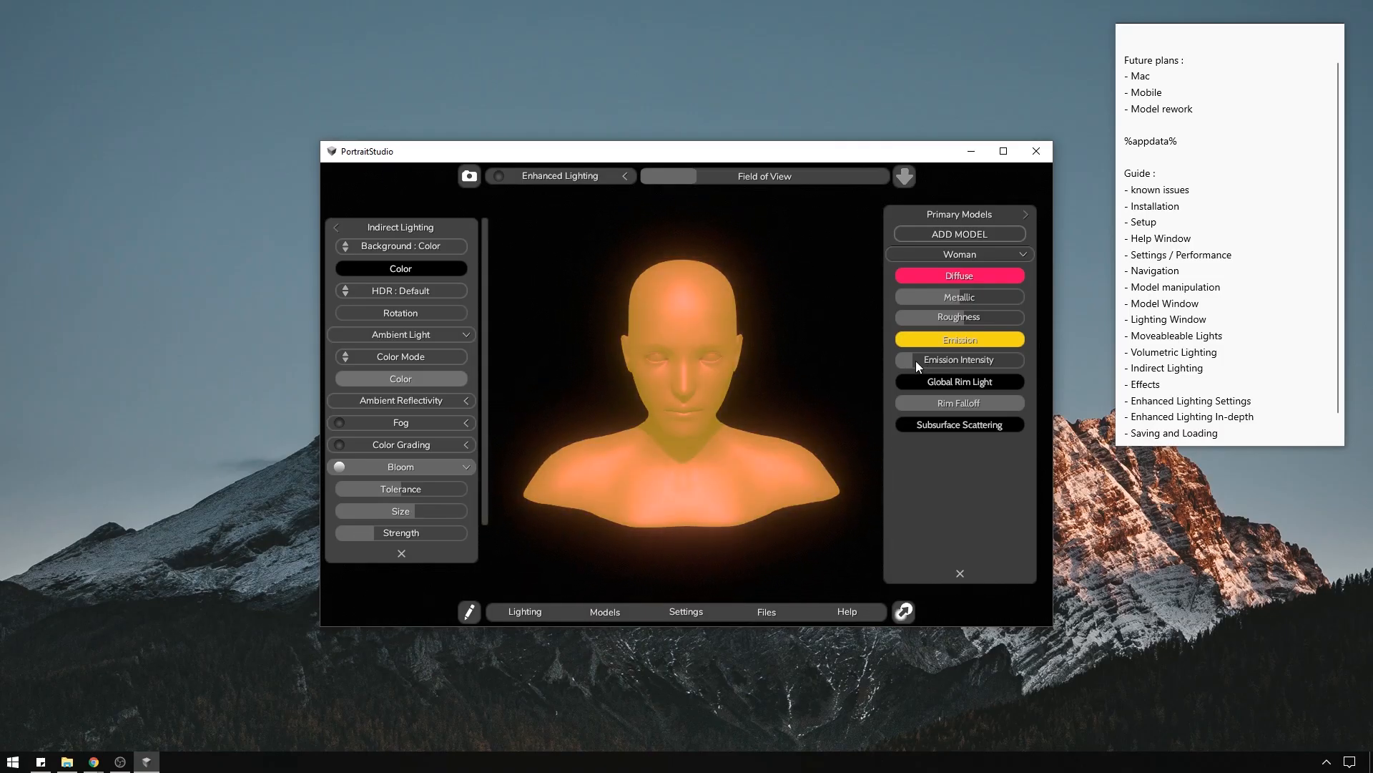
left_click(932, 337)
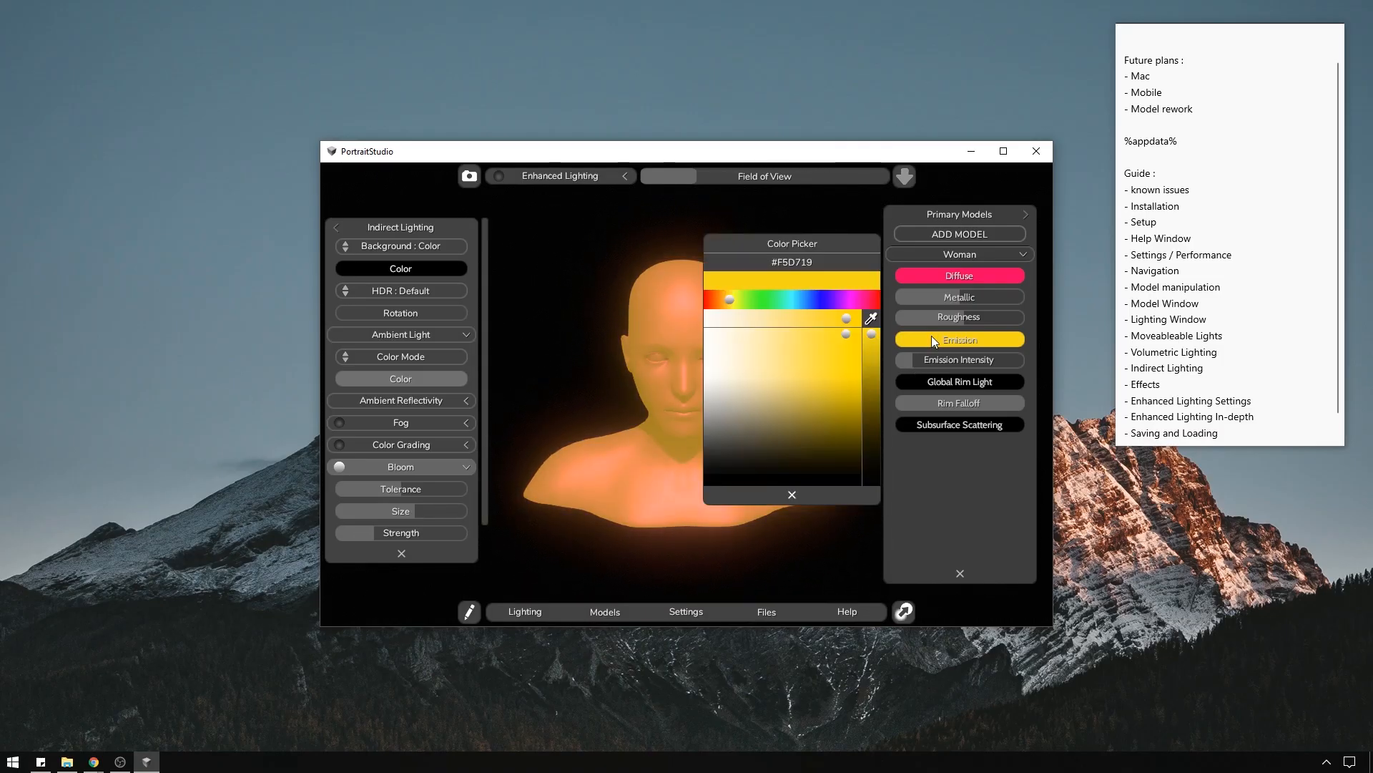
left_click_drag(844, 404, 882, 495)
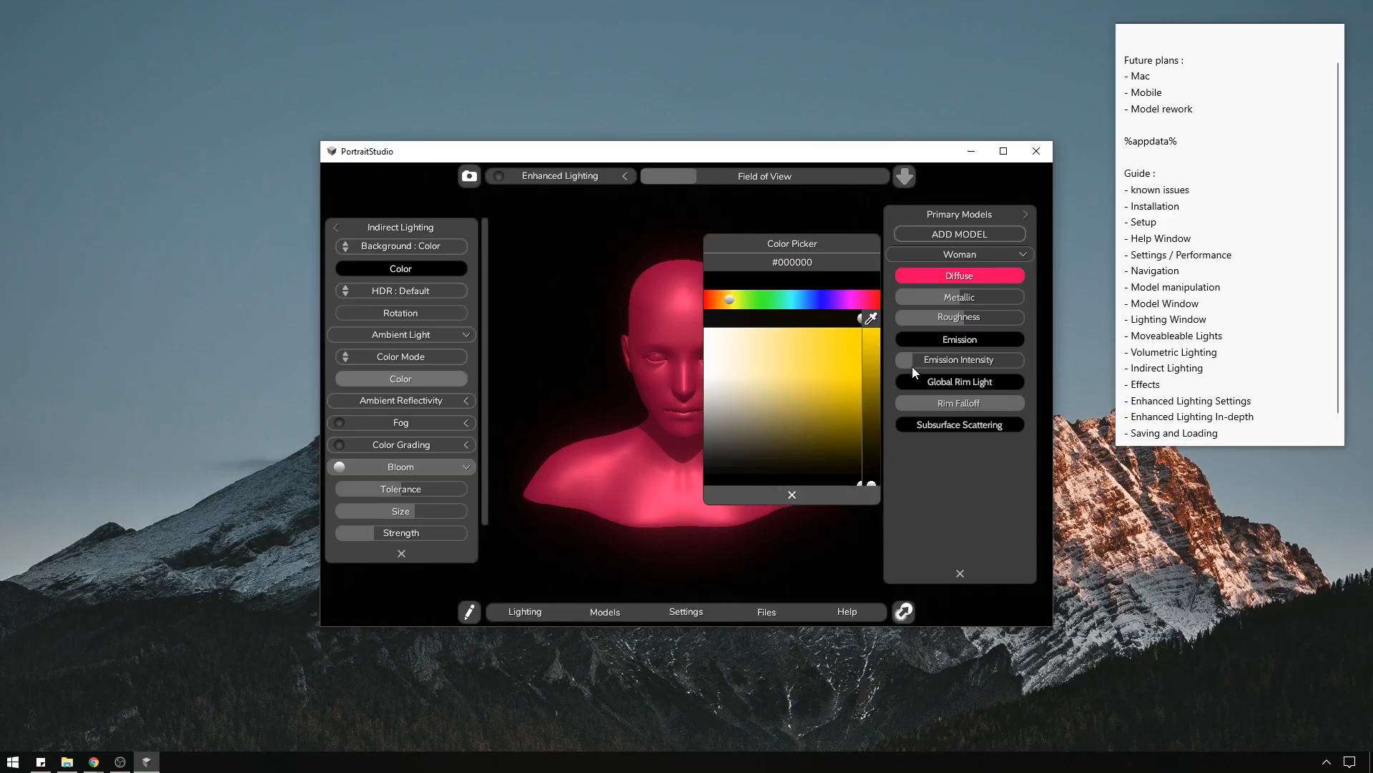
left_click(856, 495)
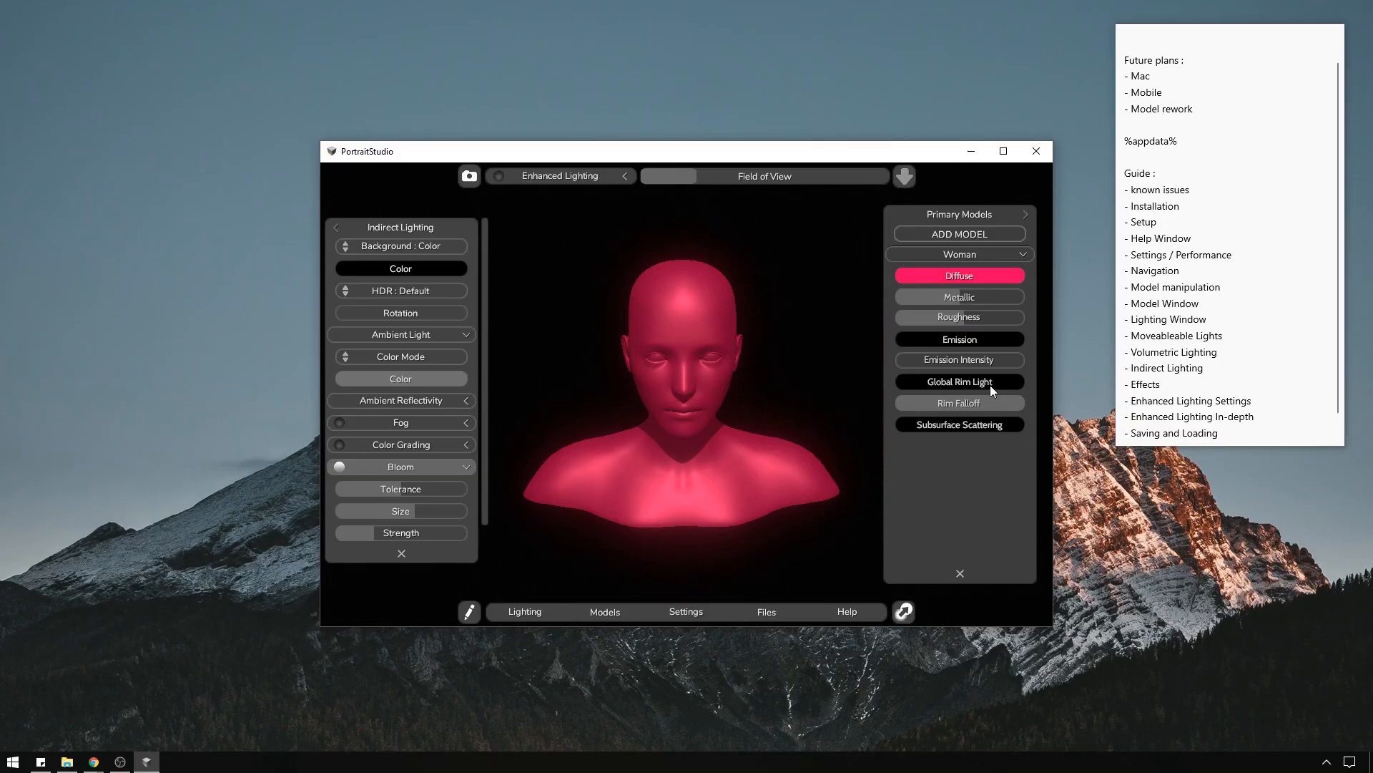
Try a light-blue Global Rim Light with a lowered Rim Falloff on the Woman model, and reset both to their defaults.
scroll(801, 342, "up", 3)
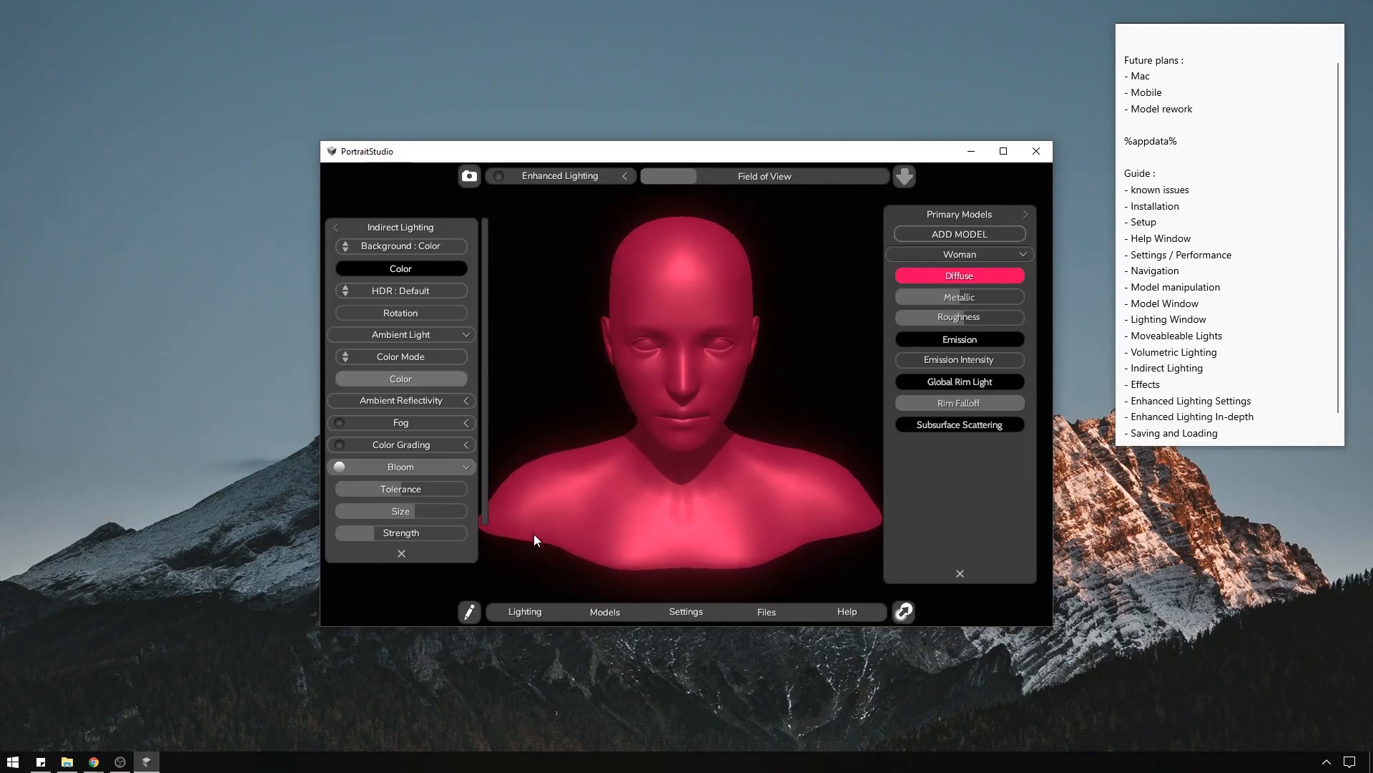
left_click_drag(834, 420, 1010, 401)
left_click(1008, 385)
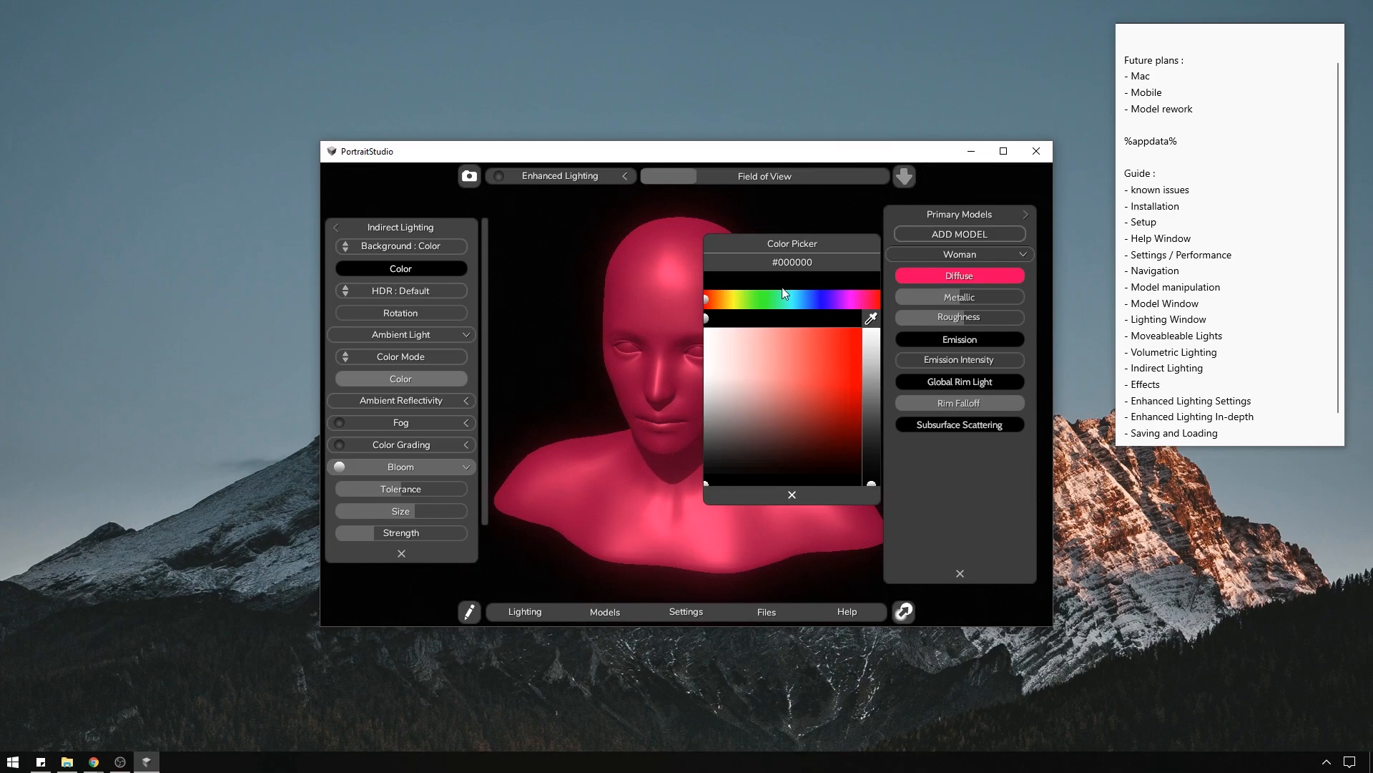
left_click_drag(843, 298, 943, 251)
left_click(827, 341)
left_click(804, 500)
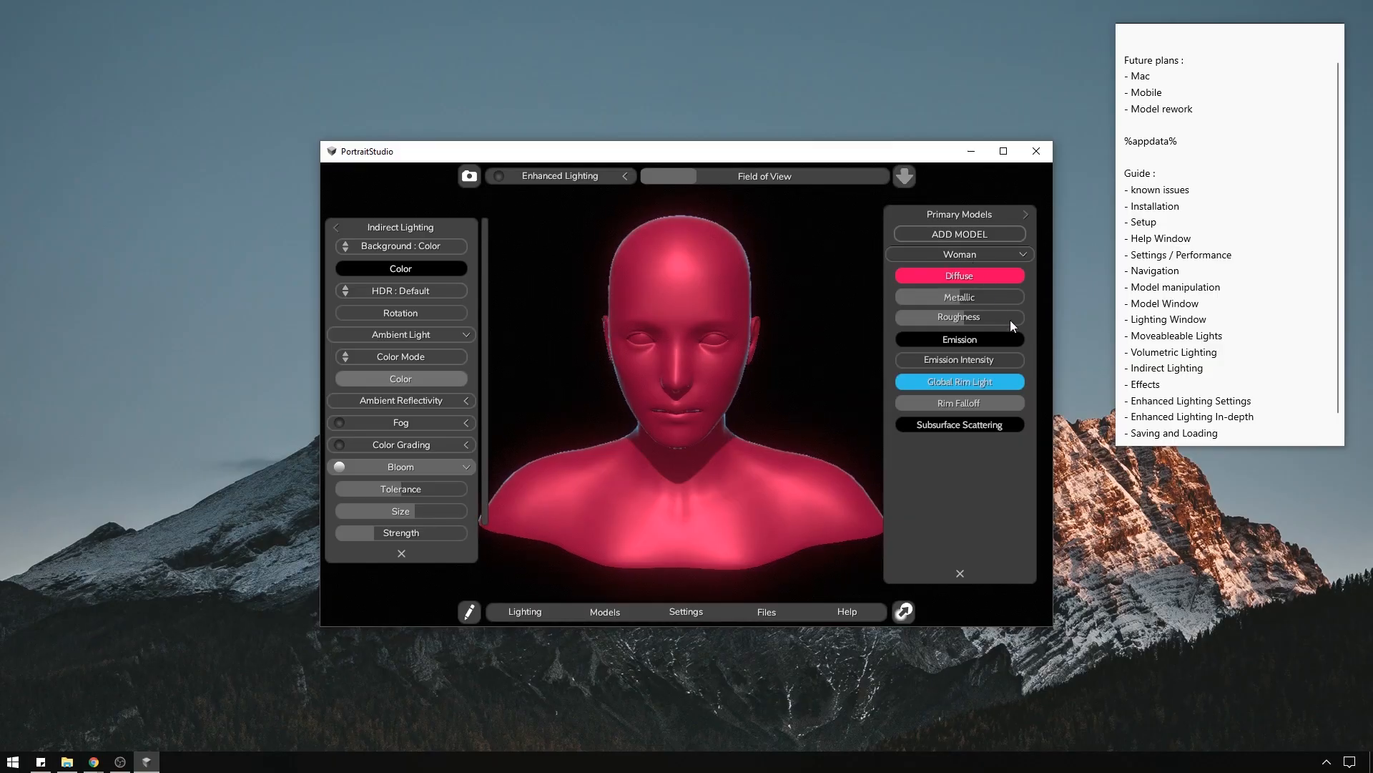
left_click_drag(998, 402, 927, 406)
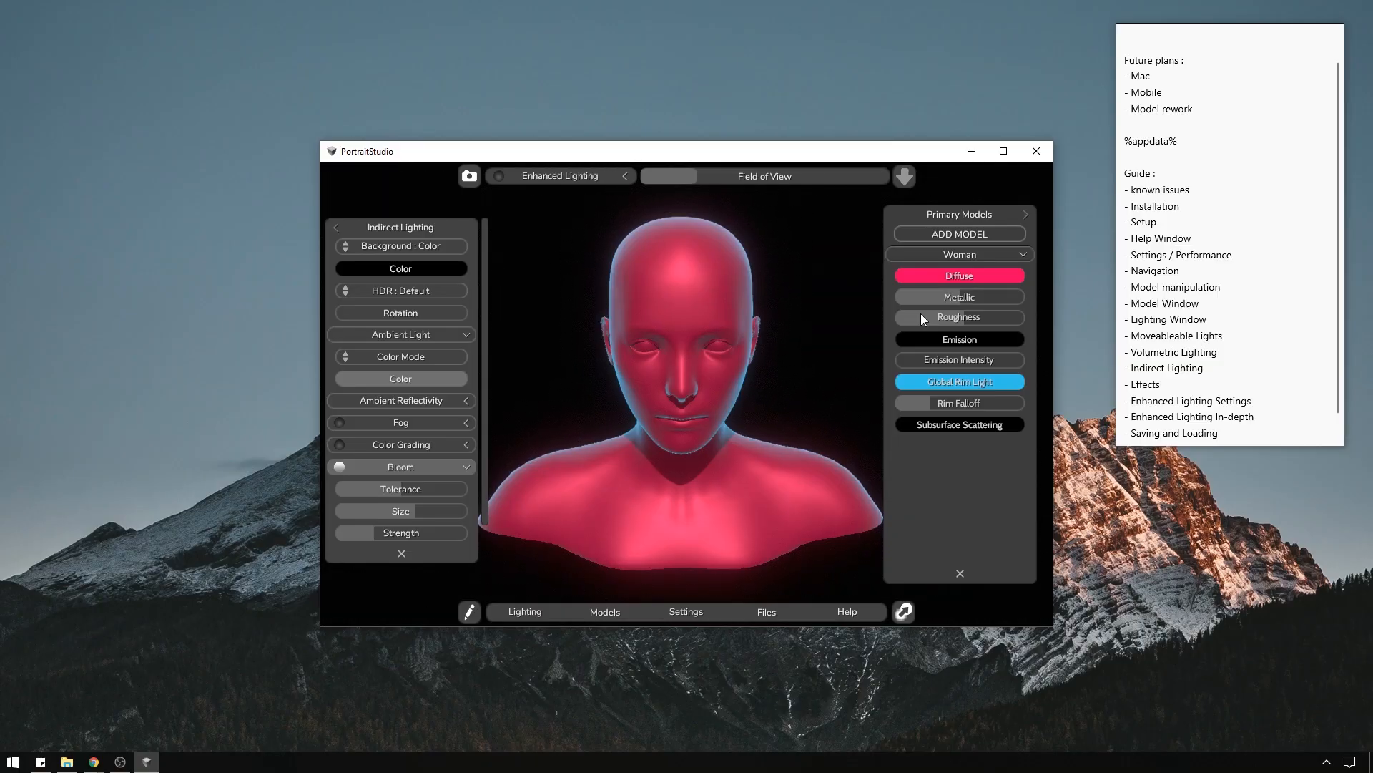
left_click(951, 384)
left_click(951, 382)
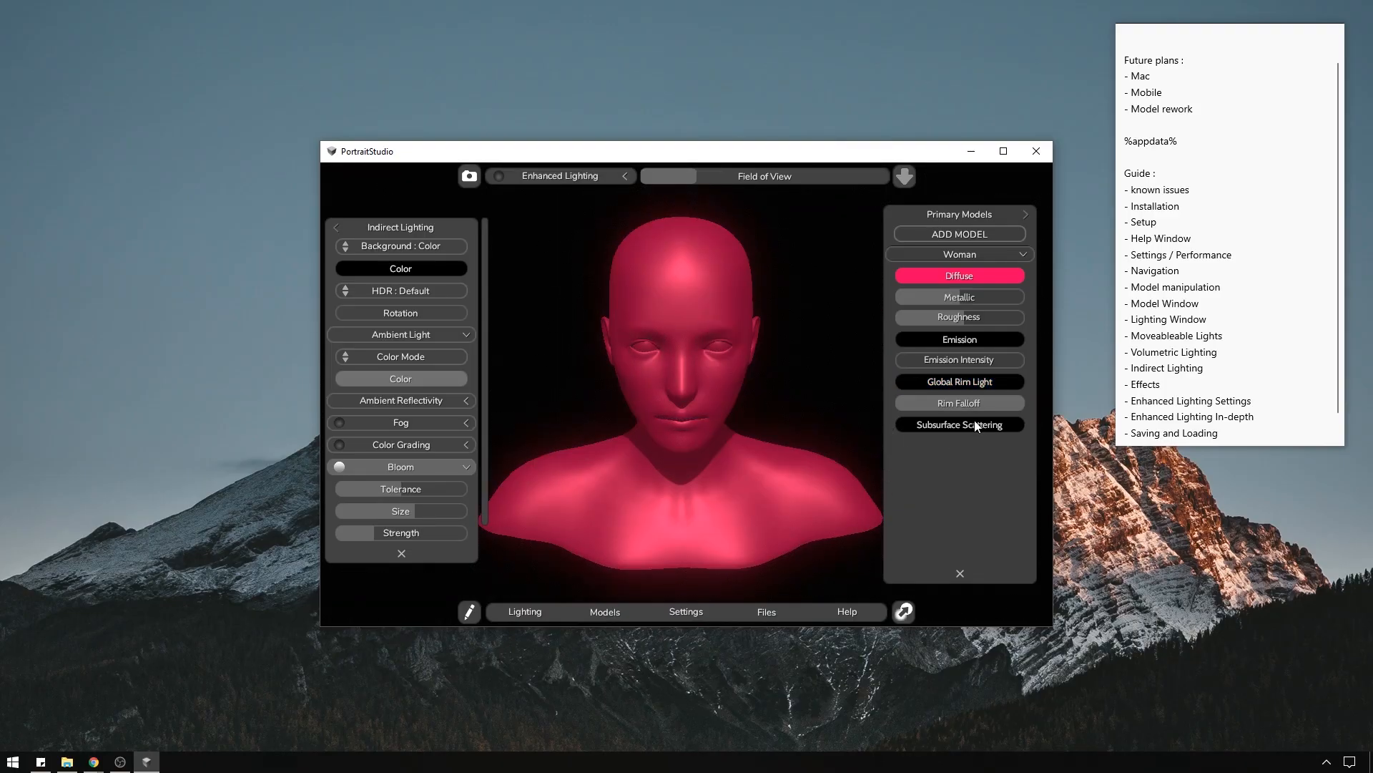
Check the Subsurface Scatter option in the Settings window and close the window.
left_click(683, 611)
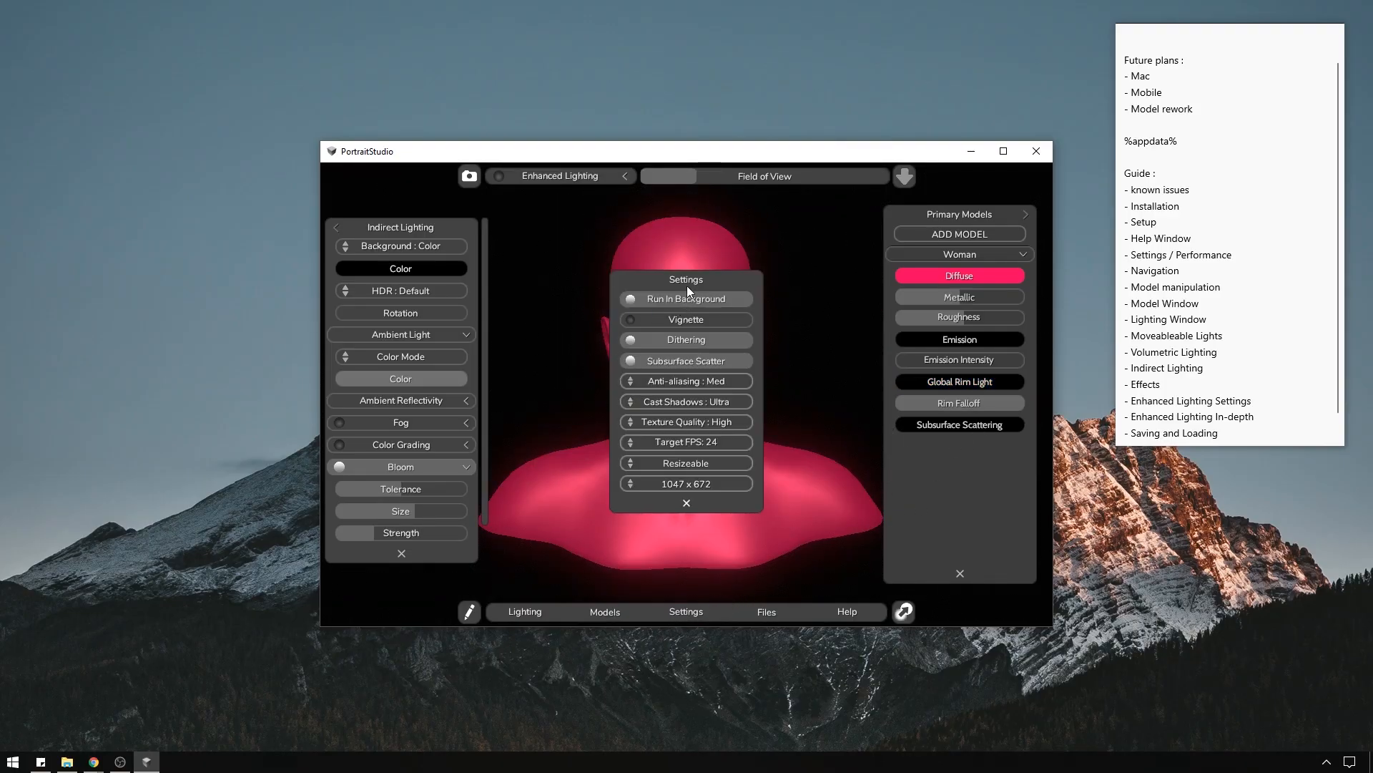
left_click_drag(687, 285, 429, 246)
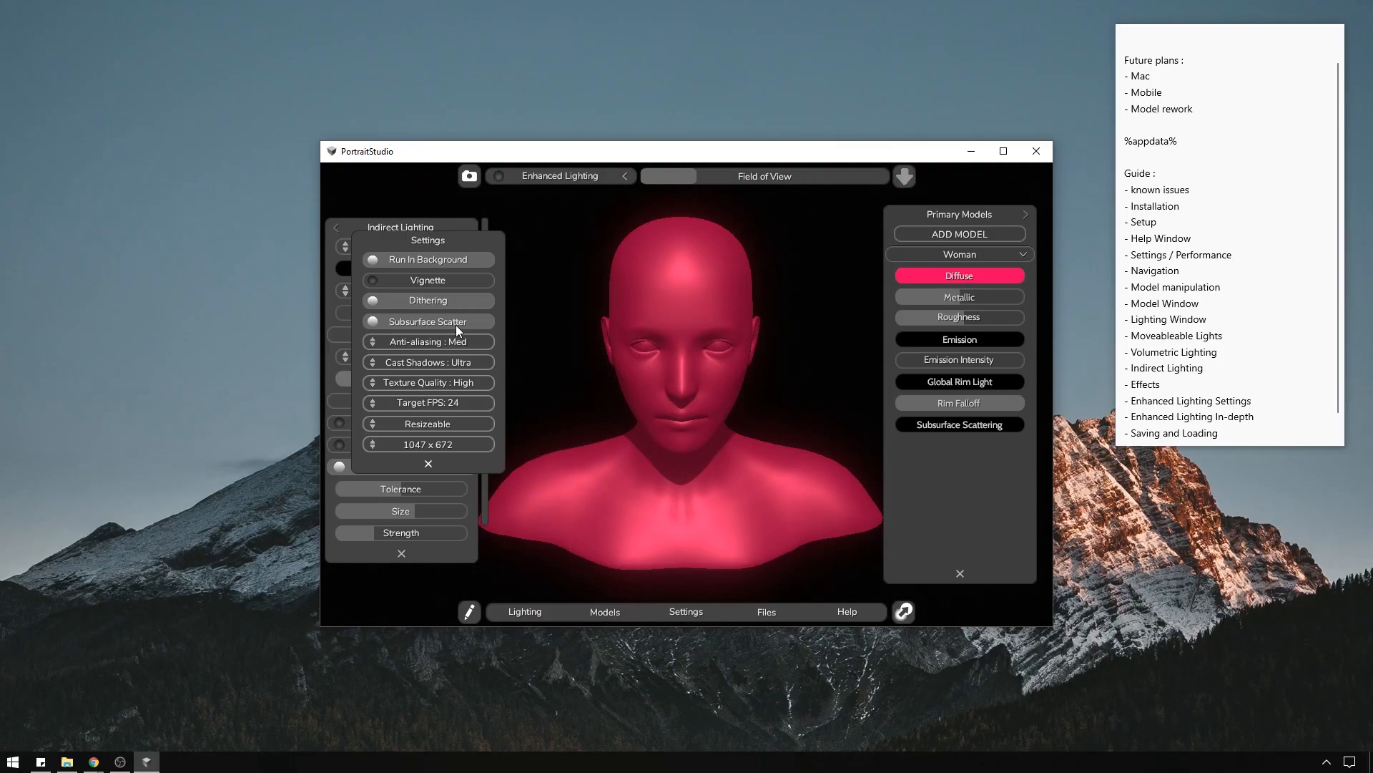
left_click(444, 465)
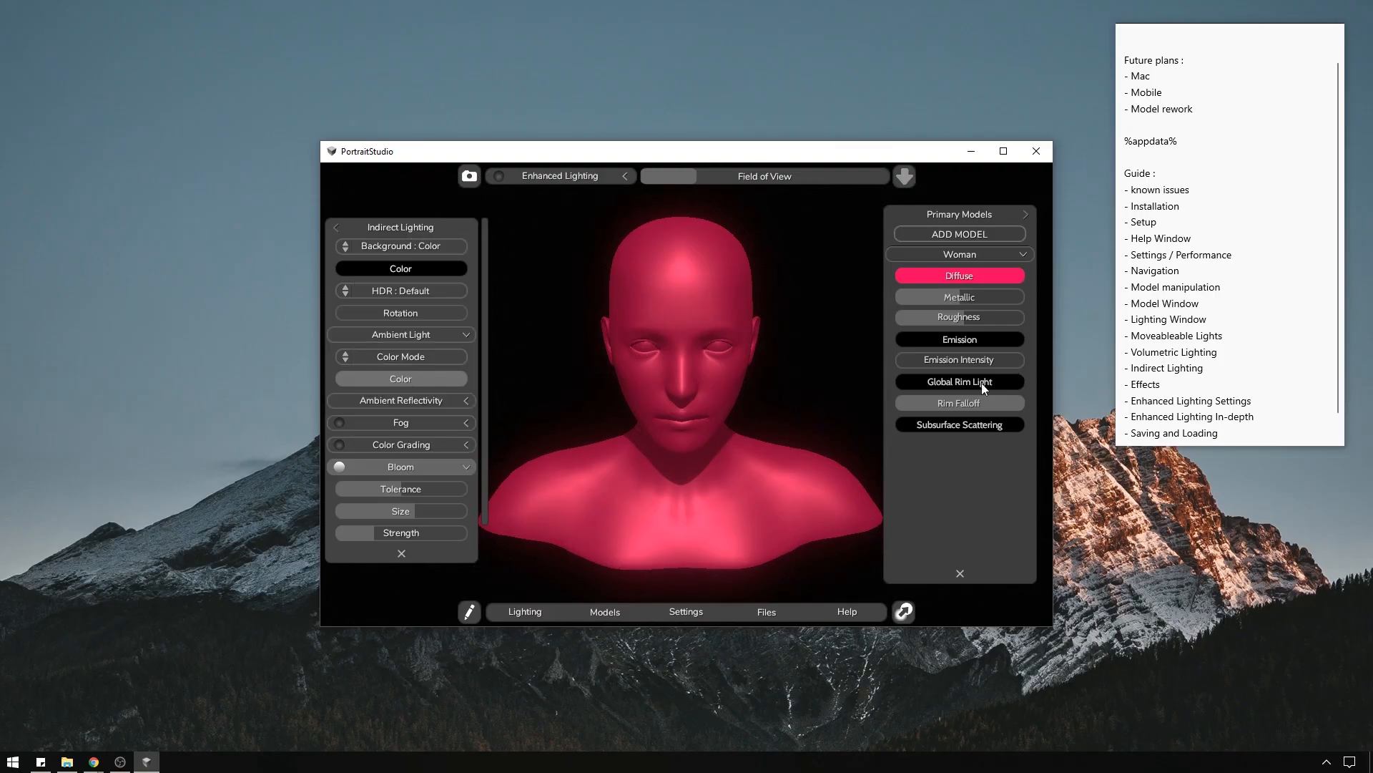
Give the Woman model a Subsurface Scattering colour, shifting it from red to yellow-green #A2DB00.
left_click(938, 422)
left_click_drag(796, 376, 863, 349)
left_click_drag(823, 260, 482, 229)
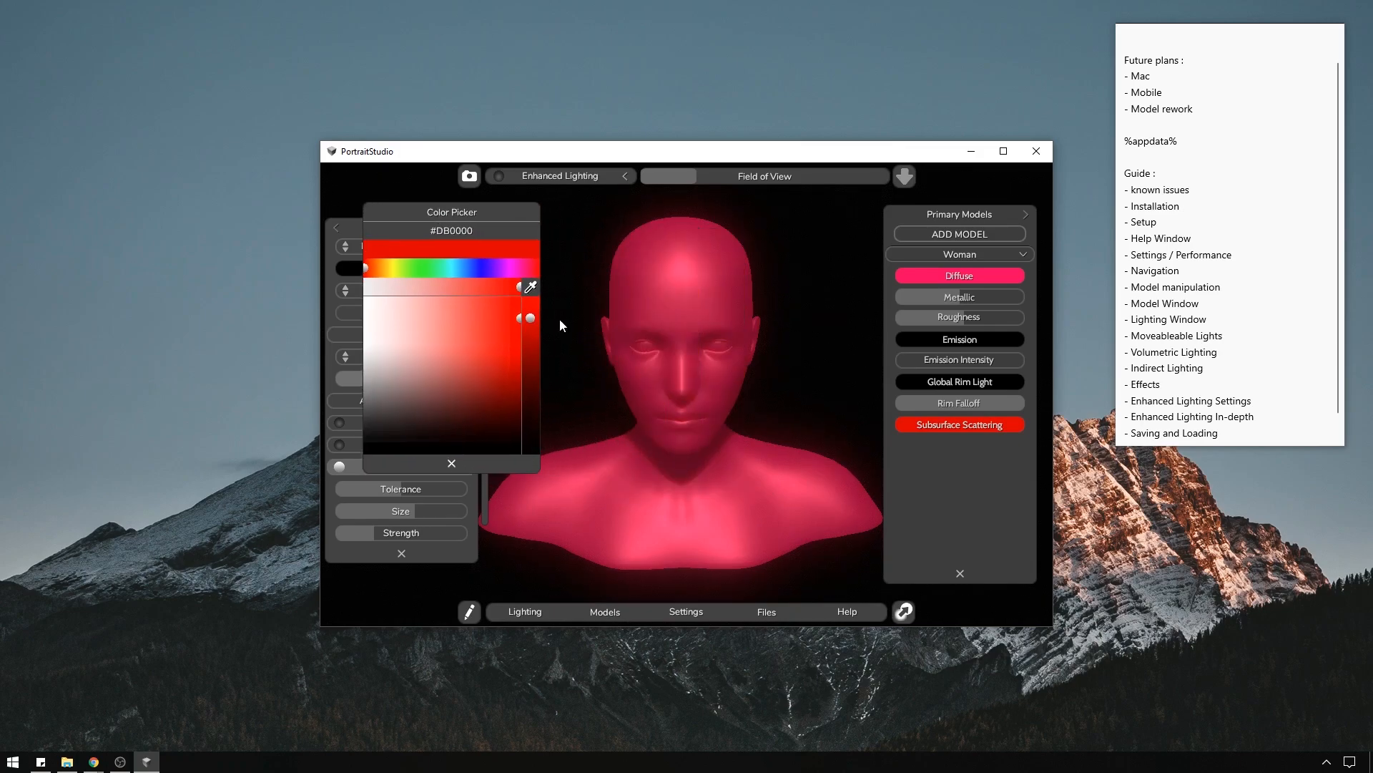
left_click_drag(365, 269, 400, 264)
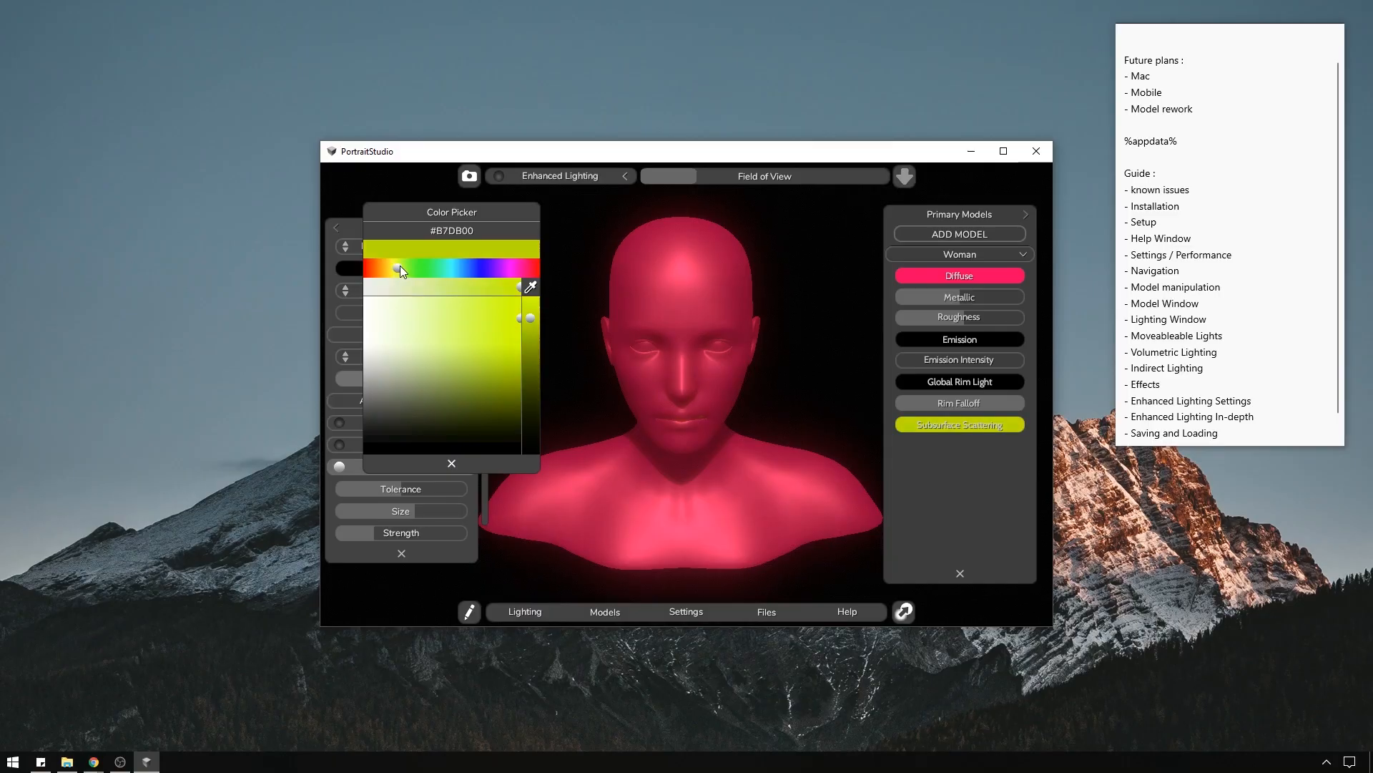
left_click_drag(831, 243, 847, 298)
Change the Woman model's diffuse colour to purple #9123B1 and close the Color Picker.
left_click(952, 275)
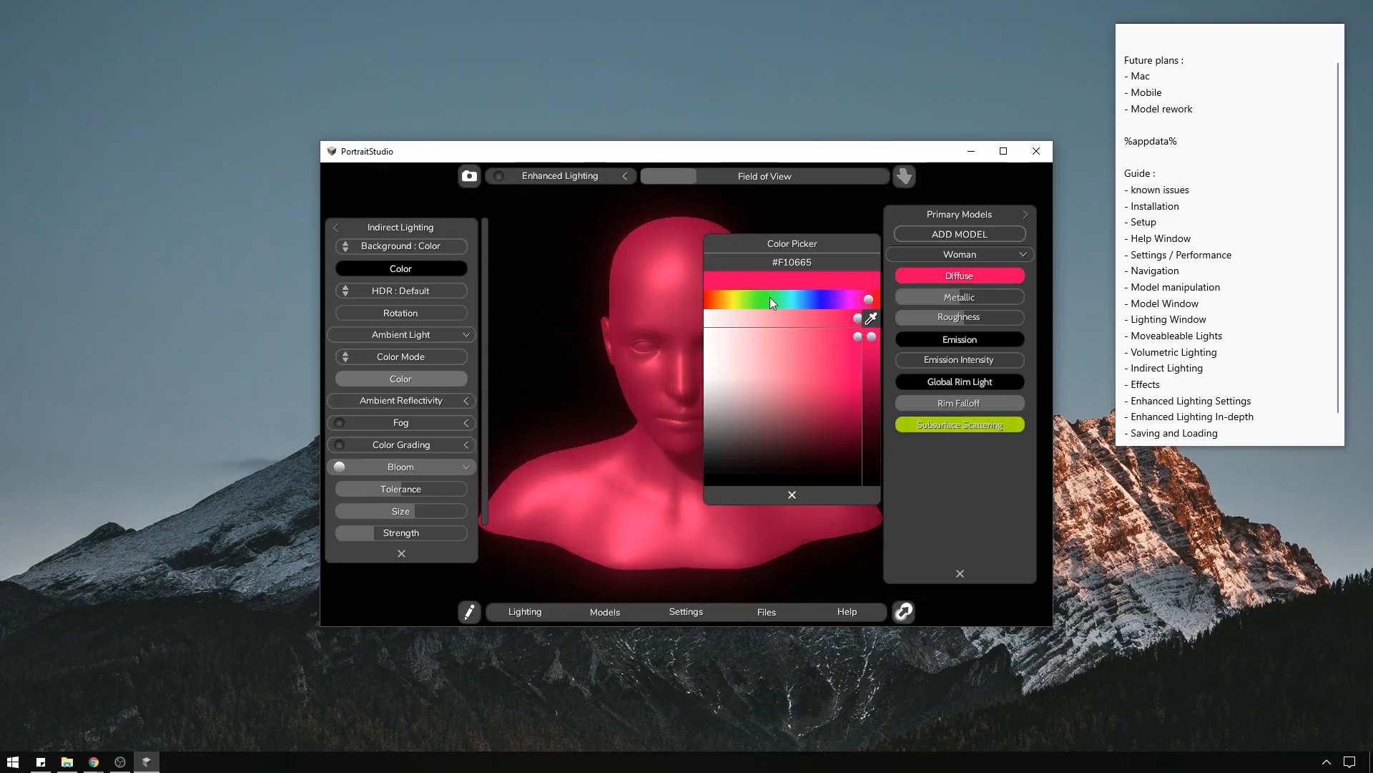
left_click(851, 299)
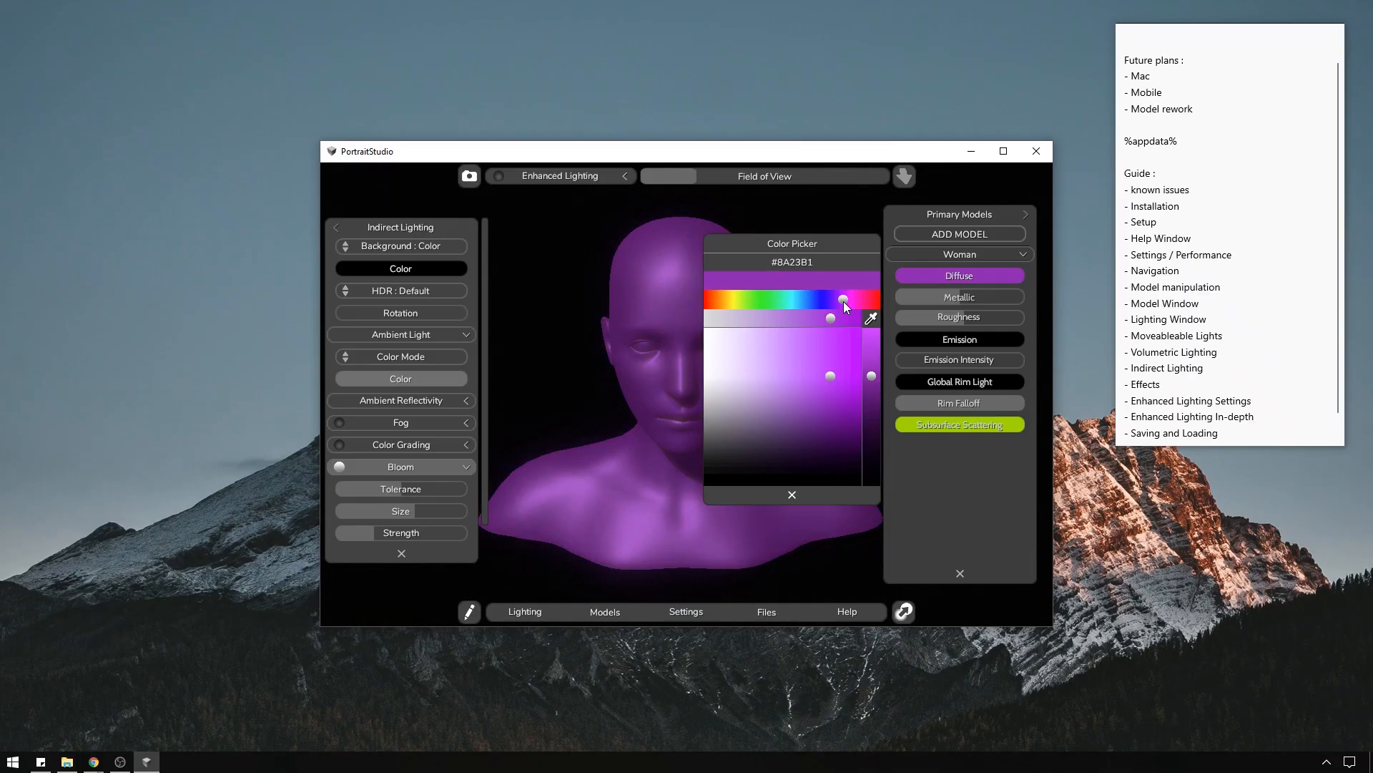
left_click(813, 488)
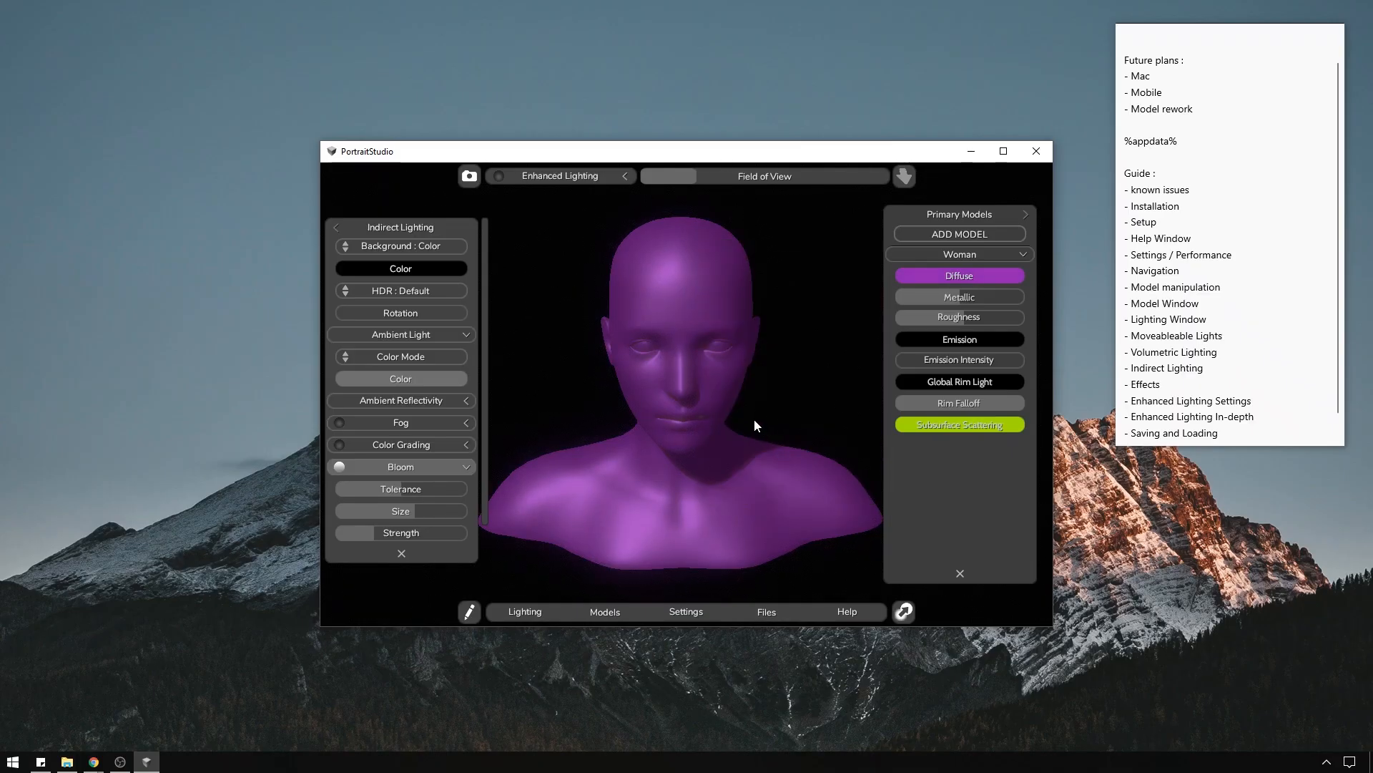
Set the Woman model's Subsurface Scattering colour to bright green #00FF58 at full brightness.
left_click_drag(754, 419, 784, 412)
left_click(977, 424)
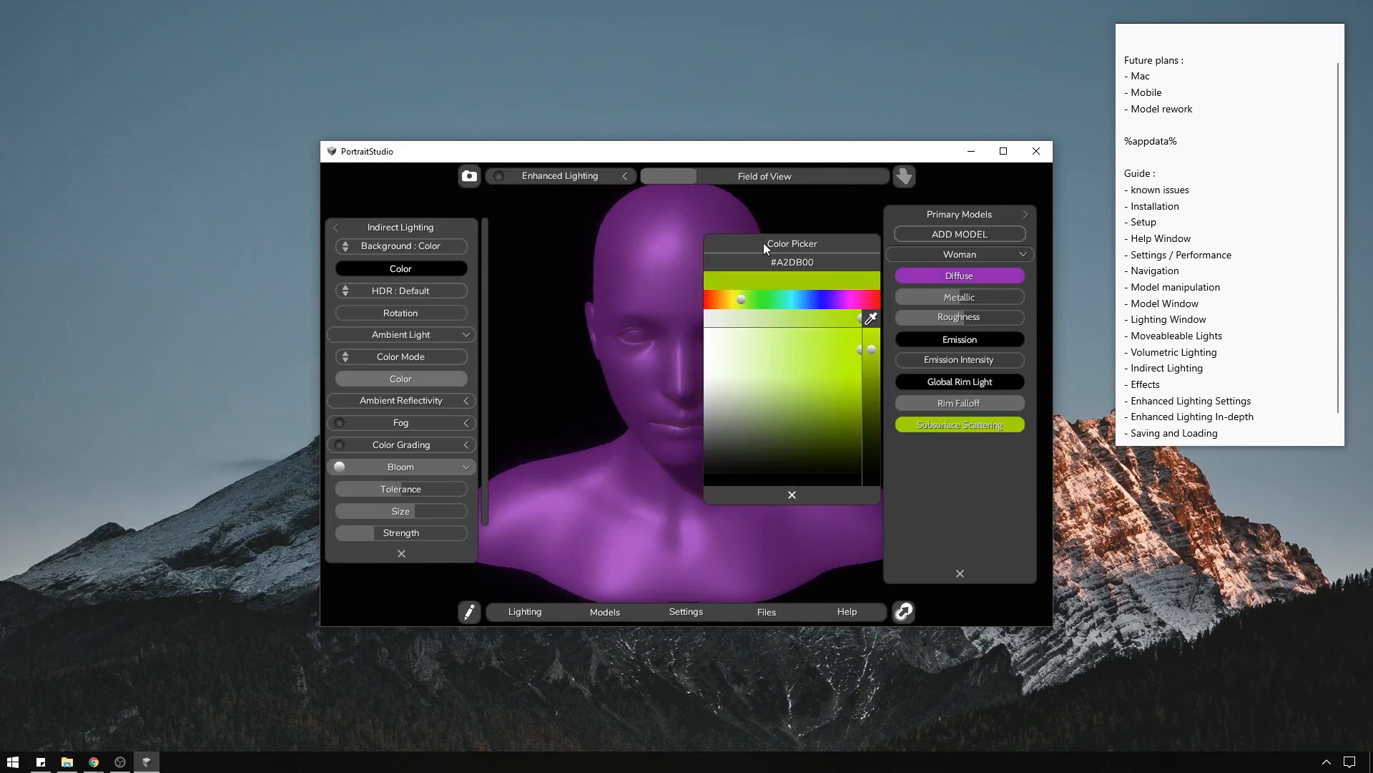
left_click_drag(764, 244, 396, 229)
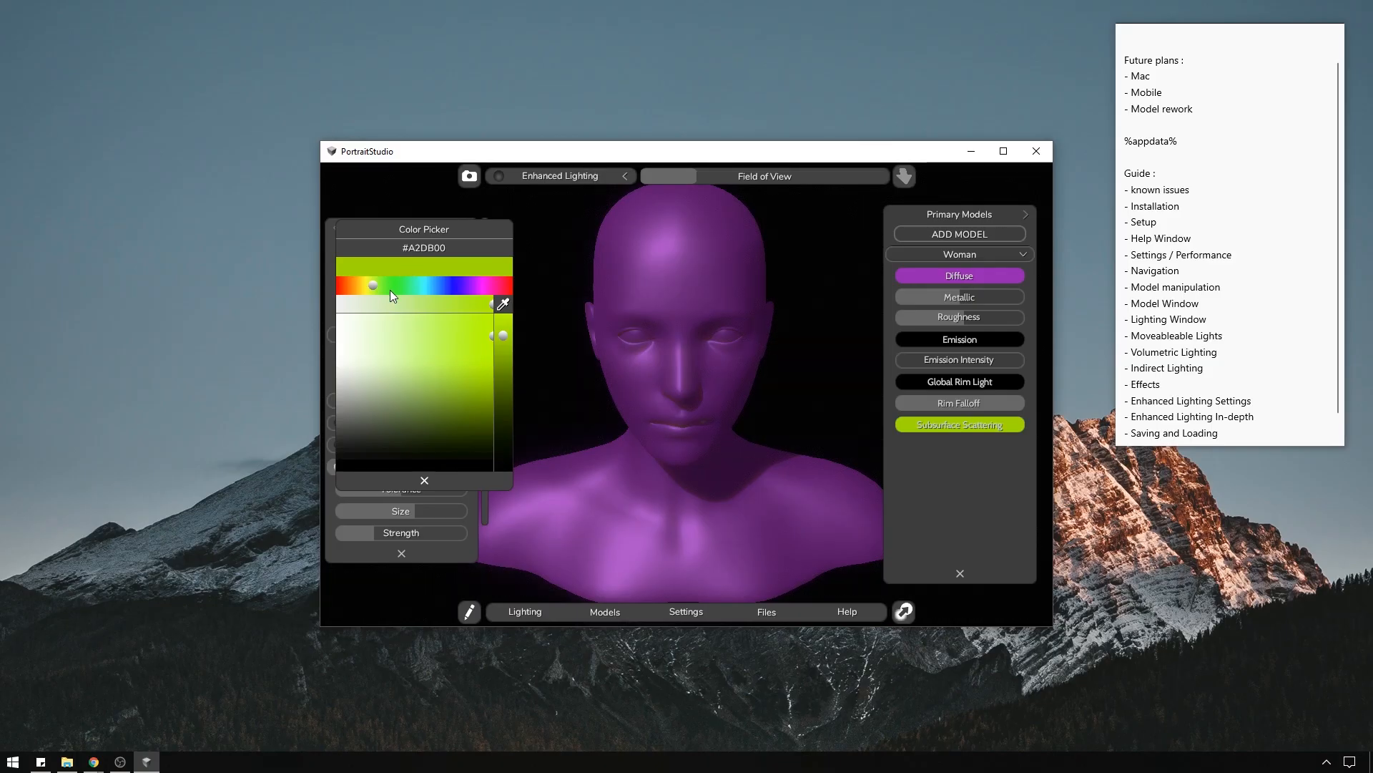
left_click_drag(391, 291, 407, 293)
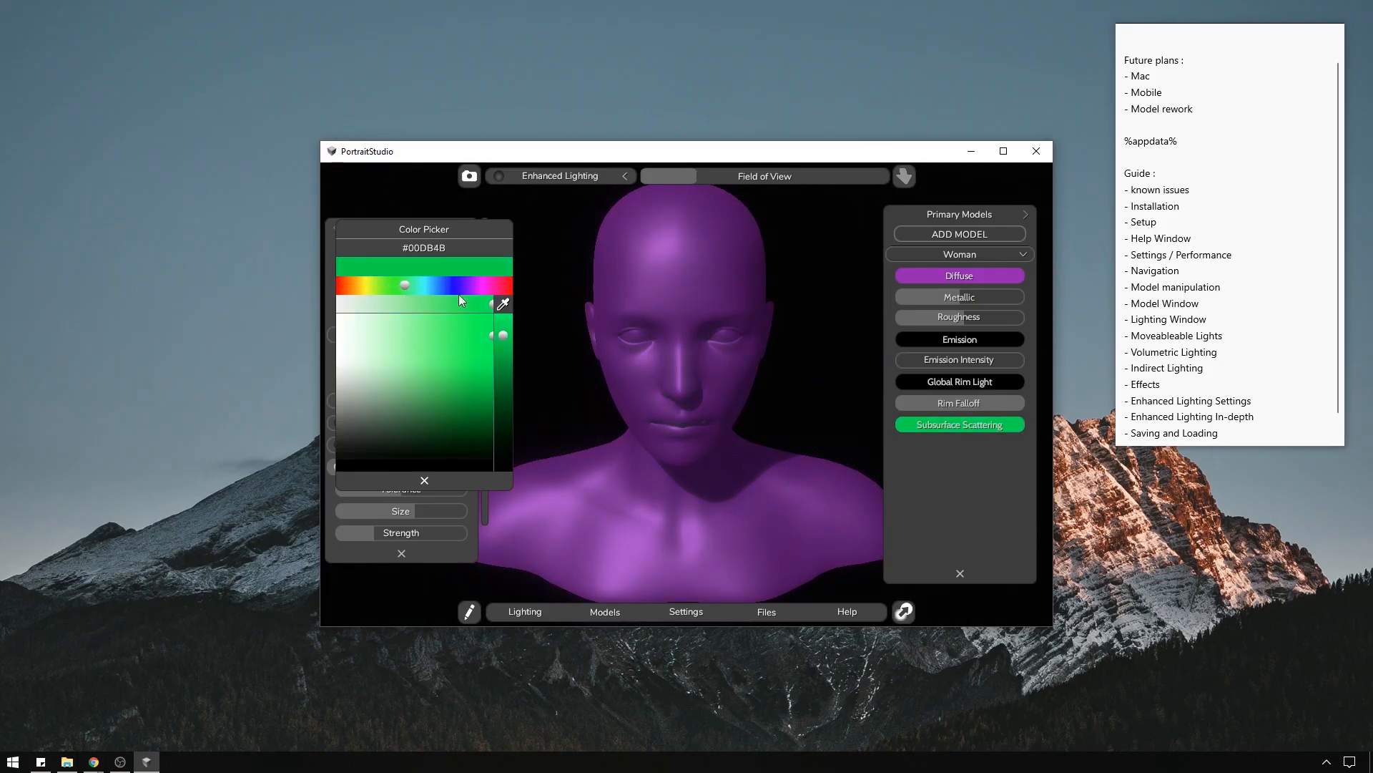
left_click_drag(503, 333, 496, 282)
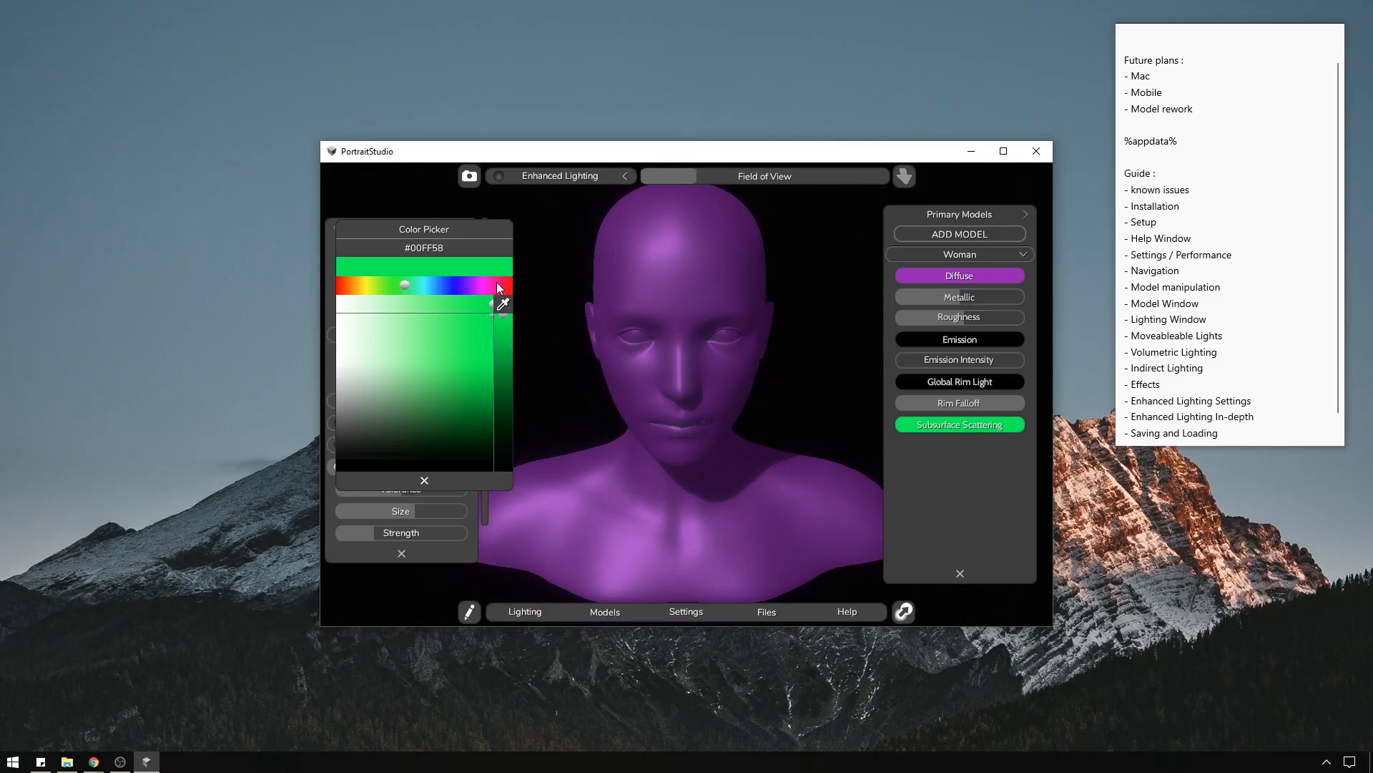
left_click_drag(824, 349, 803, 322)
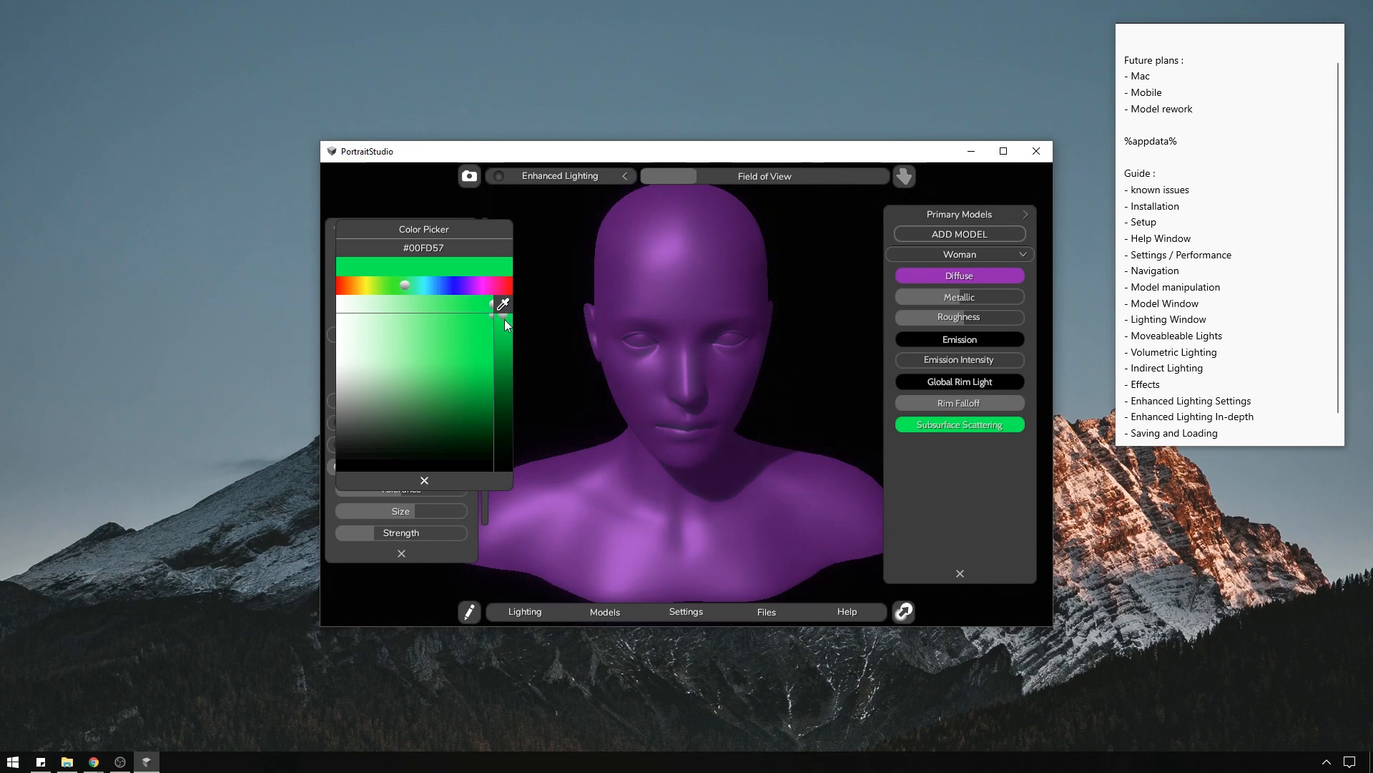
left_click_drag(504, 319, 483, 113)
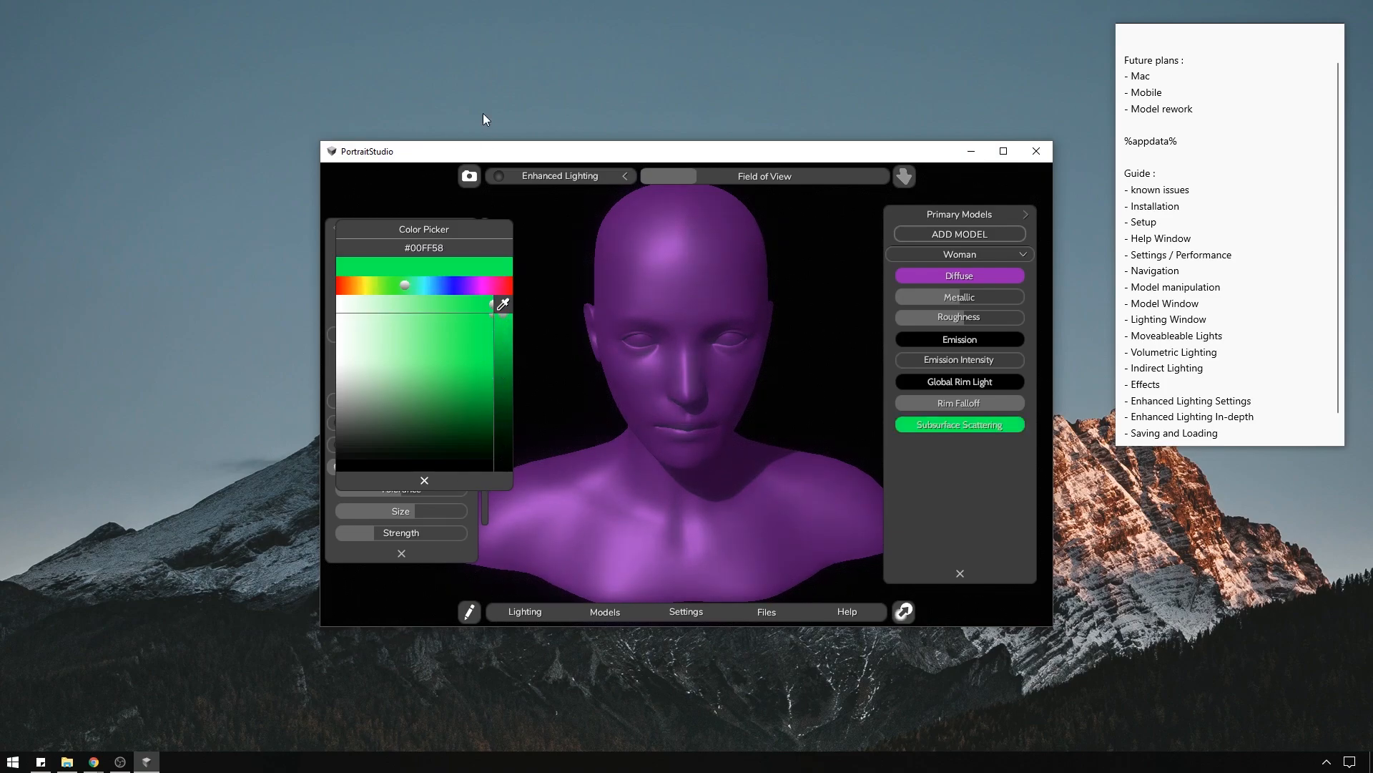
Set the Woman model's diffuse colour to beige #D6C2A6, with Metallic at zero and Roughness just above half.
left_click(981, 278)
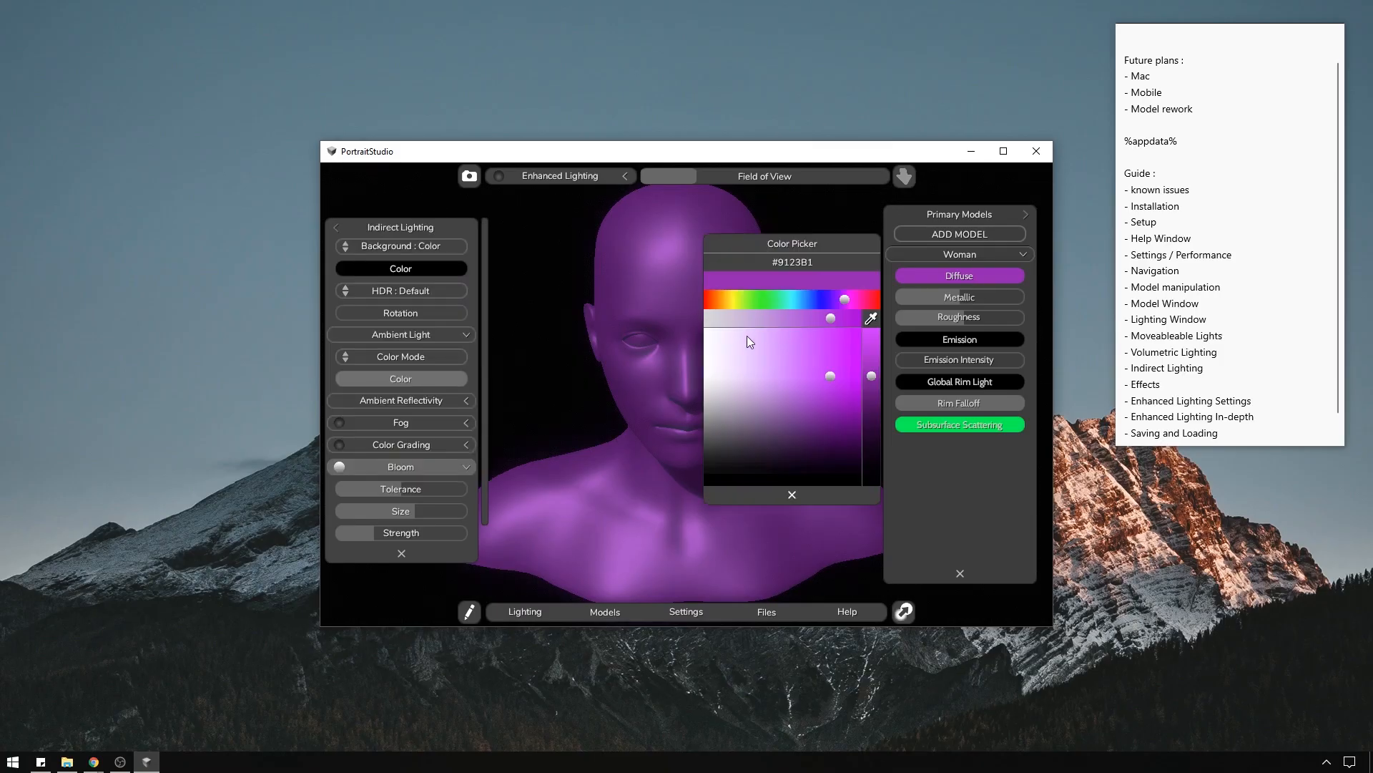
left_click(724, 302)
left_click_drag(739, 362, 740, 353)
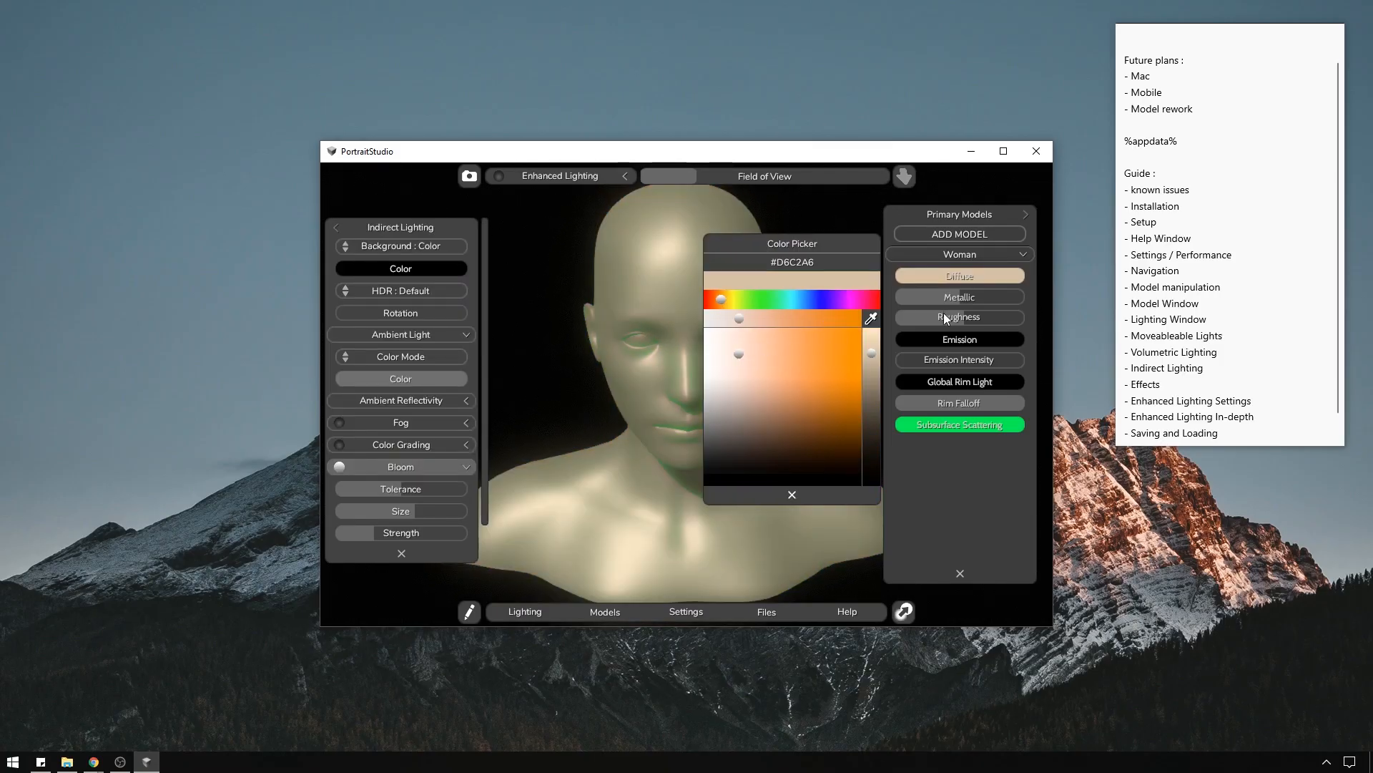
left_click_drag(879, 296, 875, 296)
left_click_drag(960, 319, 968, 319)
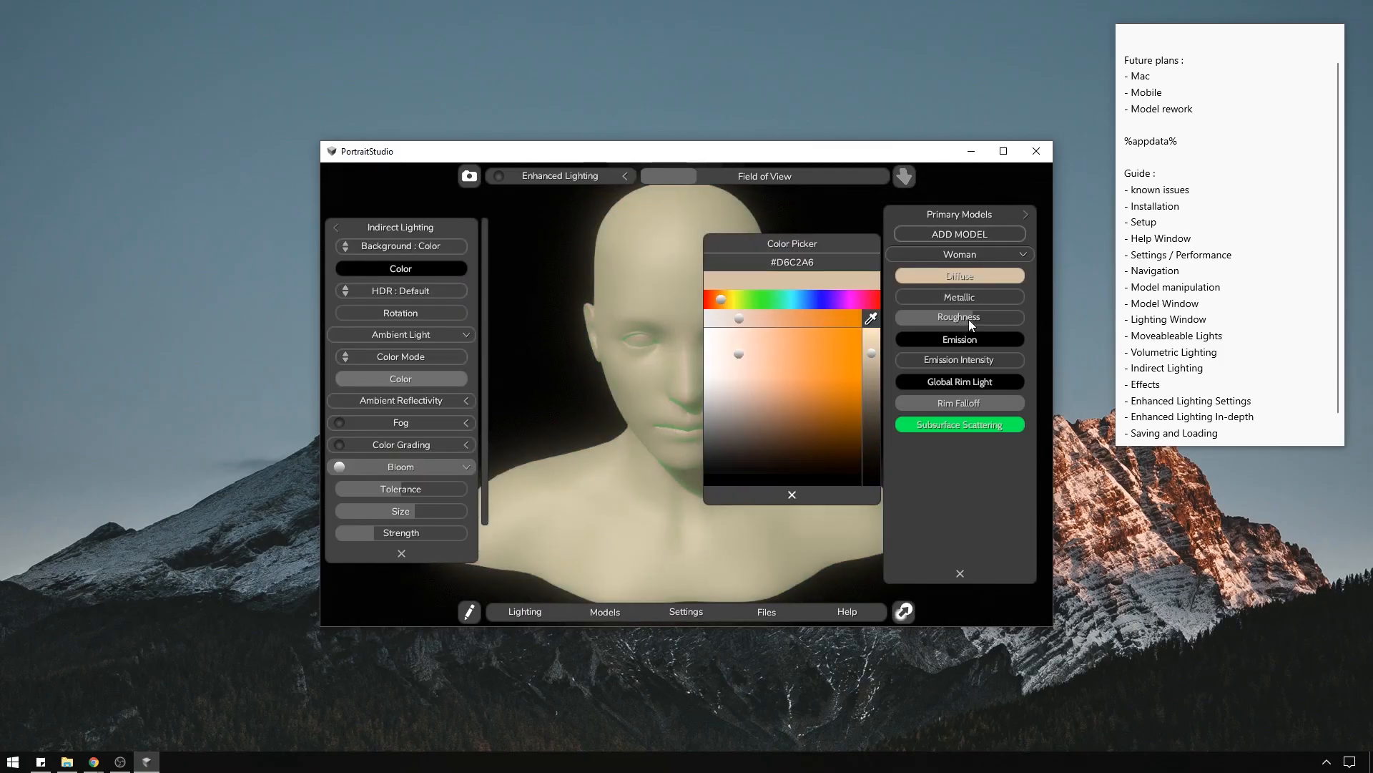
Give the Woman model a peach skin-tone diffuse colour and an orange #FF4200 Subsurface Scattering colour.
left_click_drag(737, 355, 749, 362)
left_click_drag(718, 303, 711, 301)
left_click(1020, 428)
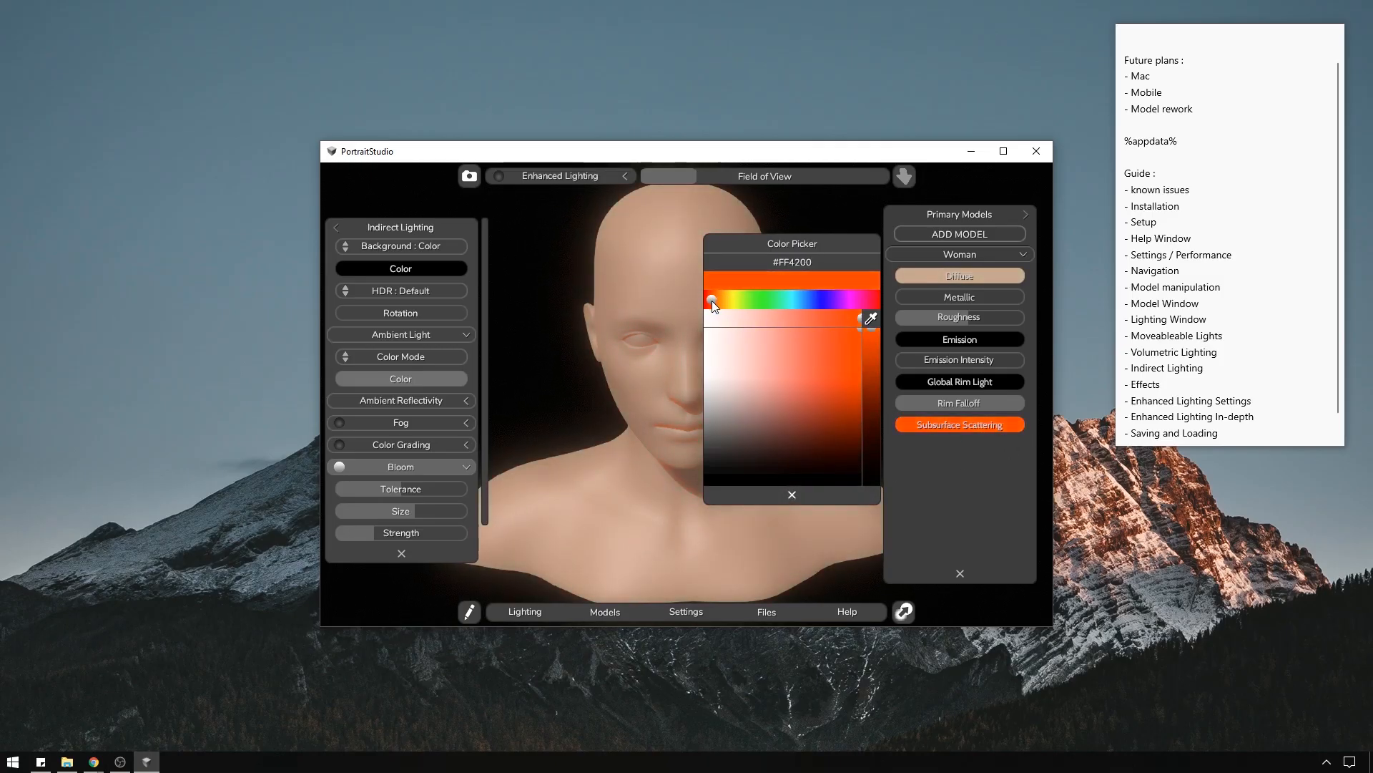
left_click(805, 493)
left_click_drag(839, 370, 937, 328)
left_click_drag(844, 361, 772, 372)
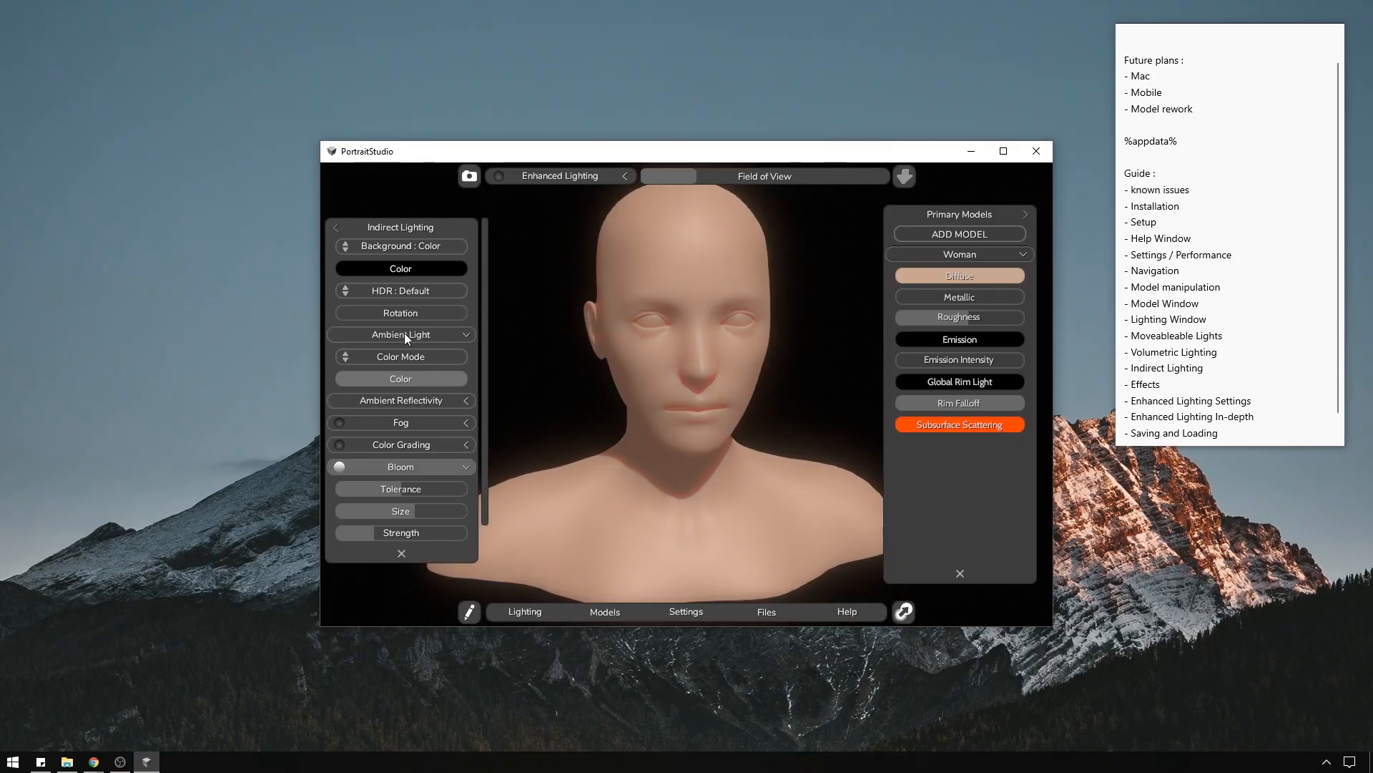
Set the Ambient Light colour to black and close the Color Picker.
left_click(418, 380)
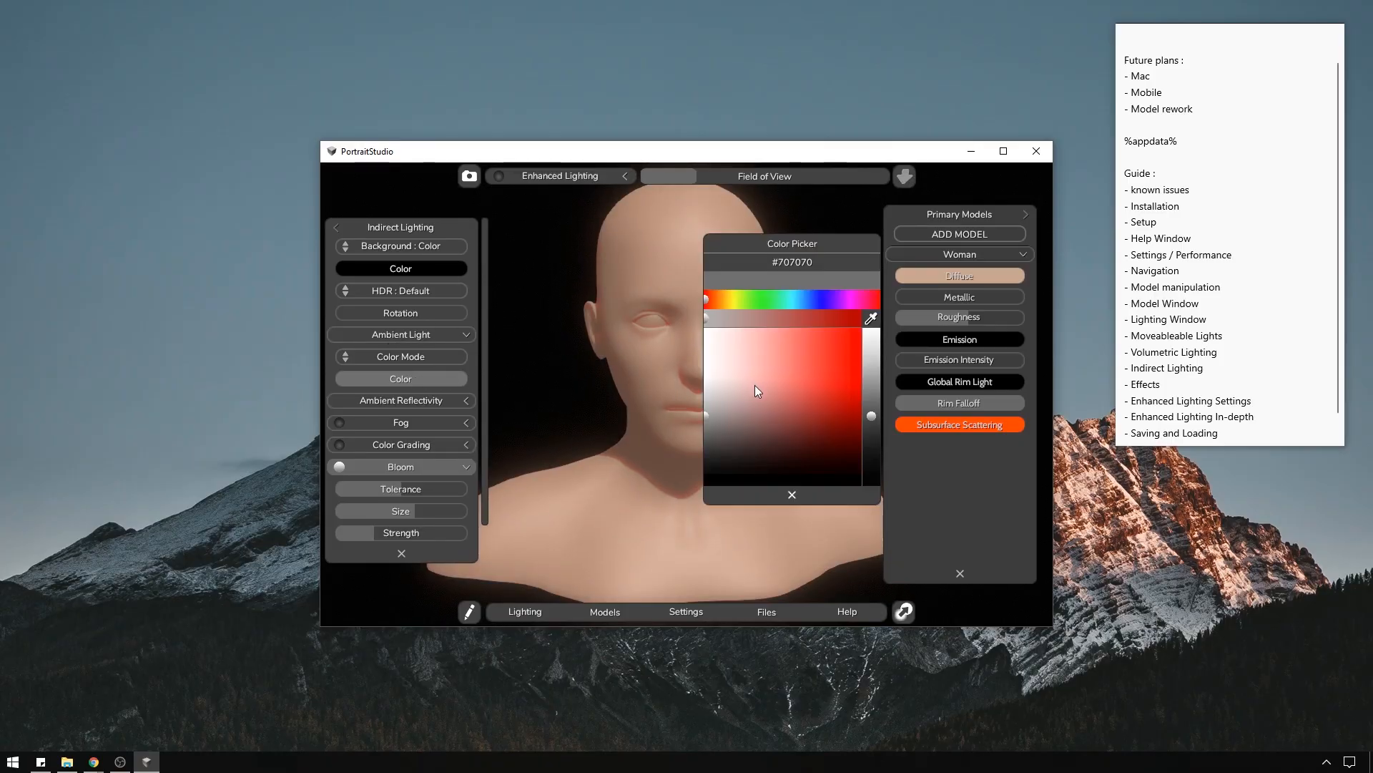
left_click_drag(754, 385, 680, 514)
left_click(792, 494)
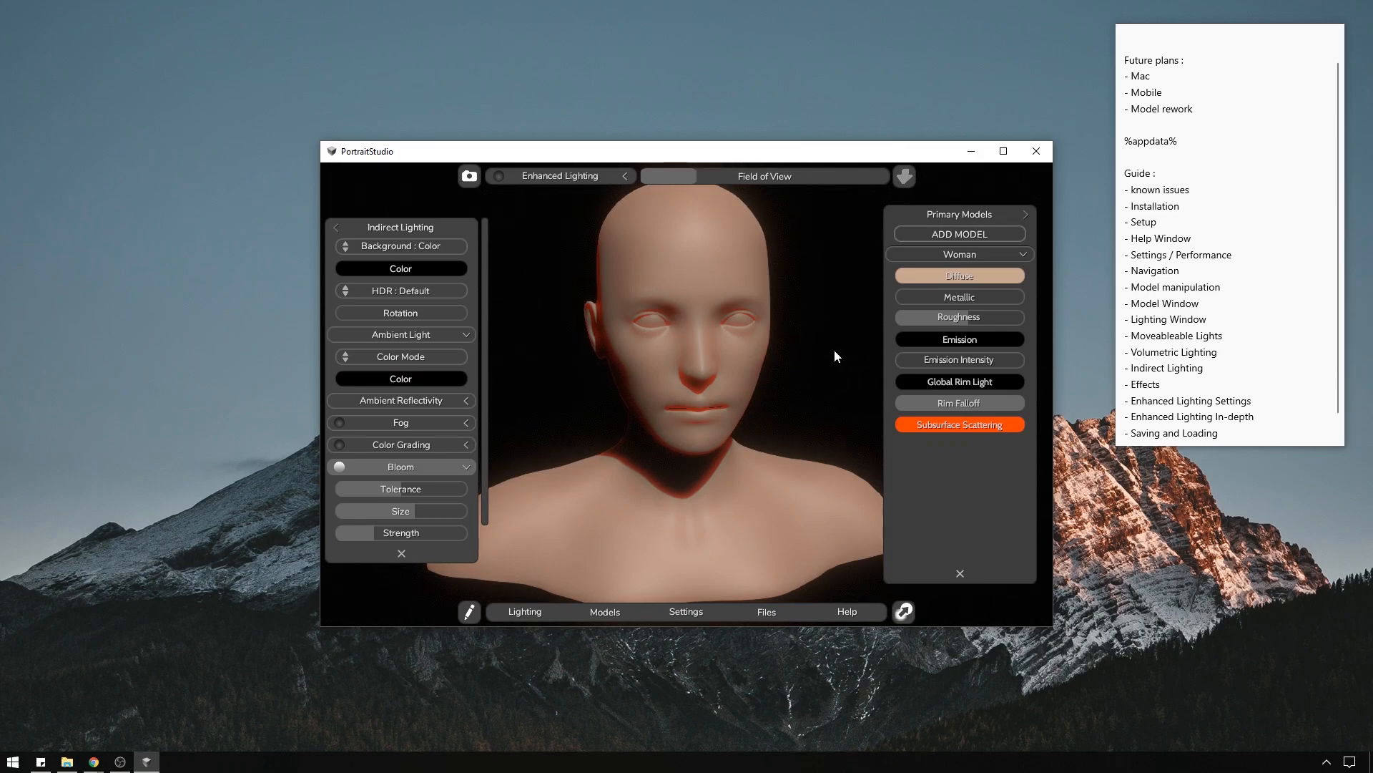
mouse_move(834, 355)
left_mouse_down()
mouse_move(765, 356)
mouse_move(831, 352)
left_mouse_up()
Darken the Woman model's Subsurface Scattering colour to #9A2800 and close the Color Picker.
left_click(967, 424)
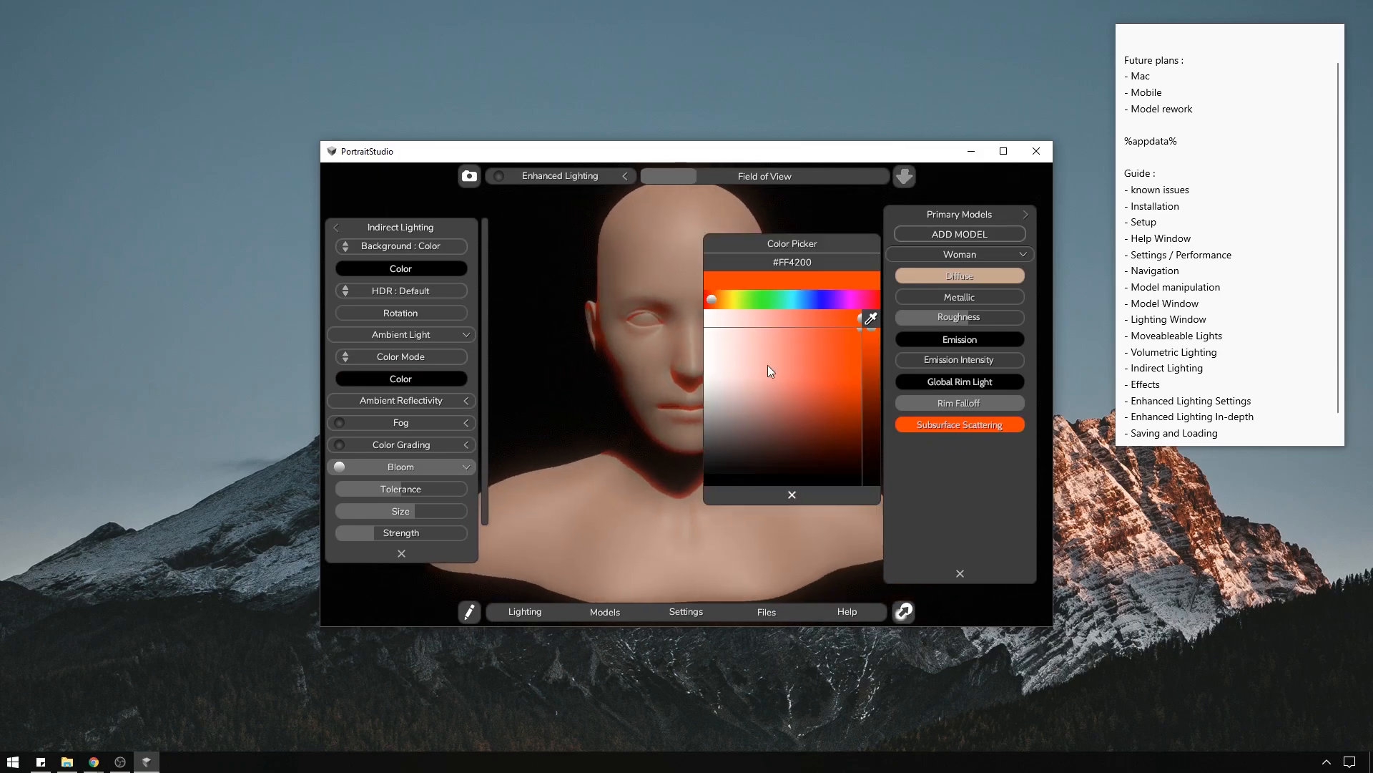
left_click_drag(788, 242, 429, 227)
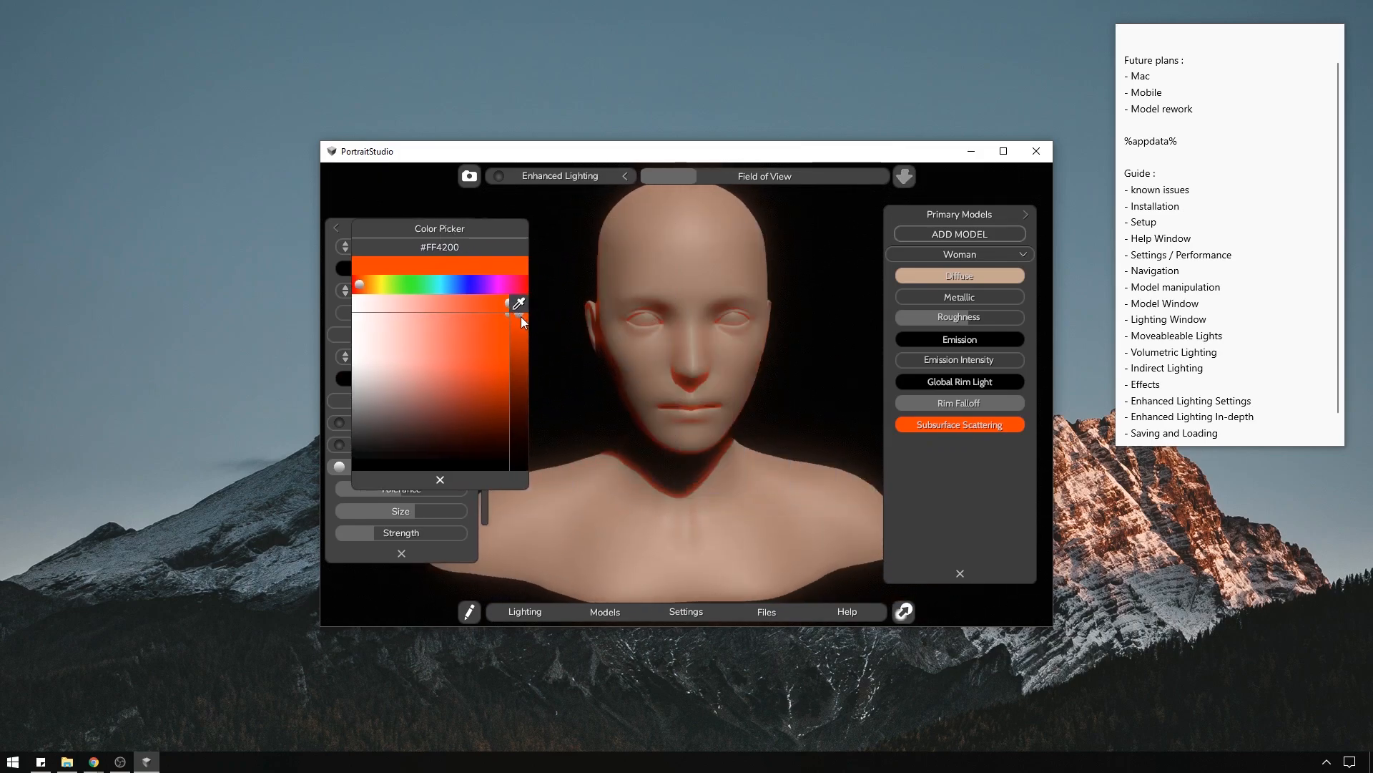
left_click_drag(520, 316, 525, 375)
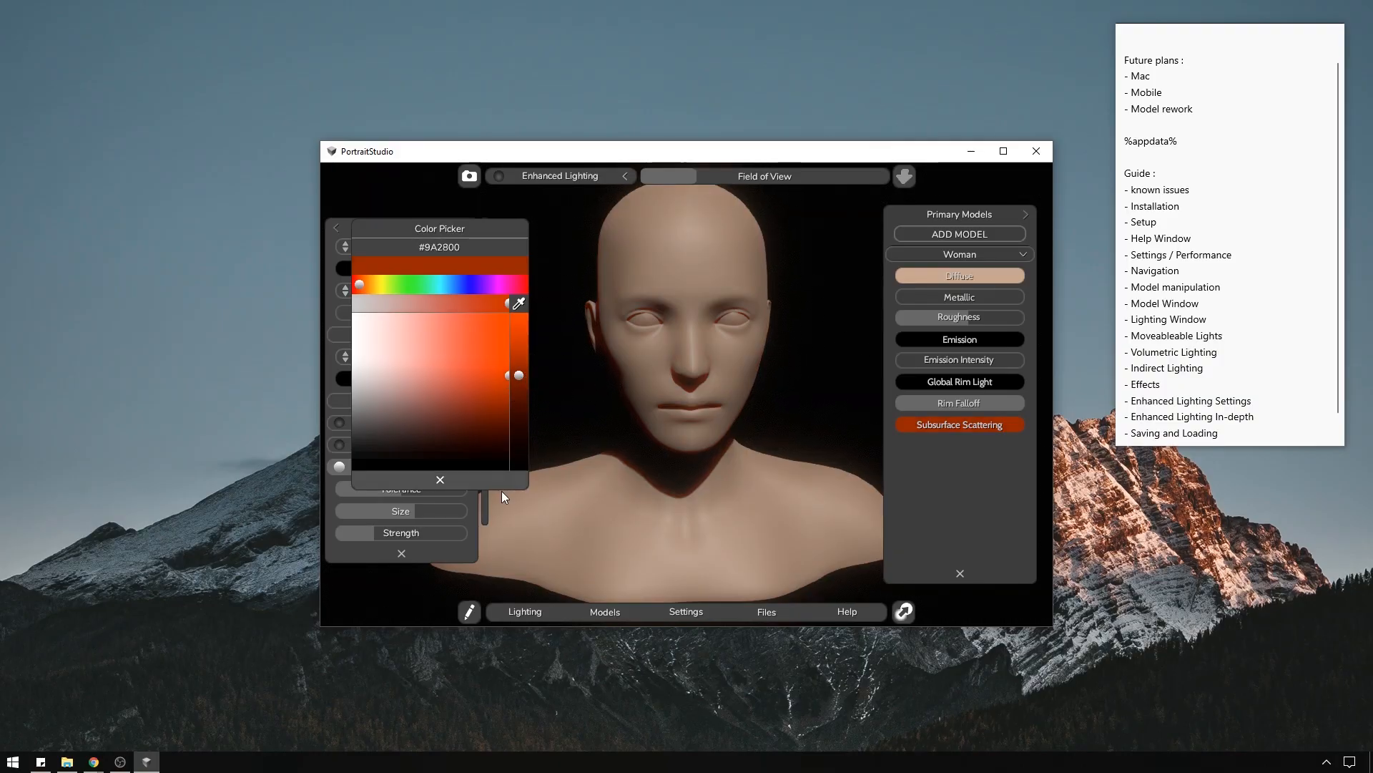
left_click(440, 479)
left_click_drag(515, 474, 806, 333)
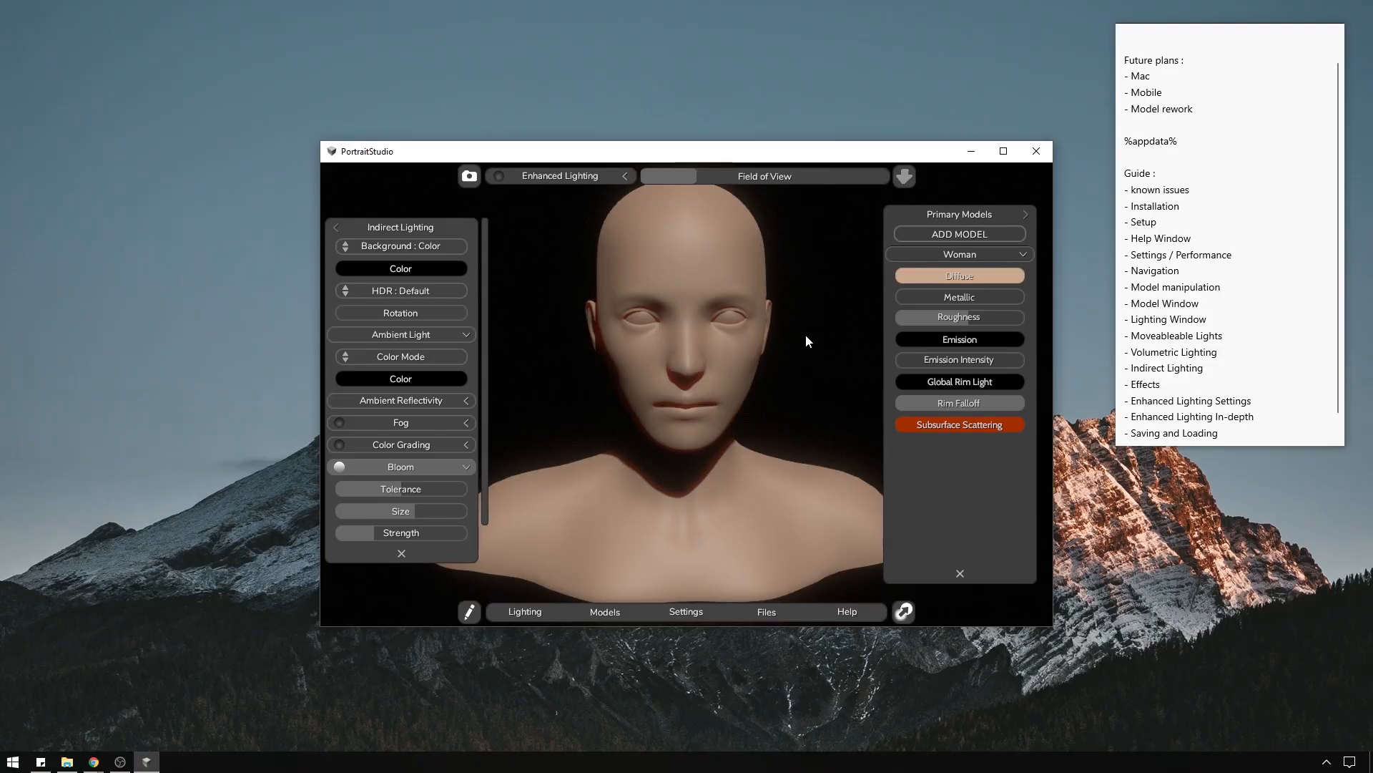
Look through the Busts category of models that can be added, and close the list without adding one.
left_click(980, 232)
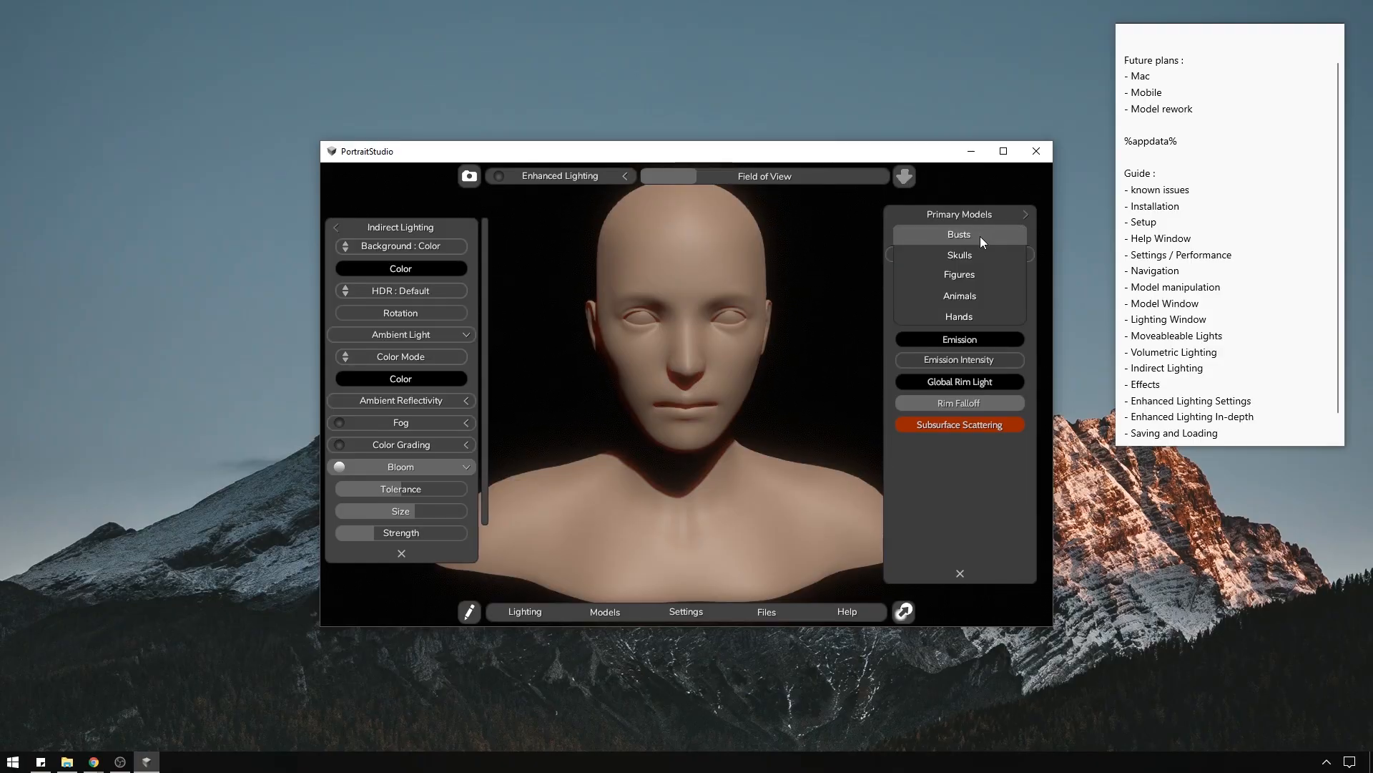
left_click(980, 236)
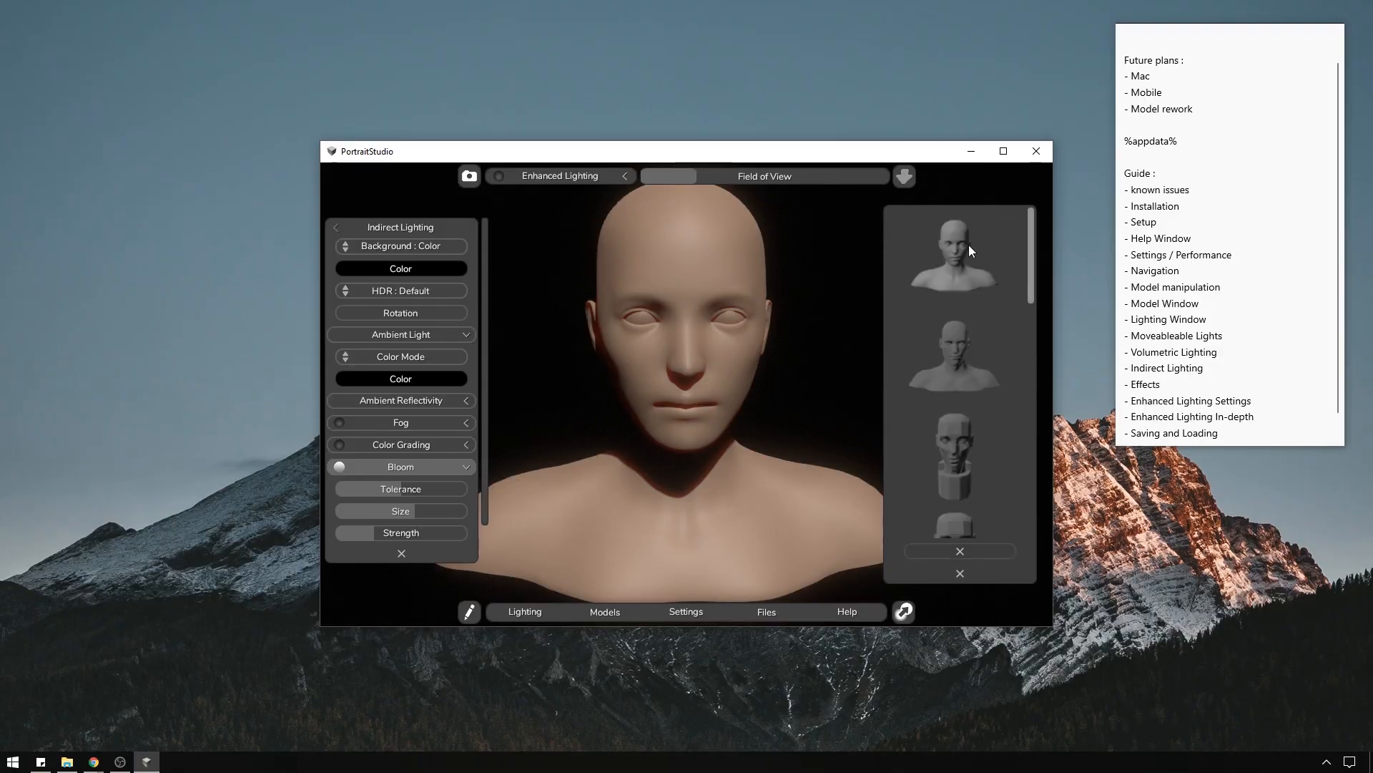
left_click(959, 551)
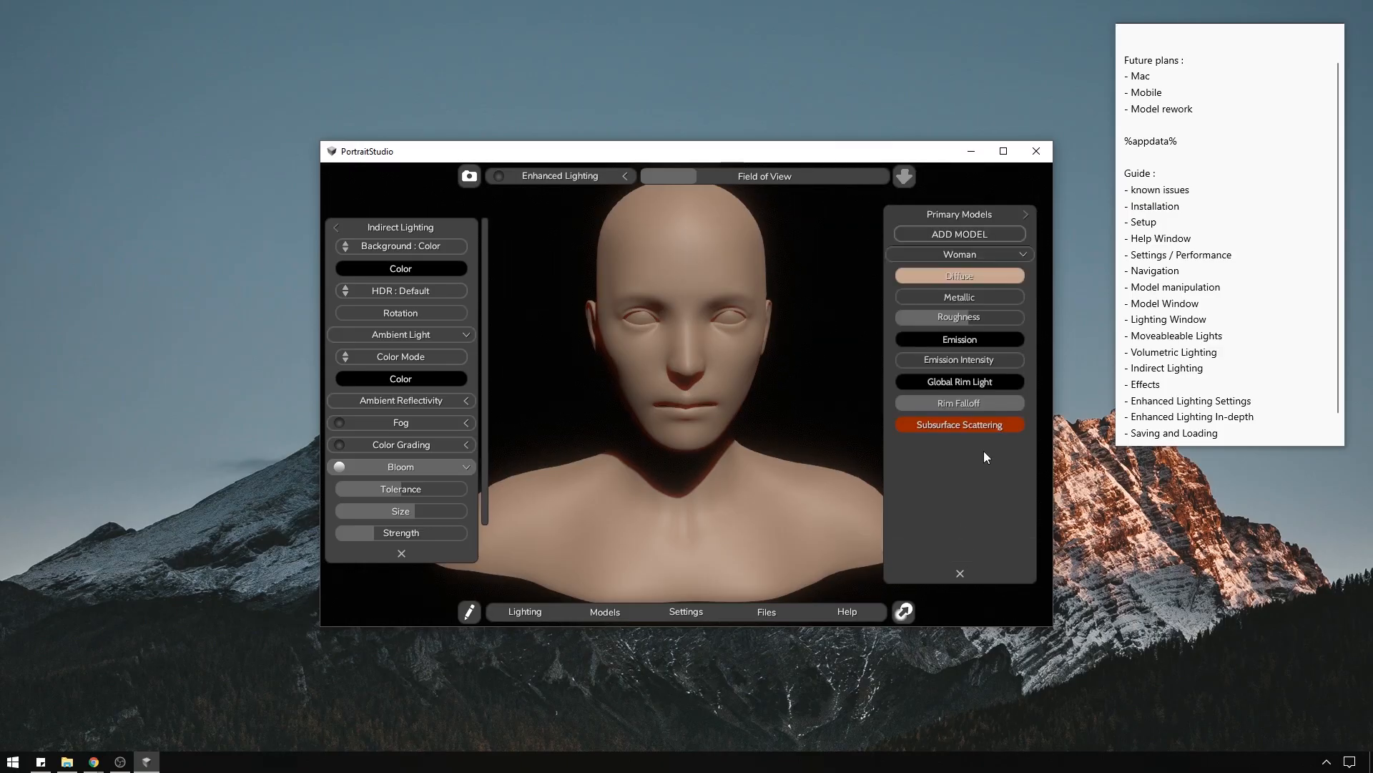
Open the Woman model's features, lower Cheek Fat, raise Cheek Height, and reduce Ear Size and Ear Rotation.
right_click(958, 256)
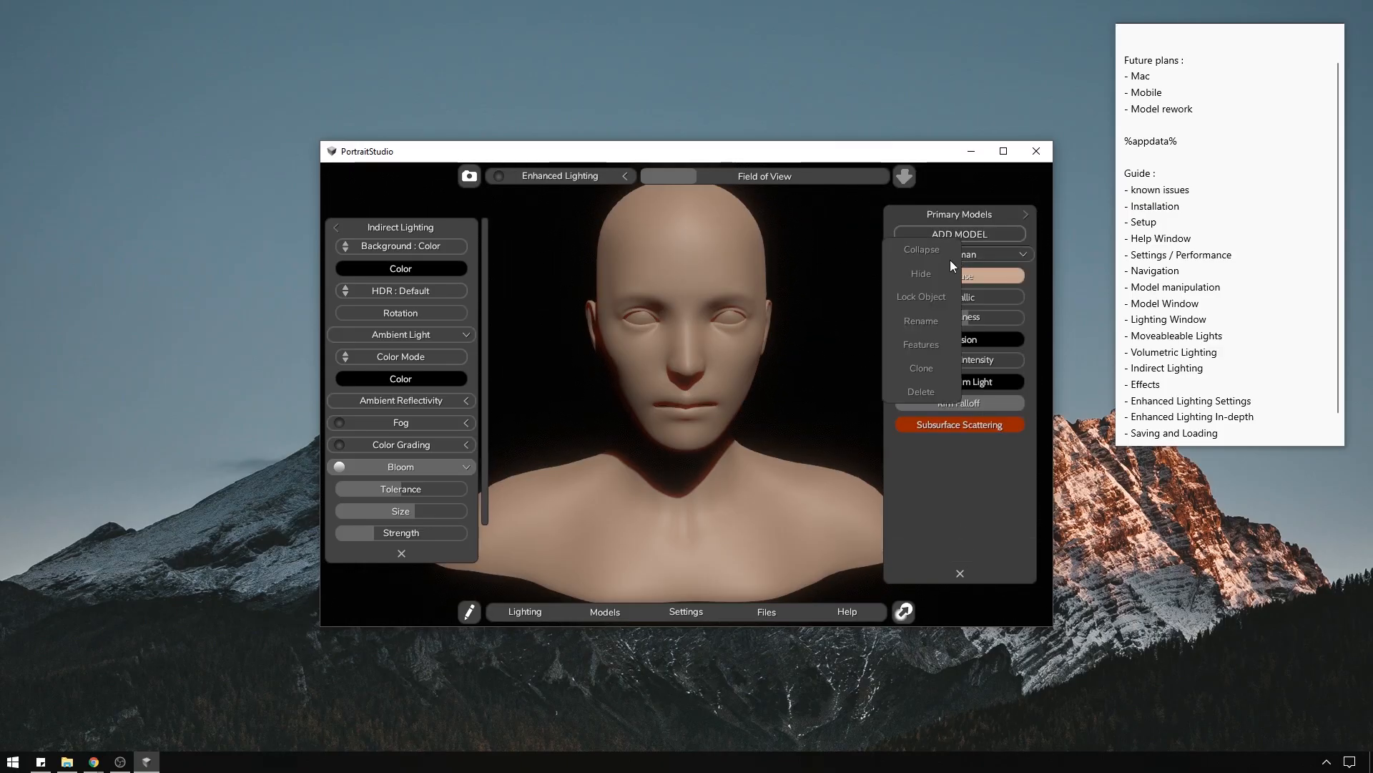
left_click(922, 345)
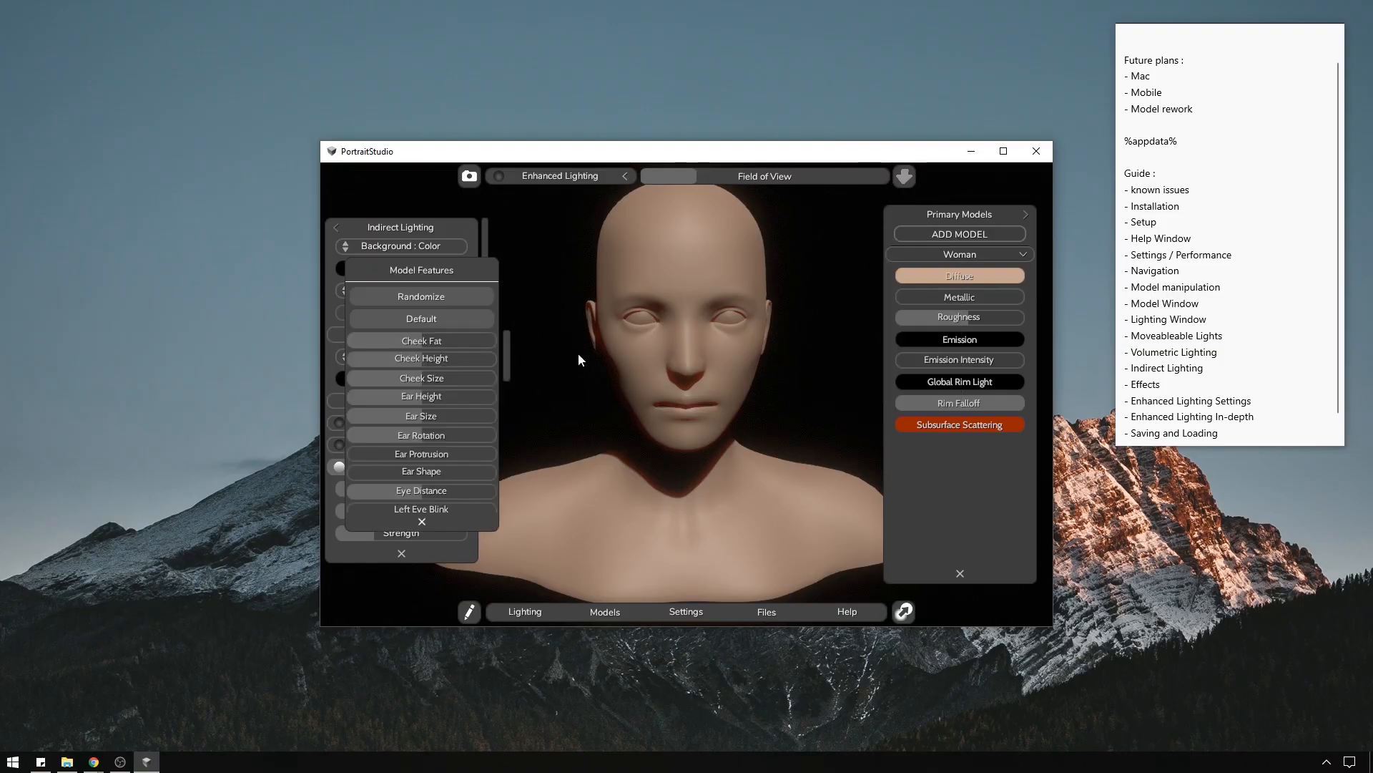
mouse_move(423, 360)
left_mouse_down()
mouse_move(452, 355)
mouse_move(327, 359)
mouse_move(571, 345)
mouse_move(317, 353)
left_mouse_up()
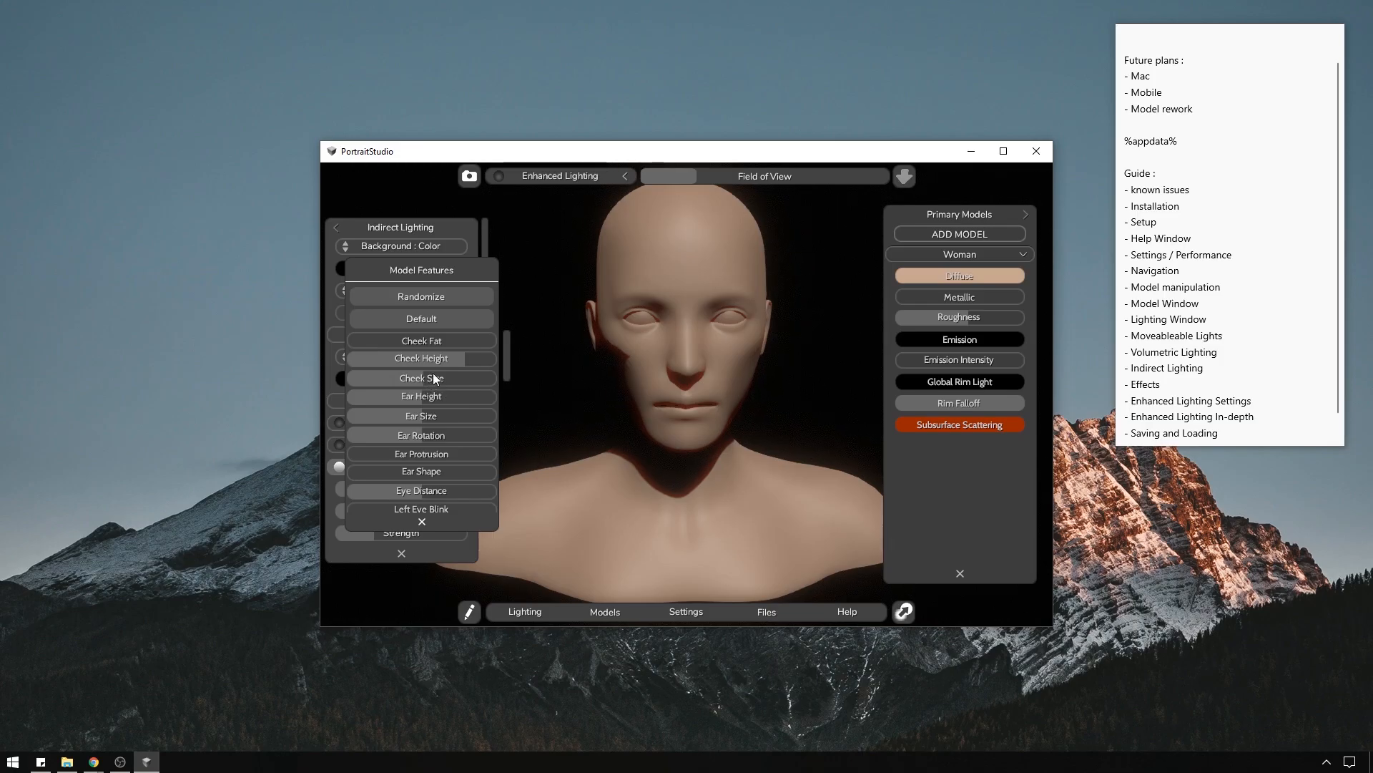
left_click(391, 342)
left_click(381, 341)
left_click_drag(419, 398, 365, 437)
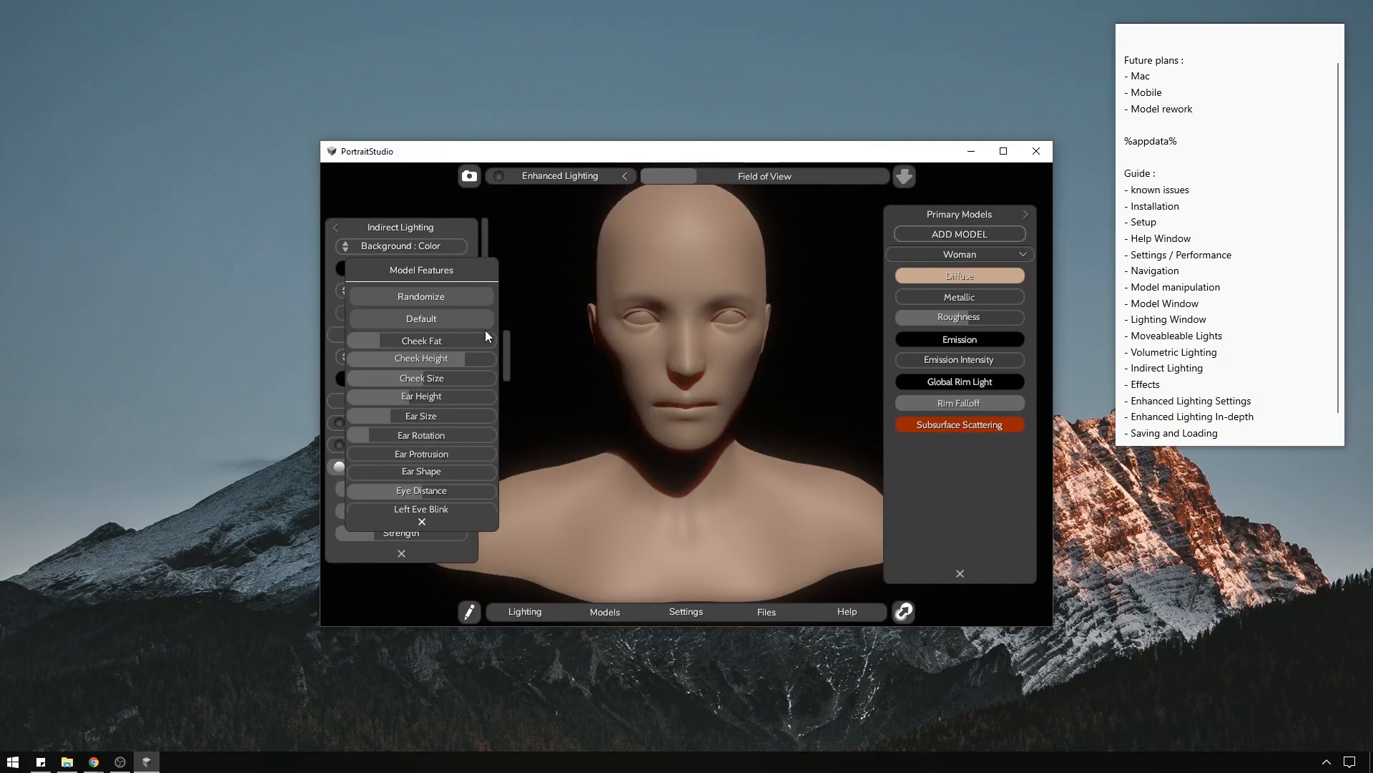
Randomize the Woman model's facial features several times in a row.
left_click(434, 297)
left_click(435, 297)
left_click(435, 298)
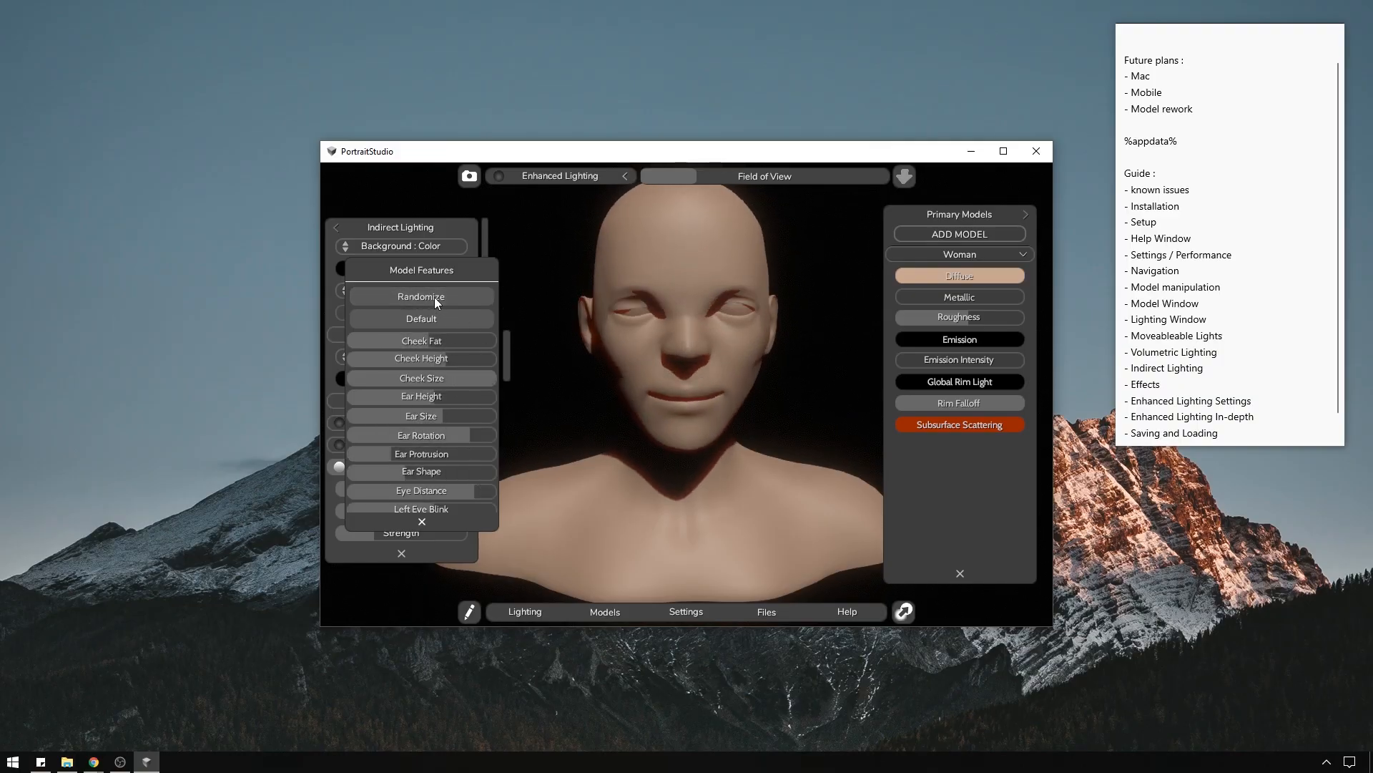
left_click(435, 298)
left_click(435, 298)
left_click(435, 298)
left_click(435, 298)
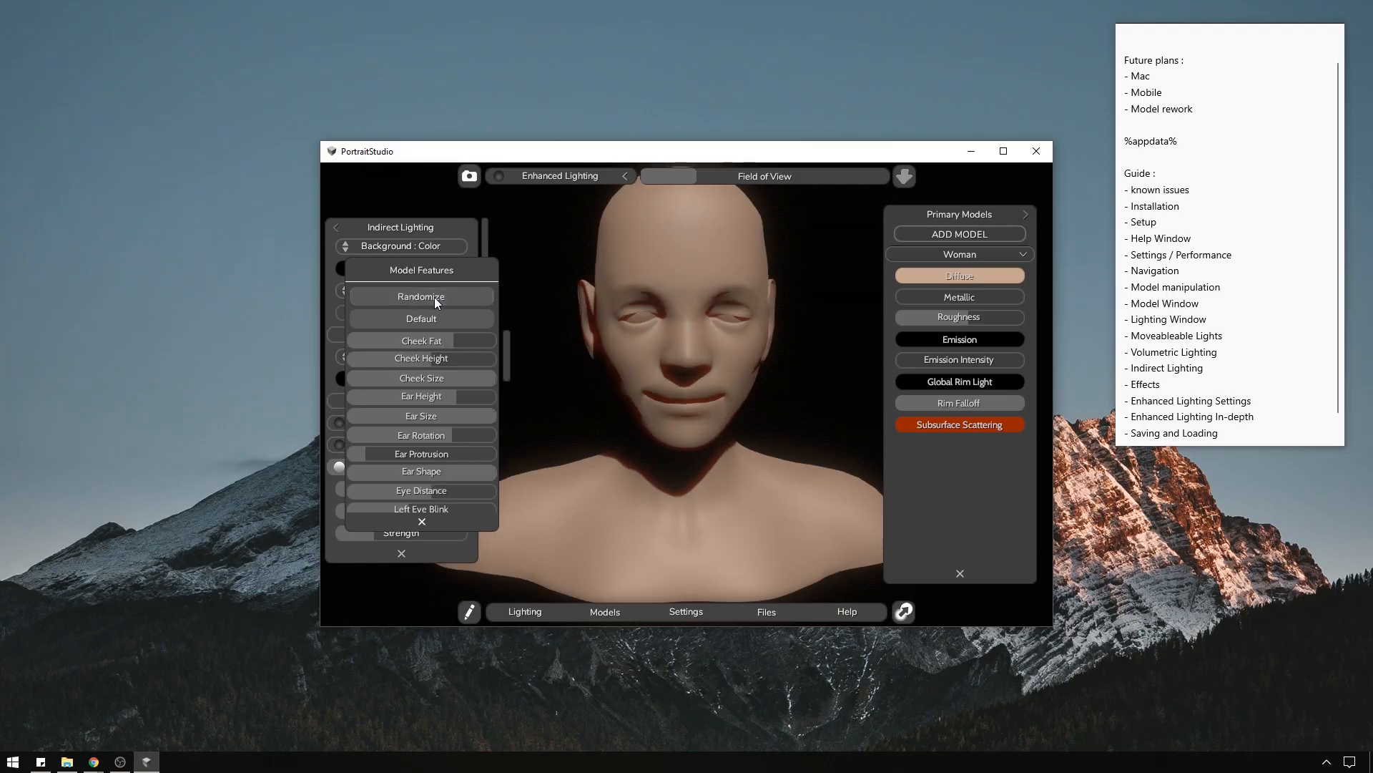
Reset the Woman model's features to their defaults and close the Model Features window.
left_click(453, 316)
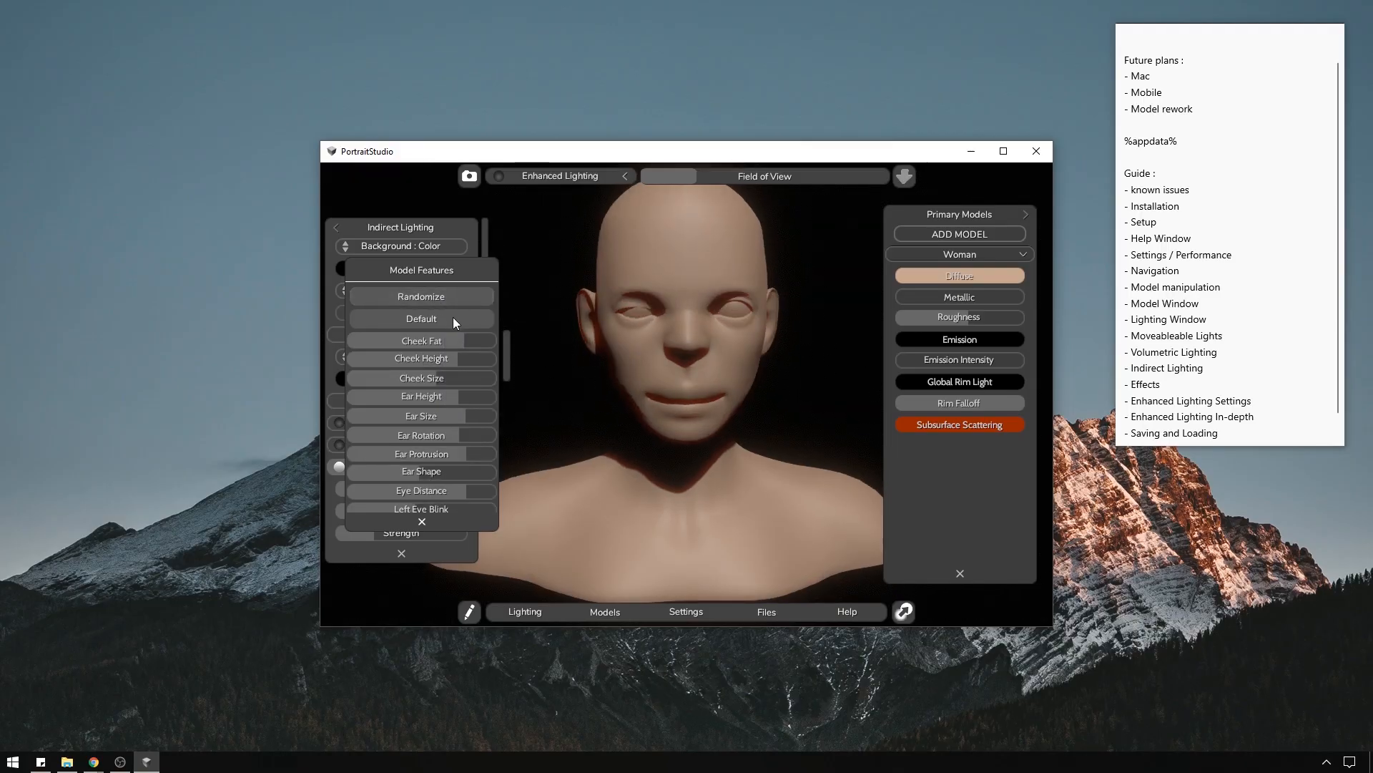
left_click(452, 316)
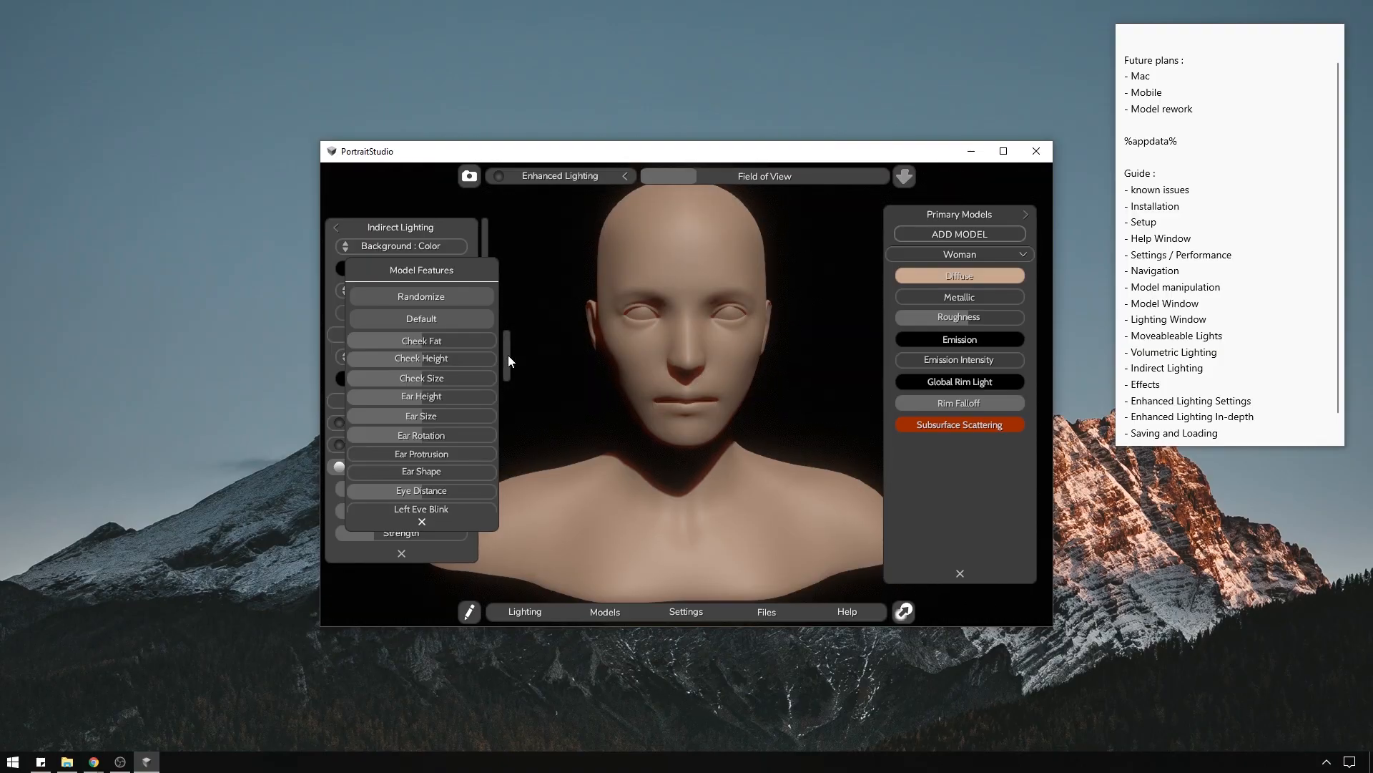
mouse_move(508, 355)
left_mouse_down()
mouse_move(511, 492)
mouse_move(509, 342)
left_mouse_up()
left_click(482, 525)
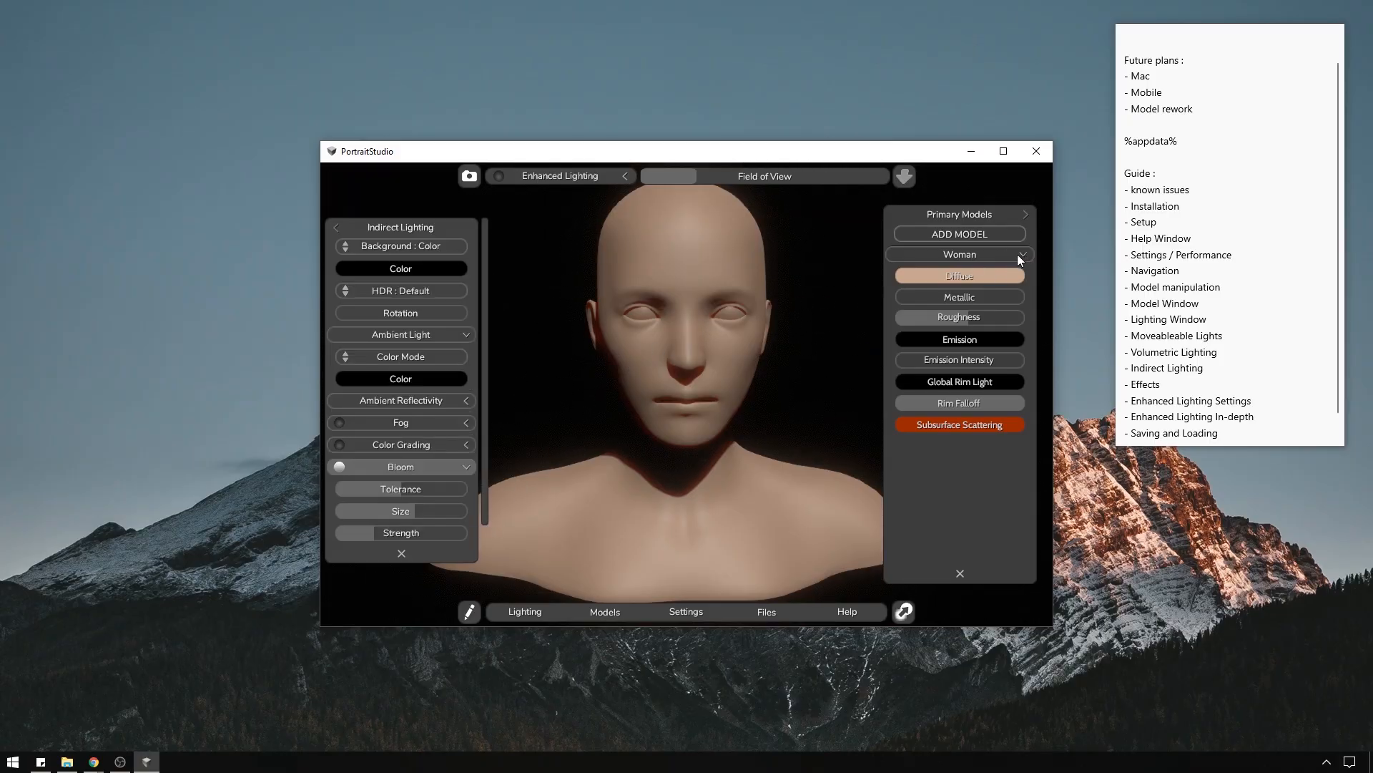
right_click(978, 256)
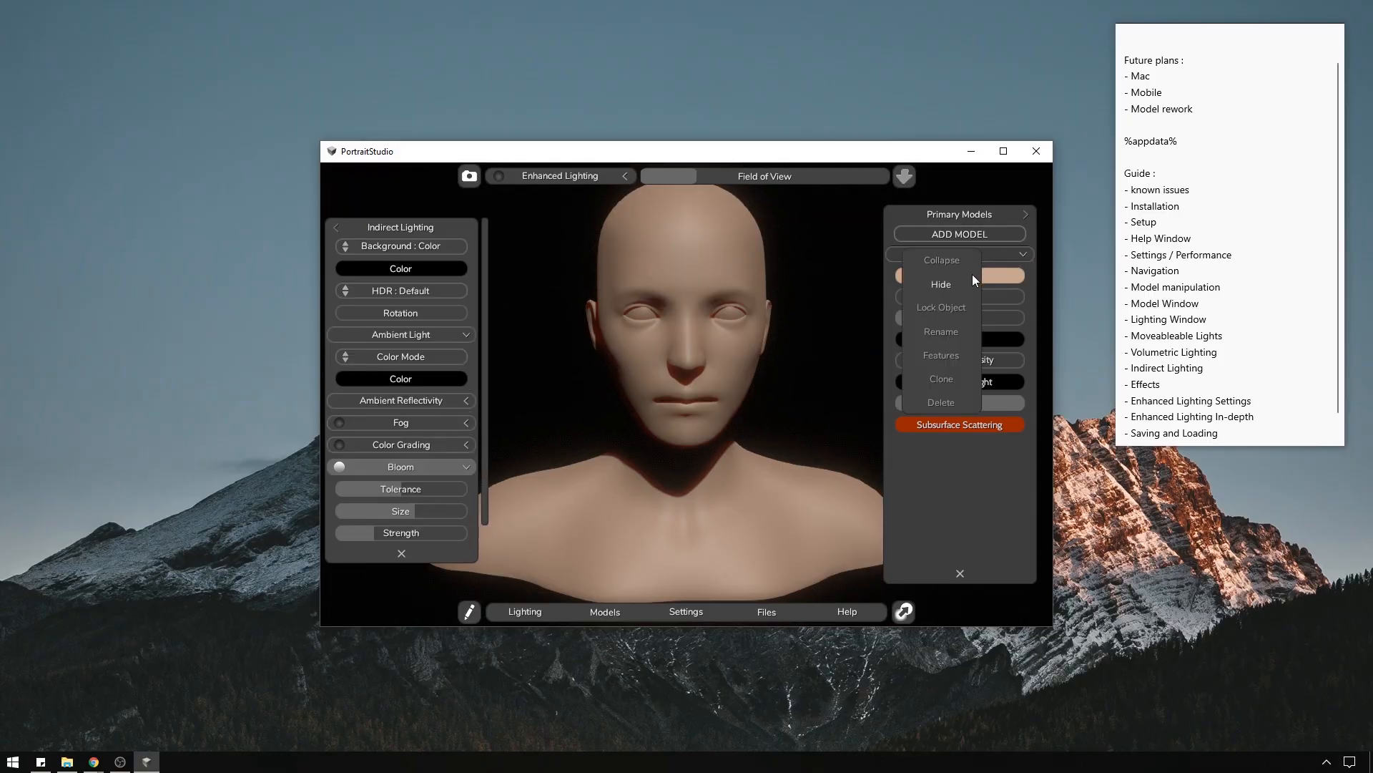
left_click(972, 273)
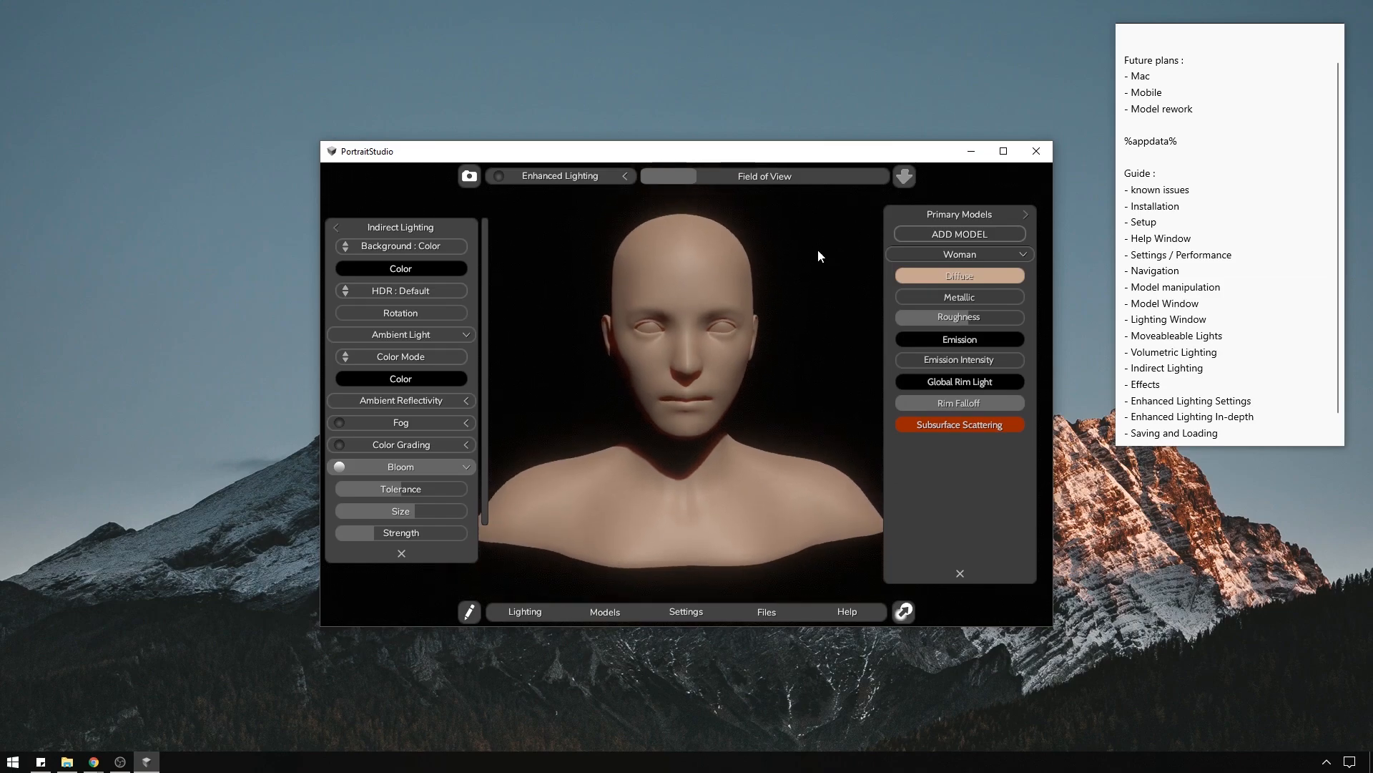
right_click(968, 256)
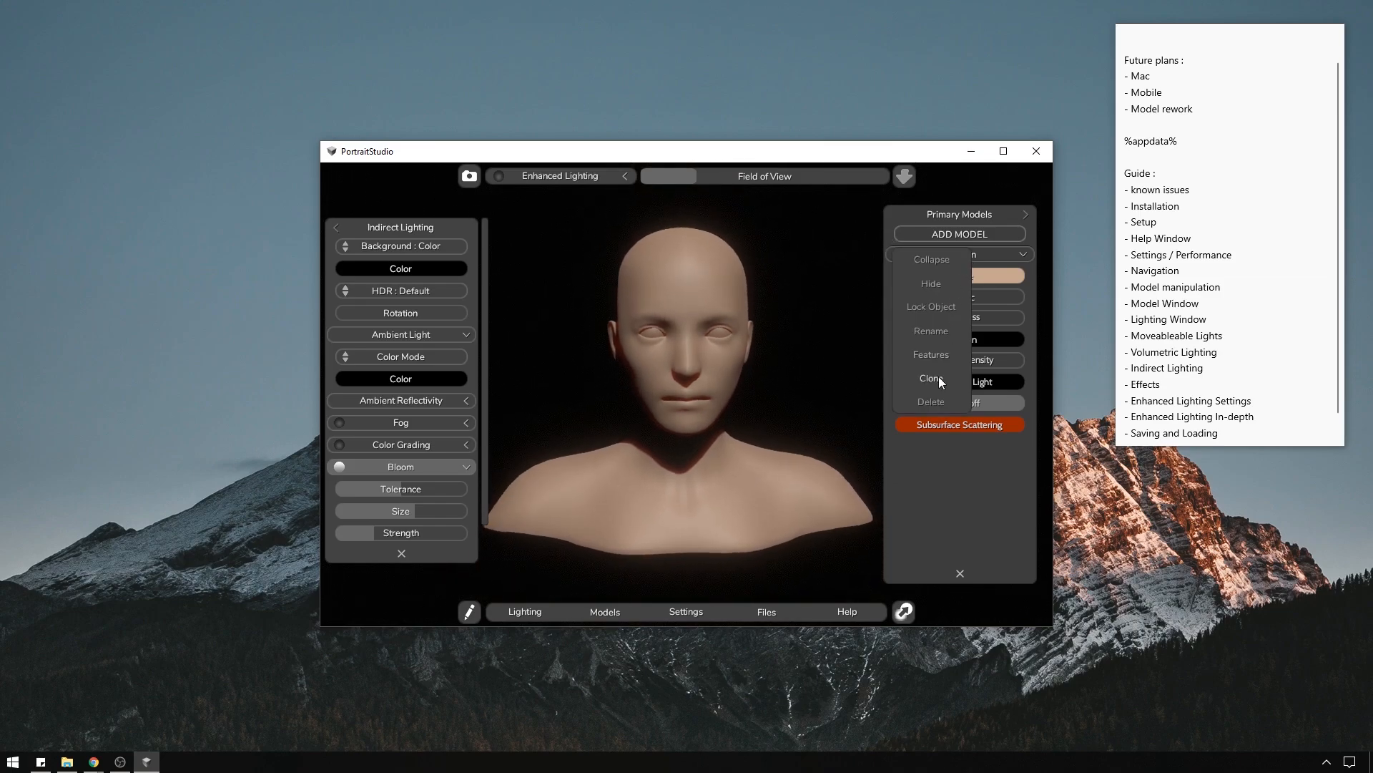
Select the Woman bust in the scene and delete it, confirming the deletion.
left_click(670, 330)
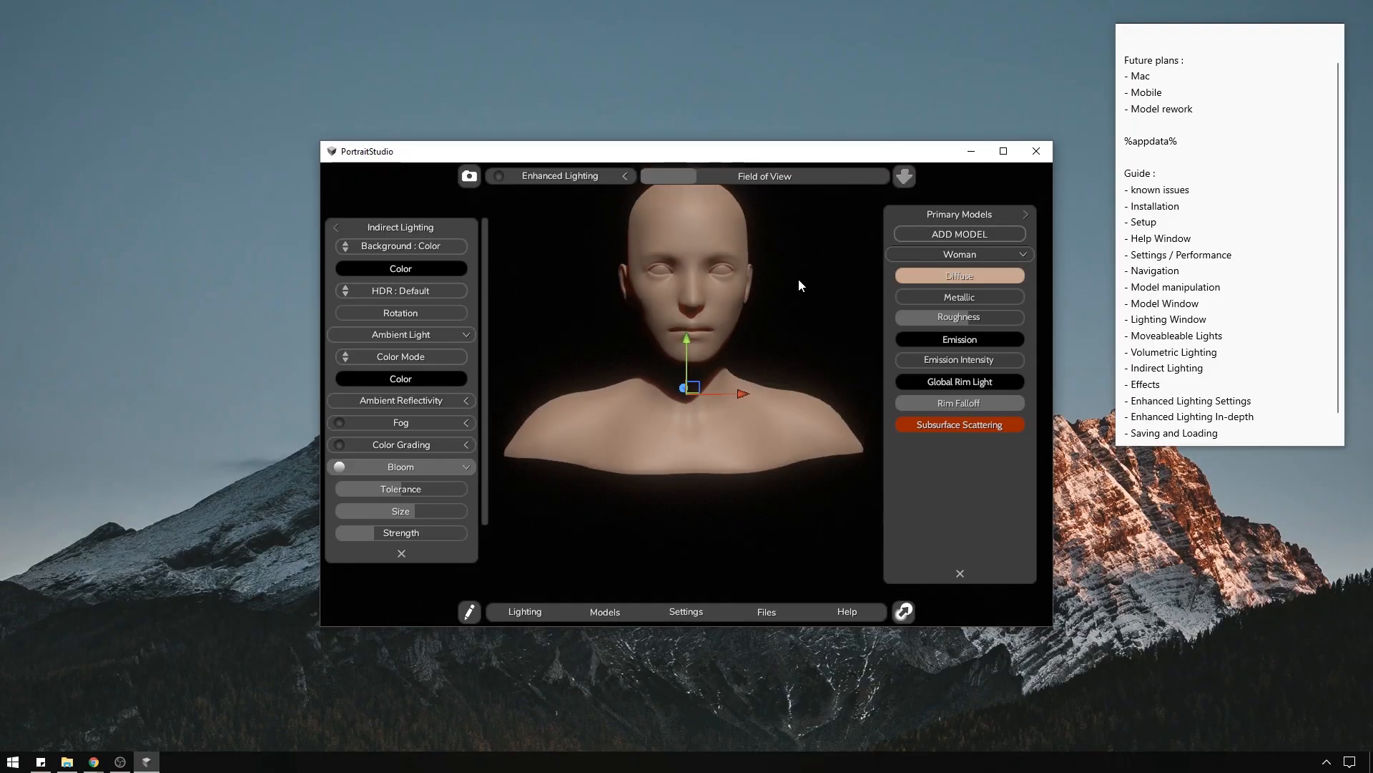
right_click(976, 251)
left_click(940, 398)
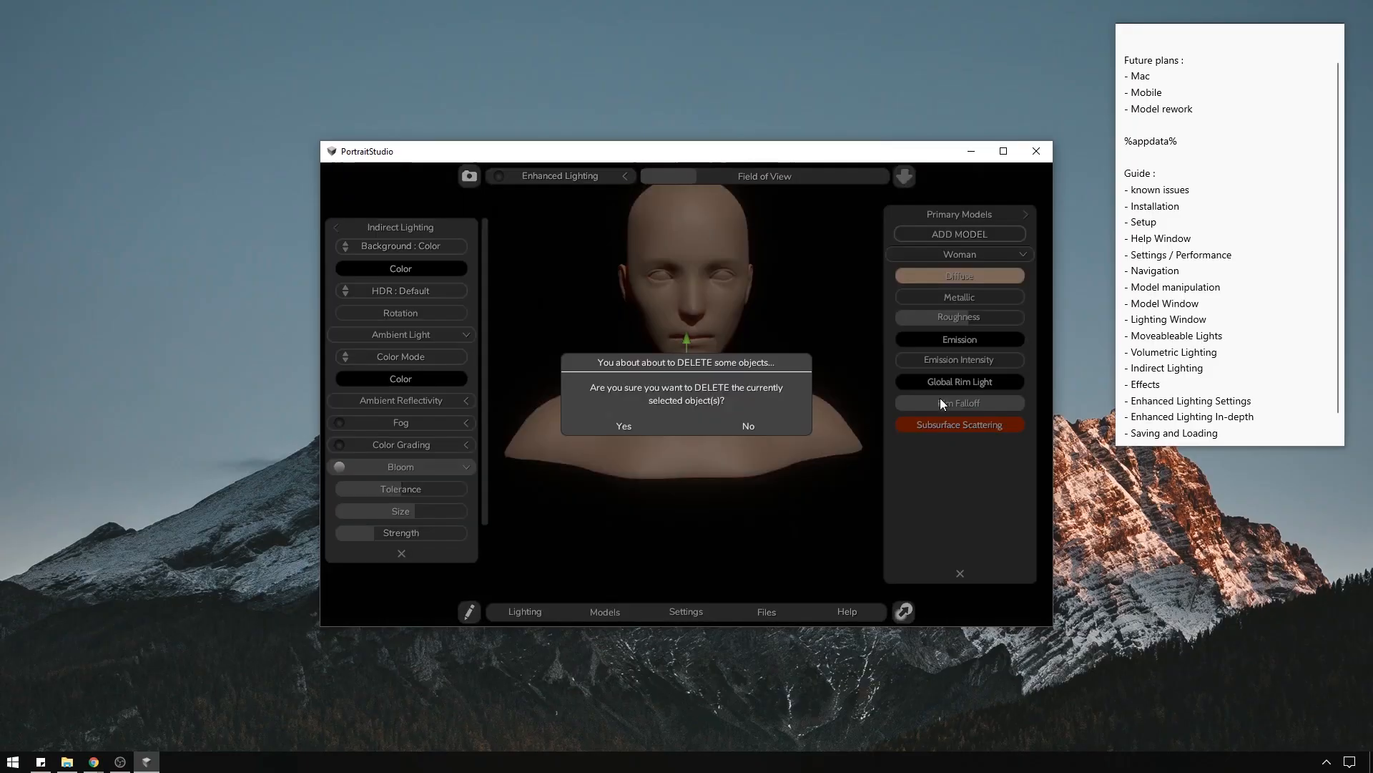
left_click(651, 427)
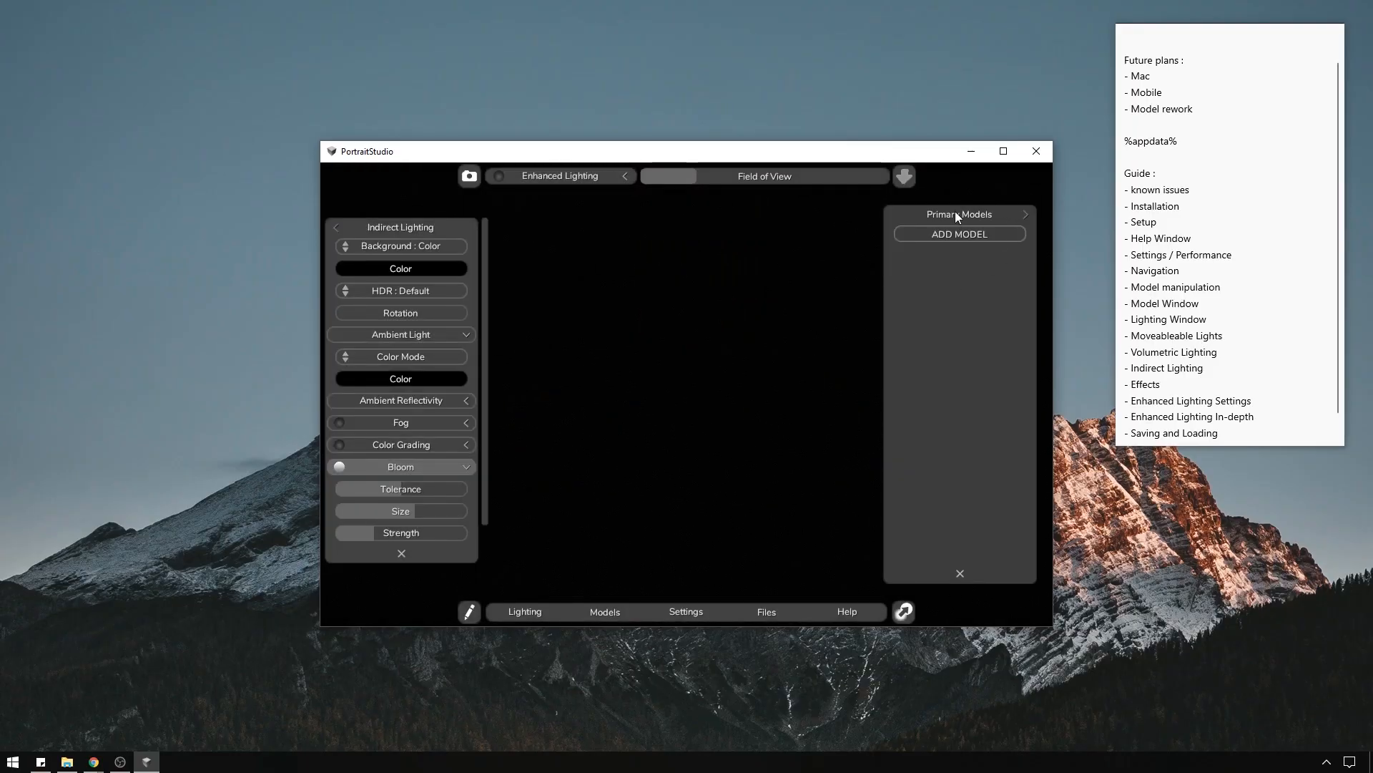
Add the female mannequin from the Figures category to the scene and close the model list.
left_click(962, 235)
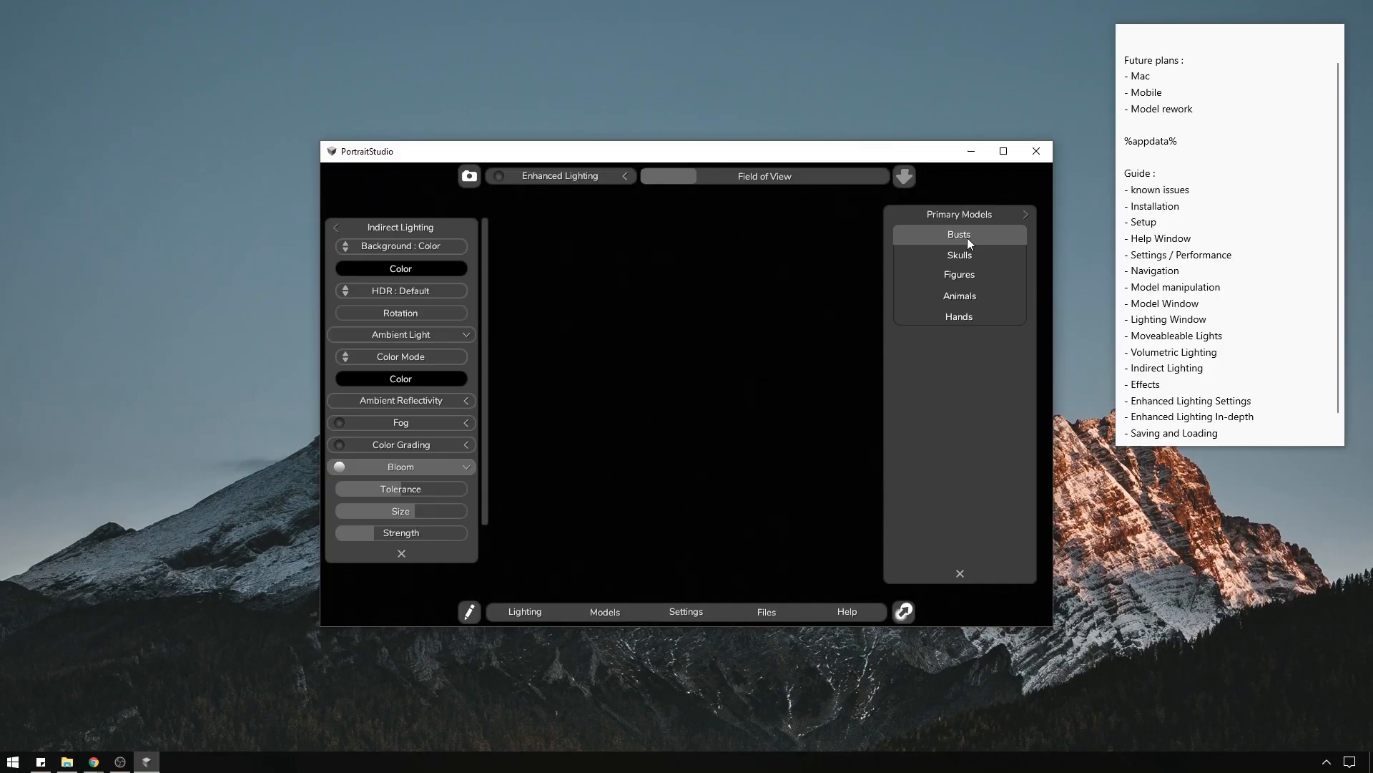
left_click(965, 273)
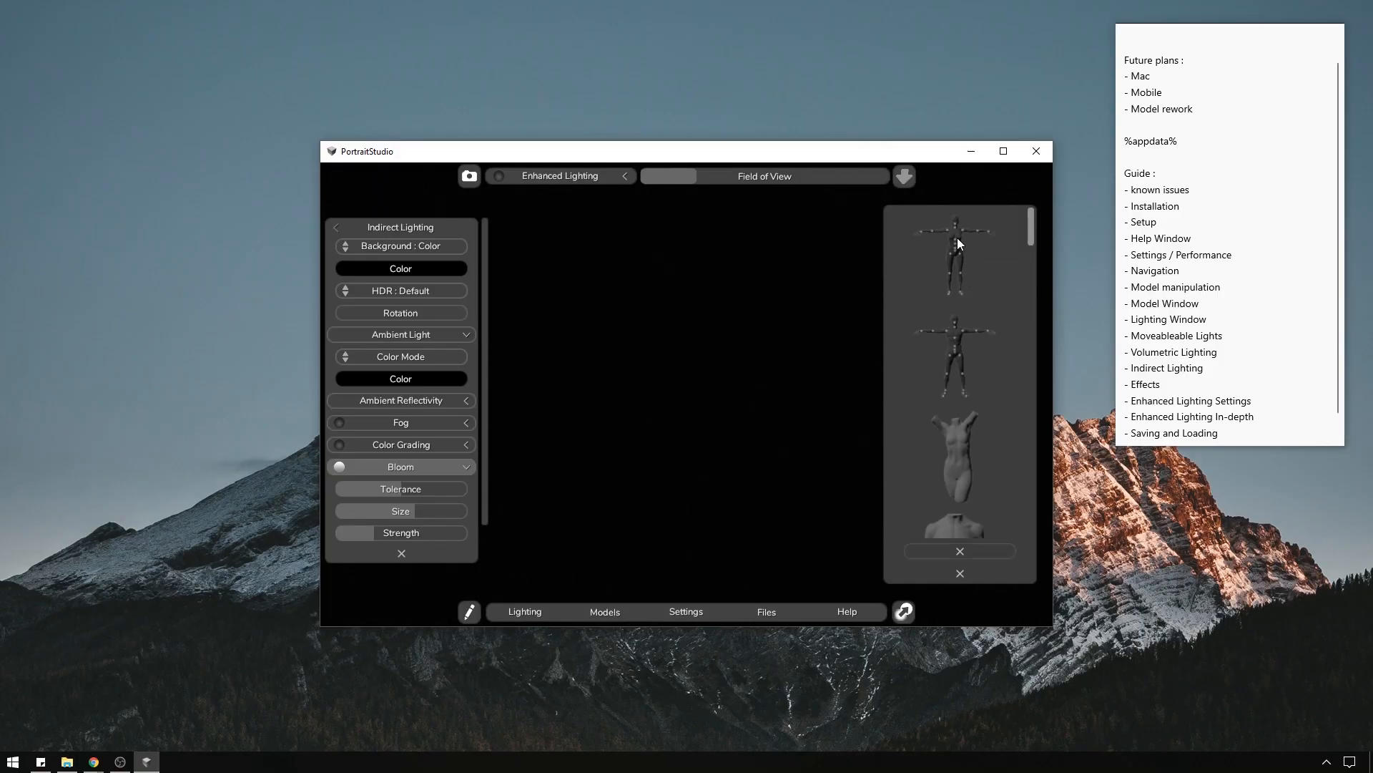
left_click(957, 240)
left_click(984, 552)
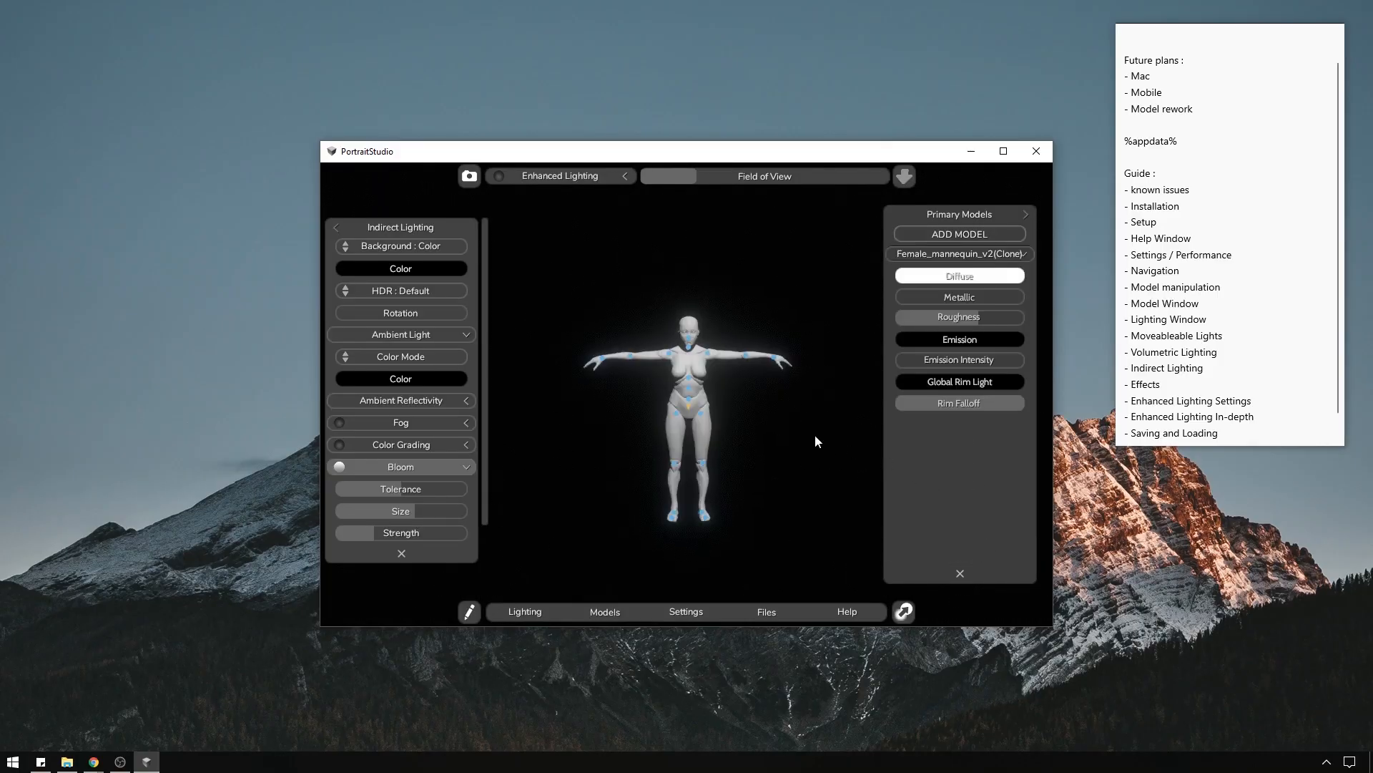
scroll(687, 401, "up", 5)
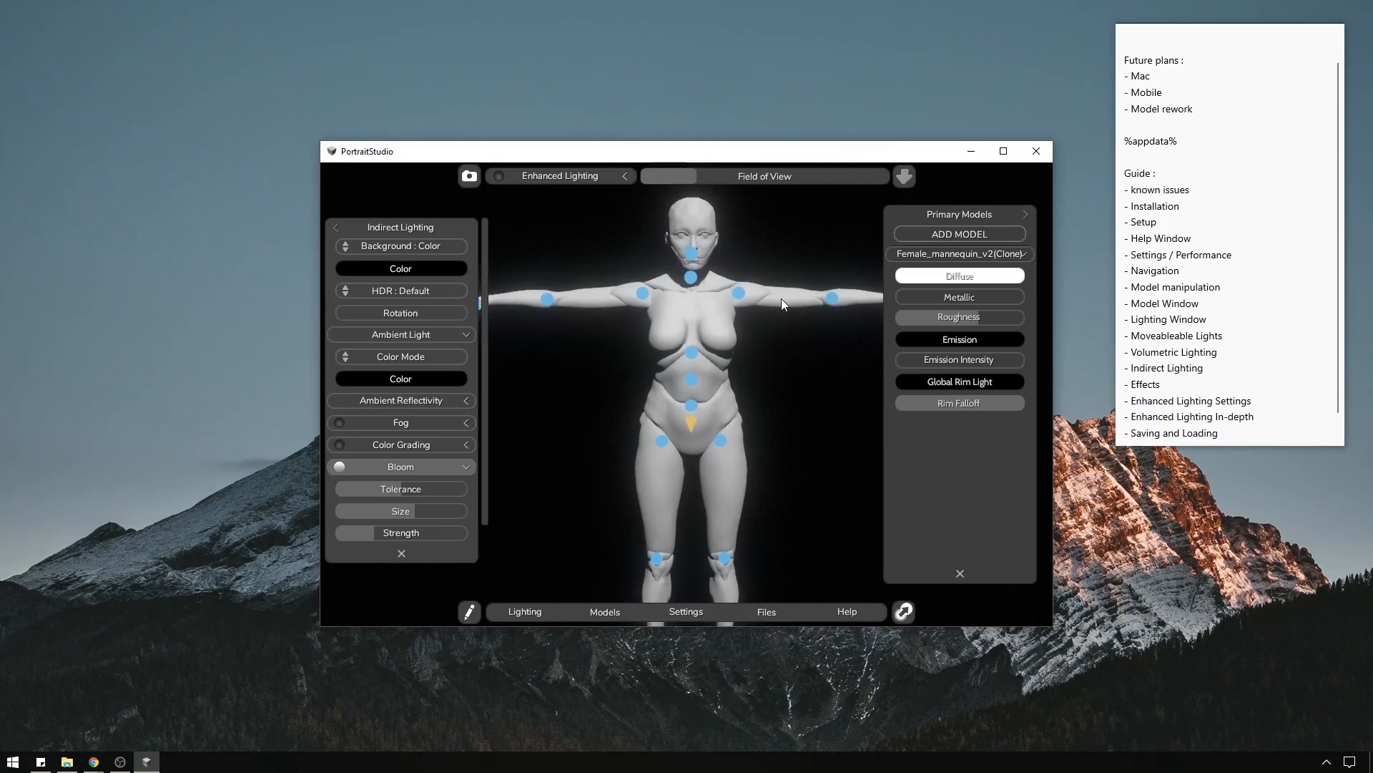
Select the mannequin's orange pelvis control and rotate the whole figure slightly around its vertical axis.
left_click(689, 423)
key("e")
left_click_drag(695, 438, 727, 430)
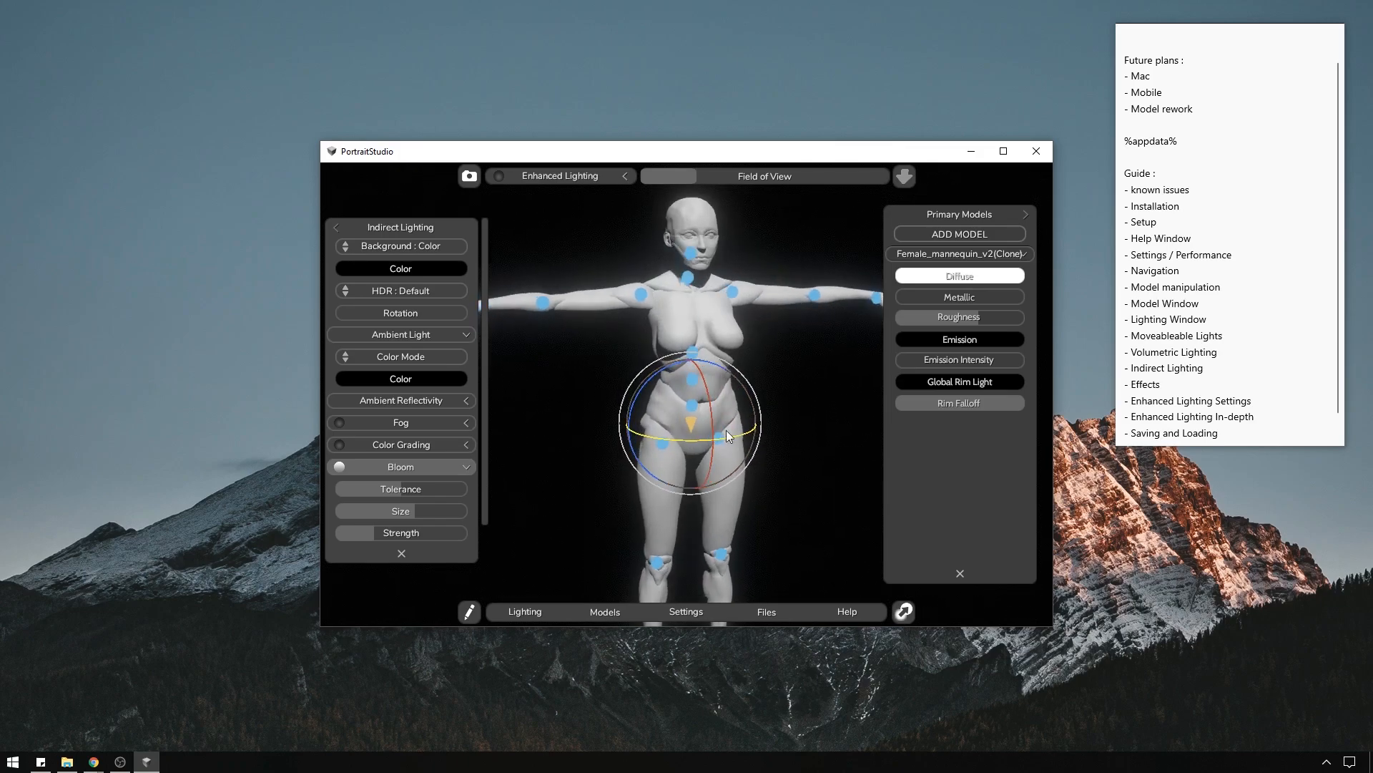
Scale the whole female mannequin uniformly to a slightly smaller size from its pelvis control.
key("w")
scroll(688, 427, "down", 3)
key("r")
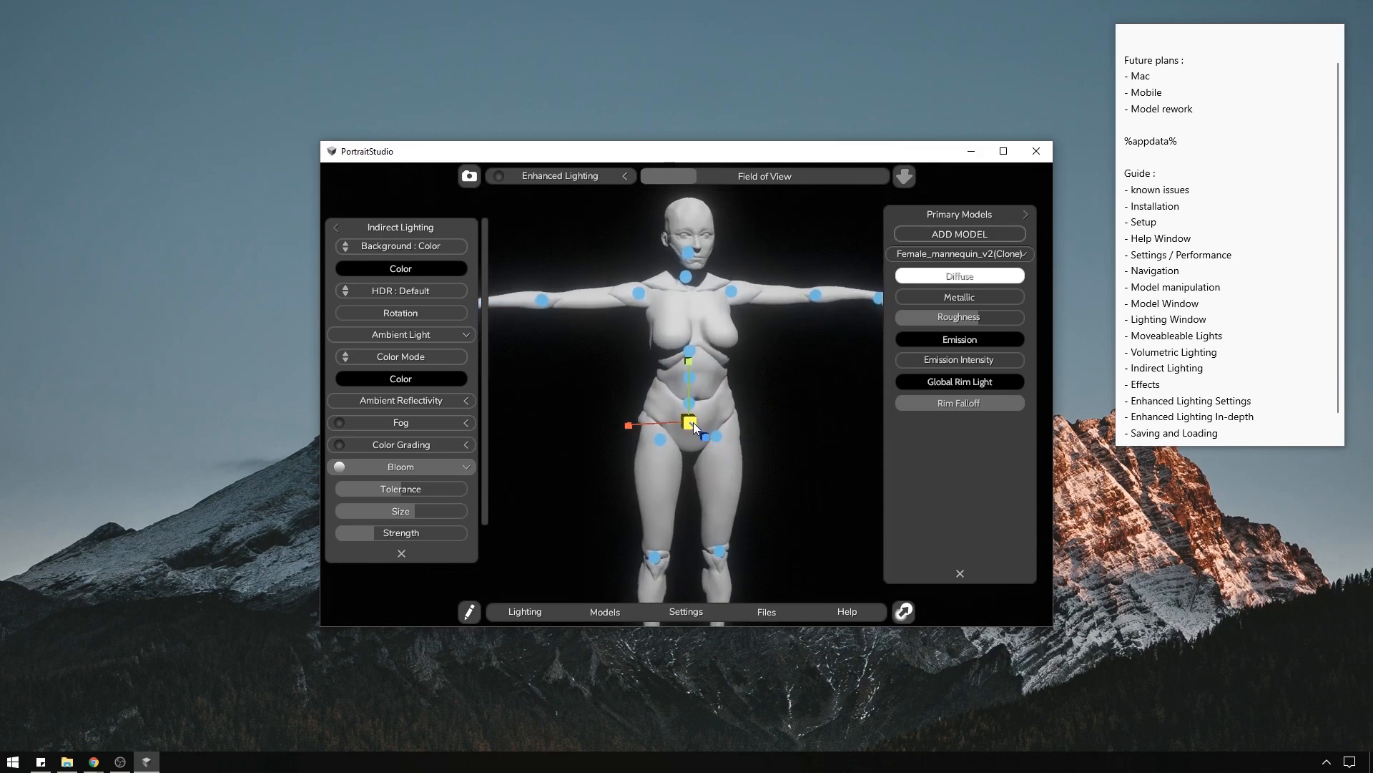
scroll(697, 420, "down", 2)
scroll(697, 420, "up", 3)
scroll(708, 419, "down", 2)
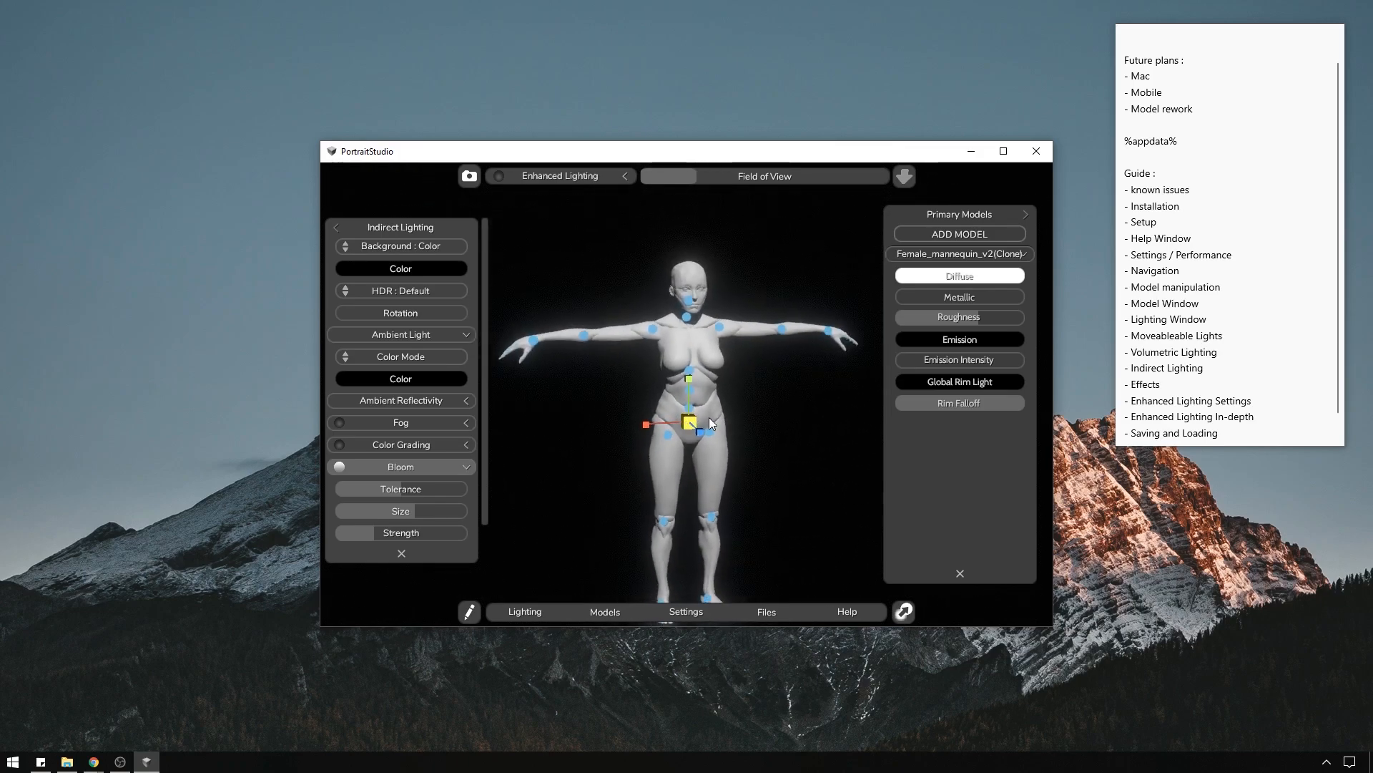
scroll(703, 420, "up", 2)
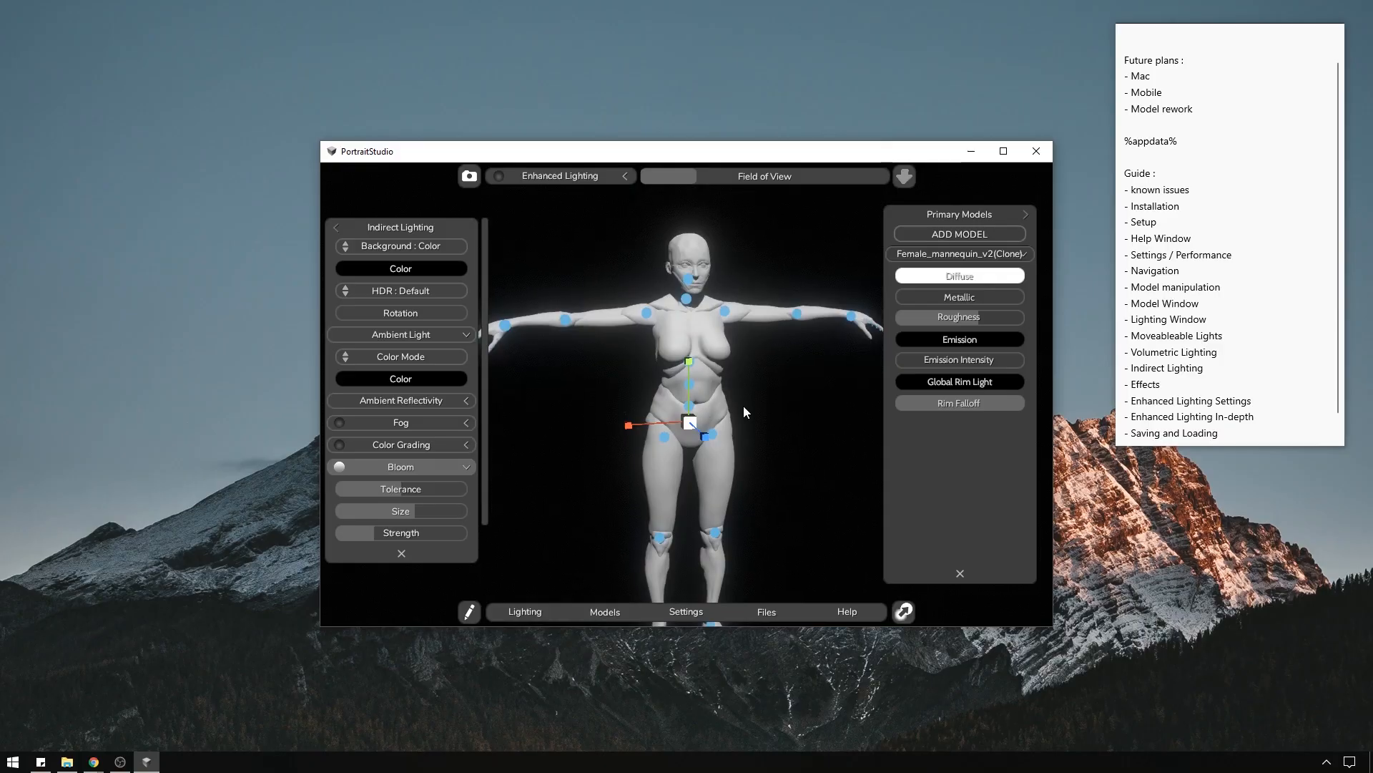
scroll(779, 377, "down", 1)
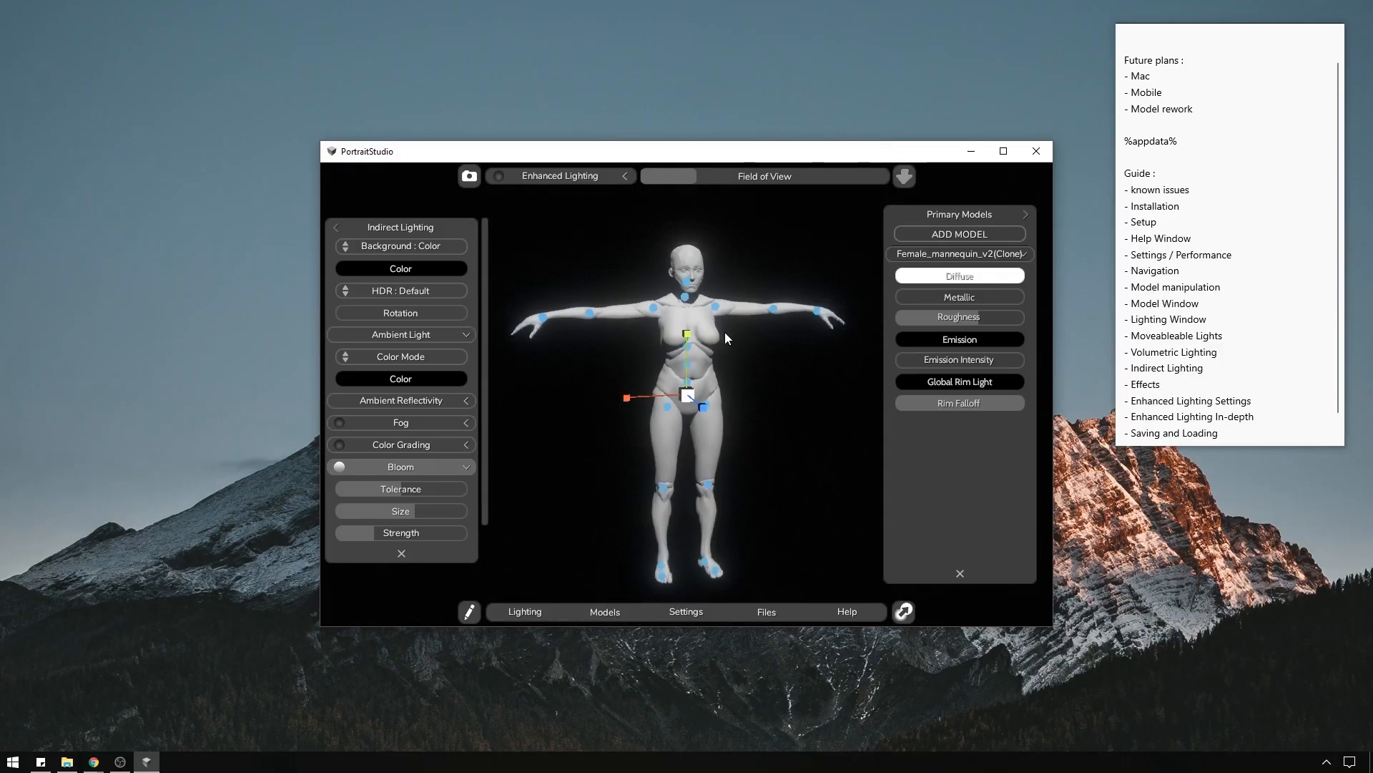
Select the mannequin's lowest spine joint and rotate the upper body sideways above the pelvis.
scroll(726, 334, "up", 2)
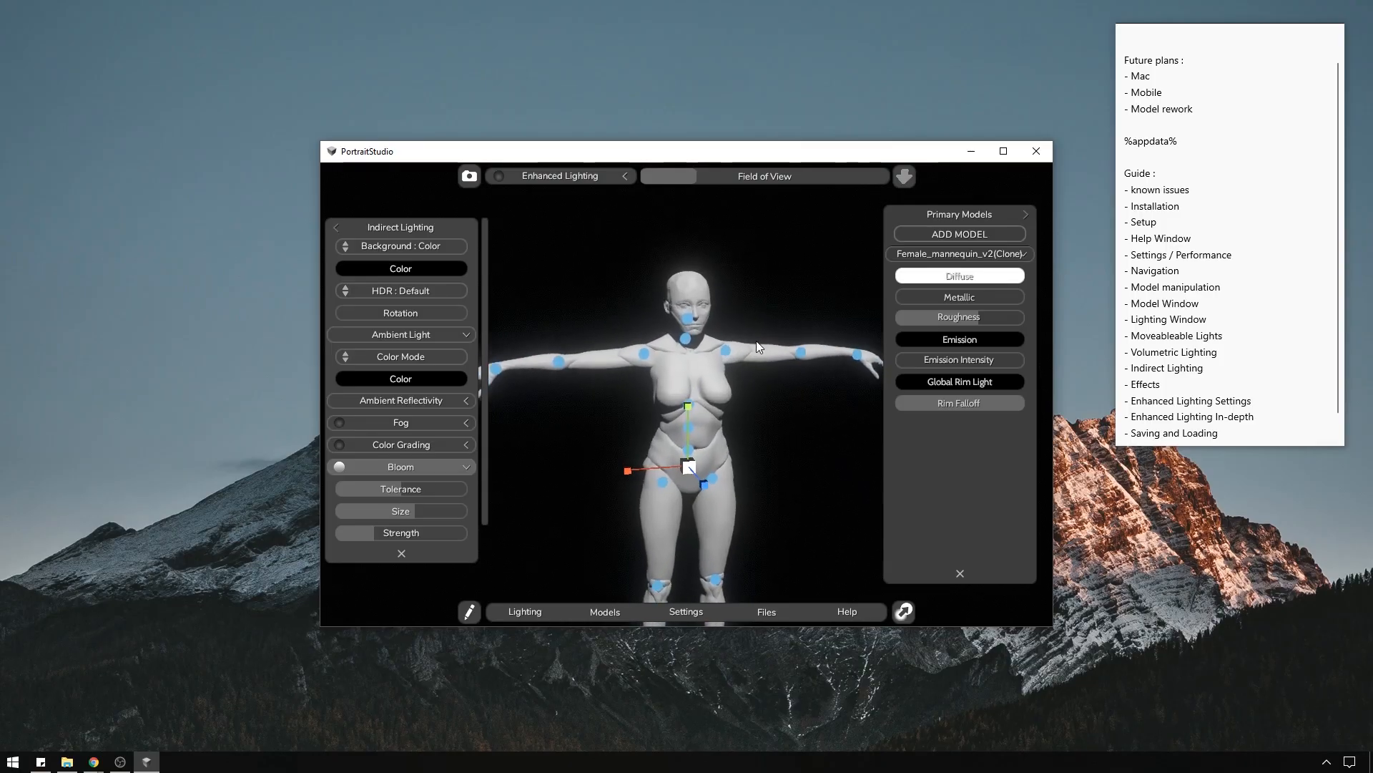
scroll(757, 340, "up", 2)
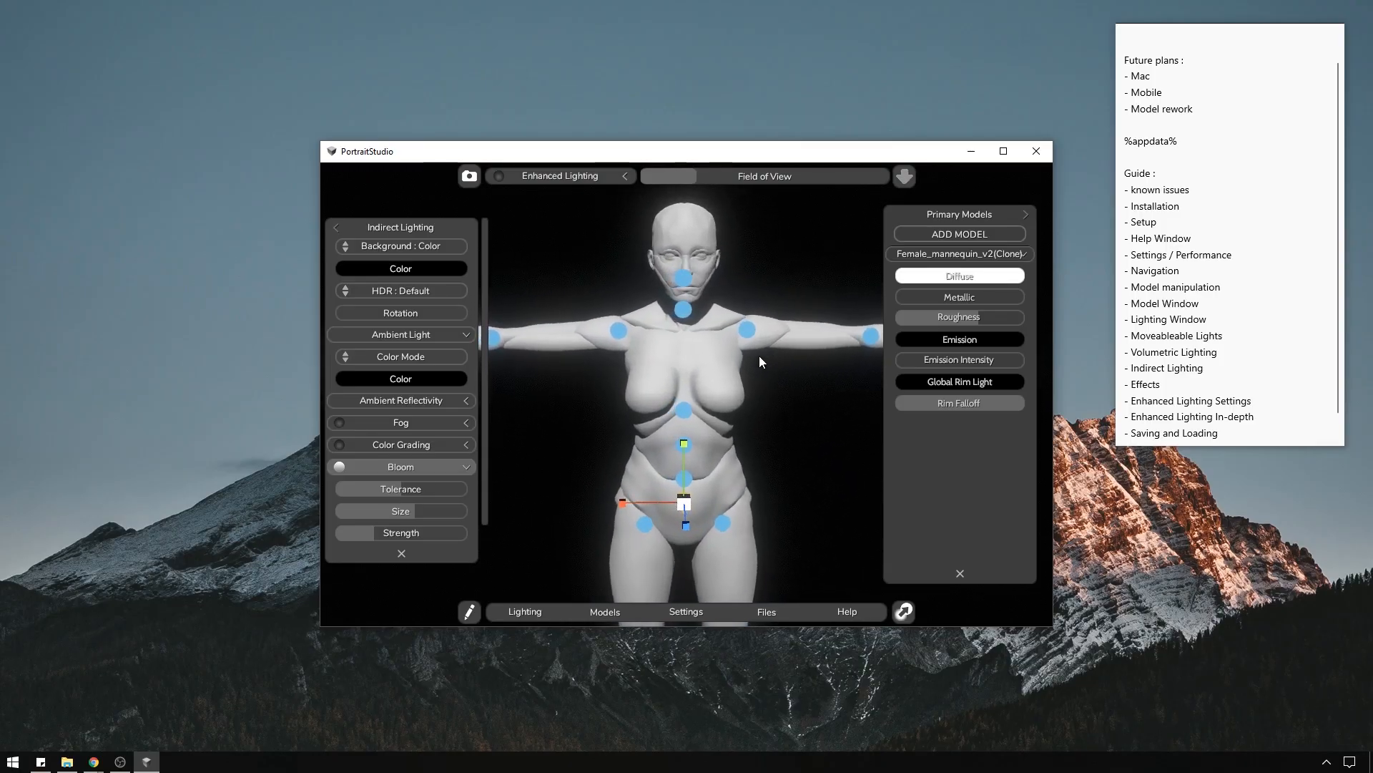
left_click(805, 398)
left_click(685, 475)
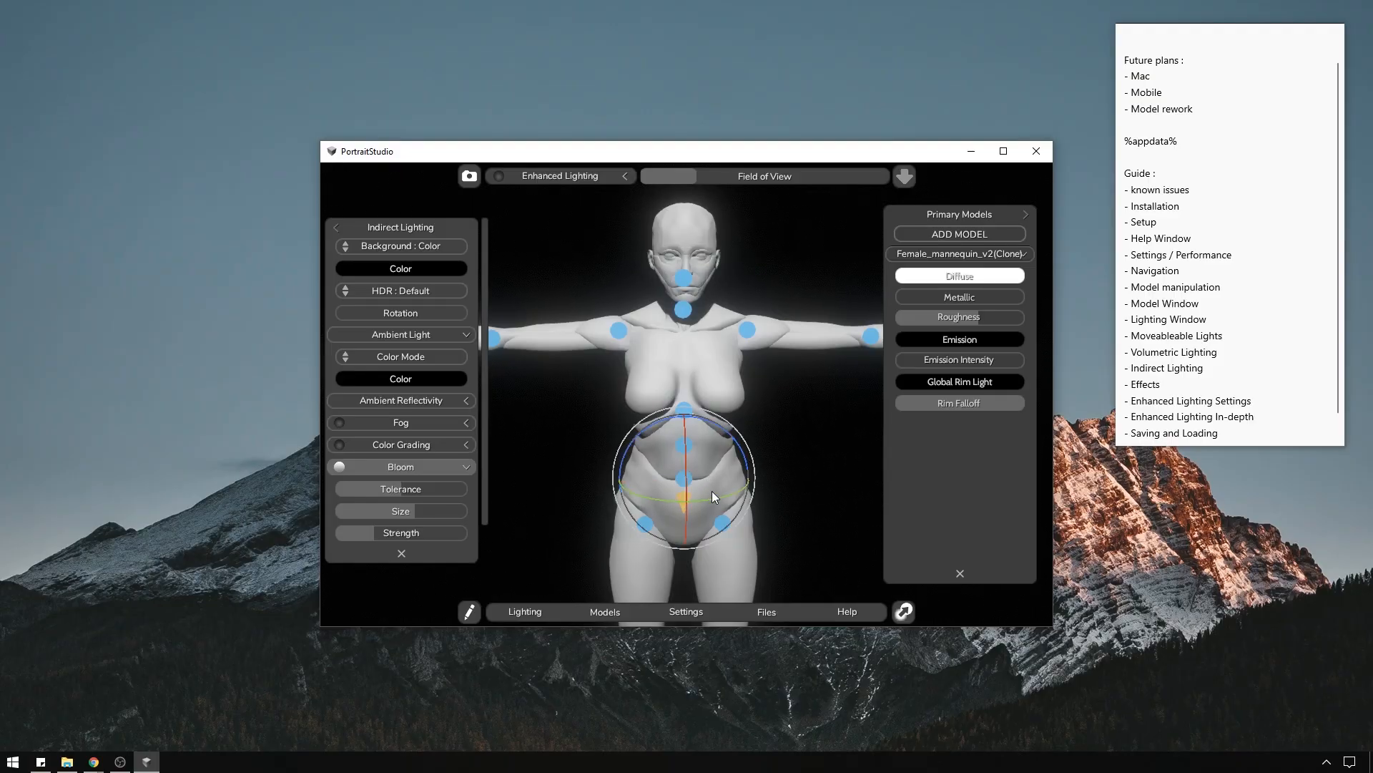
mouse_move(713, 492)
left_mouse_down()
mouse_move(735, 491)
mouse_move(709, 487)
mouse_move(729, 484)
mouse_move(685, 414)
mouse_move(701, 492)
mouse_move(702, 444)
mouse_move(590, 468)
mouse_move(706, 471)
left_mouse_up()
Try moving the upper body upward away from the pelvis, then undo the changes made to the lowest spine joint.
key("r")
key("e")
key("w")
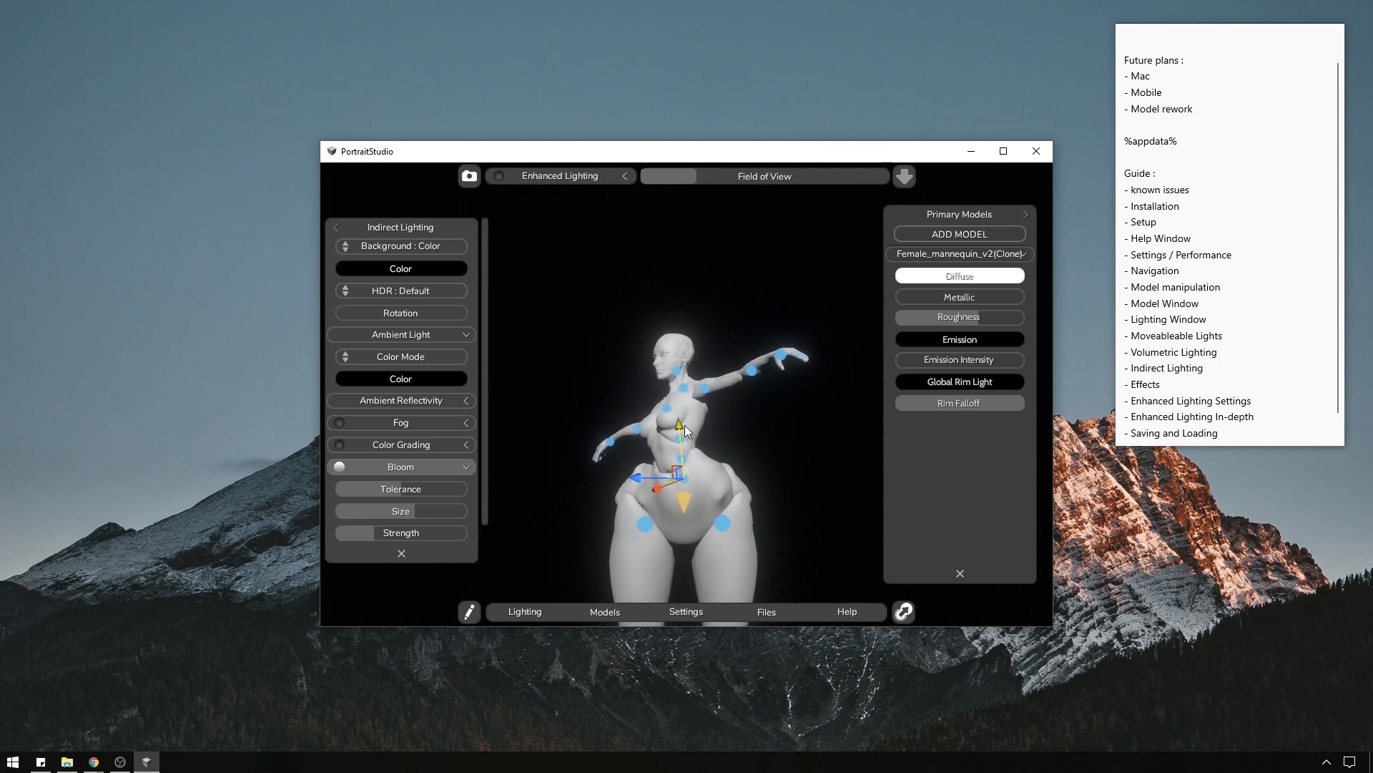
left_click_drag(684, 425, 676, 388)
left_click(813, 392)
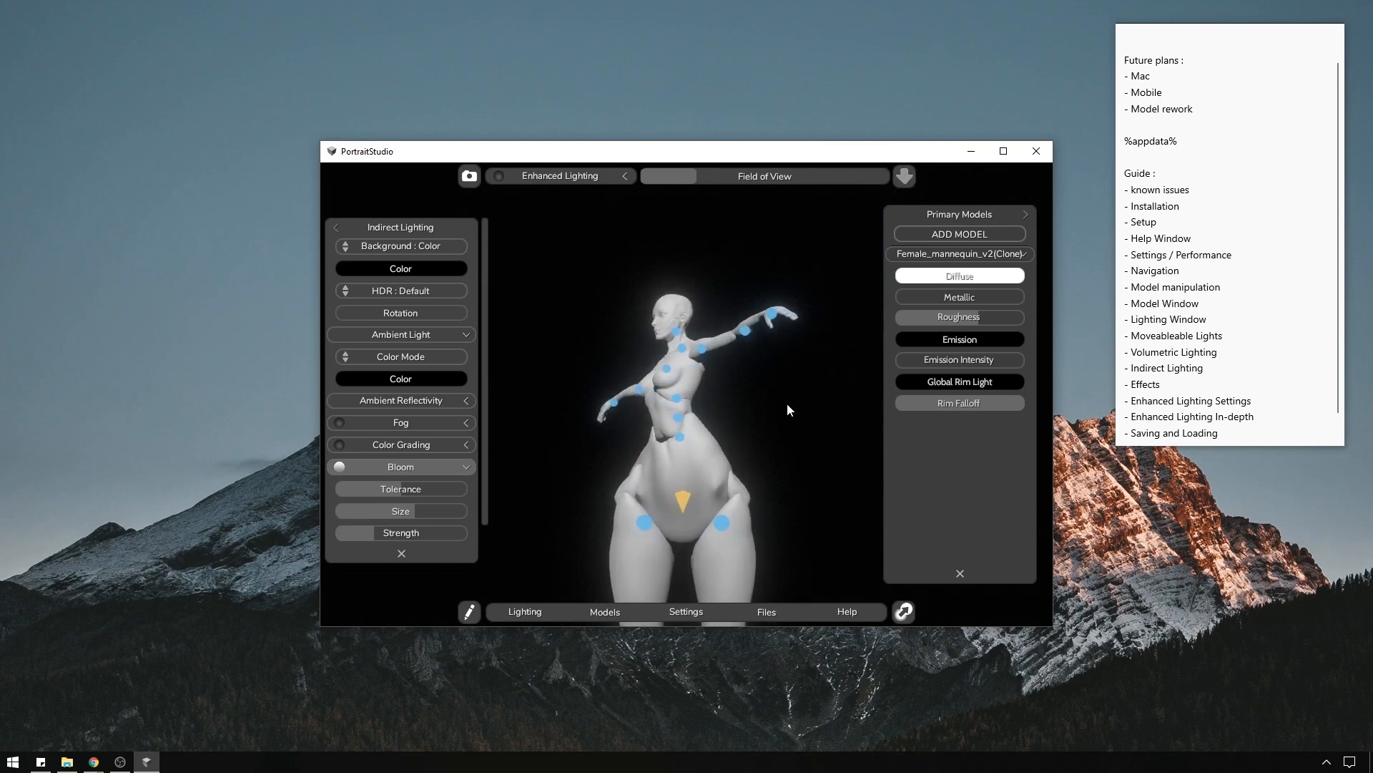
left_click(681, 438)
key("ctrl+z")
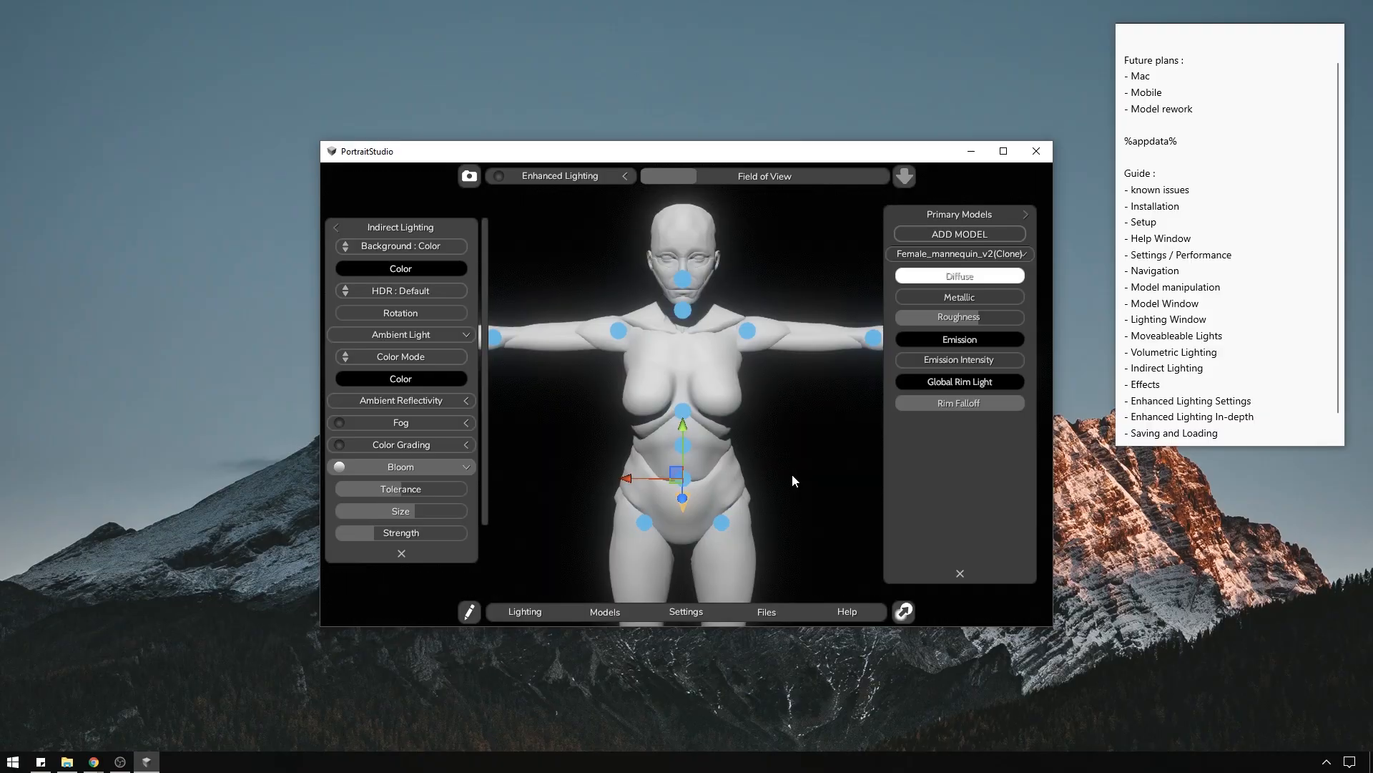
Rotate the uppermost spine joint to twist and tilt the mannequin's chest, head and arms.
left_click(681, 405)
key("r")
key("e")
left_click_drag(697, 395, 796, 332)
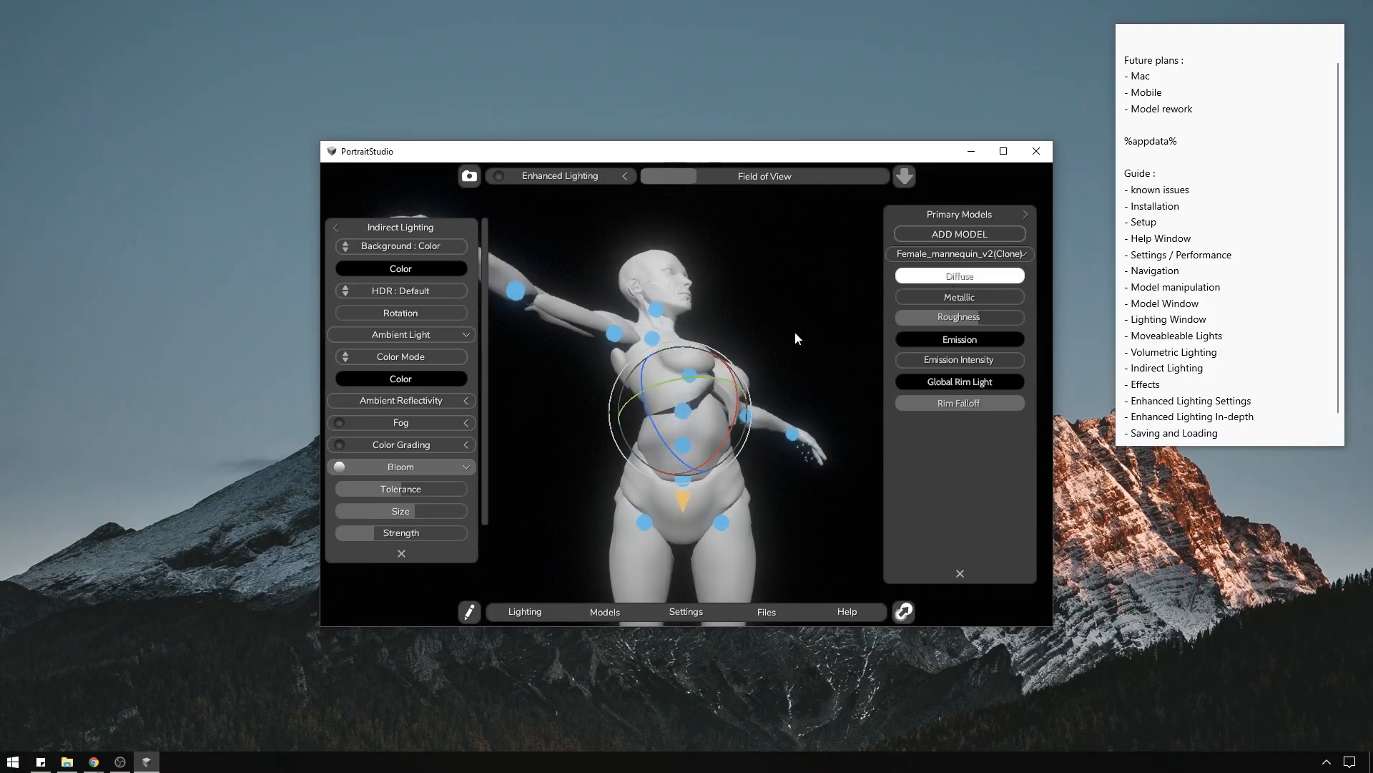
Rotate one shoulder joint so the mannequin's raised arm swings downward.
left_click(613, 333)
key("r")
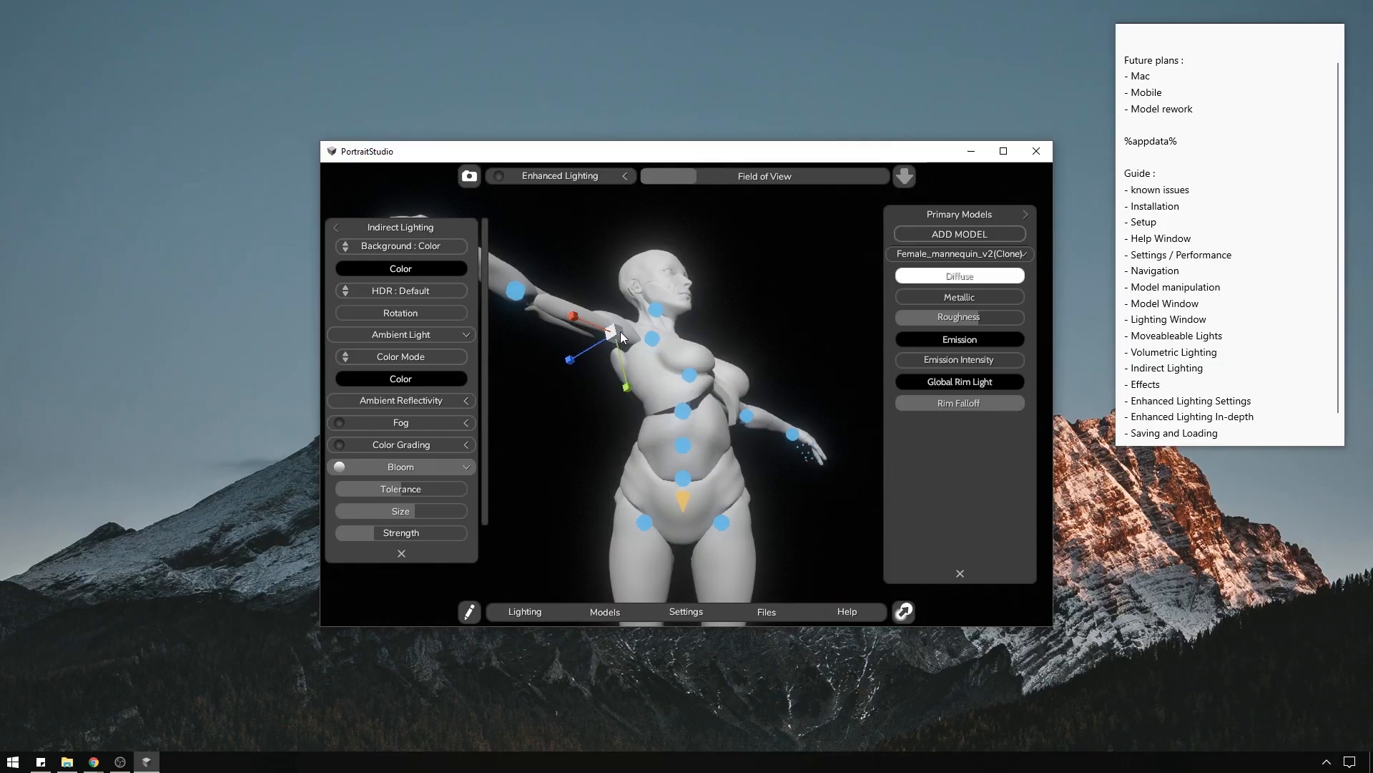
key("e")
left_click_drag(641, 332, 546, 385)
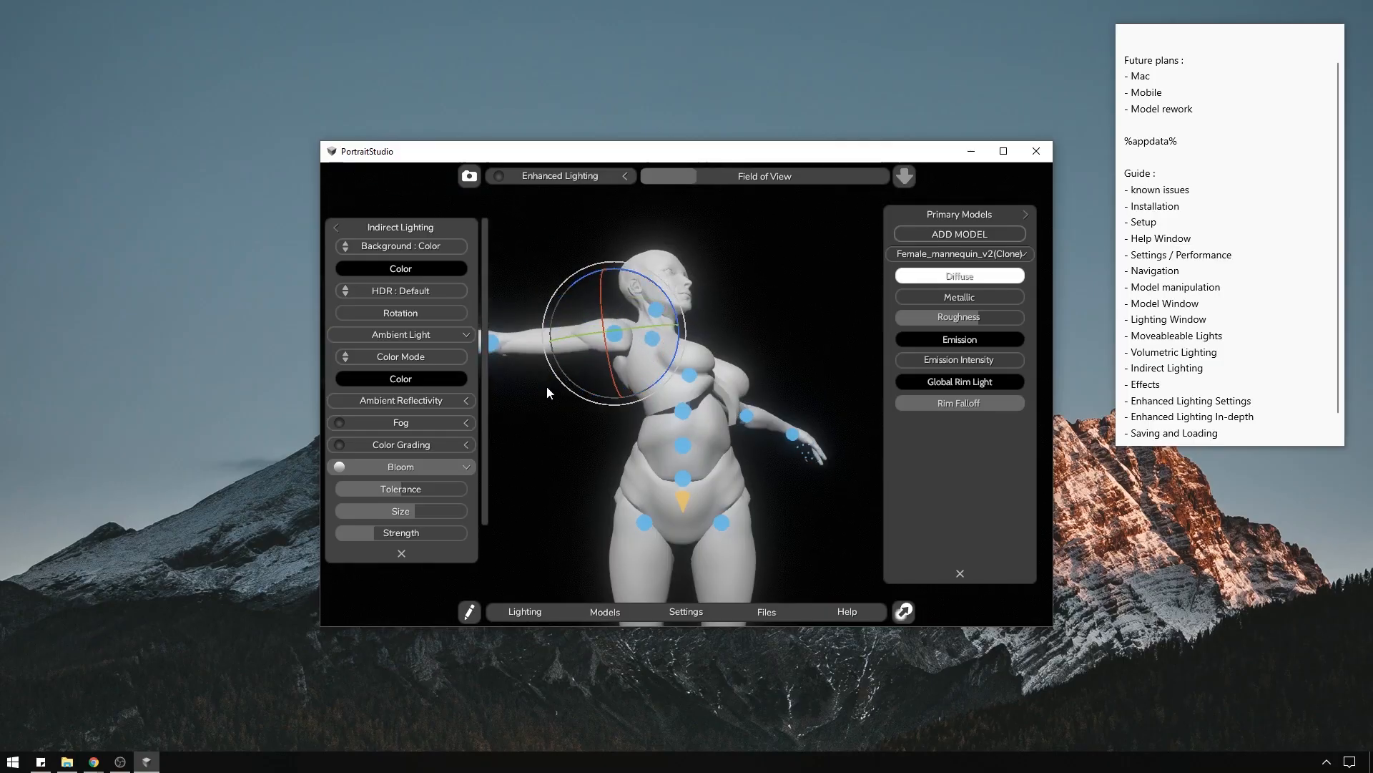
Rotate a hip joint to swing the mannequin's leg up toward the head.
left_click(740, 302)
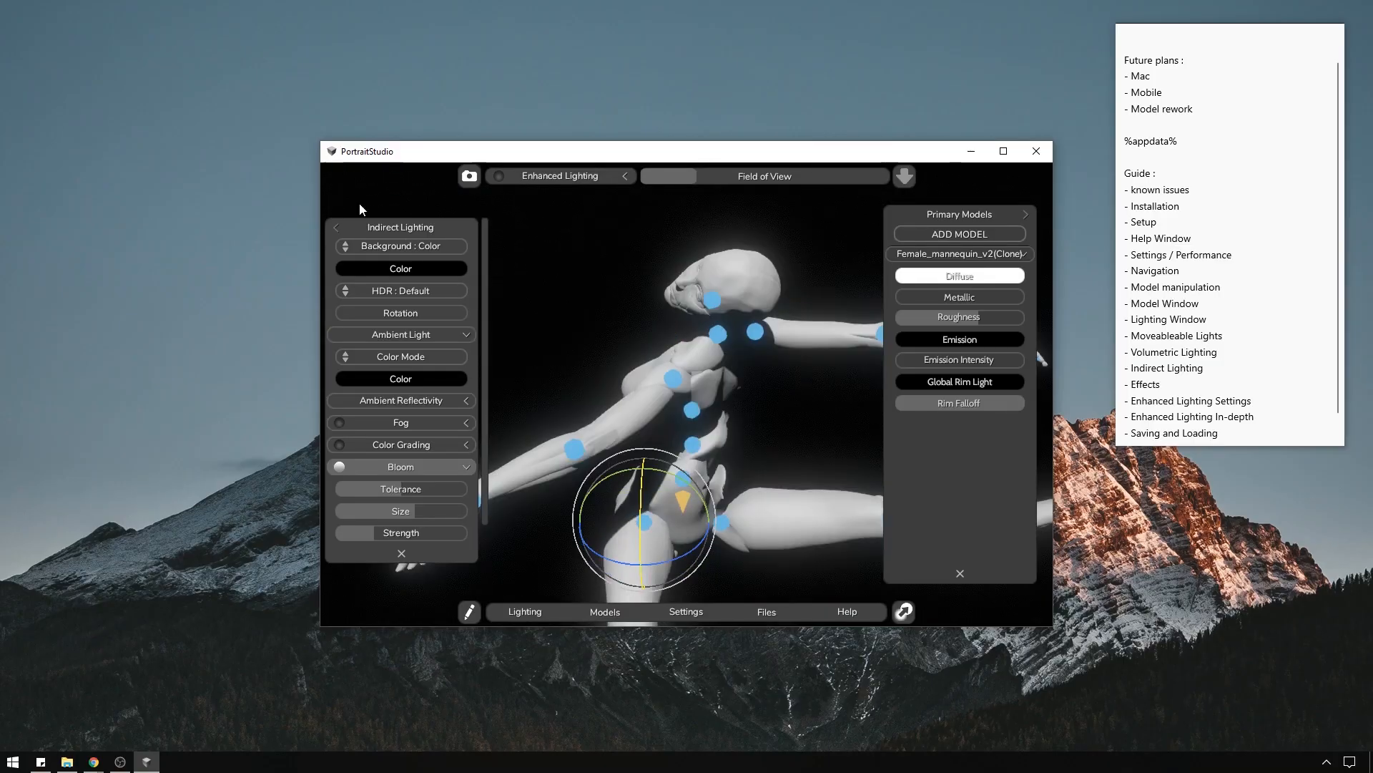
left_click_drag(359, 203, 335, 176)
left_click(835, 402)
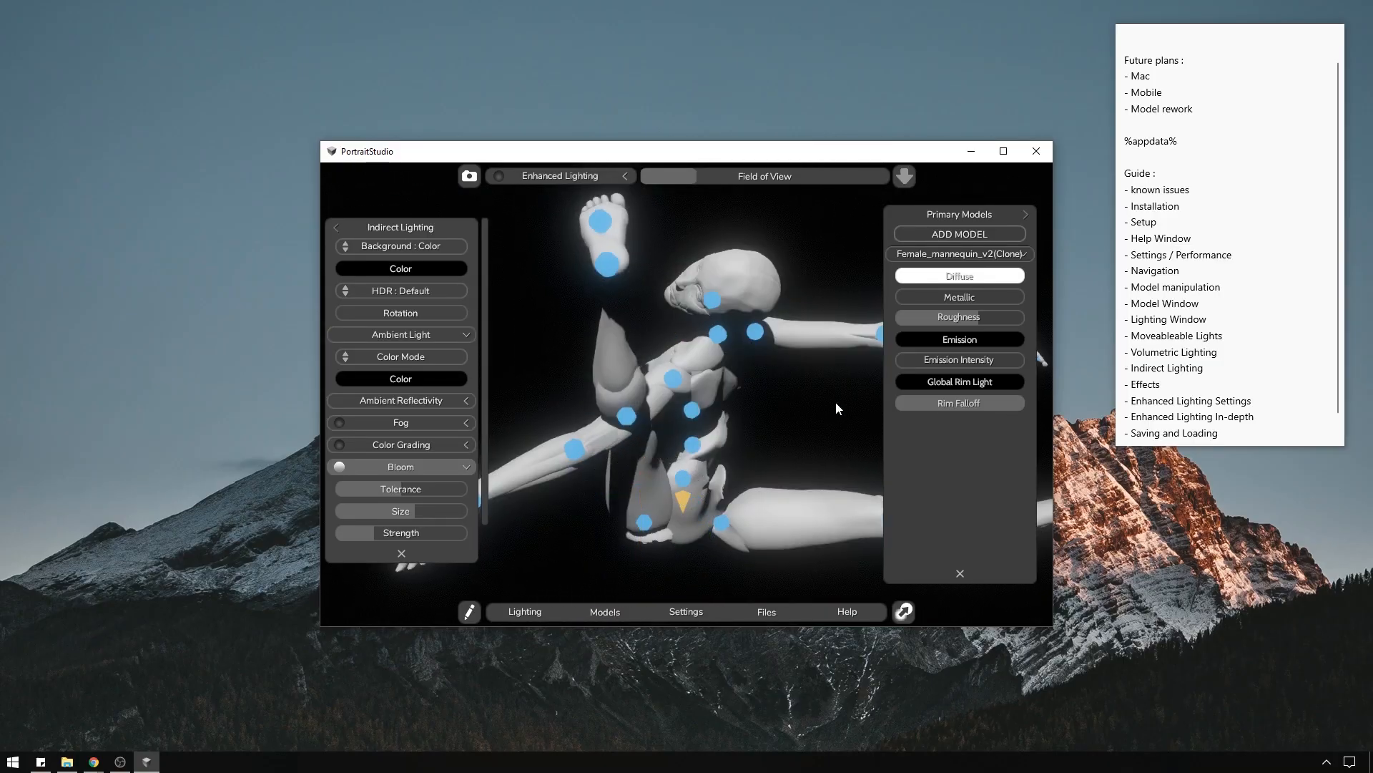
Reset the pose of the Female_mannequin_v2 model and close its options.
left_click(969, 251)
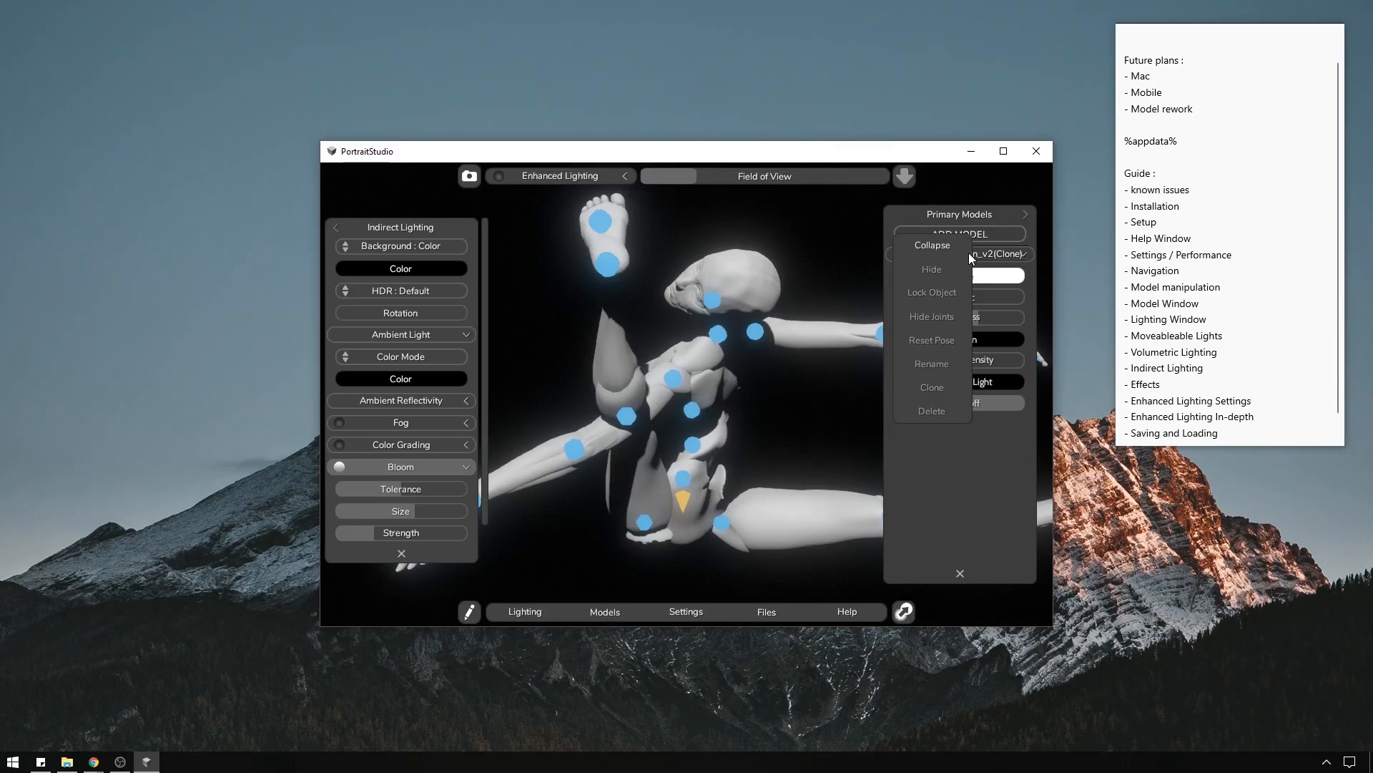
left_click(937, 342)
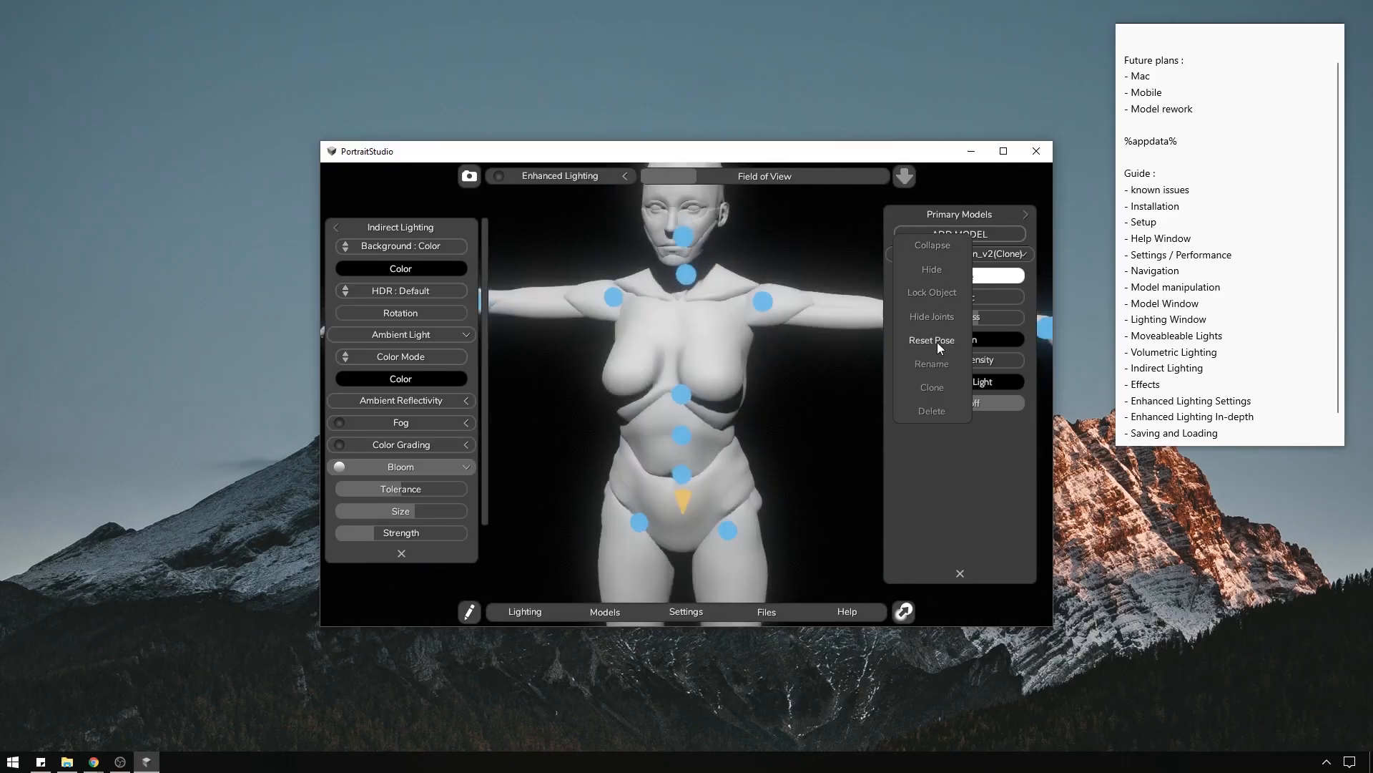
left_click(803, 350)
Select both shoulder joints together and rotate them so the arms hang down beside the mannequin's body.
scroll(827, 341, "down", 2)
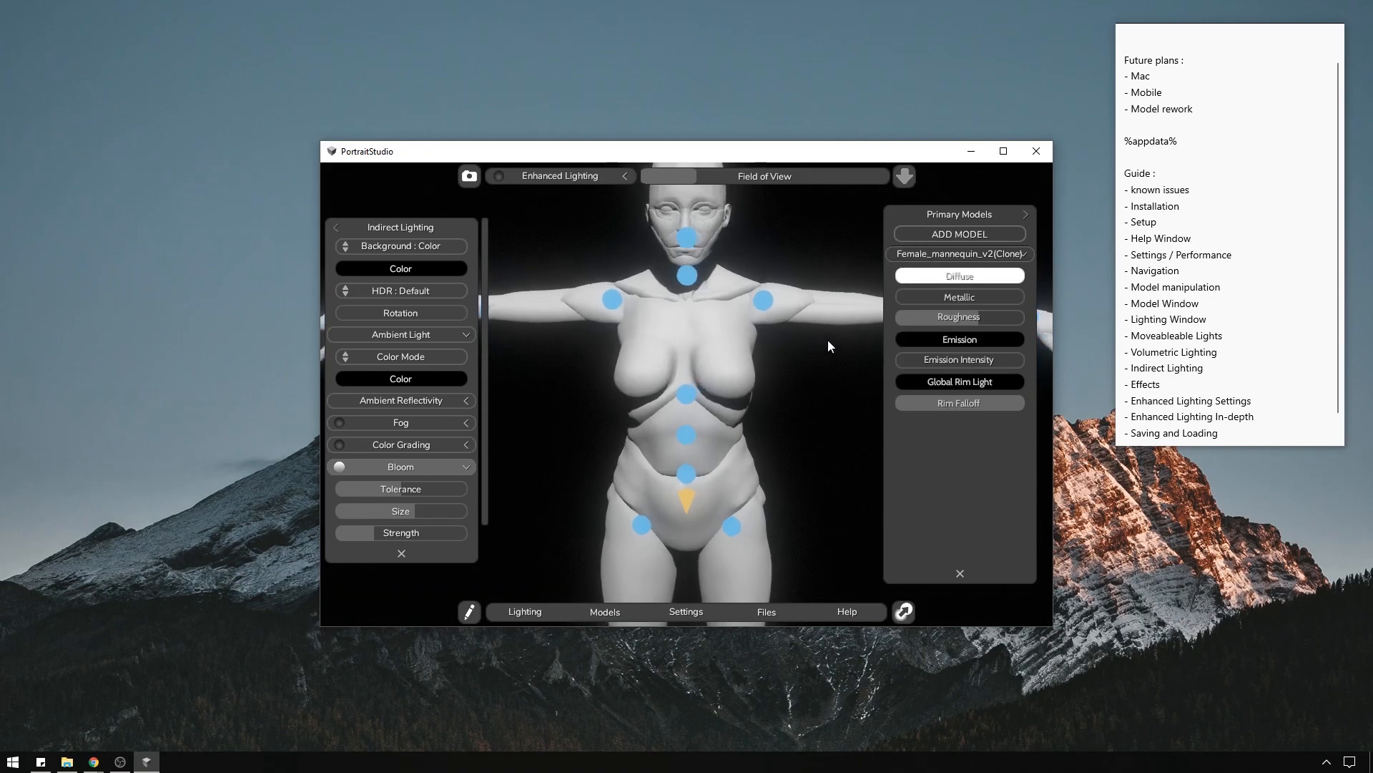
middle_click_drag(798, 347, 797, 304)
scroll(798, 287, "up", 4)
scroll(798, 284, "down", 3)
scroll(796, 308, "up", 2)
right_click_drag(795, 308, 790, 348)
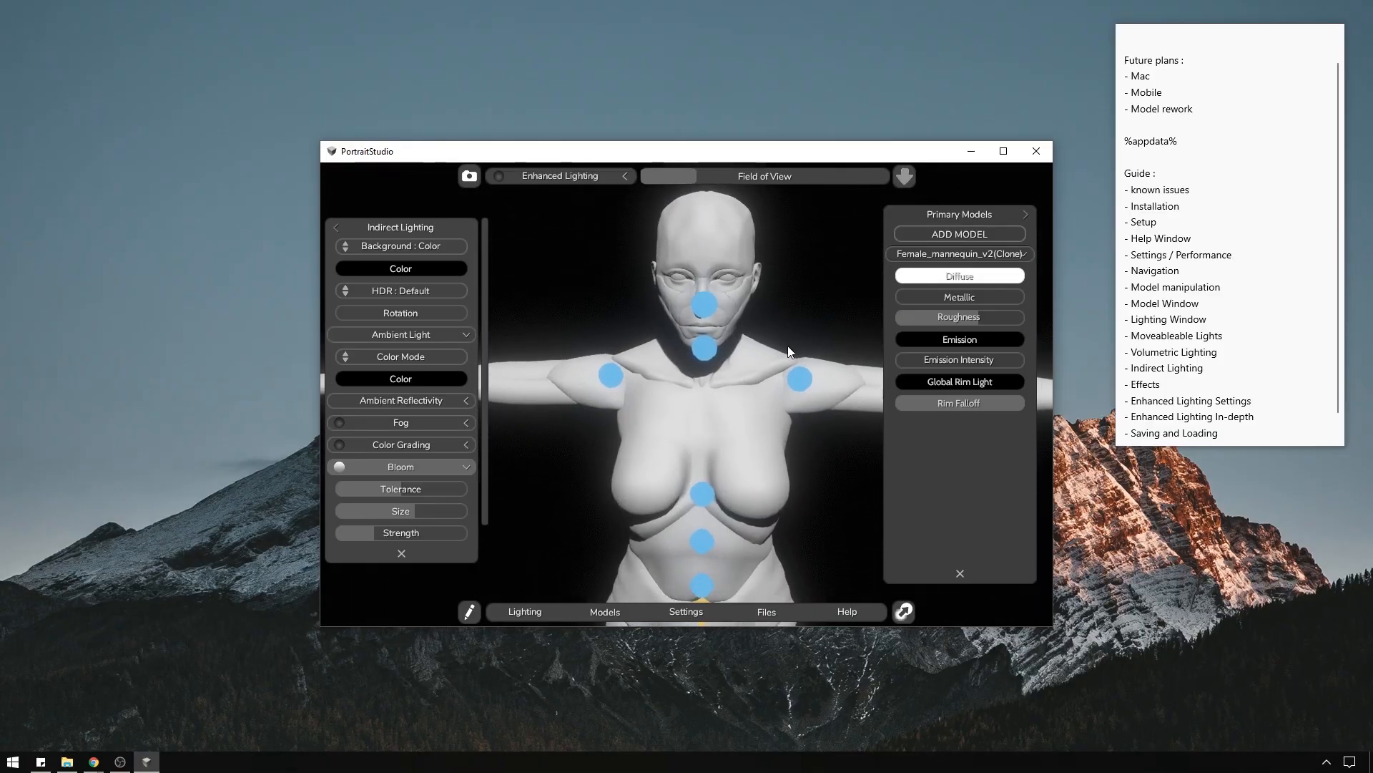
left_click(612, 376)
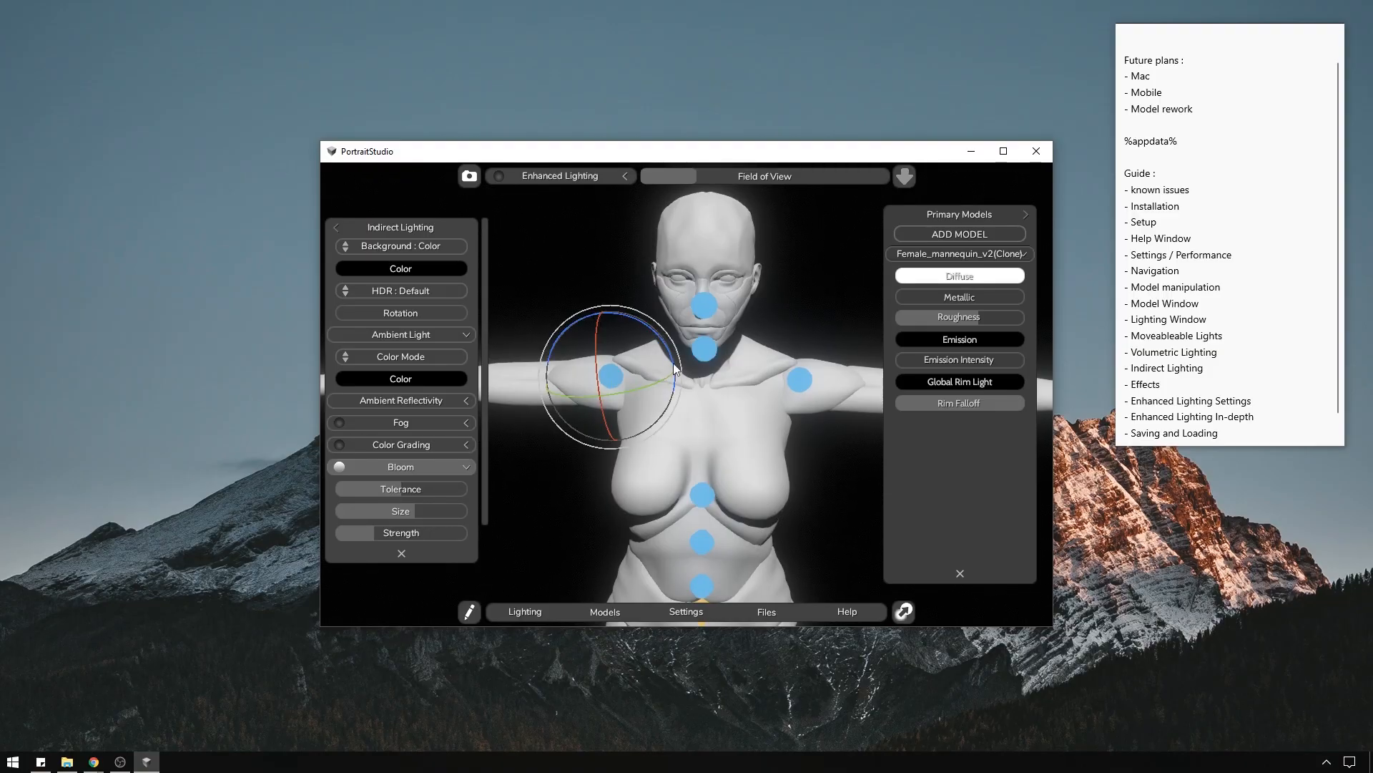
left_click(802, 379)
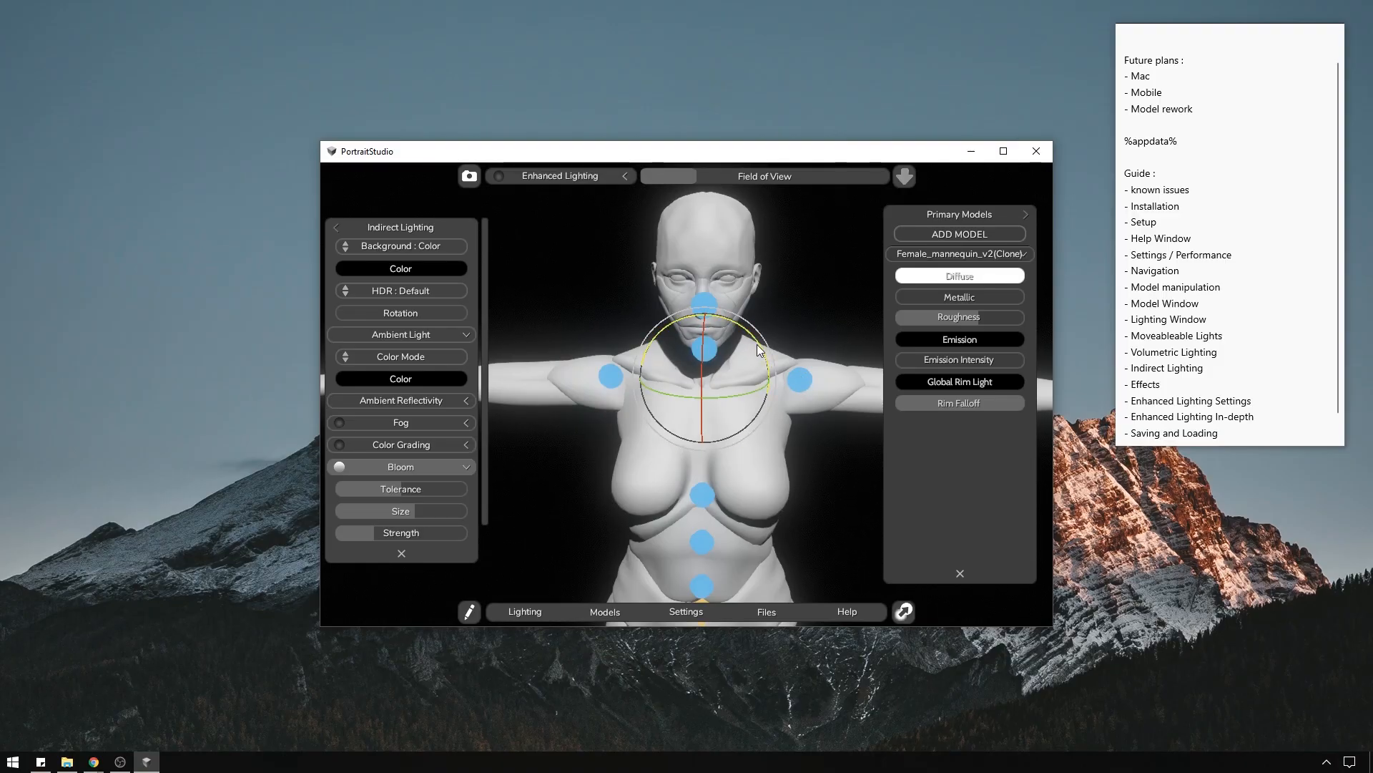
mouse_move(757, 345)
left_mouse_down()
mouse_move(719, 299)
mouse_move(761, 338)
mouse_move(754, 325)
left_mouse_up()
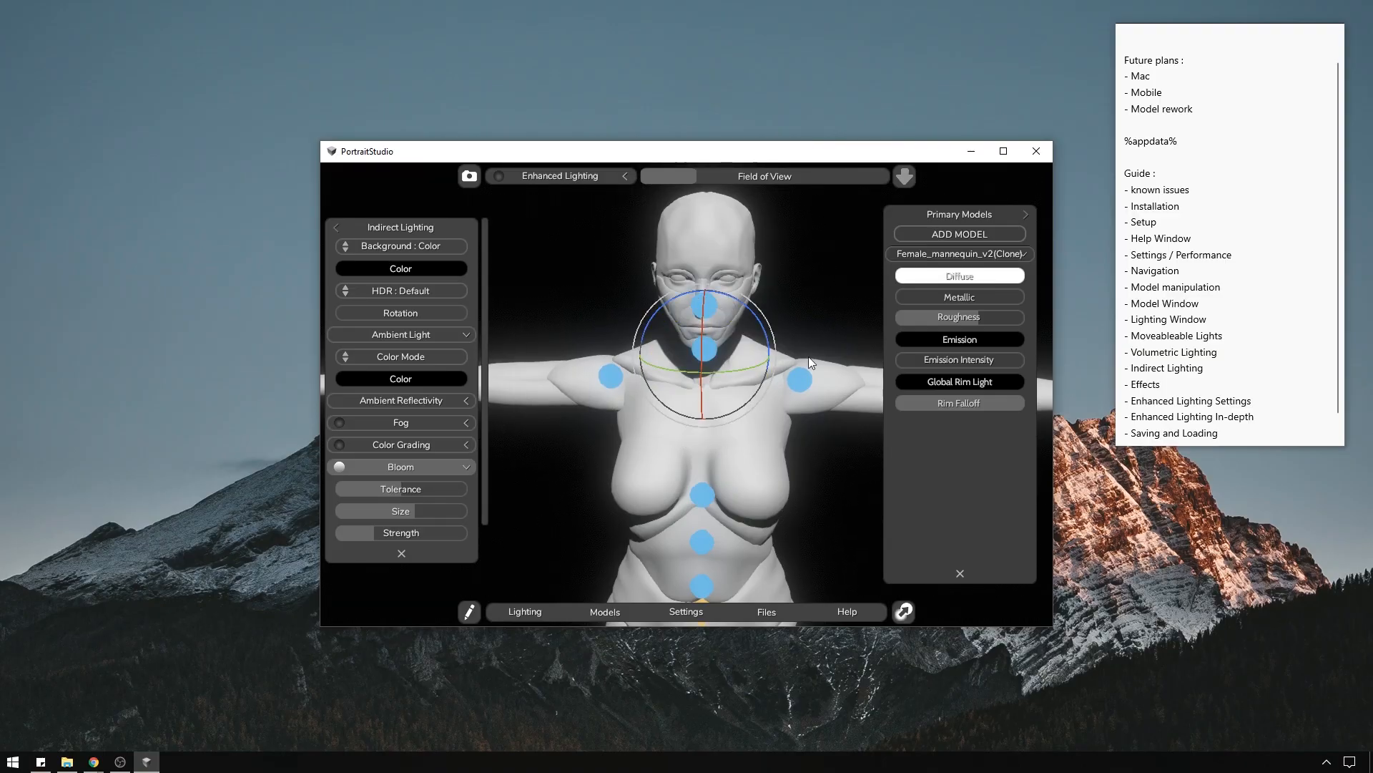
left_click(809, 381)
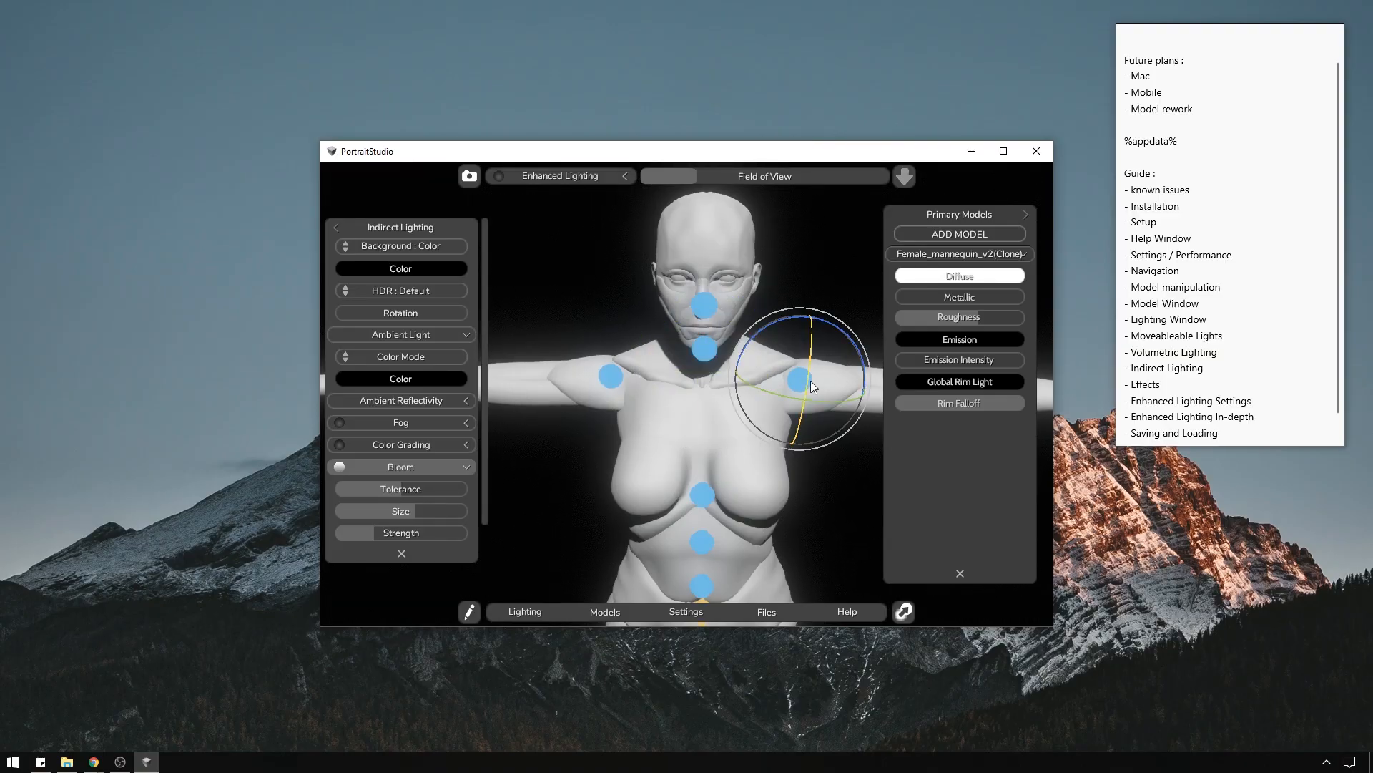
left_click(612, 381, "shift")
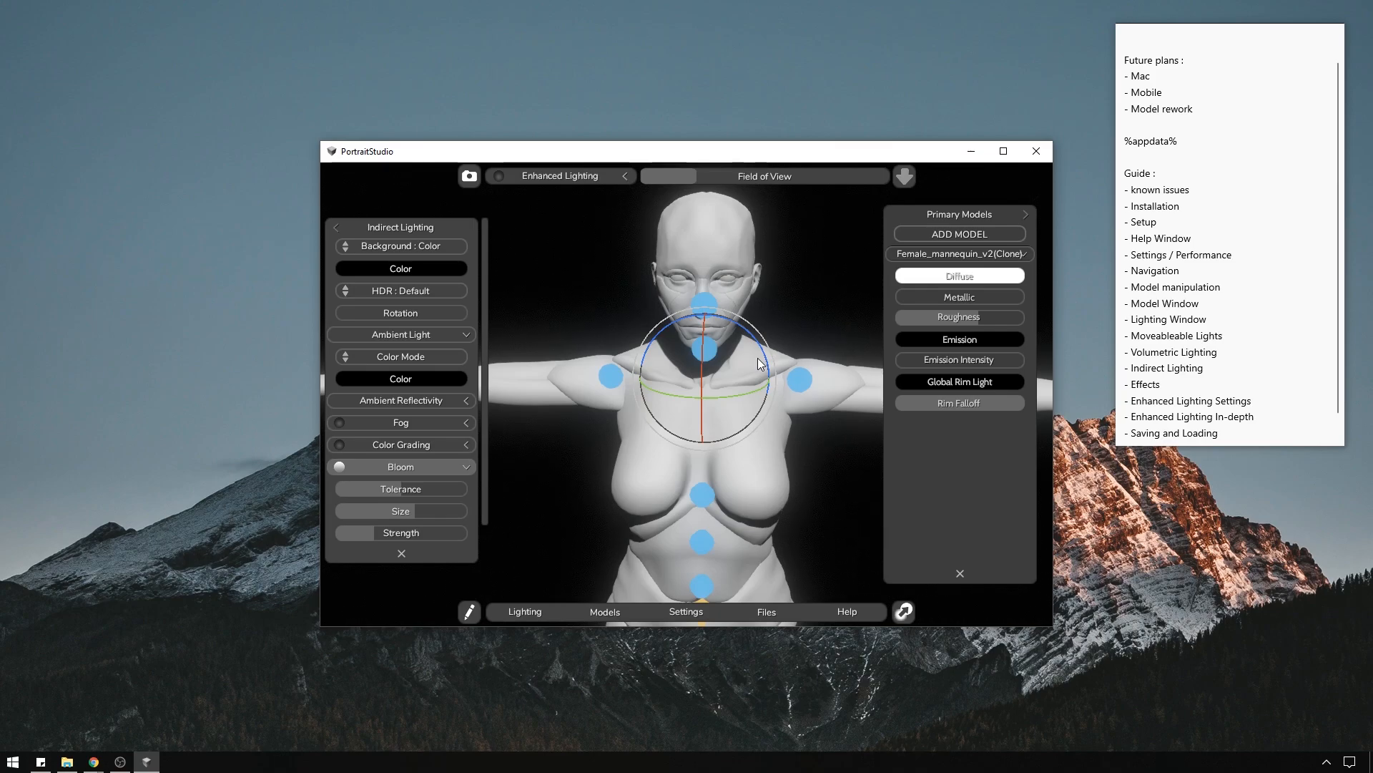
left_click(612, 378)
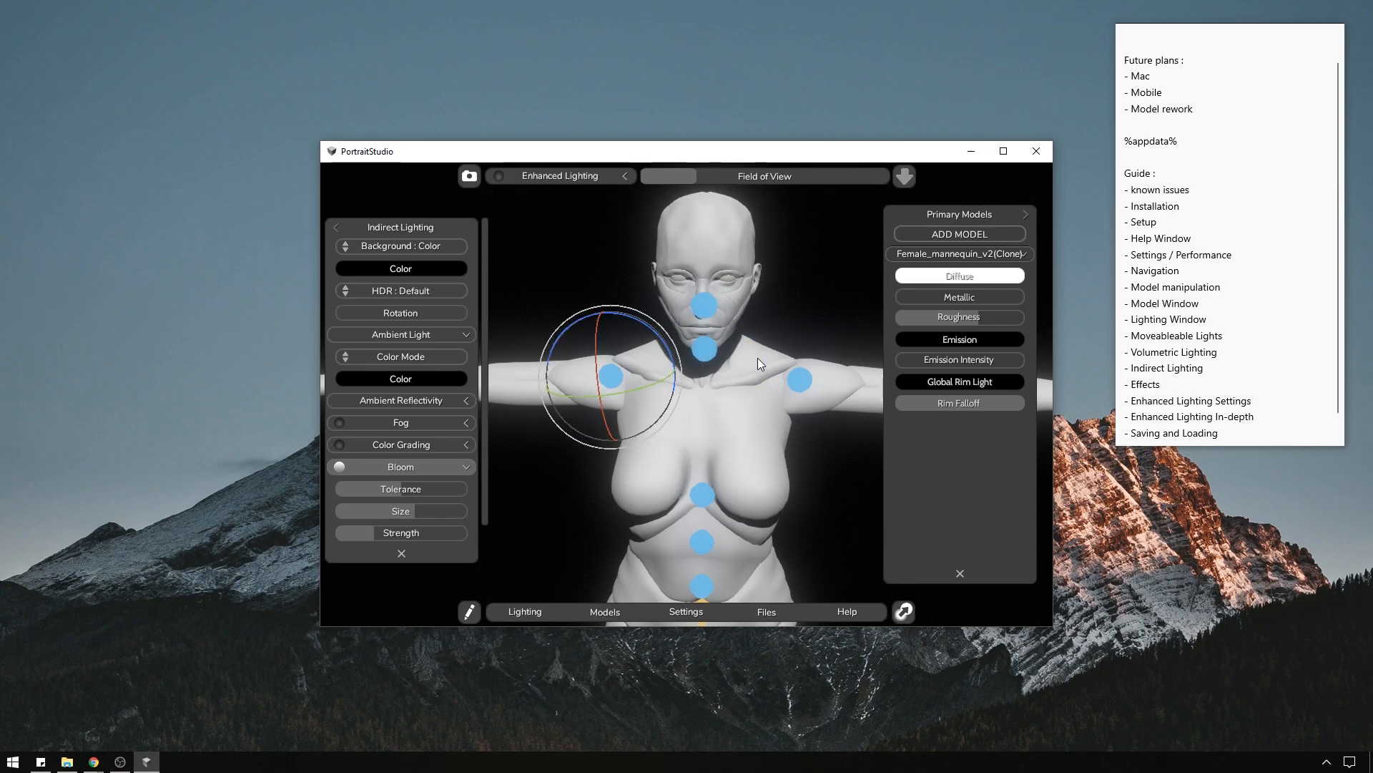
left_click_drag(647, 333, 368, 193)
Select both elbow joints together and rotate them so the forearms bend inward across the waist.
mouse_move(818, 299)
middle_mouse_down()
mouse_move(896, 298)
mouse_move(797, 294)
middle_mouse_up()
scroll(793, 290, "down", 5)
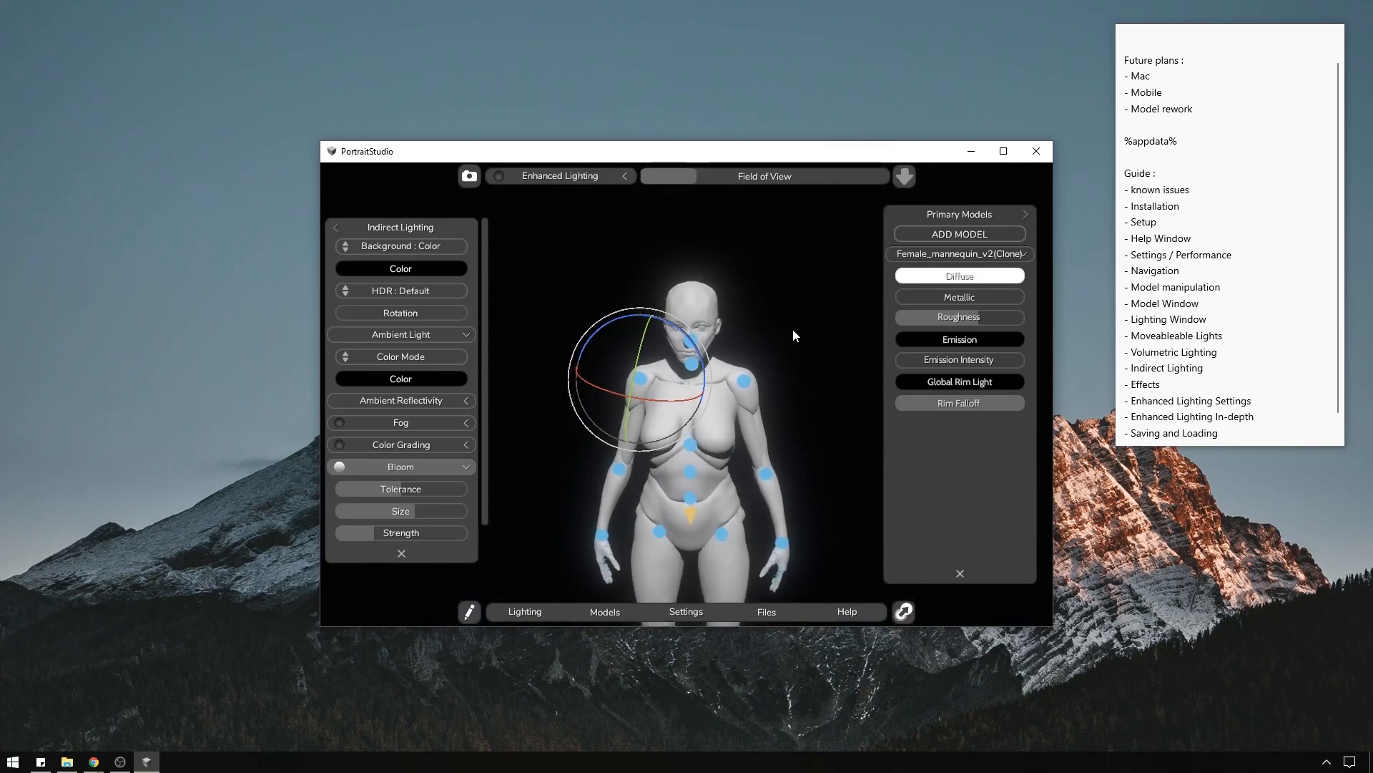
scroll(794, 331, "up", 5)
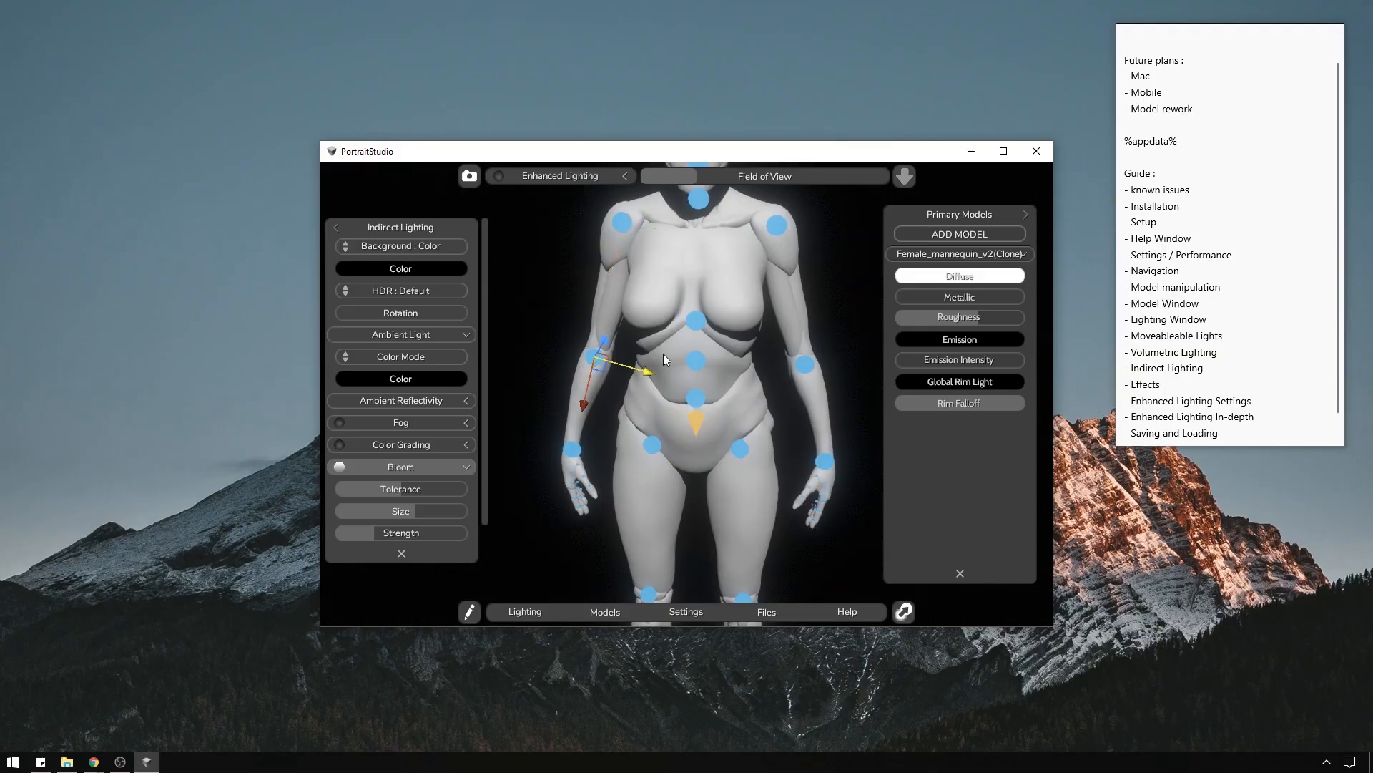
key("e")
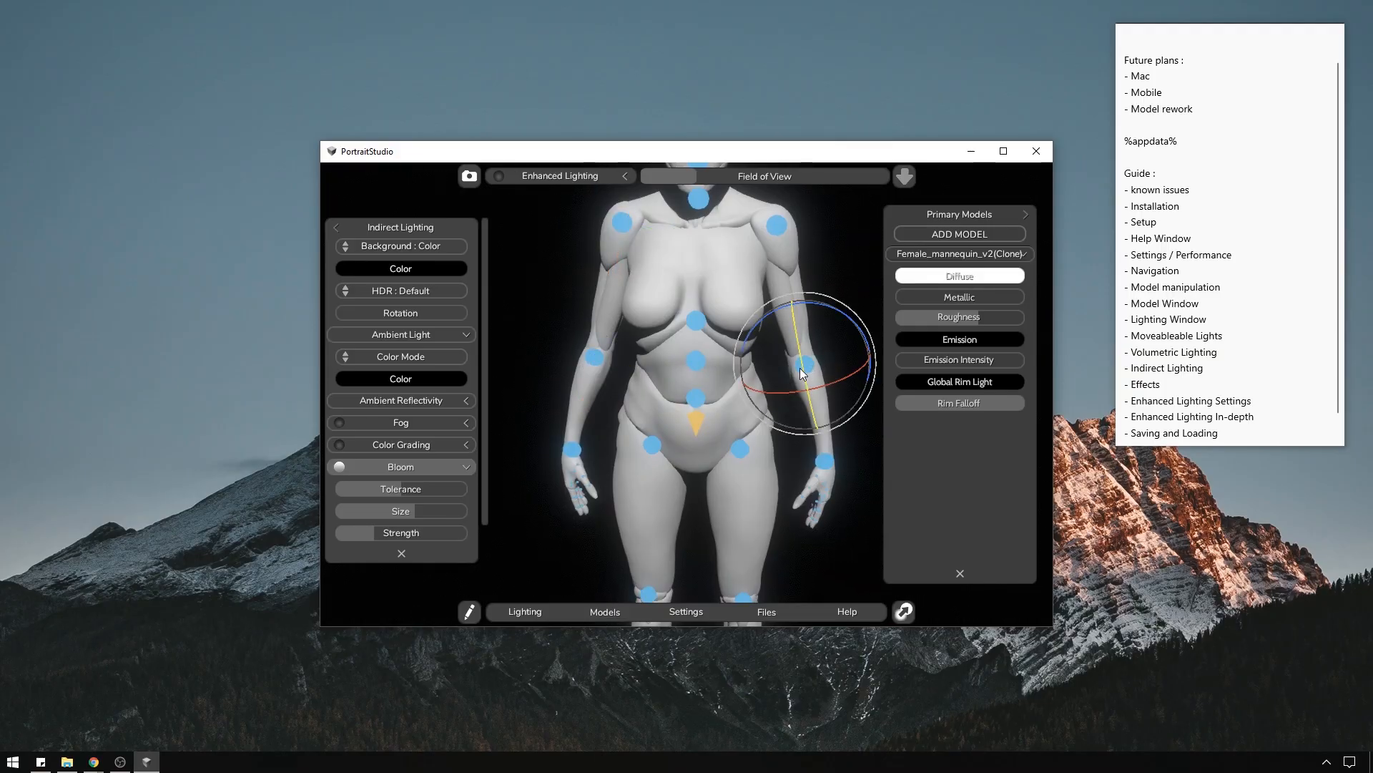
left_click_drag(801, 367, 836, 372)
left_click(836, 279)
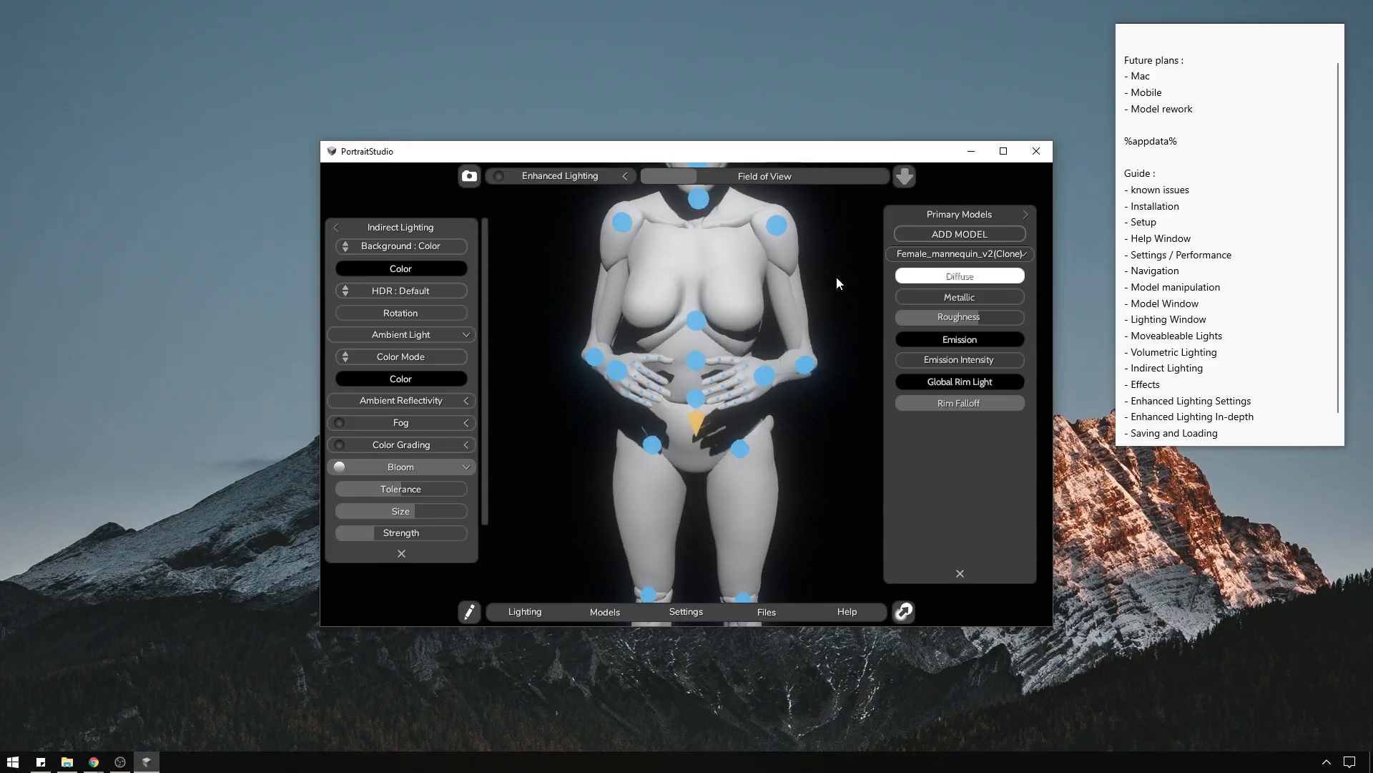
mouse_move(835, 276)
middle_mouse_down()
mouse_move(886, 287)
mouse_move(843, 292)
middle_mouse_up()
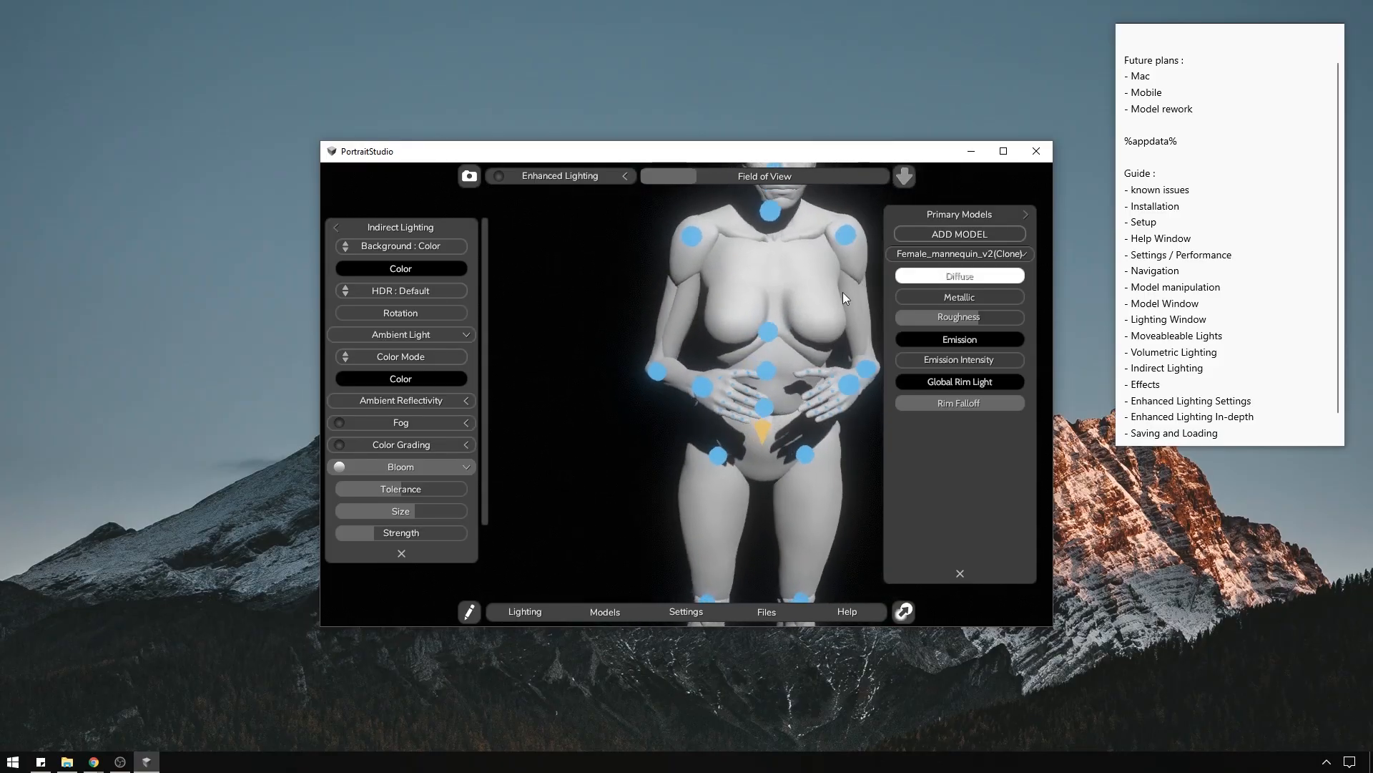
left_click(763, 431)
middle_click_drag(813, 280, 874, 328)
left_click(874, 328)
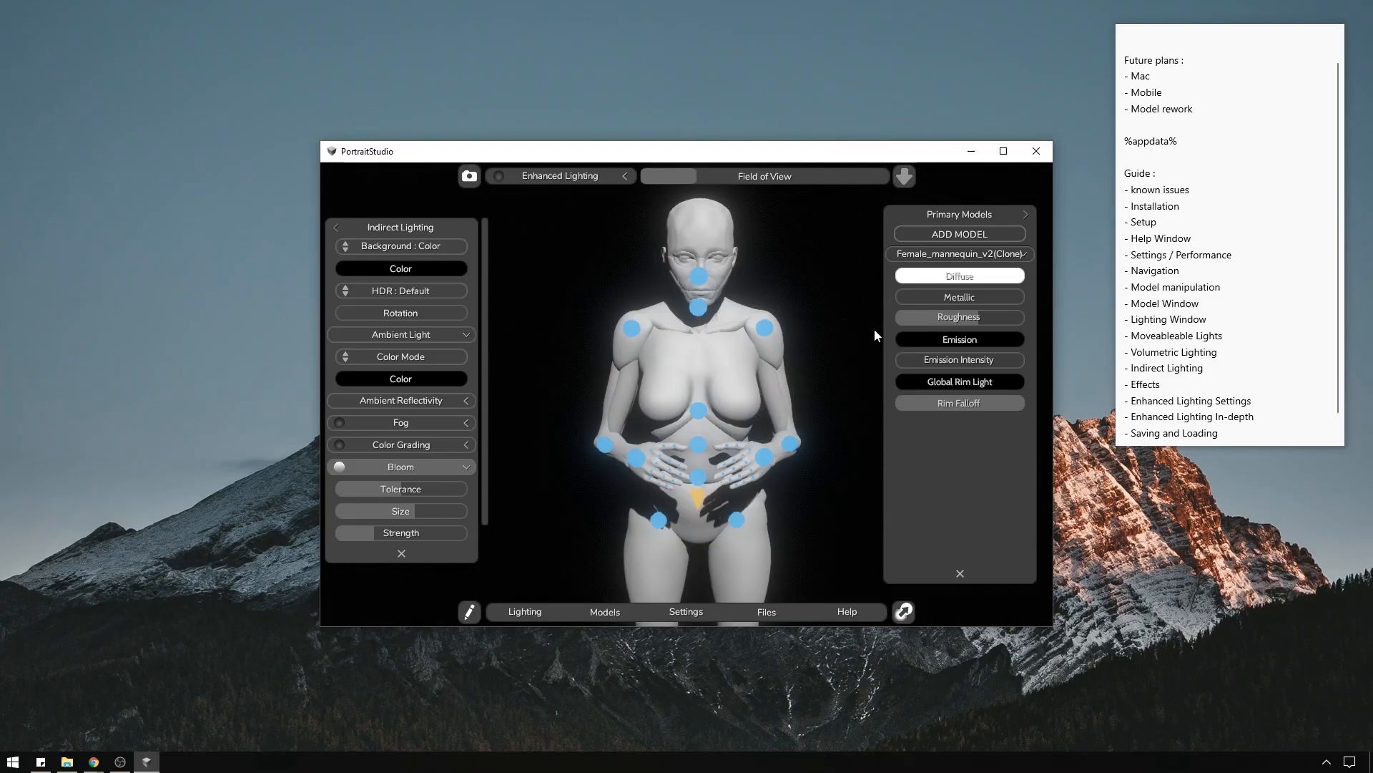
Add the brown ground surface from the Environment Models list to the scene.
left_click(1027, 215)
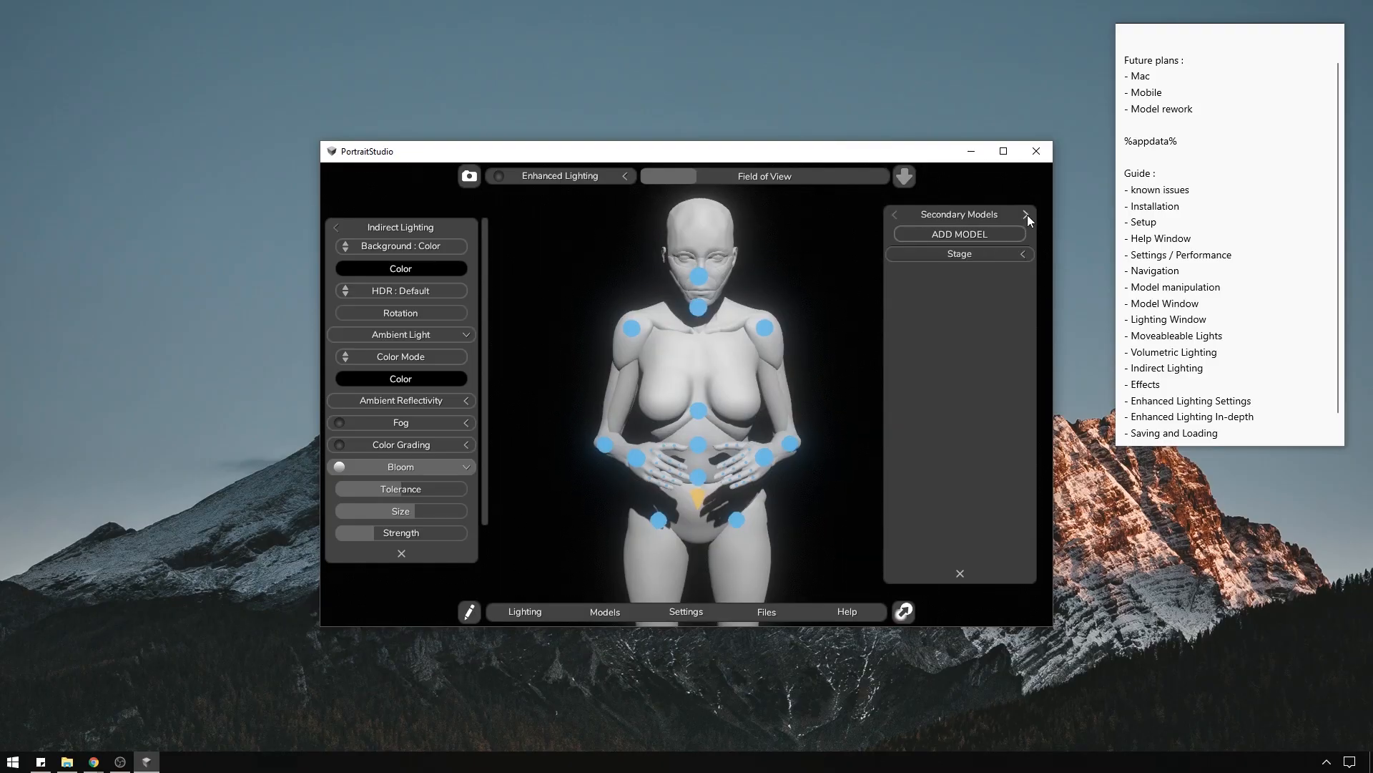
left_click(977, 235)
left_click(980, 238)
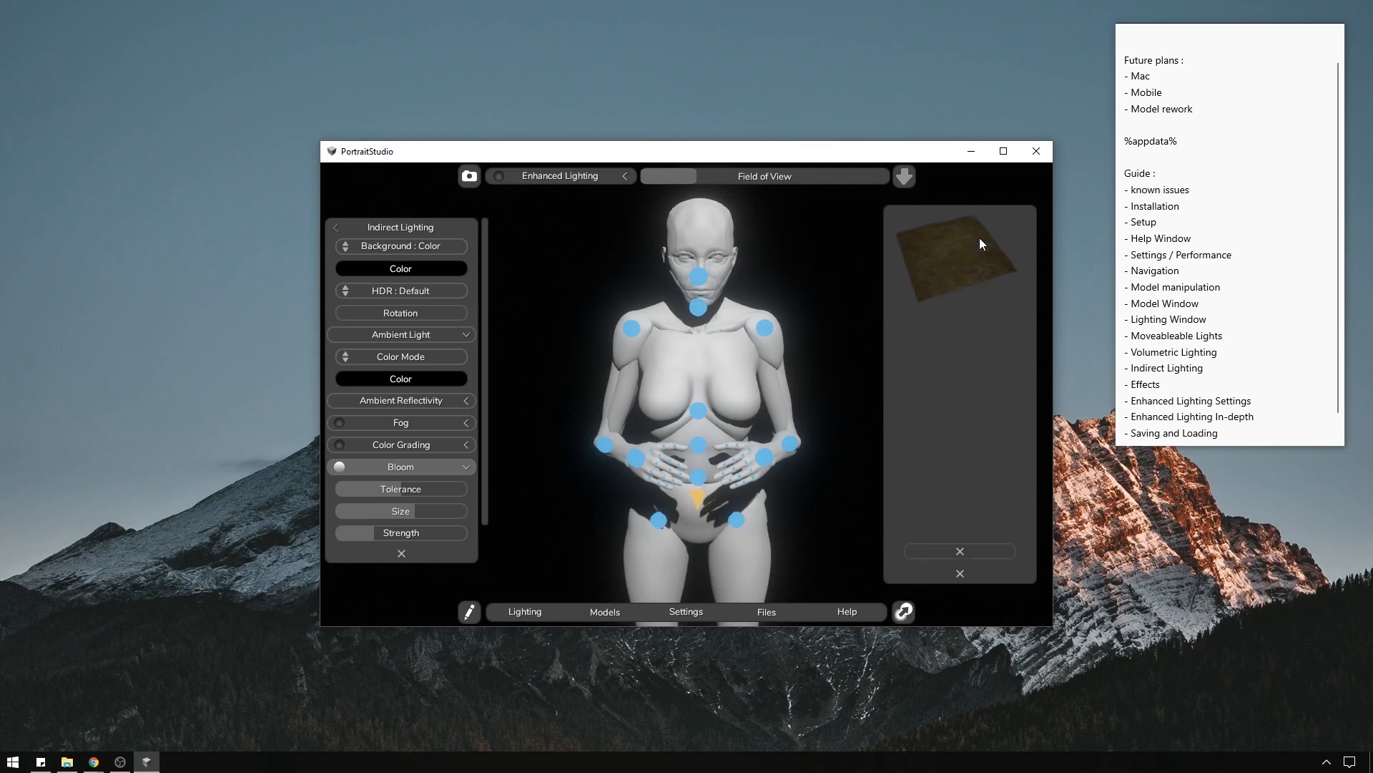
left_click(972, 248)
Move the ground surface straight down to the level of the mannequin's feet.
key("w")
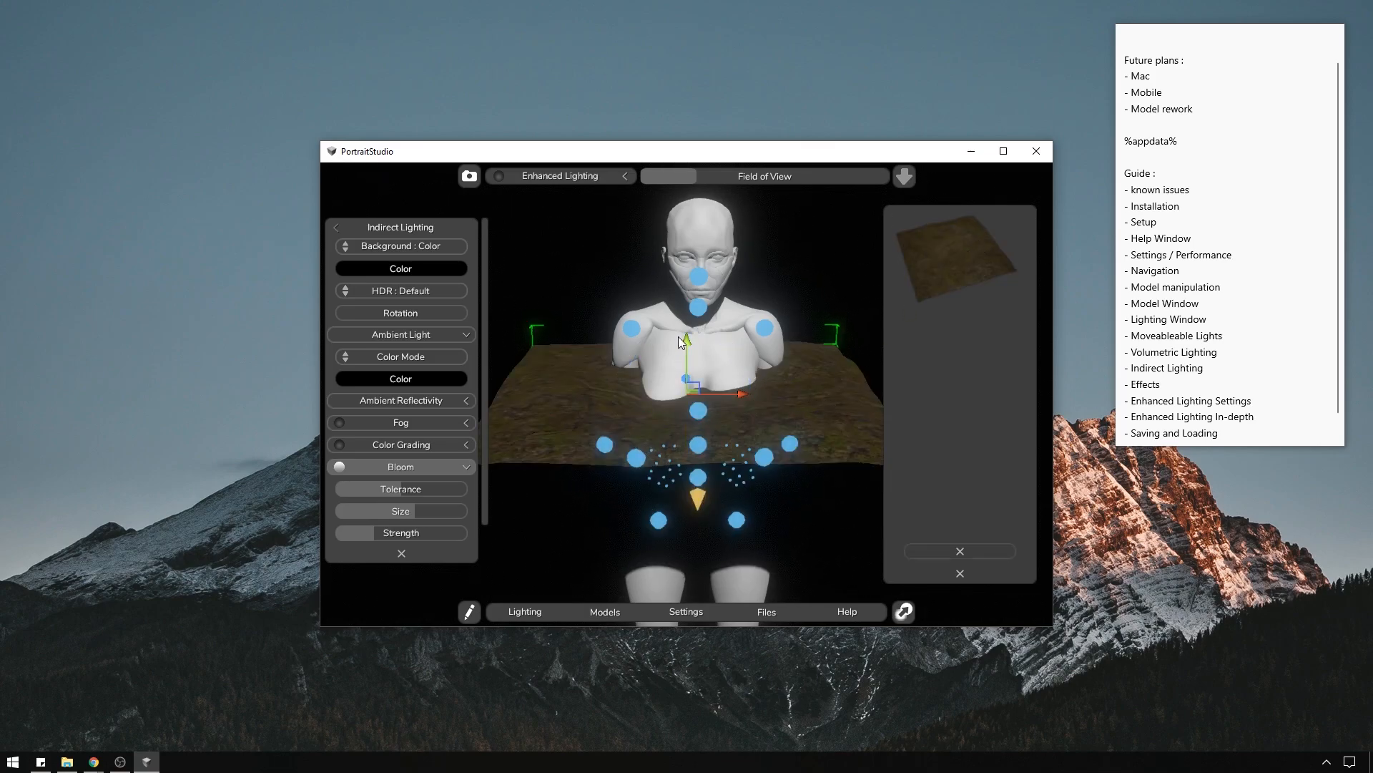
left_click_drag(684, 338, 690, 705)
key("f")
left_click_drag(688, 345, 689, 391)
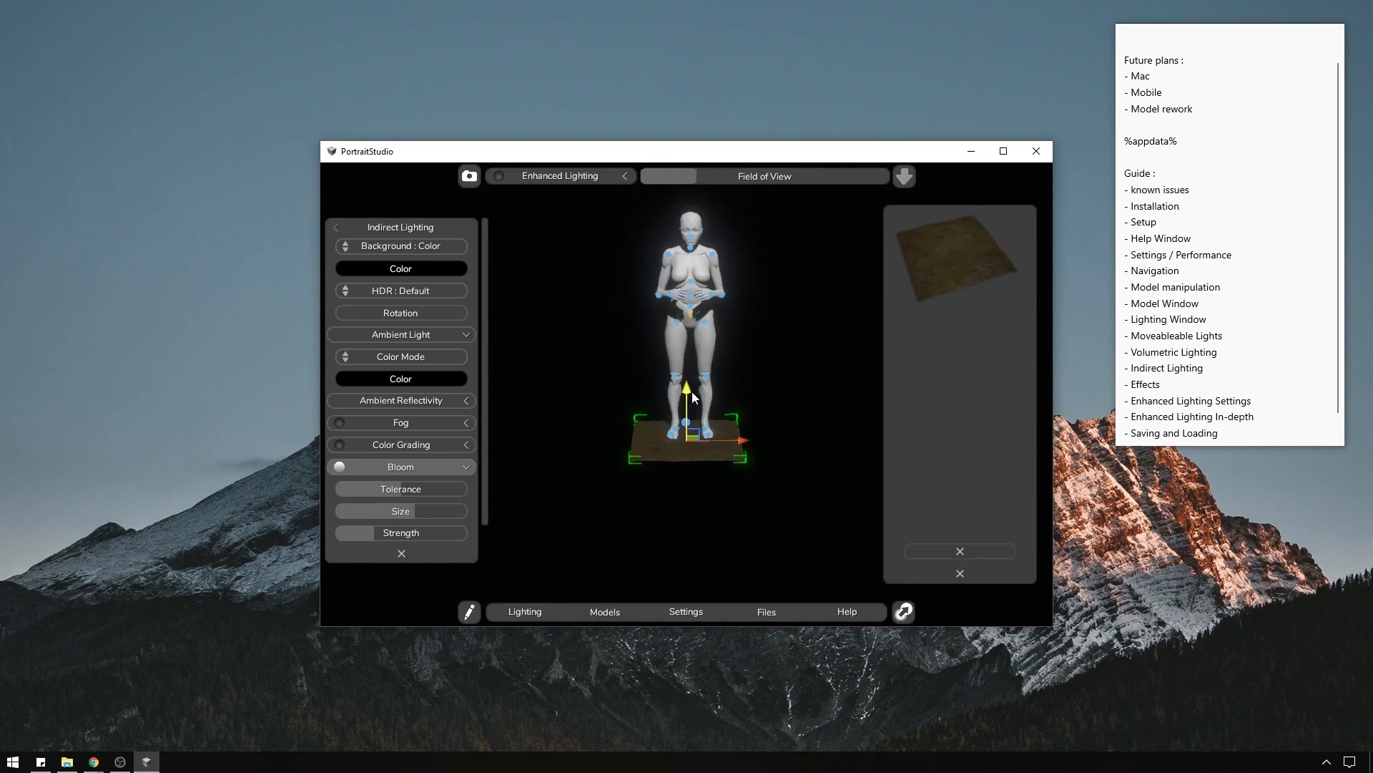
Scale the ground surface up uniformly to fill the scene and lower it slightly beneath the mannequin's feet.
key("r")
left_click_drag(693, 440, 839, 369)
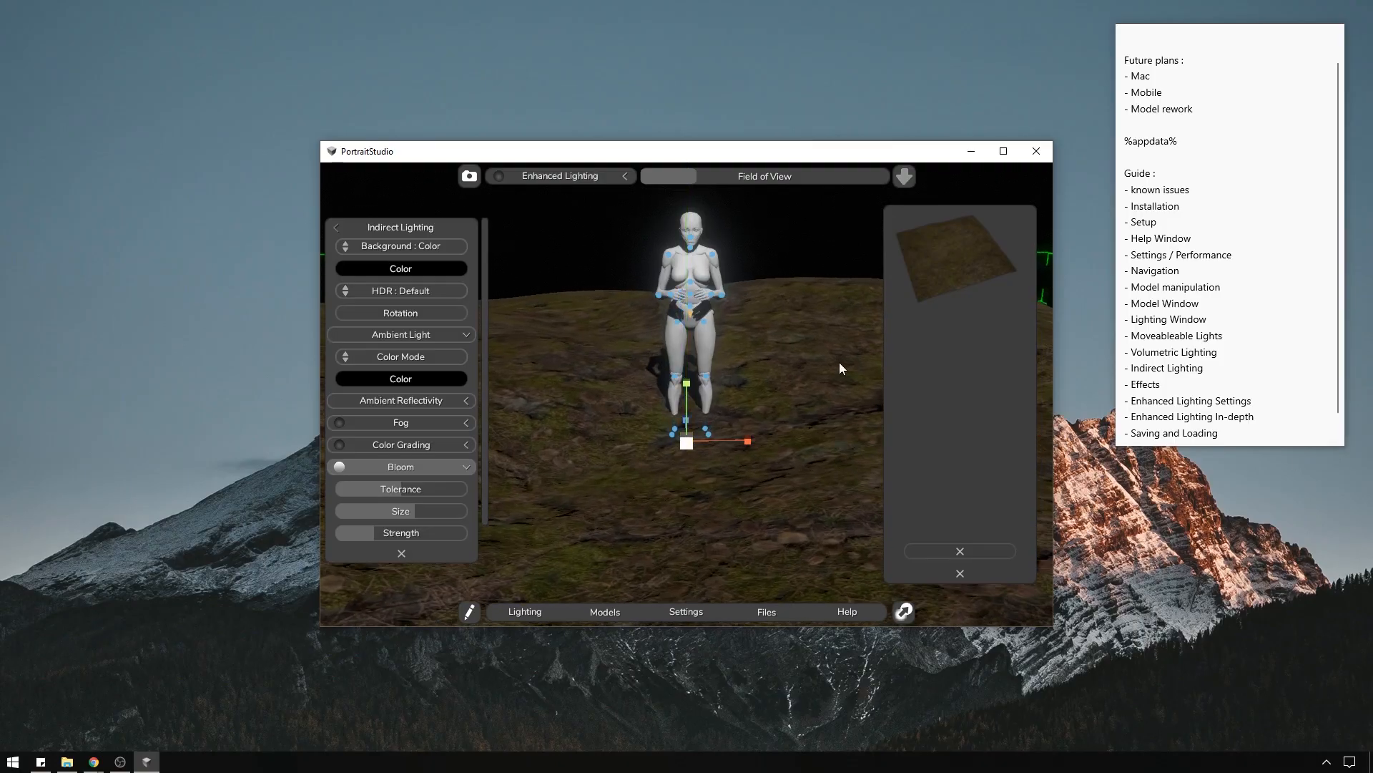
left_click_drag(690, 390, 693, 411)
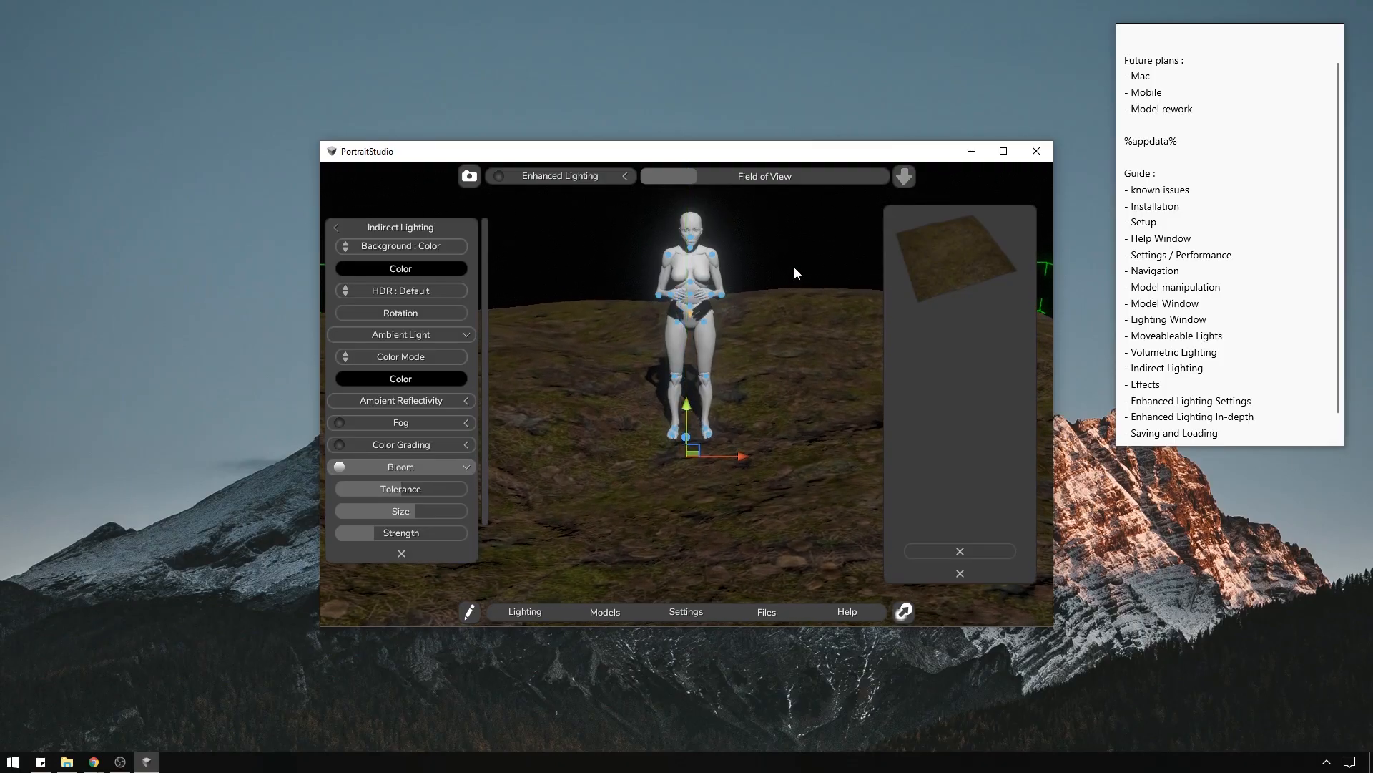
left_click(795, 268)
key("w")
View the mannequin on the ground from higher up and close the list of available environment models.
right_click_drag(794, 266, 787, 359)
key("s")
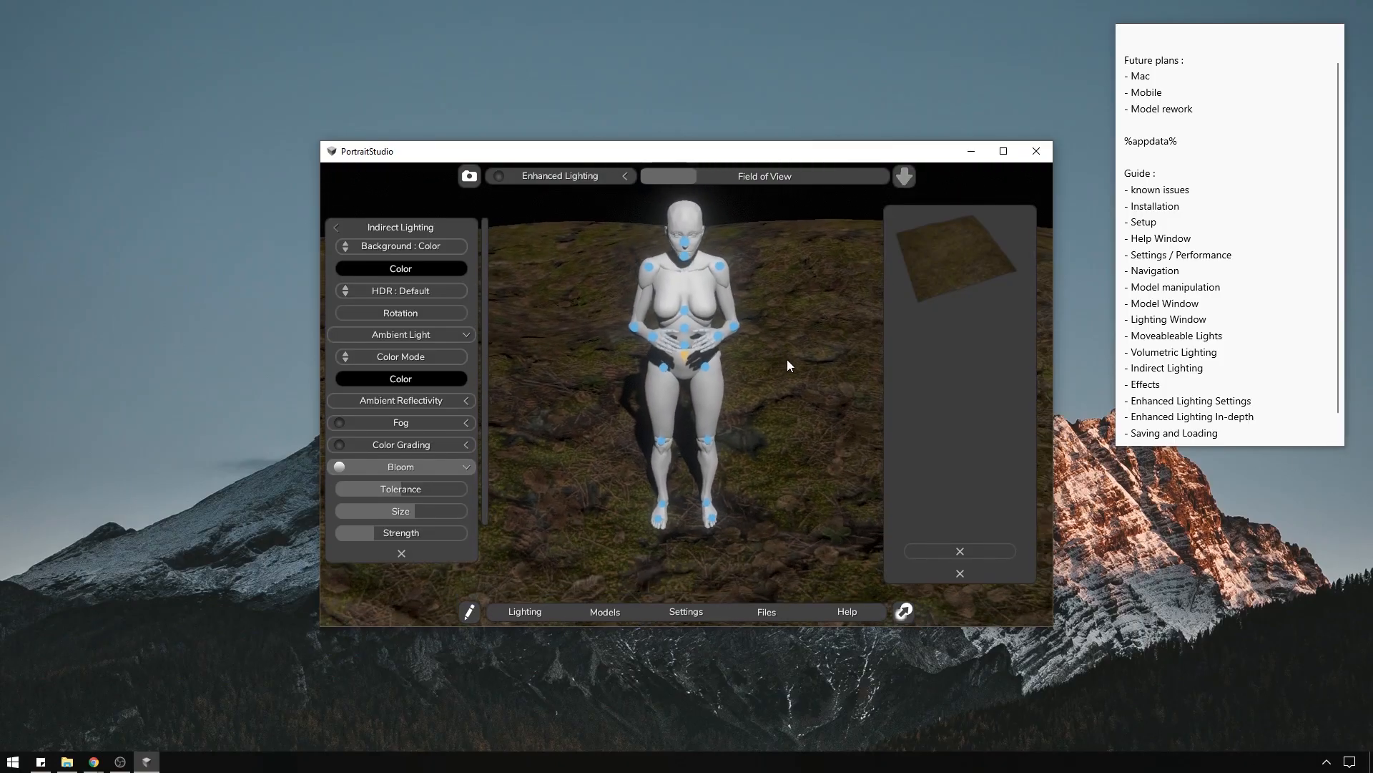
left_click(961, 551)
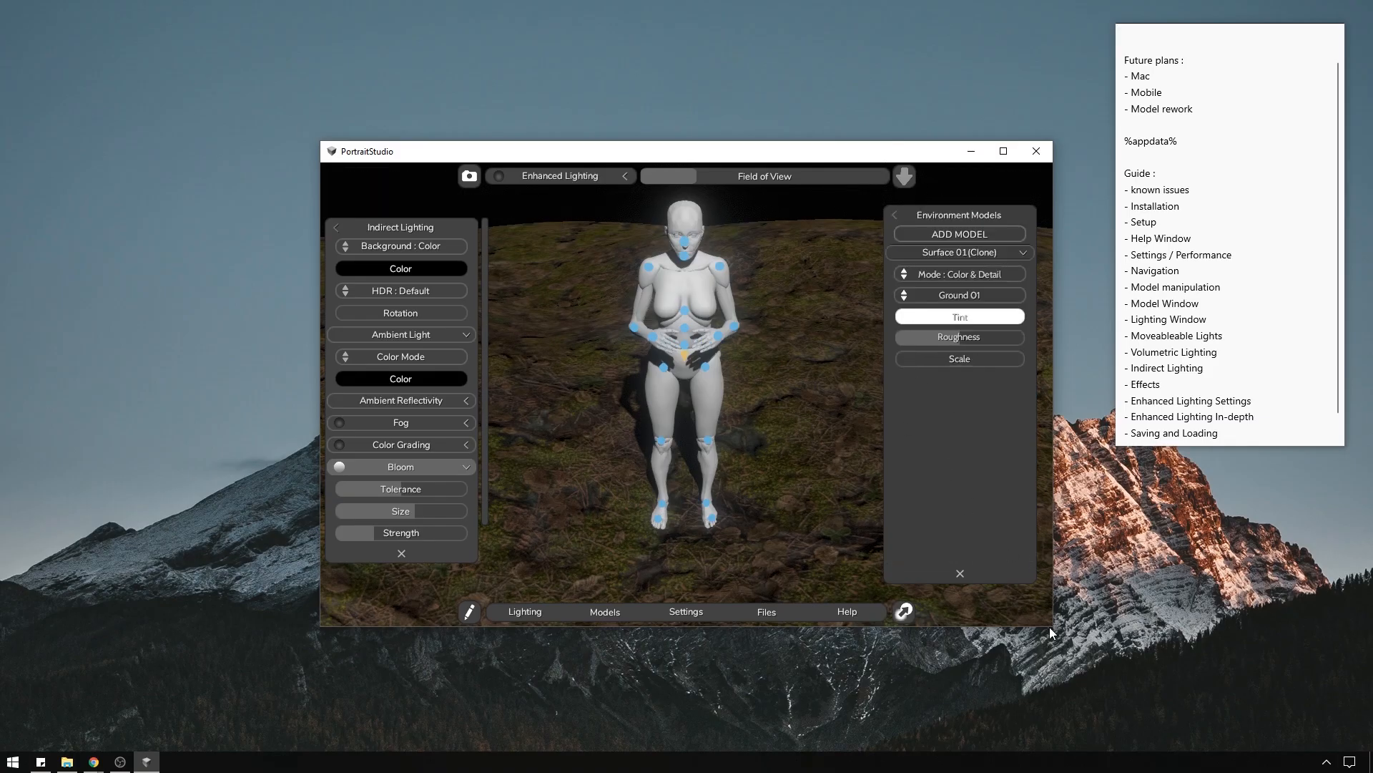
Enlarge the program window slightly, then raise the ground surface's texture Scale and set its Roughness to maximum.
left_click_drag(1053, 627, 1060, 637)
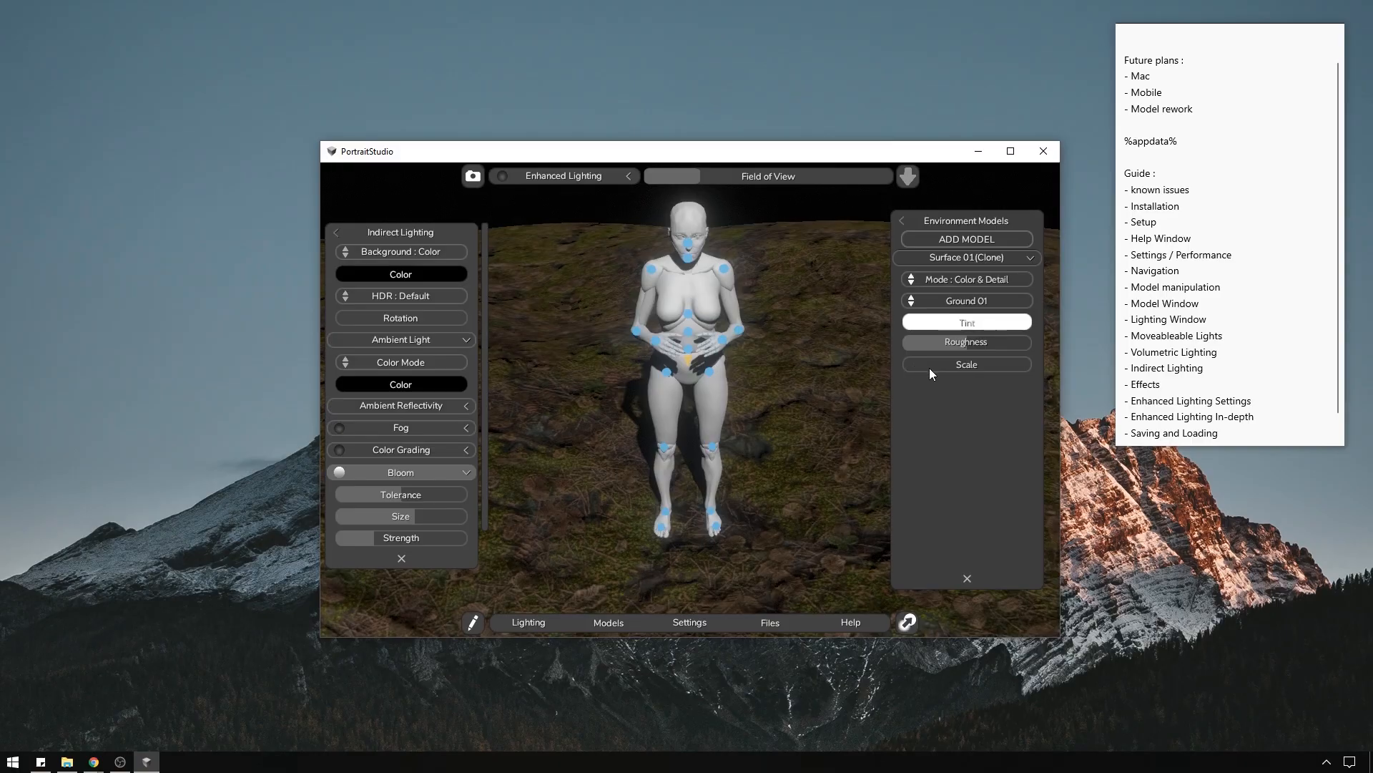
mouse_move(930, 368)
left_mouse_down()
mouse_move(1032, 381)
mouse_move(942, 370)
left_mouse_up()
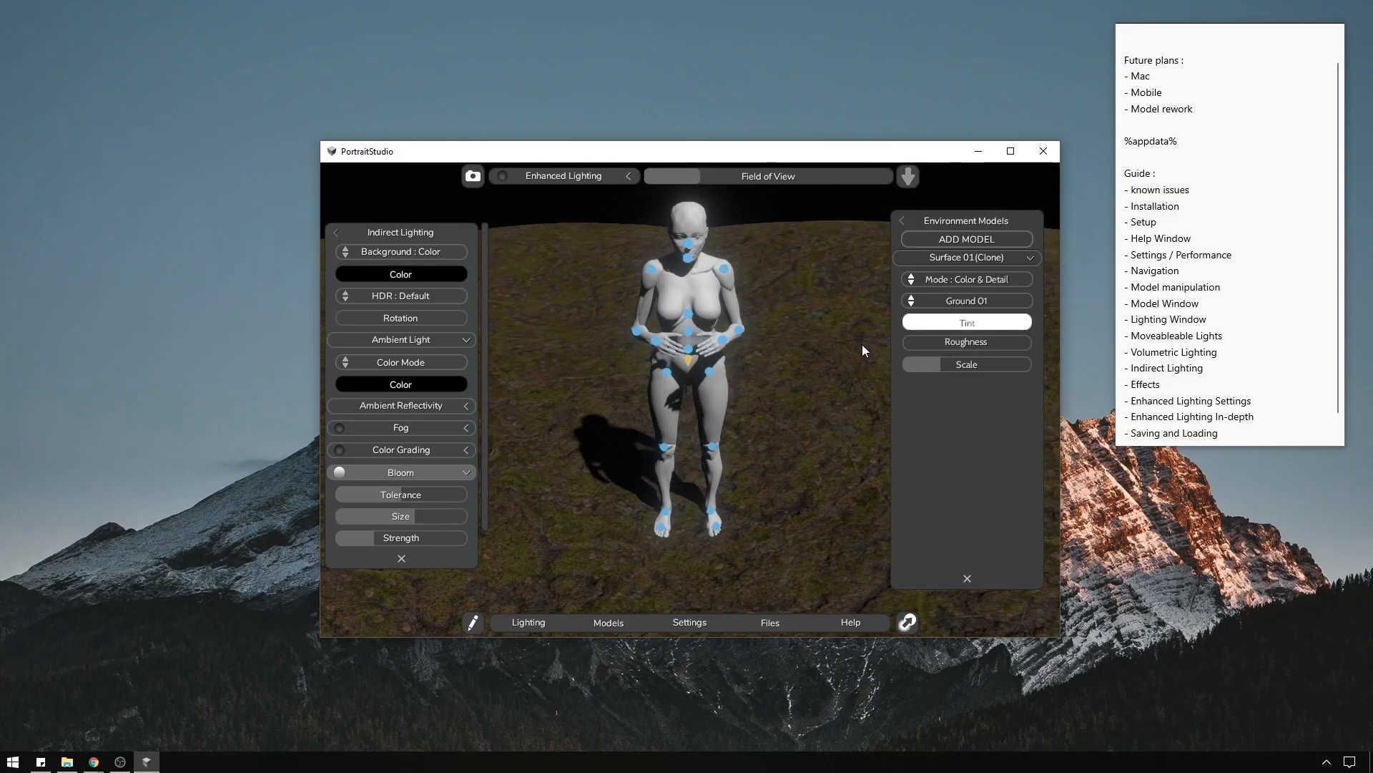
mouse_move(791, 338)
left_mouse_down()
mouse_move(775, 294)
mouse_move(771, 395)
mouse_move(762, 343)
left_mouse_up()
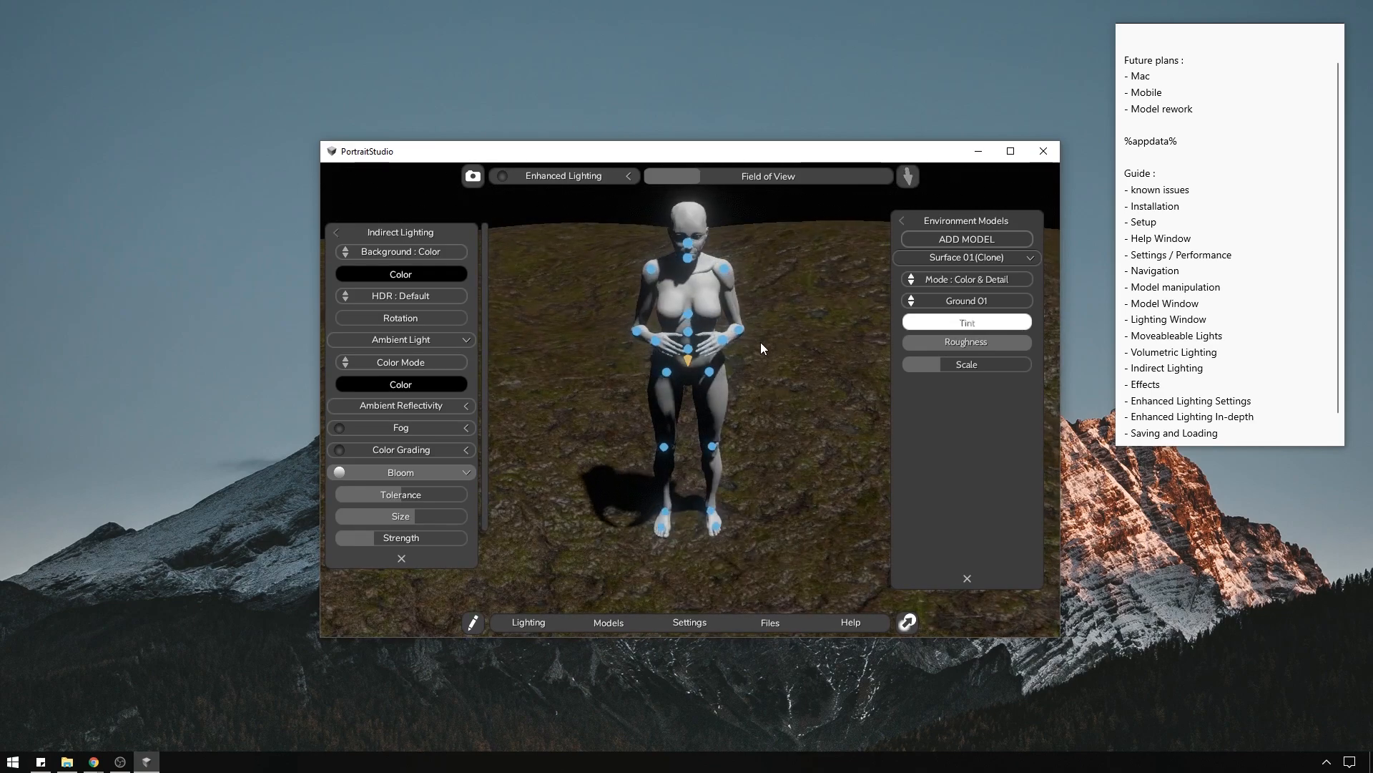
Give the ground surface the Ground 10 texture in Detail Only mode with a blue-grey tint.
left_click(992, 299)
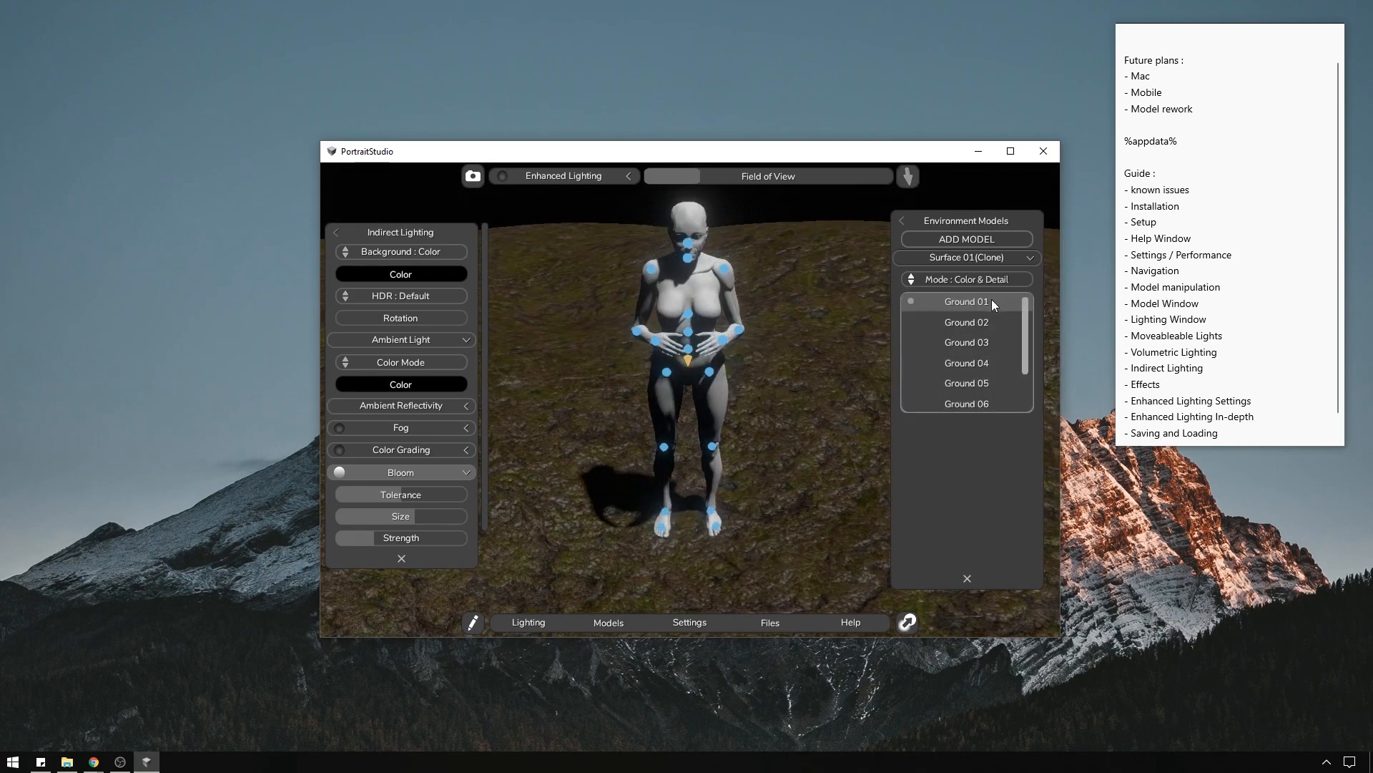
left_click(1004, 279)
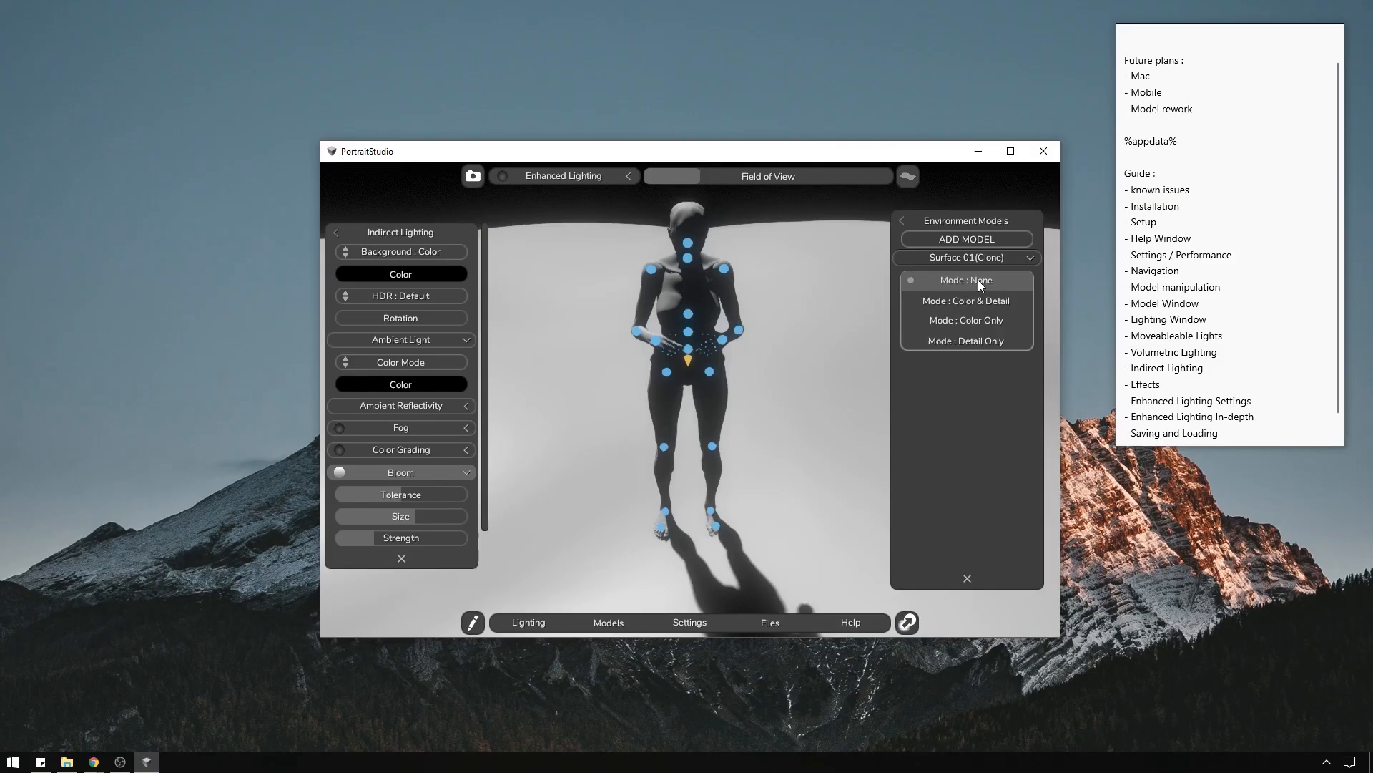
left_click(1000, 347)
left_click(969, 323)
left_click_drag(811, 367, 745, 395)
left_click(812, 305)
left_click(819, 500)
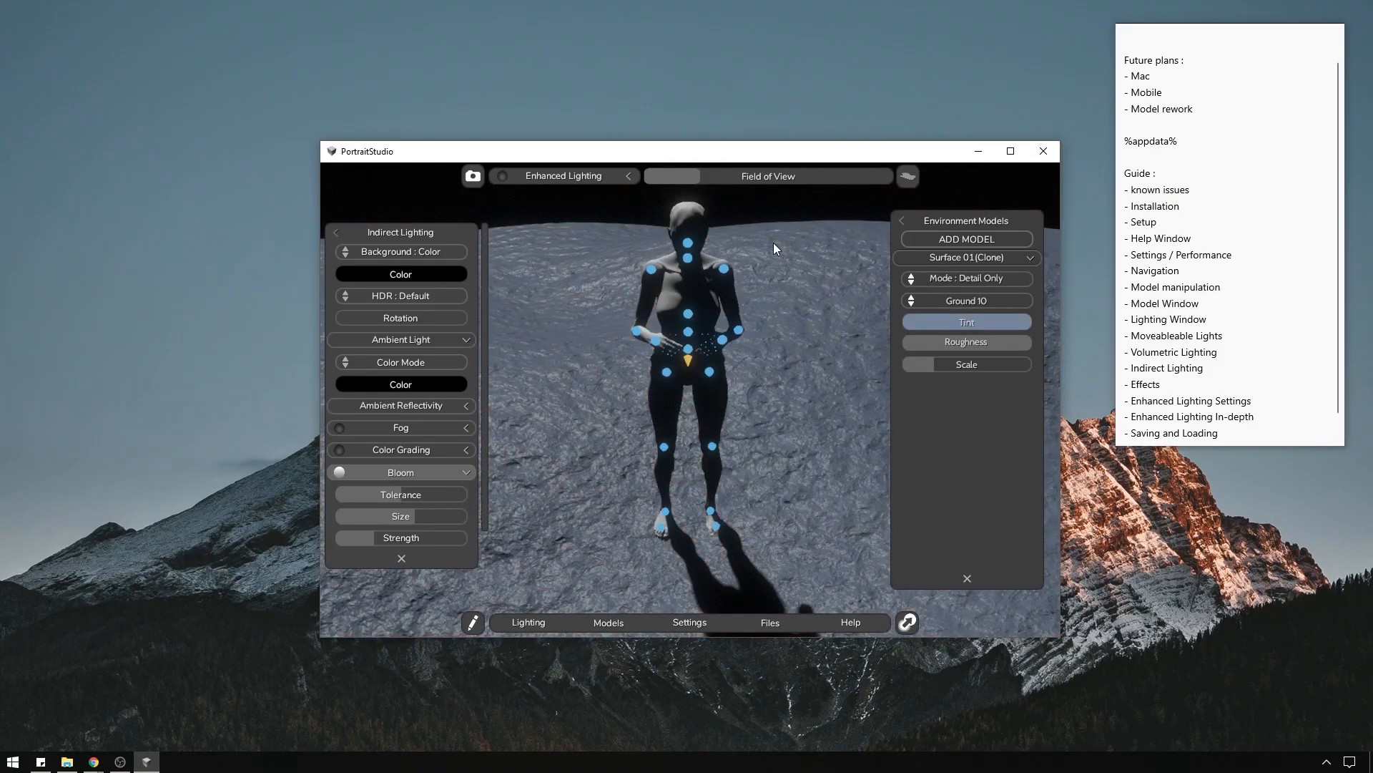
Select the mannequin's root joint and center the view on it.
middle_click_drag(767, 212, 742, 237)
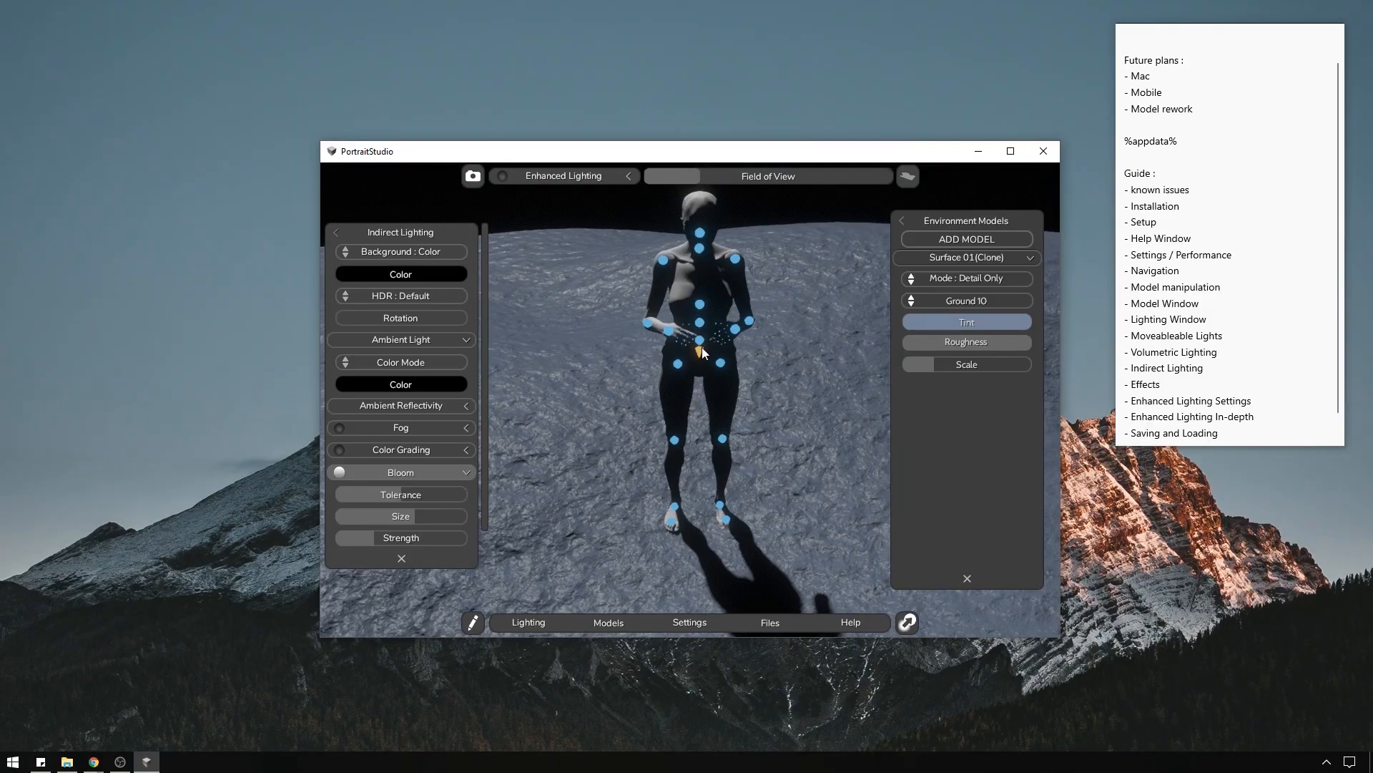
left_click(702, 348)
key("f")
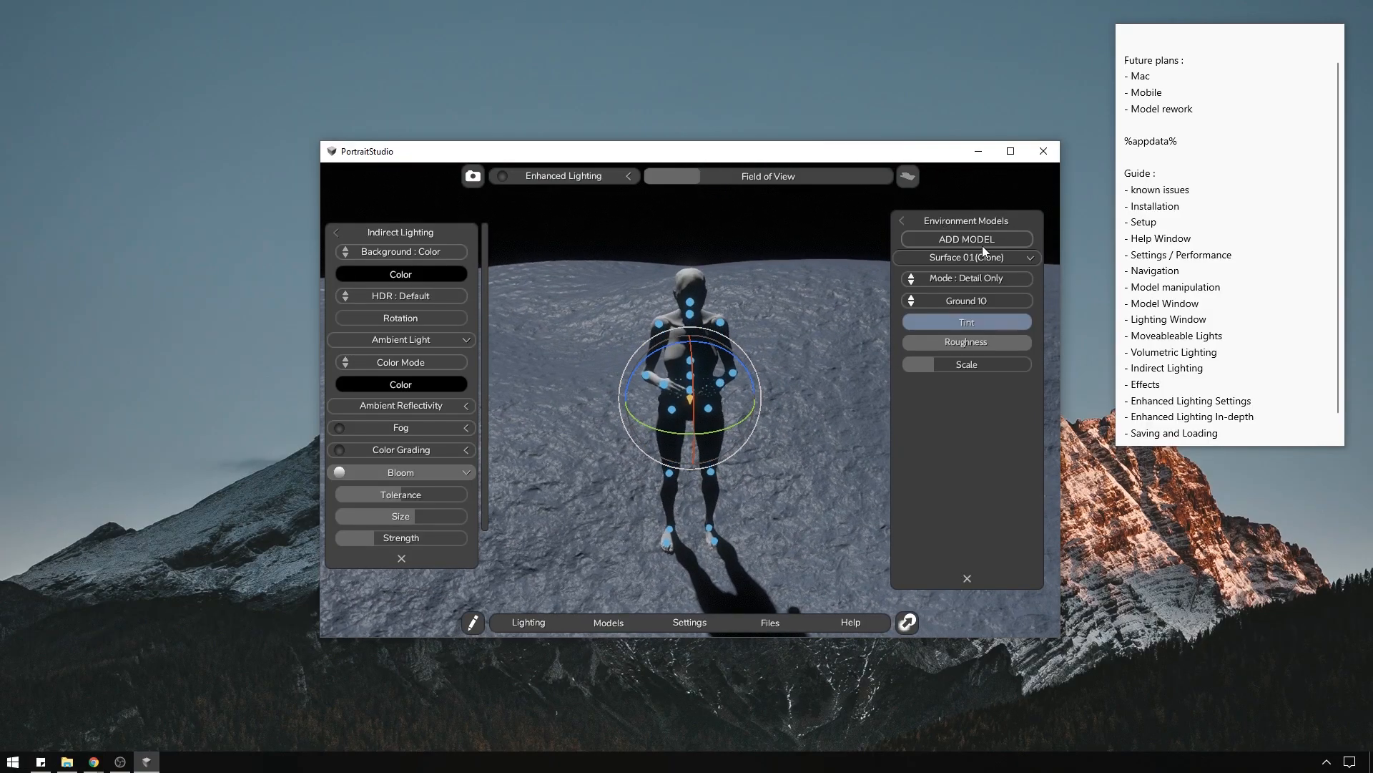
Browse the available environment models, close the list without adding one, and view the mannequin closer up.
left_click(981, 242)
left_click(983, 279)
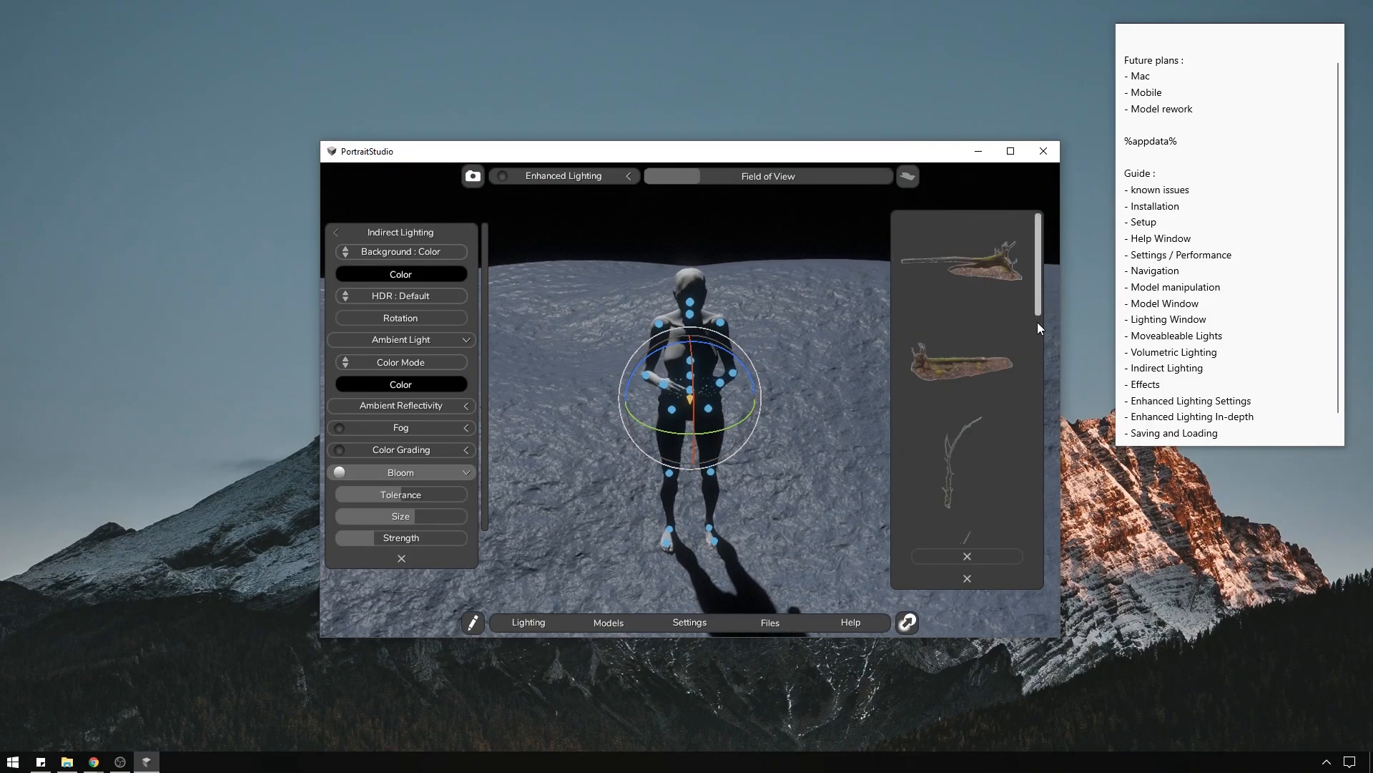
scroll(1038, 401, "down", 5)
scroll(1038, 419, "up", 5)
left_click(1011, 556)
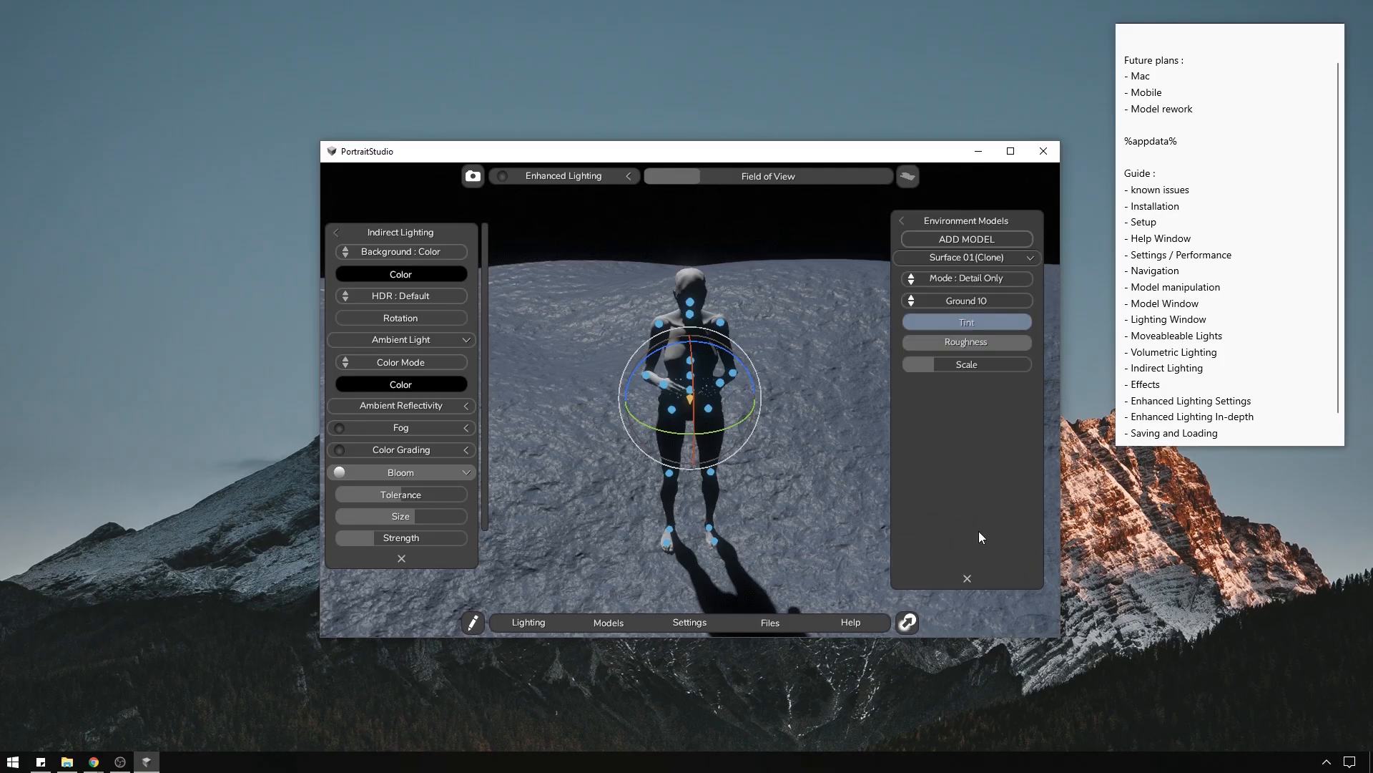
left_click(792, 222)
middle_click_drag(764, 216, 730, 203)
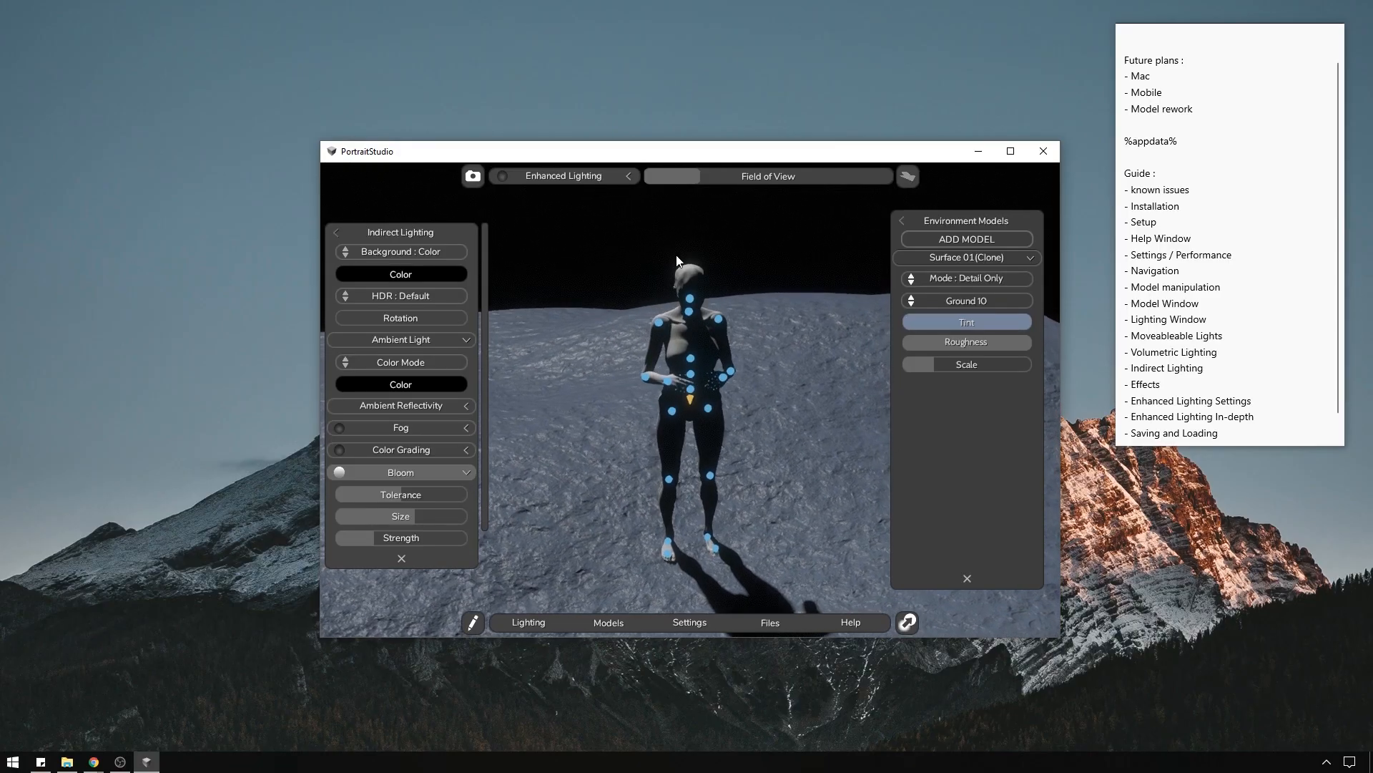
scroll(721, 246, "up", 3)
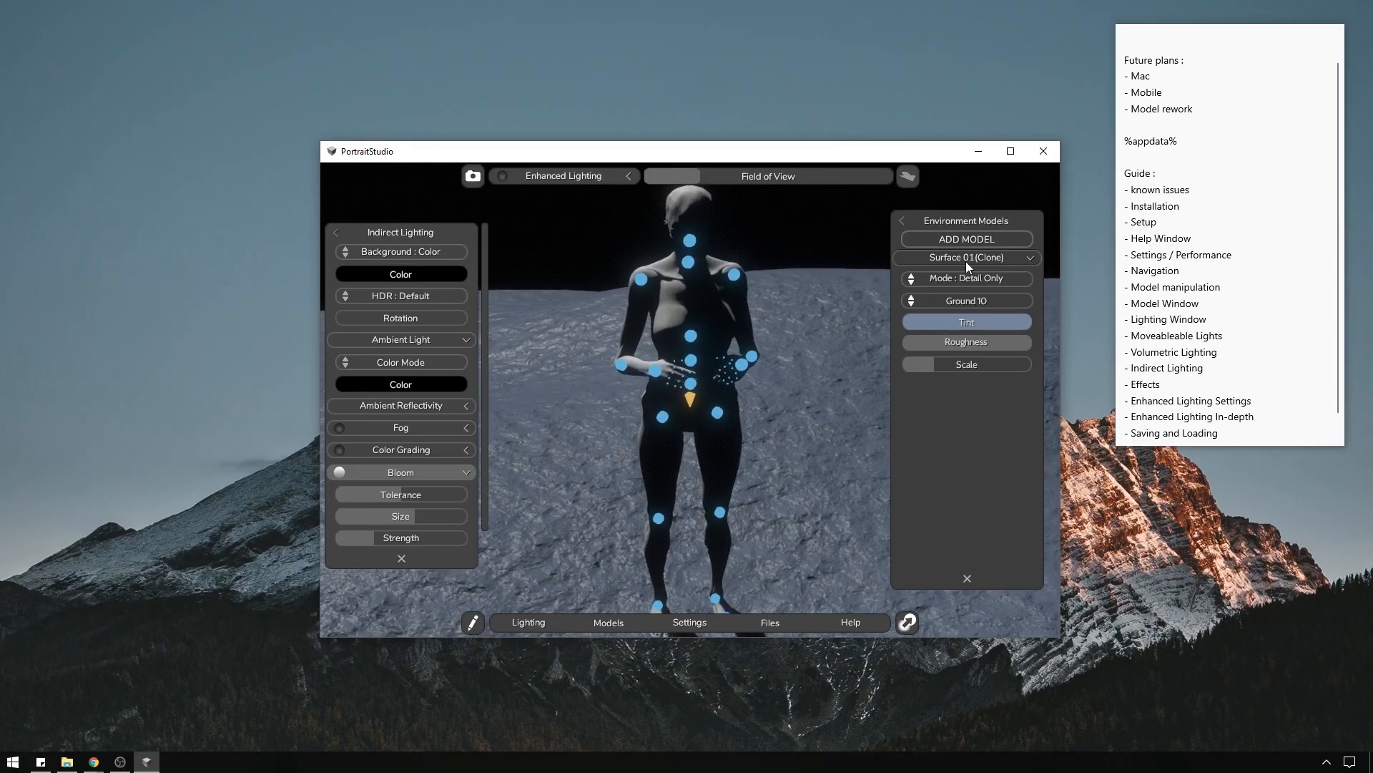
Hide the joints of the female mannequin listed under Primary Models.
left_click(903, 221)
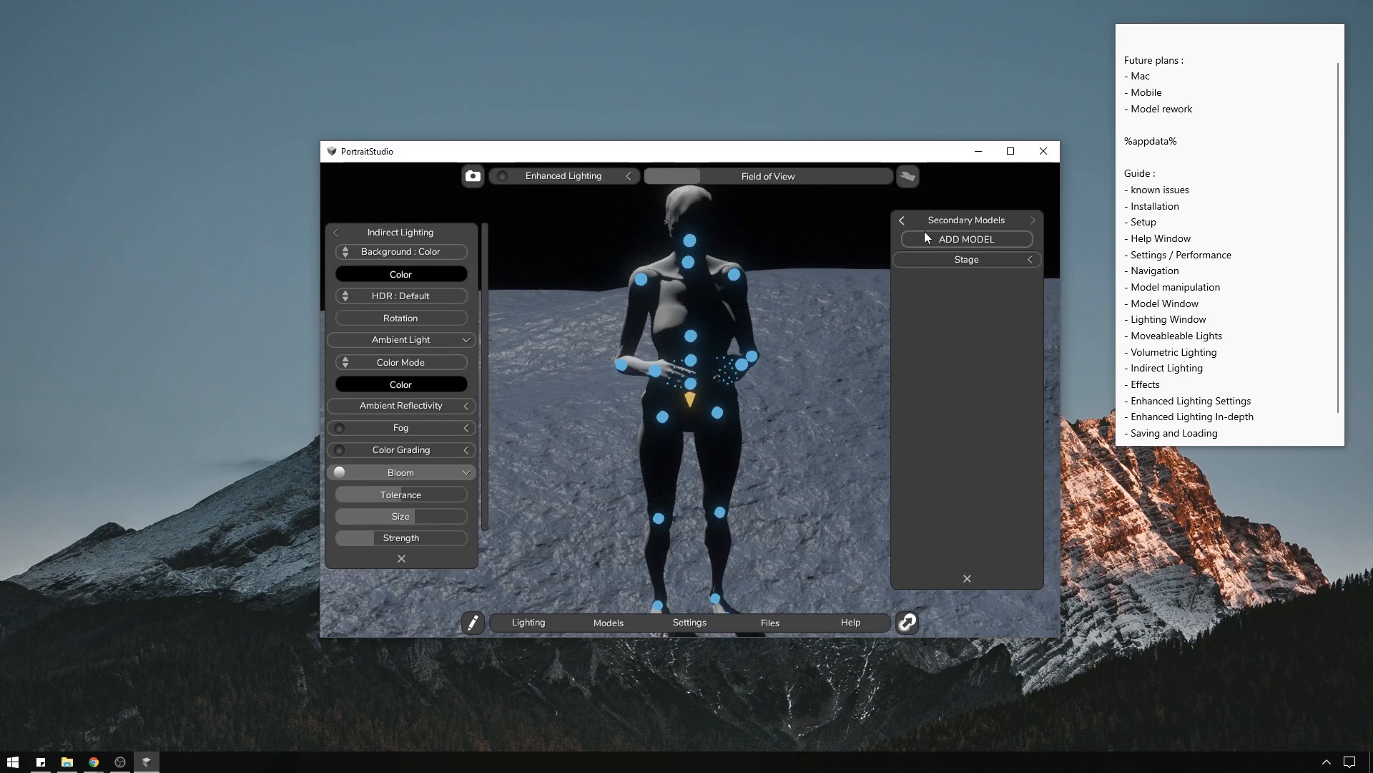
left_click(906, 221)
right_click(968, 259)
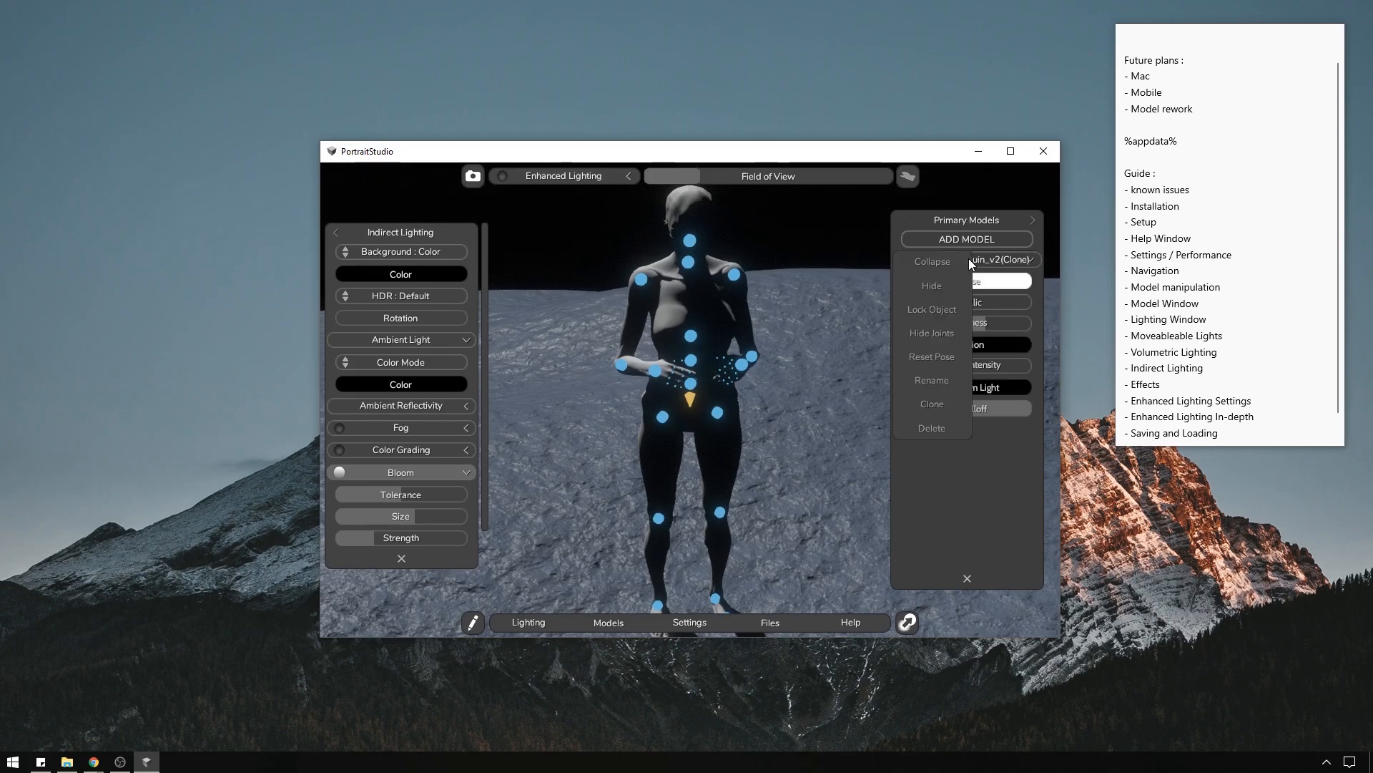
left_click(931, 335)
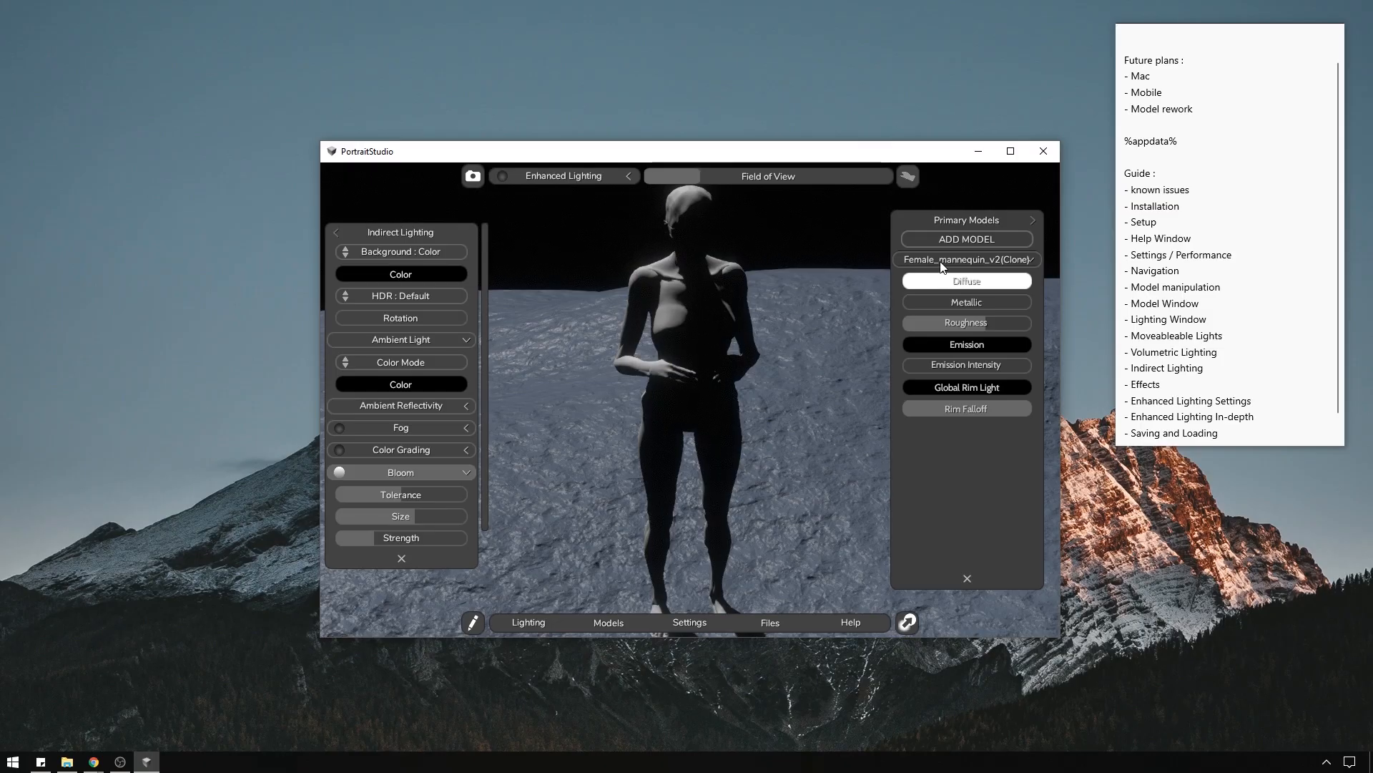
Show the mannequin's joints, hide them again, and view the bare model from the front.
right_click(942, 266)
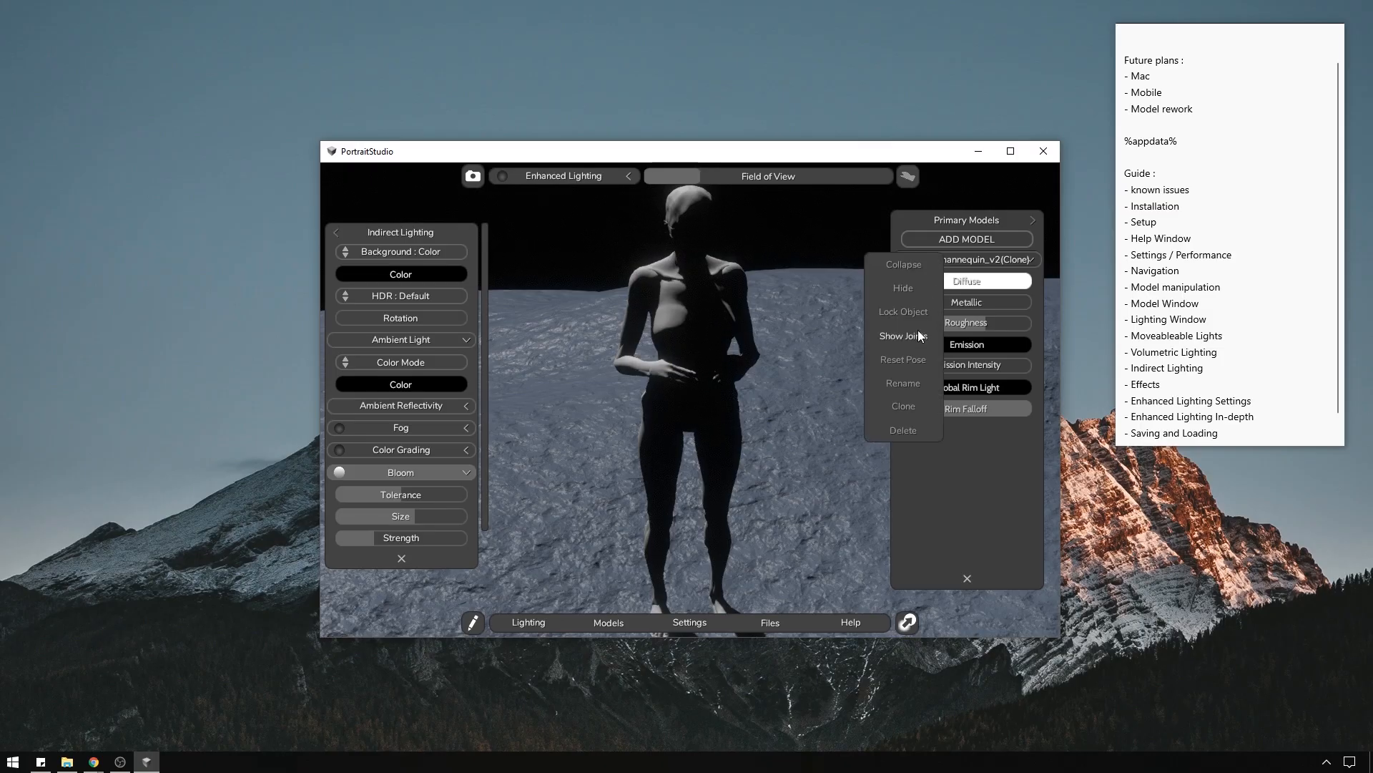
left_click(918, 336)
right_click(951, 262)
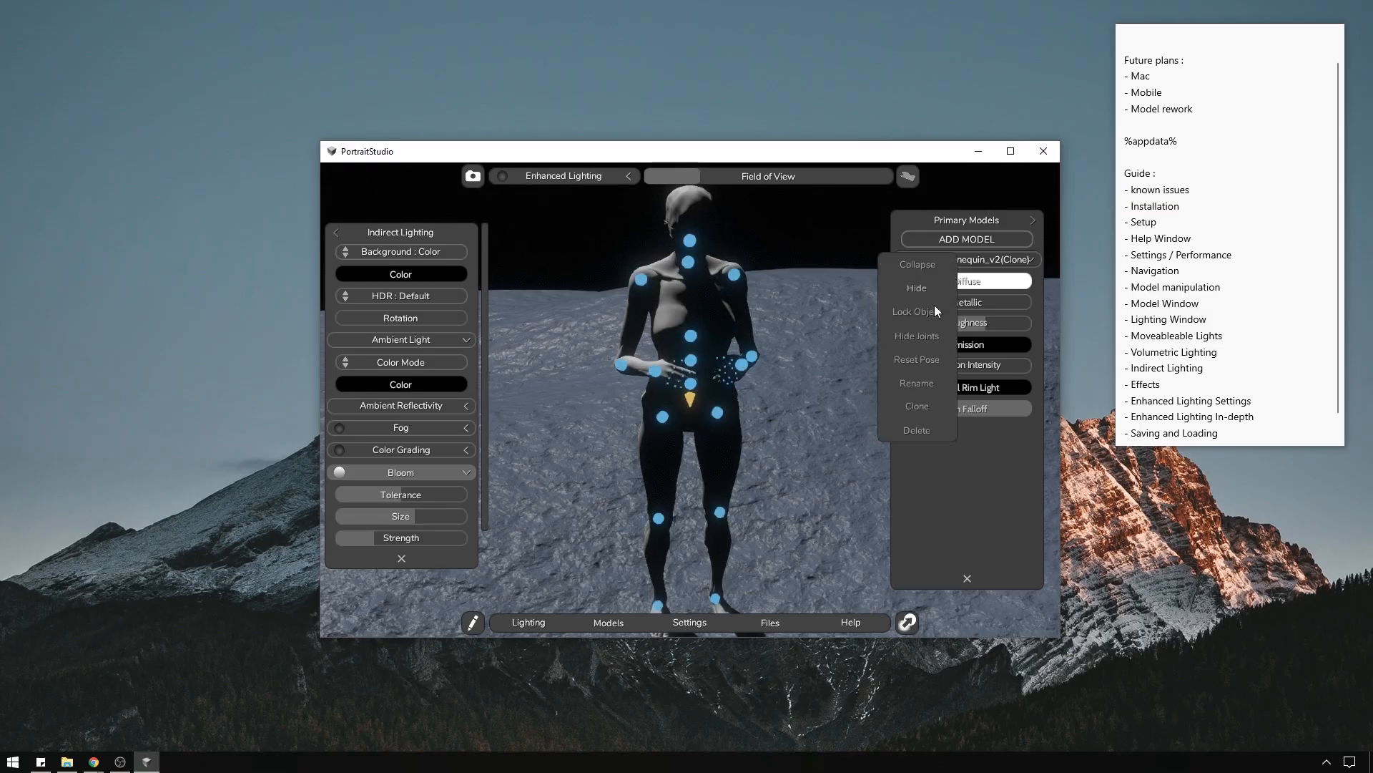
left_click(929, 336)
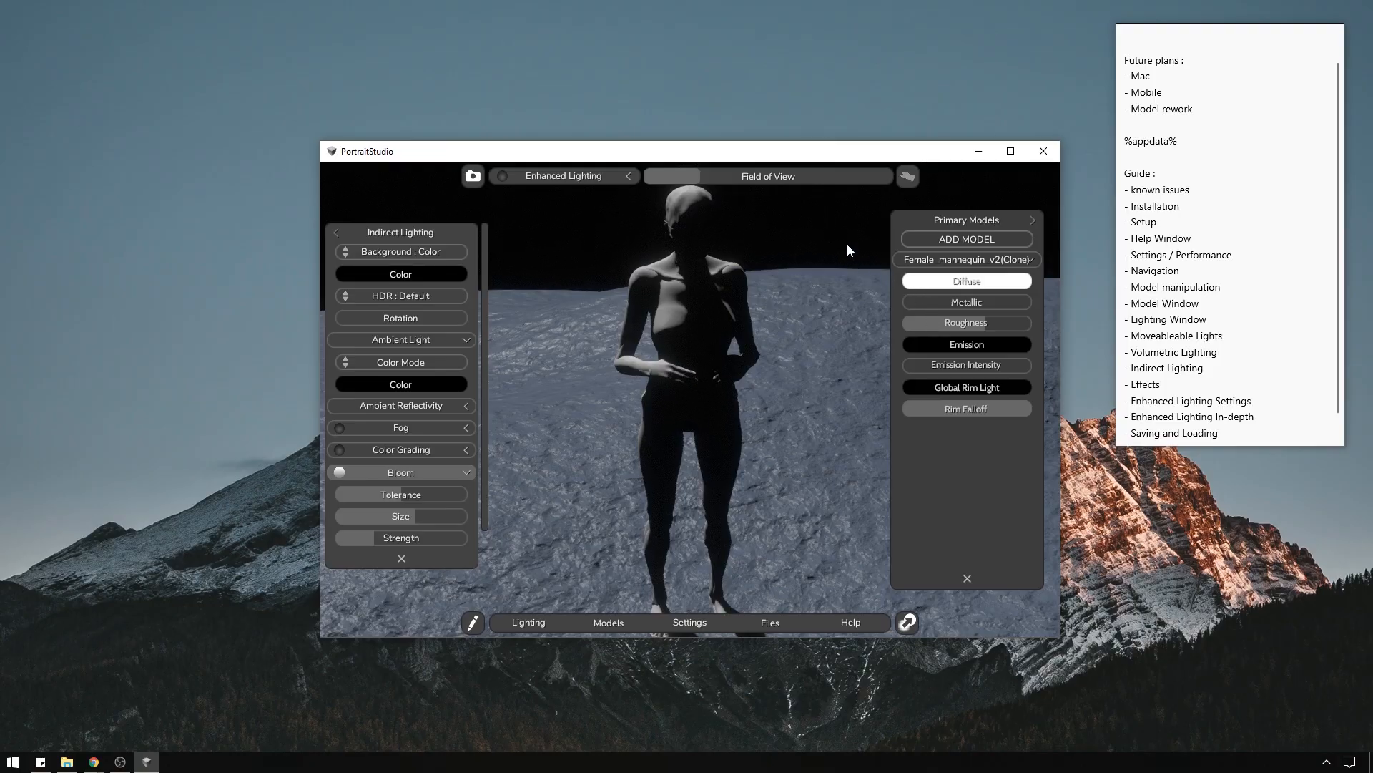
right_click_drag(847, 245, 844, 230)
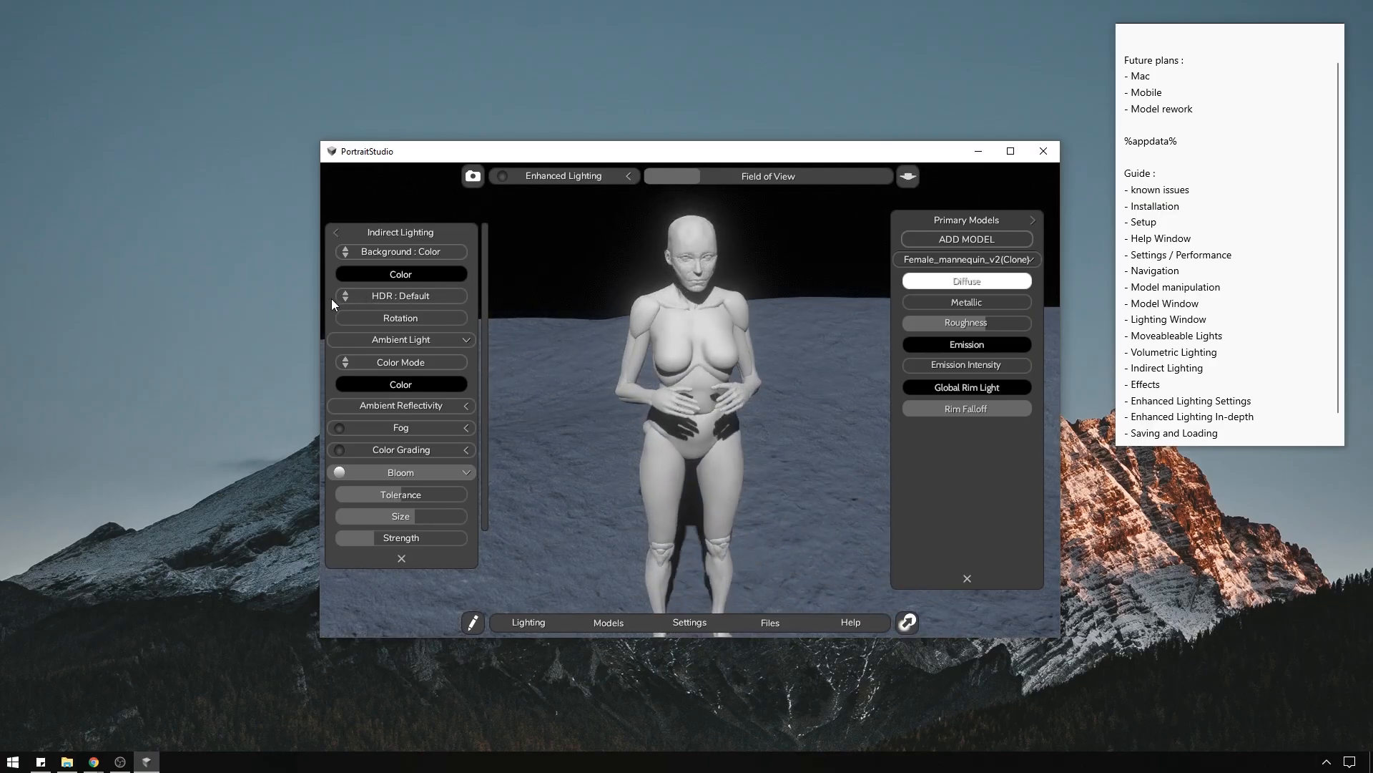
left_click(337, 233)
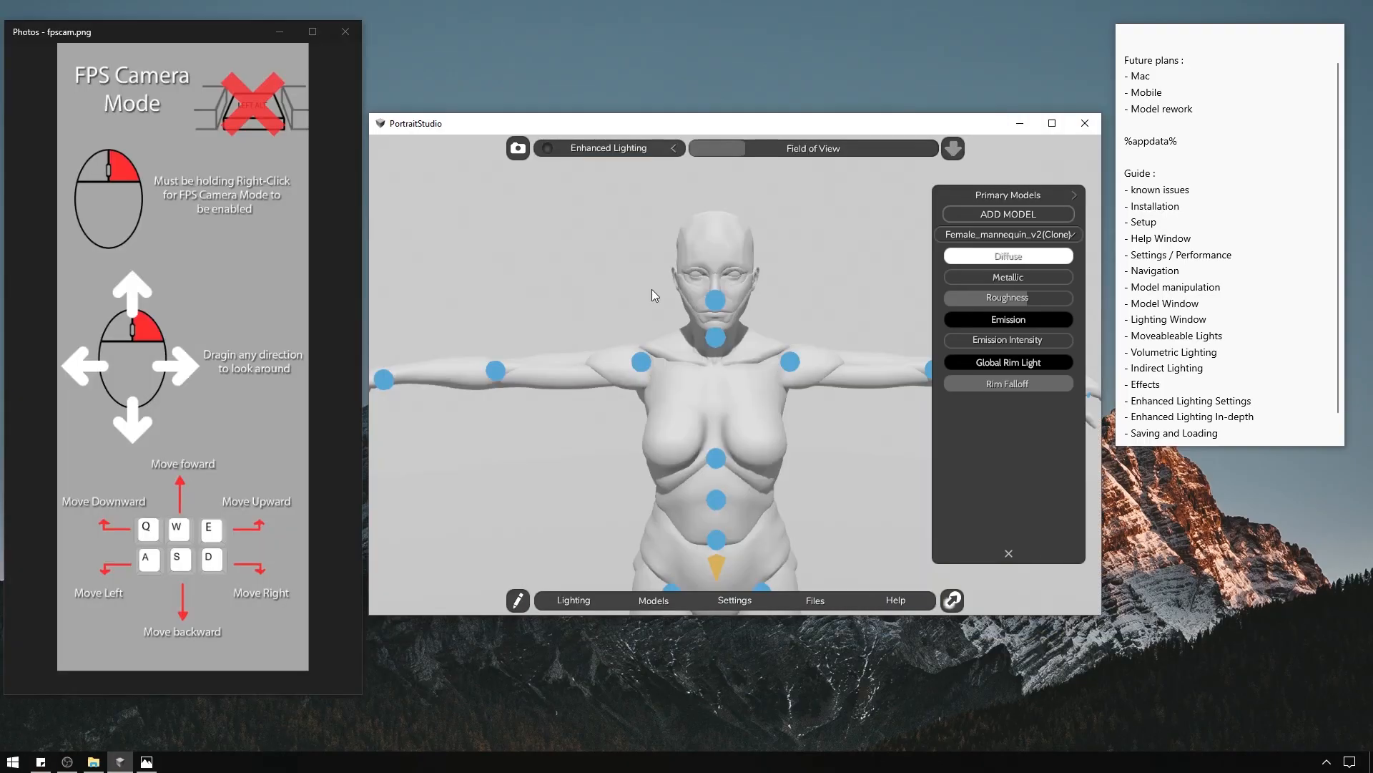
Pose the new mannequin with one arm reaching forward, the other lowered outward, and the legs in a stepping stance.
left_click(715, 362)
left_click(790, 360)
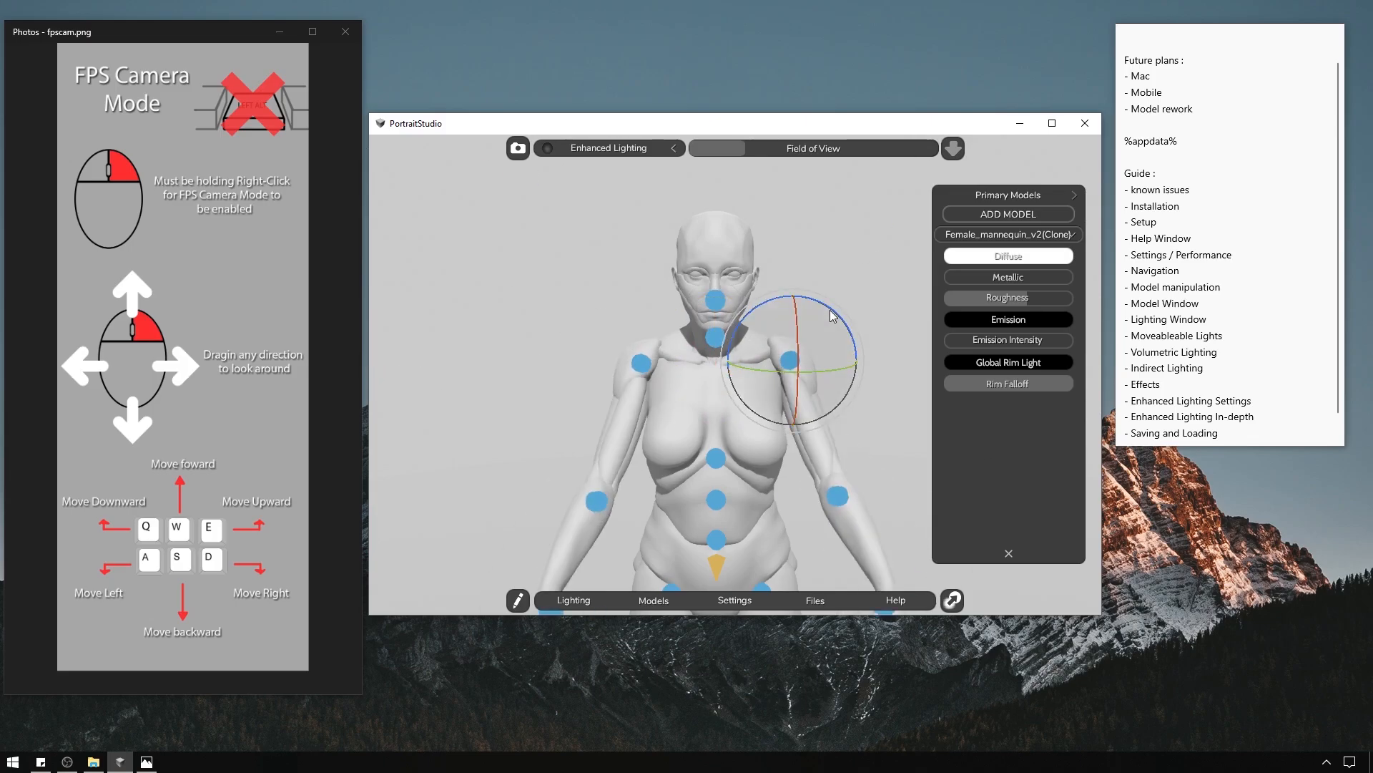
left_click(598, 577)
left_click(736, 374)
left_click_drag(755, 369, 830, 217, "alt")
key("w")
left_click(582, 515)
left_click(765, 393)
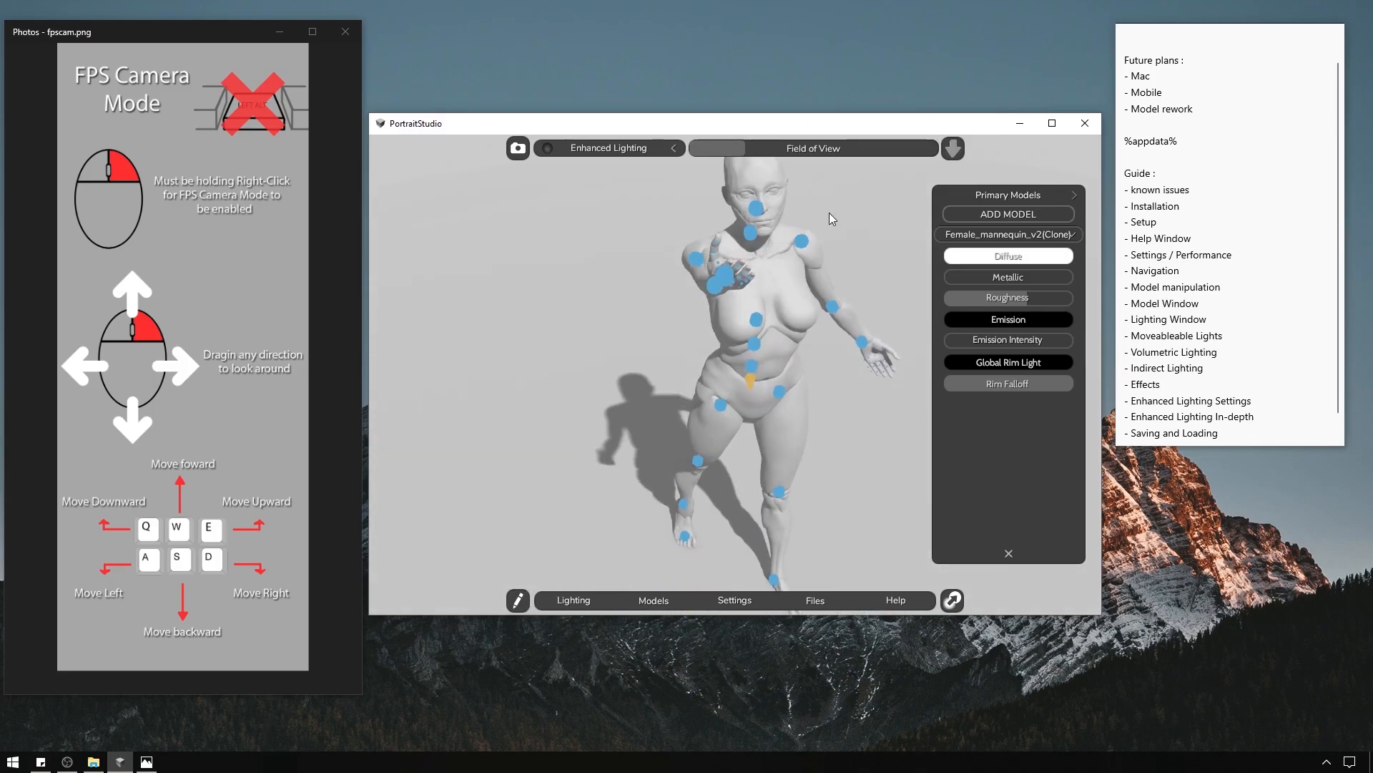
Pose the fingers of the mannequin's outstretched hand into an open reaching gesture.
scroll(545, 322, "up", 5)
left_click(659, 230)
left_click_drag(745, 233, 844, 190, "alt")
scroll(764, 394, "down", 5)
Hide the mannequin's joints and widen the field of view to exaggerate the perspective on the outstretched hand.
left_click(1028, 240)
left_click_drag(744, 148, 833, 148)
scroll(770, 206, "up", 4)
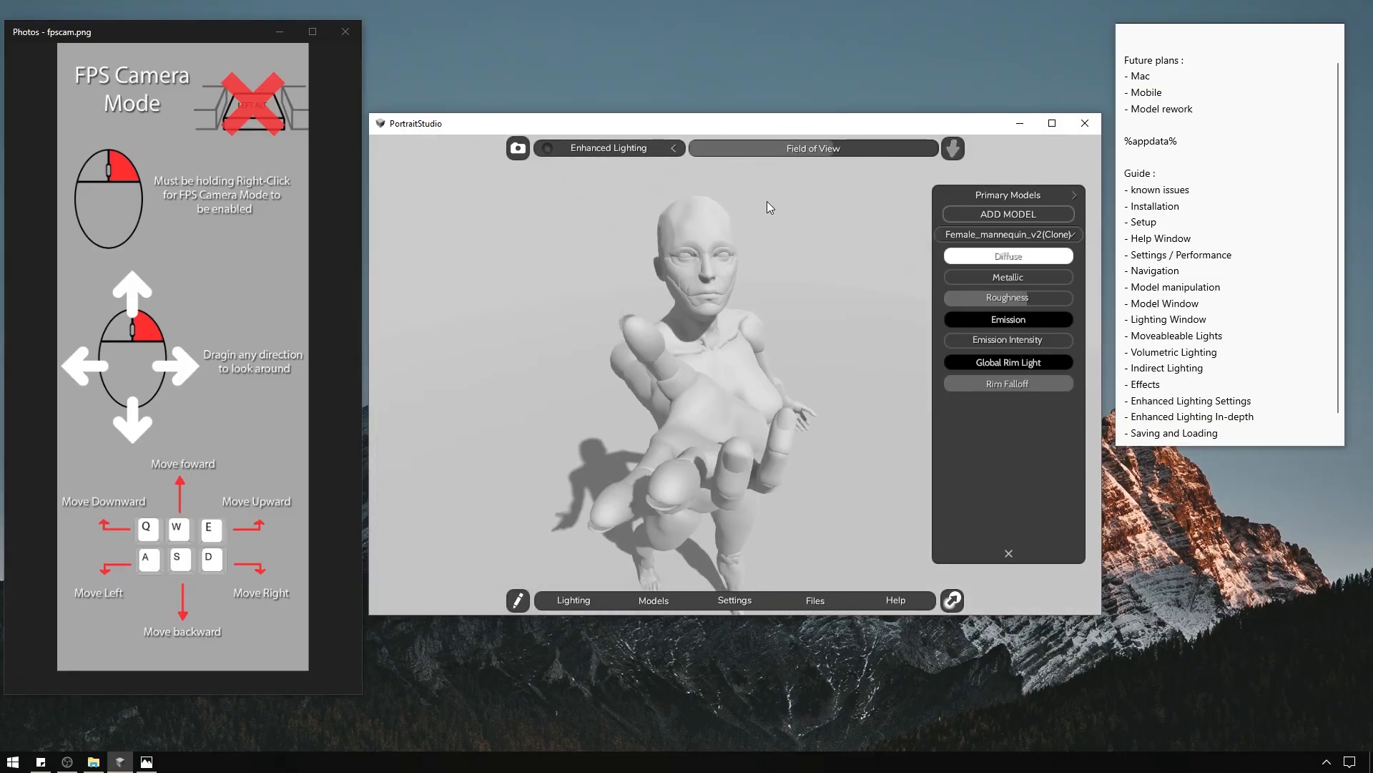
left_click_drag(770, 206, 873, 218, "alt")
Place a LongSword from Secondary Models in the mannequin's lowered hand and set its diffuse color to blue.
left_click(1074, 195)
left_click(1023, 214)
left_click(1023, 280)
scroll(813, 245, "up", 5)
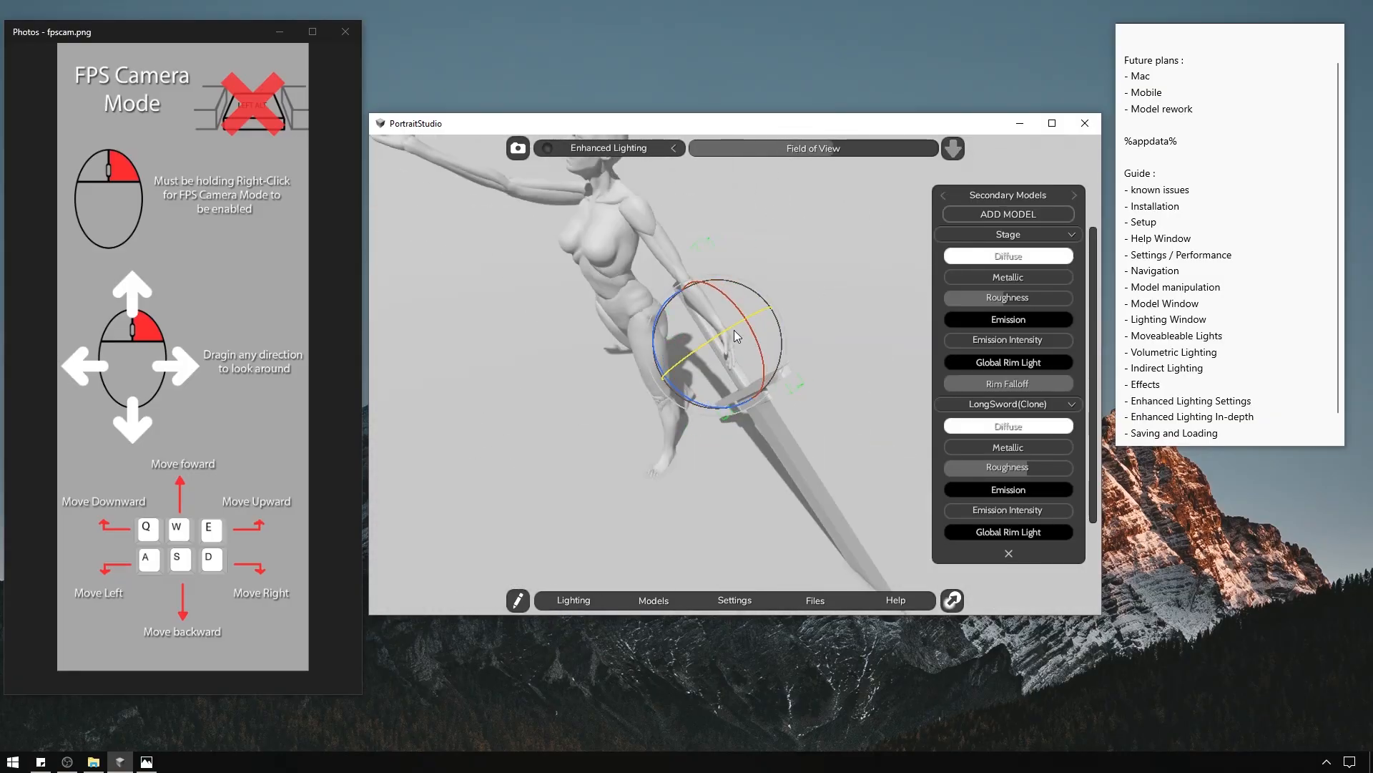
scroll(834, 233, "down", 5)
left_click_drag(834, 232, 816, 215, "alt")
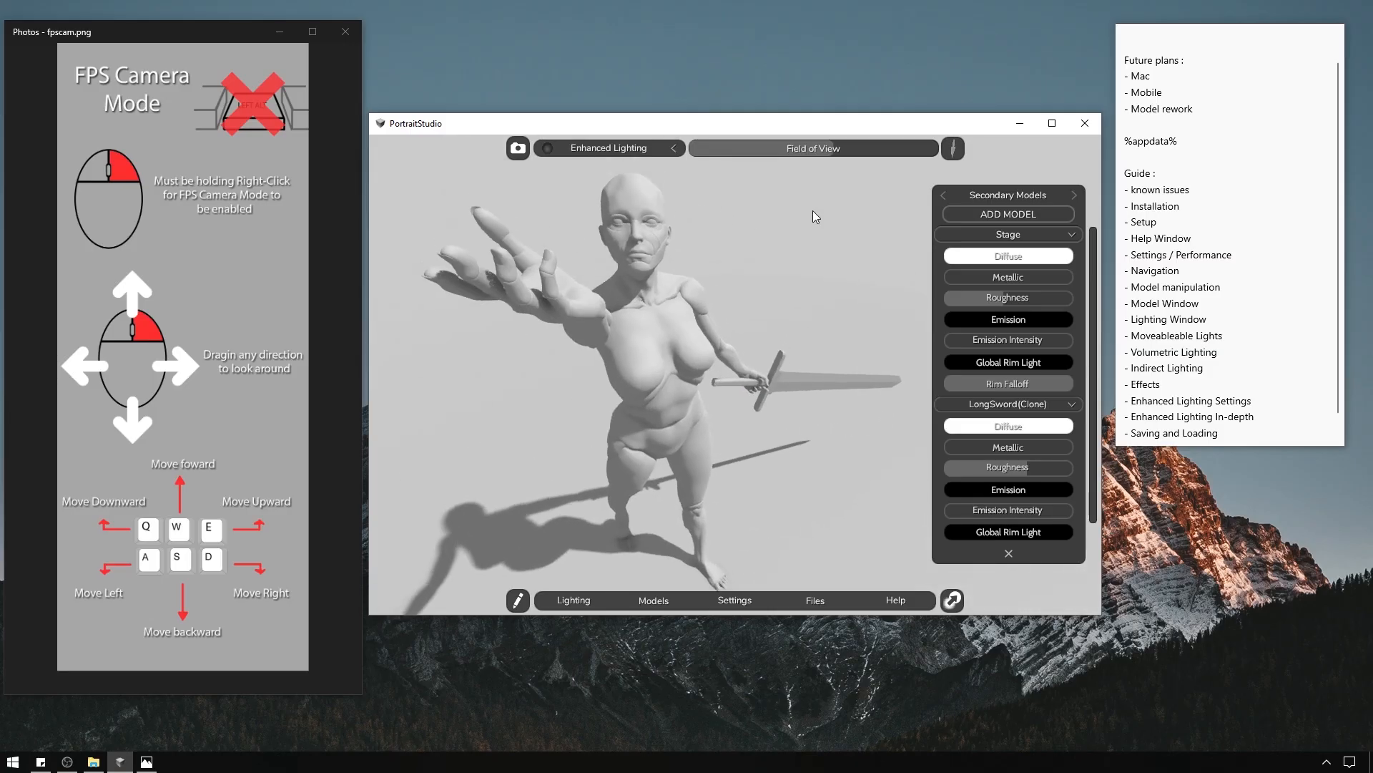
left_click(1008, 427)
Add the Surface 01 ground beneath the mannequin and set it to Detail Only mode with a brown tint.
left_click(1026, 219)
left_click_drag(956, 339, 937, 346)
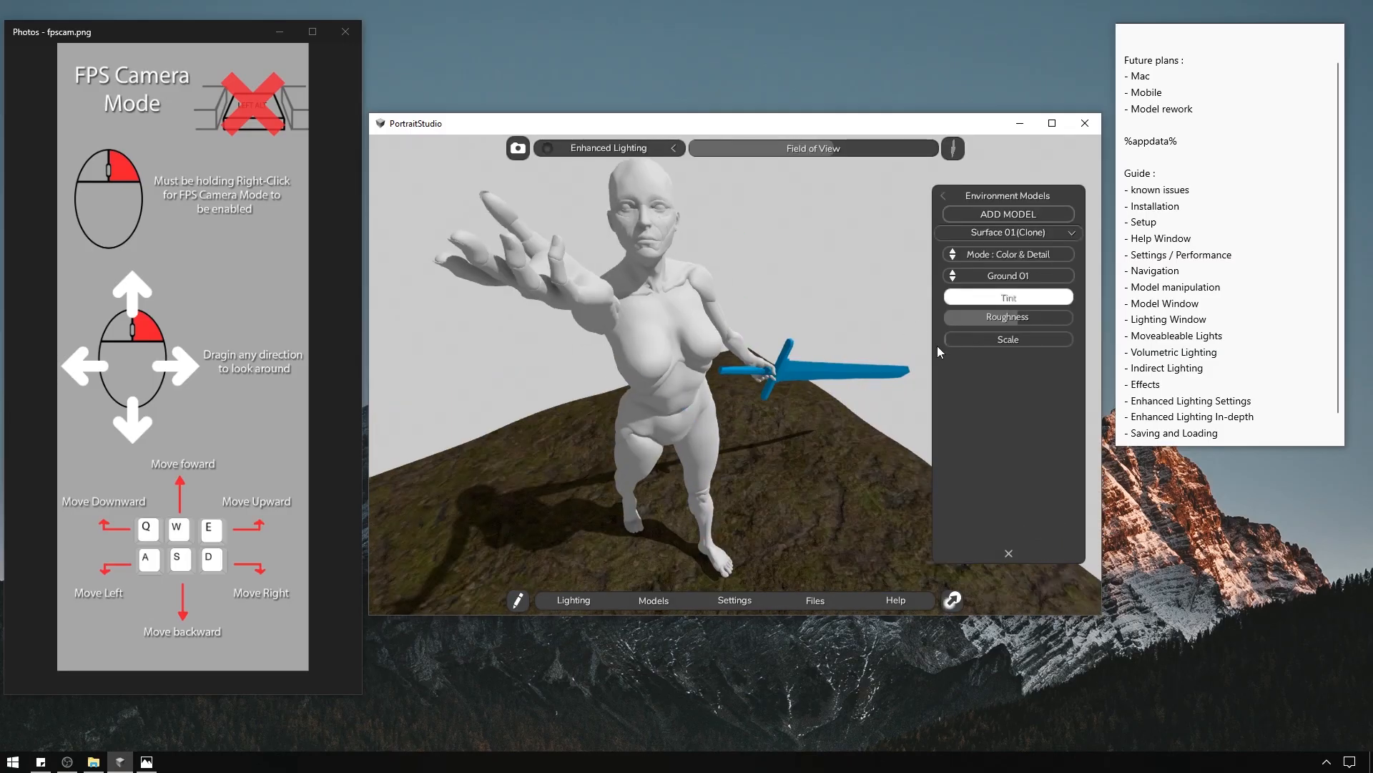
left_click(953, 254)
left_click(1008, 296)
left_click(787, 334)
left_click(832, 478)
key("ctrl+d")
key("Delete")
left_click(1009, 297)
left_click_drag(1018, 317, 1014, 317)
left_click(837, 476)
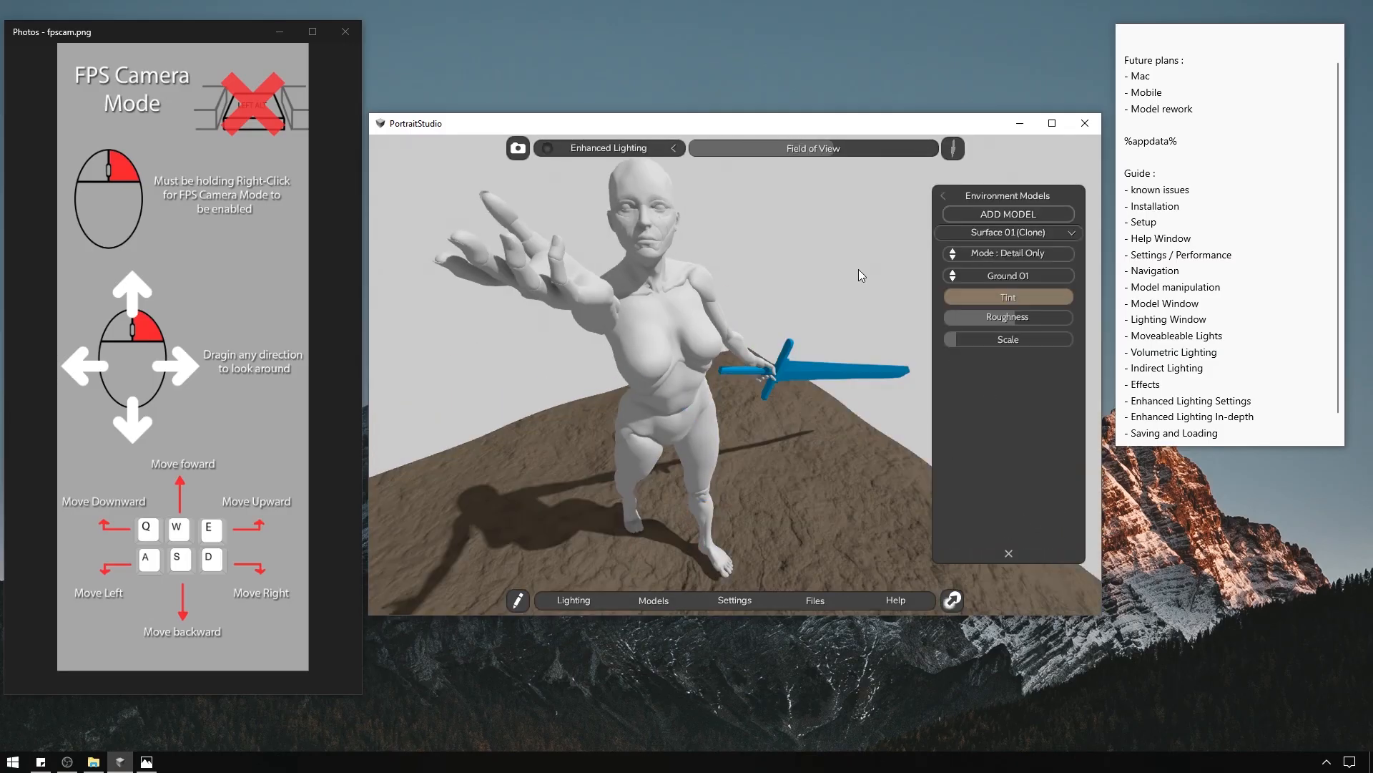
Enlarge the ground surface to fill the scene and raise its texture Scale.
mouse_move(861, 276)
left_mouse_down("alt")
mouse_move(794, 232)
mouse_move(835, 286)
left_mouse_up("alt")
left_click(787, 465)
left_click_drag(698, 461, 655, 454)
left_click_drag(758, 479, 779, 512, "alt")
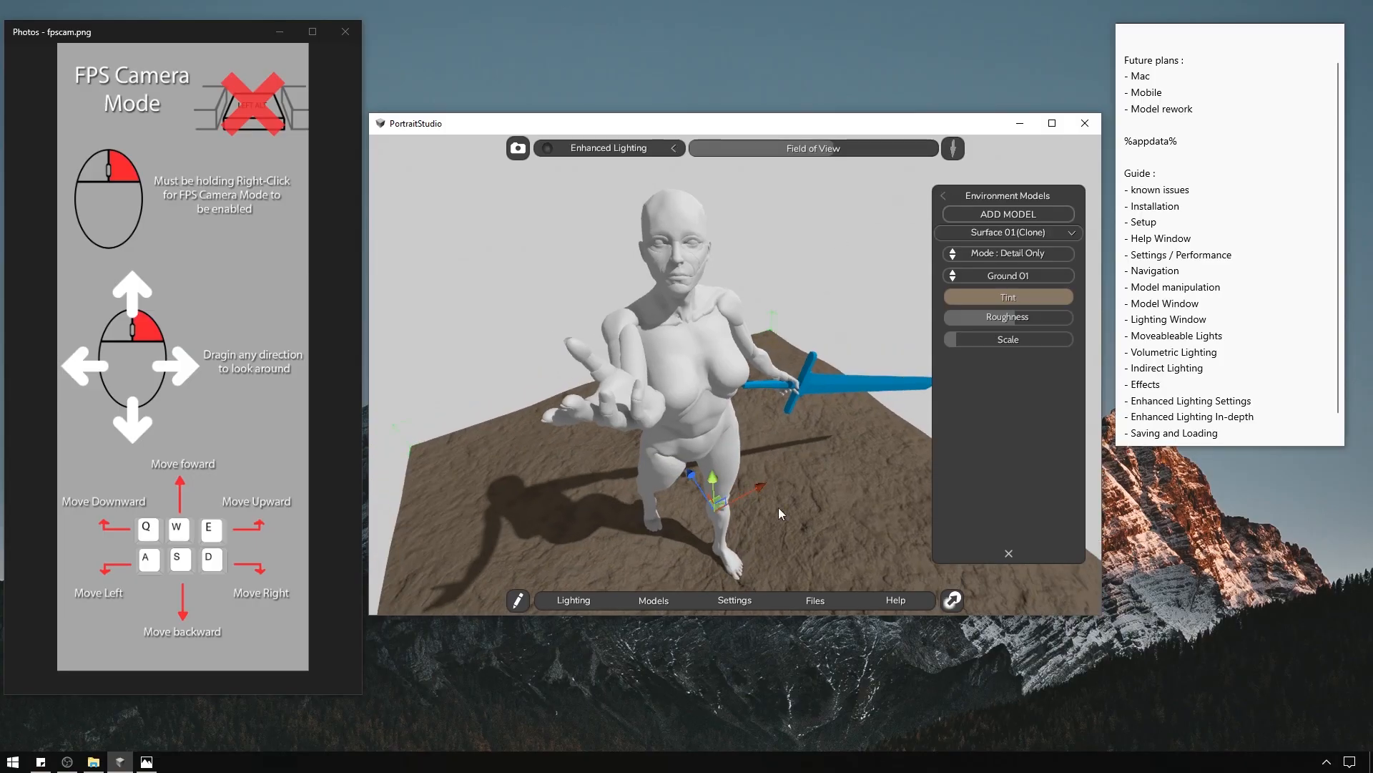
left_click_drag(957, 340, 984, 350)
Lower the directional light's shadow softness, strength and vertical angle, and raise its horizontal angle.
left_click(573, 600)
left_click(1008, 553)
middle_click_drag(787, 400, 855, 400, "alt")
left_click_drag(479, 298, 438, 296)
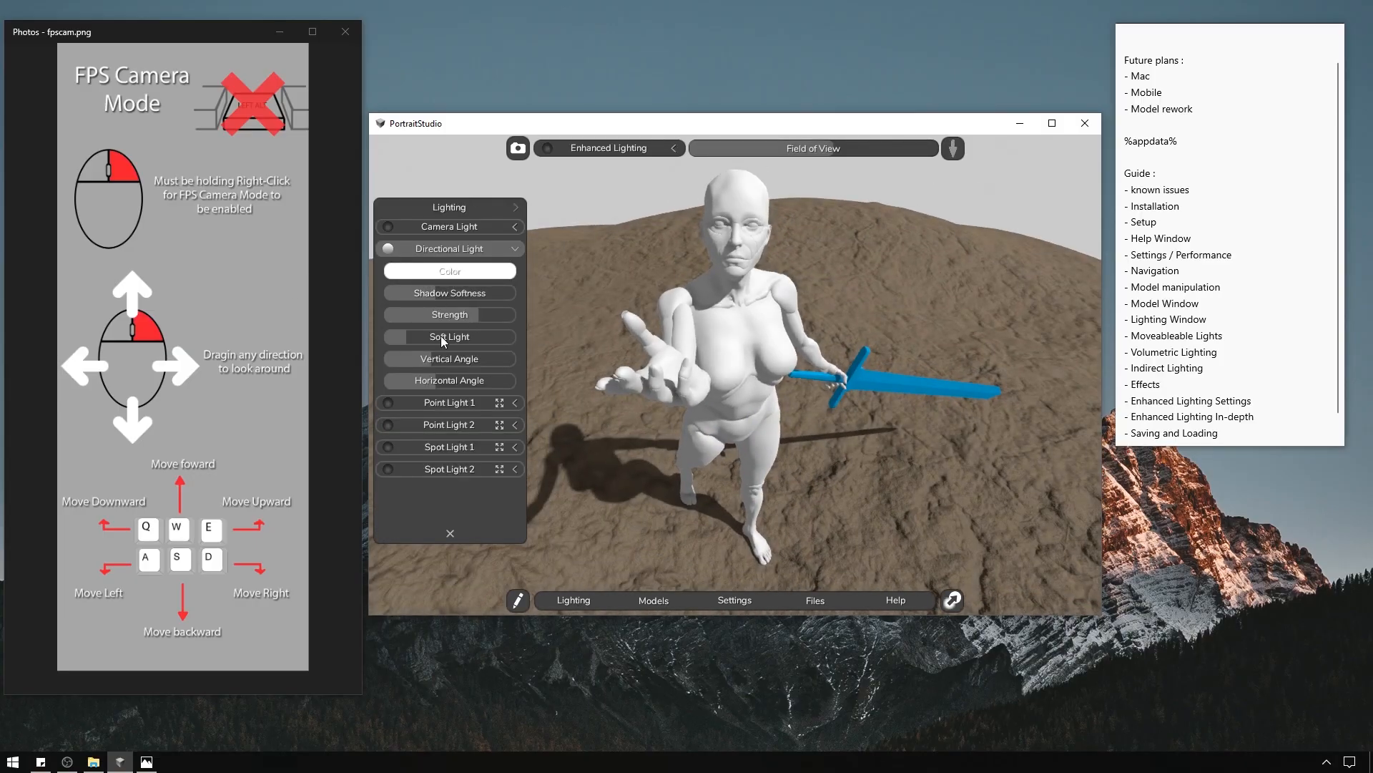
left_click_drag(431, 360, 396, 360)
left_click_drag(436, 381, 507, 381)
left_click_drag(456, 319, 423, 317)
Turn on Spot Light 1 and move it to a position above the mannequin.
left_click(388, 447)
scroll(450, 429, "down", 3)
left_click_drag(801, 400, 906, 510, "alt")
scroll(450, 429, "up", 3)
scroll(823, 401, "down", 5)
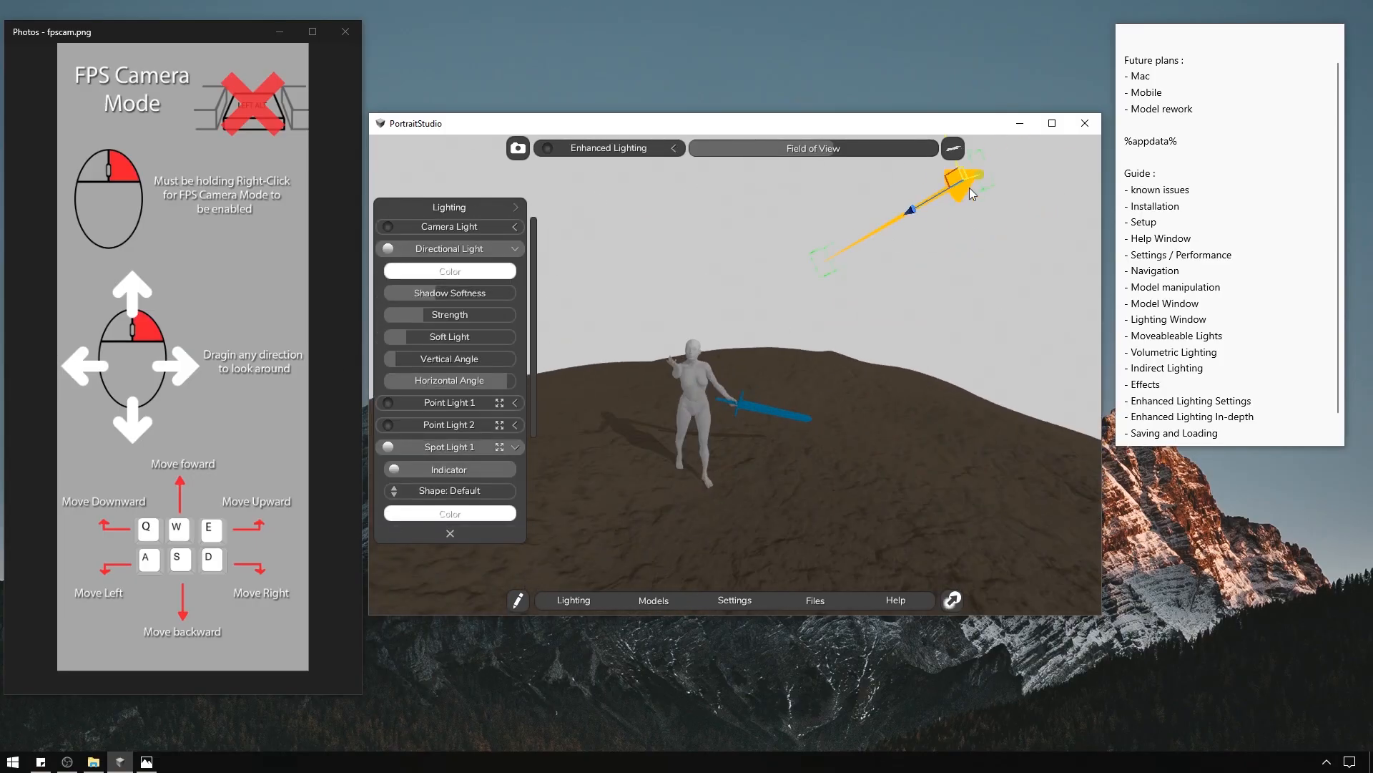
left_click_drag(965, 184, 681, 230)
Darken the ambient light in the Indirect Lighting settings and return to the main Lighting settings.
left_click(515, 208)
left_click(514, 315)
left_click(486, 365)
left_click(385, 208)
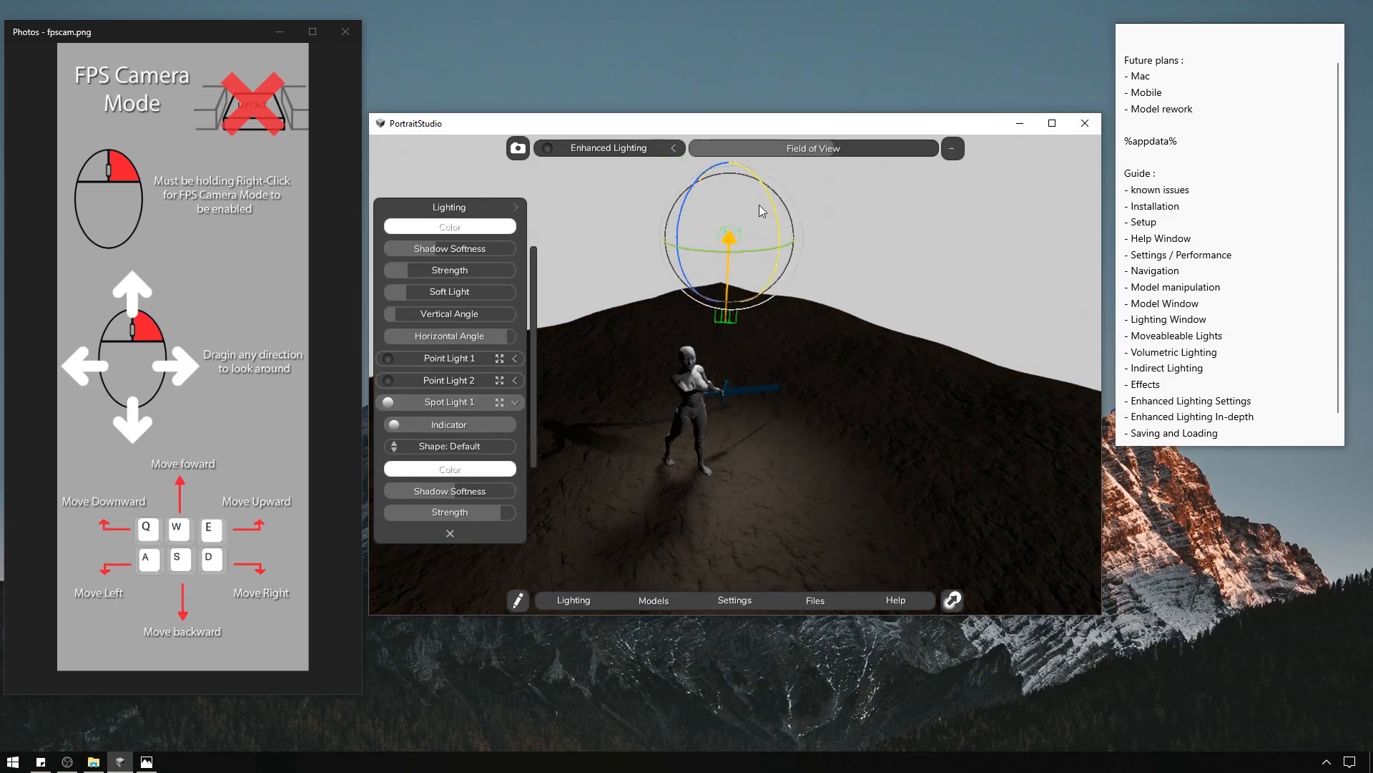
Aim Spot Light 1 at the mannequin and give it the Flash shape, an orange color and the Volumetric effect.
left_click_drag(761, 208, 784, 236)
scroll(450, 429, "down", 2)
left_click(450, 408)
left_click(839, 306)
left_click(394, 515)
scroll(489, 482, "down", 1)
left_click_drag(787, 358, 894, 401, "alt")
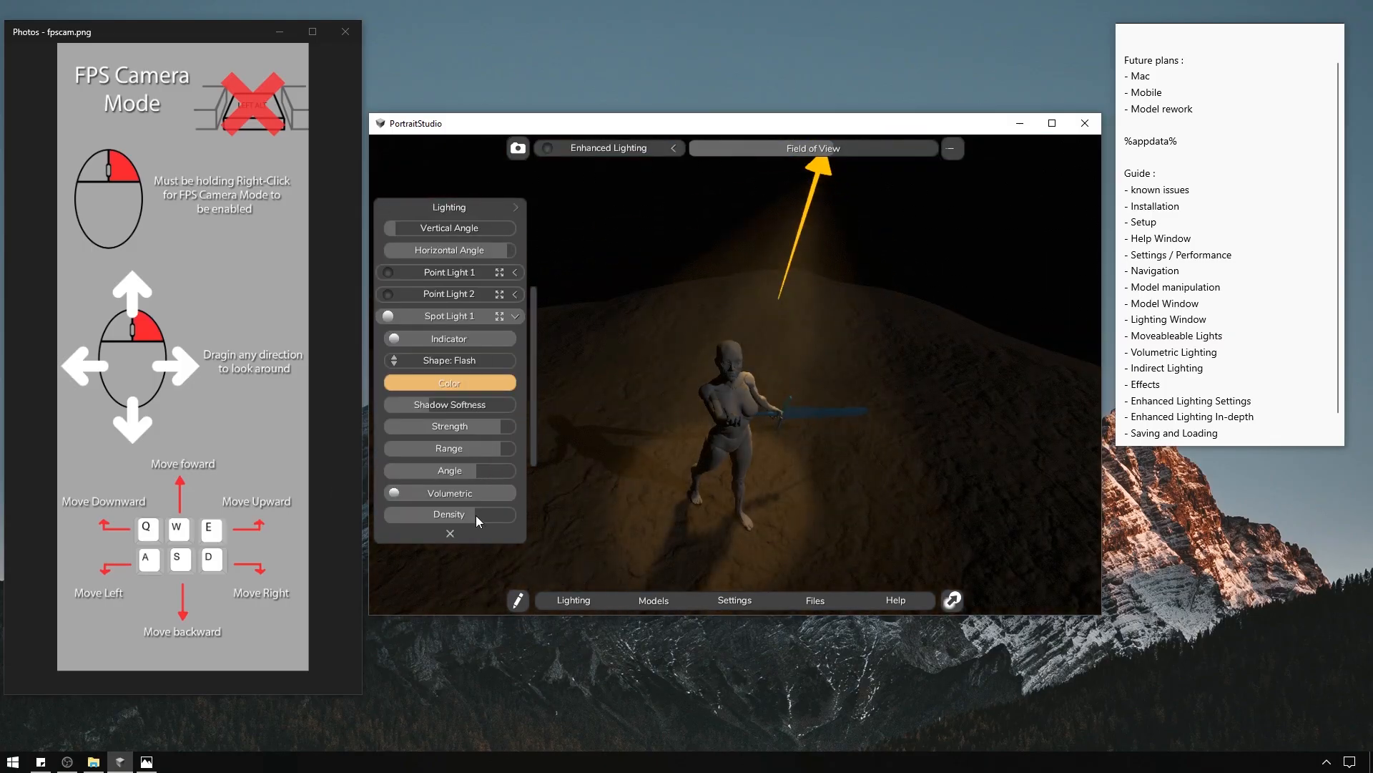
Raise Spot Light 1's volumetric density, recolor the light blue, and collapse its settings.
left_click_drag(475, 514, 495, 515)
scroll(475, 501, "down", 2)
left_click_drag(716, 321, 1247, 45, "alt")
left_click(450, 282)
left_click_drag(513, 370, 474, 371)
scroll(470, 429, "up", 5)
left_click(475, 448)
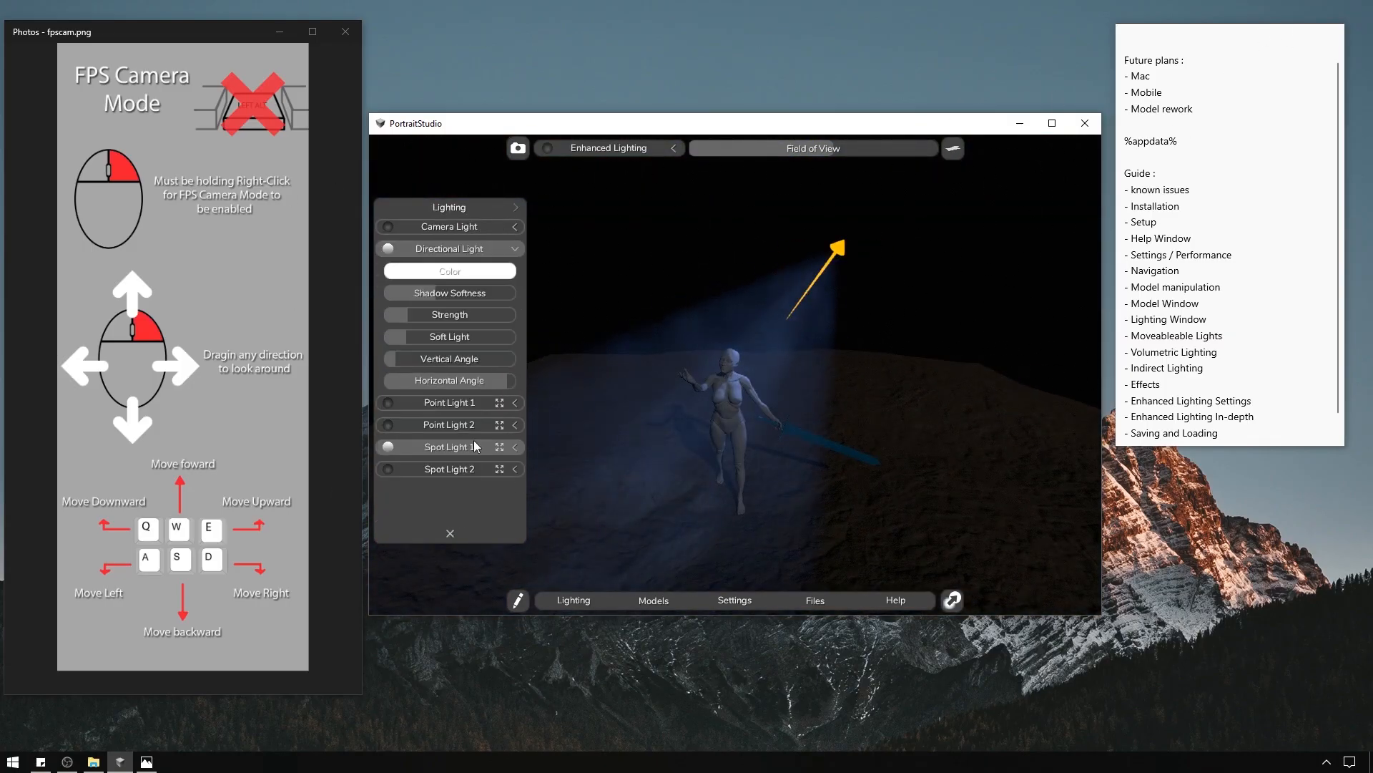
Turn on Point Light 1, hide its indicator and move it into the mannequin's outstretched hand.
left_click(387, 403)
left_click(515, 402)
left_click(499, 402)
left_click(395, 425)
left_click_drag(752, 367, 828, 228)
Set Point Light 1's color to orange.
left_click(450, 448)
left_click(916, 298)
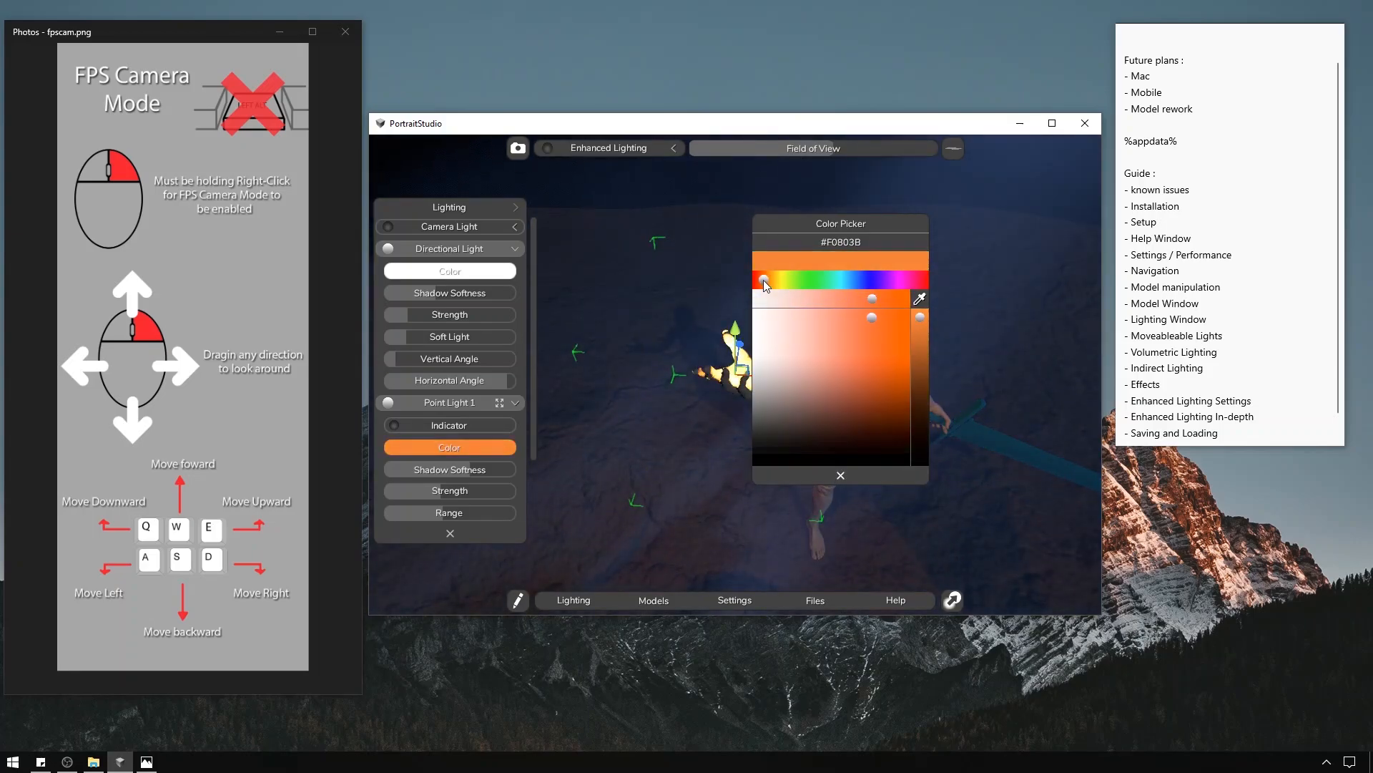
left_click(841, 475)
Reduce Point Light 1's range, turn on its Volumetric effect and adjust the volumetric settings for a glow around the hand.
scroll(450, 429, "down", 3)
left_click_drag(443, 363, 412, 363)
left_click(394, 386)
left_click_drag(415, 452, 371, 453)
left_click_drag(800, 181, 779, 196, "alt")
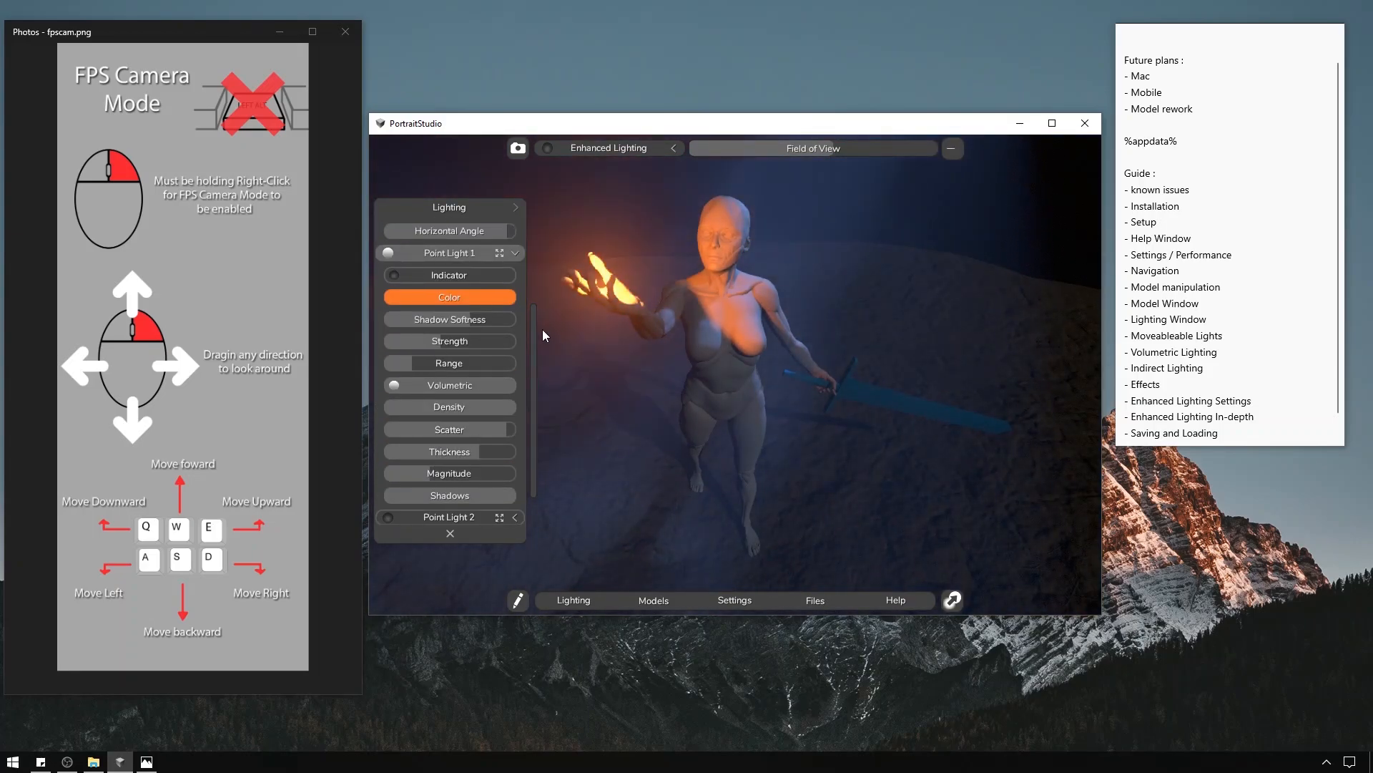
Turn on Bloom in the Indirect Lighting settings and raise its value.
left_click(515, 207)
left_click(388, 444)
left_click(515, 444)
left_click_drag(444, 489, 499, 489)
Turn on Fog, set its color to dark blue, and increase the camera's Field of View slightly.
left_click(388, 400)
left_click(515, 400)
left_click(487, 422)
left_click(804, 437)
left_click_drag(834, 148, 858, 148)
left_click_drag(773, 300, 745, 230, "alt")
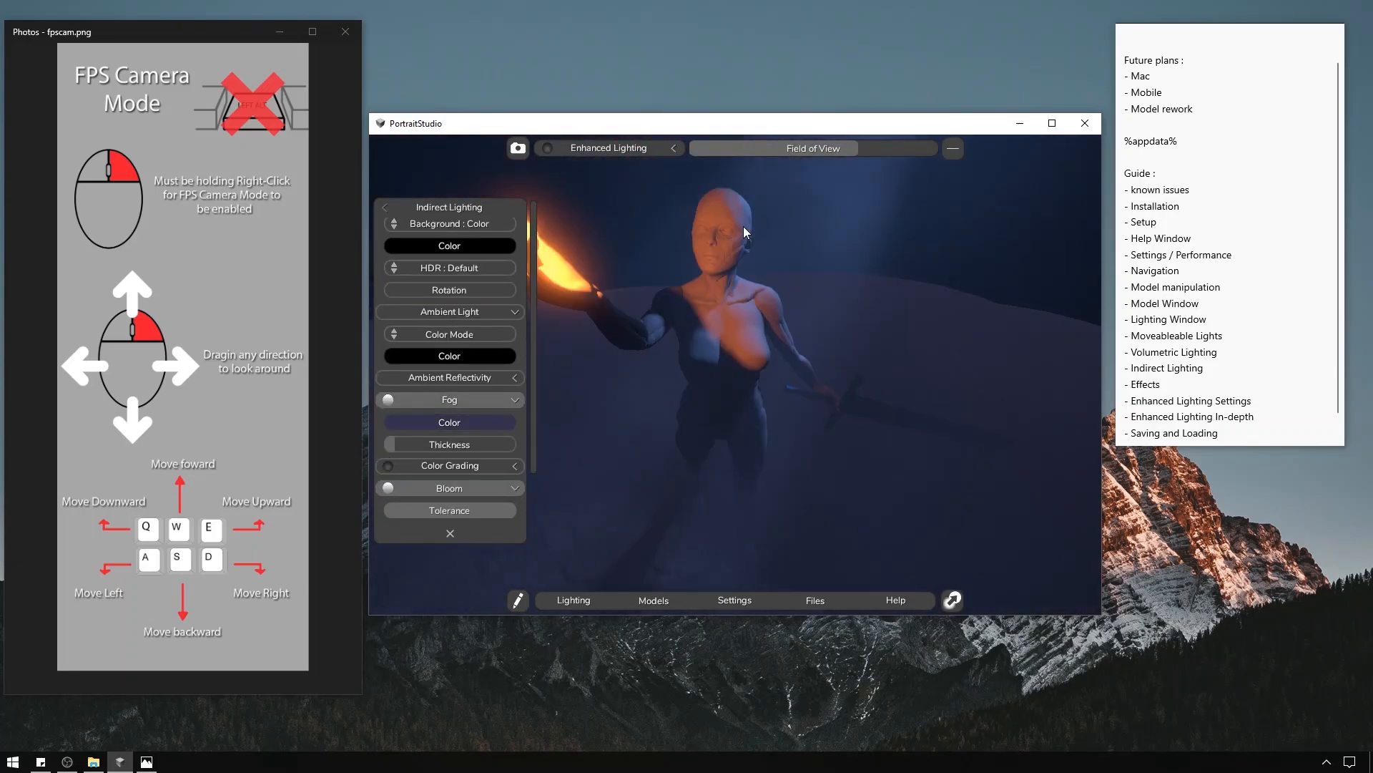
Turn off Fog and turn on Color Grading with the Sharp Wasteland preset and reduced contrast.
left_click(387, 400)
left_click(388, 422)
scroll(475, 422, "down", 2)
left_click_drag(450, 449, 425, 450)
left_click(458, 405)
left_click(471, 475)
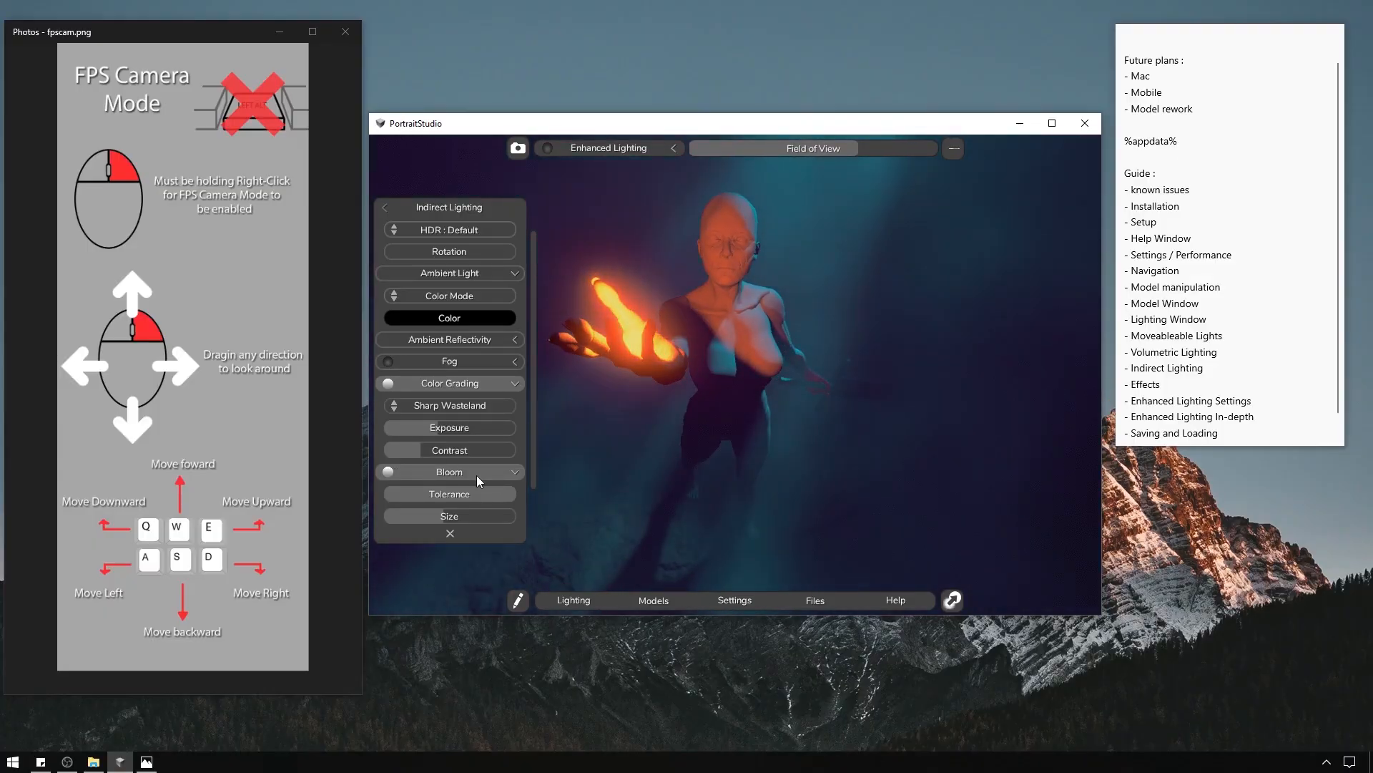
scroll(476, 475, "down", 2)
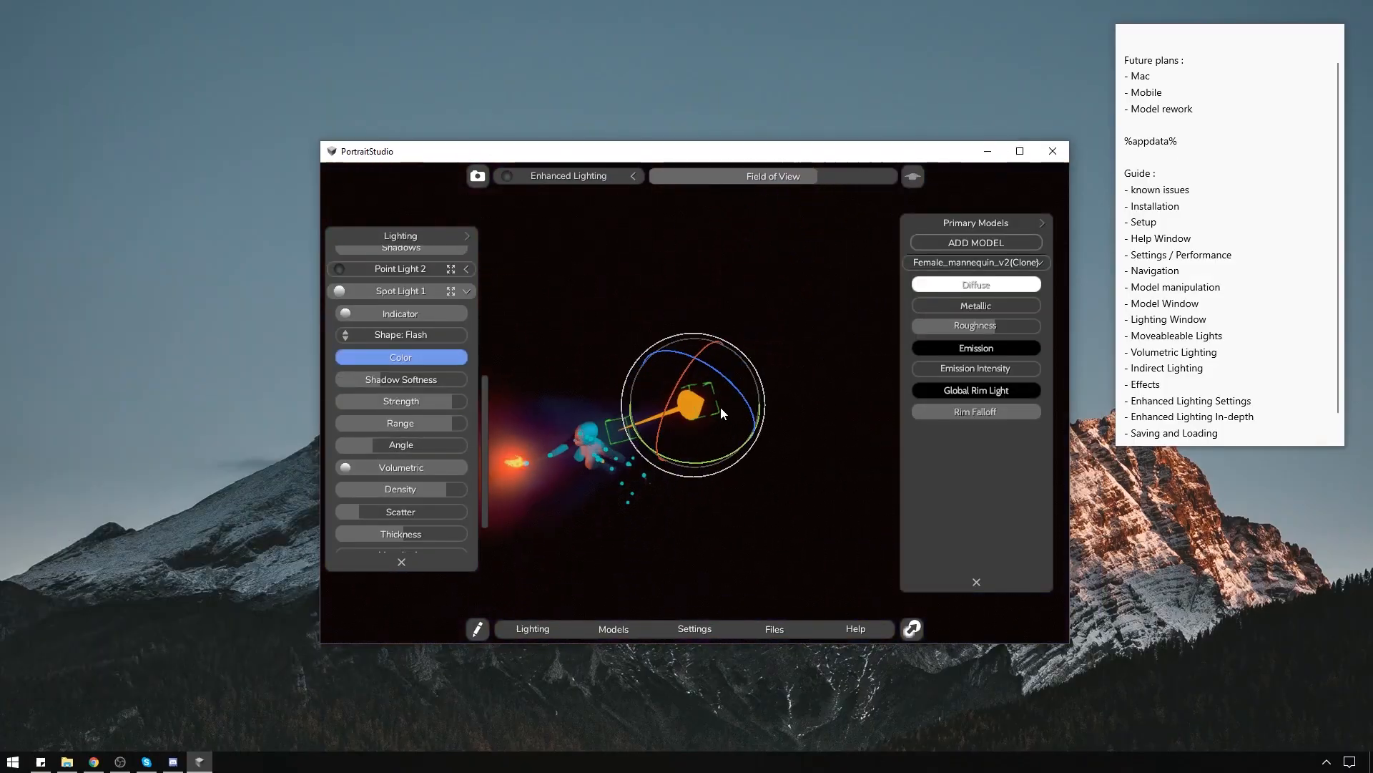
Re-aim Spot Light 1 at the mannequin and change its shape to Line 1.
left_click_drag(720, 407, 576, 270)
scroll(393, 375, "down", 2)
left_click(401, 277)
left_click(410, 281)
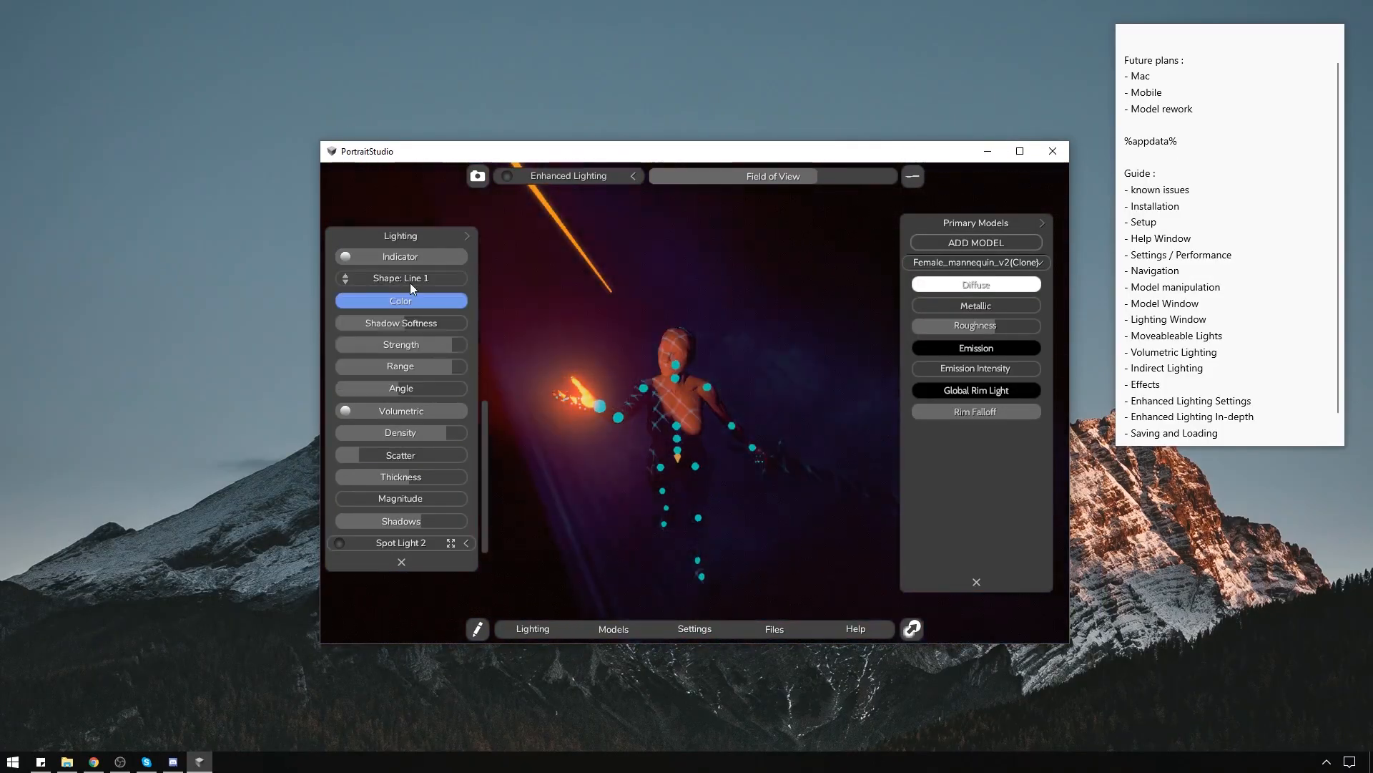
Close the lighting settings and add the flying fox bat skull to the scene beside the mannequin's head.
scroll(526, 326, "up", 3)
scroll(429, 430, "up", 3)
left_click(401, 561)
left_click(976, 242)
left_click(779, 276)
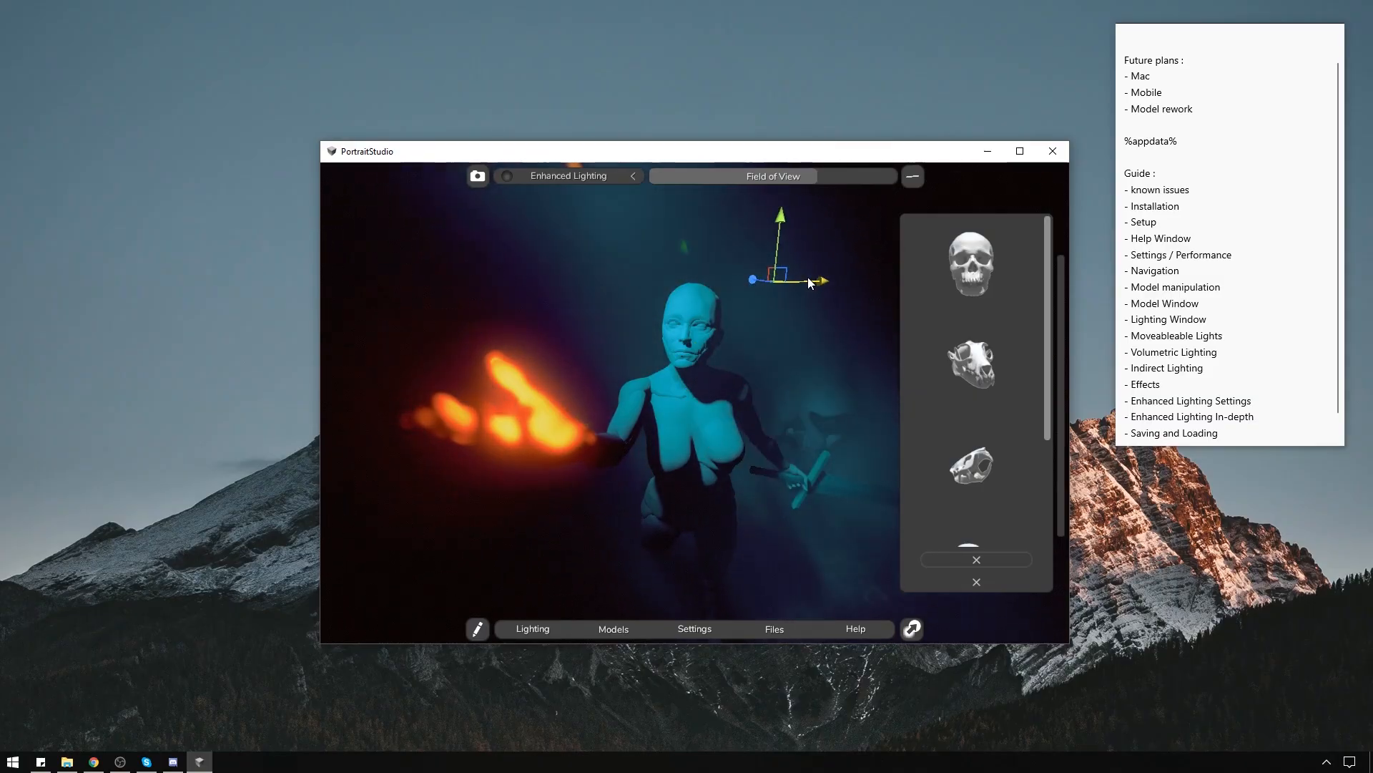
left_click(975, 560)
Add a high-resolution sphere as a secondary model in the skull's eye socket and give it a white emission glow.
left_click(971, 239)
left_click(977, 582)
left_click(976, 284)
left_click(953, 371)
left_click_drag(879, 492, 879, 338)
left_click(801, 503)
left_click_drag(918, 390, 960, 390)
left_click(764, 289)
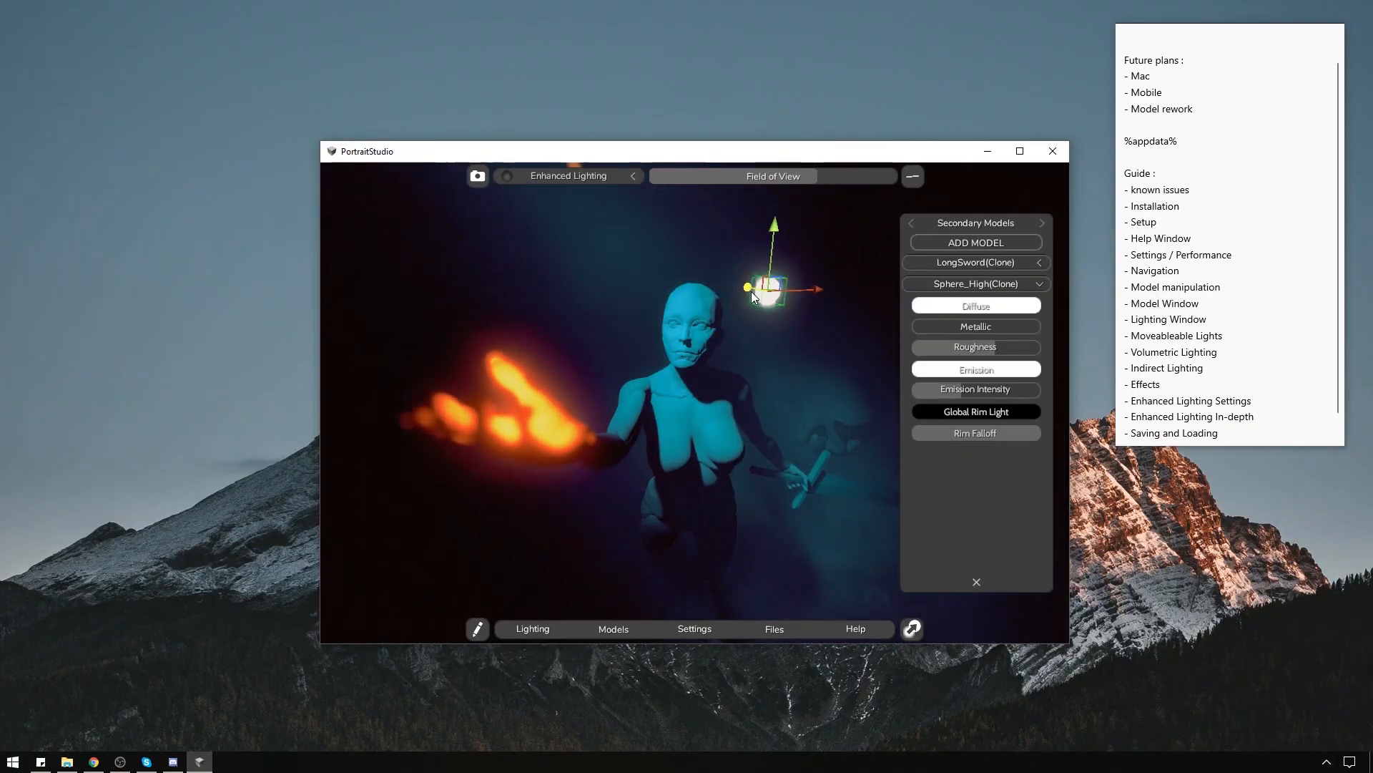
Set the sphere's emission color to pinkish red #FF0047.
left_click(975, 369)
left_click_drag(801, 253, 412, 191)
left_click(492, 246)
Duplicate the glowing sphere so one sits in each of the skull's eye sockets, deleting the extra one.
left_click(768, 299)
left_click(786, 289)
key("ctrl+d")
left_click_drag(816, 290, 890, 296)
mouse_move(823, 301)
right_mouse_down()
mouse_move(748, 182)
mouse_move(698, 290)
mouse_move(780, 293)
right_mouse_up()
key("Delete")
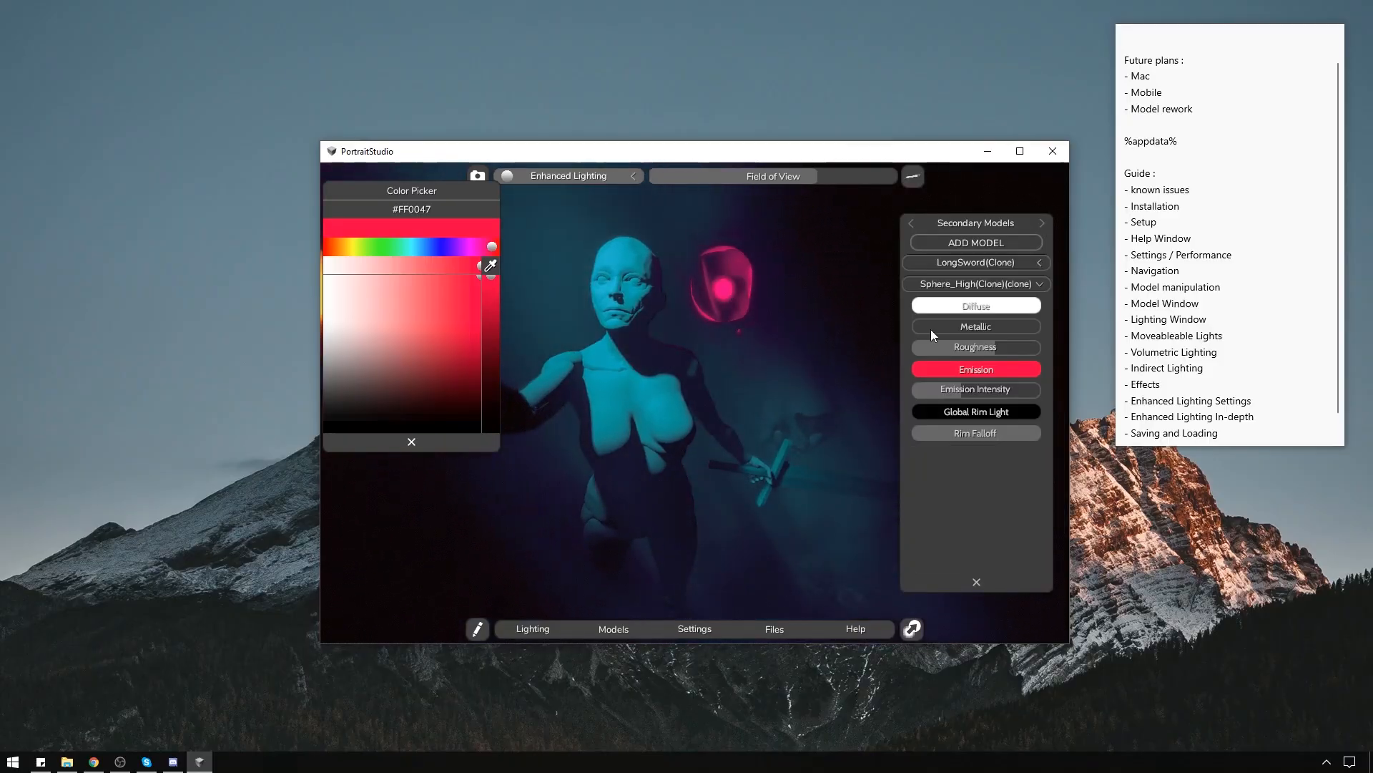
left_click(718, 289)
key("ctrl+d")
left_click_drag(718, 291, 819, 287)
Return to the primary models, close the color picker and turn off Enhanced Lighting.
left_click(911, 223)
left_click(975, 433)
left_click(766, 301)
scroll(809, 247, "down", 2)
right_click_drag(766, 302, 824, 275)
left_click(411, 441)
left_click(507, 176)
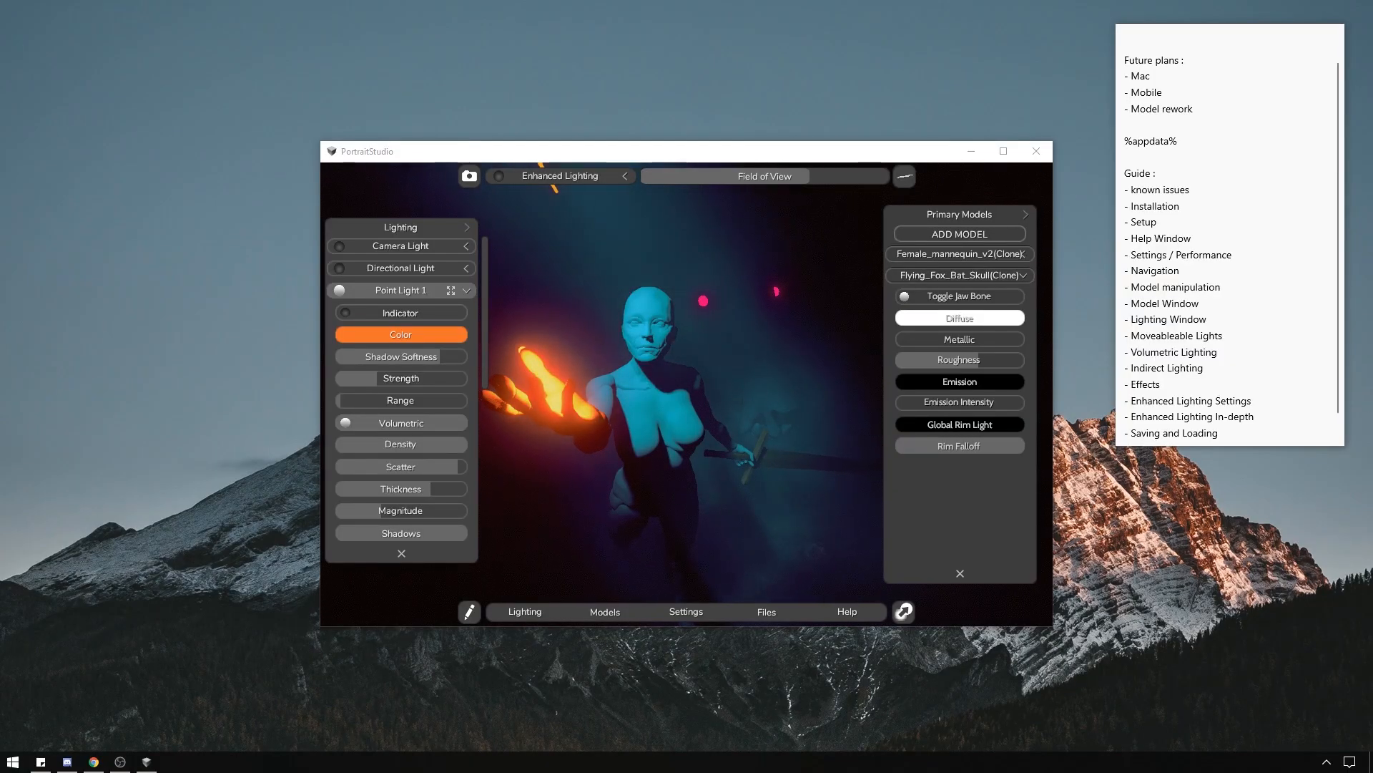
Turn on the Camera Light and toggle the bat skull's jaw bone off and back on.
left_click(419, 246)
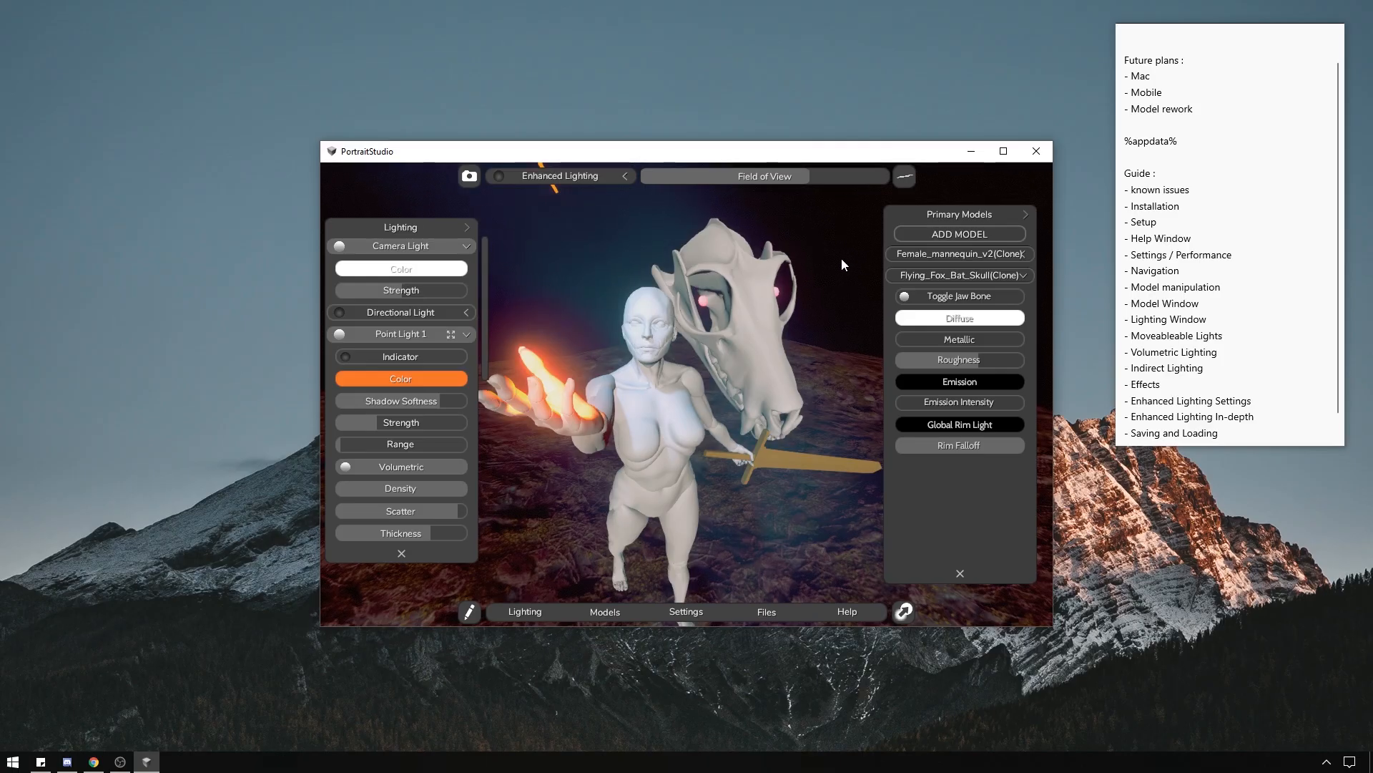
middle_click_drag(841, 259, 650, 281)
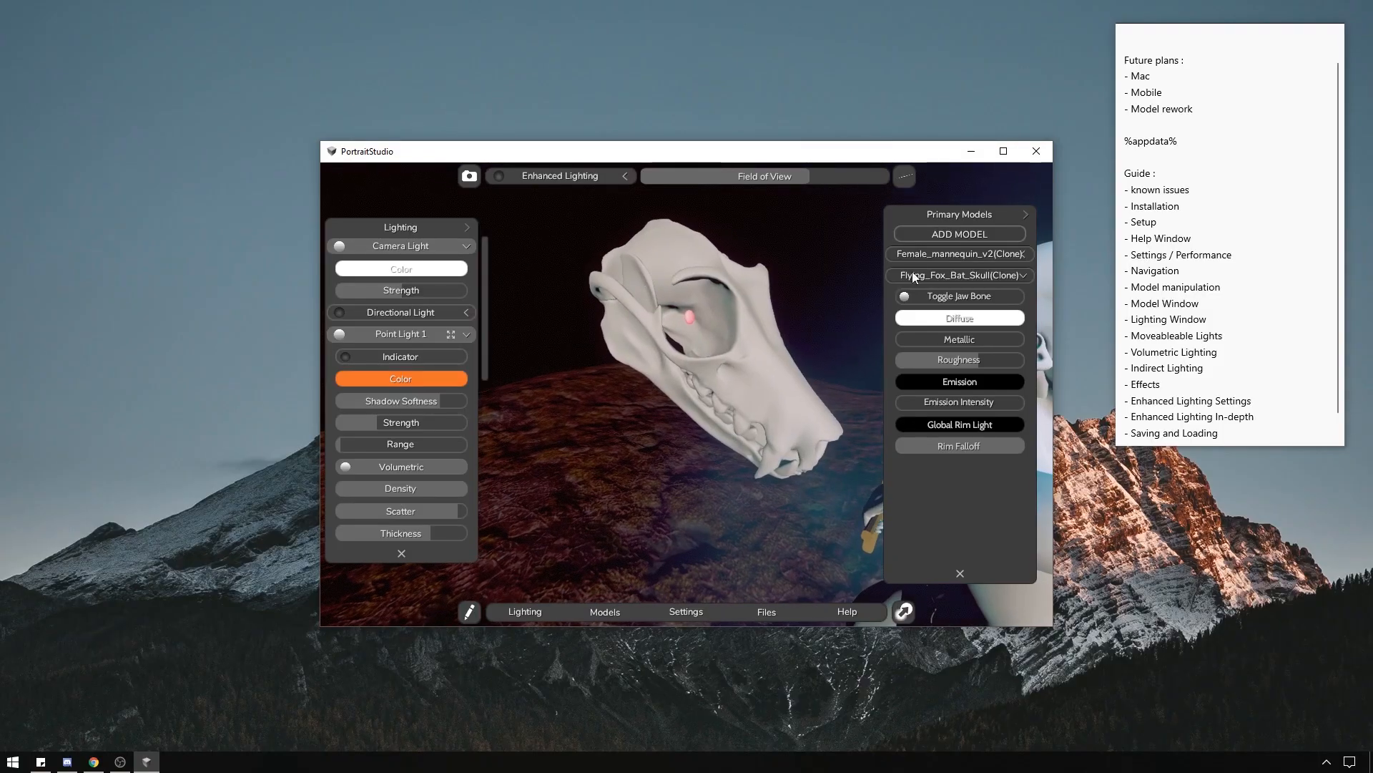
left_click(982, 297)
middle_click_drag(883, 296, 845, 258)
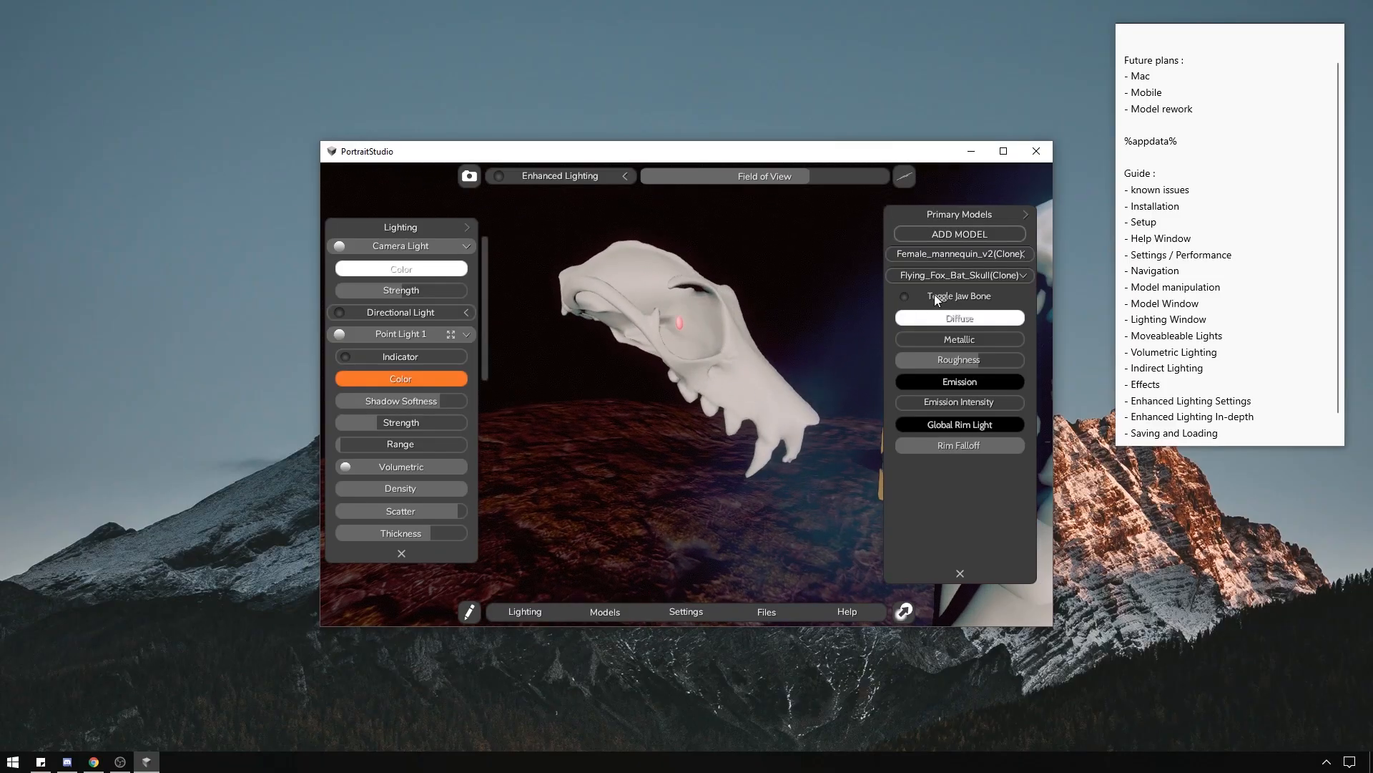
left_click(962, 297)
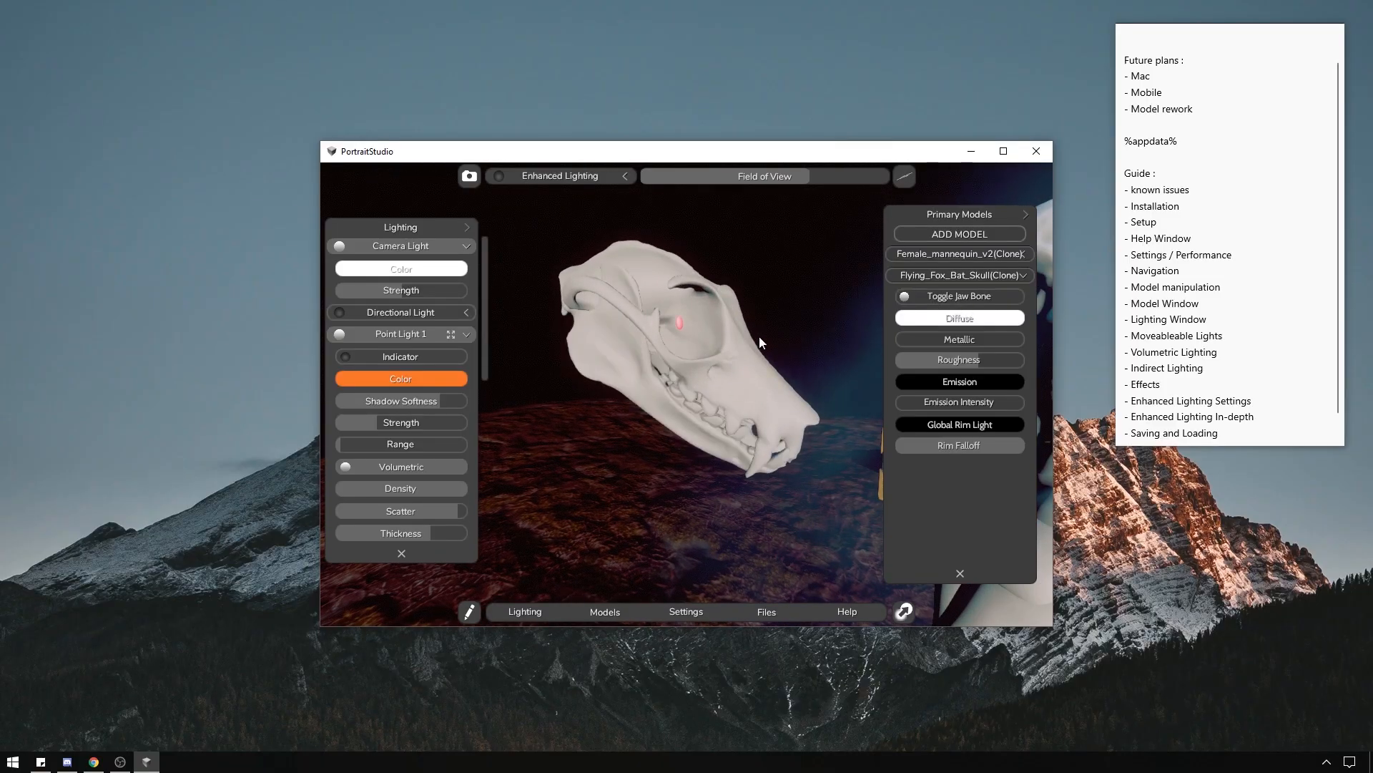
Examine the spheres in the skull's eye sockets from several angles and turn off the Camera Light.
middle_click_drag(847, 326, 705, 333)
scroll(668, 236, "down", 5)
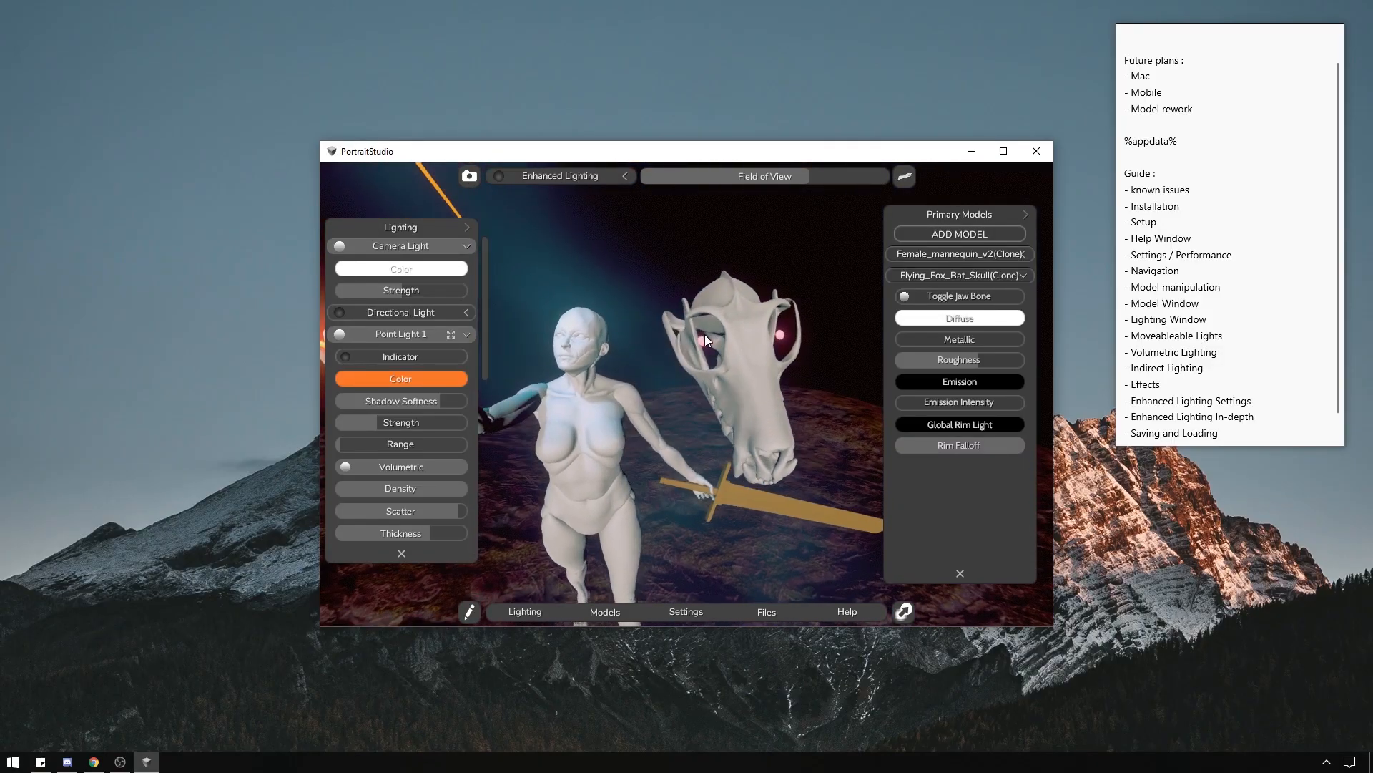
left_click(721, 340)
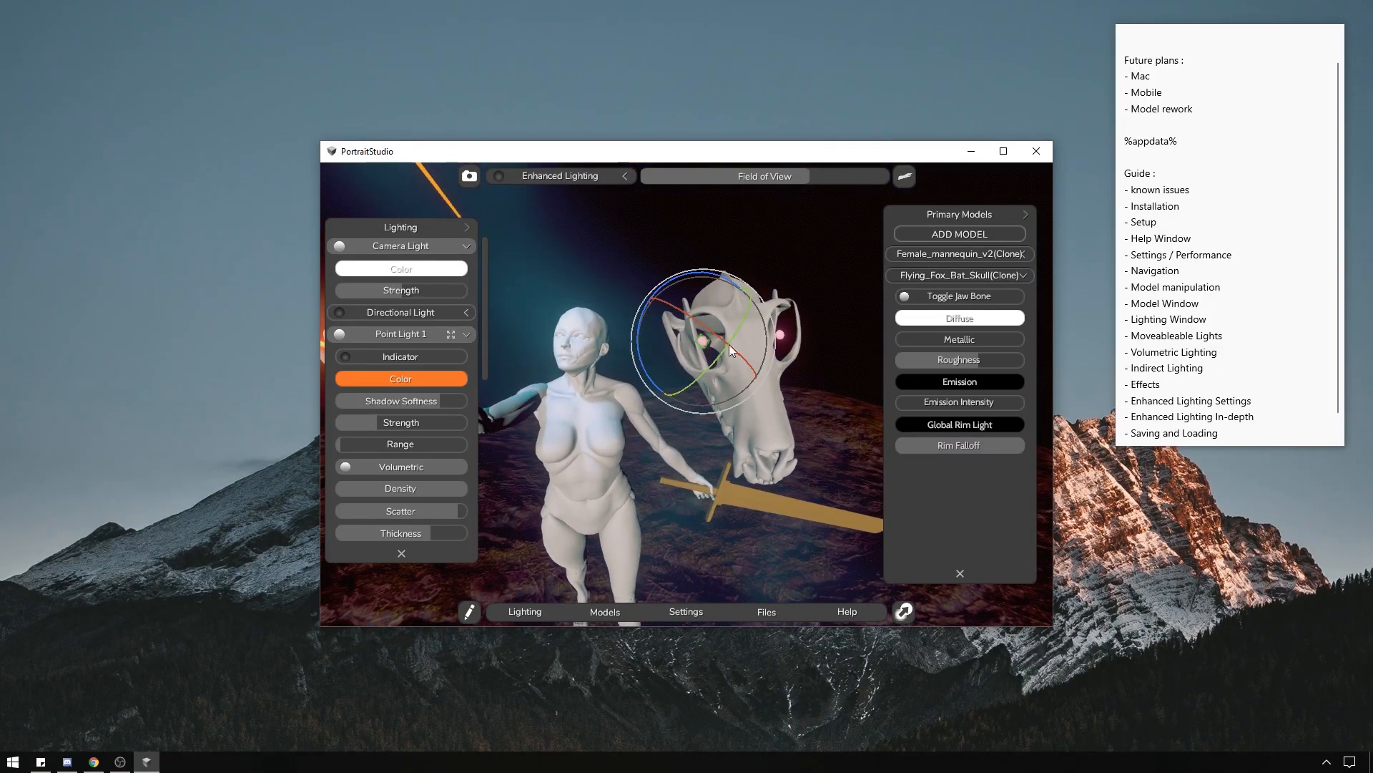
left_click(820, 277)
scroll(787, 248, "down", 5)
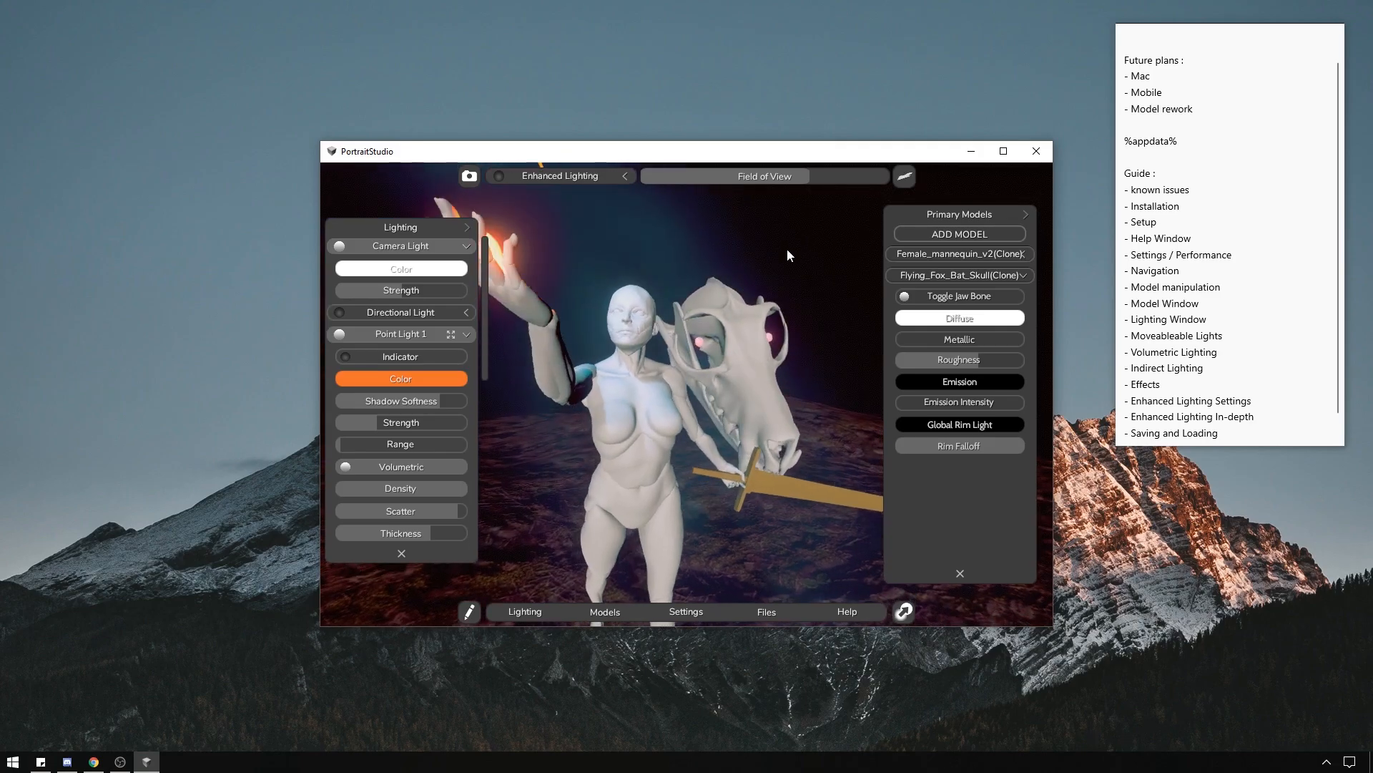
scroll(781, 246, "up", 6)
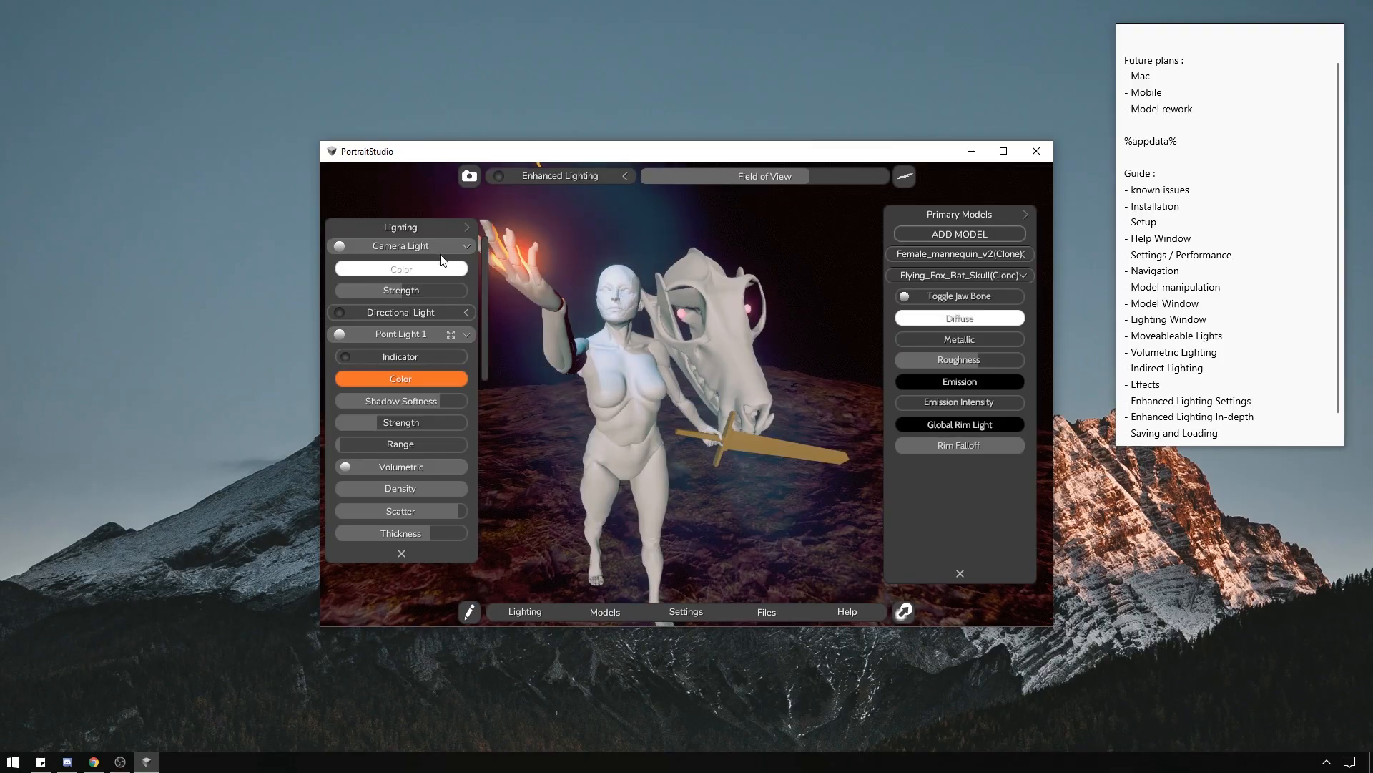
left_click(441, 251)
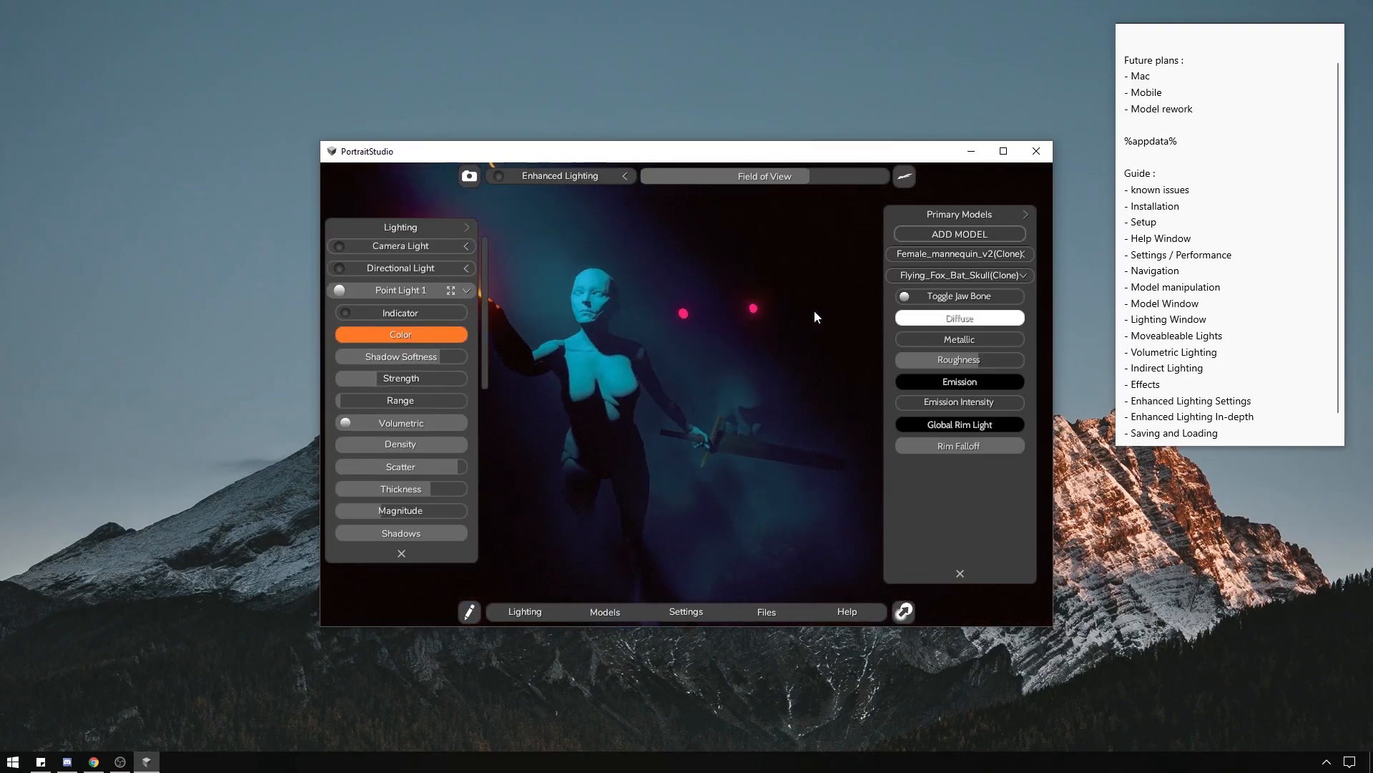
Raise the first eye sphere's emission intensity in the secondary models and turn on Enhanced Lighting.
left_click(1025, 215)
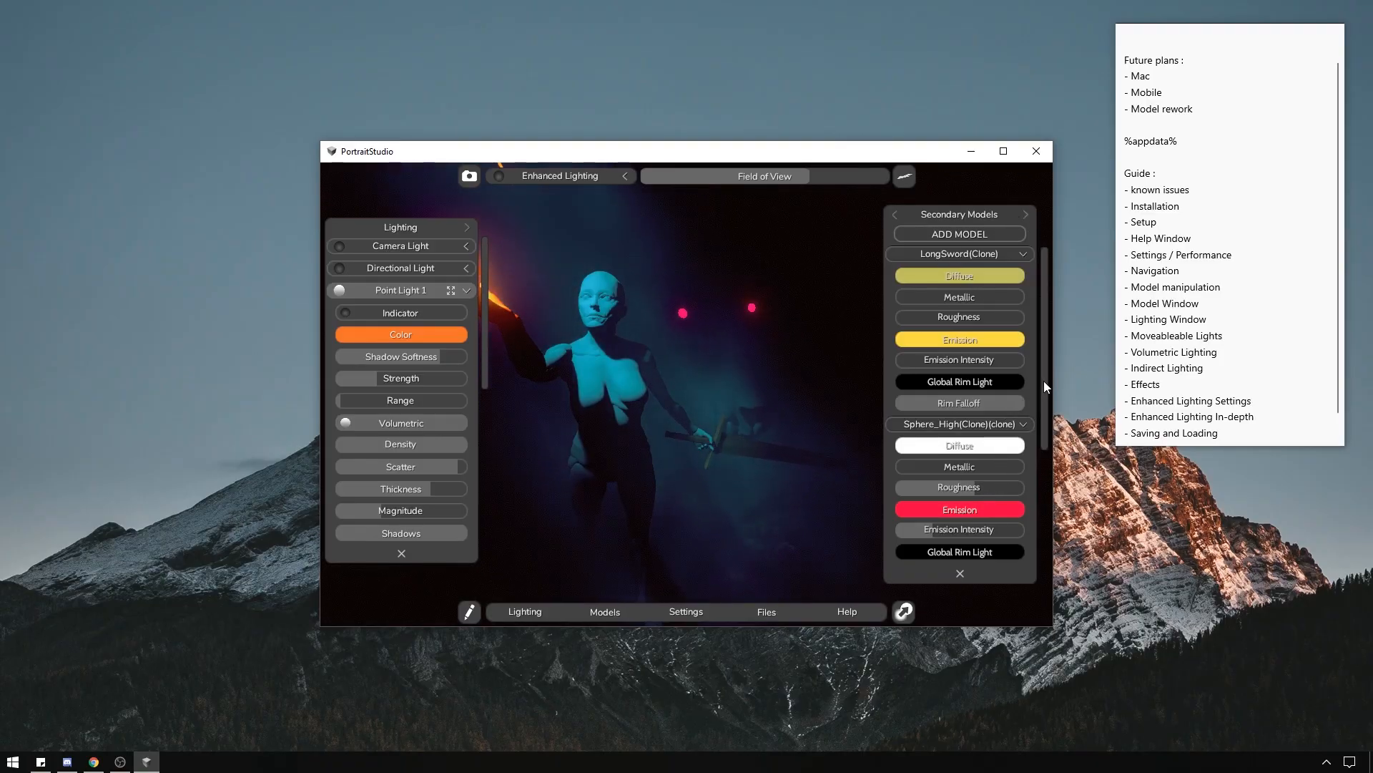
scroll(1041, 295, "down", 1)
scroll(1047, 314, "down", 3)
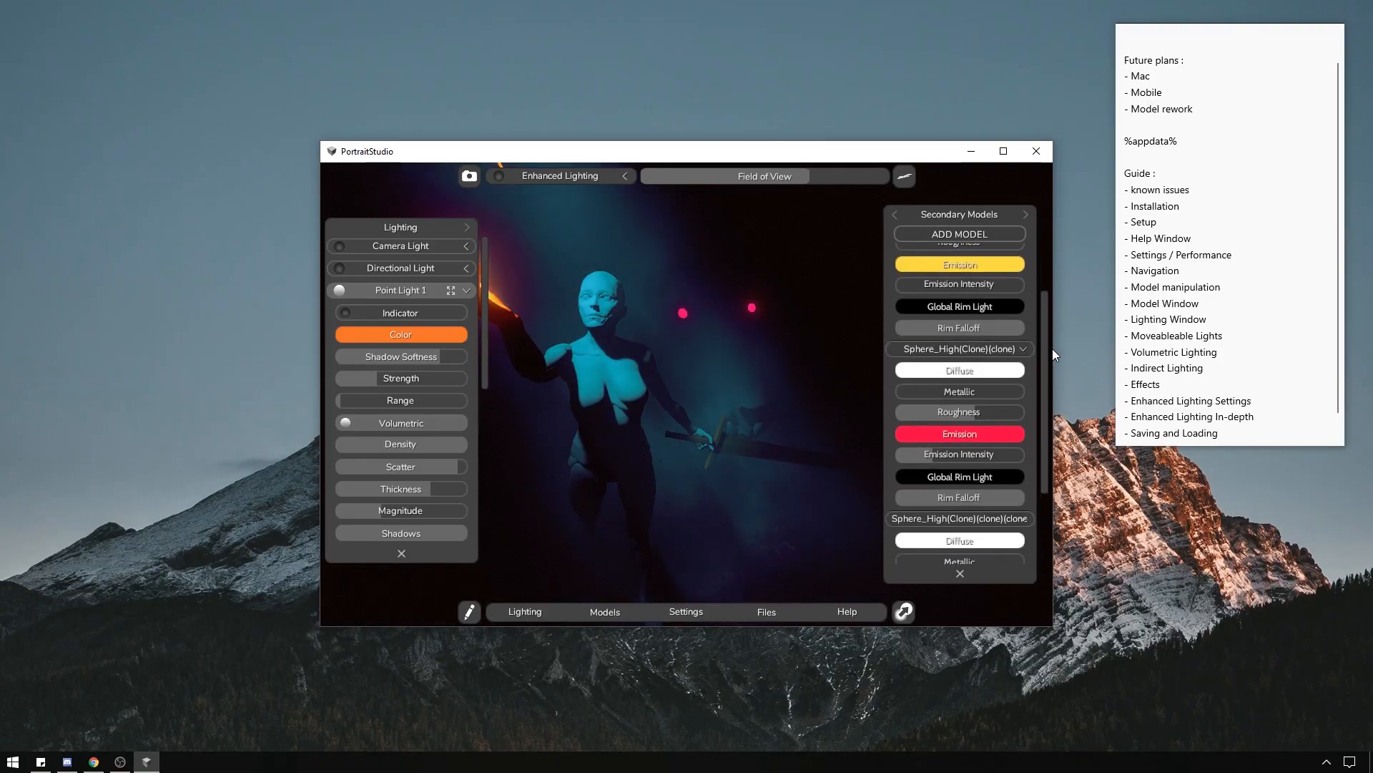
left_click(574, 178)
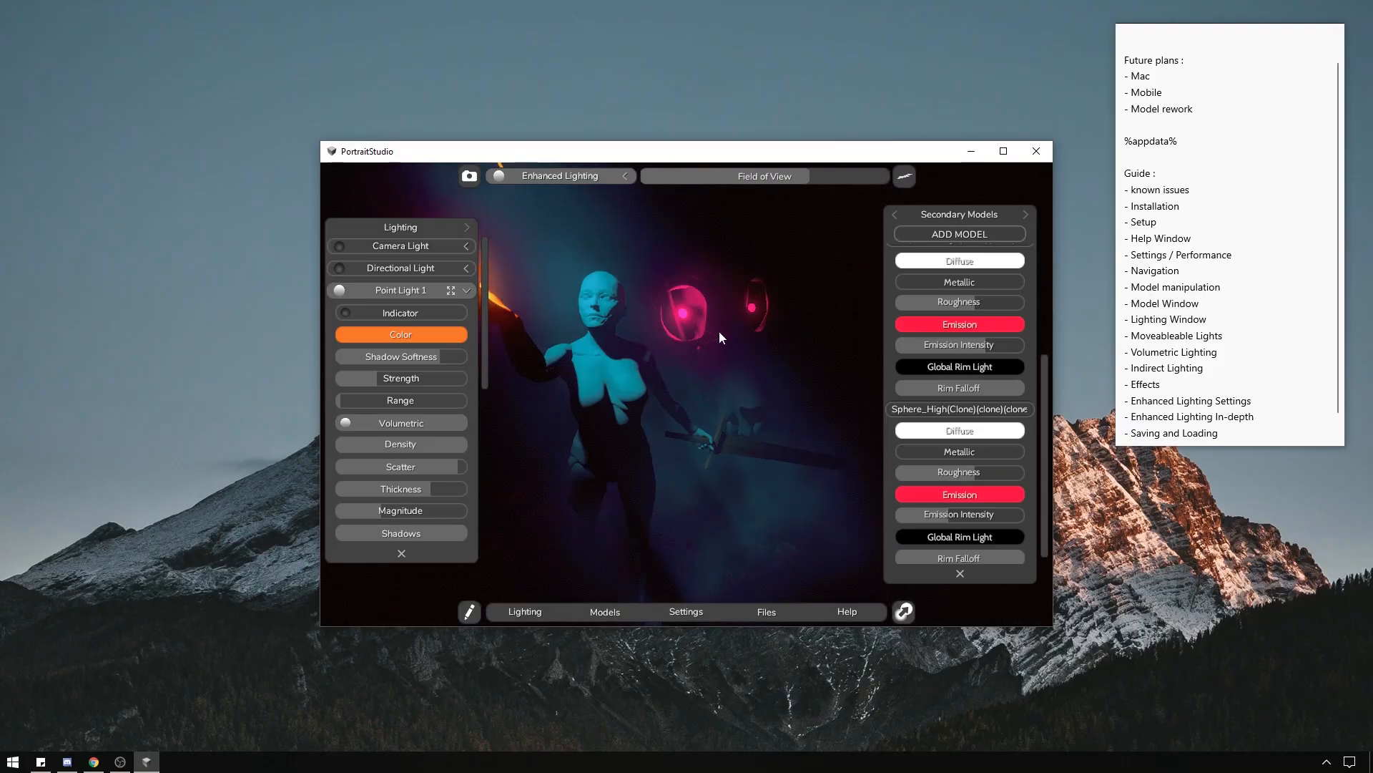
middle_click_drag(798, 255, 837, 272)
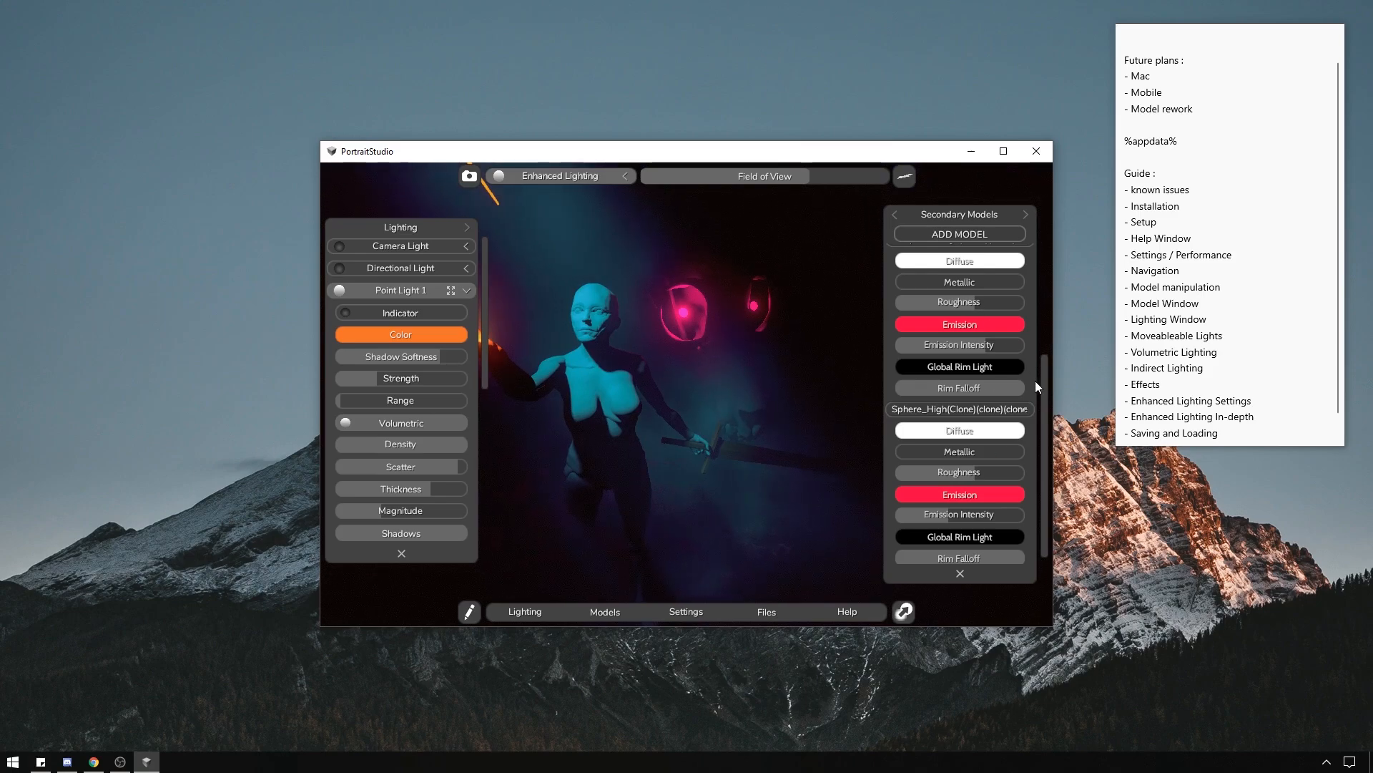
Set the long sword's emission color to orange #FAAE45 and raise its emission intensity so it lights the surroundings.
left_click_drag(1047, 387, 1035, 248)
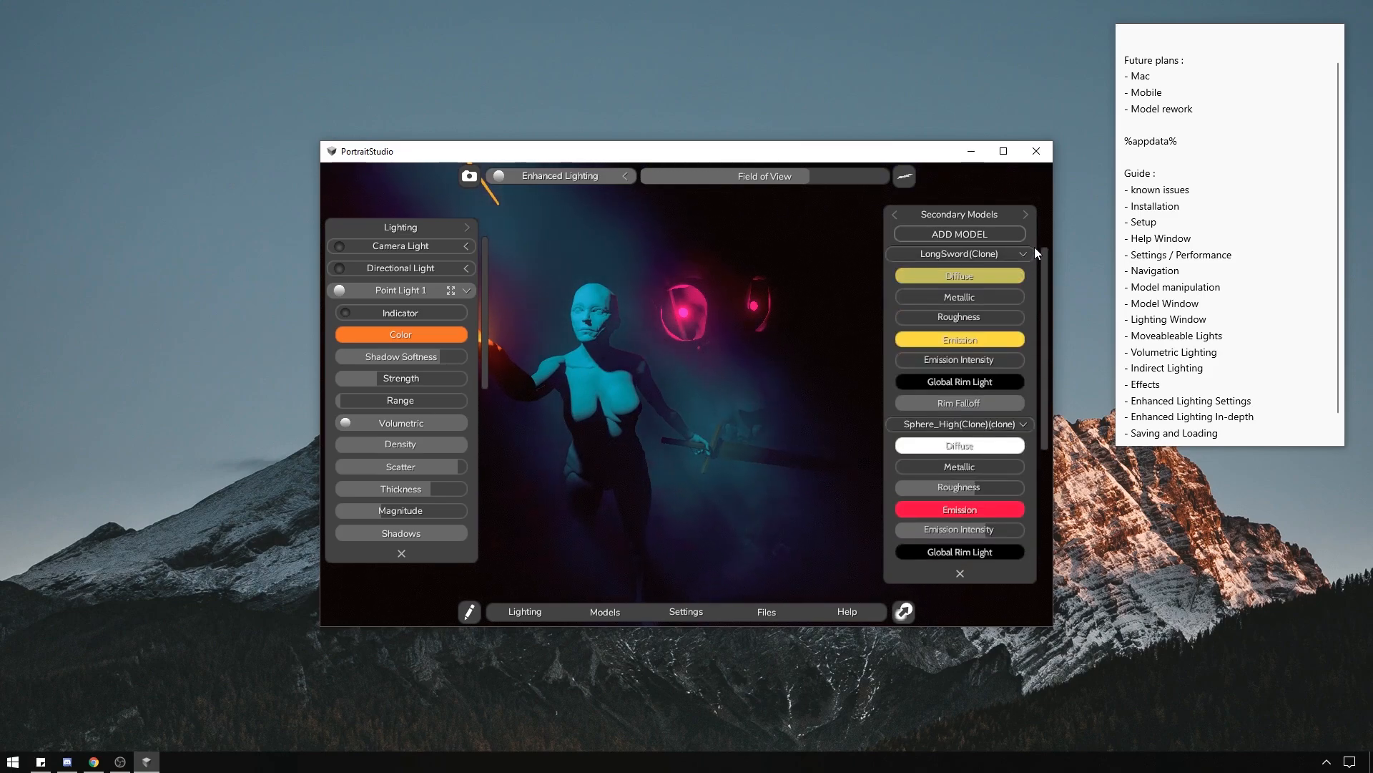
left_click(913, 341)
left_click(721, 302)
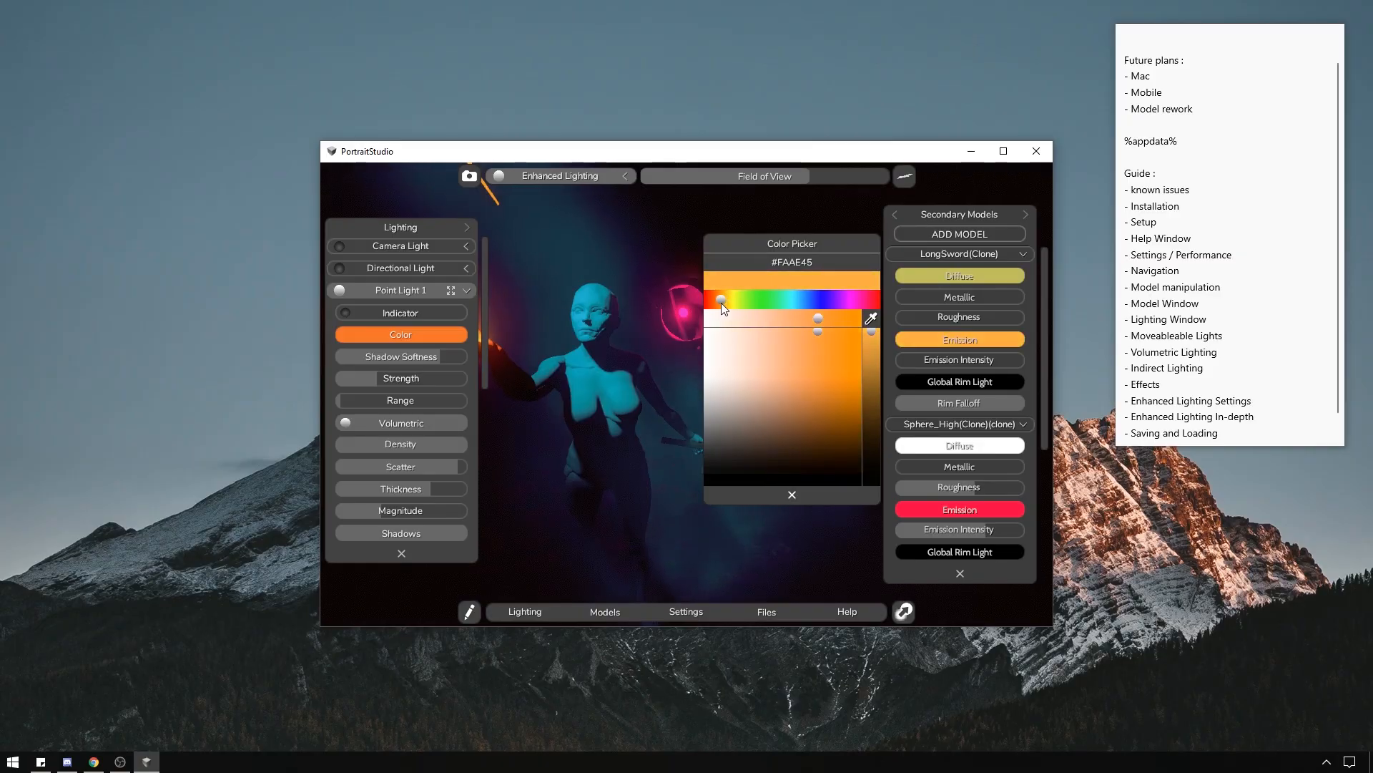
left_click(791, 494)
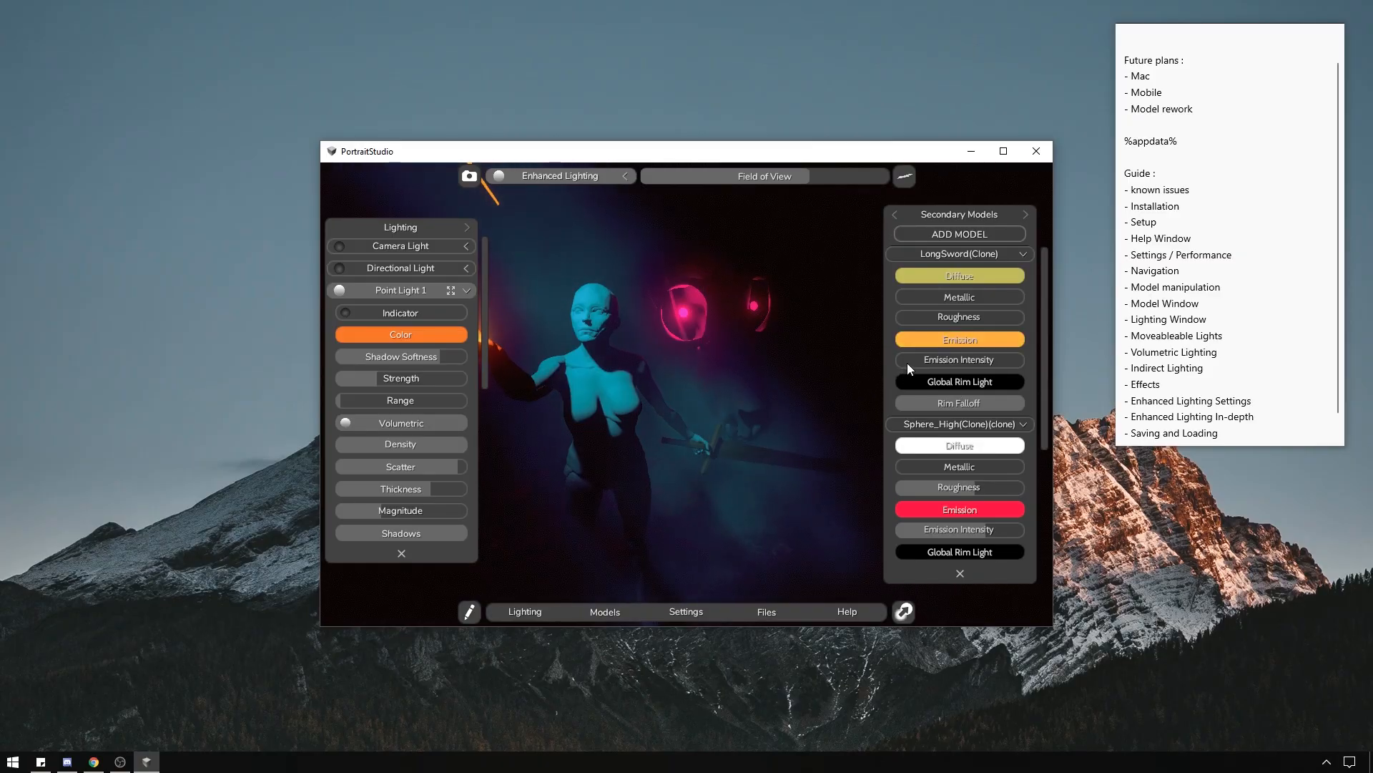
left_click_drag(899, 359, 972, 373)
middle_click_drag(852, 260, 561, 279)
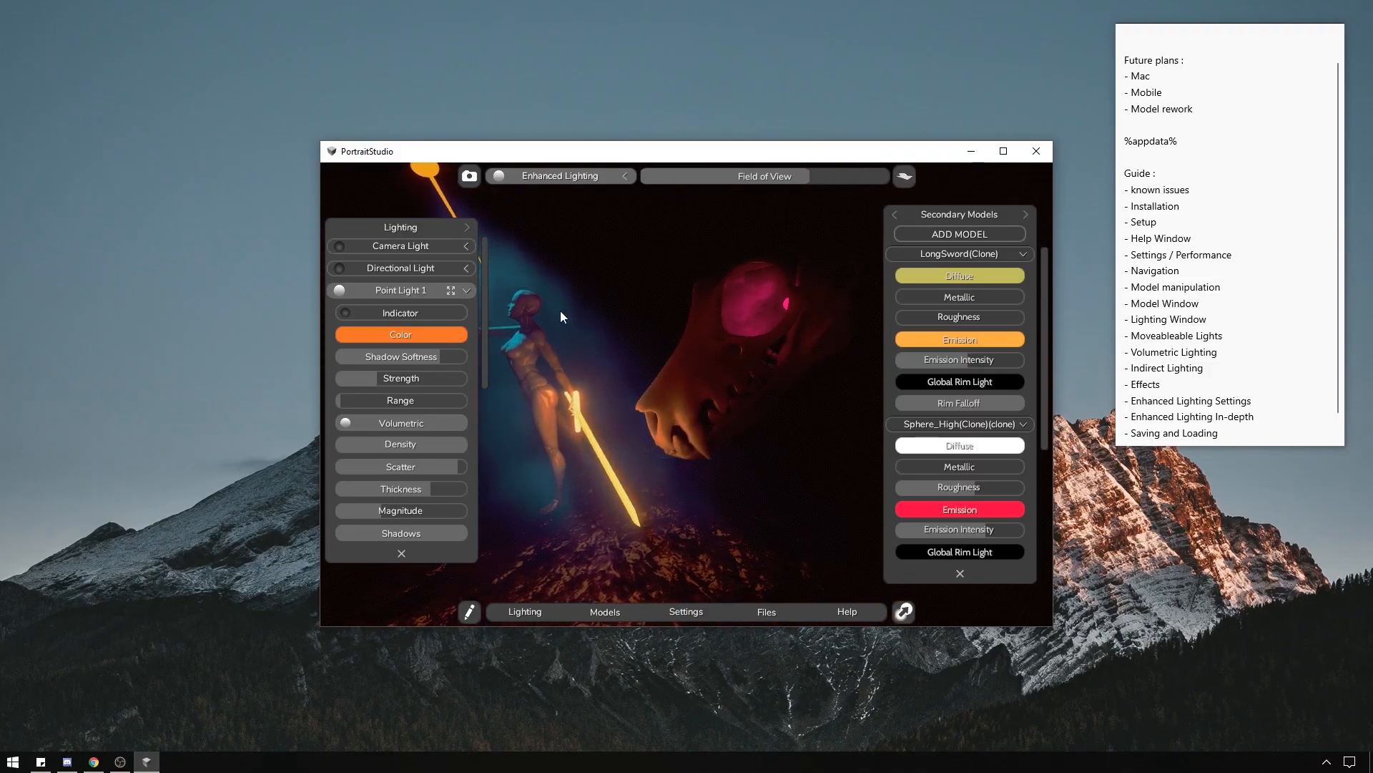
middle_click_drag(653, 262, 920, 270)
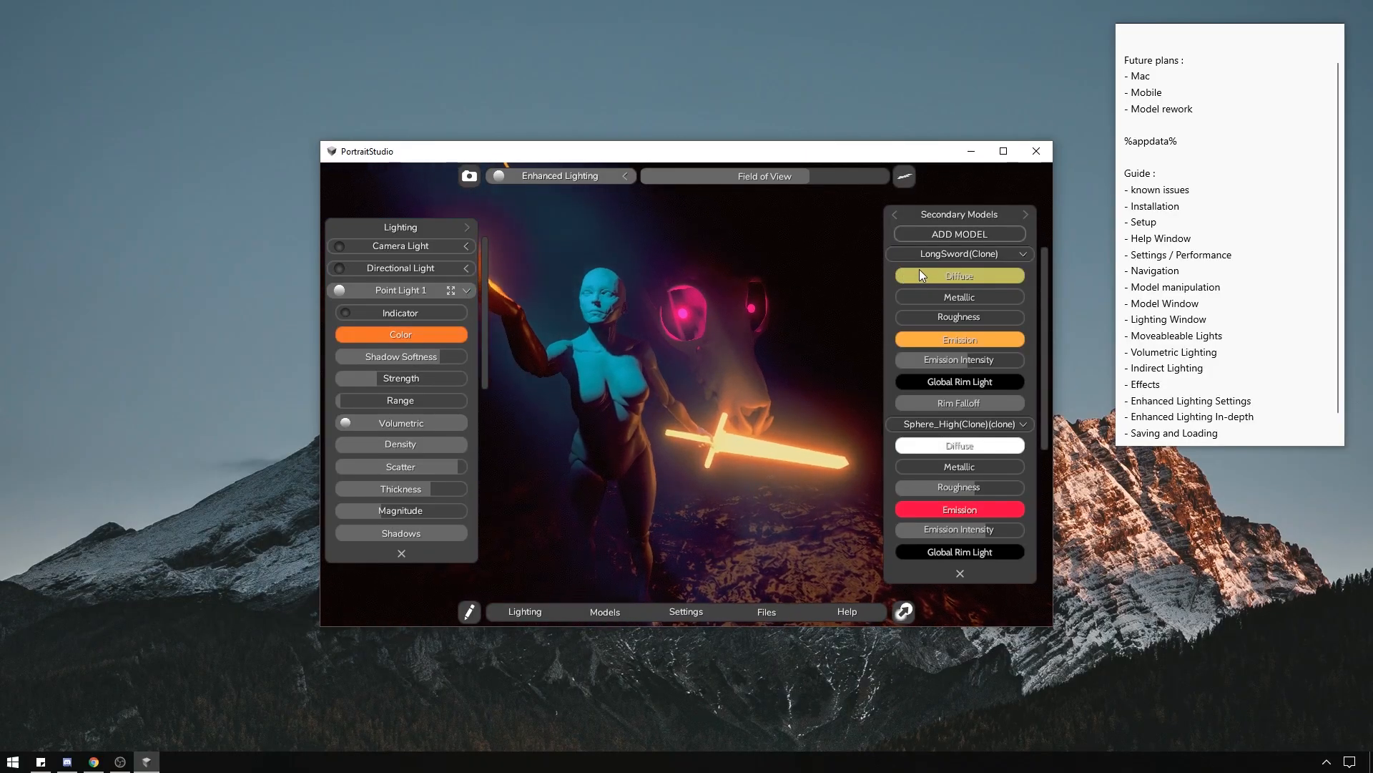
Change the long sword's emission color to blue #5445FA.
left_click(977, 336)
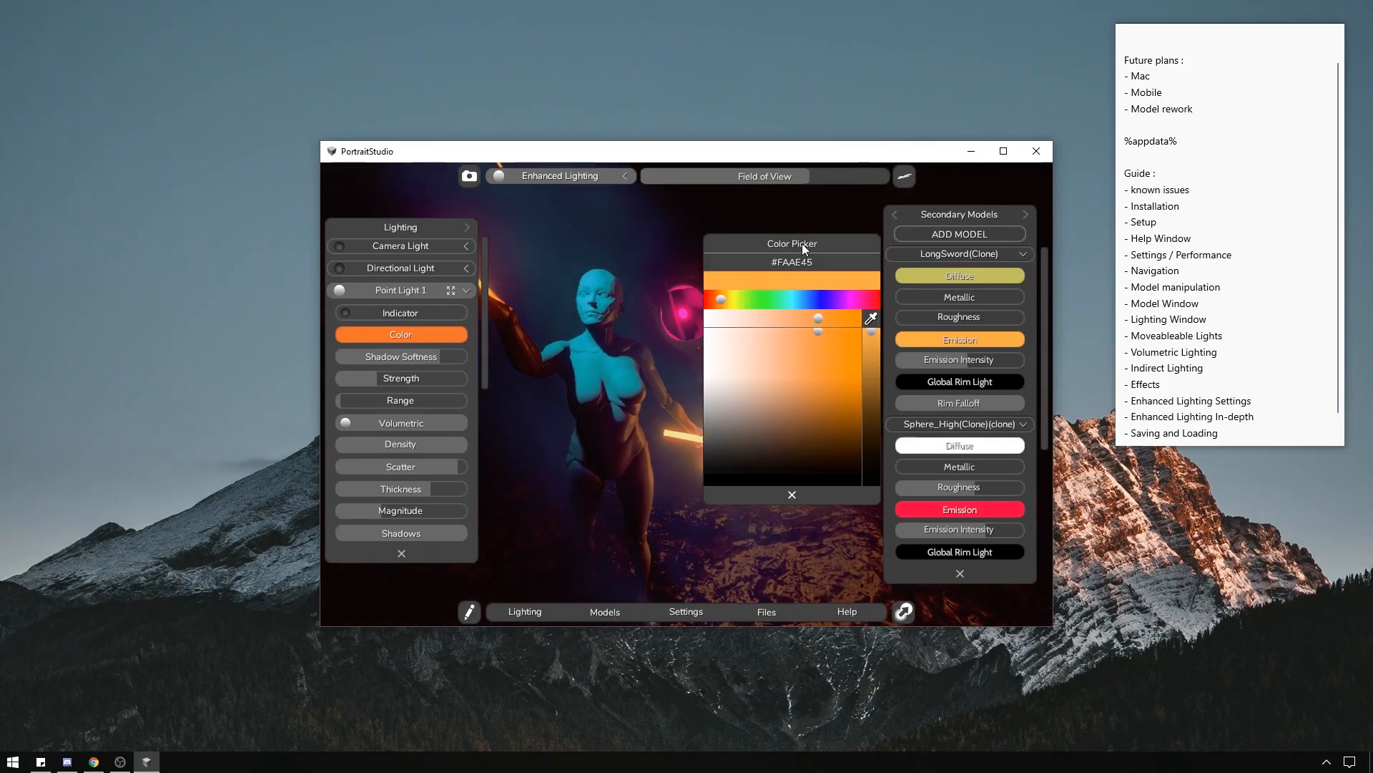
left_click_drag(803, 247, 401, 209)
mouse_move(437, 269)
left_mouse_down()
mouse_move(359, 269)
mouse_move(441, 283)
left_mouse_up()
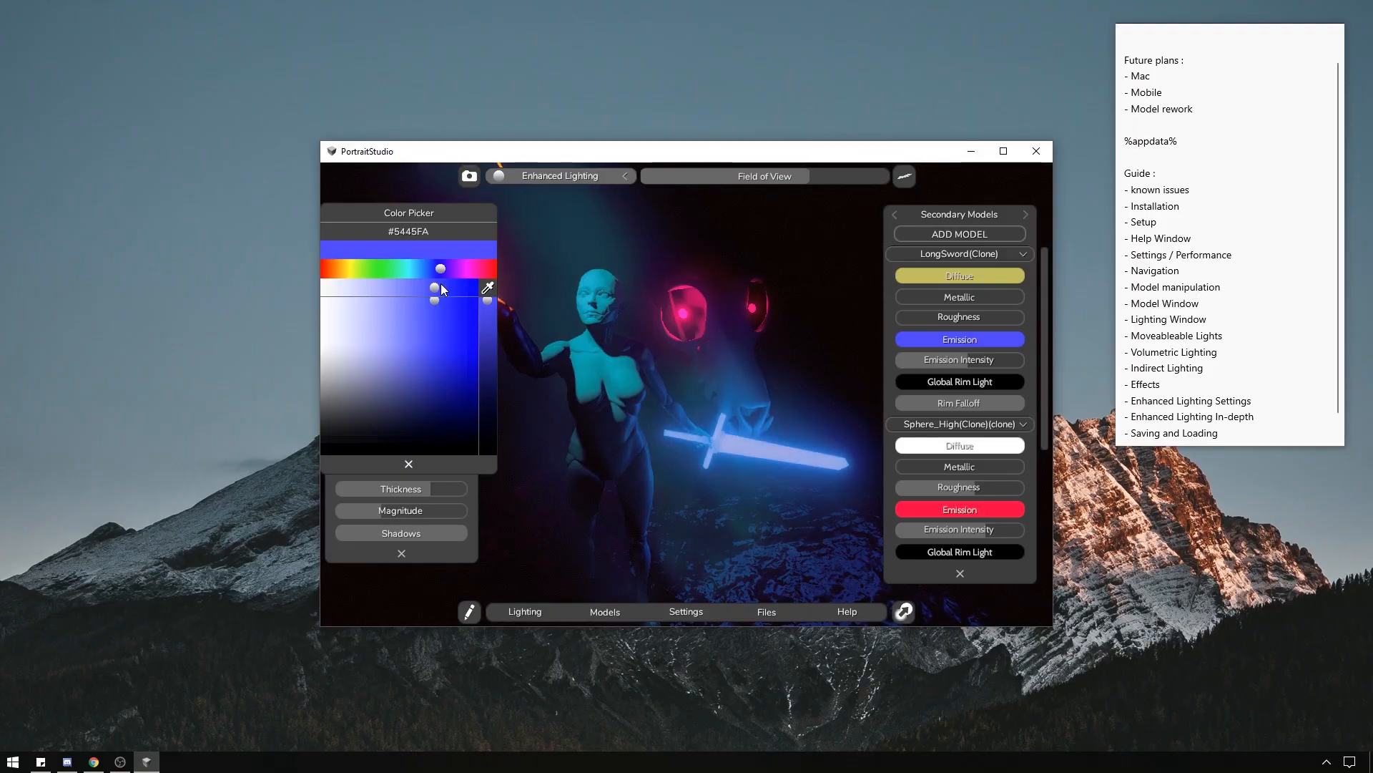
middle_click_drag(676, 235, 663, 224)
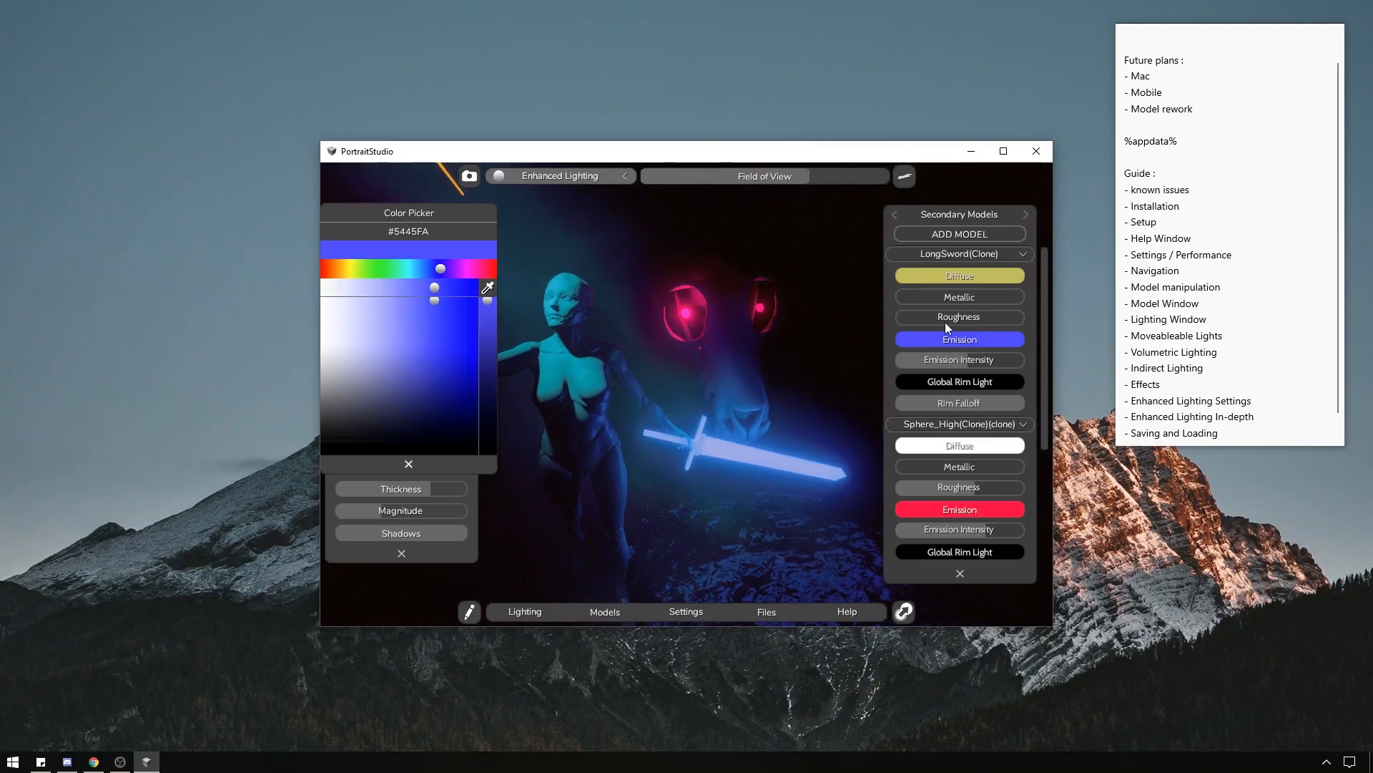
Lower the long sword's emission intensity to minimum, turn off Enhanced Lighting and close the color picker.
left_click_drag(966, 362, 860, 361)
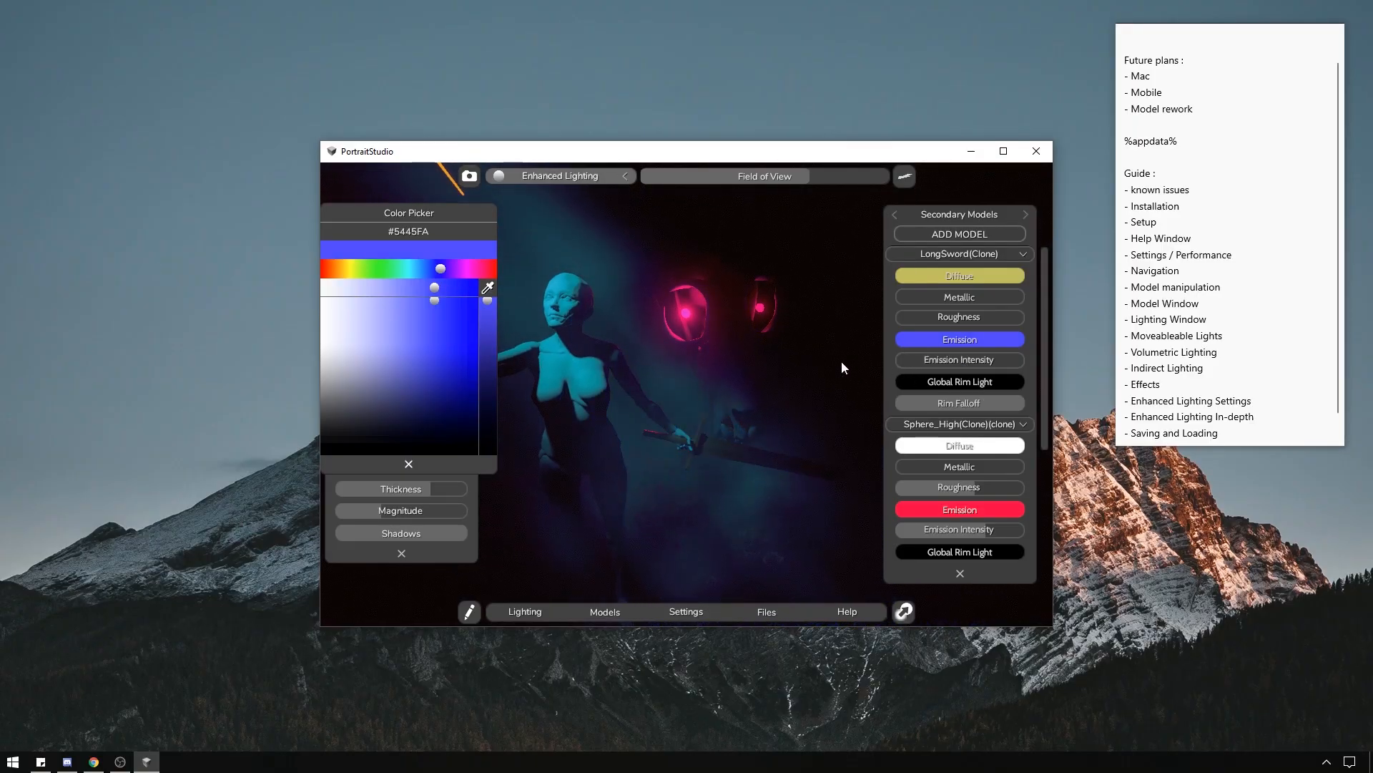
left_click(571, 177)
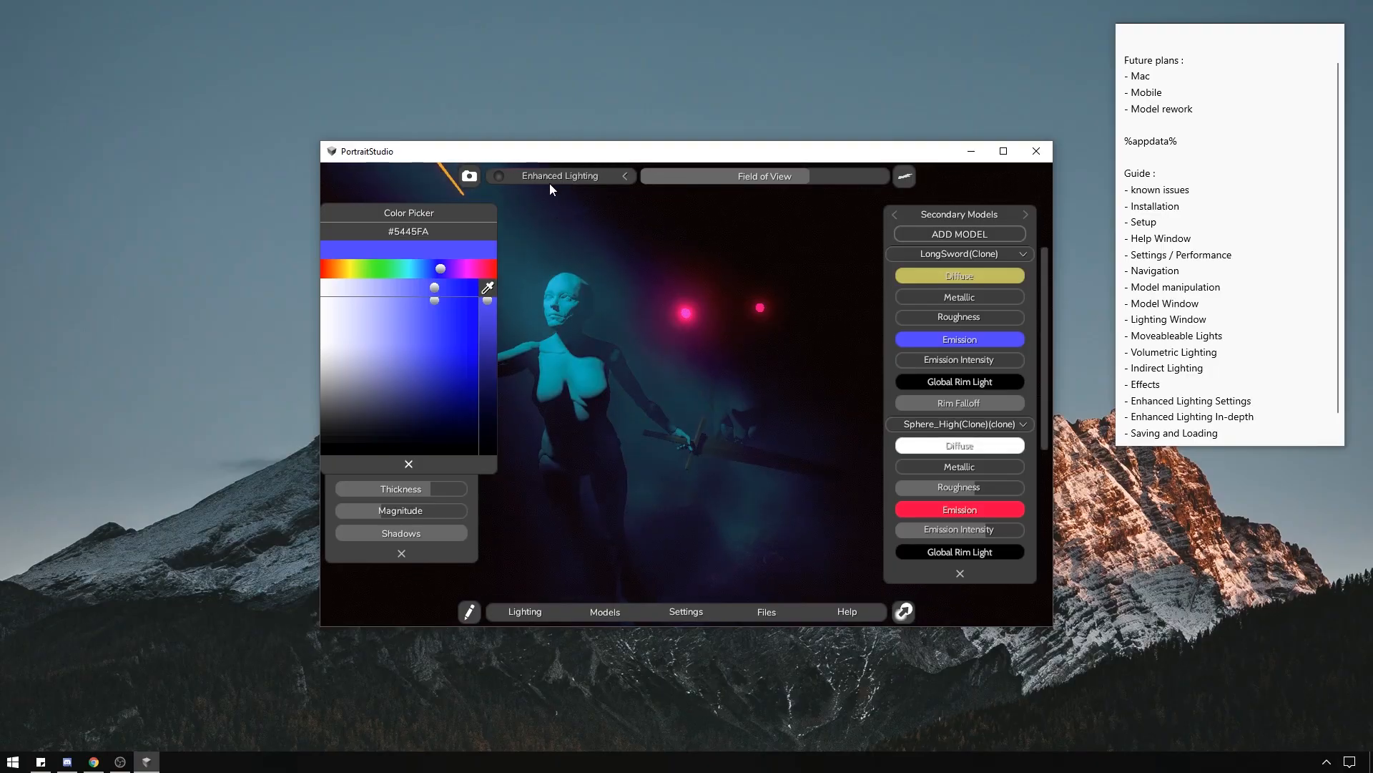
left_click(472, 469)
middle_click_drag(607, 235, 641, 242)
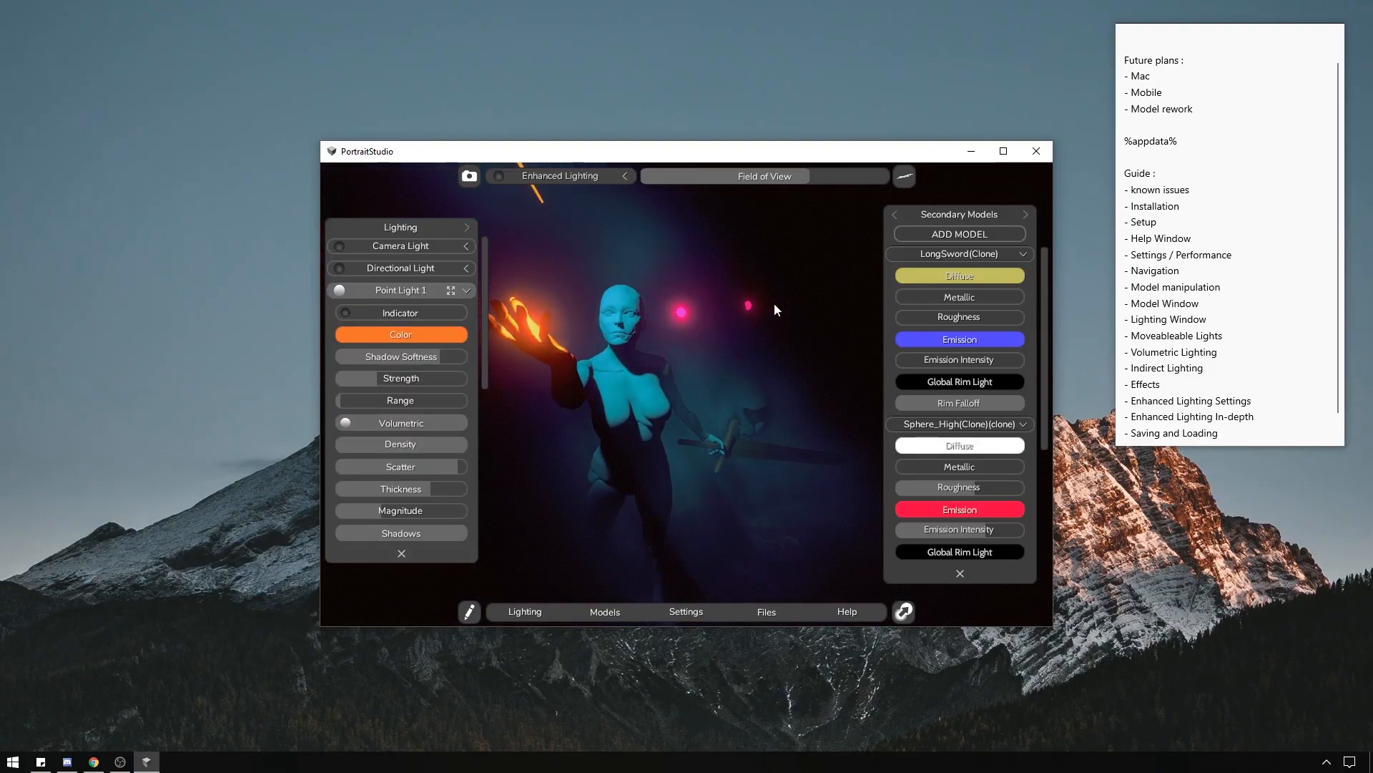
mouse_move(668, 241)
middle_mouse_down()
mouse_move(665, 262)
mouse_move(646, 259)
middle_mouse_up()
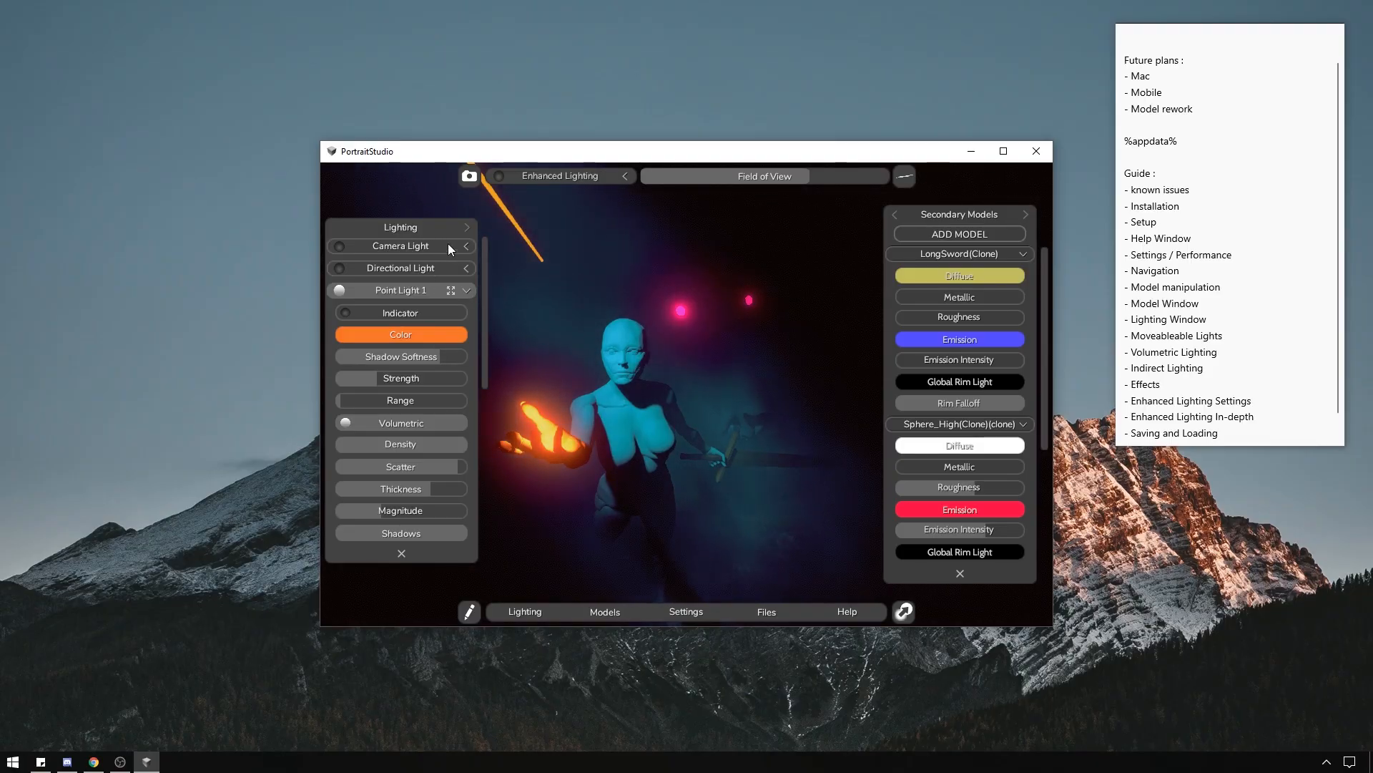
Turn on the directional light and raise its strength to about two thirds.
left_click(429, 267)
left_click_drag(388, 314, 452, 312)
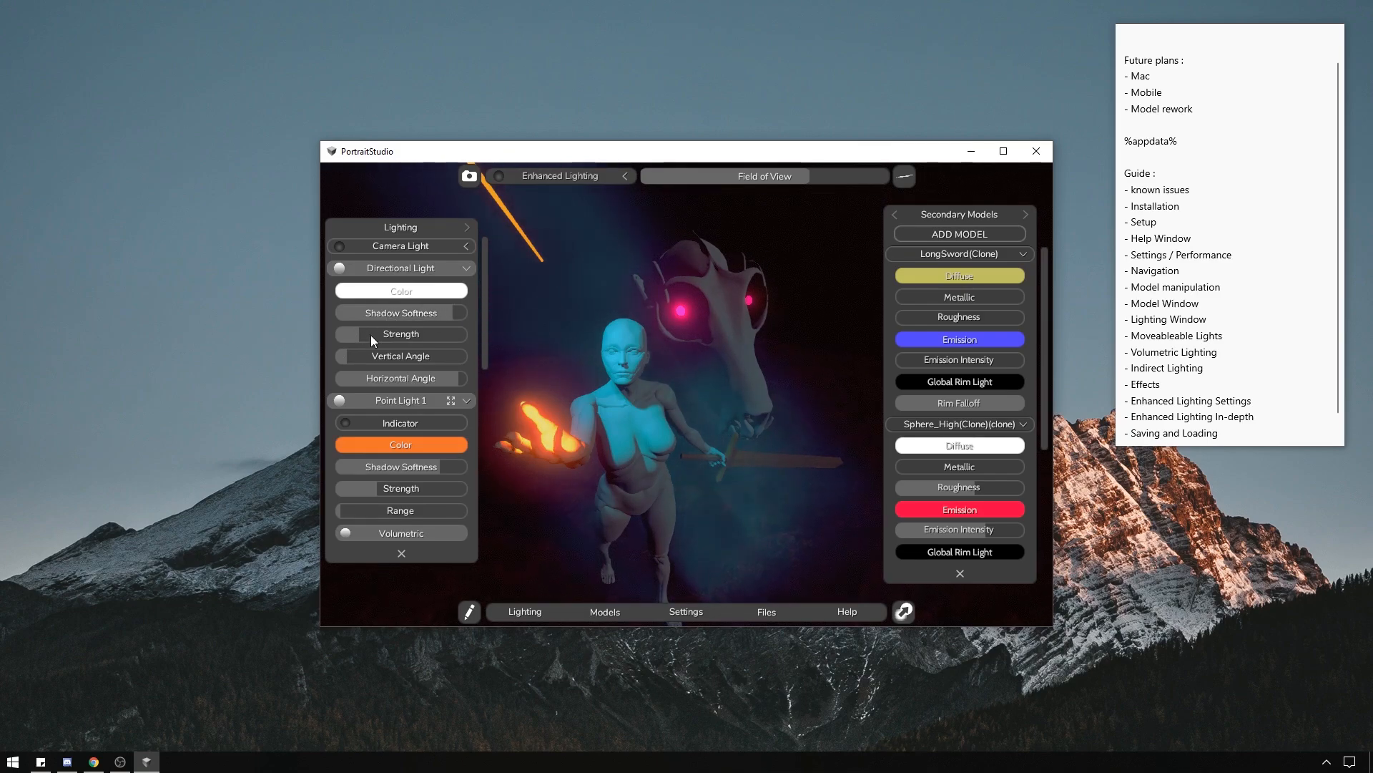
left_click_drag(371, 335, 426, 334)
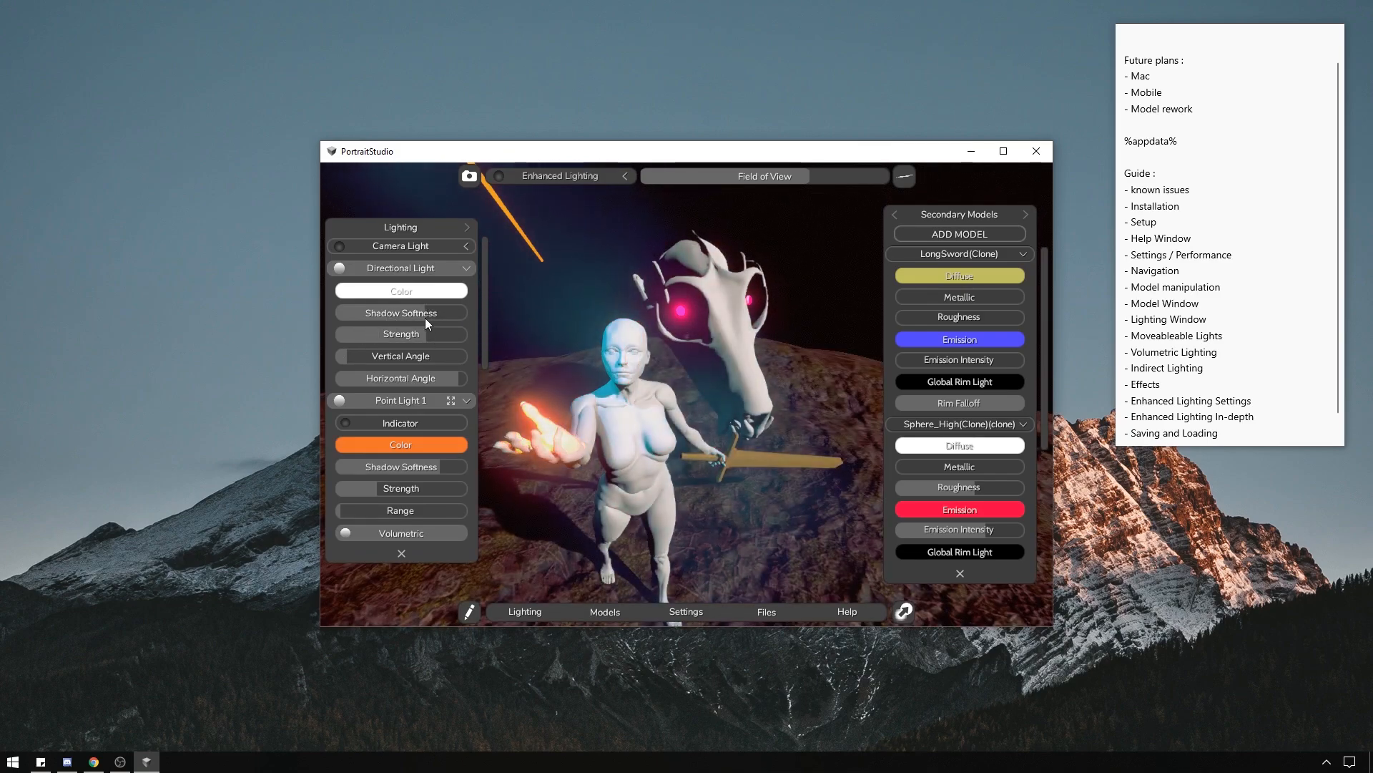
Re-aim the directional light across the scene and raise its shadow softness to the maximum.
mouse_move(606, 247)
right_mouse_down()
mouse_move(613, 328)
mouse_move(563, 196)
mouse_move(743, 266)
mouse_move(684, 299)
mouse_move(424, 304)
mouse_move(379, 310)
mouse_move(360, 332)
mouse_move(436, 315)
mouse_move(458, 226)
mouse_move(632, 268)
right_mouse_up()
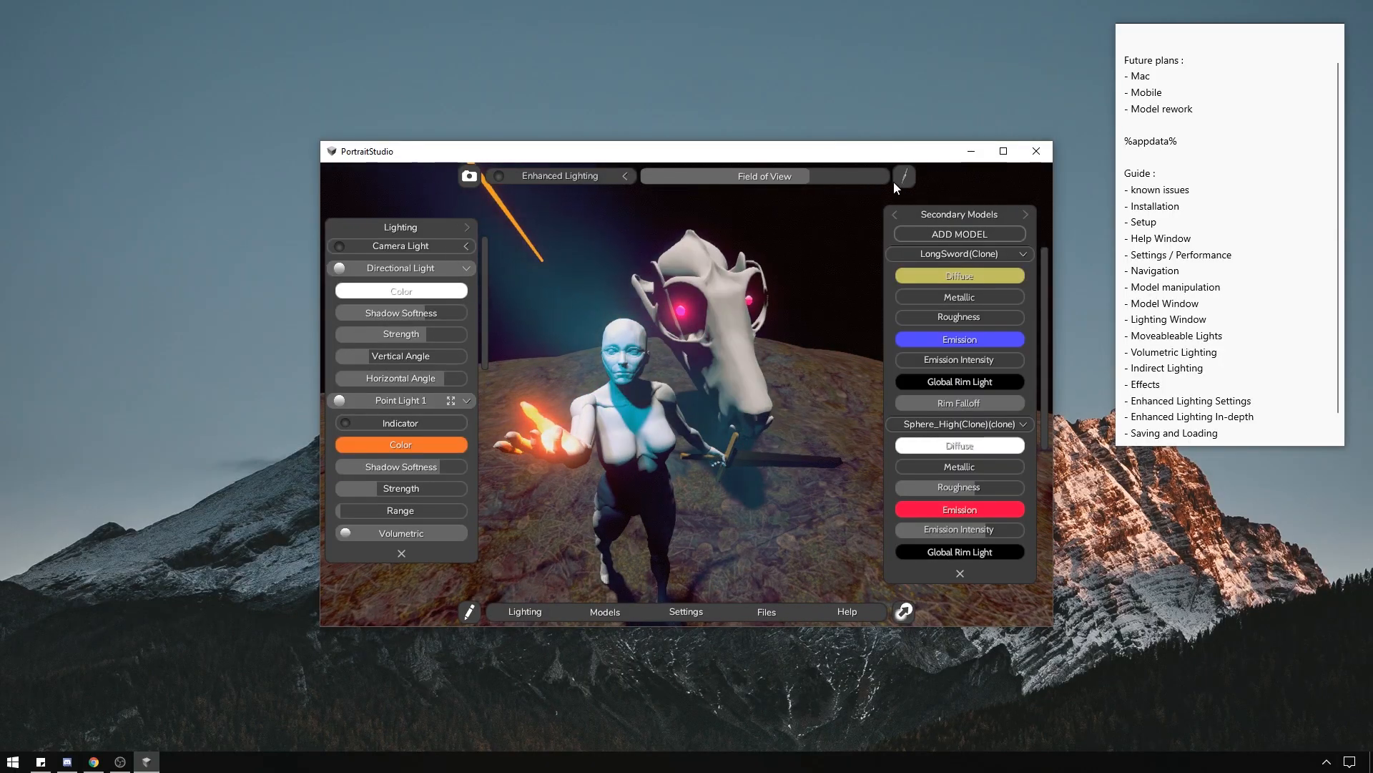
mouse_move(647, 392)
right_mouse_down()
mouse_move(638, 379)
mouse_move(558, 375)
mouse_move(504, 405)
mouse_move(715, 300)
right_mouse_up()
left_click_drag(770, 276, 815, 263)
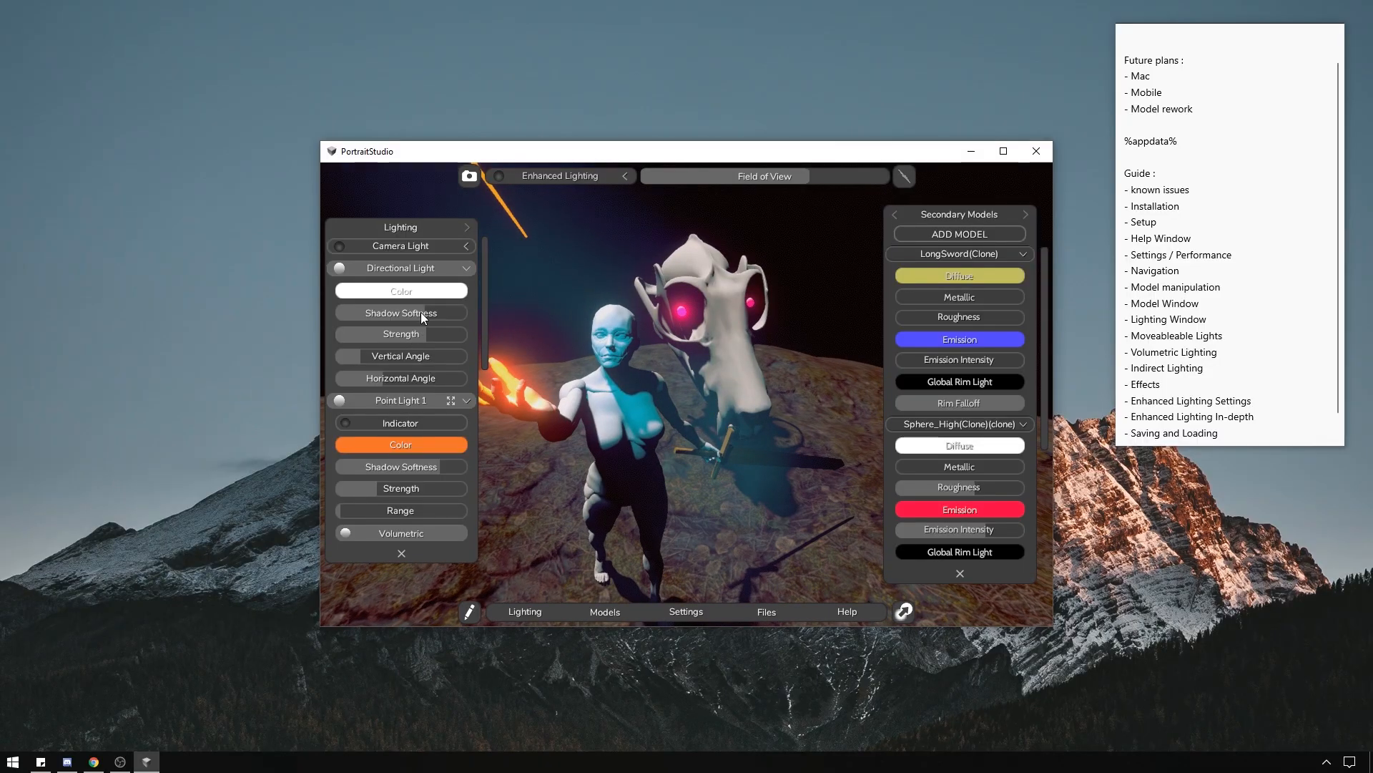
left_click_drag(433, 313, 505, 333)
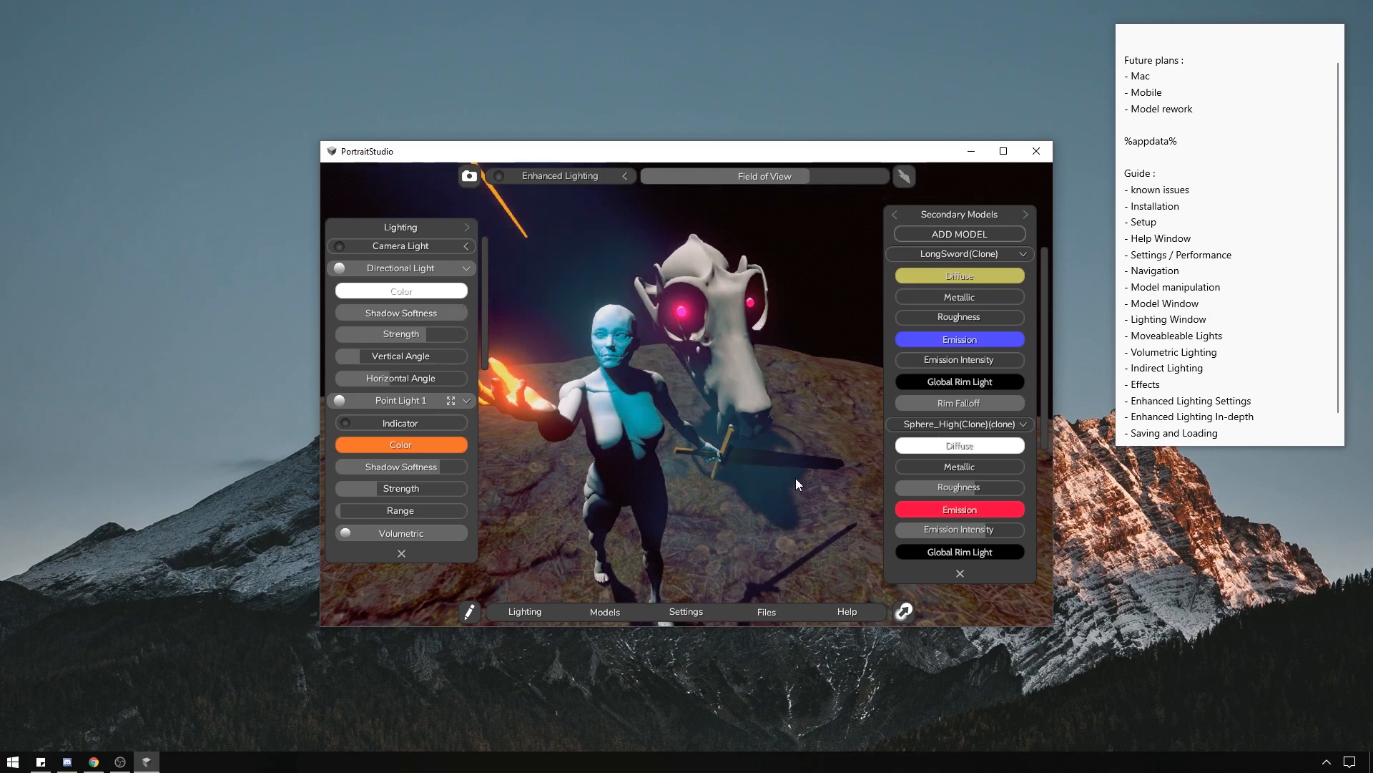
left_click_drag(430, 313, 575, 333)
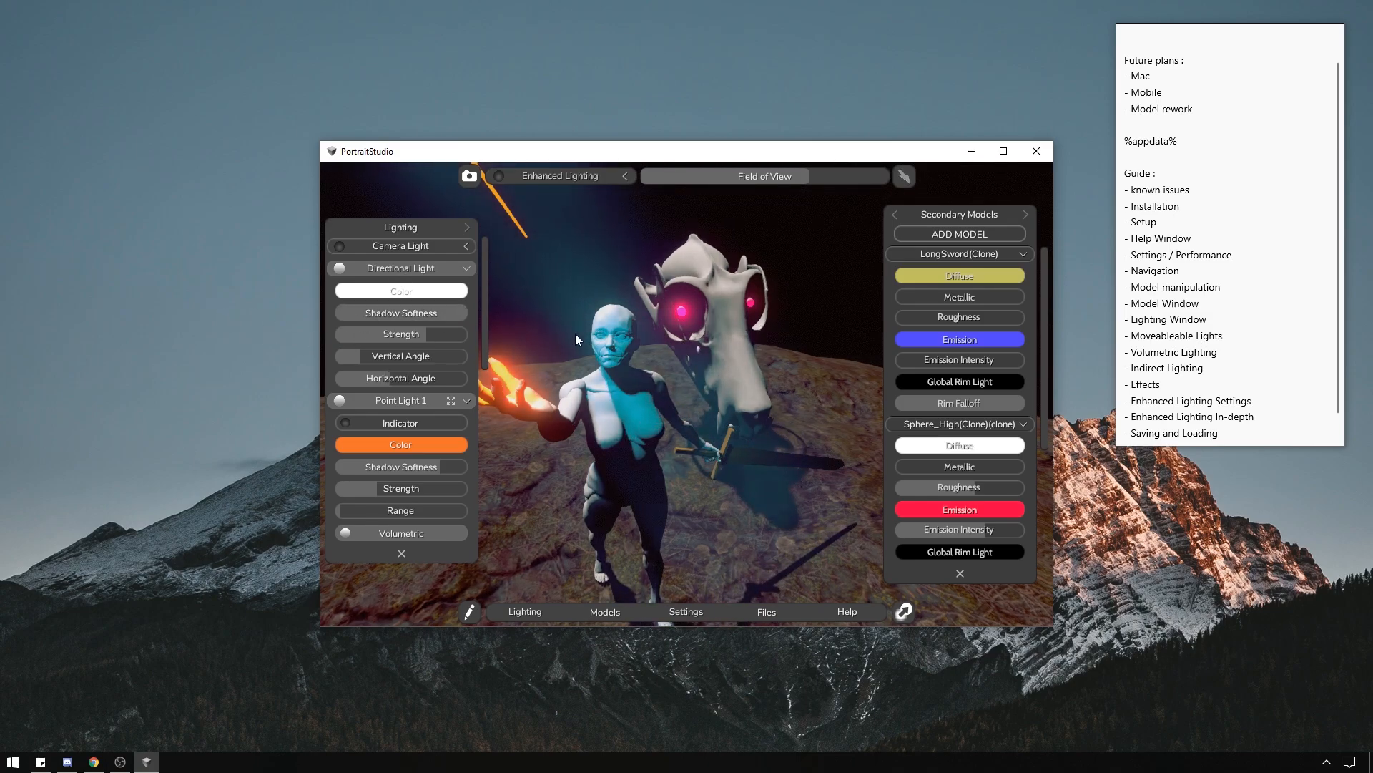
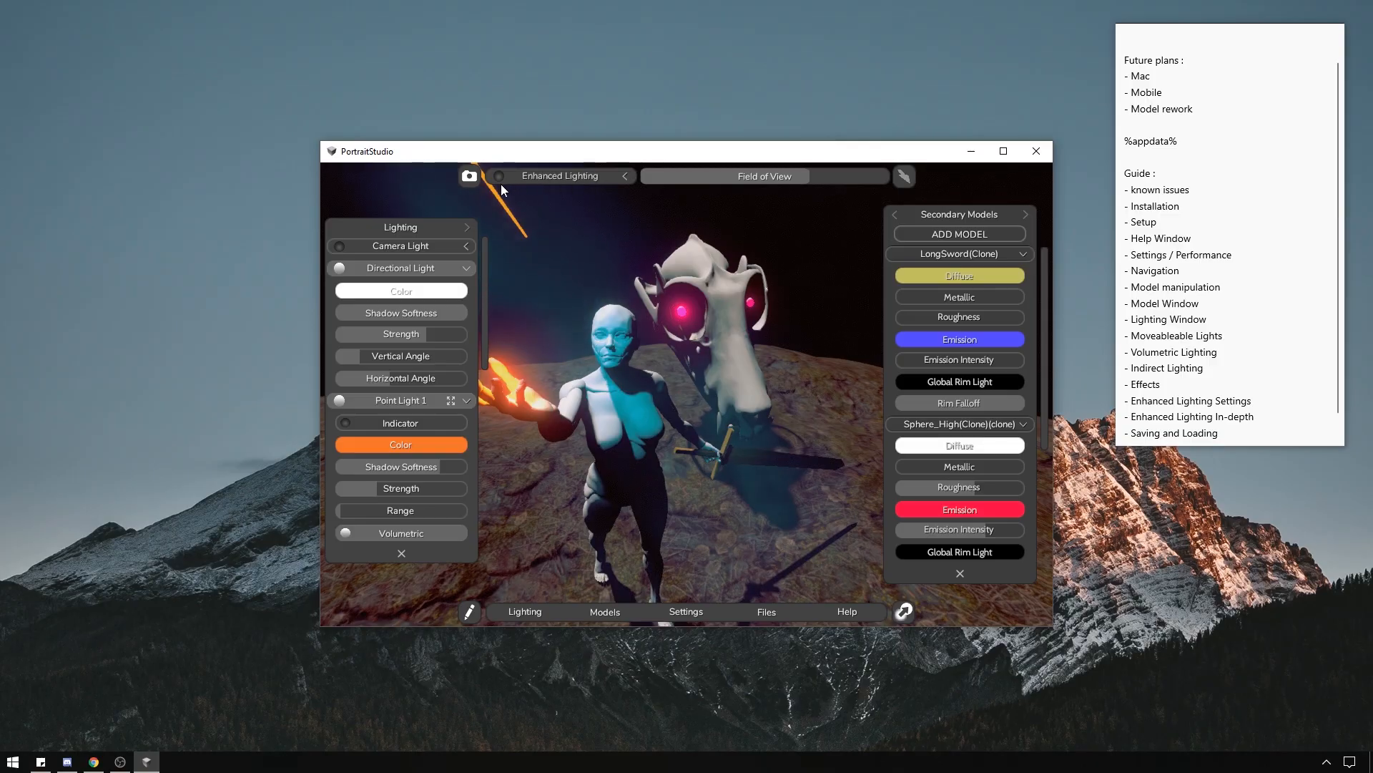
Turn on Enhanced Lighting and set the directional light's soft light near maximum and its strength to about 30%.
left_click(596, 174)
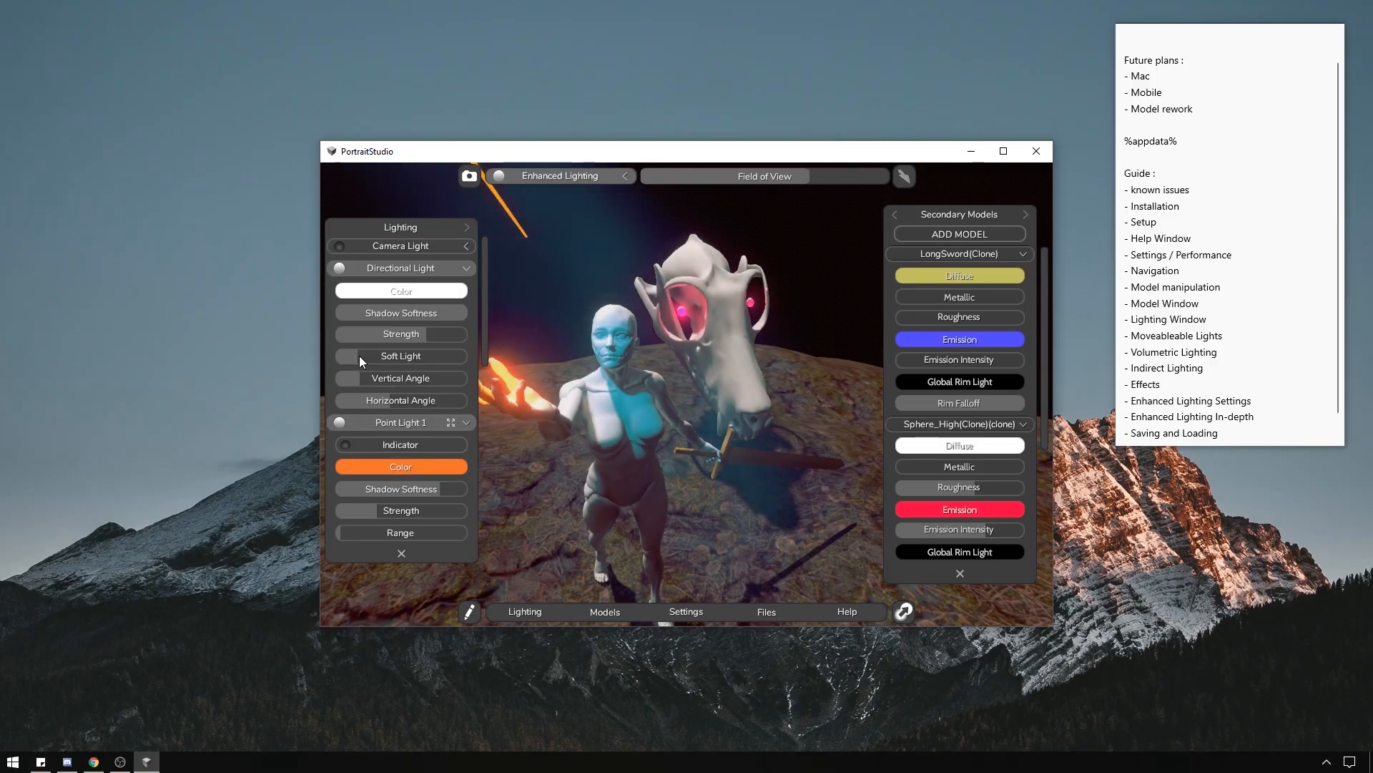
mouse_move(363, 355)
left_mouse_down()
mouse_move(427, 347)
mouse_move(351, 348)
mouse_move(415, 349)
mouse_move(383, 355)
mouse_move(304, 334)
mouse_move(382, 354)
mouse_move(479, 353)
mouse_move(354, 345)
mouse_move(462, 351)
left_mouse_up()
mouse_move(623, 310)
right_mouse_down()
mouse_move(636, 259)
mouse_move(574, 226)
mouse_move(311, 281)
mouse_move(557, 266)
mouse_move(701, 280)
mouse_move(612, 276)
mouse_move(575, 295)
mouse_move(580, 242)
mouse_move(580, 255)
right_mouse_up()
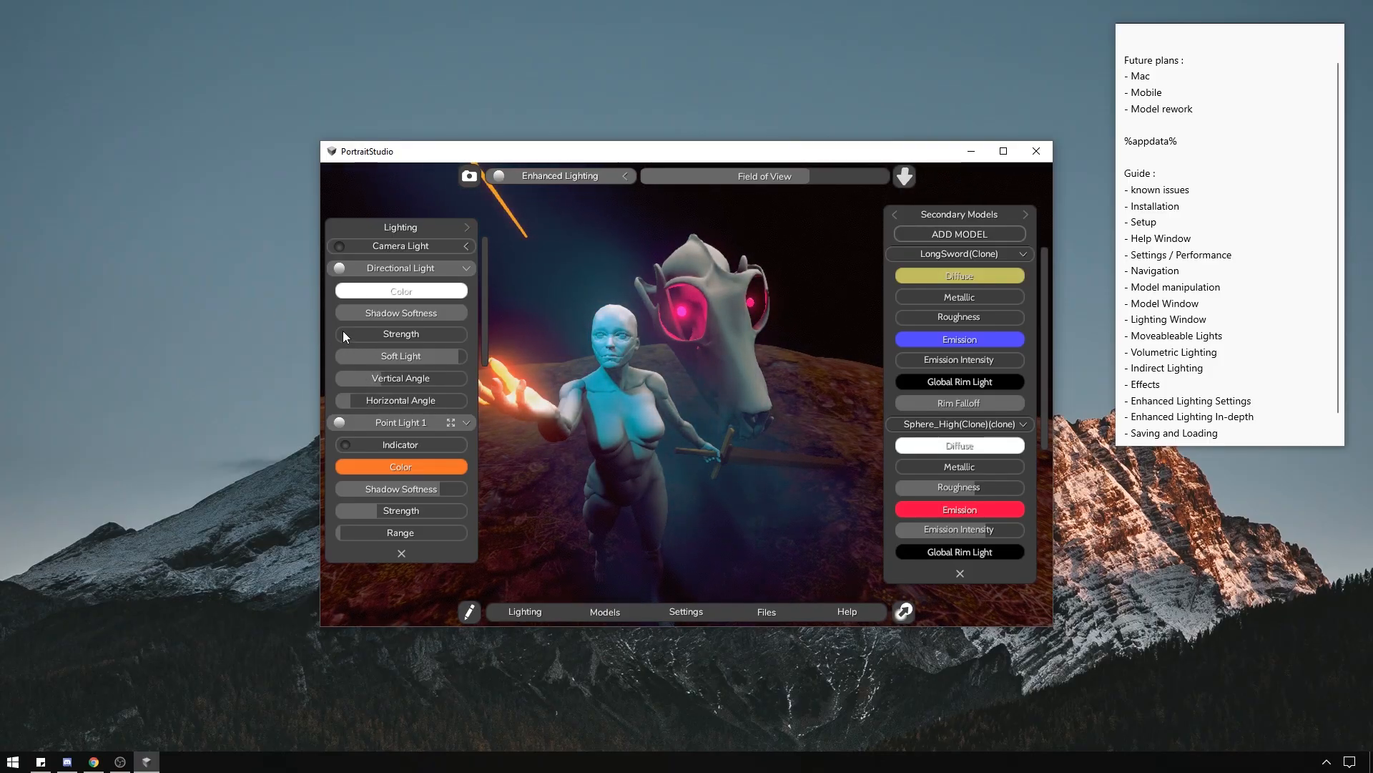
mouse_move(362, 334)
left_mouse_down()
mouse_move(396, 334)
mouse_move(373, 341)
left_mouse_up()
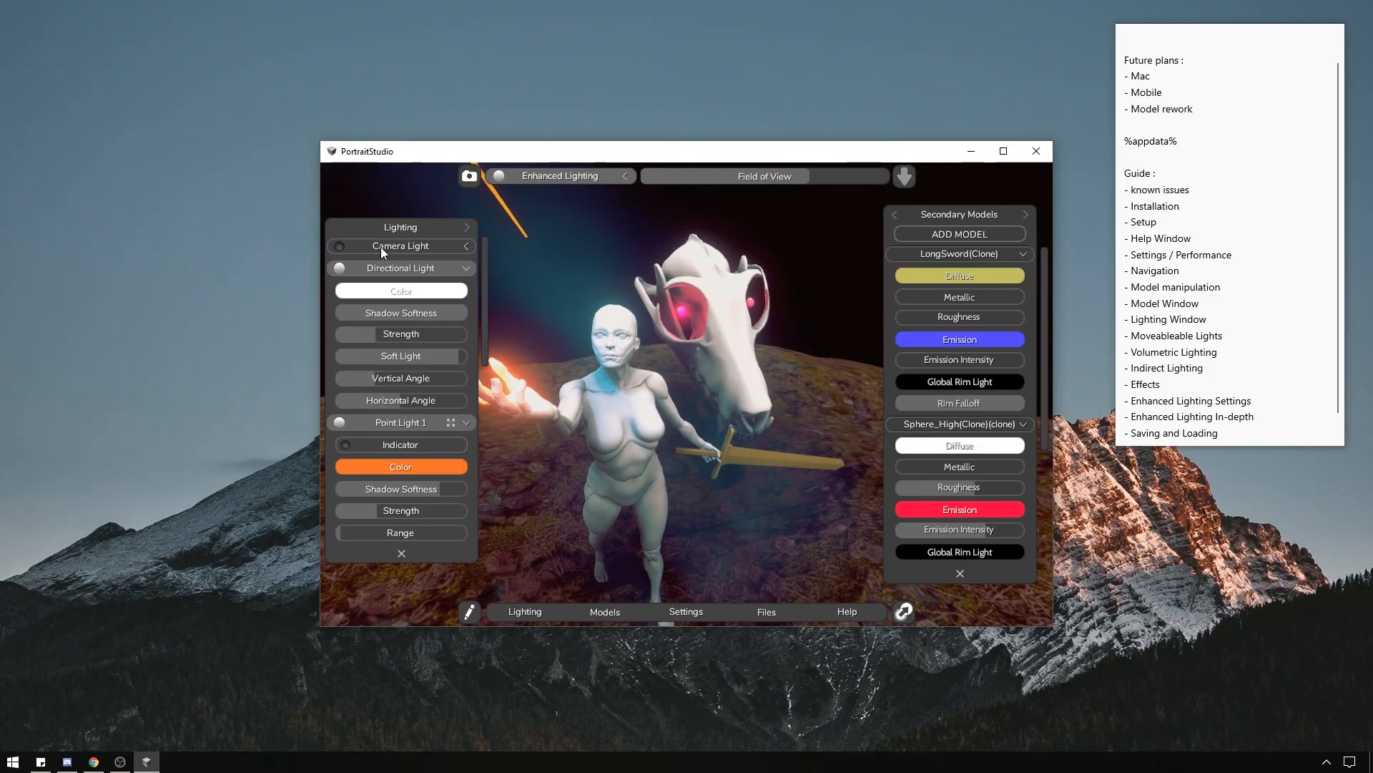
Turn off Enhanced Lighting and the directional light, collapsing the light's settings.
left_click(569, 177)
left_click(467, 269)
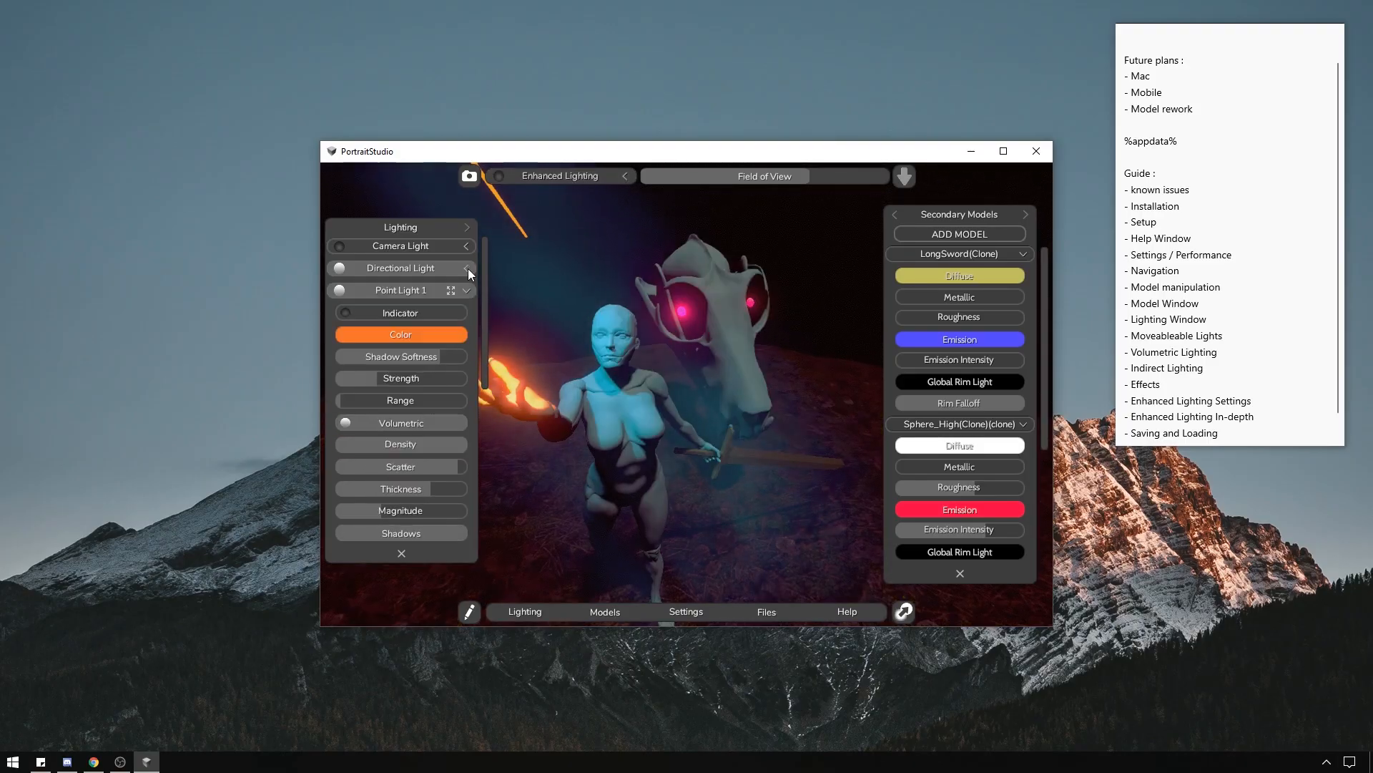
left_click(432, 269)
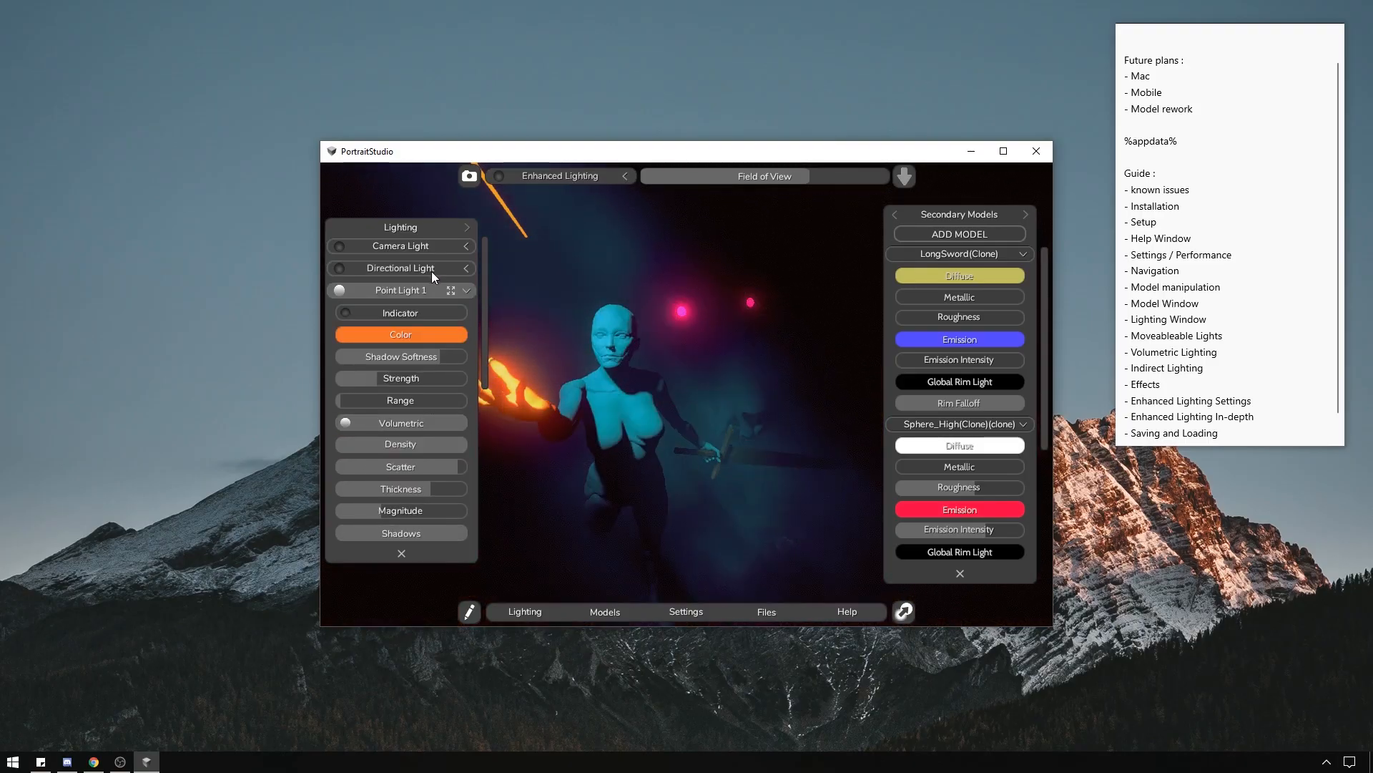
Show Point Light 1's indicator and scale the star marker down to fit within the figure's raised hand.
left_click(424, 315)
right_click_drag(598, 320, 572, 346)
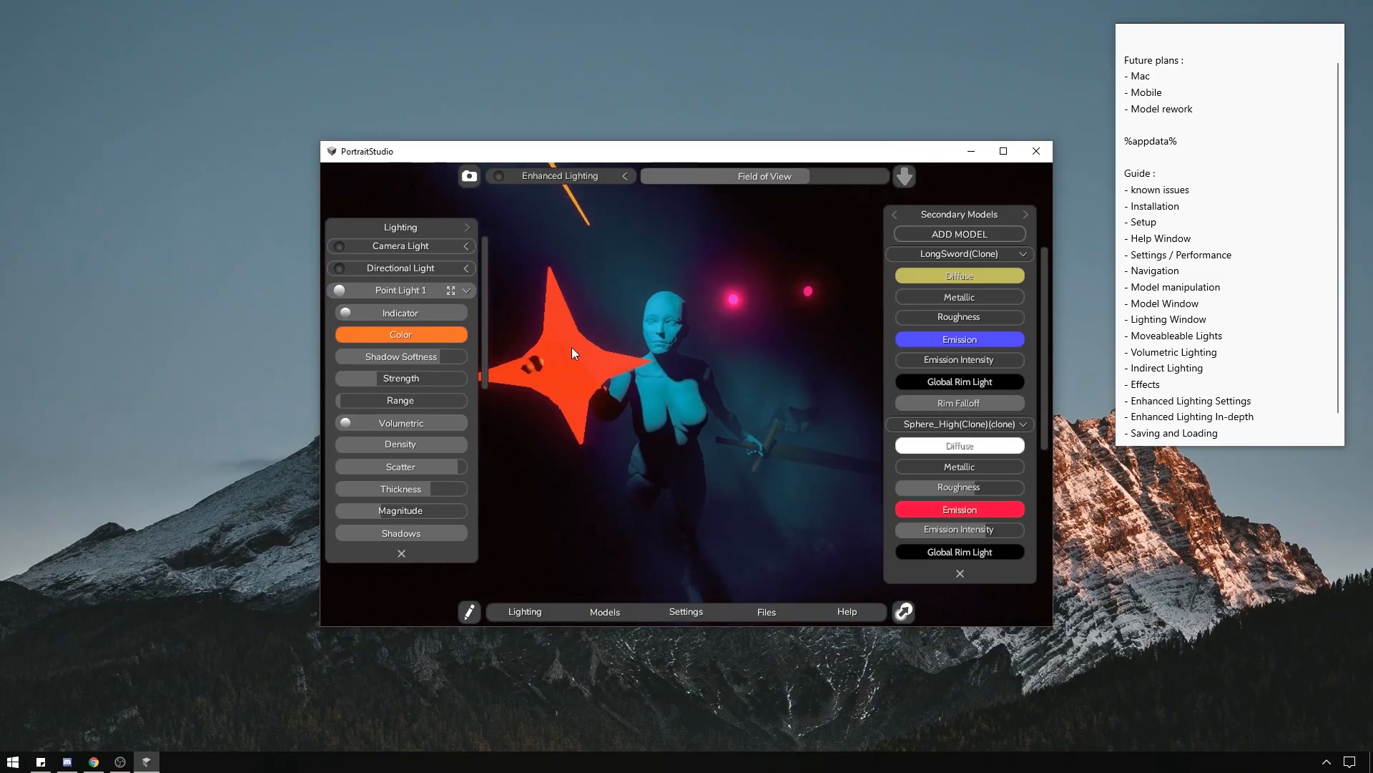
left_click(574, 353)
key("r")
left_click_drag(569, 371, 512, 372)
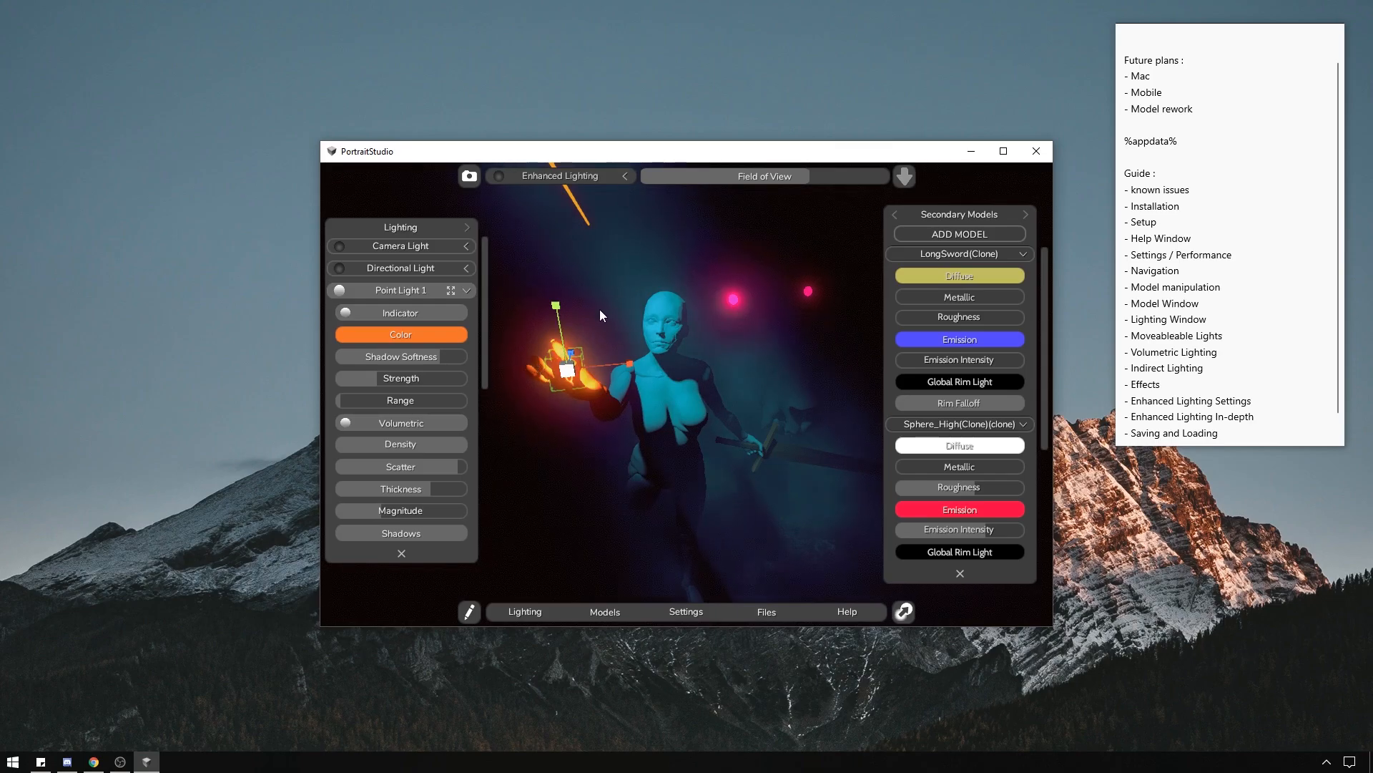
Change Point Light 1's colour to green #2BF137.
scroll(598, 310, "down", 5)
scroll(718, 346, "up", 5)
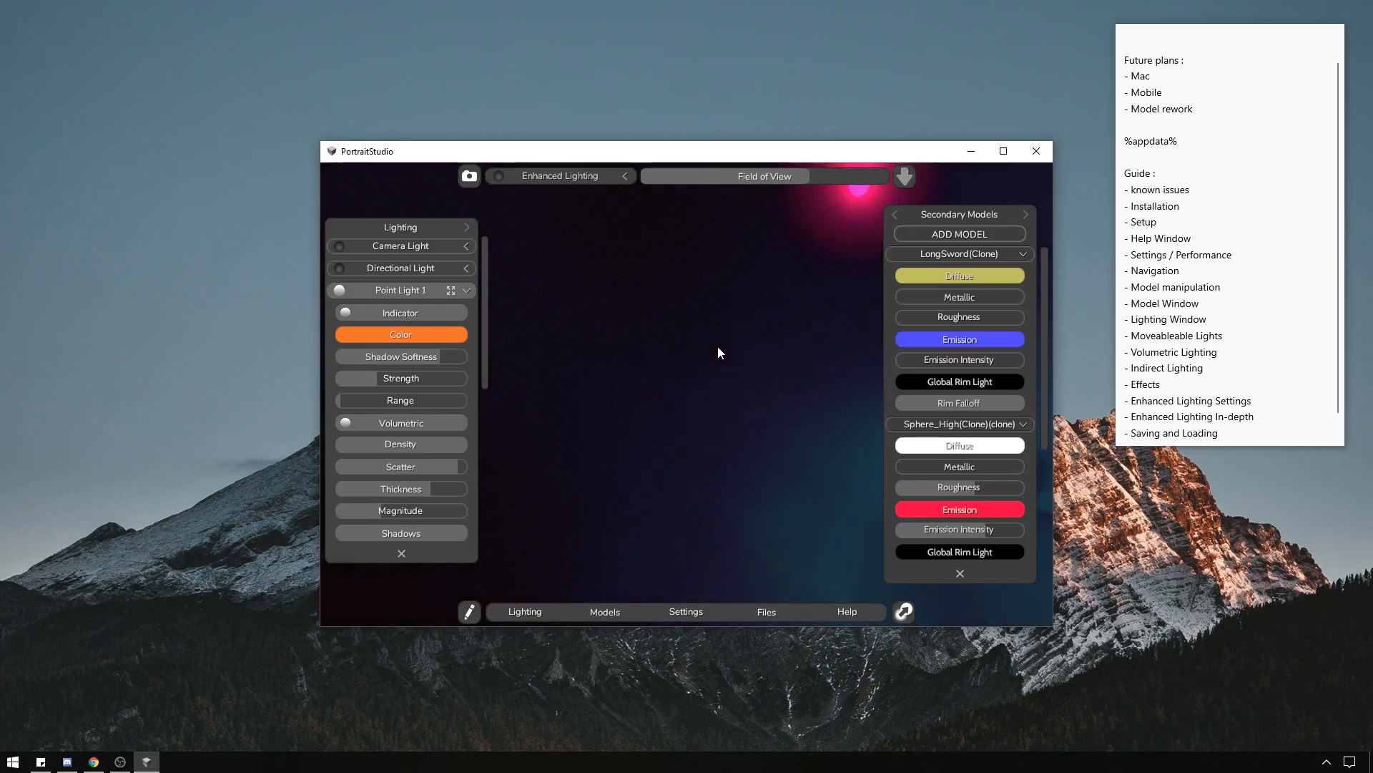
scroll(710, 345, "down", 4)
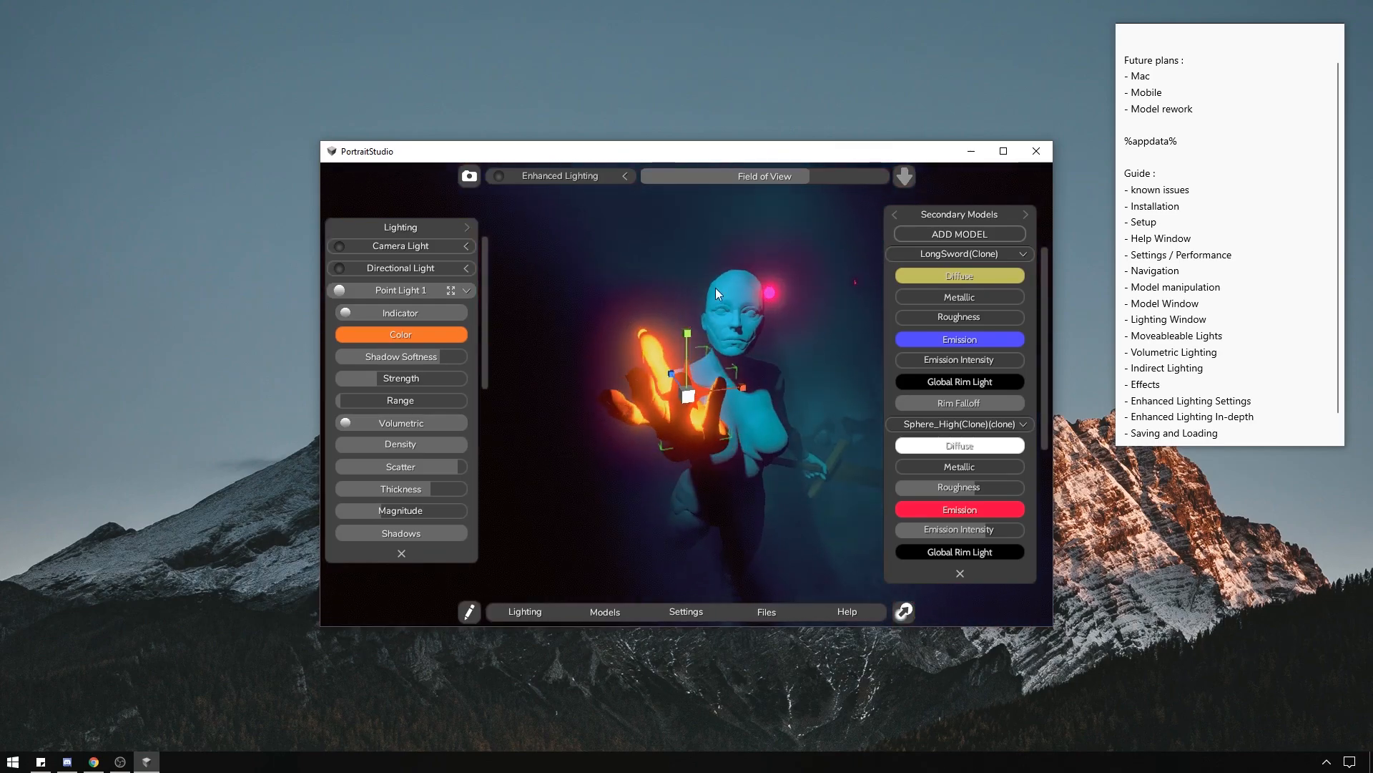
middle_click_drag(715, 287, 486, 233)
middle_click_drag(666, 226, 437, 345)
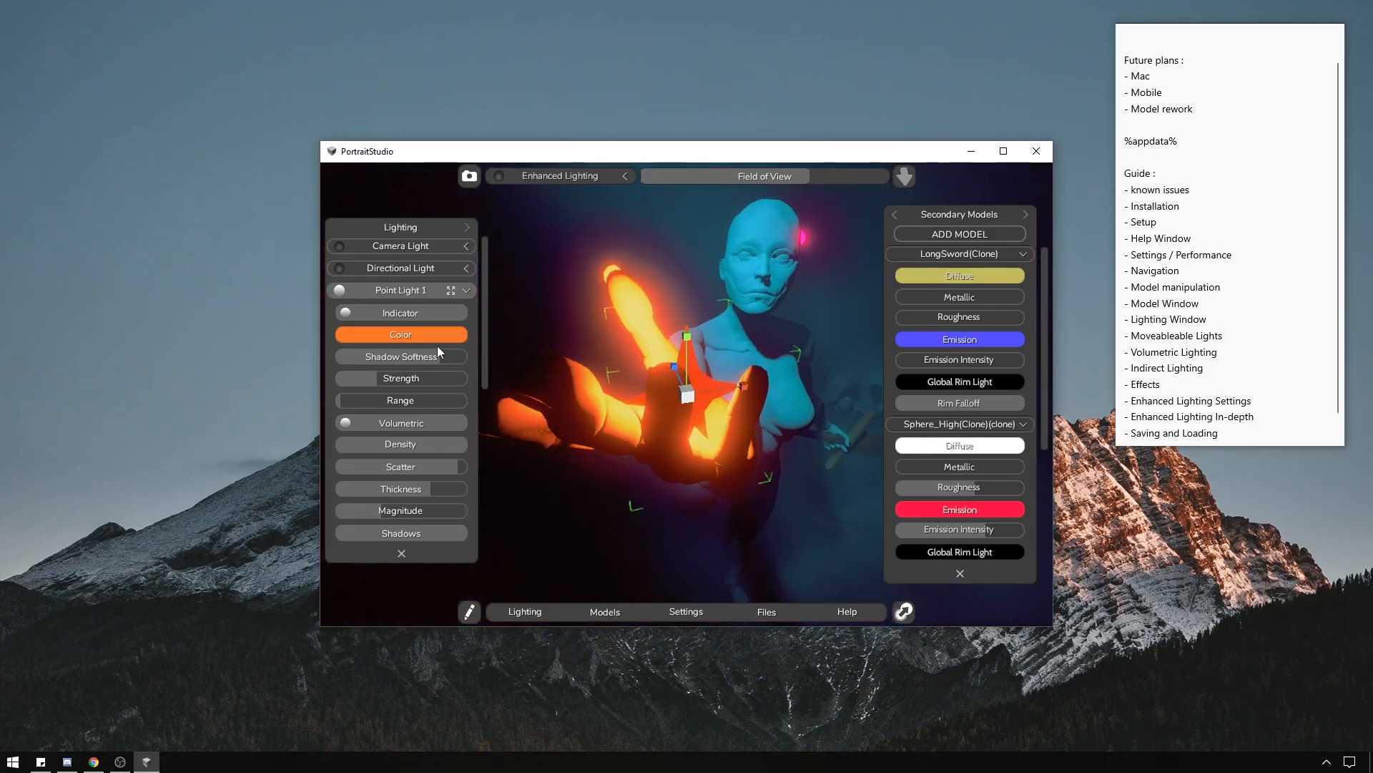
scroll(719, 326, "down", 5)
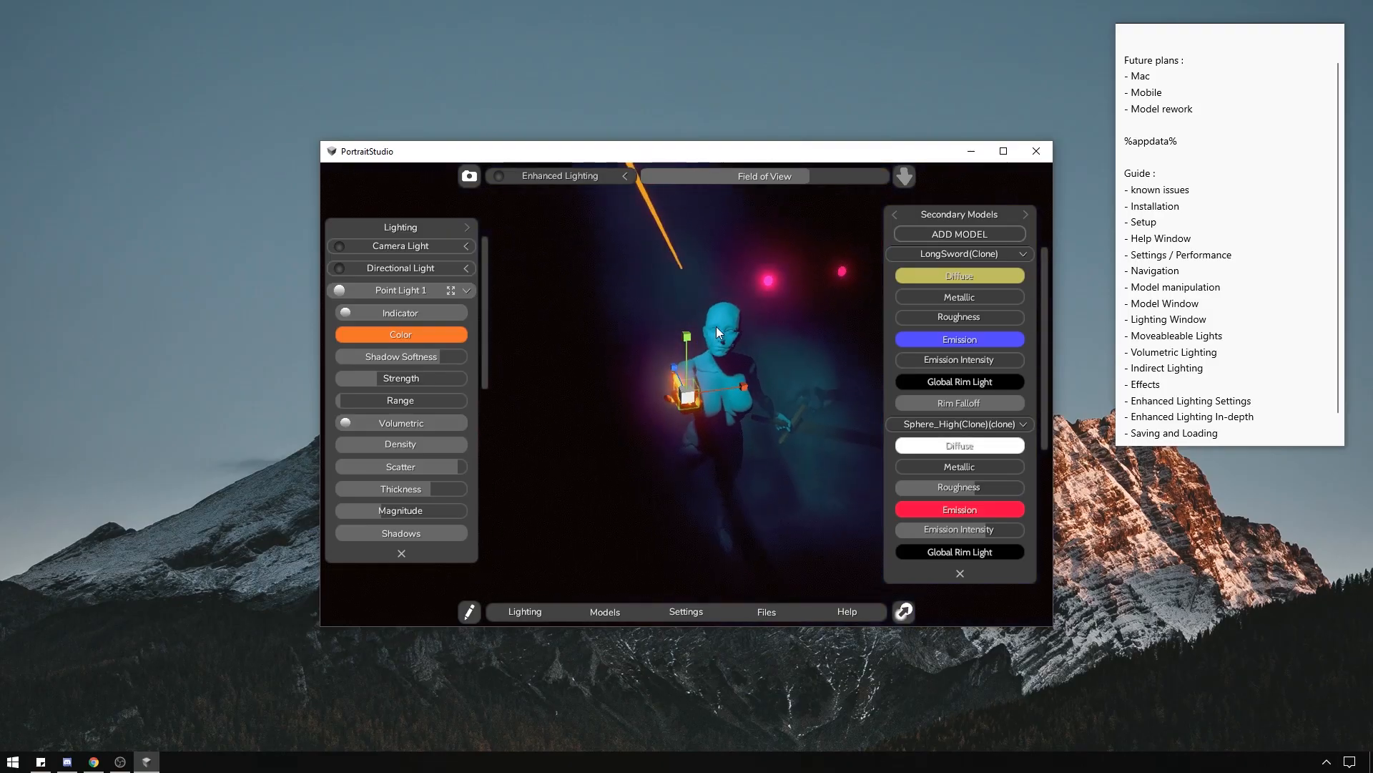
scroll(719, 328, "up", 1)
left_click(420, 331)
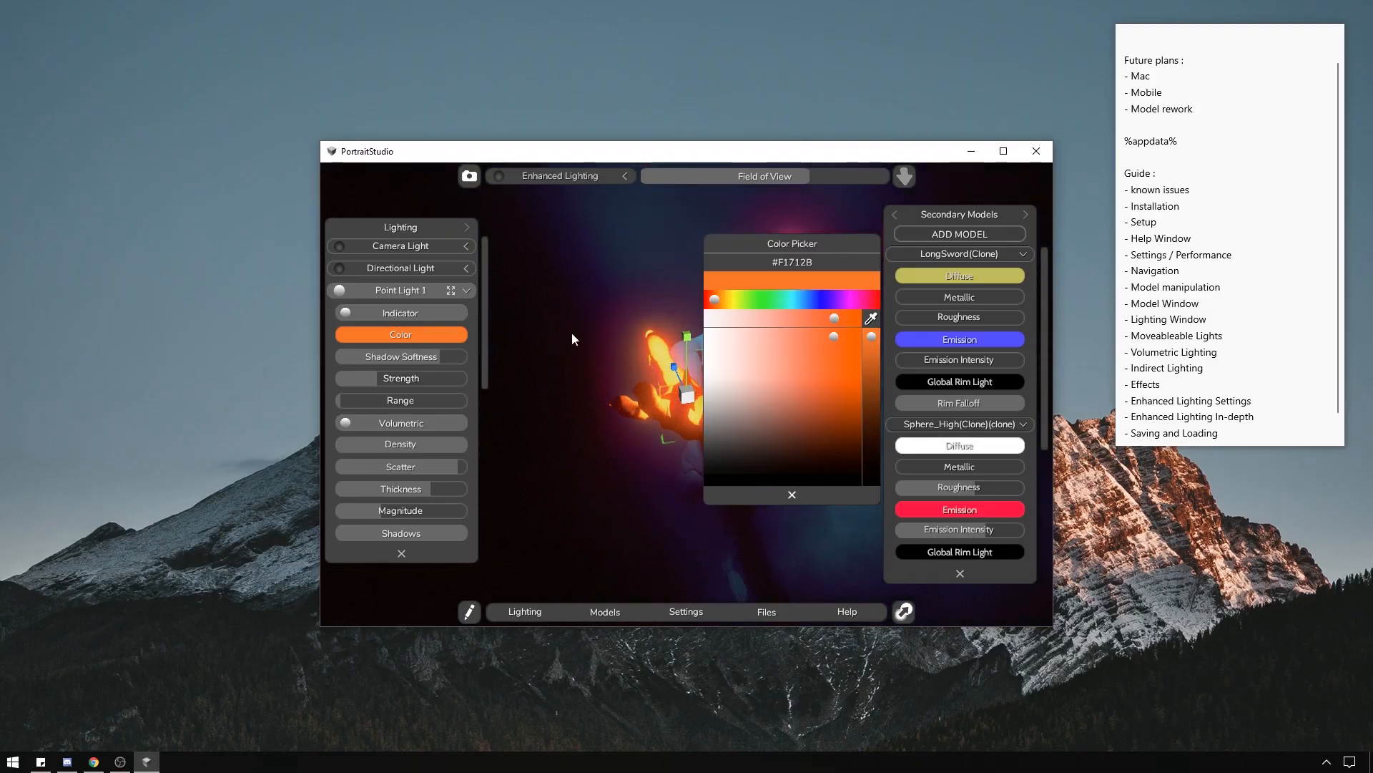
left_click_drag(771, 247, 398, 229)
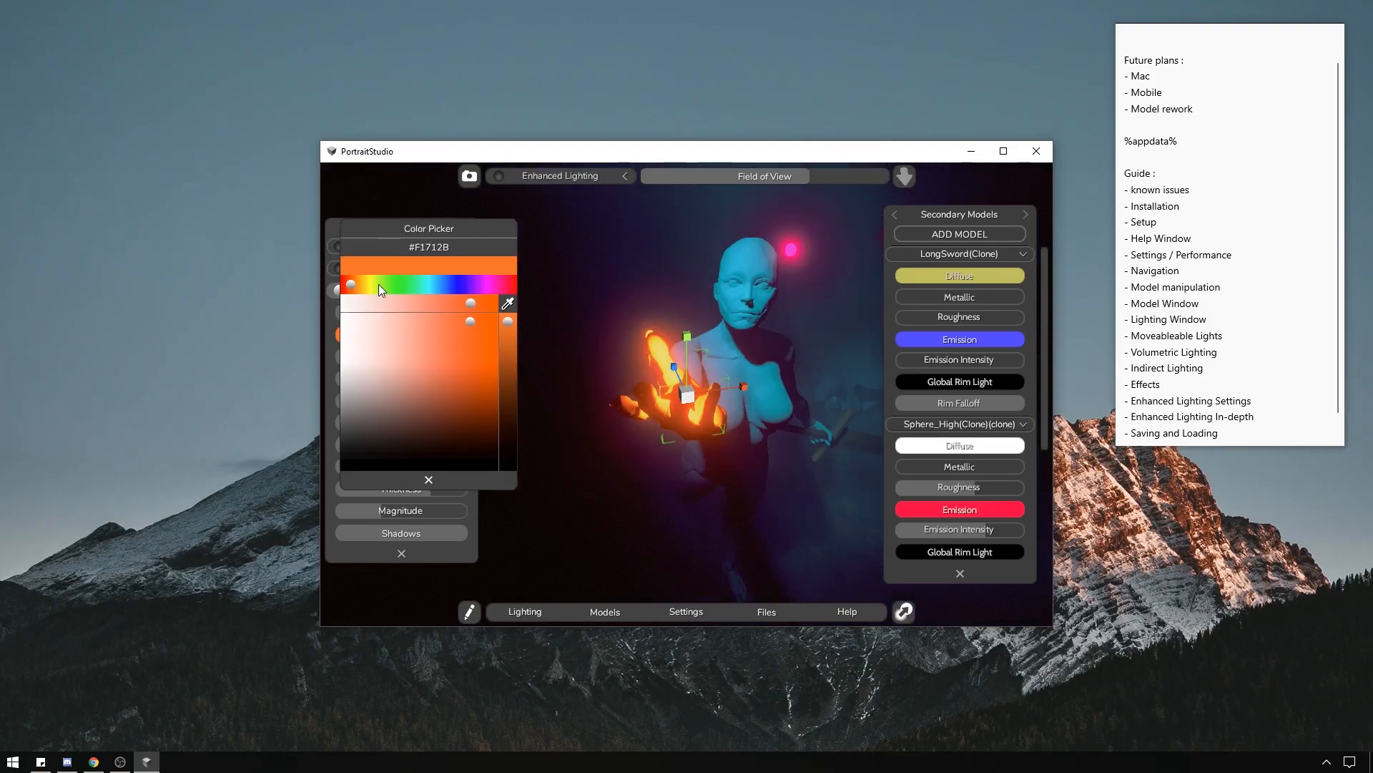
left_click_drag(379, 284, 400, 290)
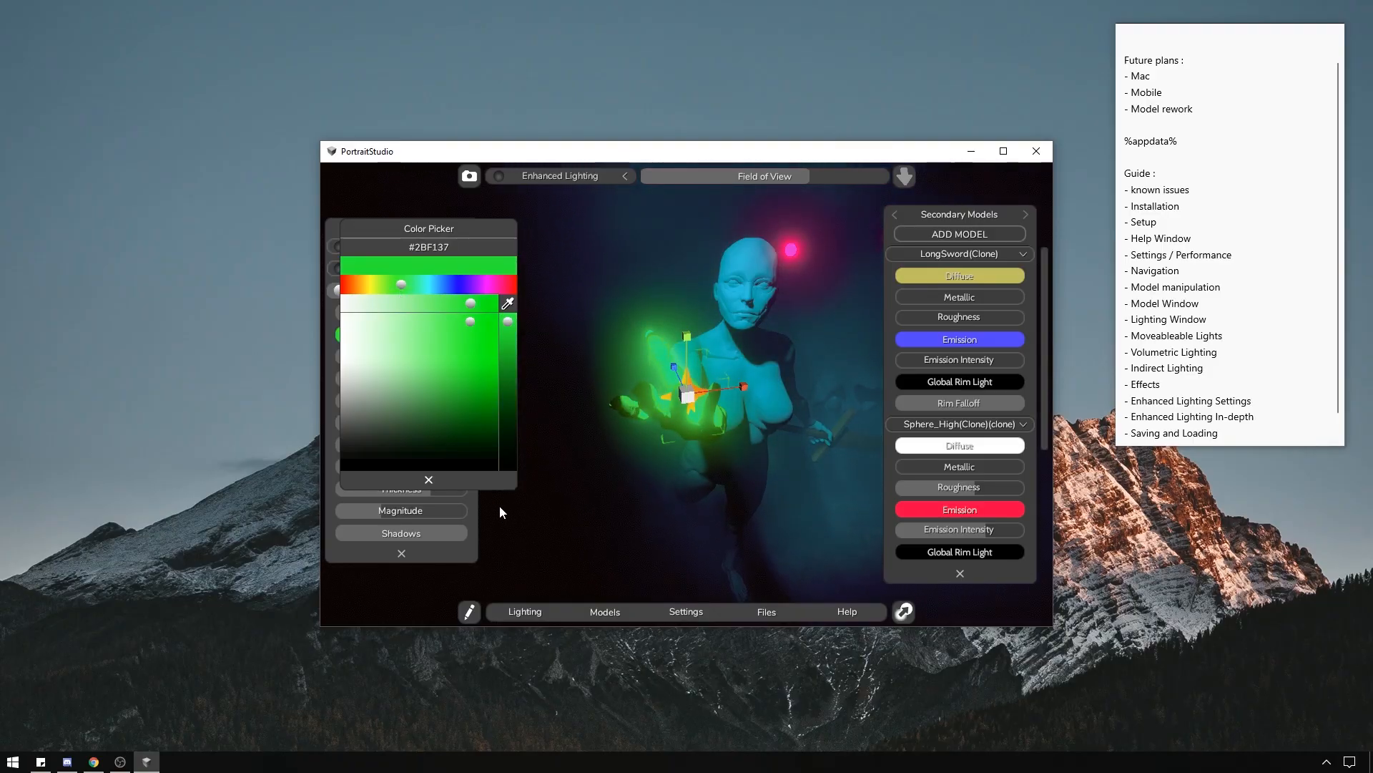
left_click(578, 465)
Set Point Light 1's shadow softness to maximum and extend its range to about three quarters.
middle_click_drag(769, 428, 701, 384)
right_click_drag(701, 383, 667, 396)
left_click_drag(426, 355, 624, 359)
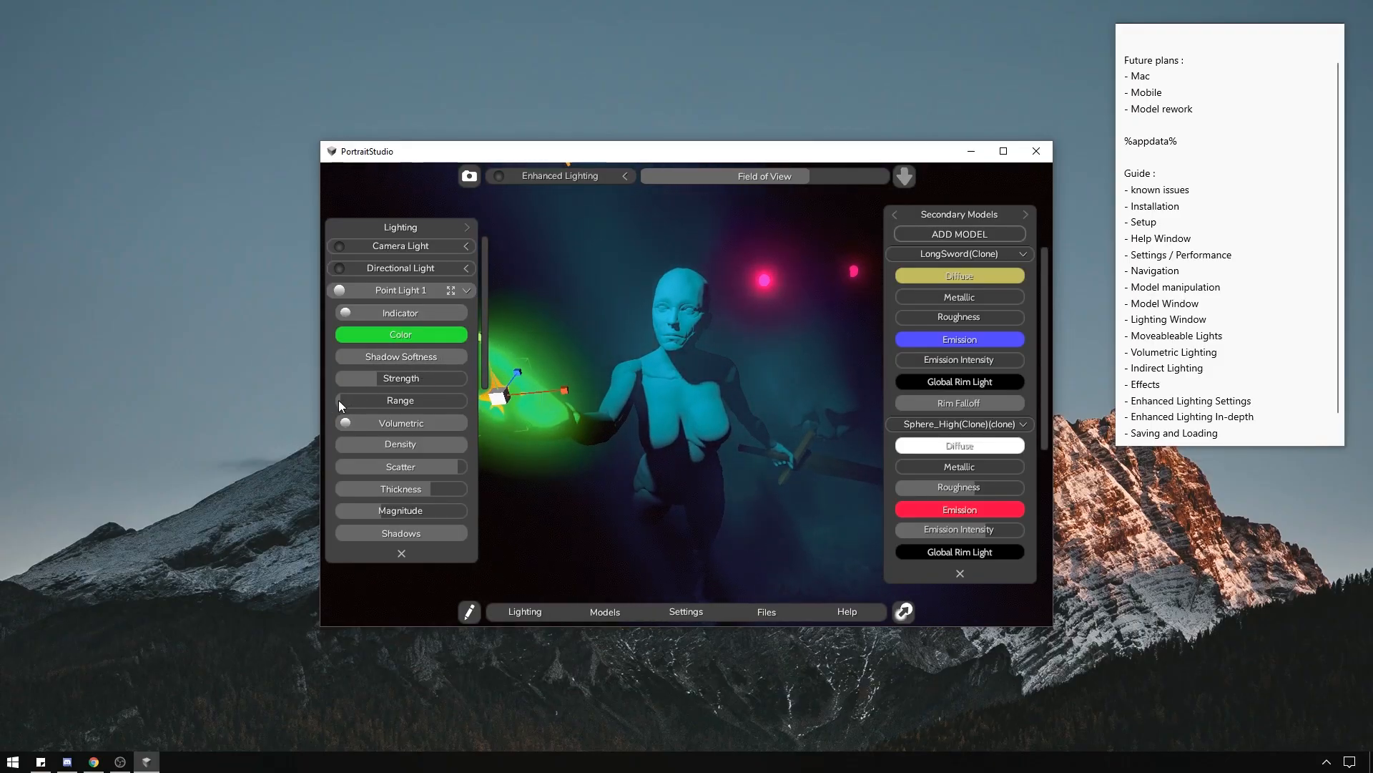
left_click_drag(343, 401, 383, 401)
mouse_move(551, 312)
middle_mouse_down()
mouse_move(529, 302)
mouse_move(565, 306)
middle_mouse_up()
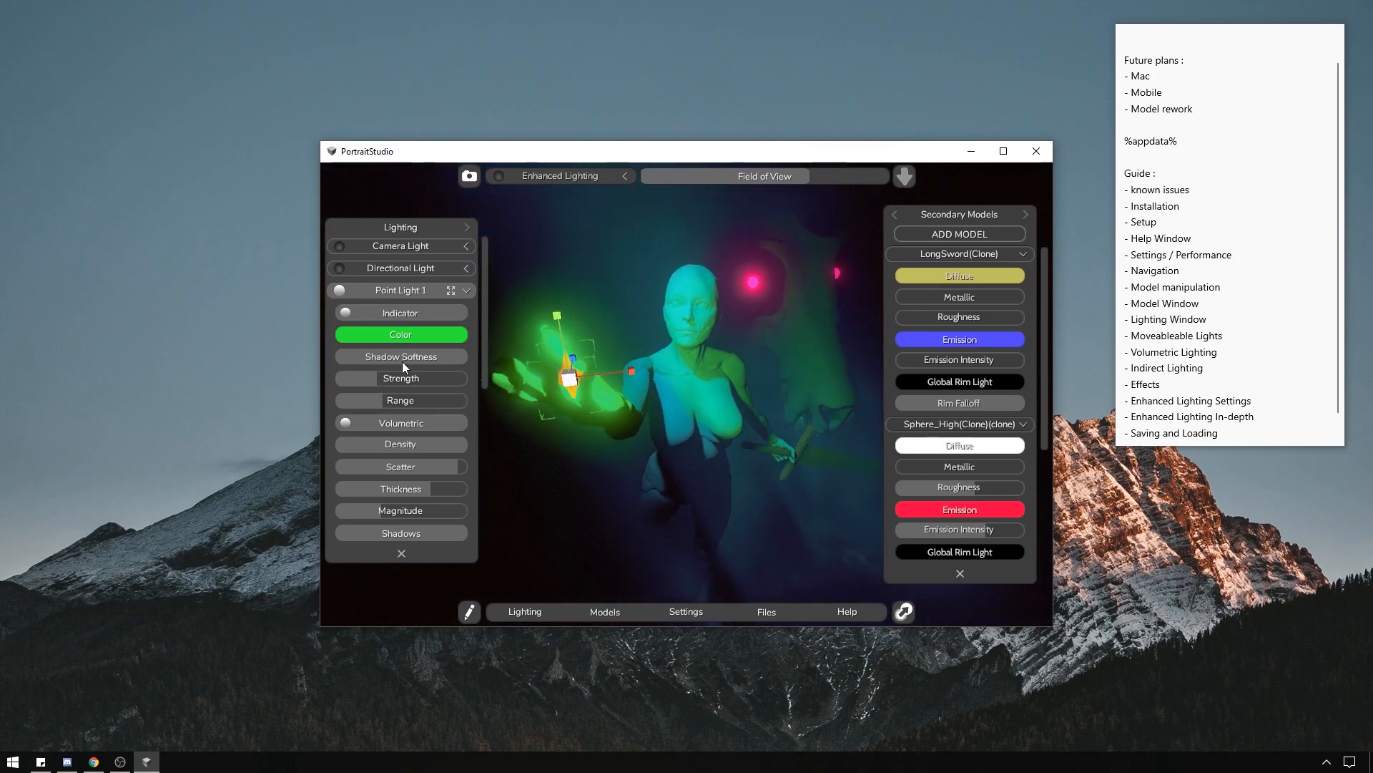
left_click_drag(380, 402, 441, 402)
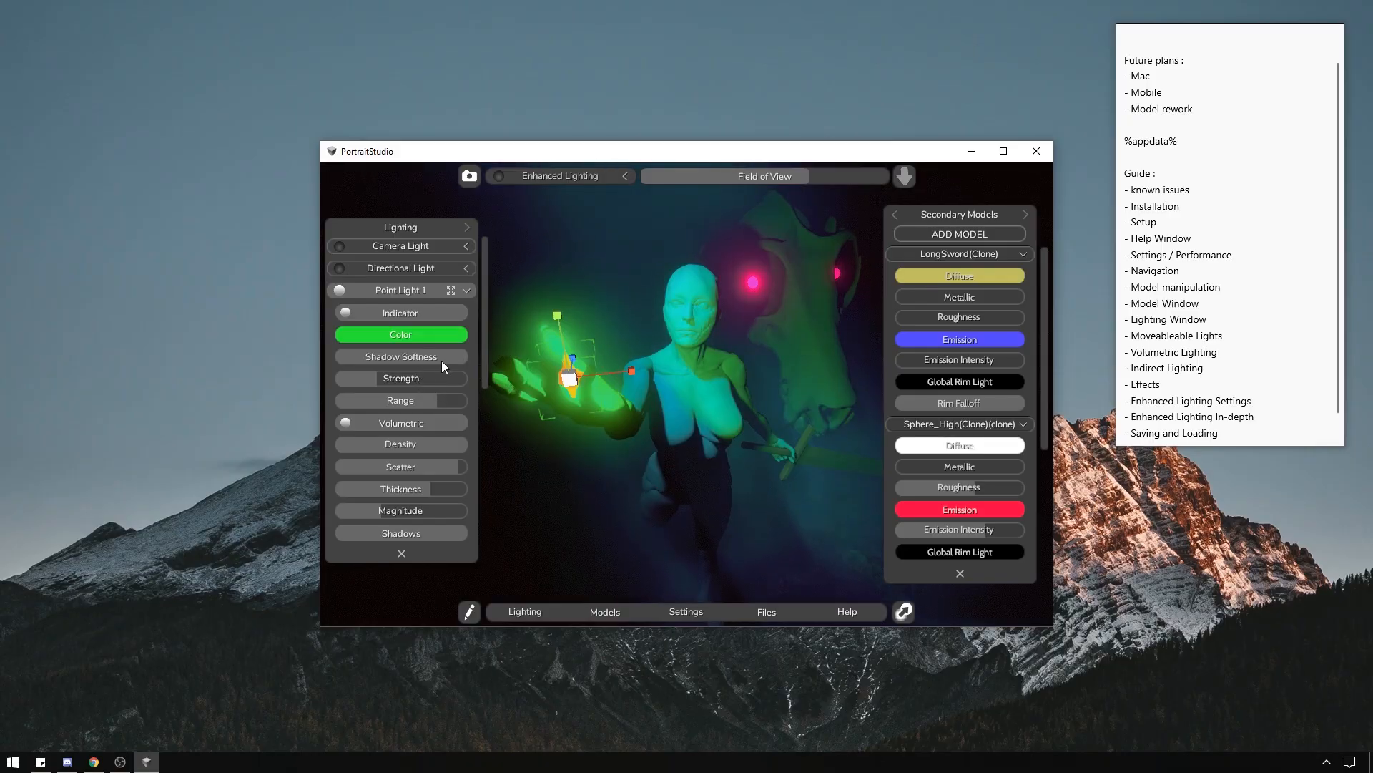
Try Point Light 1's shadow softness at both extremes, settle it at about 80%, and reduce the range to minimum.
left_click_drag(362, 355, 308, 358)
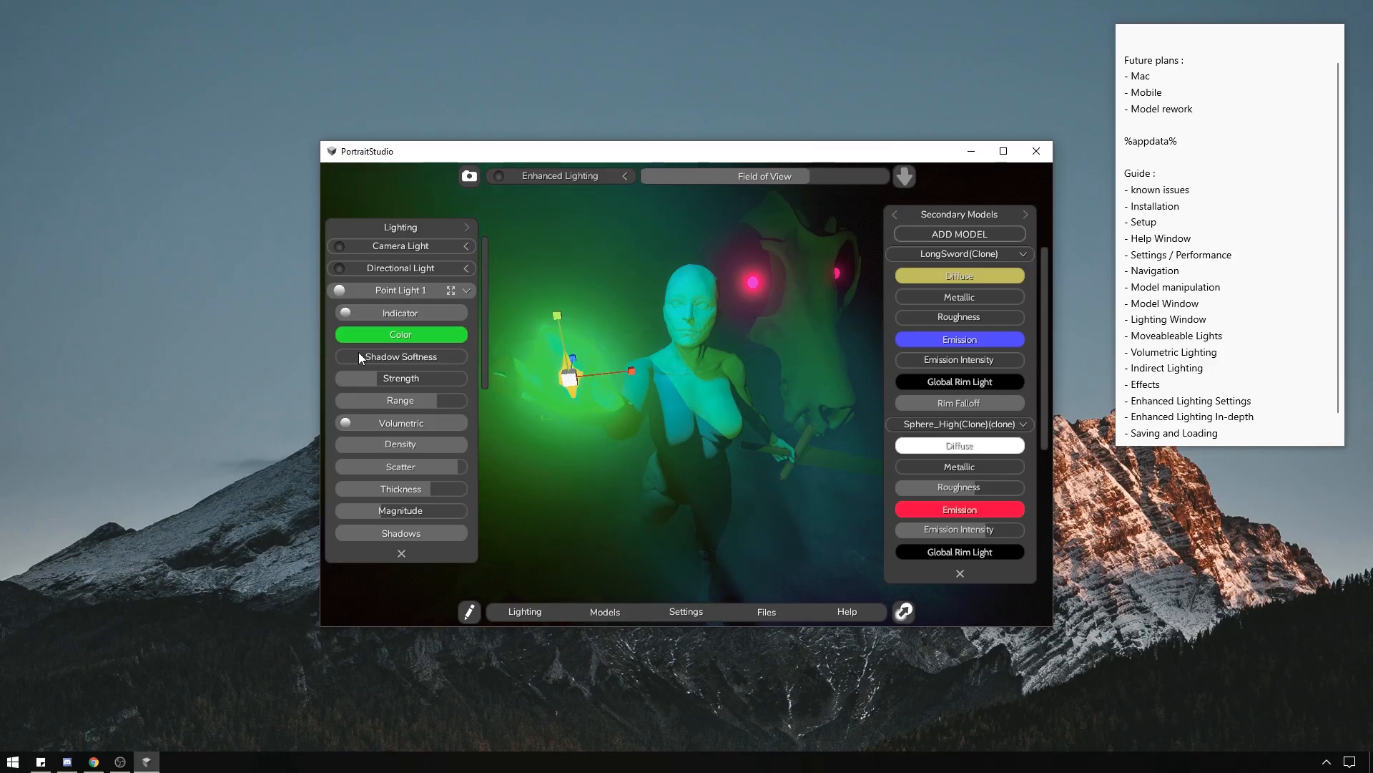
left_click_drag(359, 353, 676, 401)
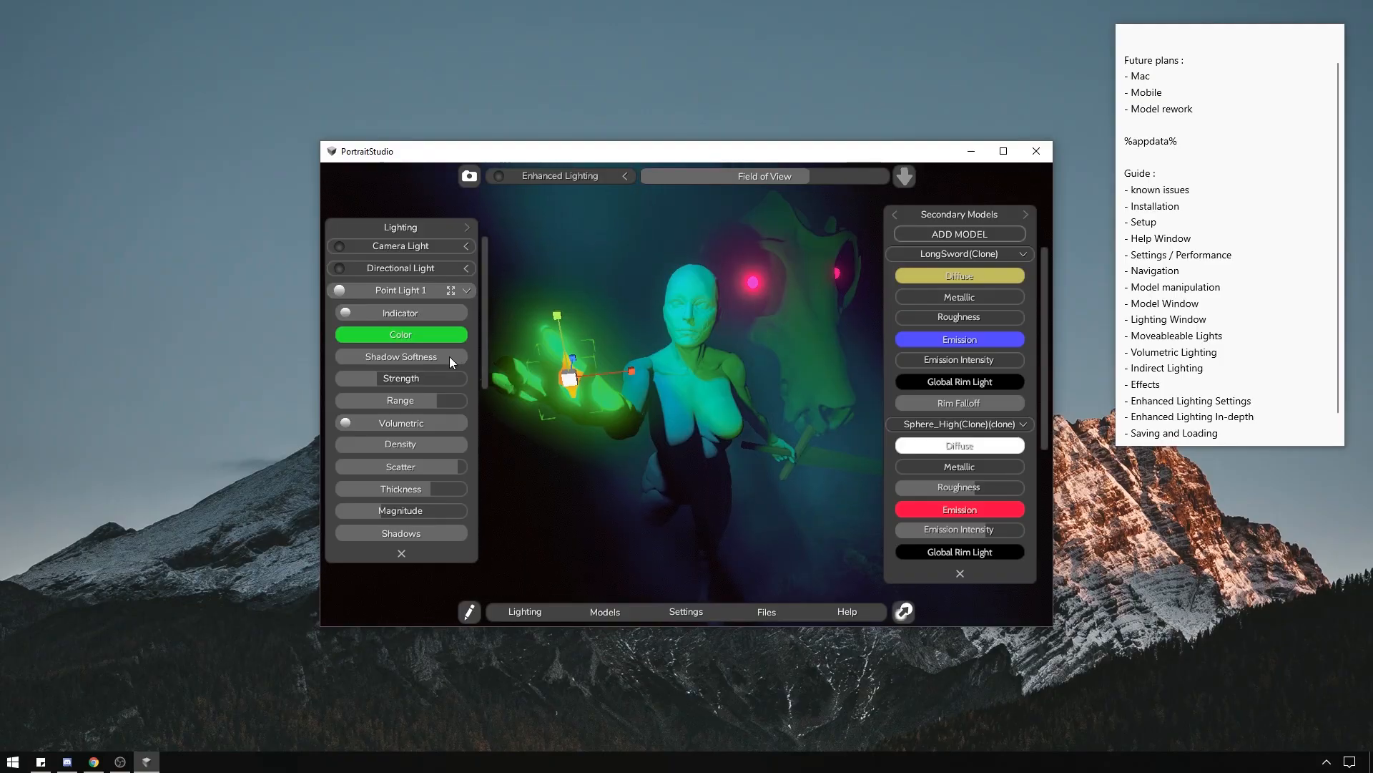
left_click_drag(449, 356, 336, 399)
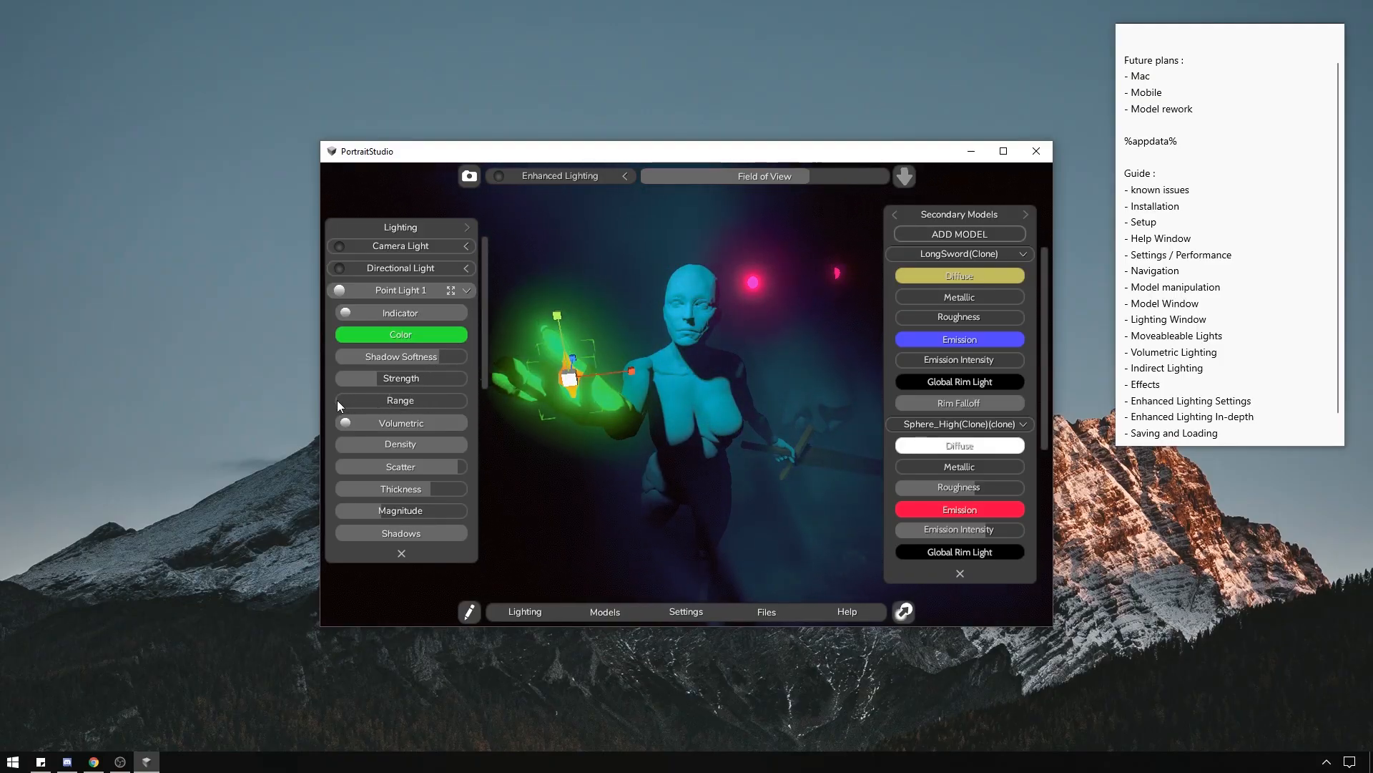
Turn off the Bloom effect in the indirect lighting settings and return to the light settings.
left_click_drag(483, 372, 482, 401)
right_click_drag(615, 281, 565, 285)
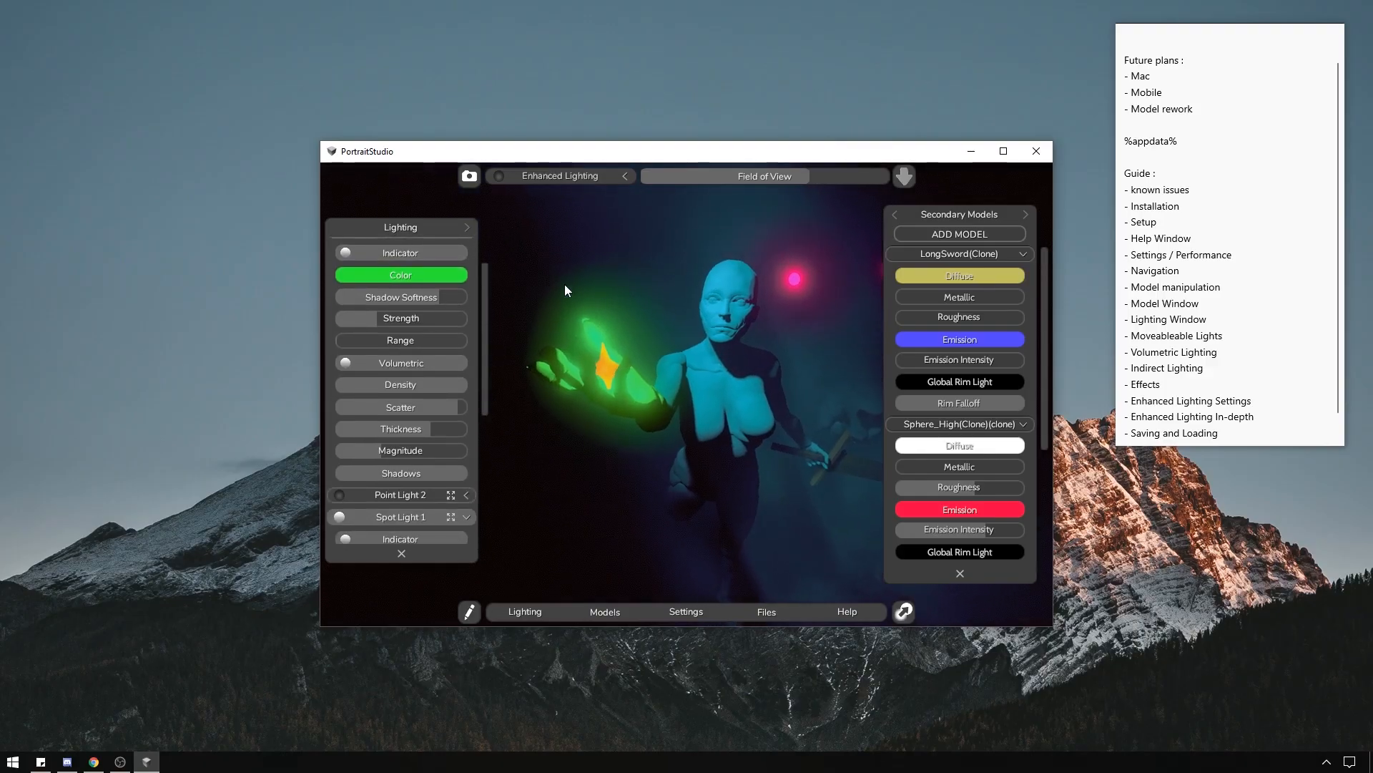
left_click(465, 226)
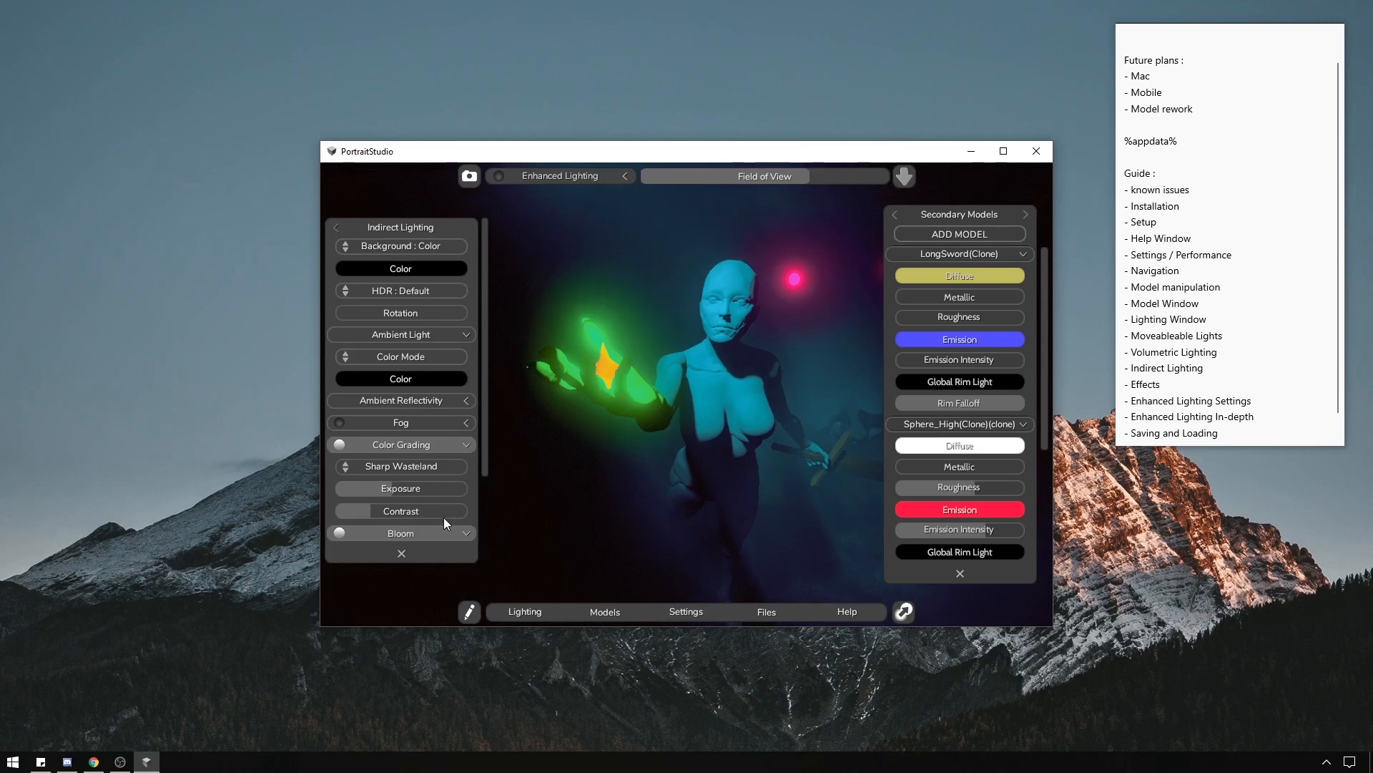
left_click(431, 535)
left_click(336, 227)
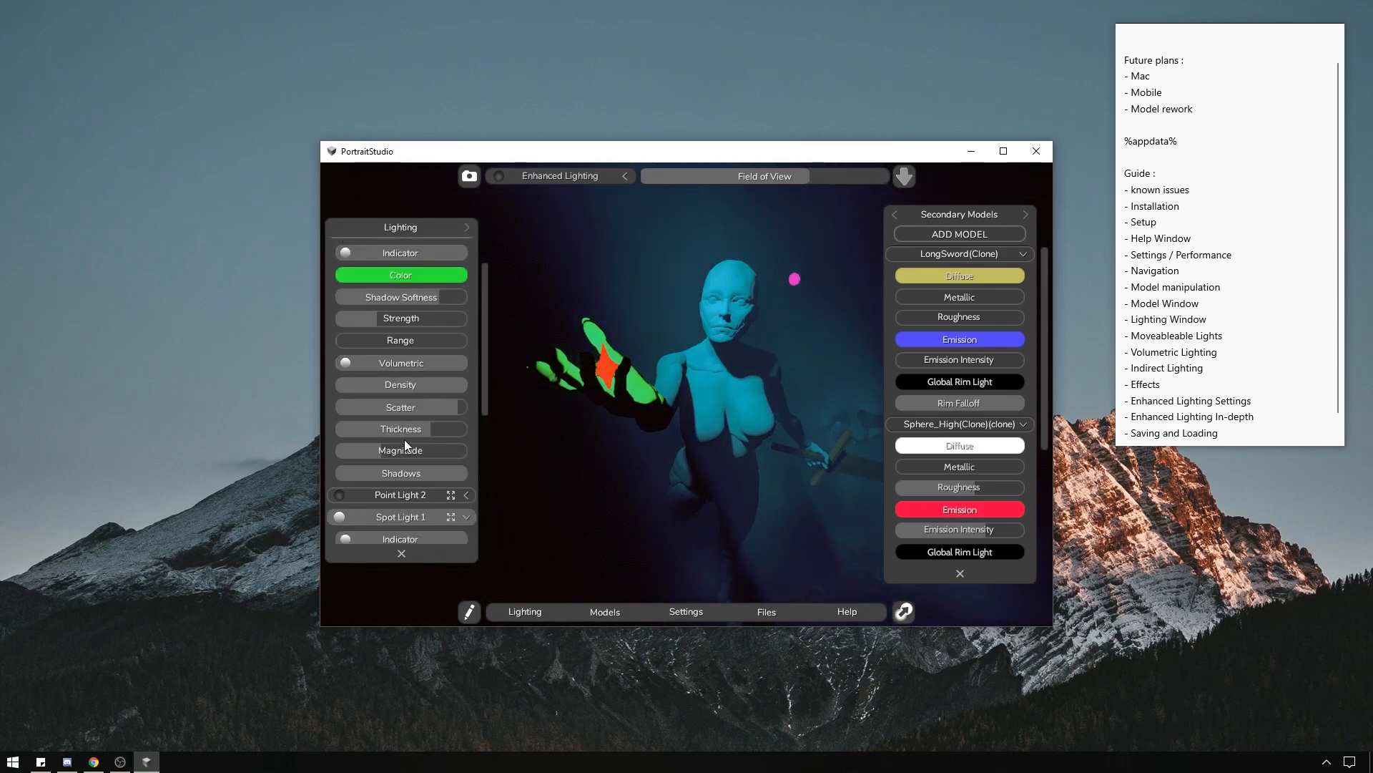
Switch Point Light 1's volumetric effect off and back on to compare the glow.
scroll(486, 371, "up", 2)
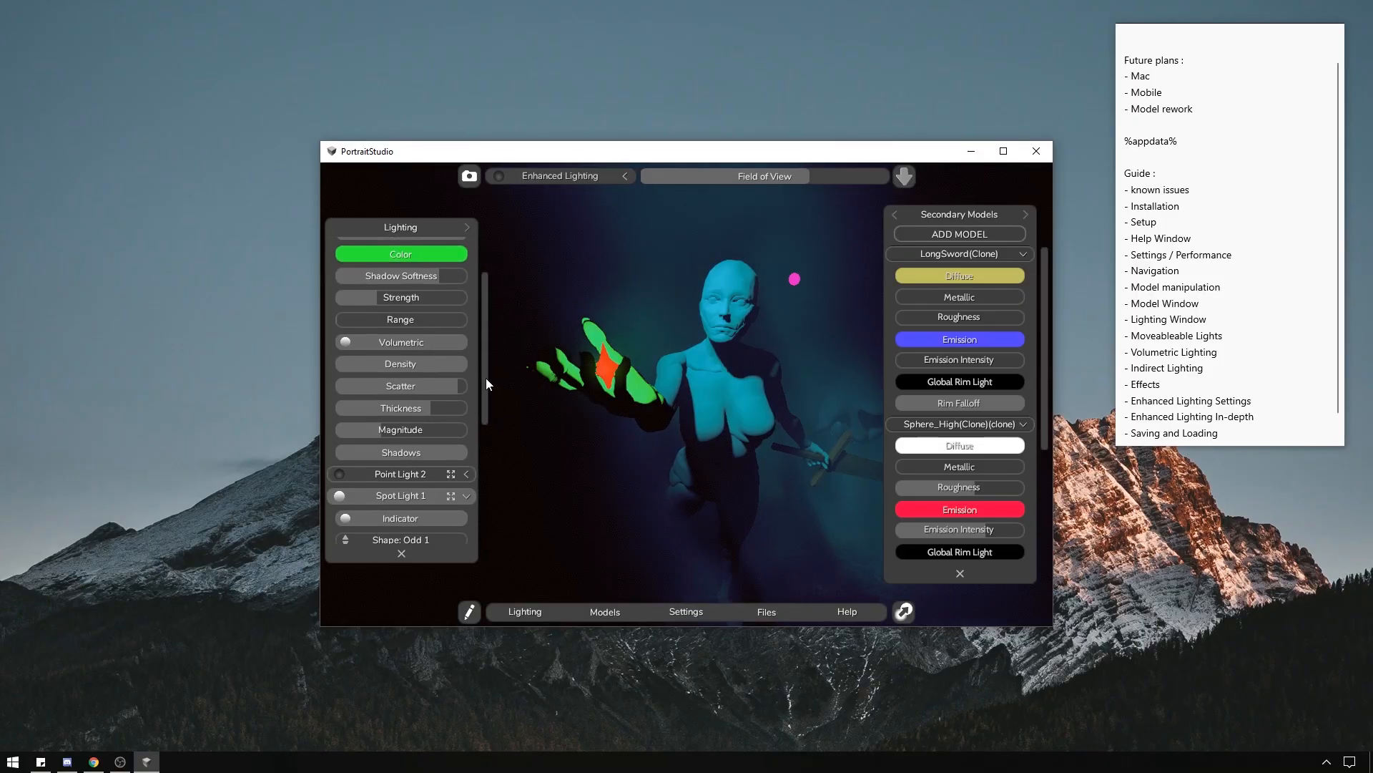
left_click(426, 384)
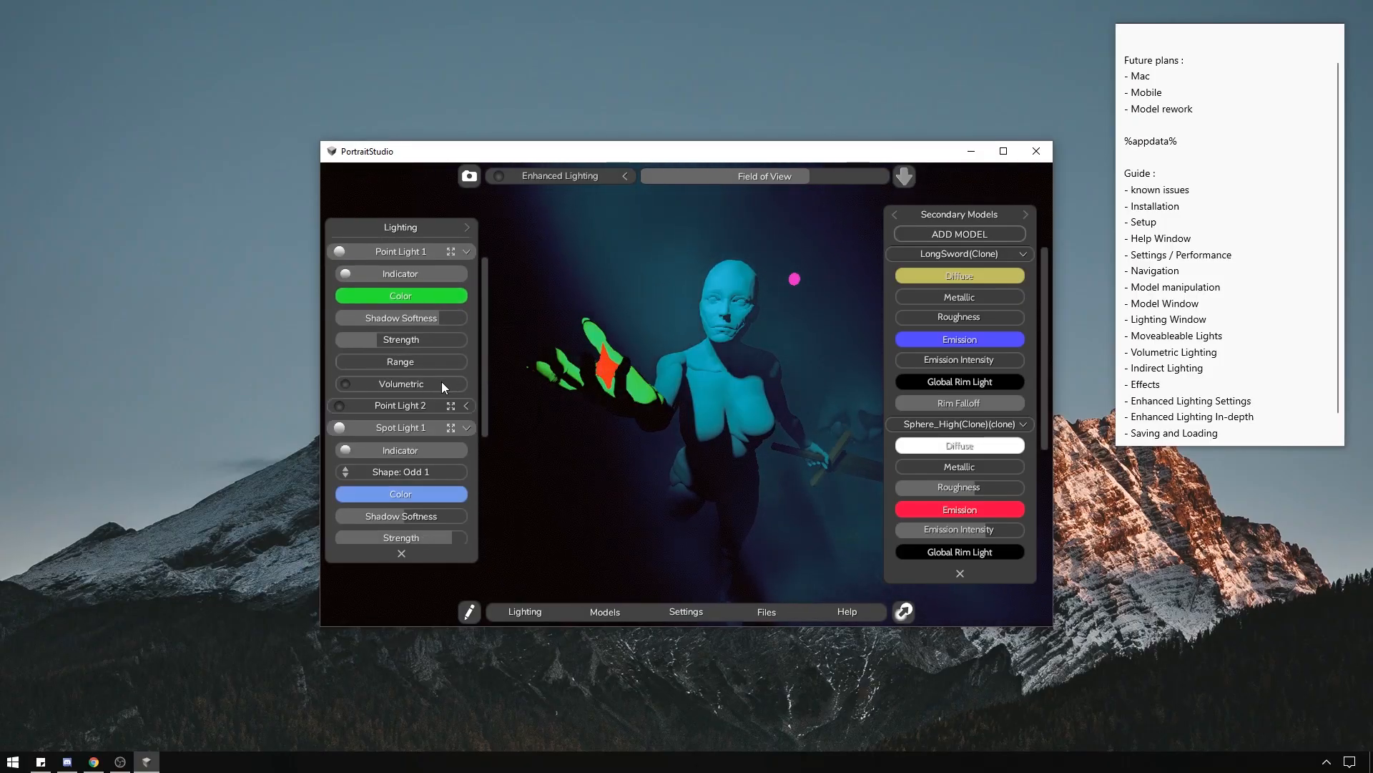
left_click(440, 382)
Raise Point Light 1's range slightly, lower its volumetric scatter to about 30%, and set the thickness to minimum.
left_click_drag(345, 362, 353, 362)
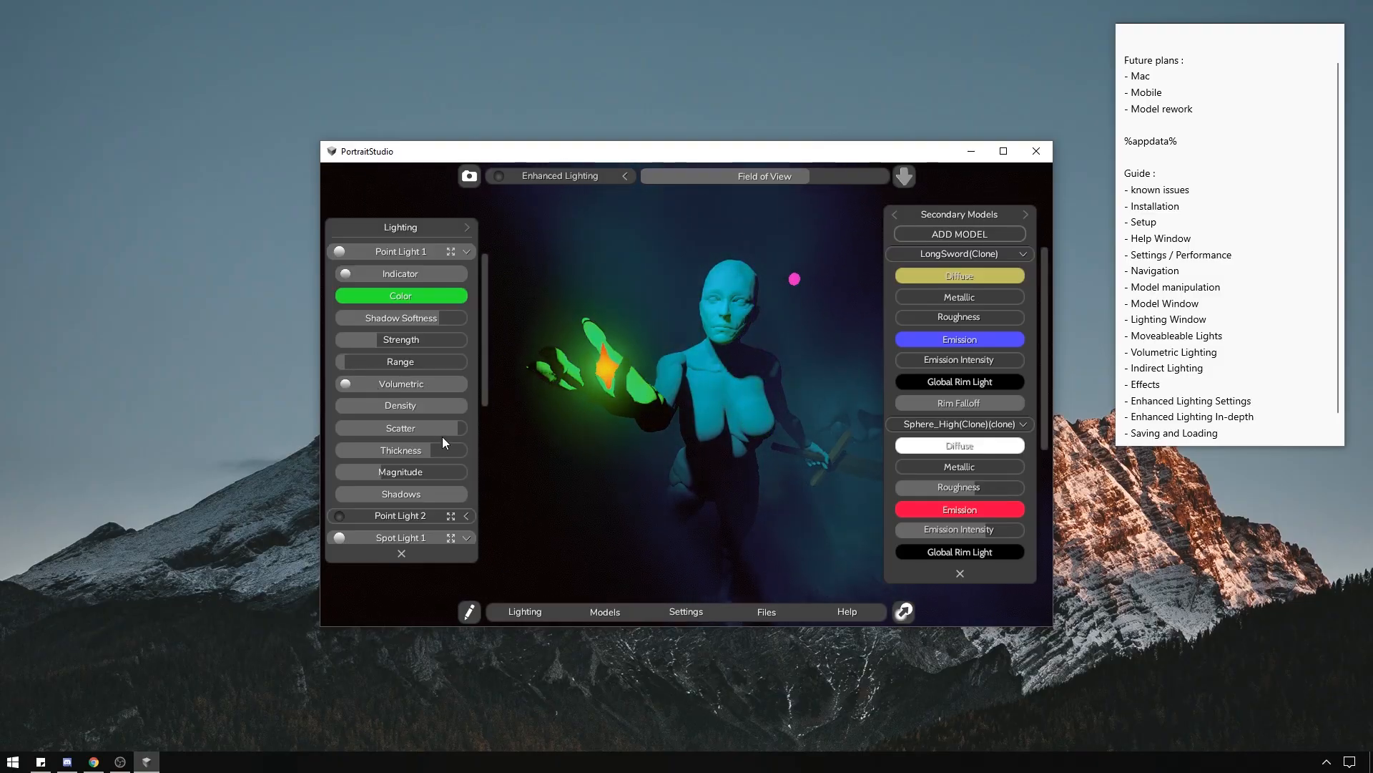
left_click_drag(442, 434, 310, 451)
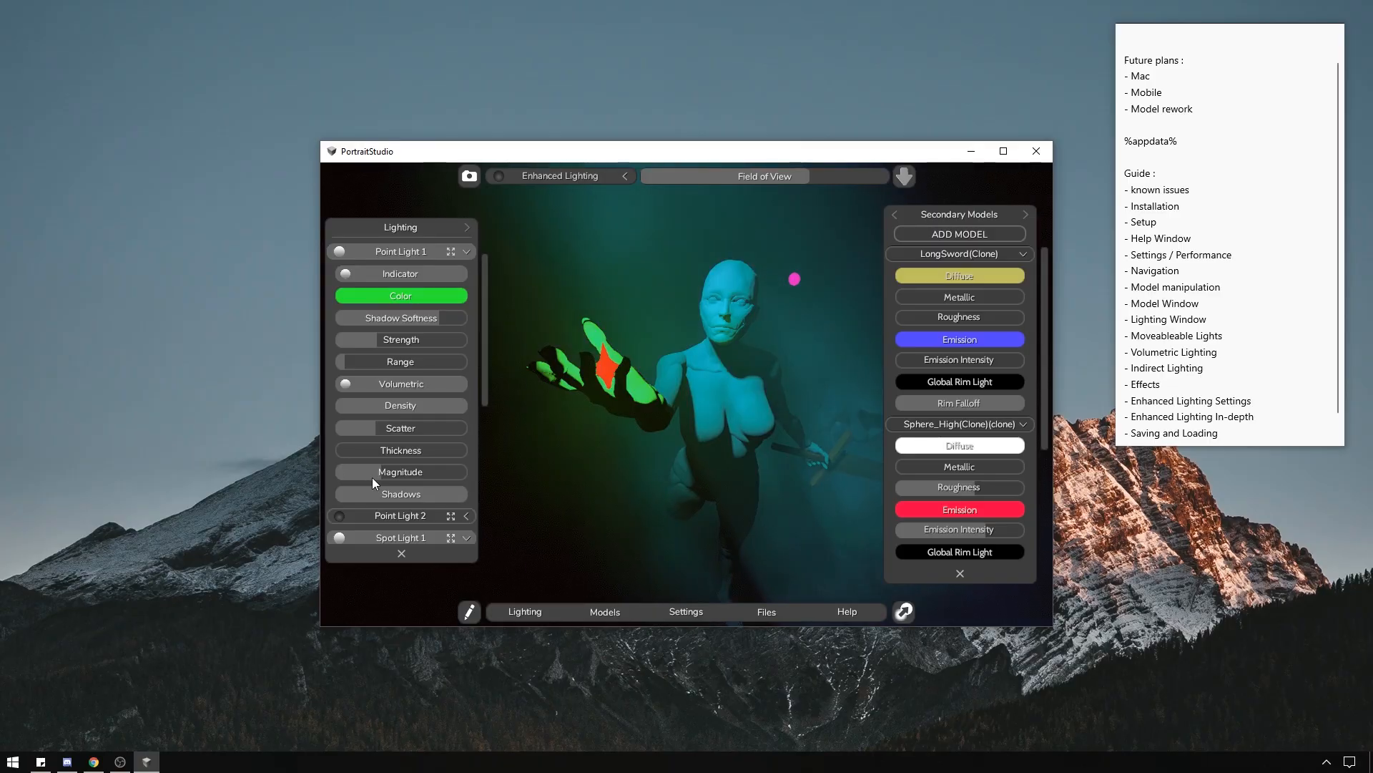
scroll(587, 414, "down", 5)
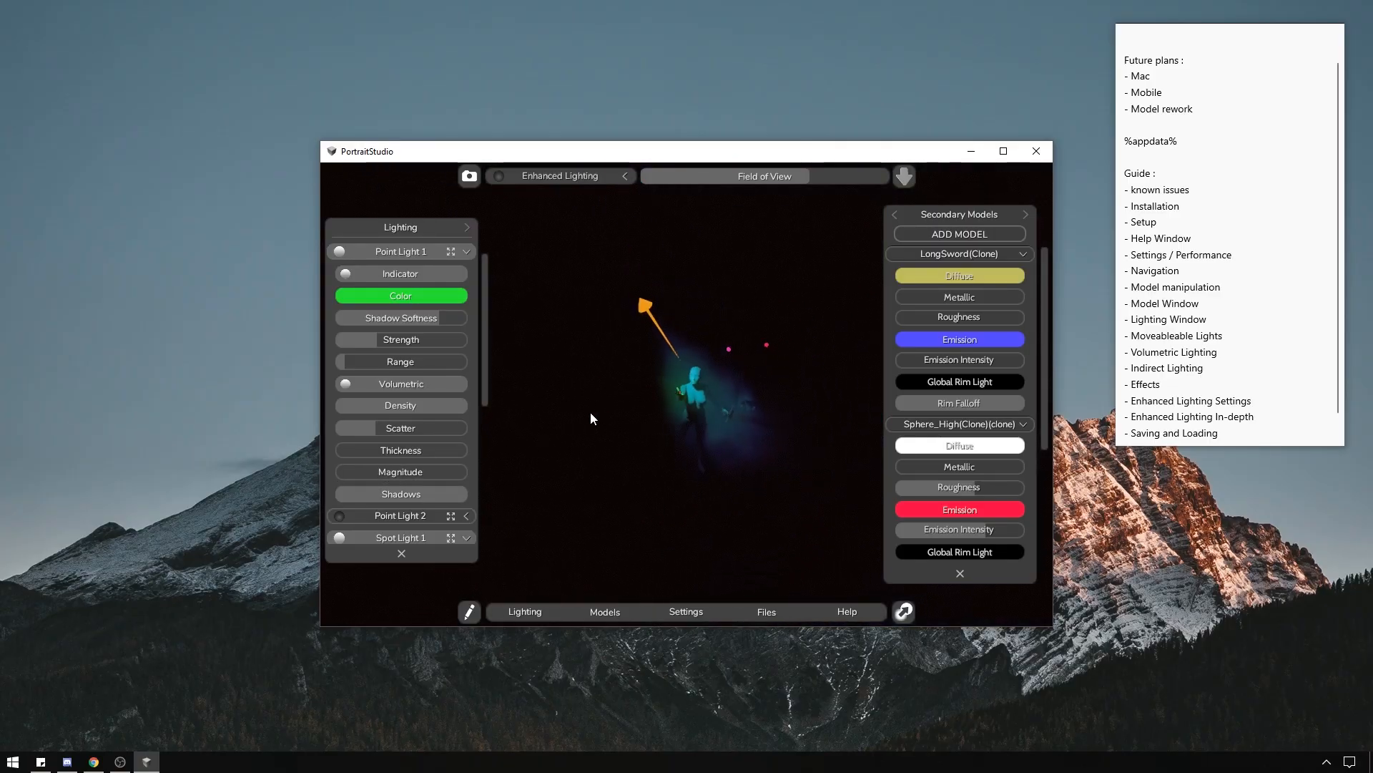
Turn off Spot Light 1 to isolate Point Light 1's volumetric glow around the figure.
scroll(601, 410, "up", 3)
middle_click_drag(713, 281, 700, 361)
left_click(418, 537)
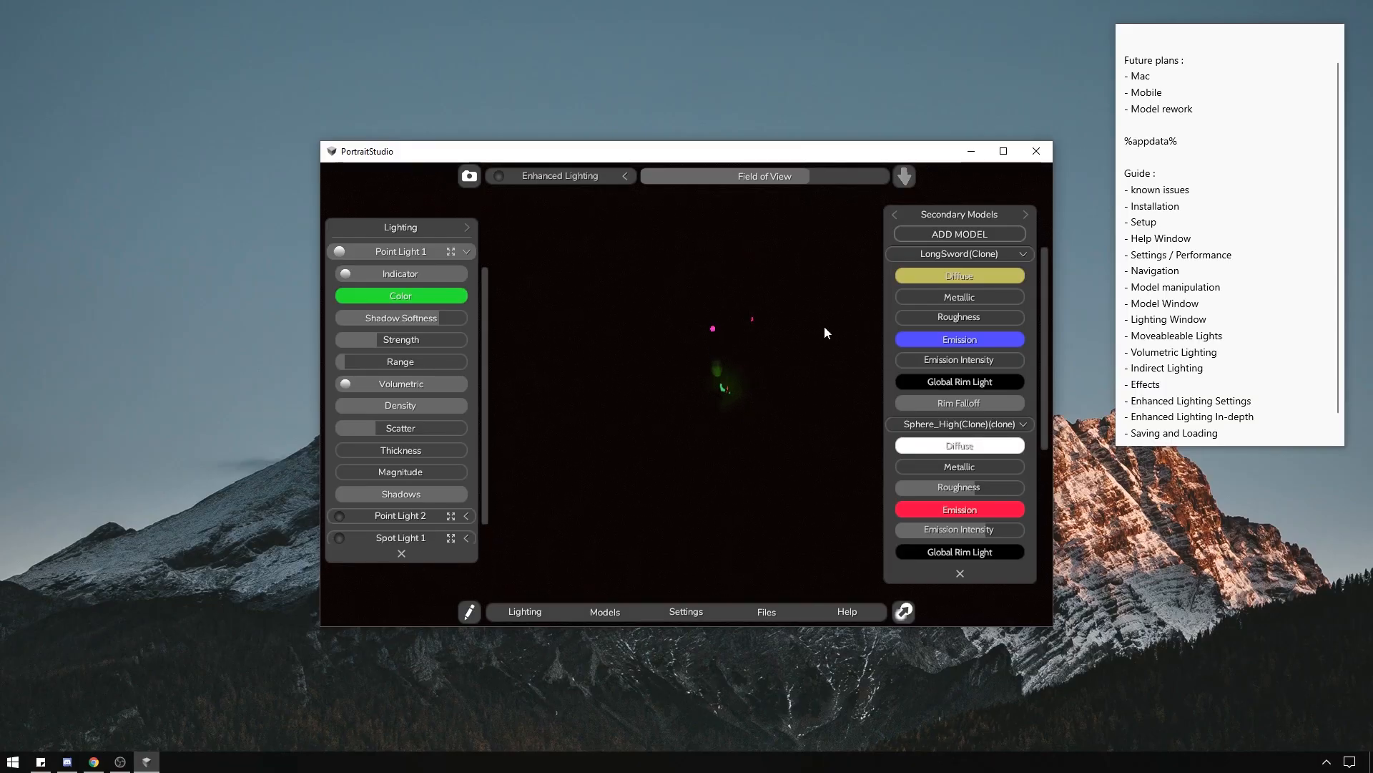
middle_click_drag(824, 325, 466, 277)
scroll(594, 368, "up", 5)
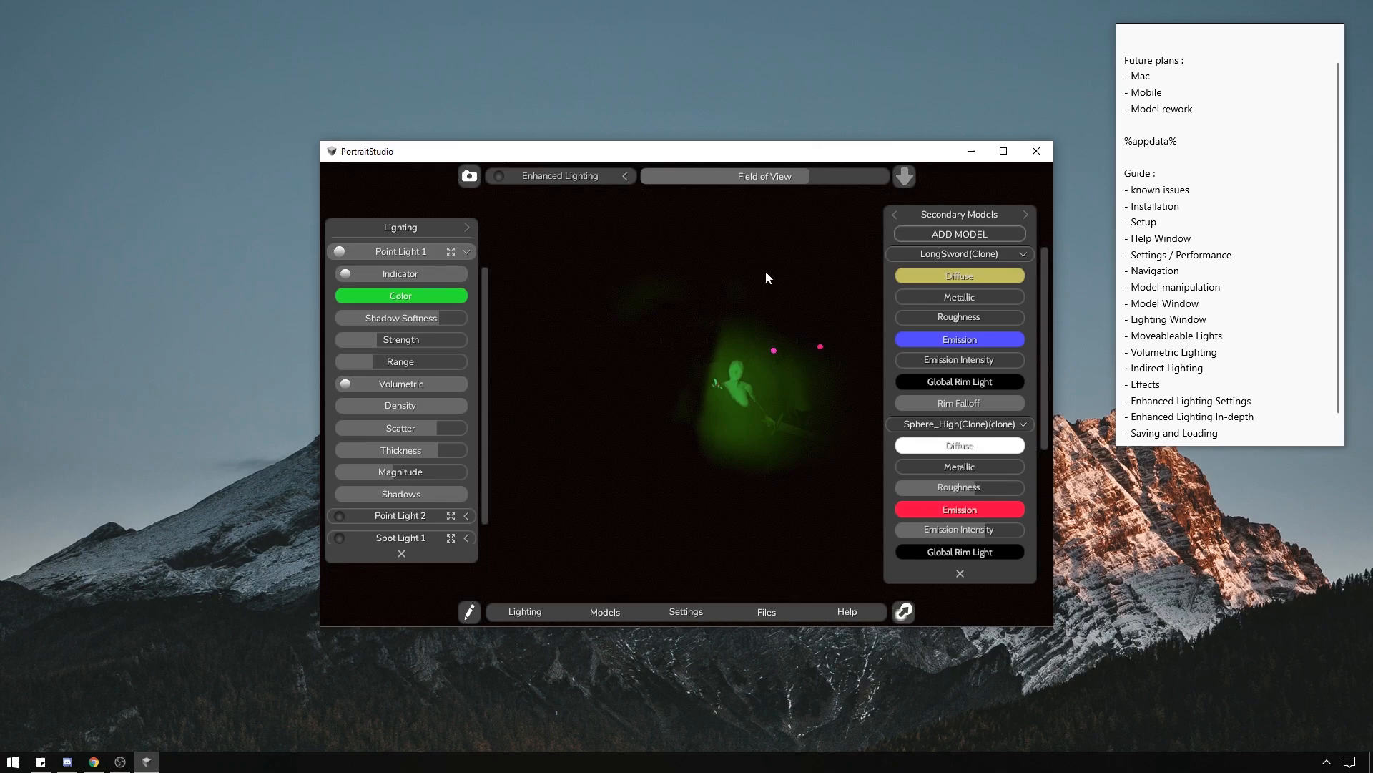
mouse_move(765, 271)
middle_mouse_down()
mouse_move(936, 272)
mouse_move(762, 275)
middle_mouse_up()
Reduce Point Light 1's volumetric thickness and magnitude to minimum.
left_click_drag(425, 452, 335, 458)
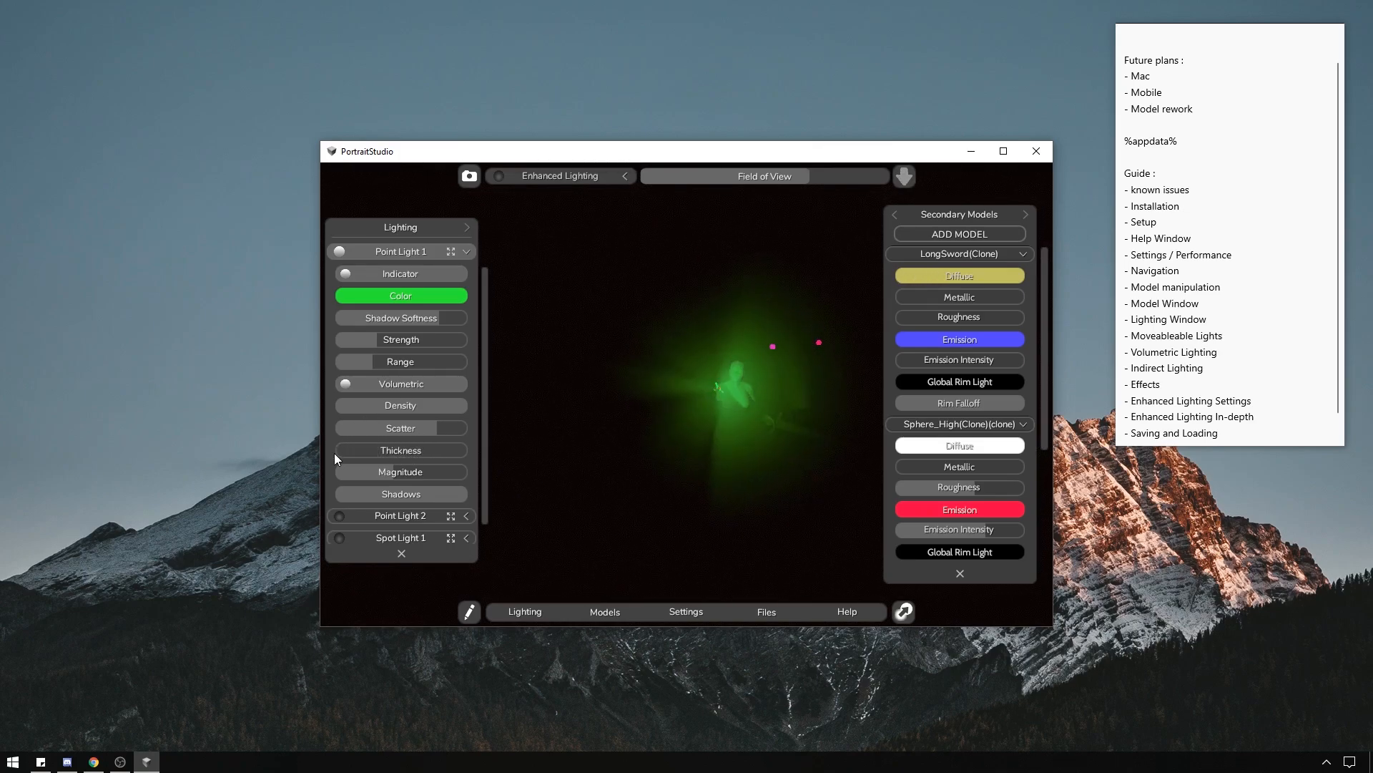
middle_click_drag(608, 286, 699, 273)
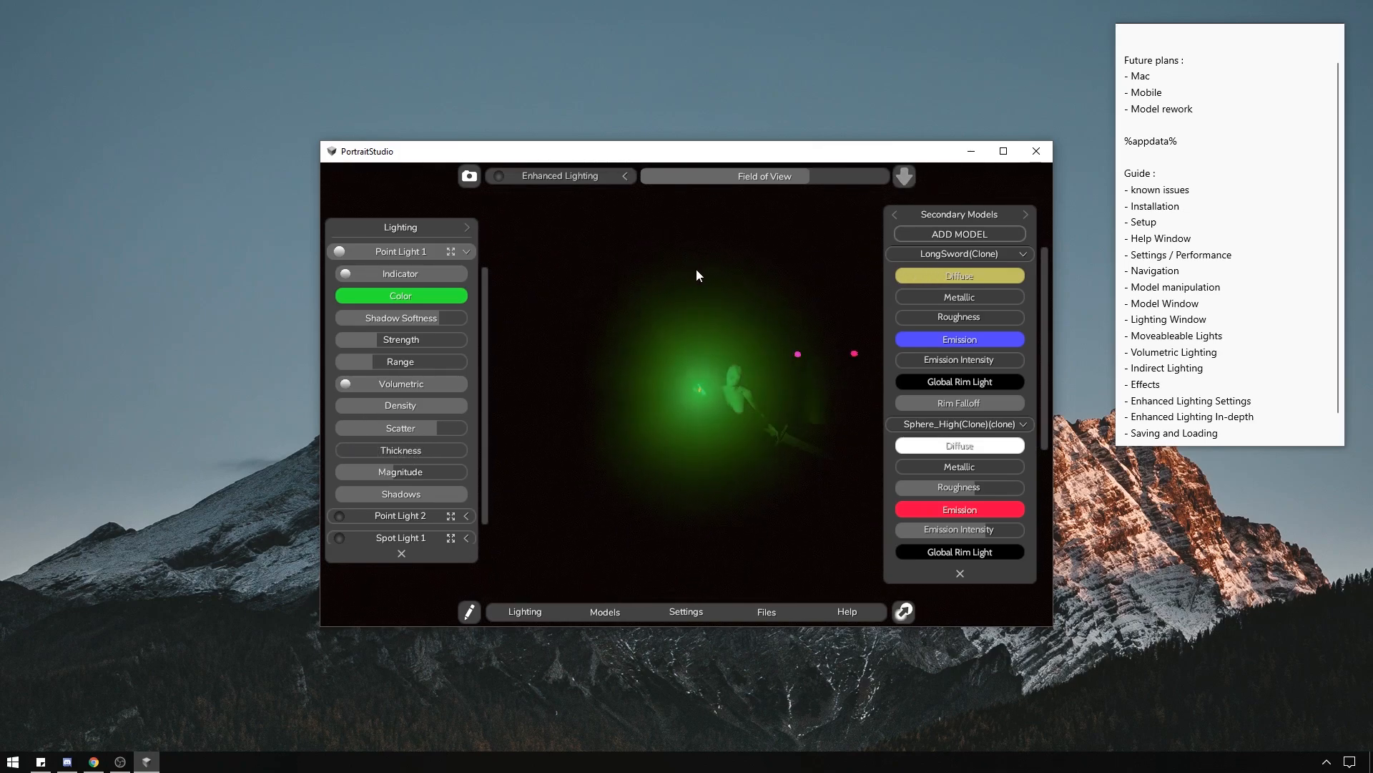
left_click_drag(363, 474, 337, 473)
middle_click_drag(625, 282, 544, 336)
Lower Point Light 1's volumetric scatter and shadows to about 15% each.
left_click_drag(430, 432, 355, 426)
left_click_drag(455, 498, 306, 495)
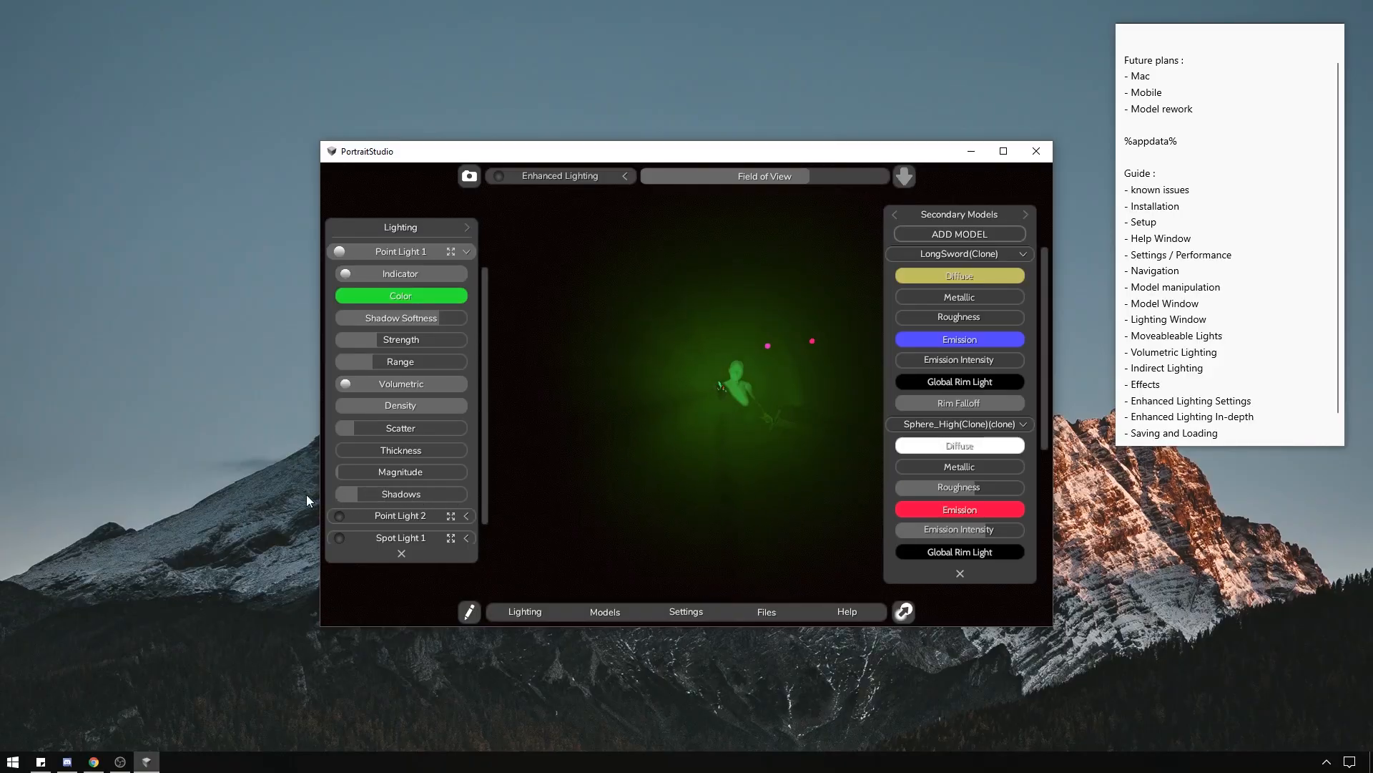
middle_click_drag(710, 331, 919, 374)
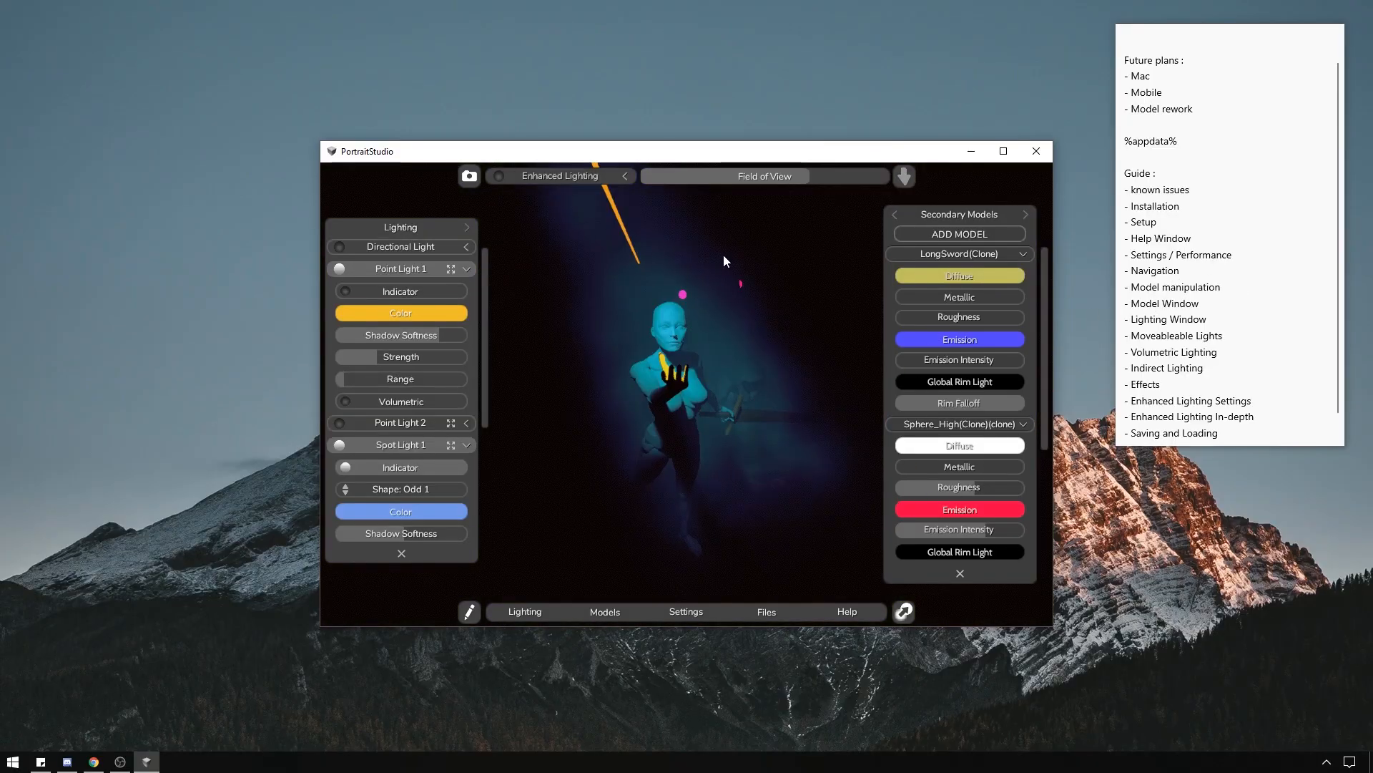
Try the Circle 1 shape on Spot Light 1 and check the full beam over the figure.
middle_click_drag(723, 256, 695, 256)
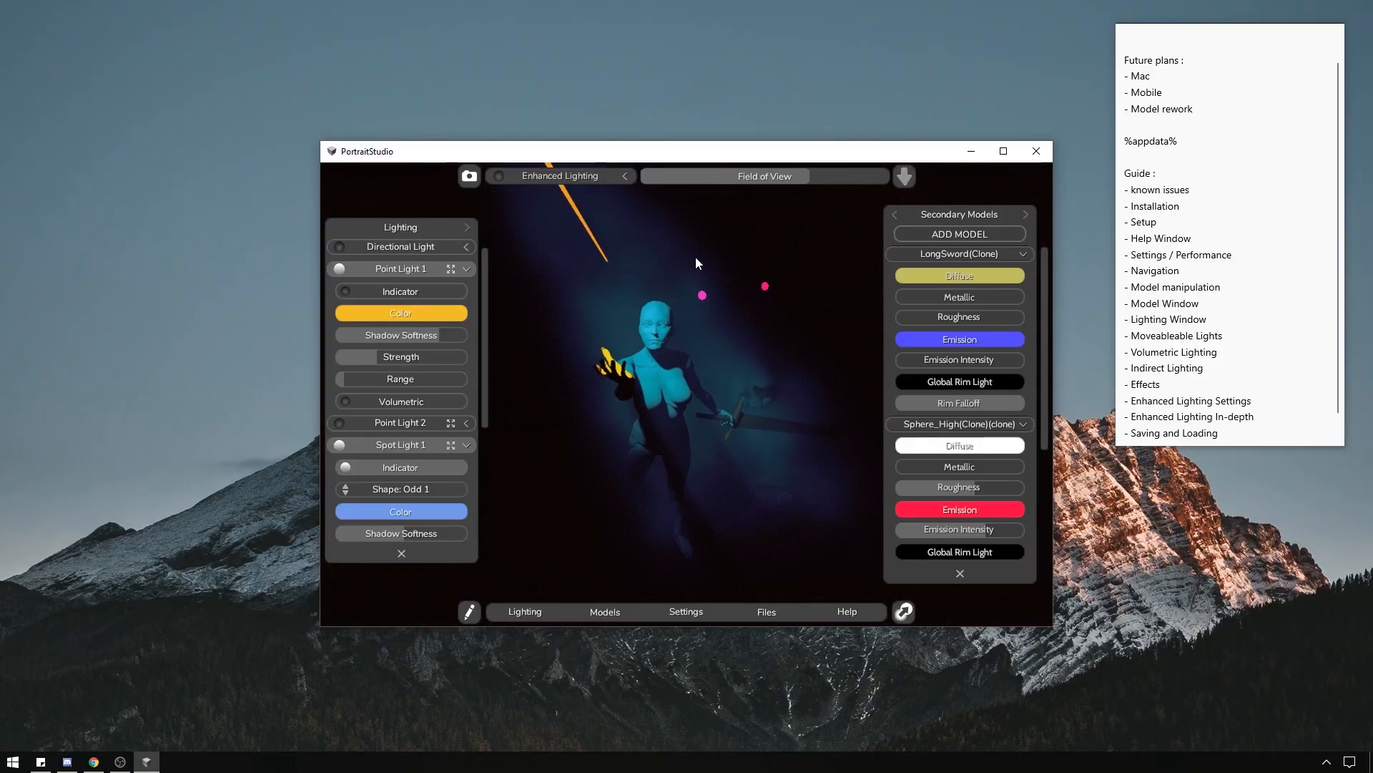
scroll(700, 257, "up", 3)
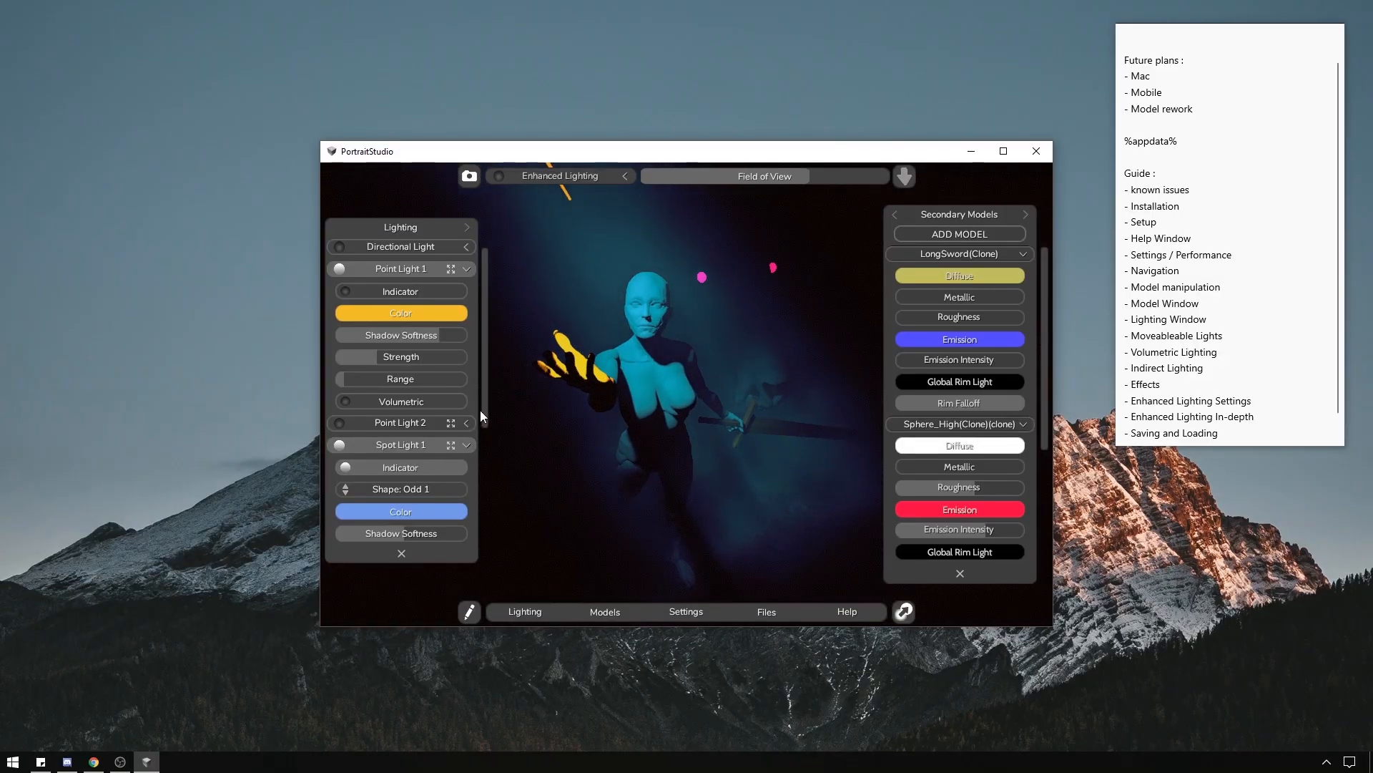
scroll(484, 411, "down", 3)
middle_click_drag(666, 390, 565, 448)
scroll(483, 445, "down", 1)
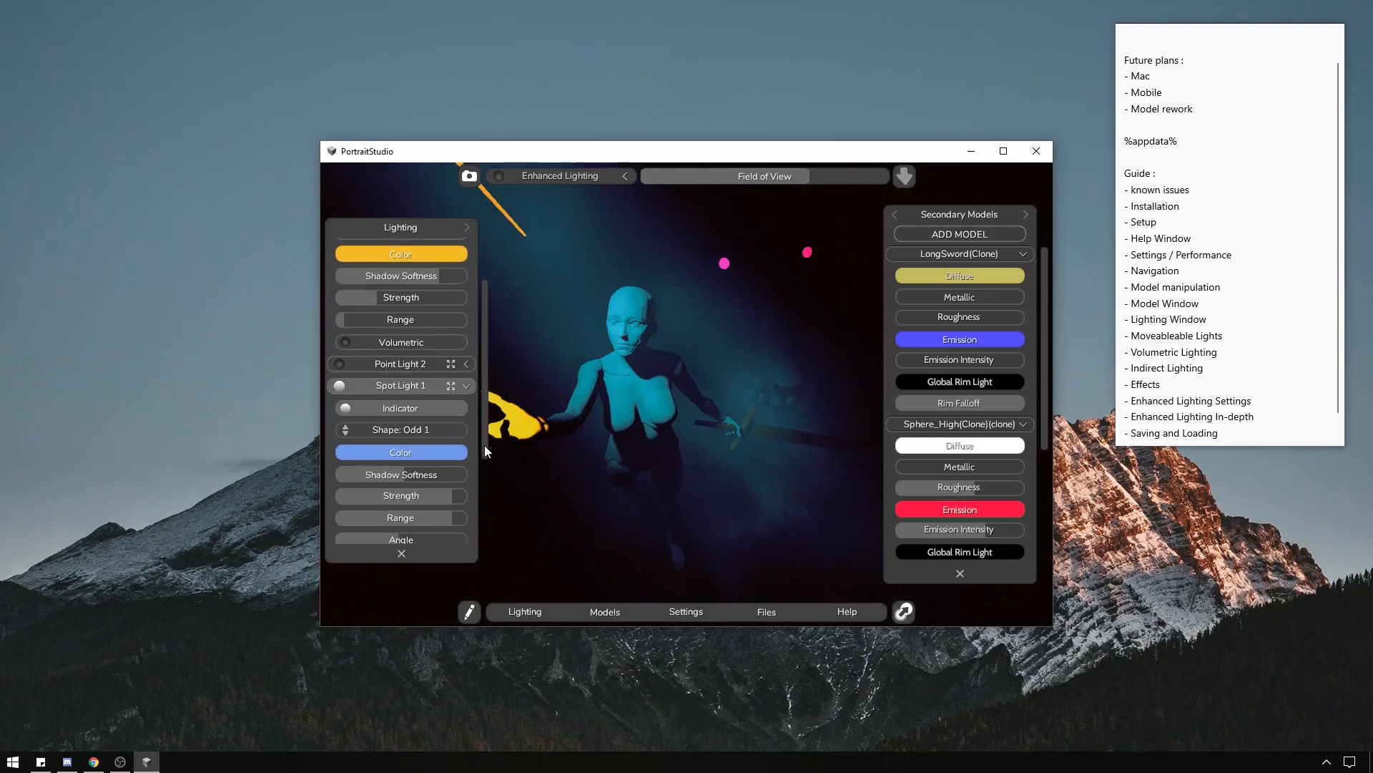
scroll(483, 445, "down", 1)
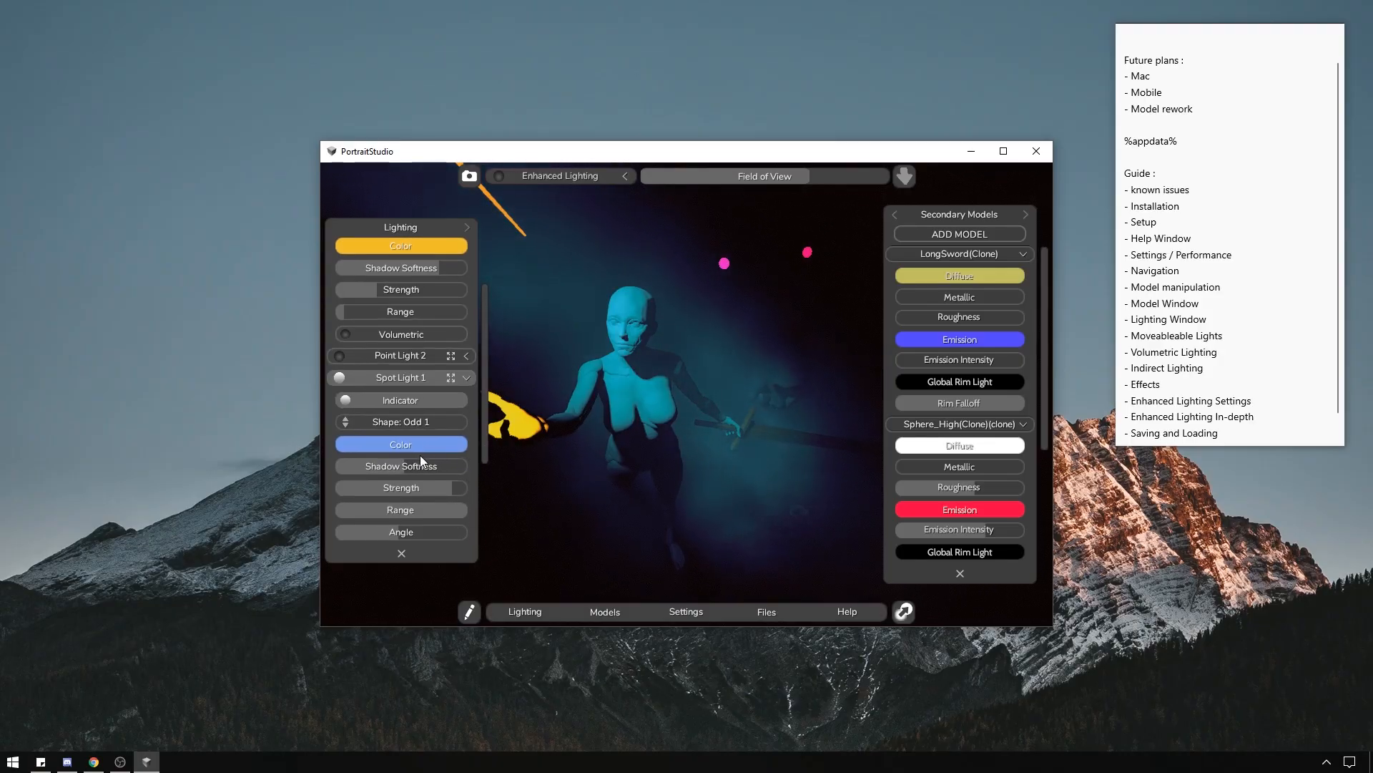
left_click(429, 424)
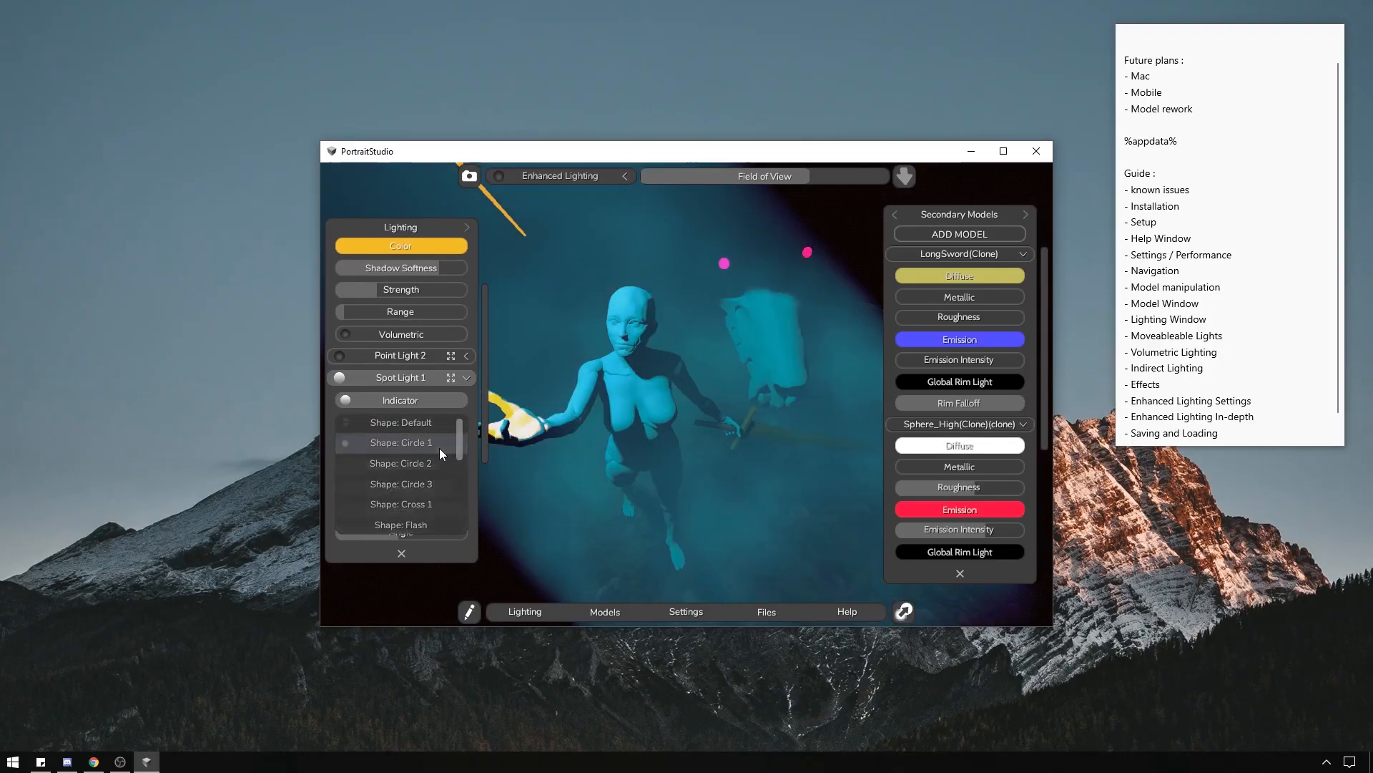
left_click(400, 443)
scroll(734, 461, "down", 5)
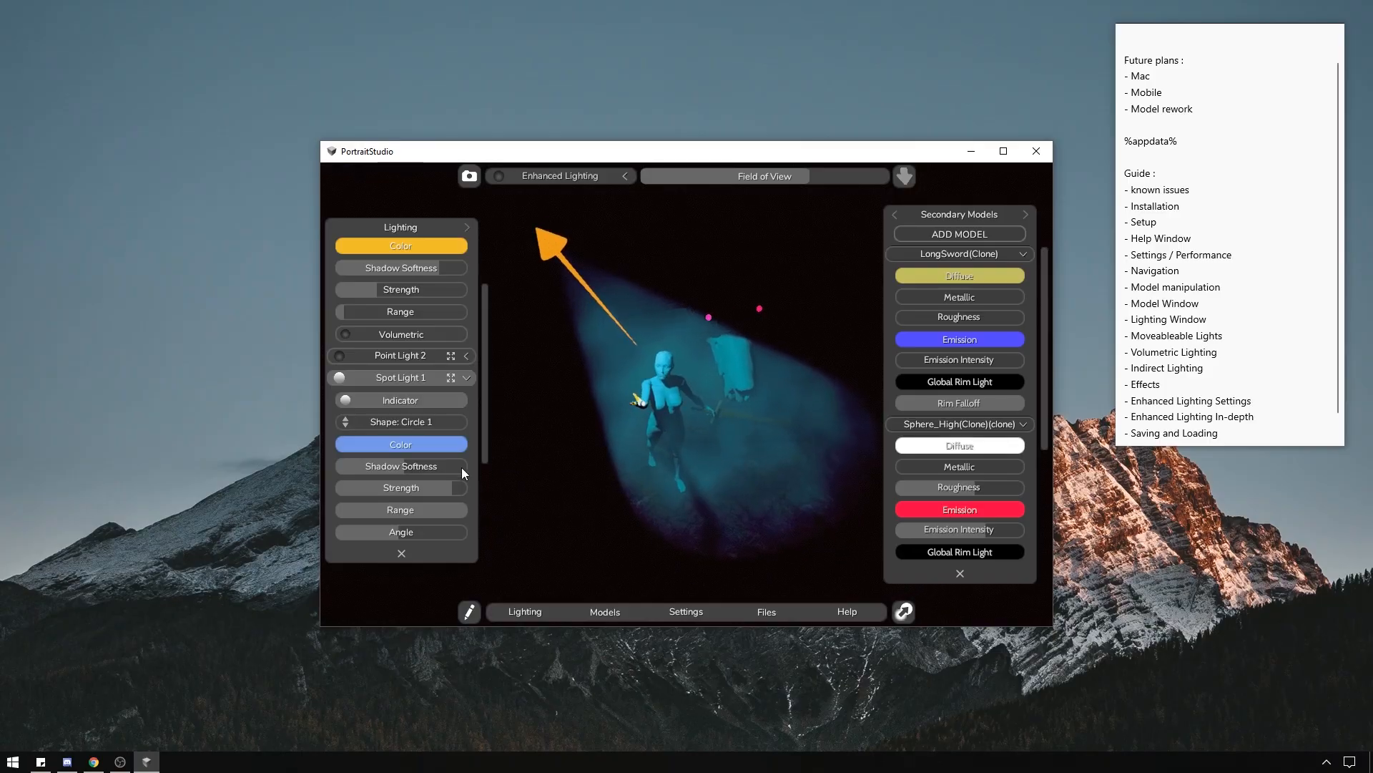
Try the Circle 2 and Flash shapes on Spot Light 1 and check how each lights the figure.
left_click(434, 416)
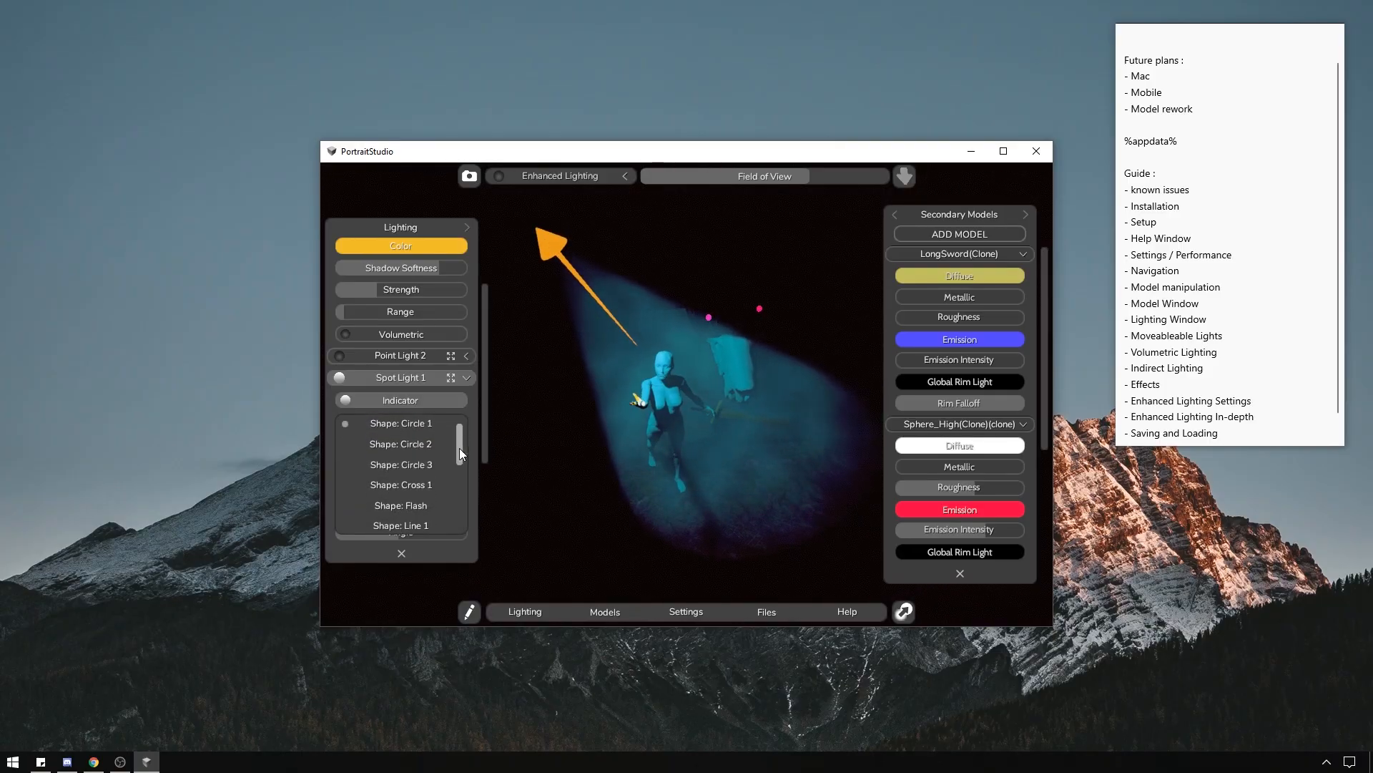
left_click(432, 438)
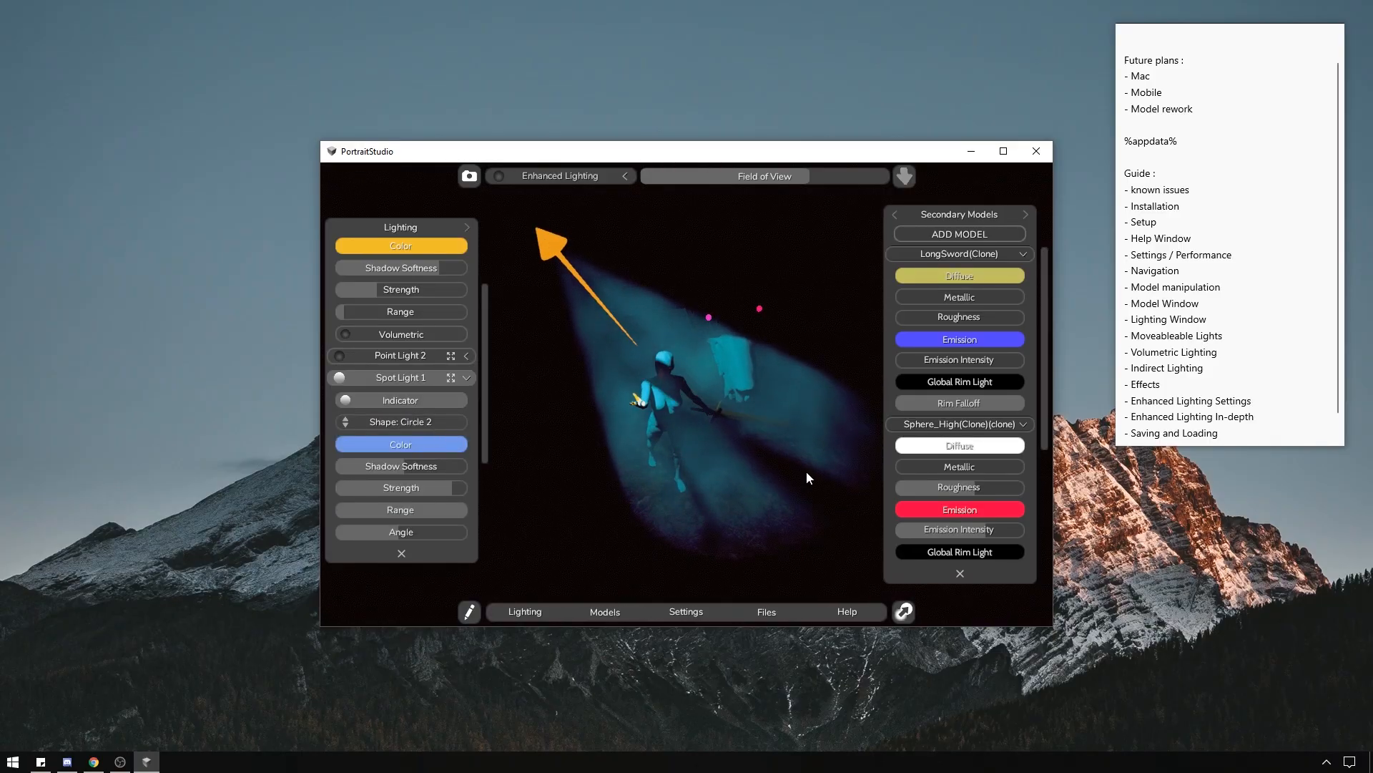
left_click(458, 429)
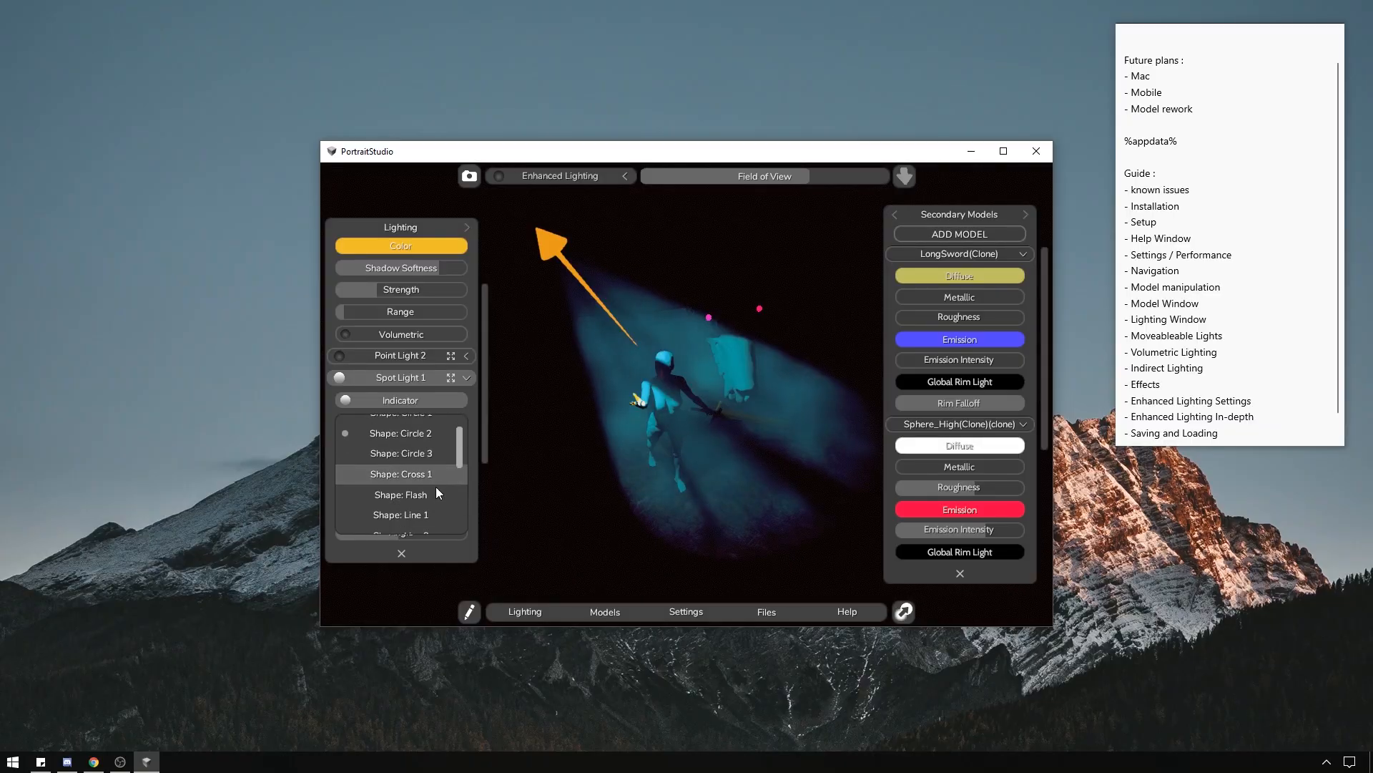
left_click(435, 493)
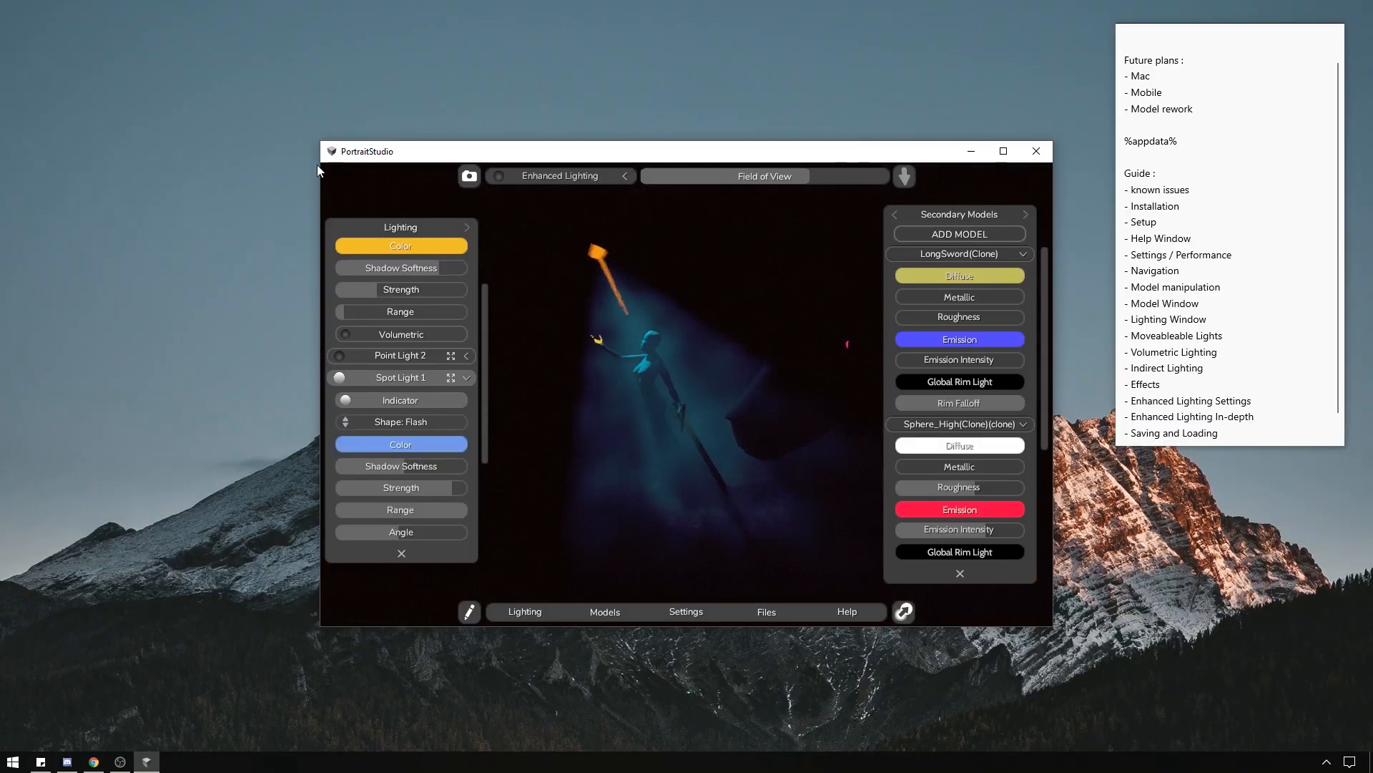
middle_click_drag(720, 299, 911, 381)
Try the Line 1 shape on Spot Light 1 and inspect the pattern projected on the figure.
left_click(414, 423)
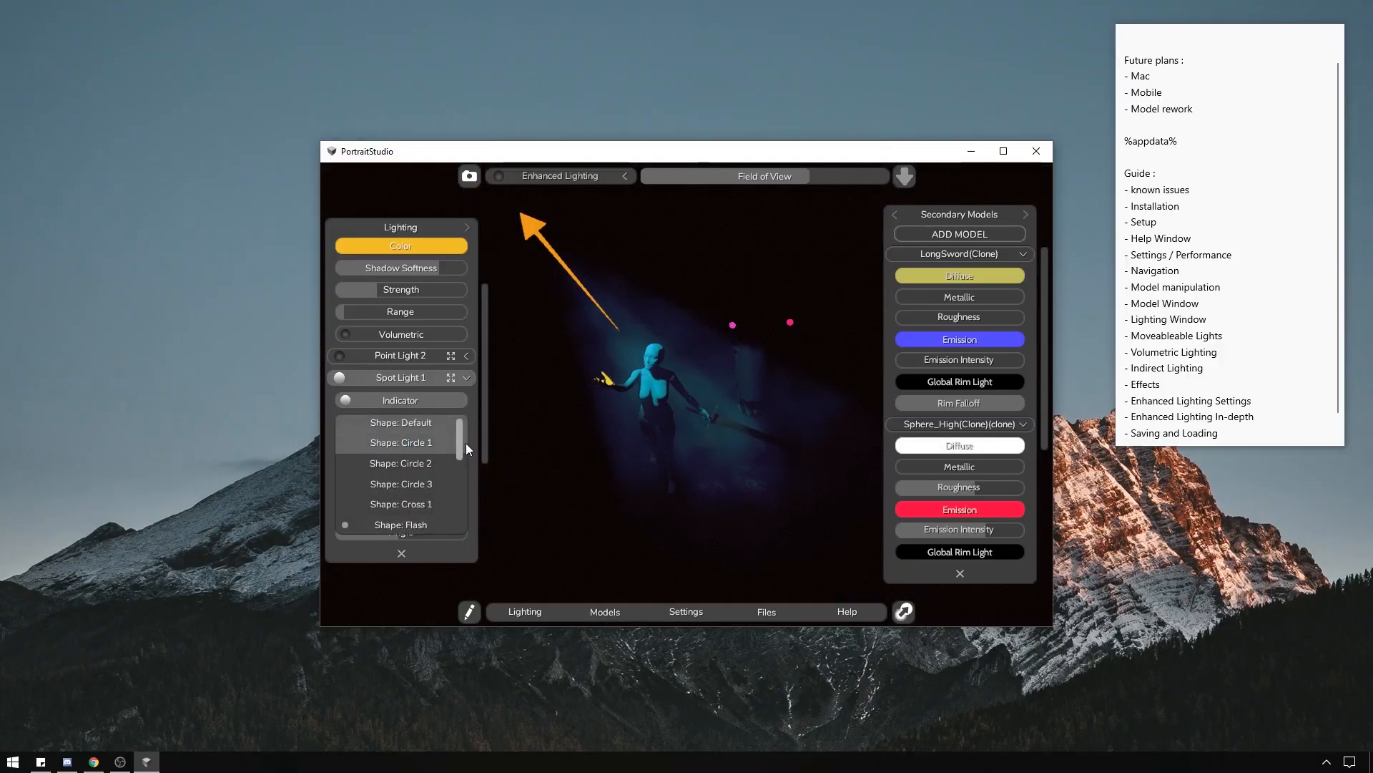
left_click_drag(461, 445, 457, 466)
left_click(438, 470)
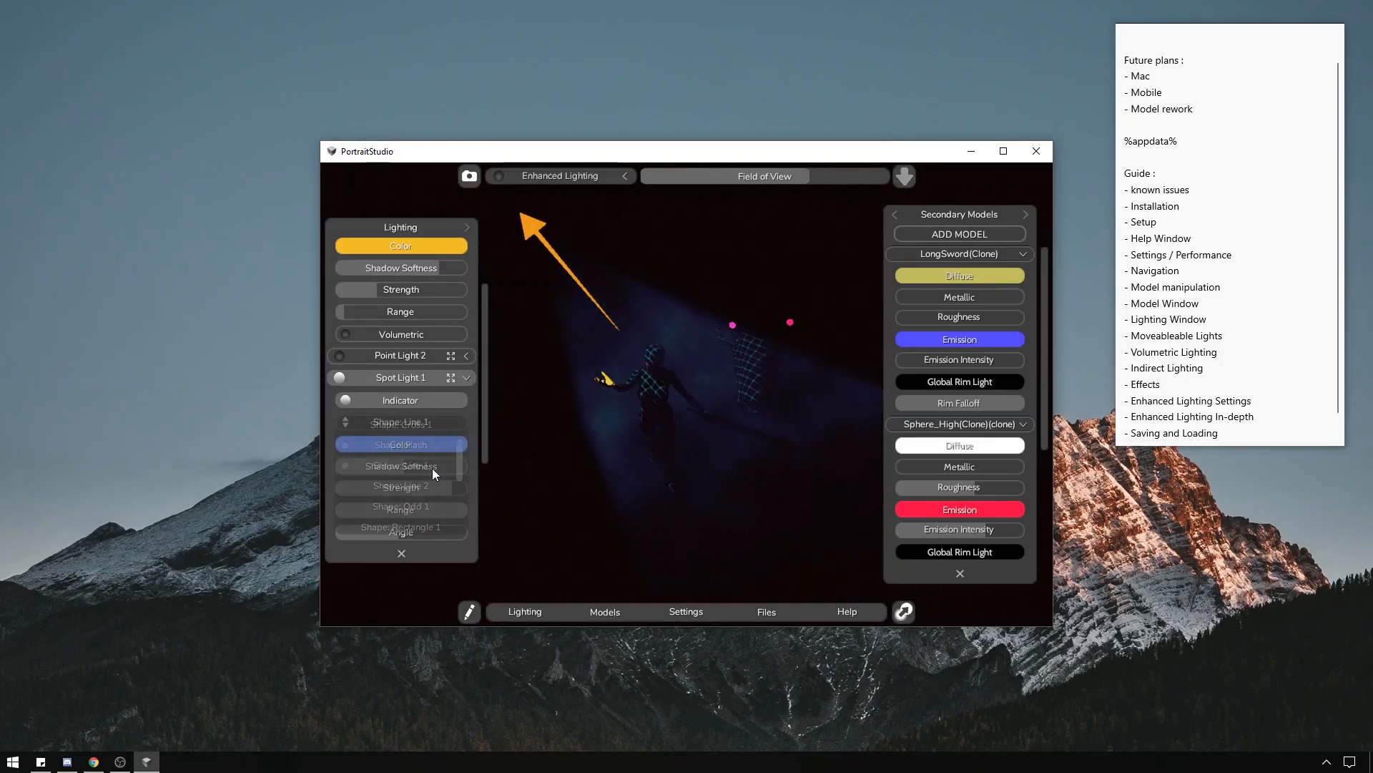
middle_click_drag(710, 317, 762, 307)
scroll(706, 332, "up", 3)
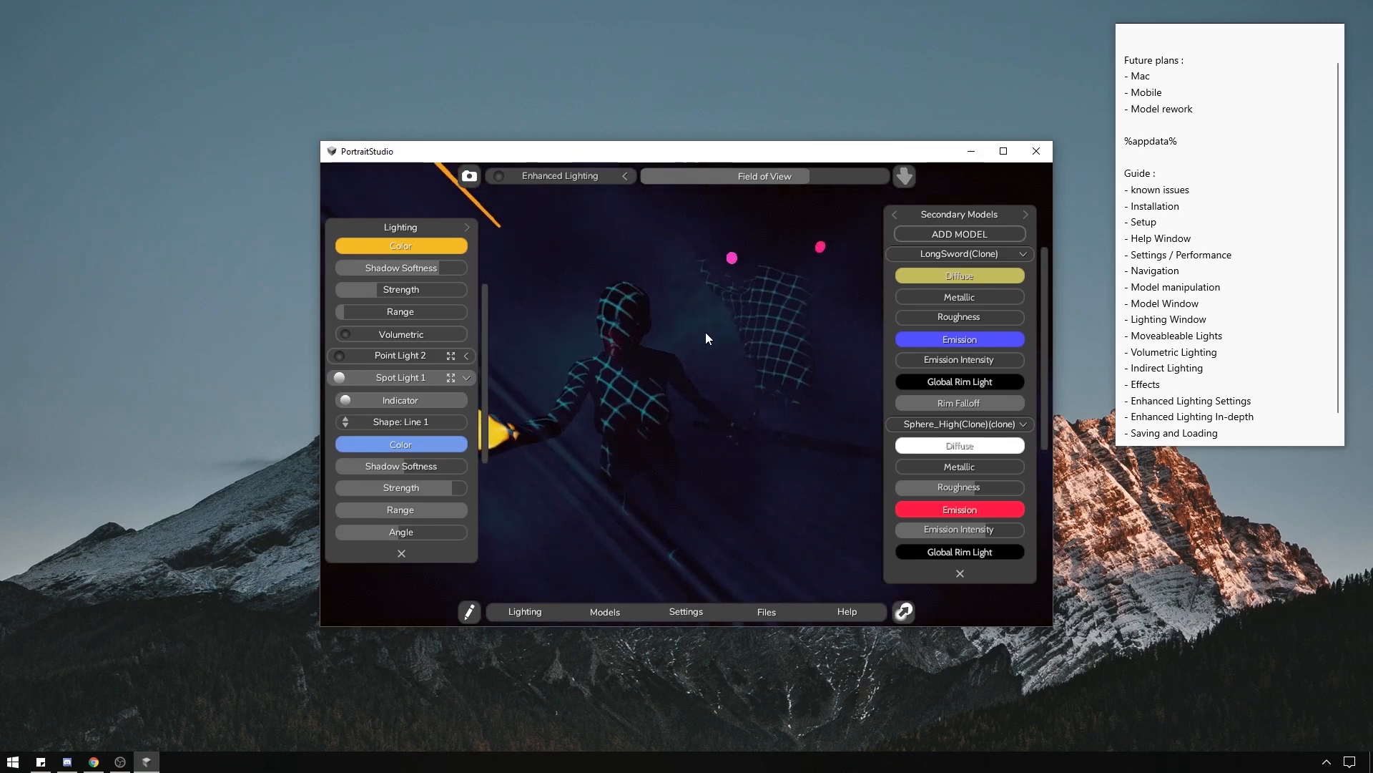
scroll(703, 332, "down", 4)
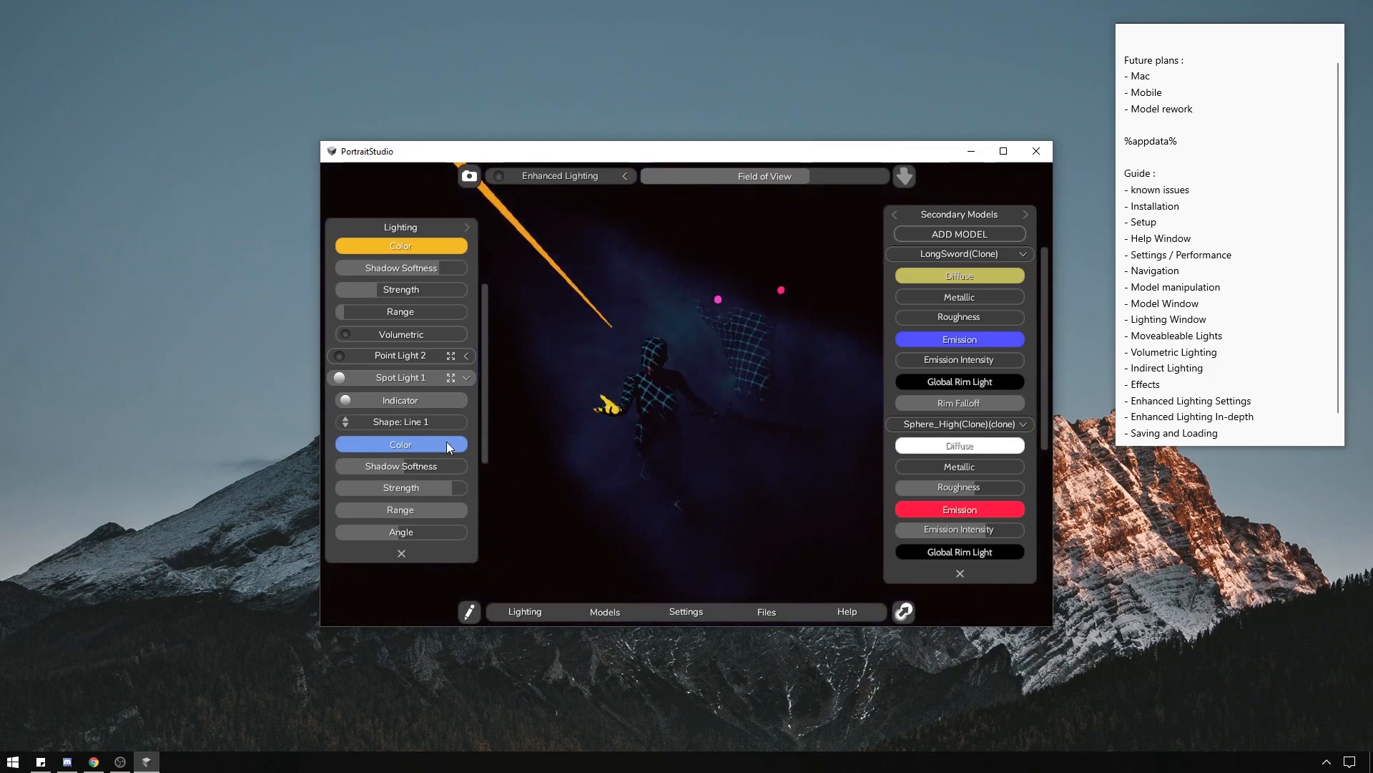
Try the Line 2 shape on Spot Light 1 and view the striped beam from another angle.
left_click(435, 417)
left_click_drag(459, 452, 448, 479)
left_click(435, 483)
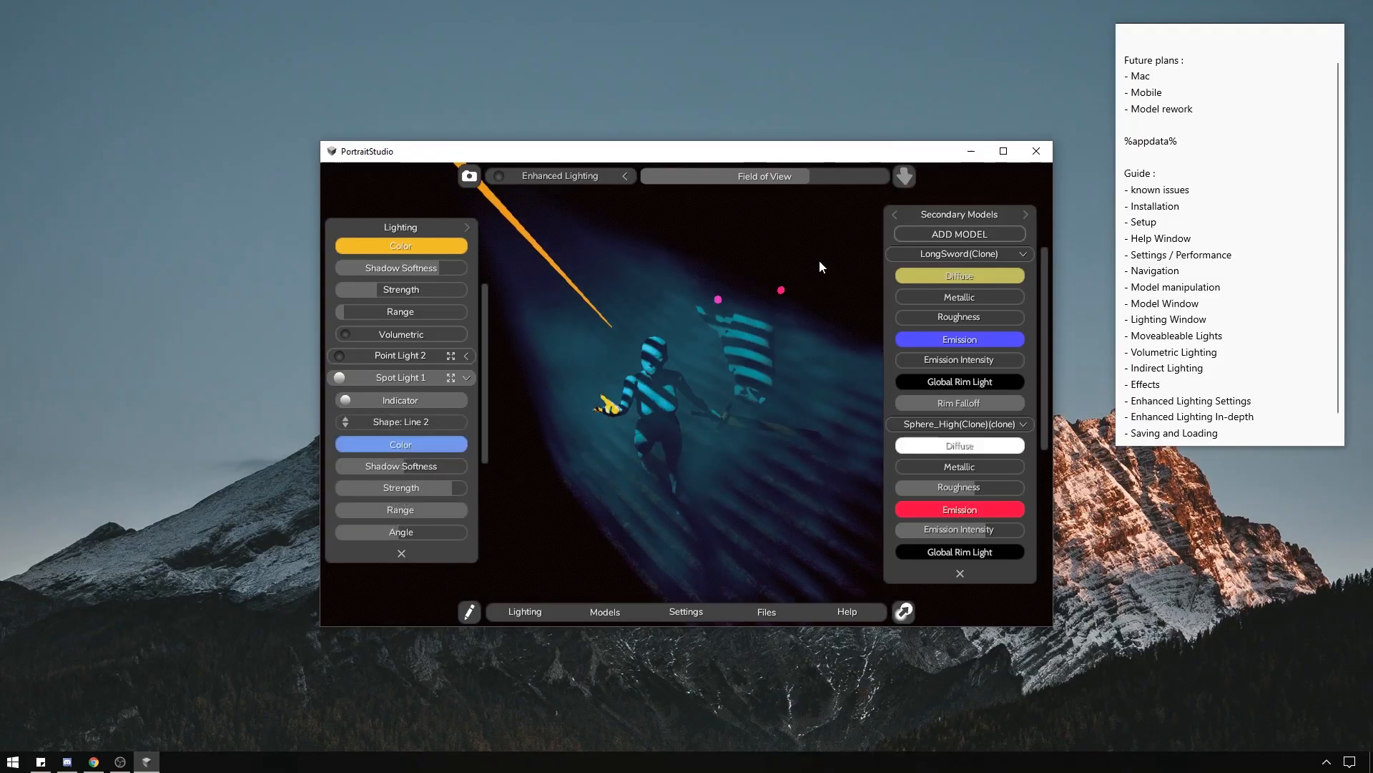
middle_click_drag(818, 259, 357, 452)
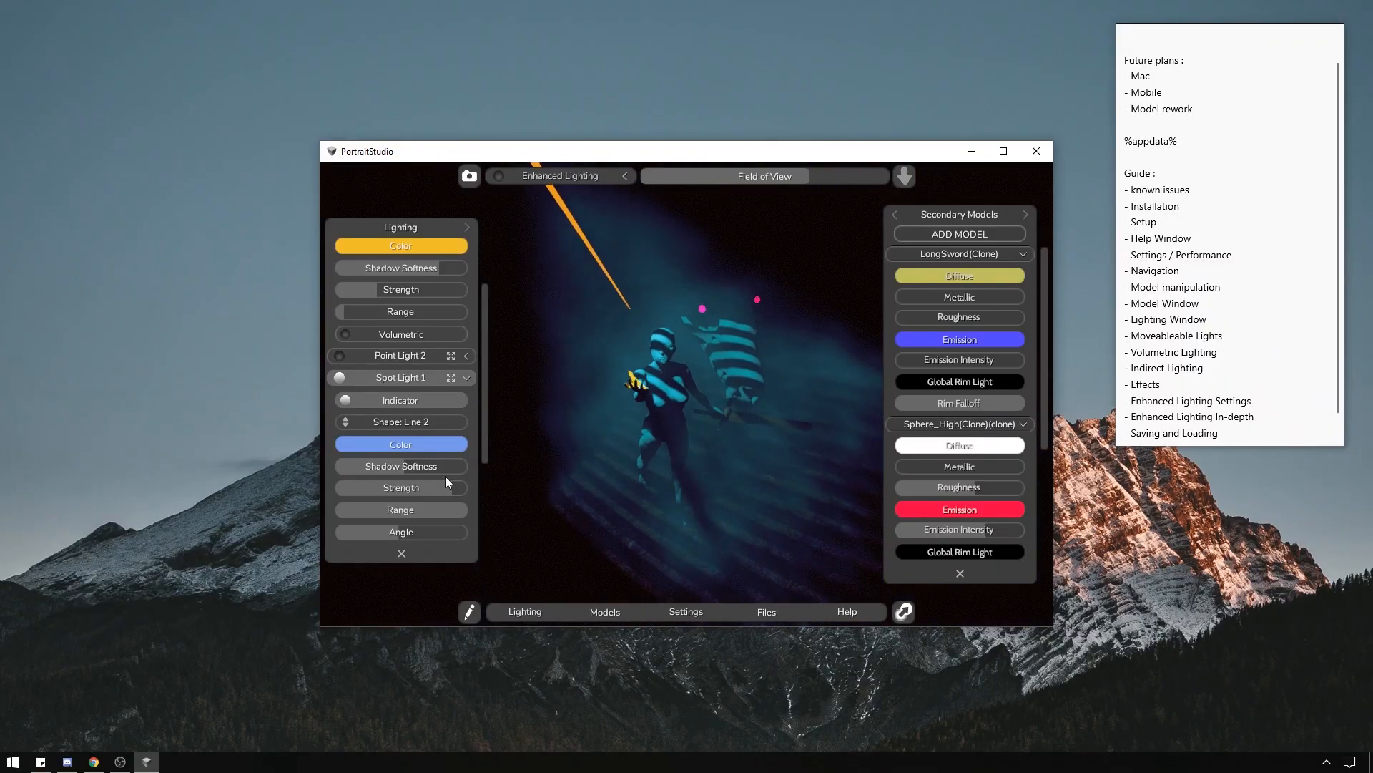
Try the Ring 1 shape on Spot Light 1 and look around the resulting beam.
left_click(432, 425)
left_click_drag(453, 428, 454, 488)
scroll(444, 479, "down", 2)
left_click(433, 432)
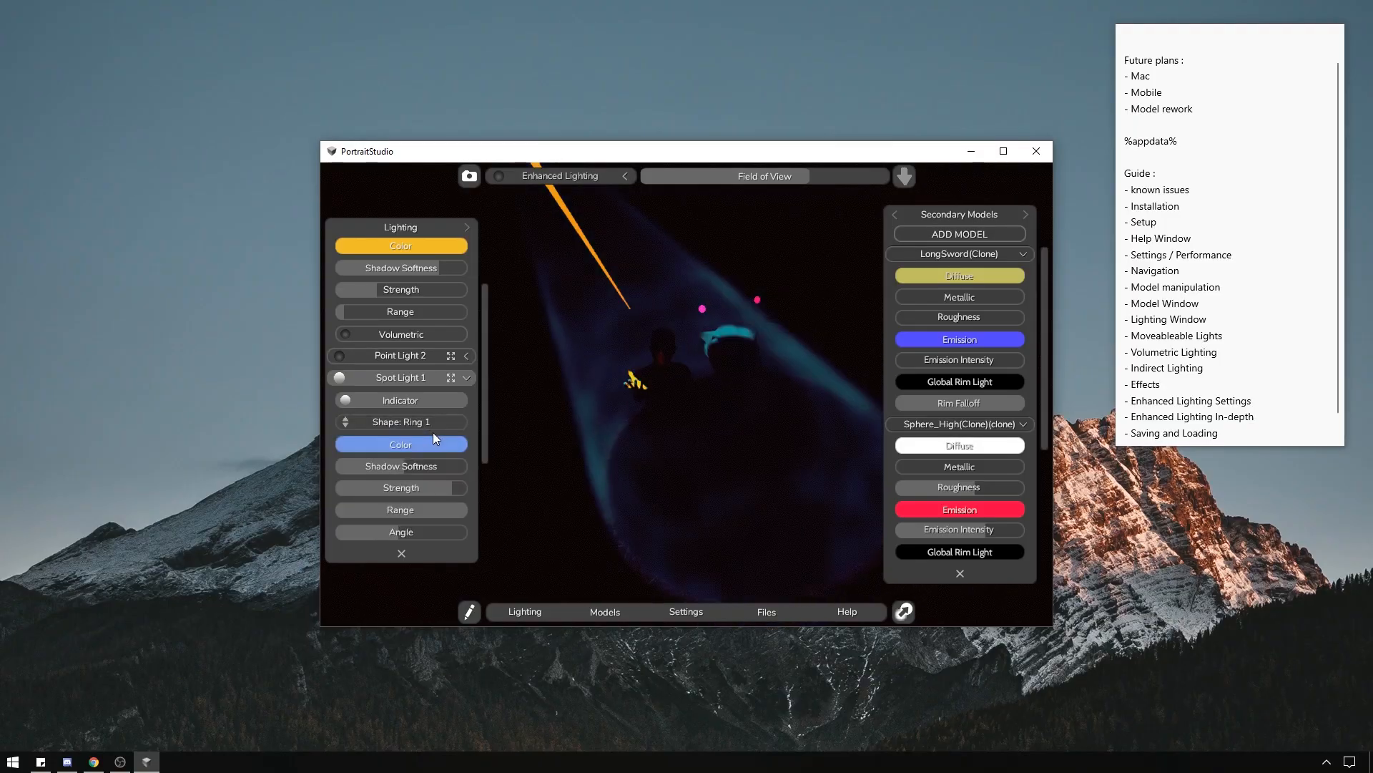
middle_click_drag(723, 312, 822, 344)
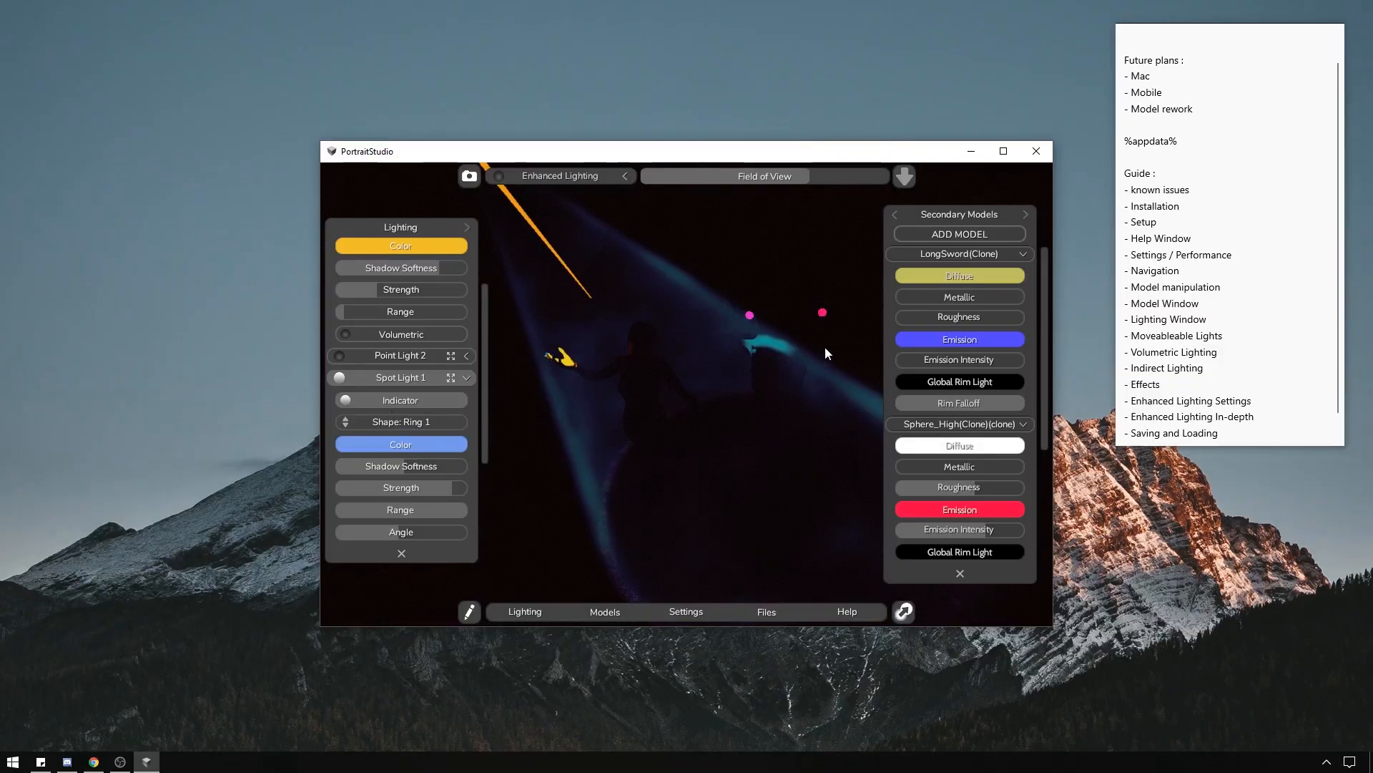
Try the Ring 2 shape on Spot Light 1 and view its pattern from another angle.
left_click(428, 422)
left_click_drag(462, 435, 457, 495)
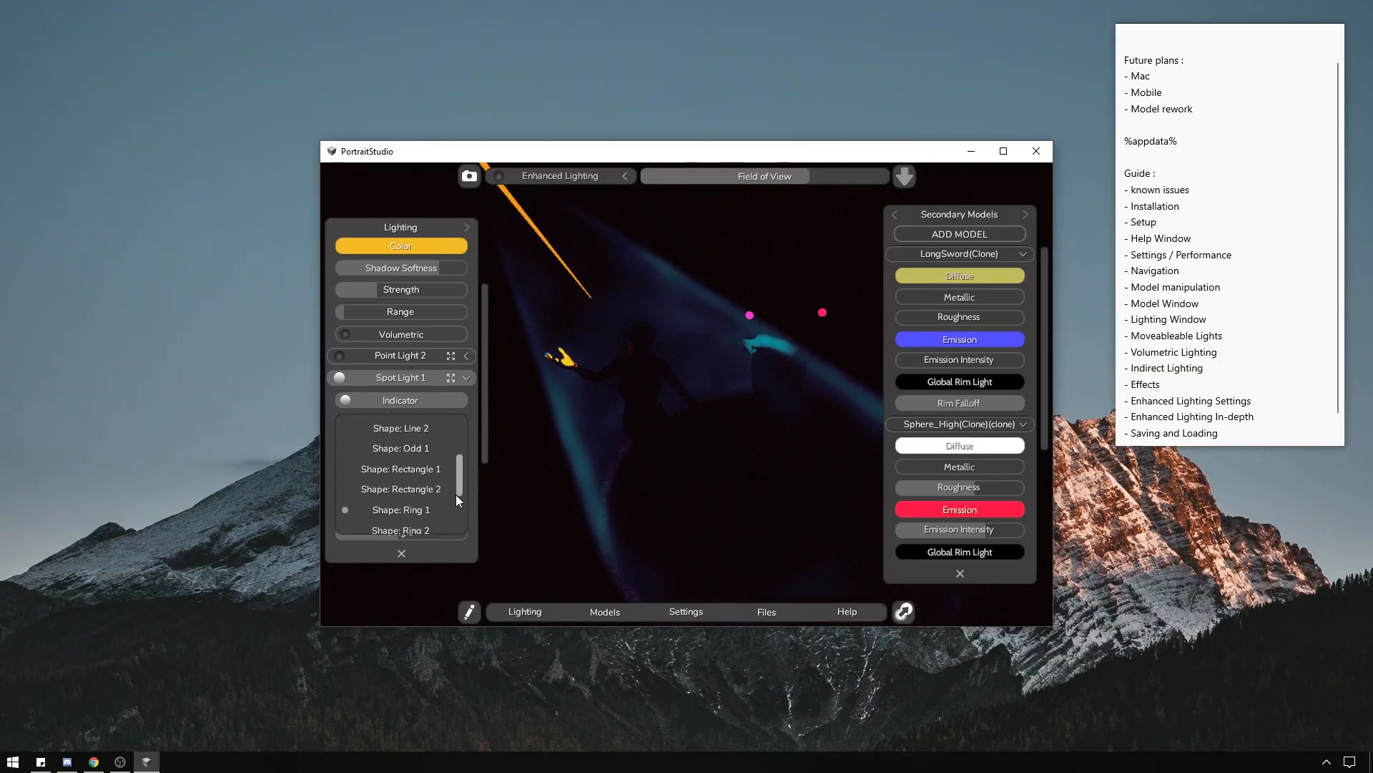
left_click(419, 451)
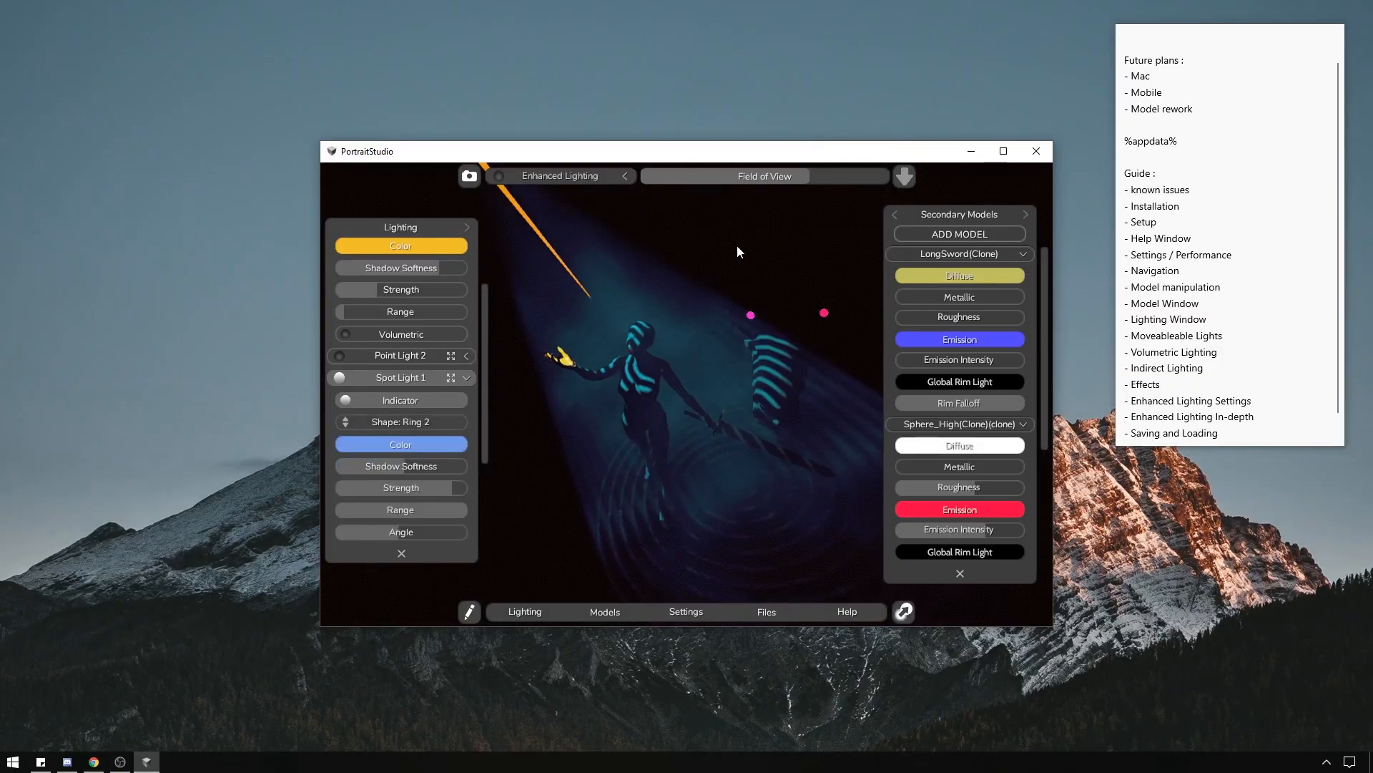
middle_click_drag(736, 245, 990, 246)
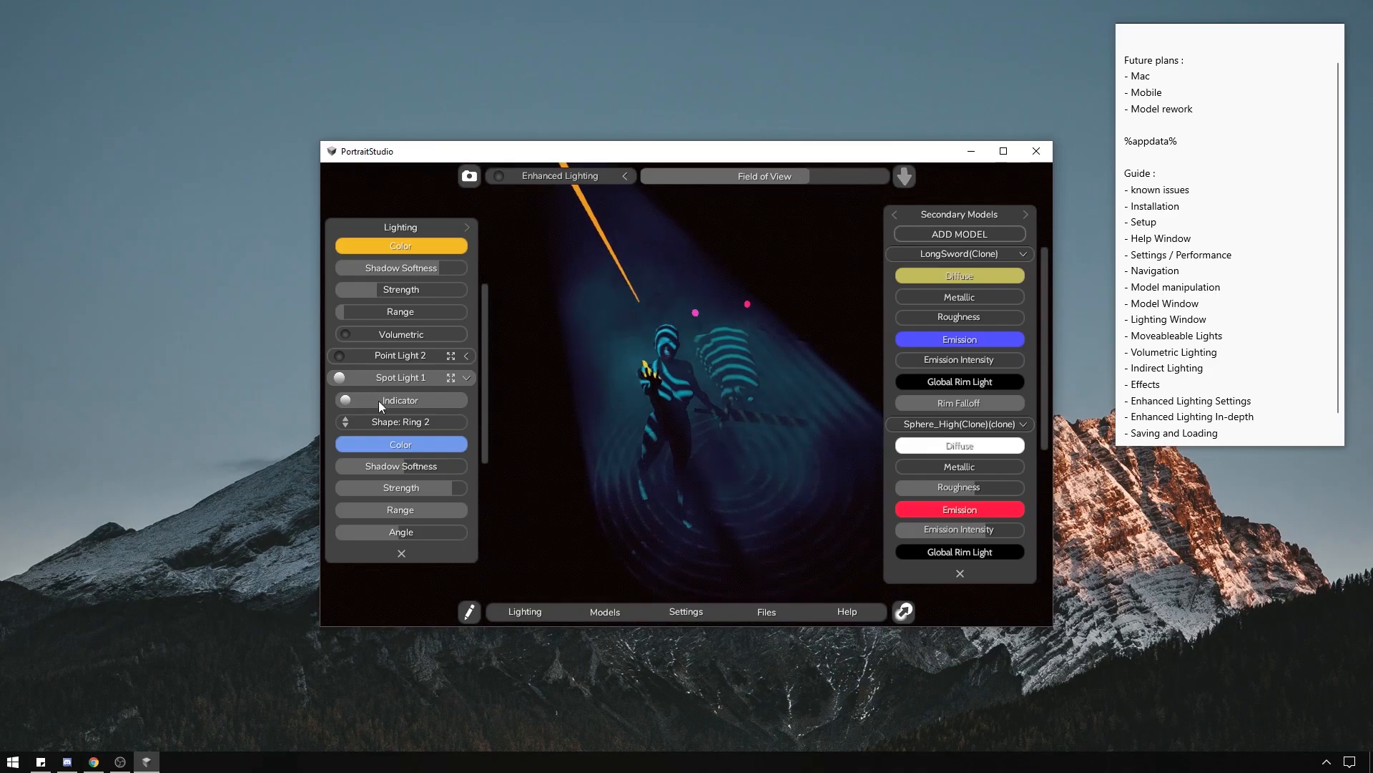
Try the Window 1 shape on Spot Light 1.
left_click(421, 423)
scroll(471, 509, "down", 5)
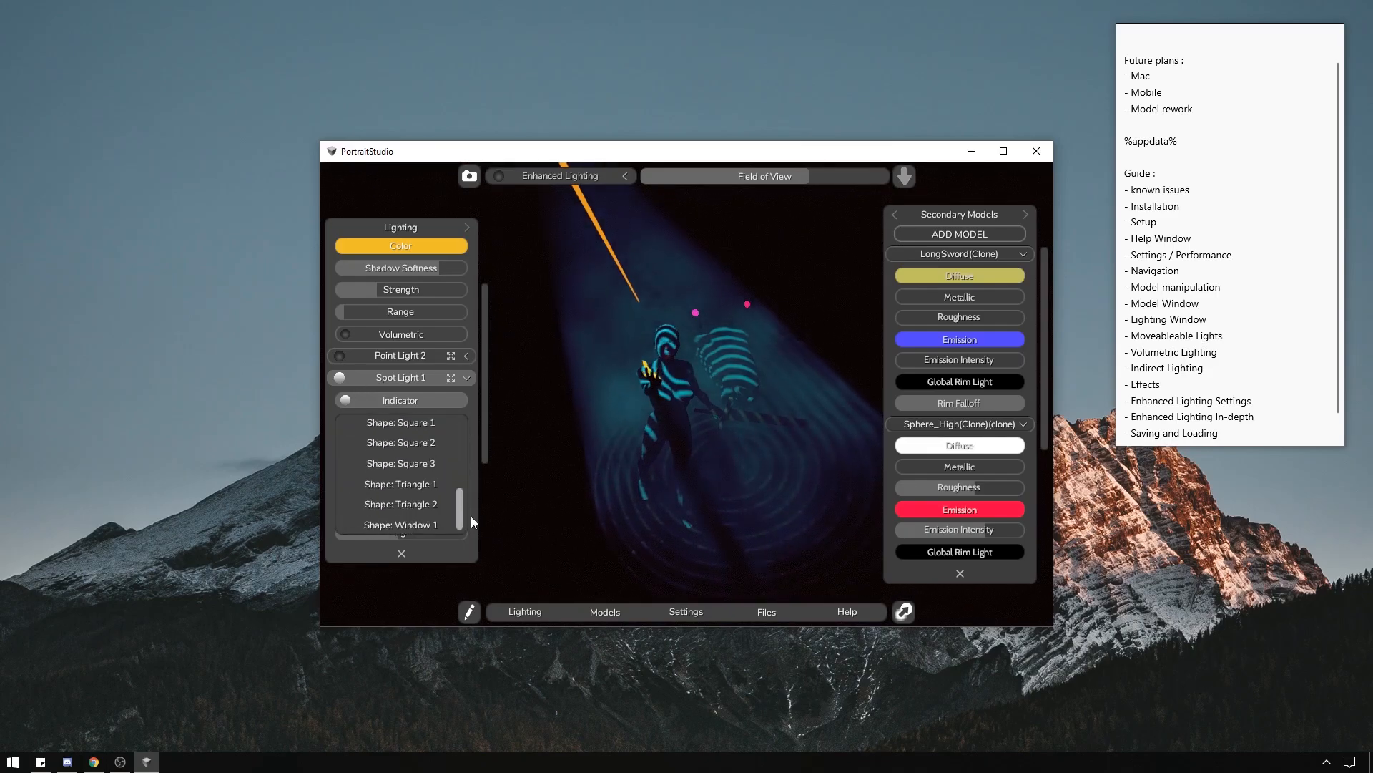
left_click(427, 525)
Rotate Spot Light 1 with its handles to re-aim the window-shaped beam at the figure.
left_click_drag(735, 346, 825, 332)
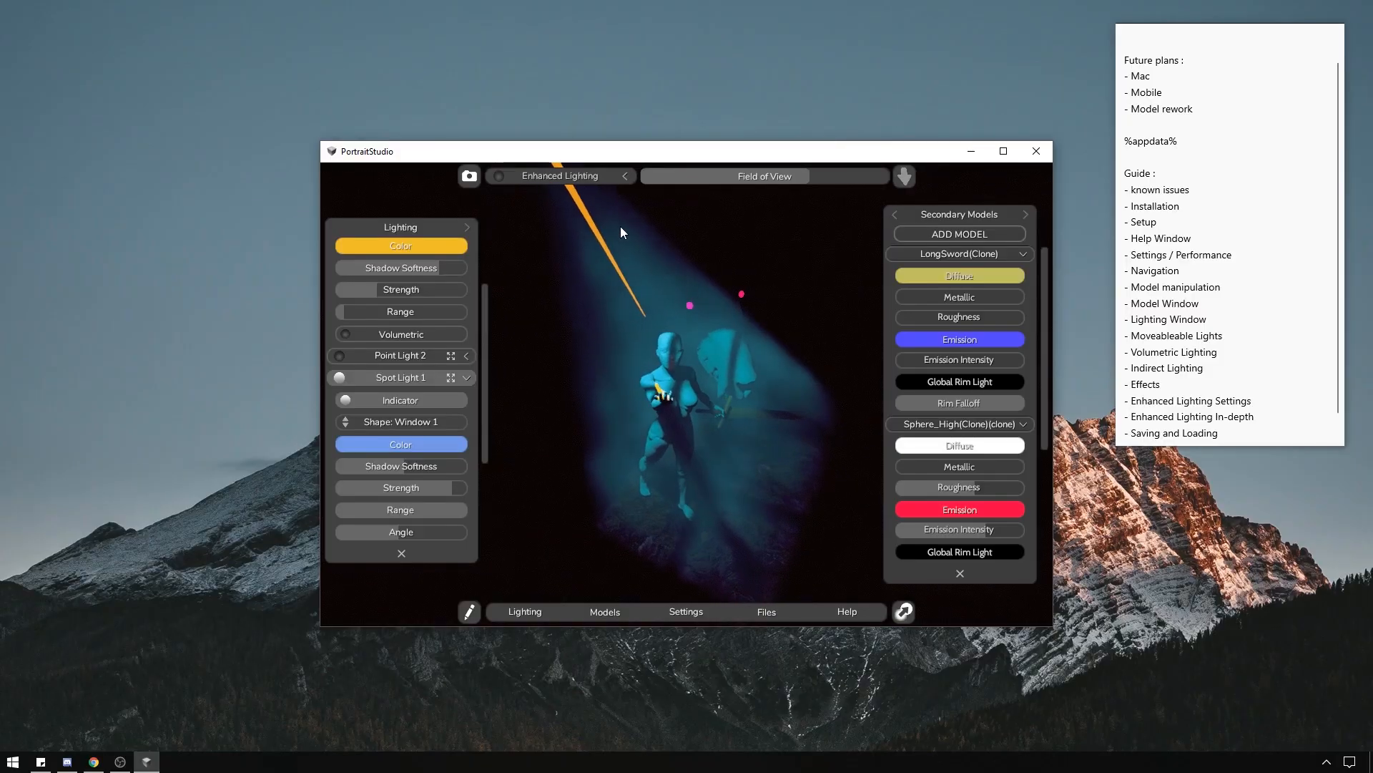
mouse_move(650, 302)
left_click_drag(633, 297, 591, 218)
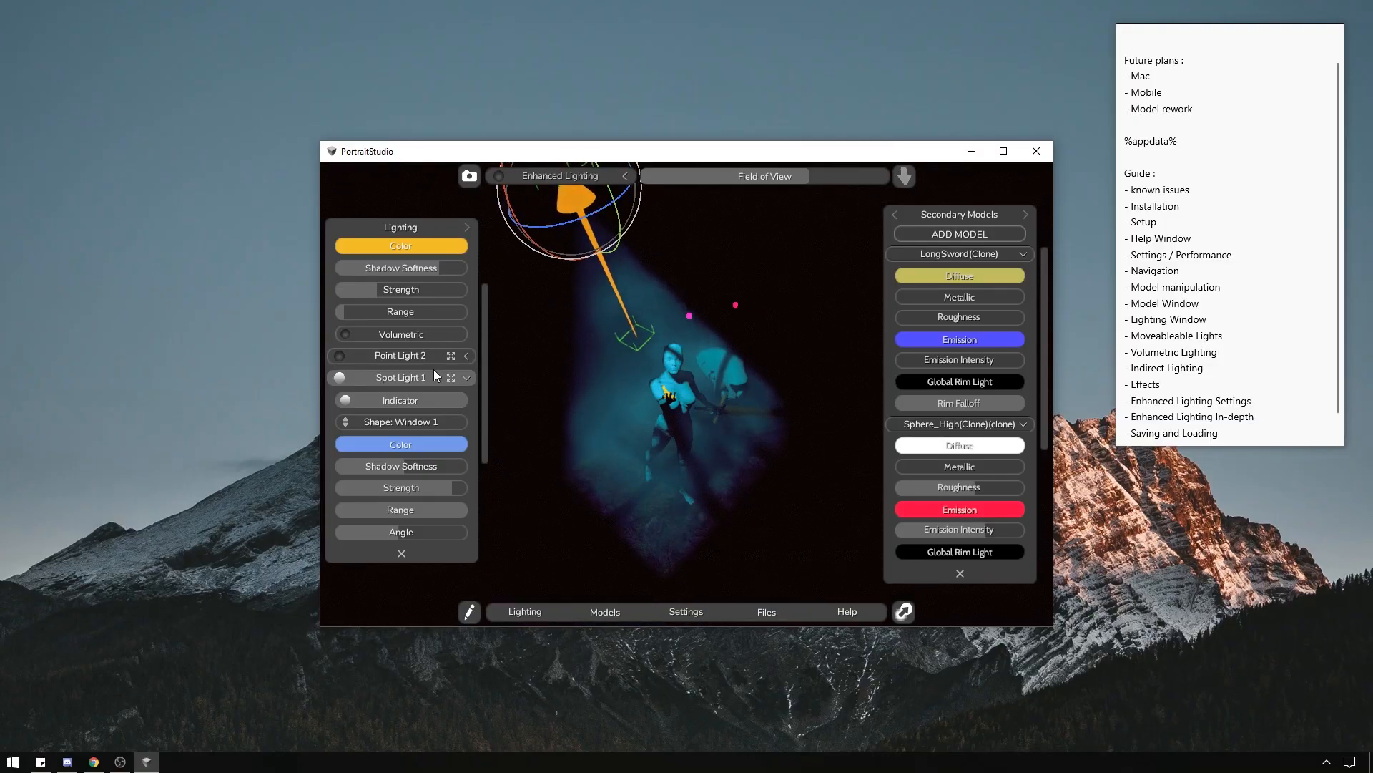
Set Spot Light 1's shape back to Odd 1 and check the beam on the figure.
left_click(435, 419)
left_click_drag(463, 431, 461, 467)
left_click(428, 463)
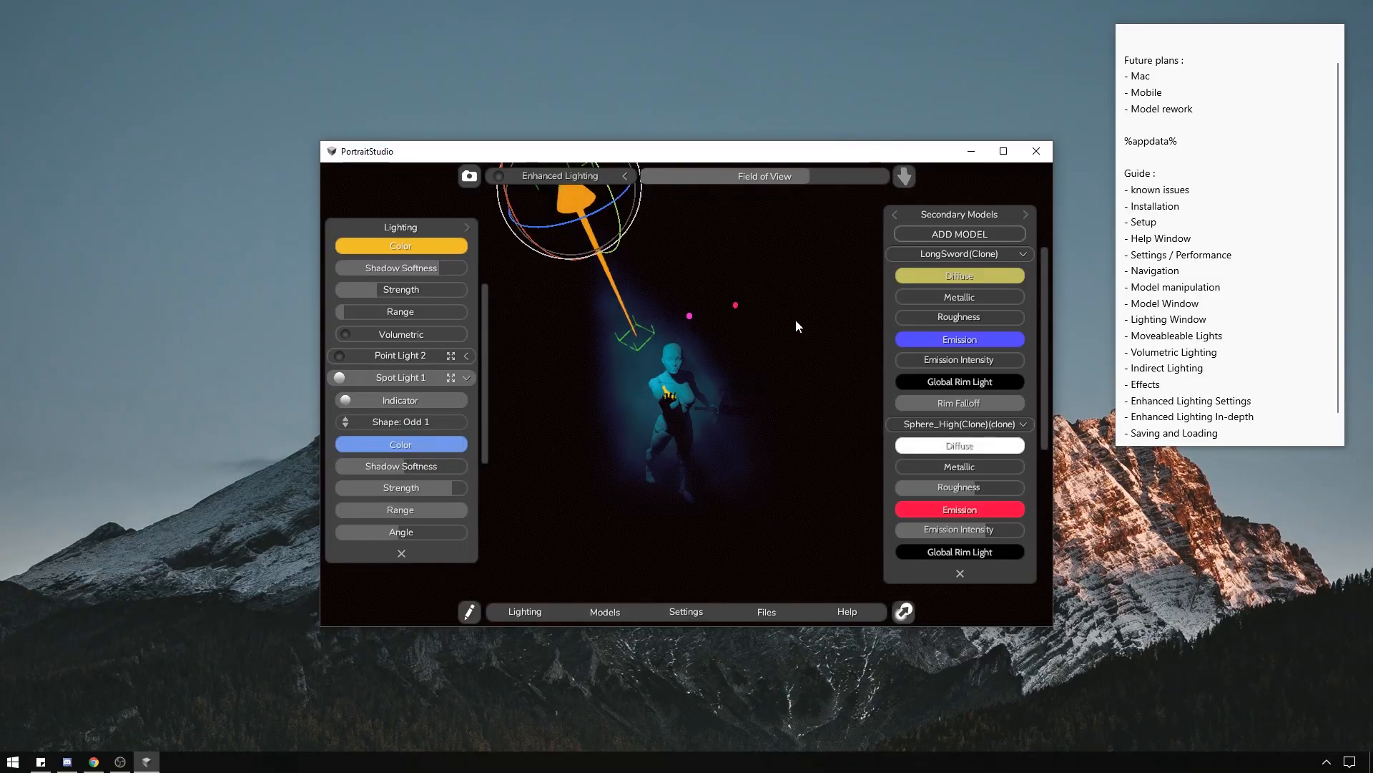
scroll(738, 323, "up", 5)
scroll(733, 319, "down", 4)
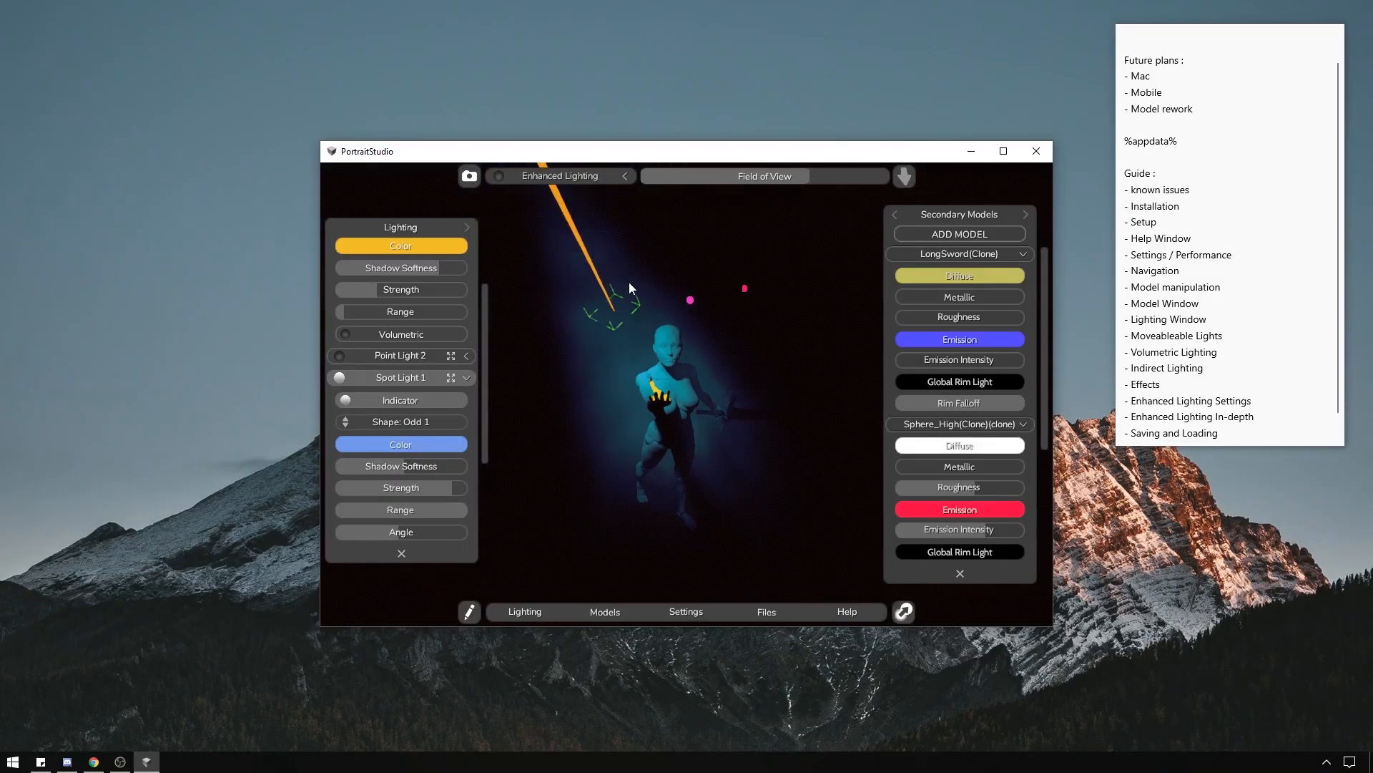
Re-aim Spot Light 1 across the figure toward its sword side, deselect the light, and check the lighting up close.
scroll(680, 268, "down", 3)
left_click_drag(587, 223, 577, 232)
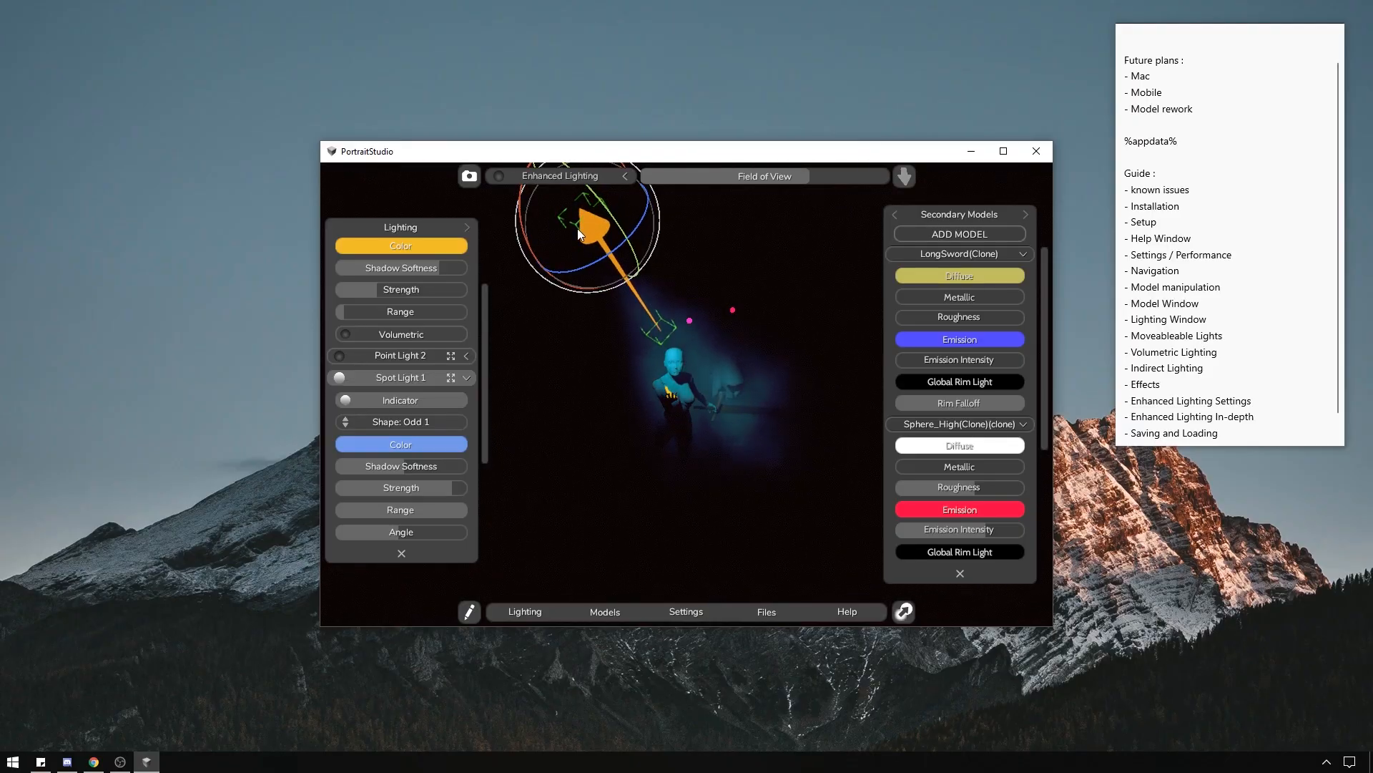
left_click(787, 244)
scroll(792, 251, "down", 3)
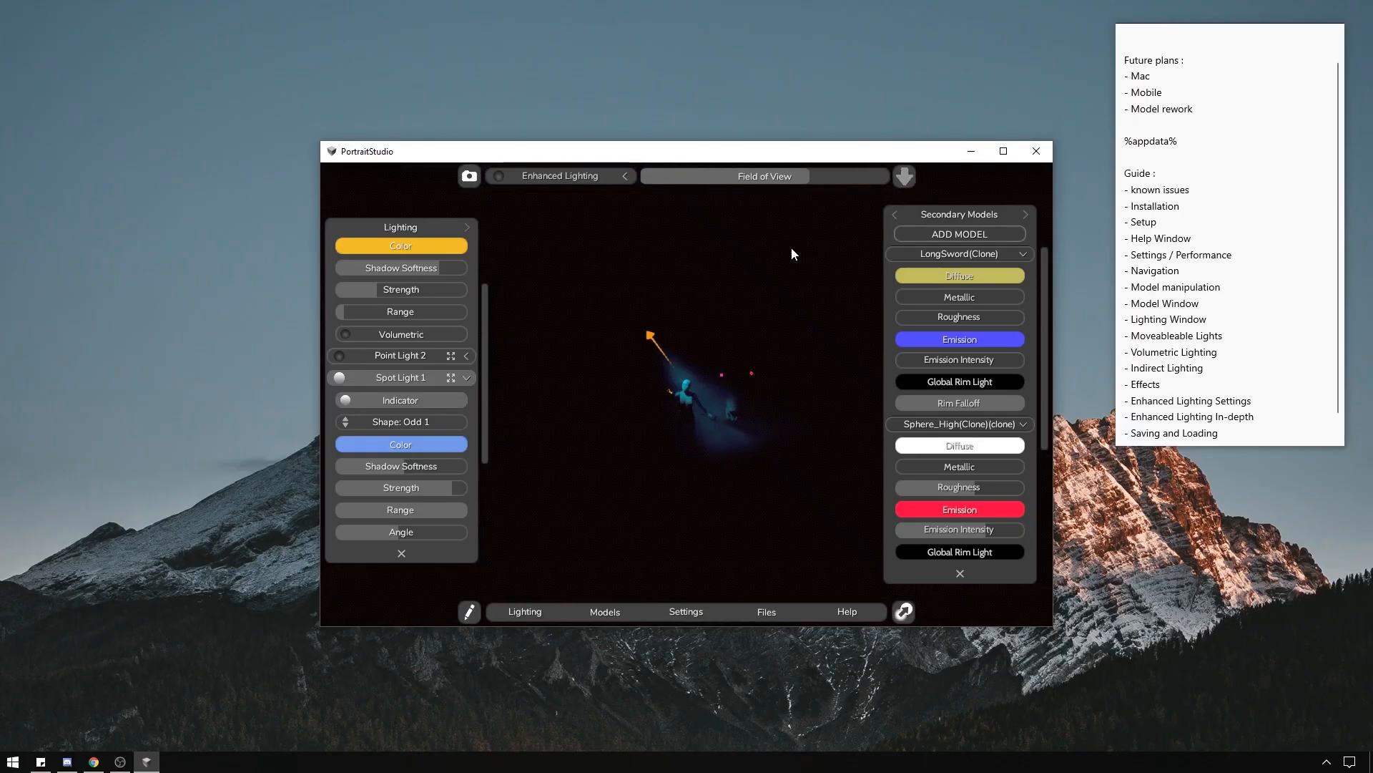
scroll(744, 350, "up", 5)
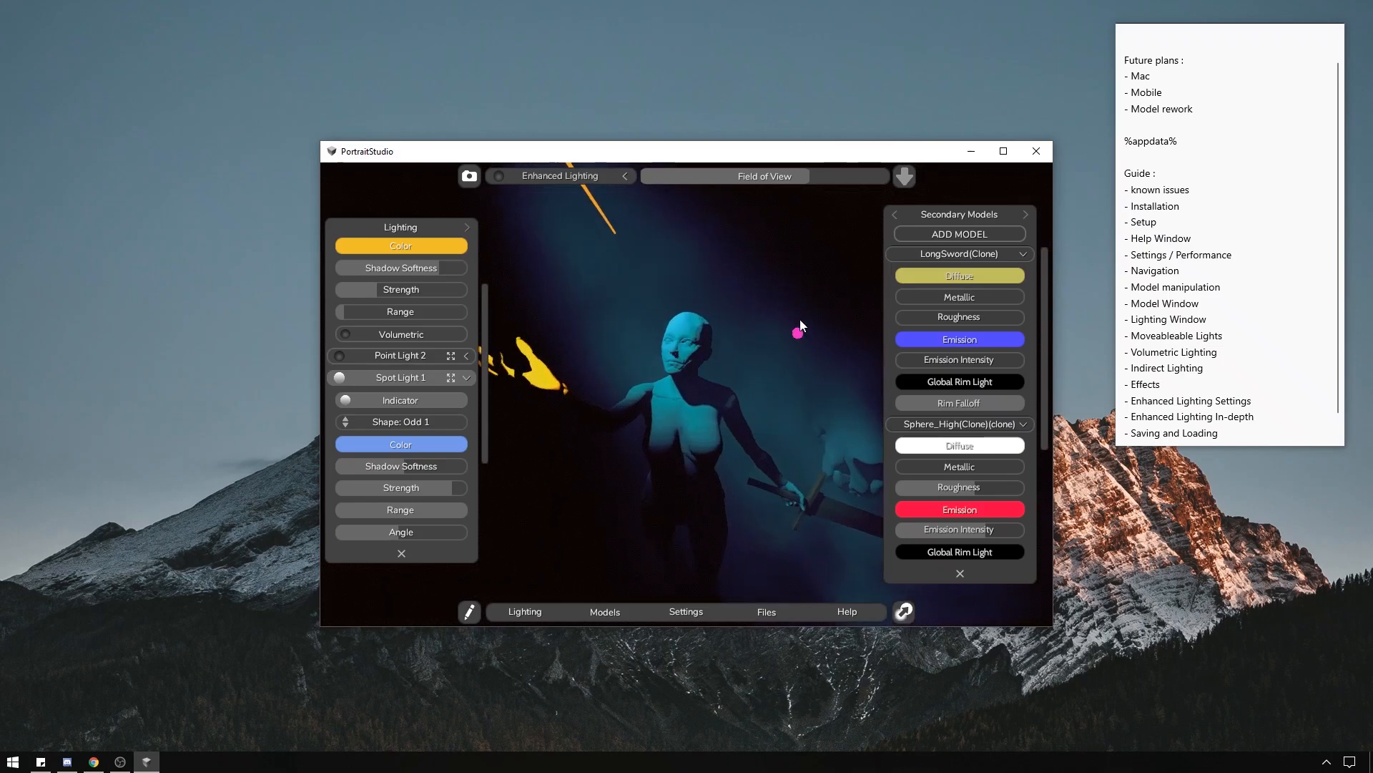
Try widening Spot Light 1's angle to nearly its maximum and check the beam on the figure up close.
middle_click_drag(816, 324, 857, 316)
scroll(857, 316, "down", 3)
scroll(857, 317, "up", 2)
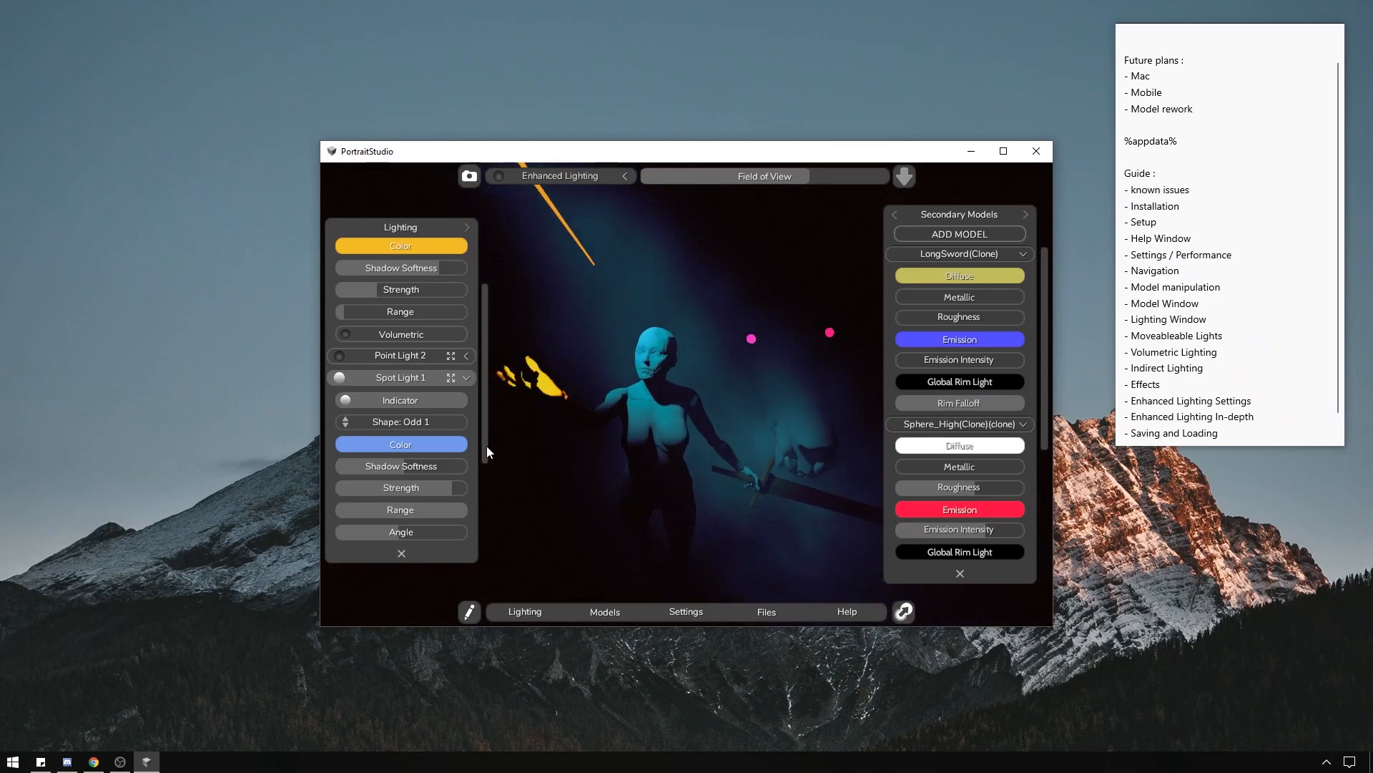
left_click_drag(487, 445, 492, 496)
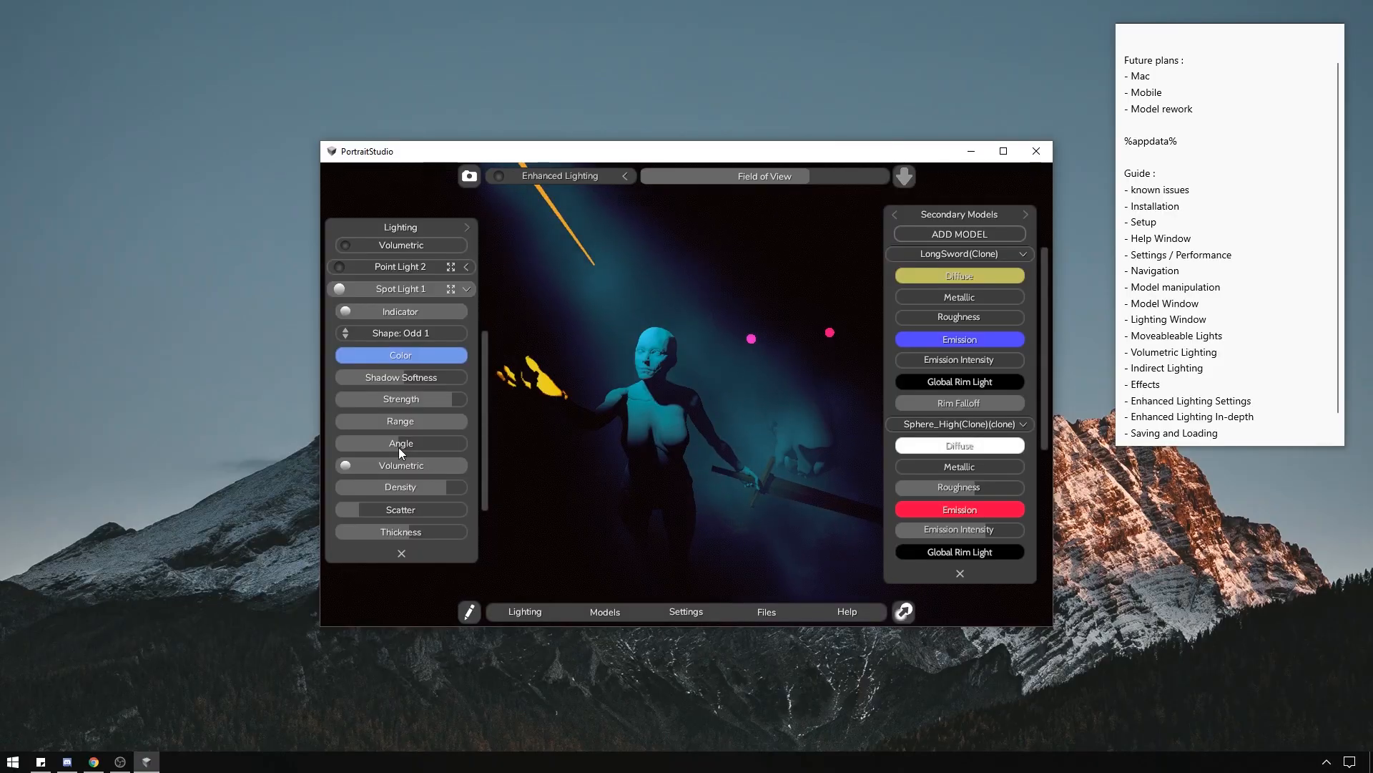
left_click_drag(401, 444, 455, 402)
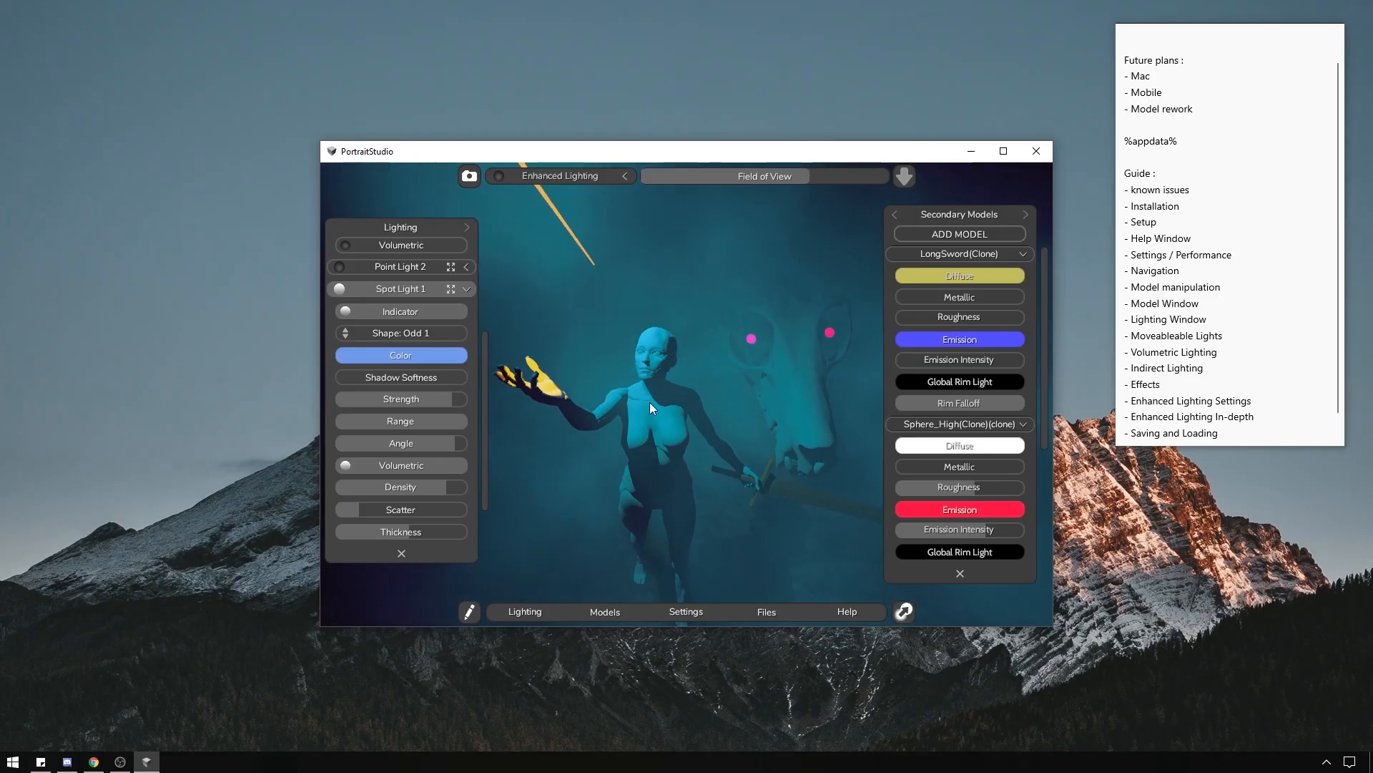
scroll(618, 399, "up", 5)
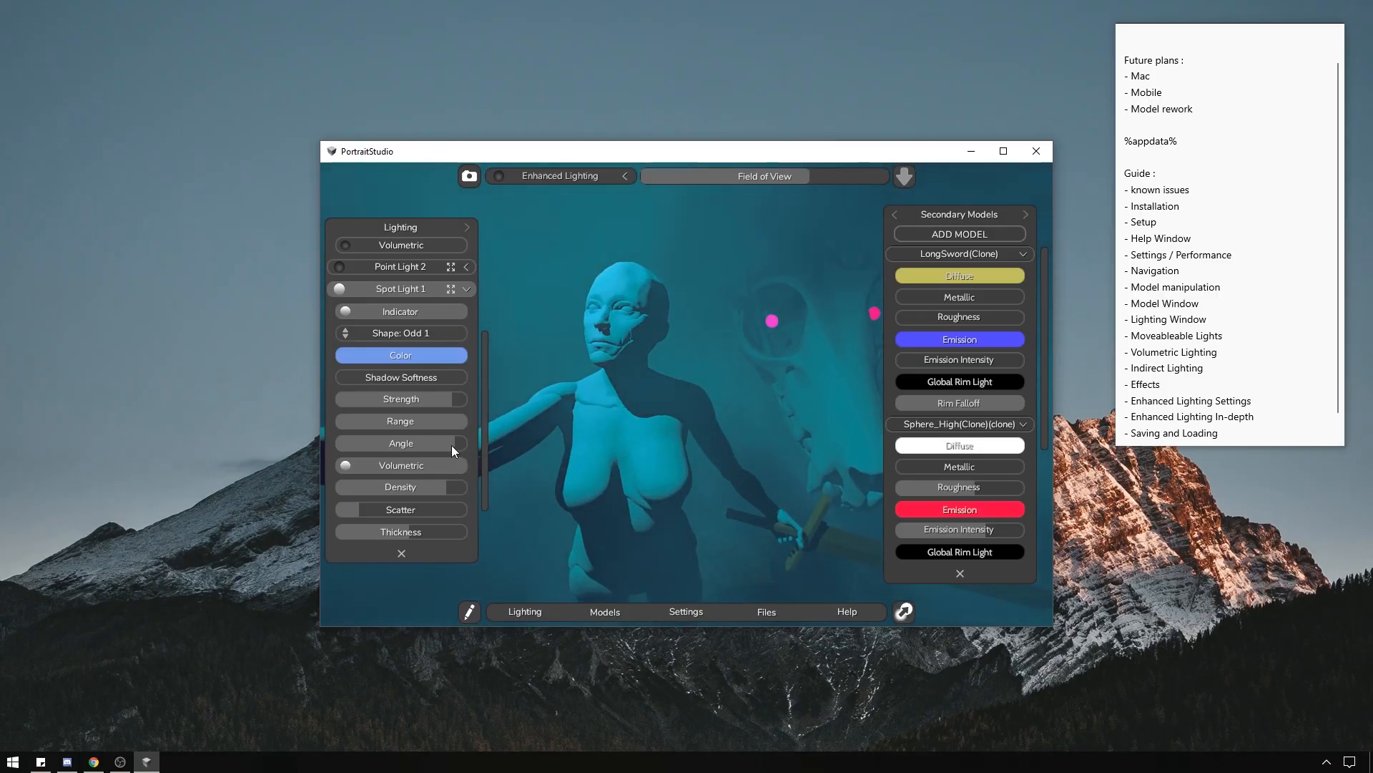
Compare full shadow softness with about one third on Spot Light 1, using a moderate beam angle.
left_click_drag(452, 445, 414, 451)
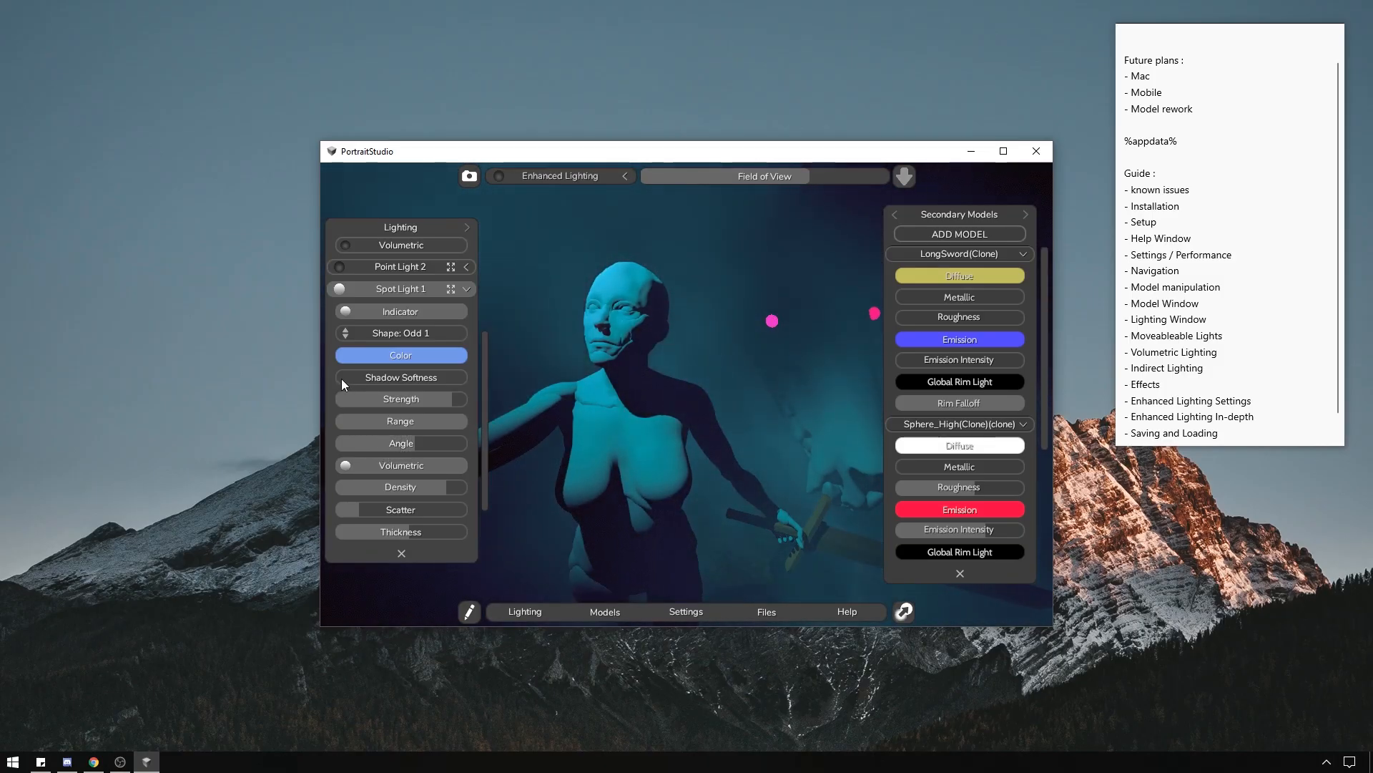
left_click_drag(341, 379, 495, 376)
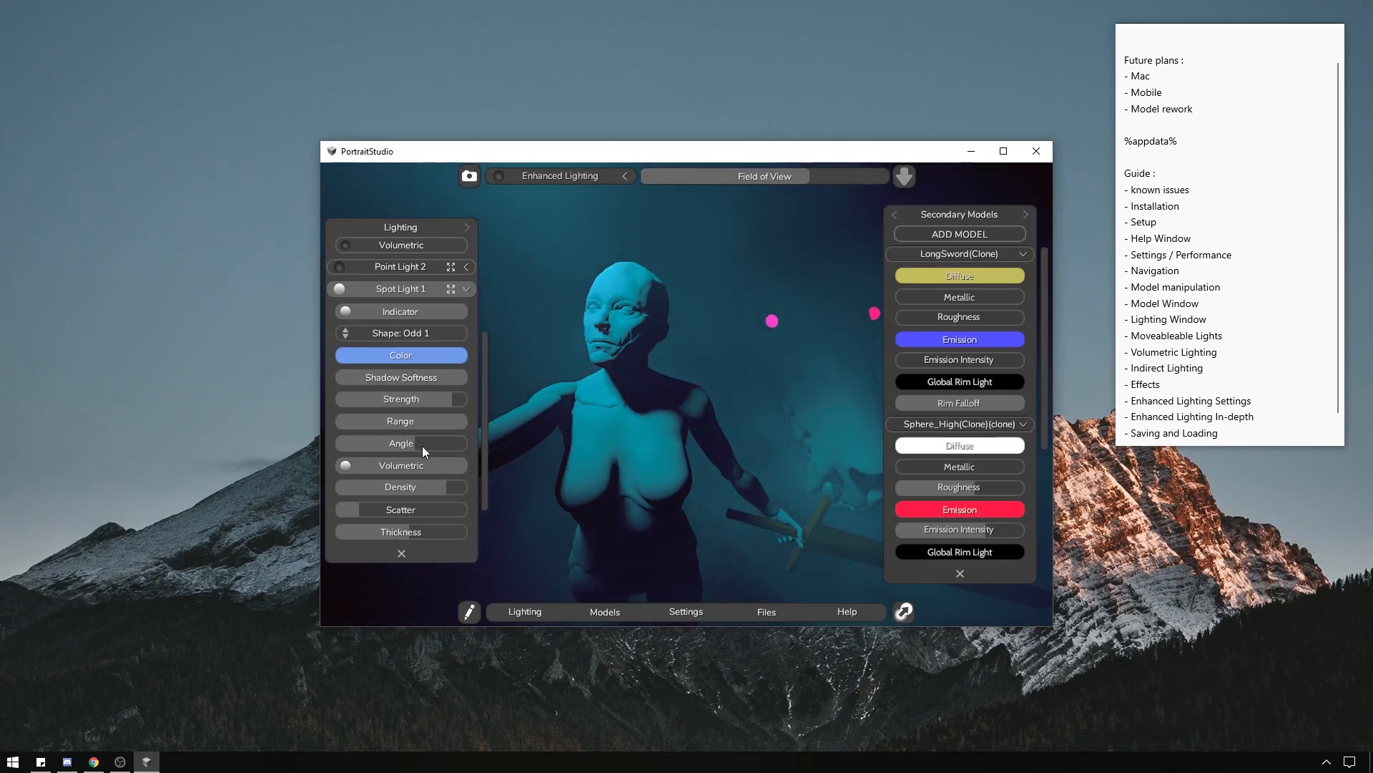
mouse_move(422, 445)
left_mouse_down()
mouse_move(457, 444)
mouse_move(381, 445)
mouse_move(468, 449)
mouse_move(375, 454)
mouse_move(435, 454)
left_mouse_up()
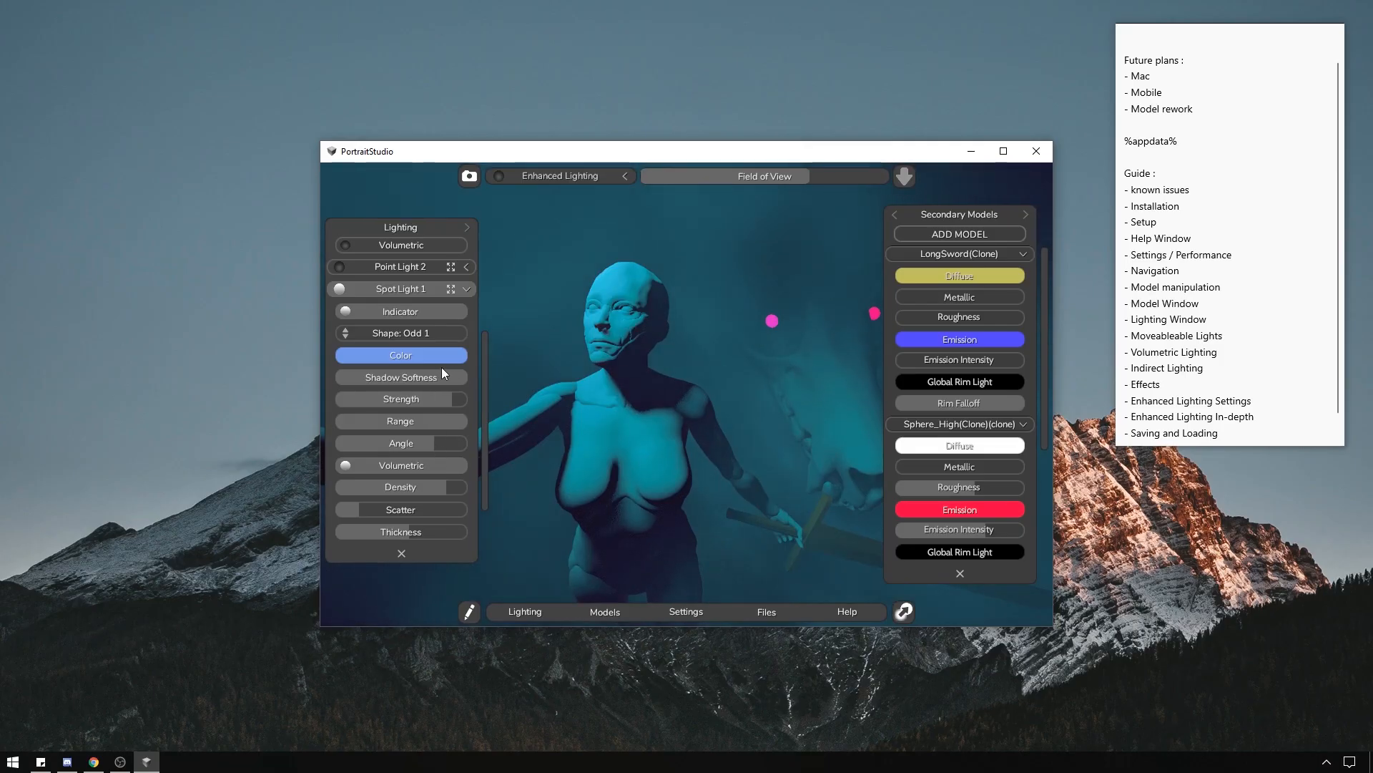
left_click_drag(443, 370, 384, 386)
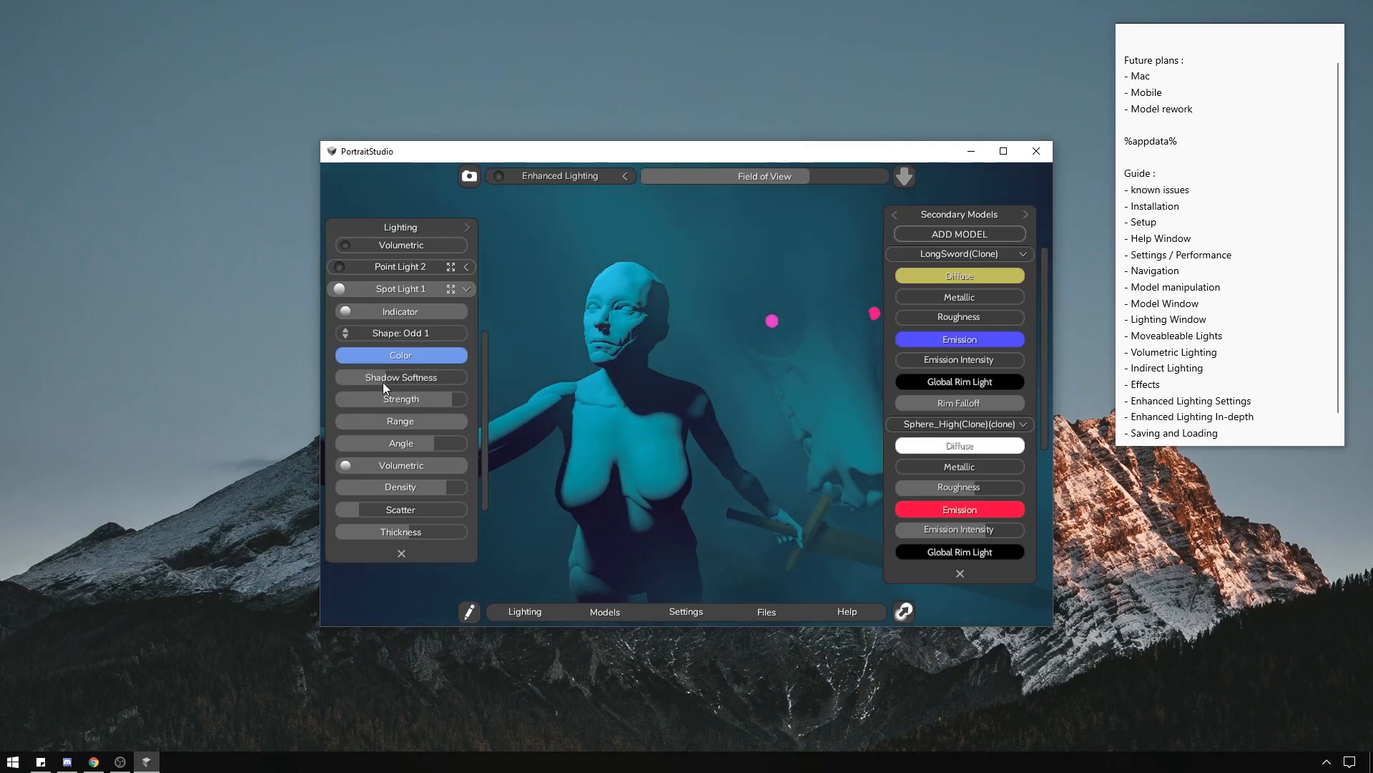
Compare a wider beam on Spot Light 1 from farther away, and bring its angle back to about half.
mouse_move(439, 449)
left_mouse_down()
mouse_move(460, 446)
mouse_move(444, 446)
left_mouse_up()
scroll(642, 423, "down", 5)
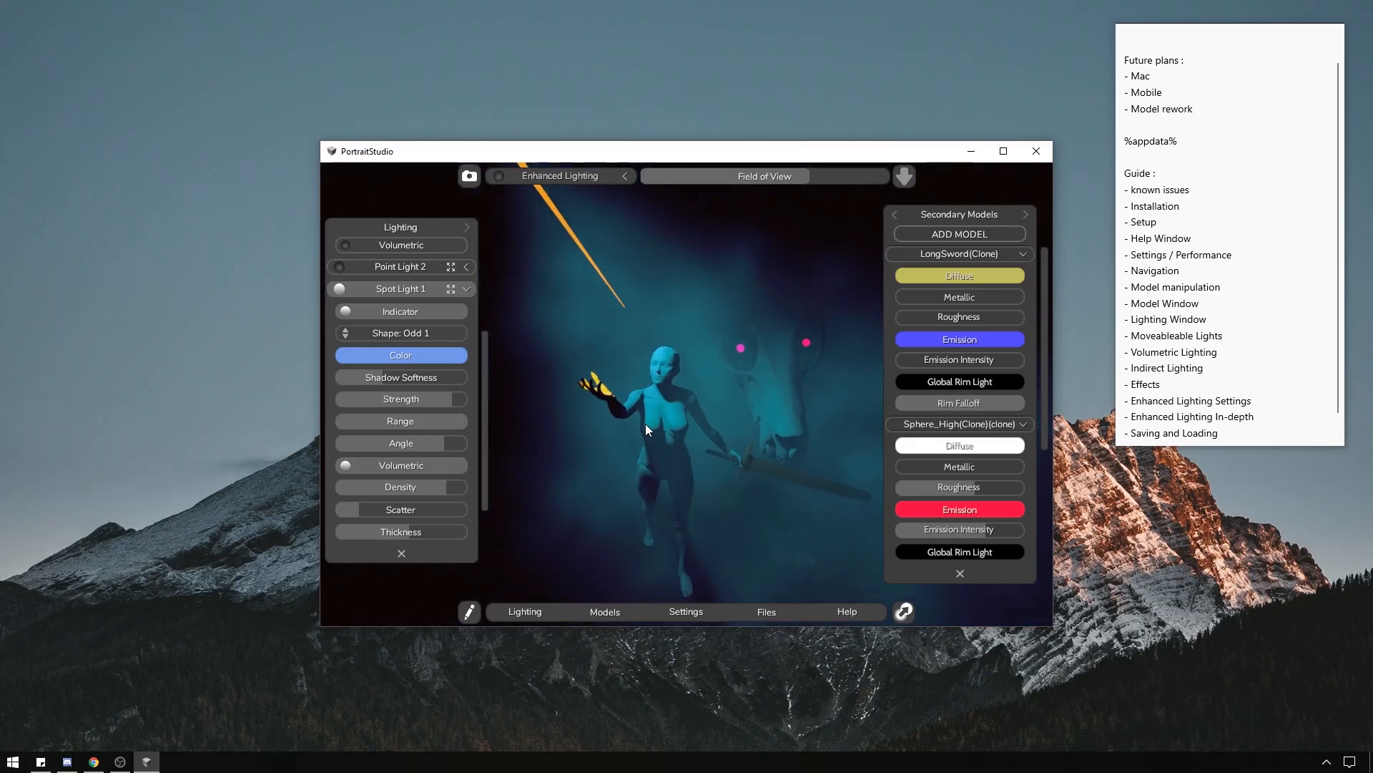
left_click_drag(444, 445, 407, 449)
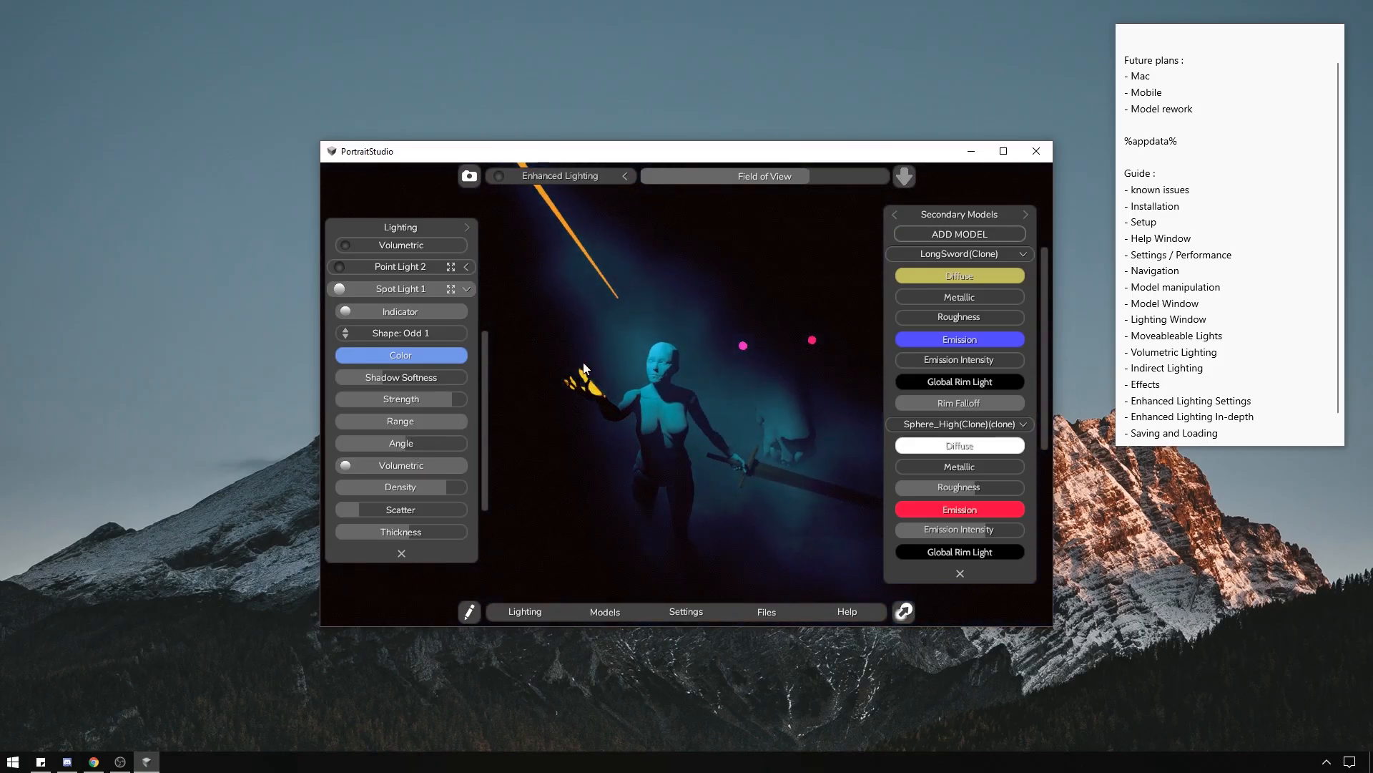
Collapse the Point Light 1 and Spot Light 1 settings and bring up the Indirect Lighting settings.
scroll(487, 430, "up", 3)
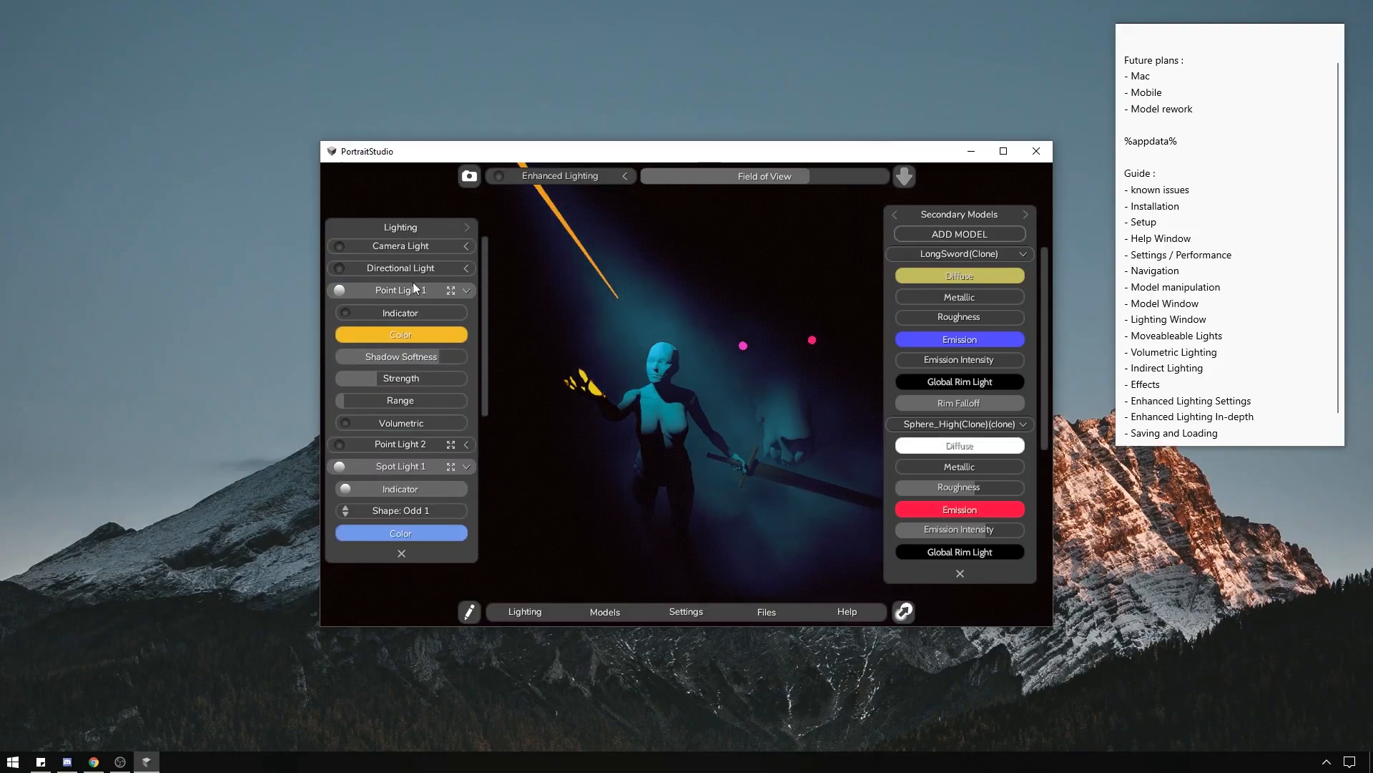
left_click(466, 290)
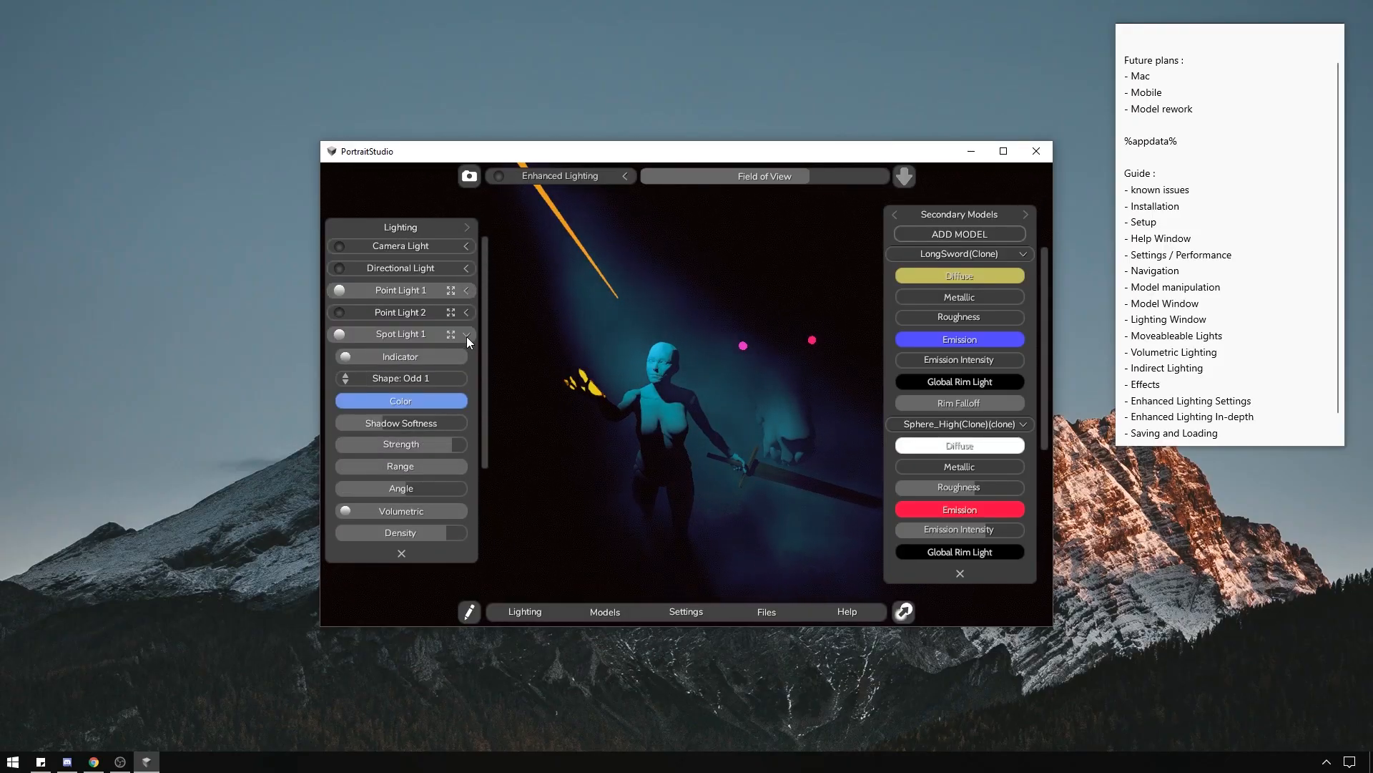
left_click(467, 335)
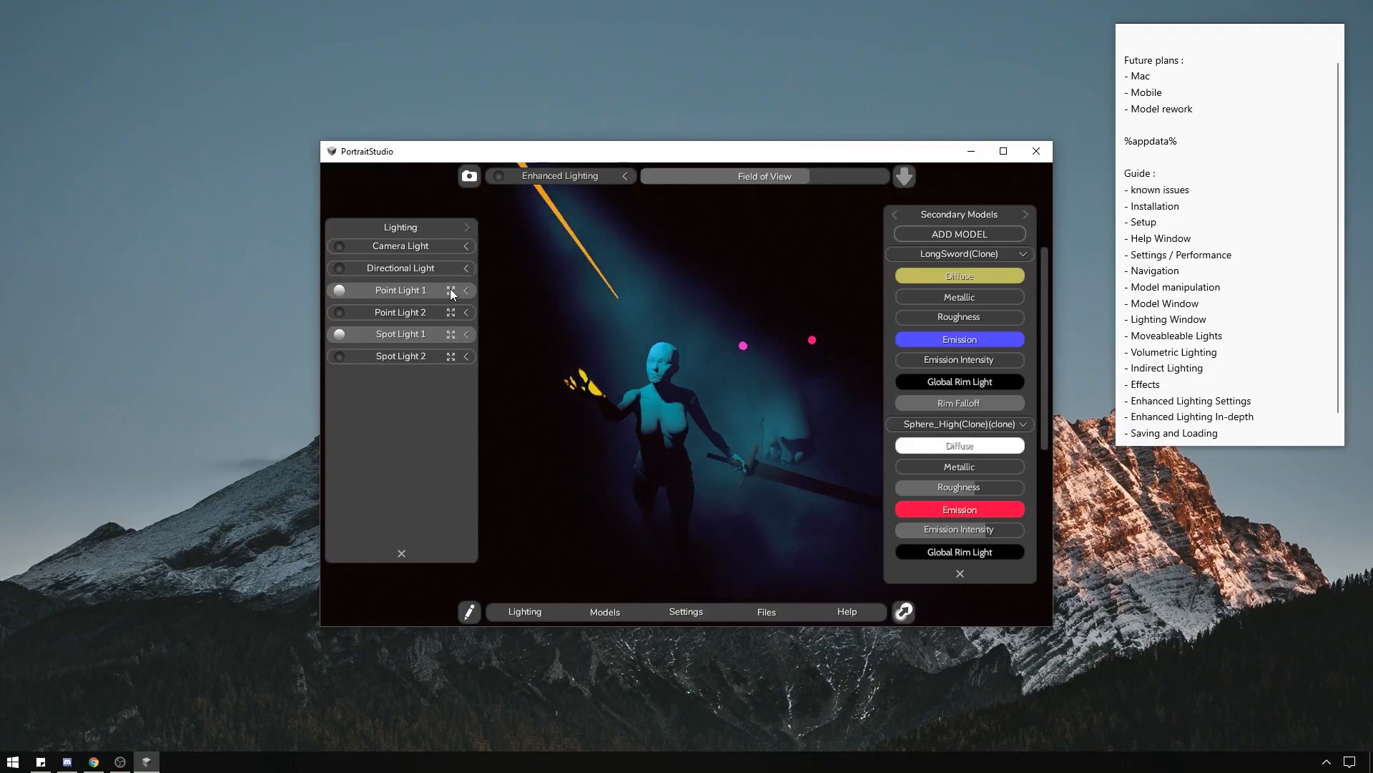
left_click(467, 227)
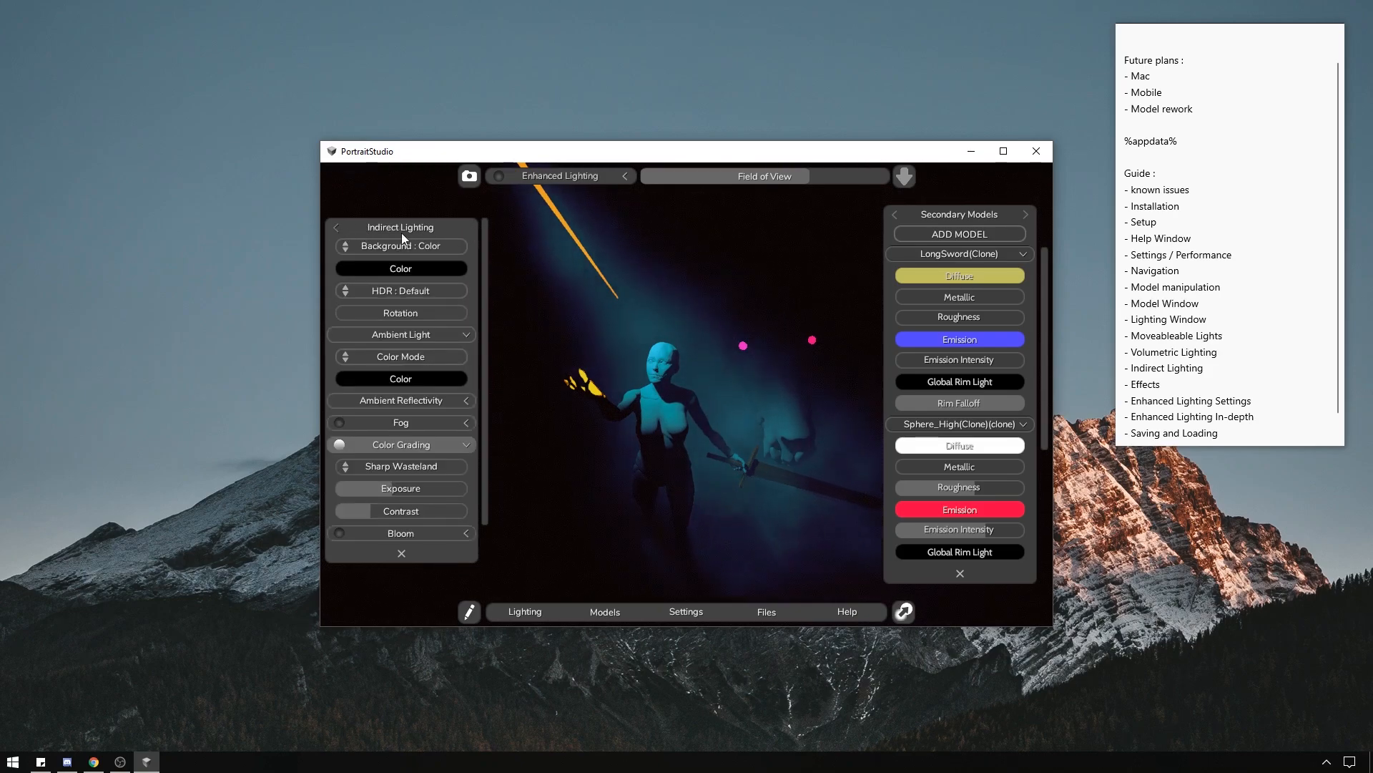
Try out the background color in the color picker and leave it at black (#000000).
left_click(439, 264)
left_click_drag(780, 382, 654, 523)
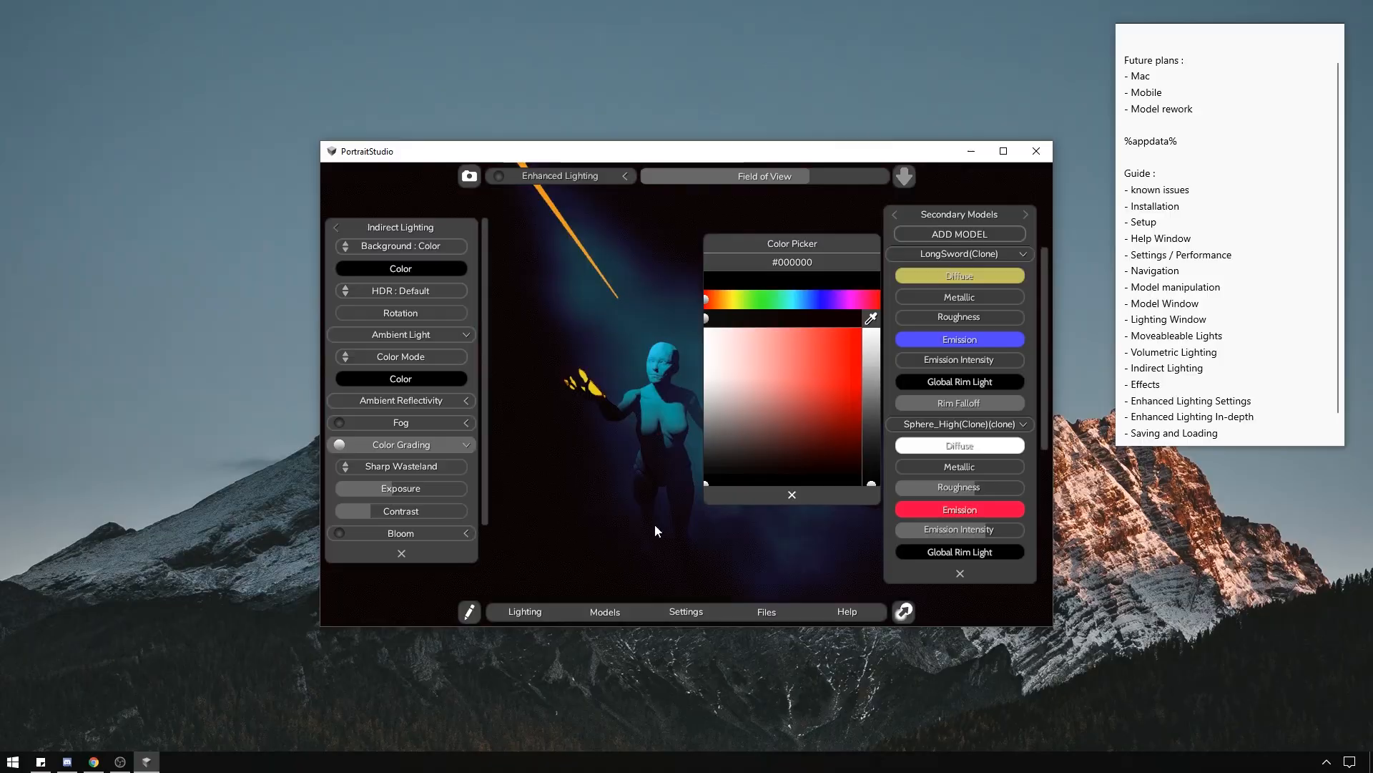
left_click(761, 499)
Set the background to HDR with the river walk image and rotate the image slightly.
left_click(422, 247)
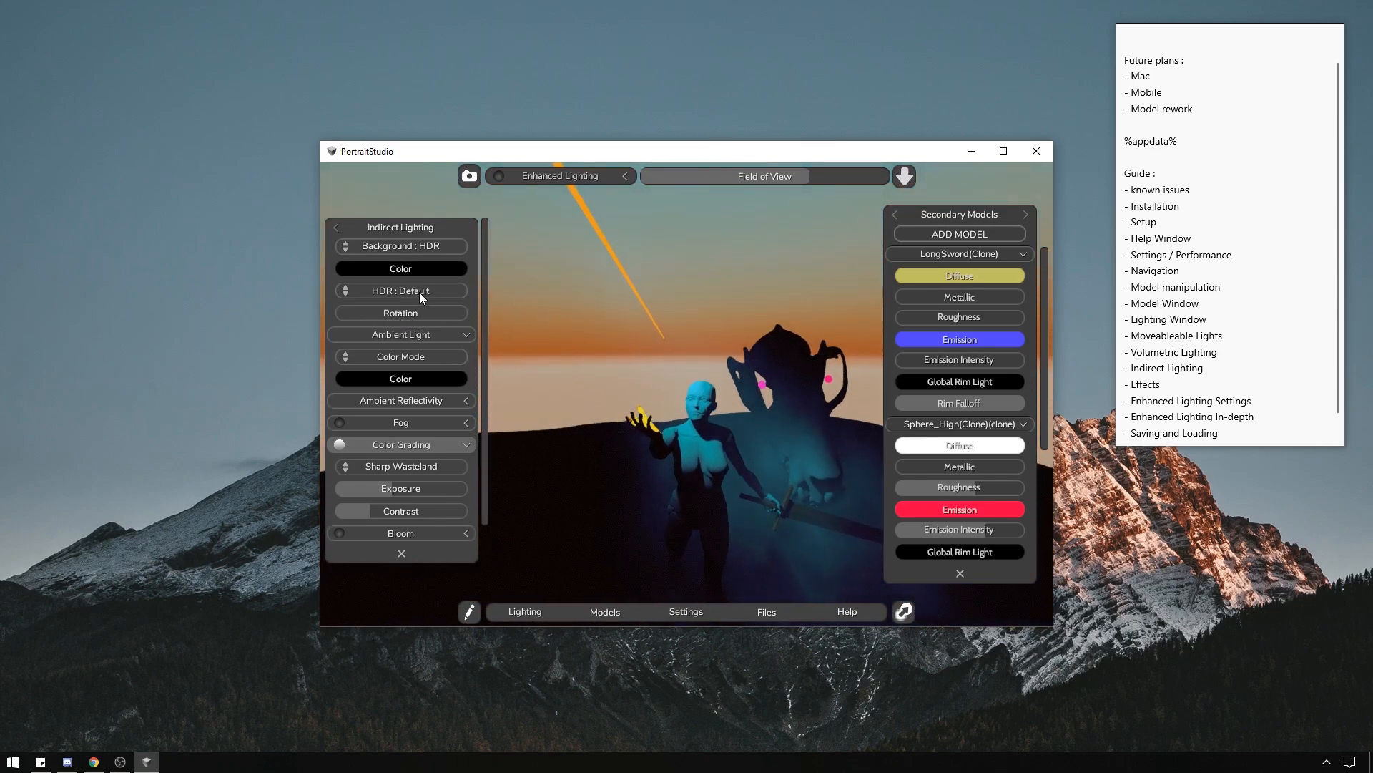
left_click(419, 292)
left_click_drag(463, 305, 461, 321)
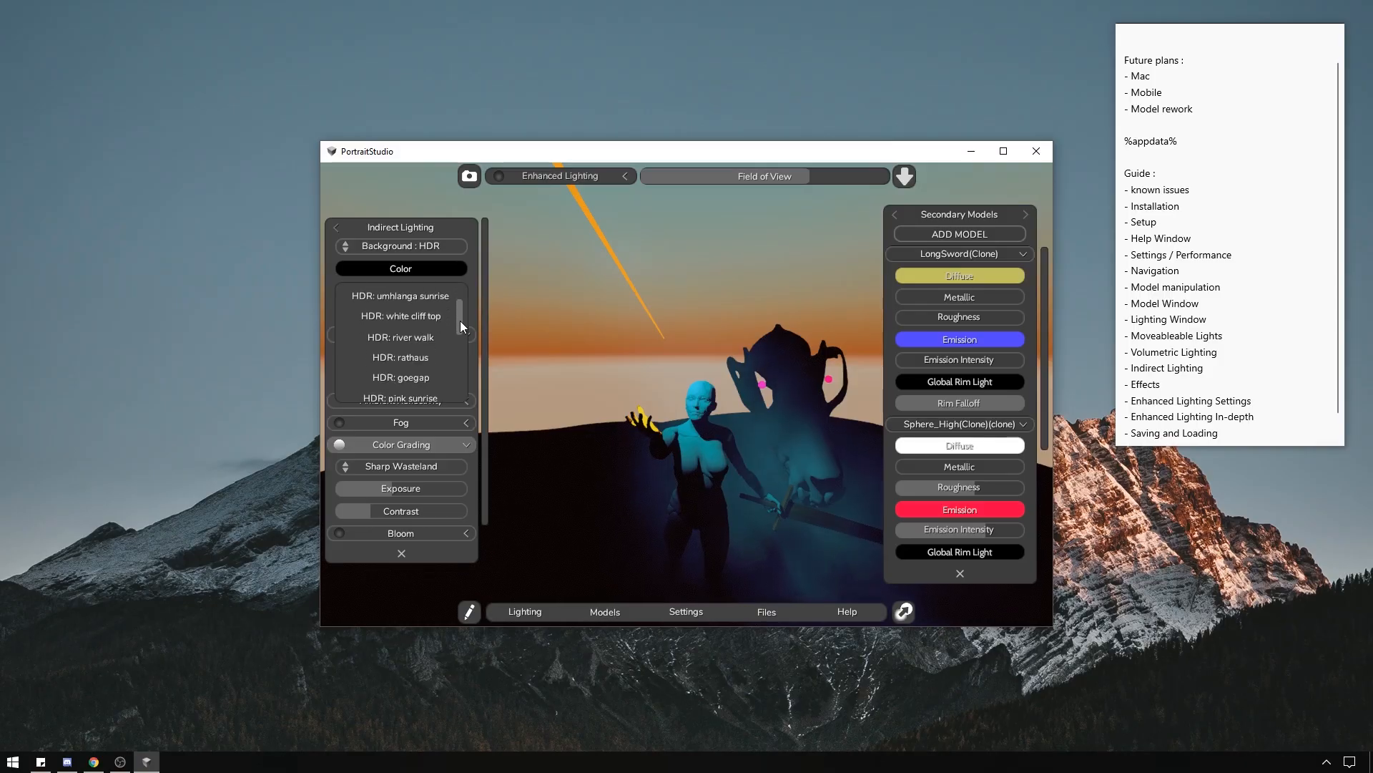
left_click(429, 330)
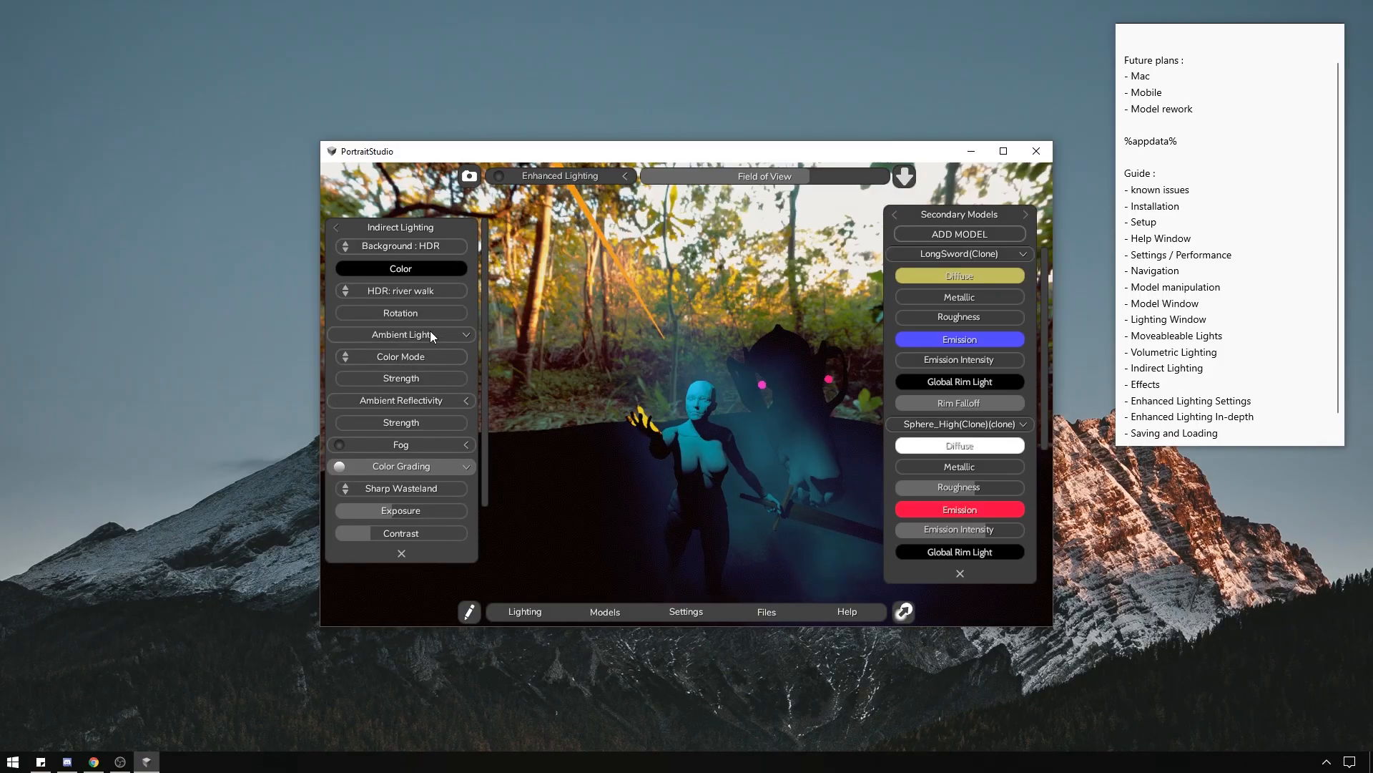
middle_click_drag(813, 253, 787, 236)
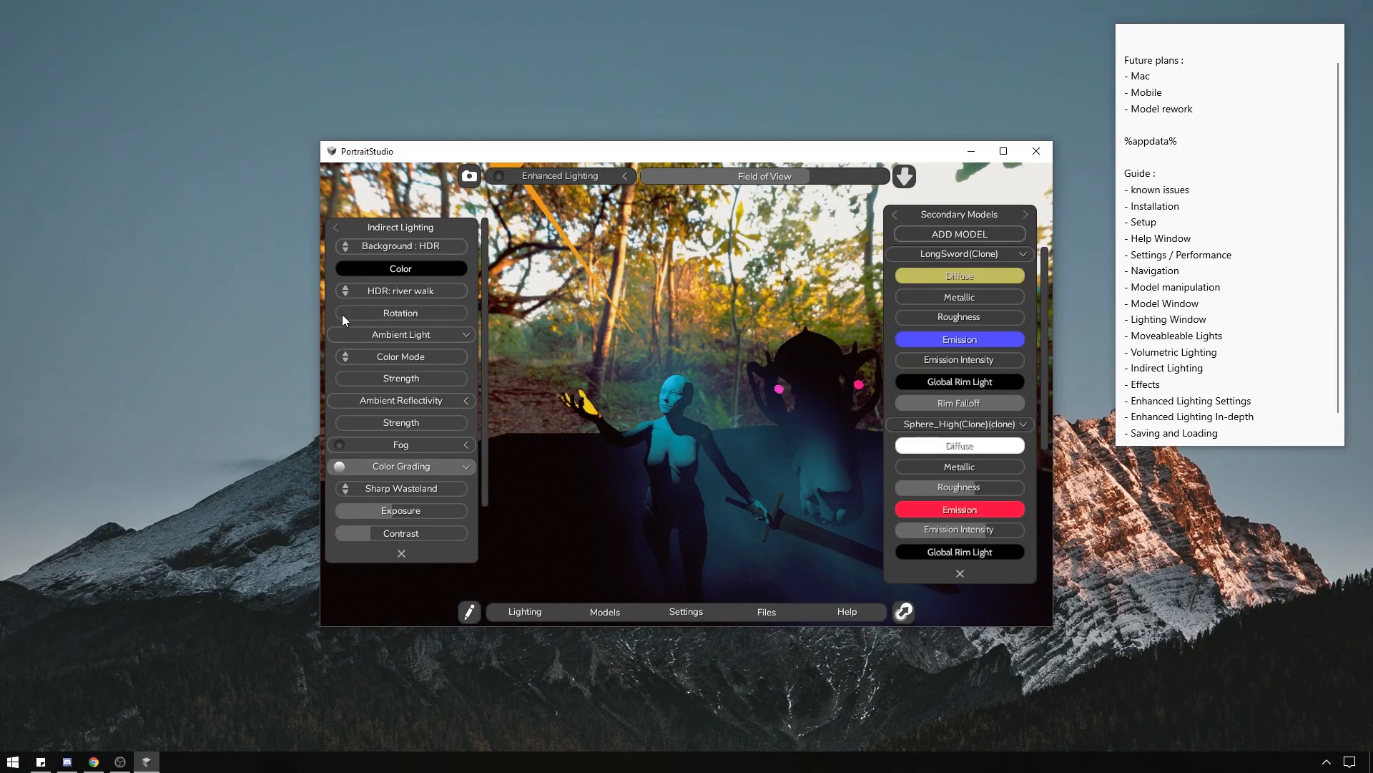
mouse_move(342, 315)
left_mouse_down()
mouse_move(465, 325)
mouse_move(354, 320)
left_mouse_up()
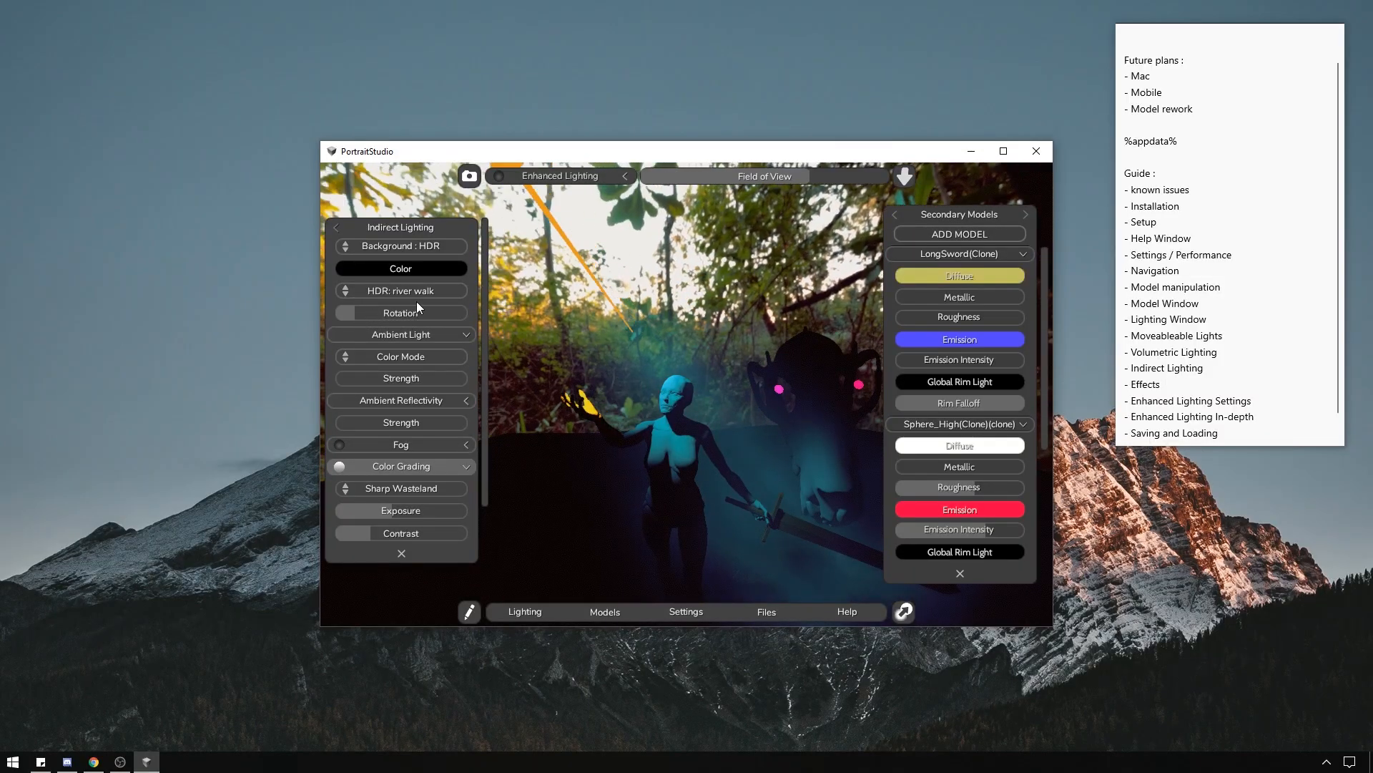
Try HDR Mode for the ambient light with its strength raised slightly.
left_click_drag(483, 294, 487, 312)
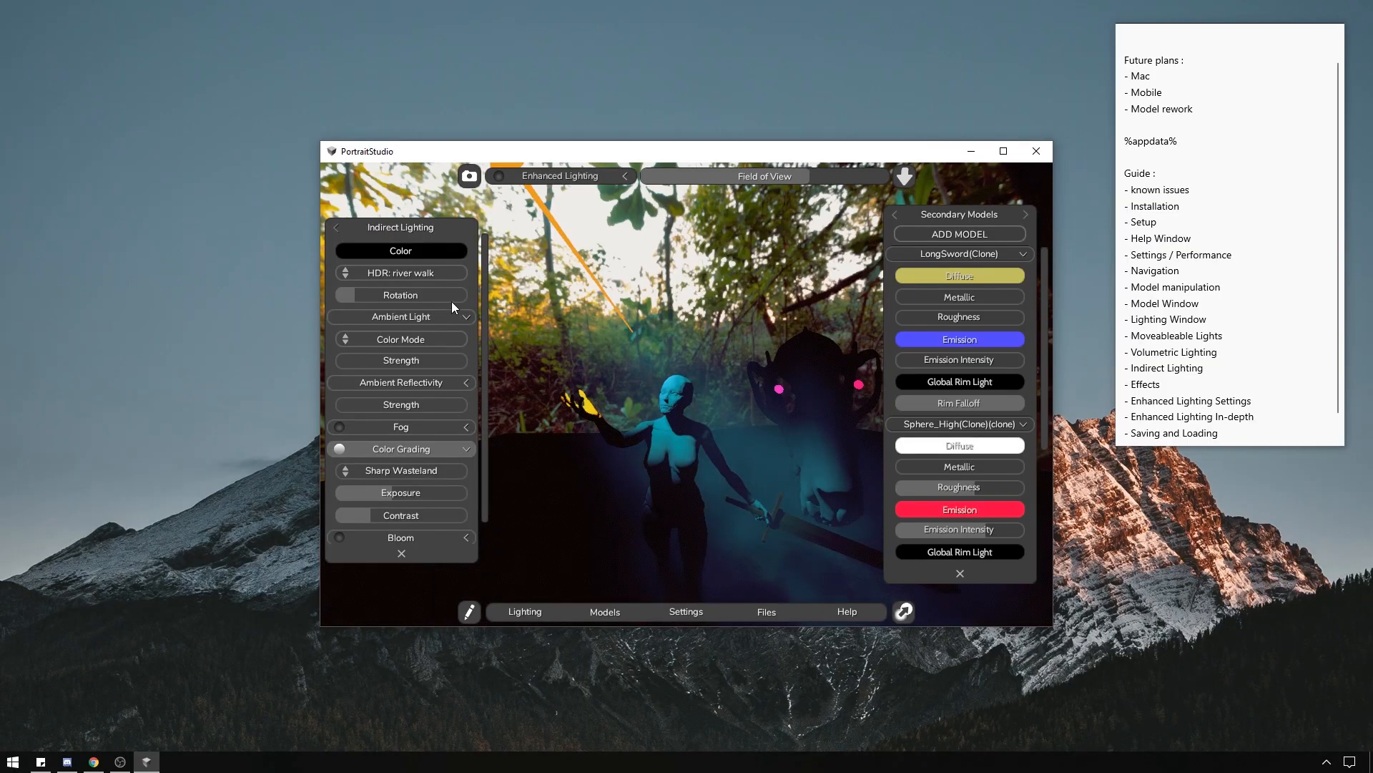
left_click(414, 339)
left_click(422, 360)
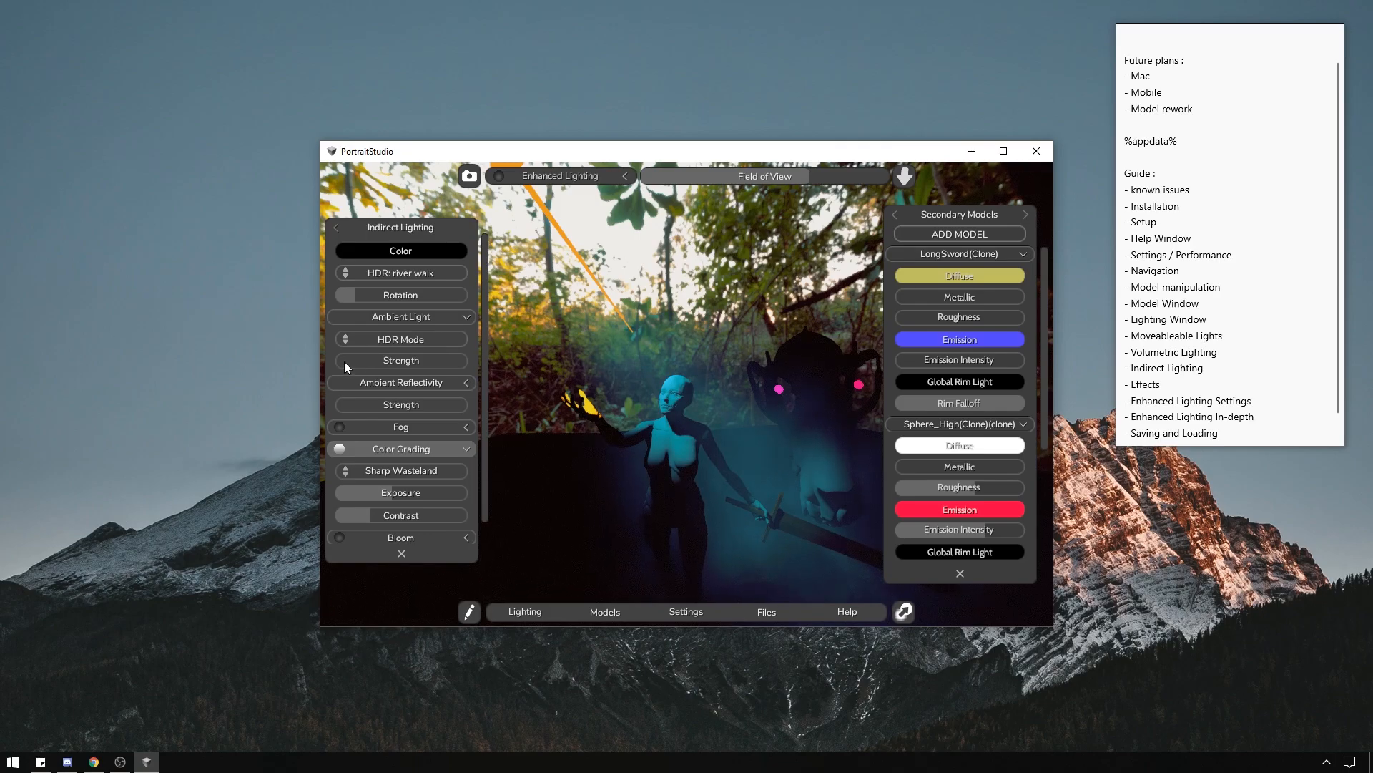
left_click_drag(345, 362, 354, 360)
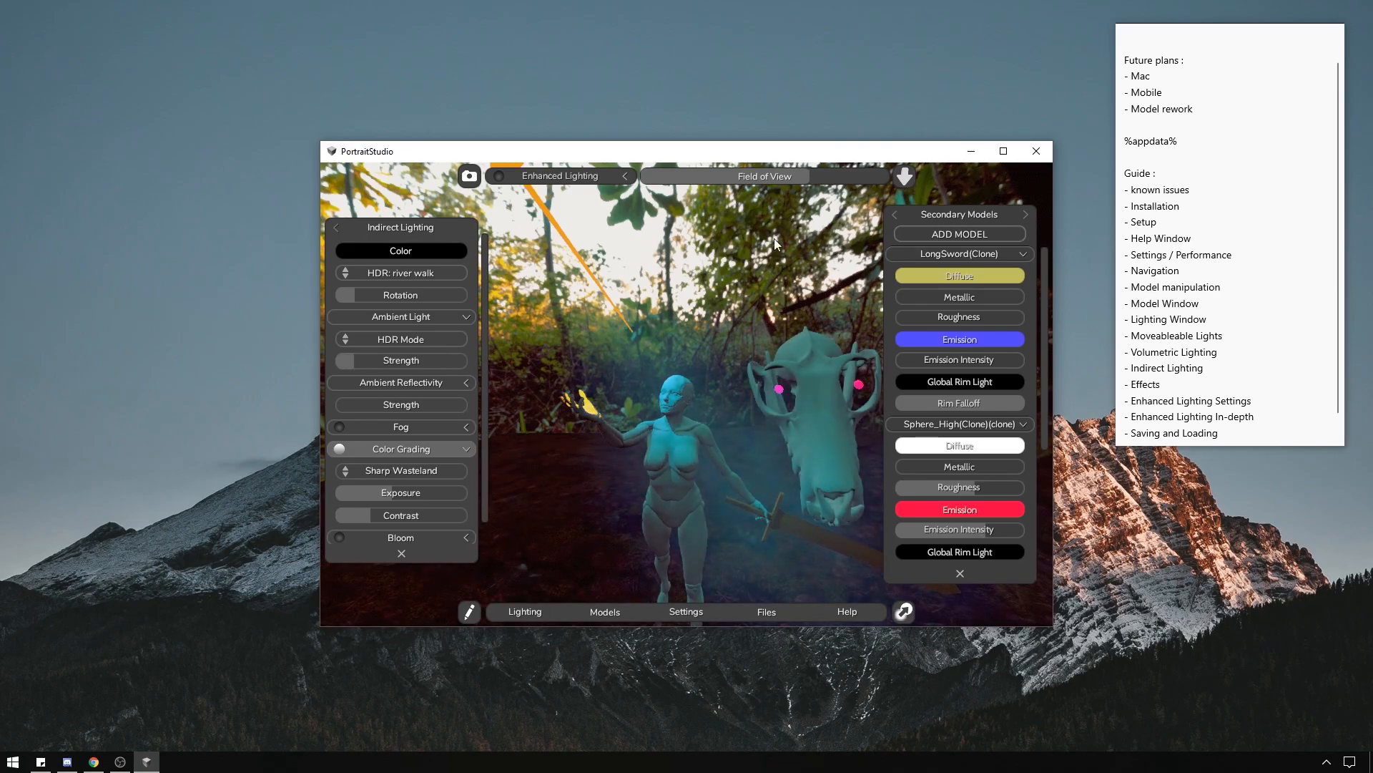
Switch the ambient light back to Color Mode and set its color to a dark blue, #1A1B20.
left_click(427, 337)
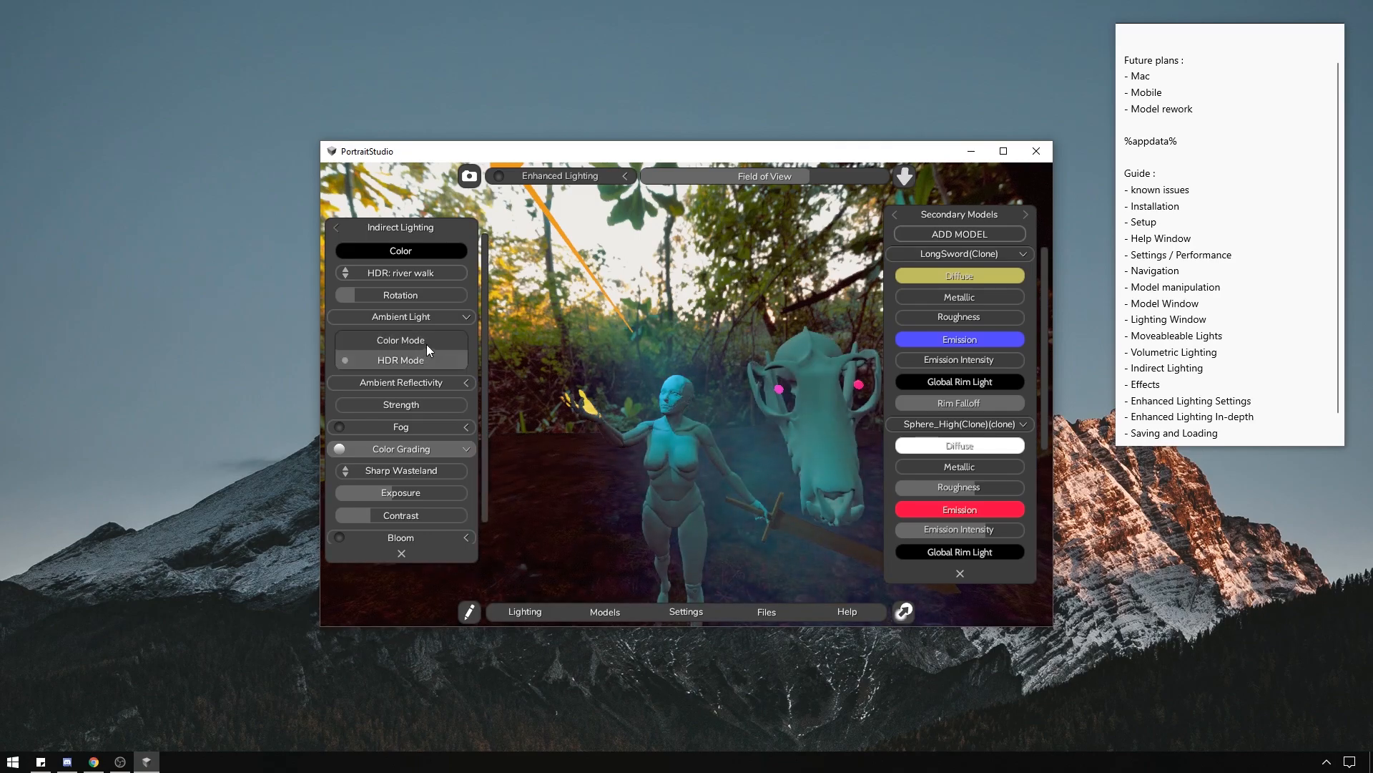
left_click(426, 343)
left_click(392, 362)
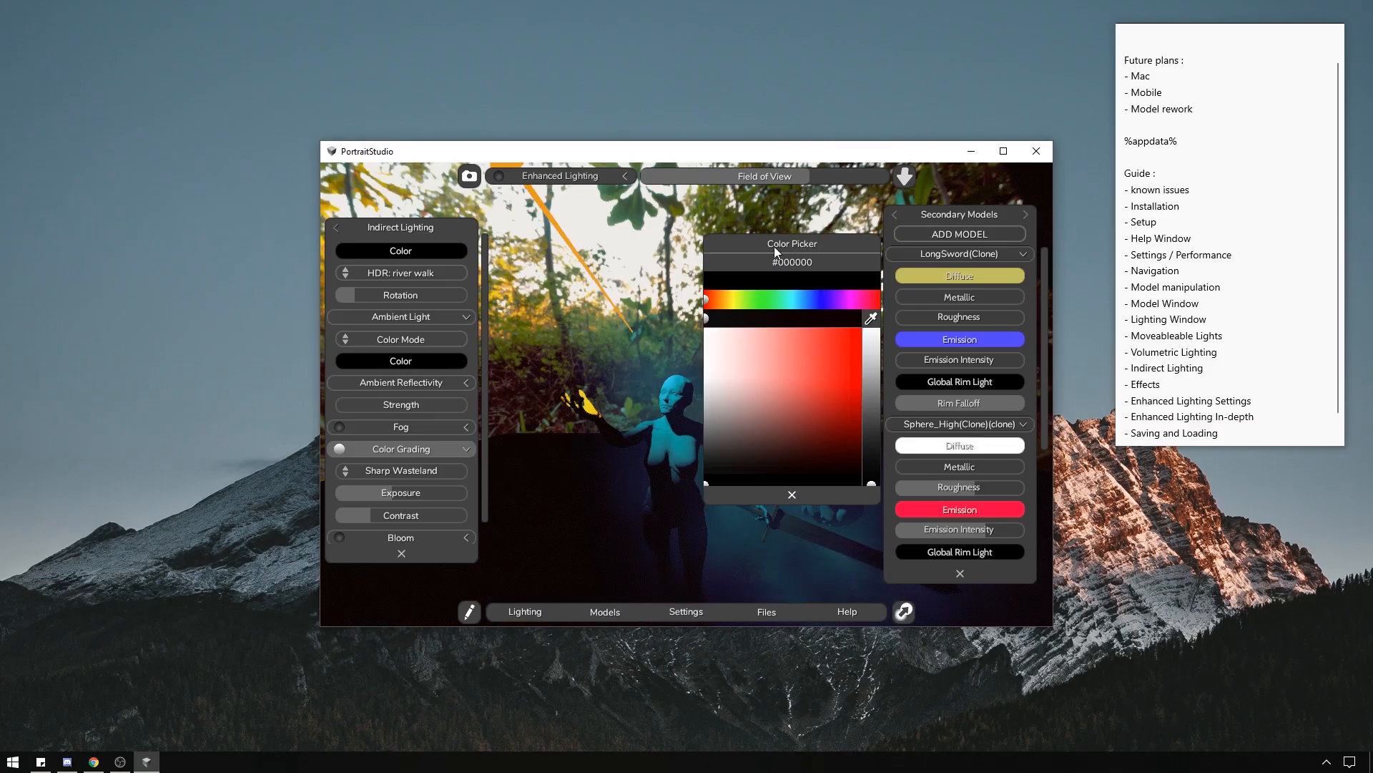
left_click_drag(774, 246, 421, 226)
left_click_drag(376, 417, 354, 444)
left_click(436, 279)
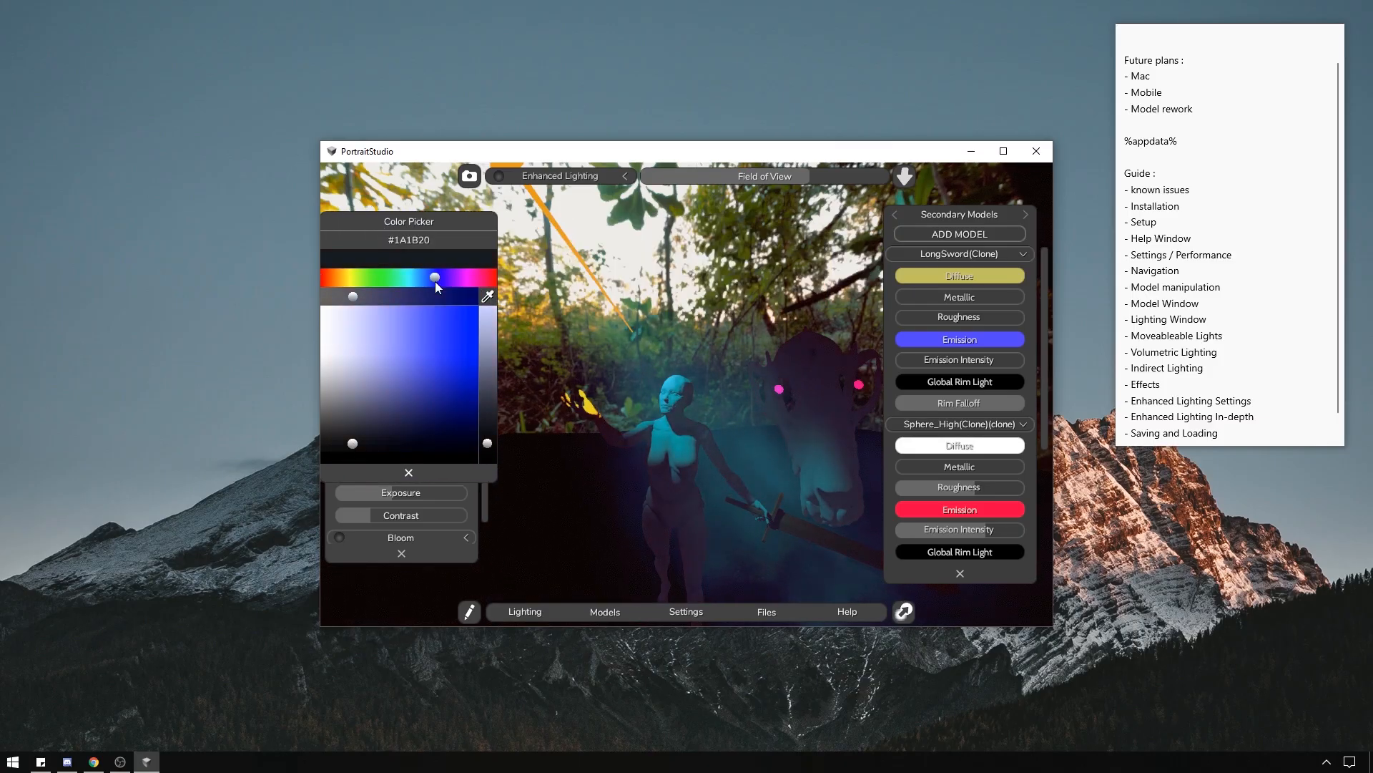
left_click(409, 473)
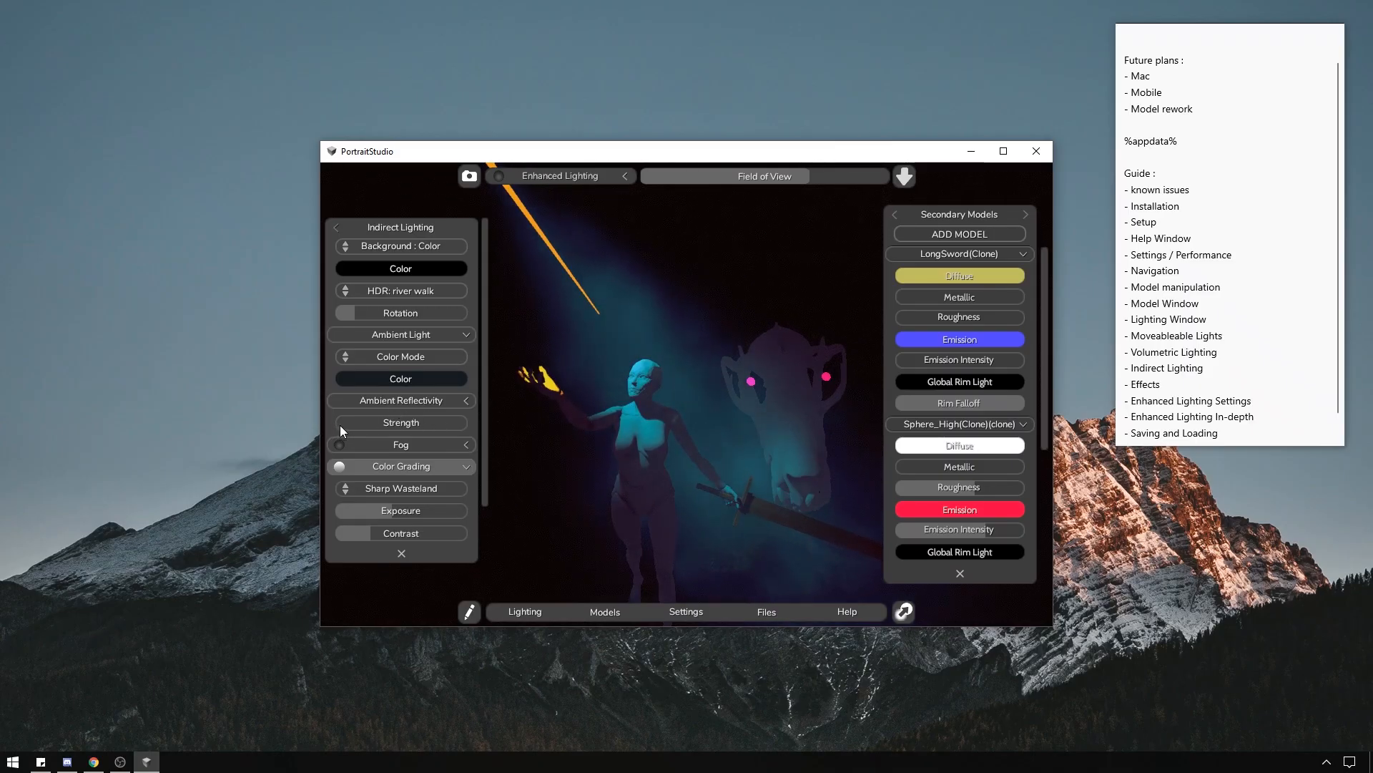
Switch the ambient reflectivity to HDR Mode, raise its strength slightly, and check the reflections from different angles.
left_click(466, 402)
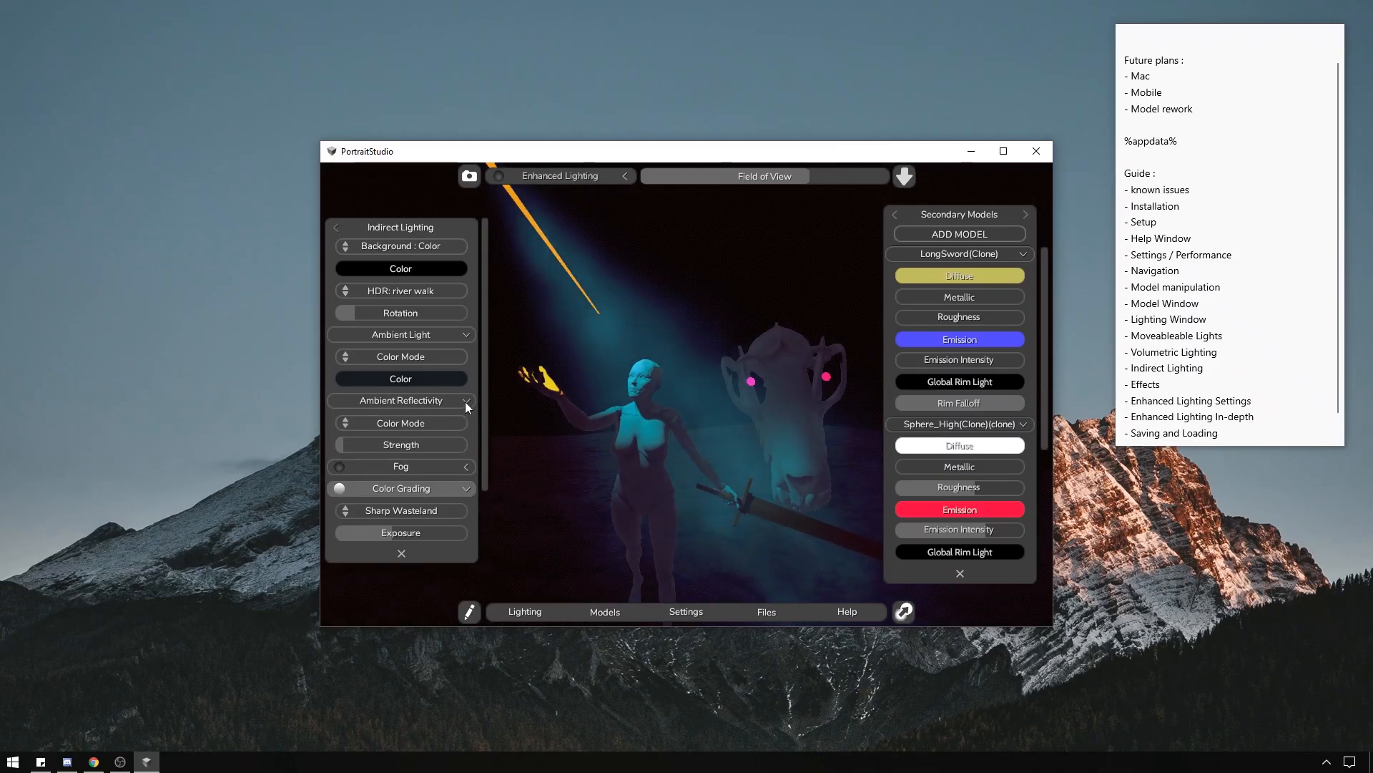
left_click(414, 423)
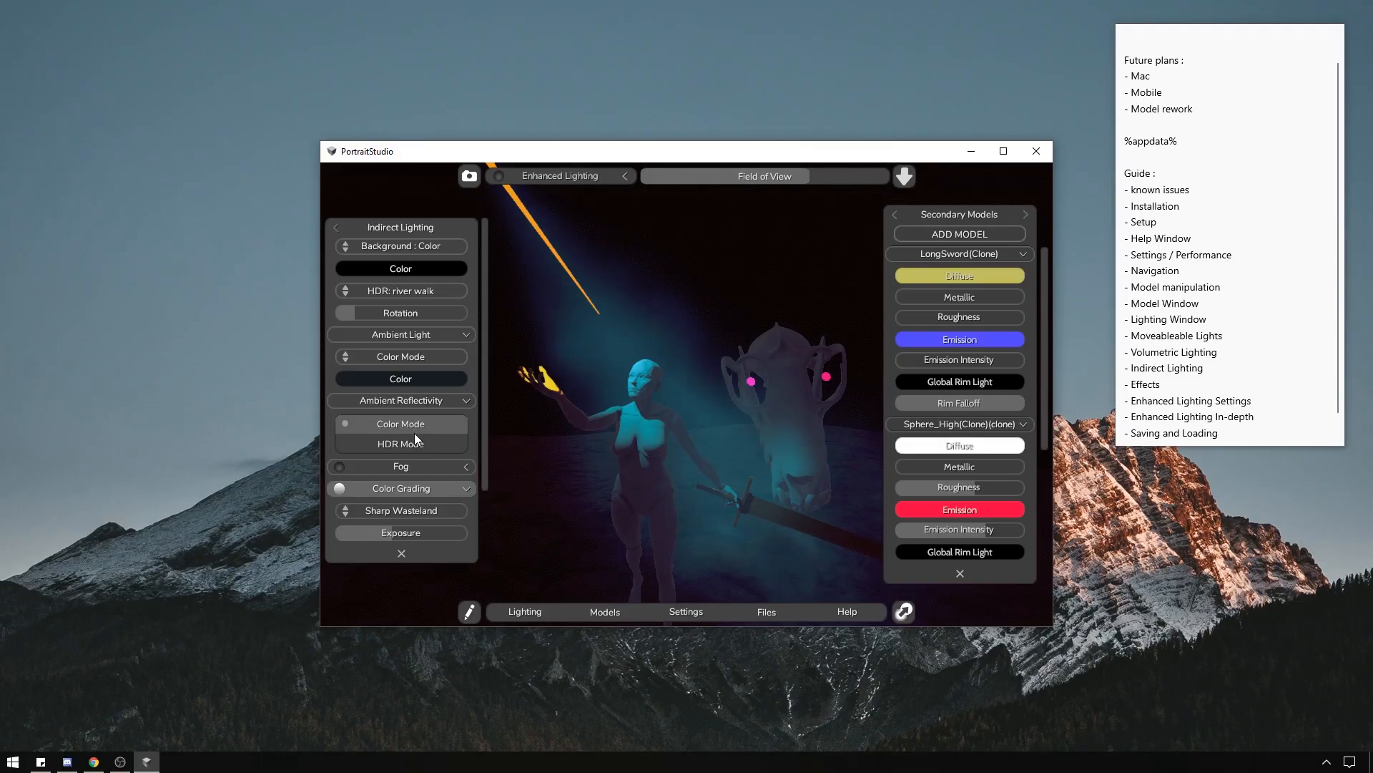
left_click(490, 410)
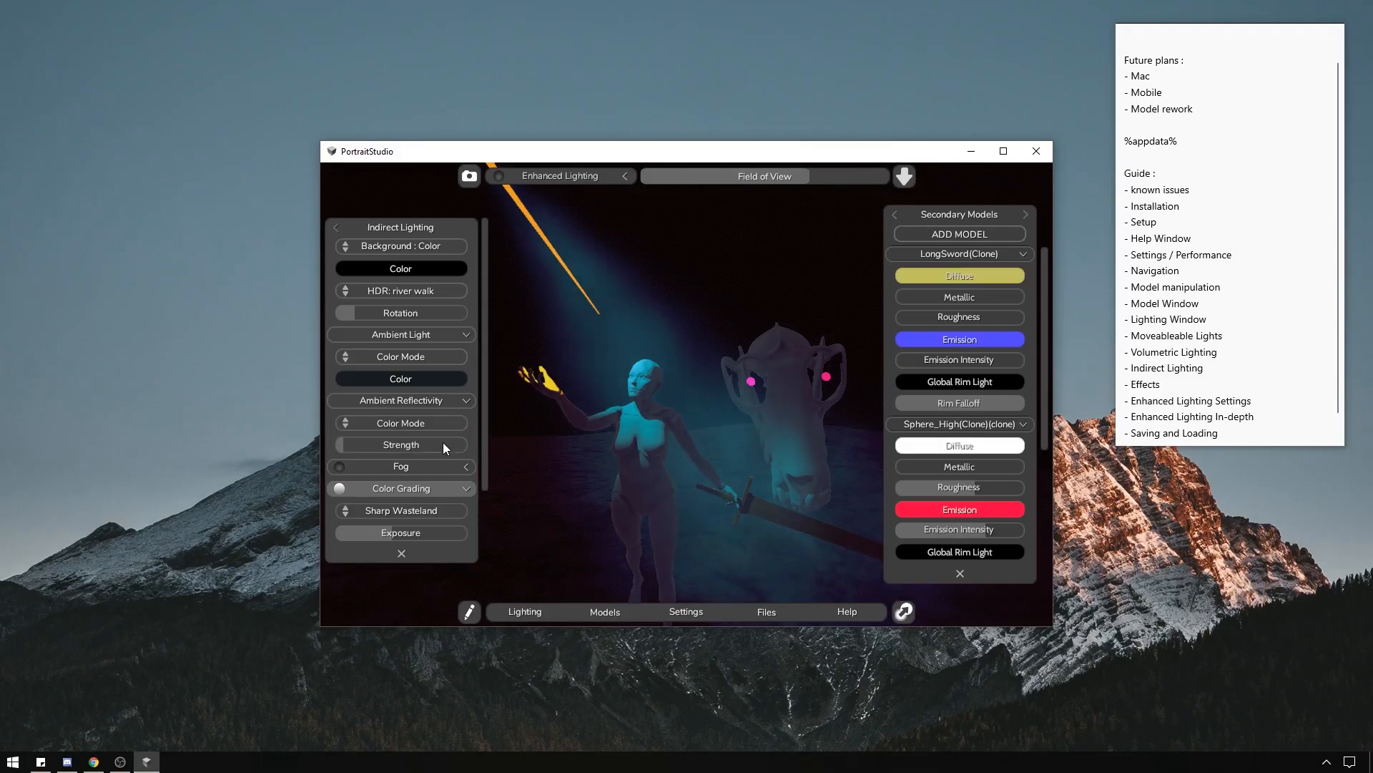
left_click(385, 425)
left_click(398, 441)
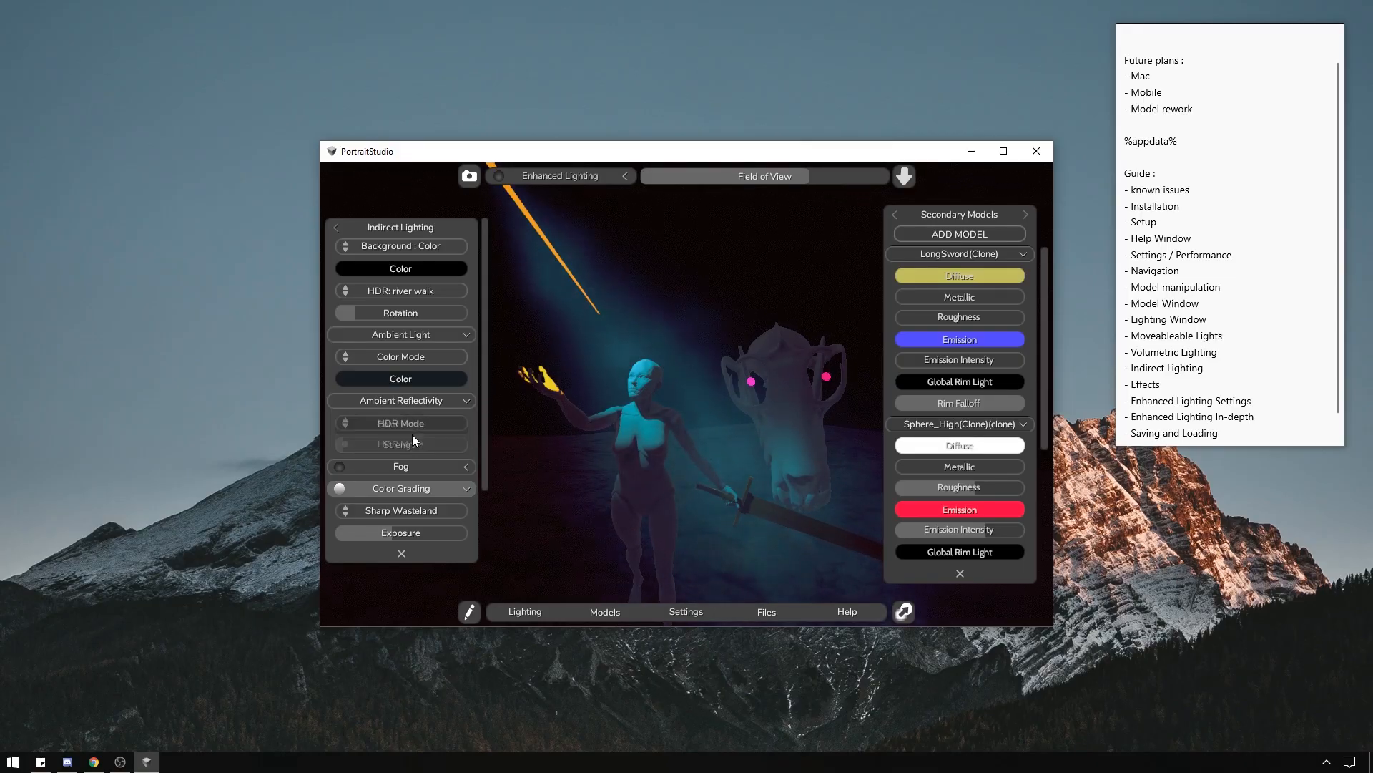
left_click_drag(342, 446, 349, 445)
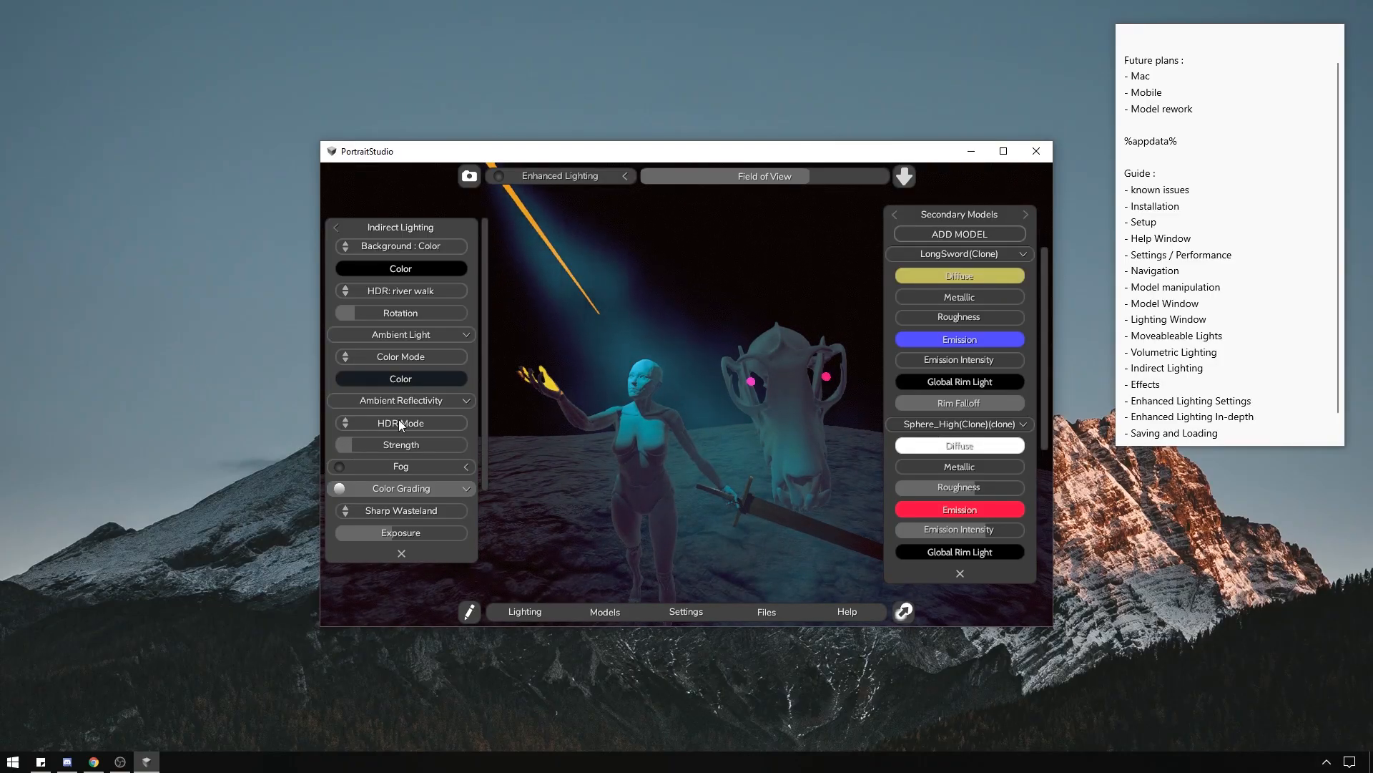
middle_click_drag(688, 309, 455, 389)
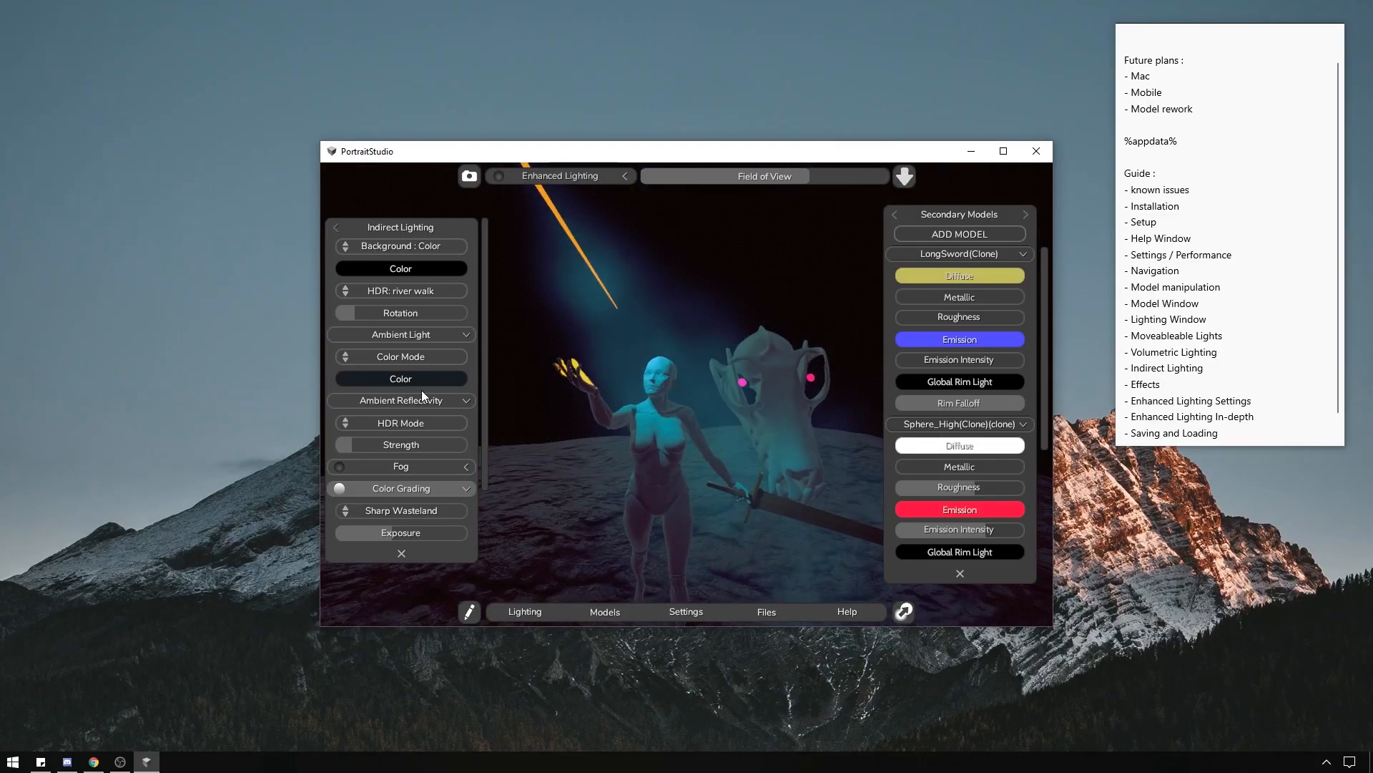
middle_click_drag(700, 305, 768, 276)
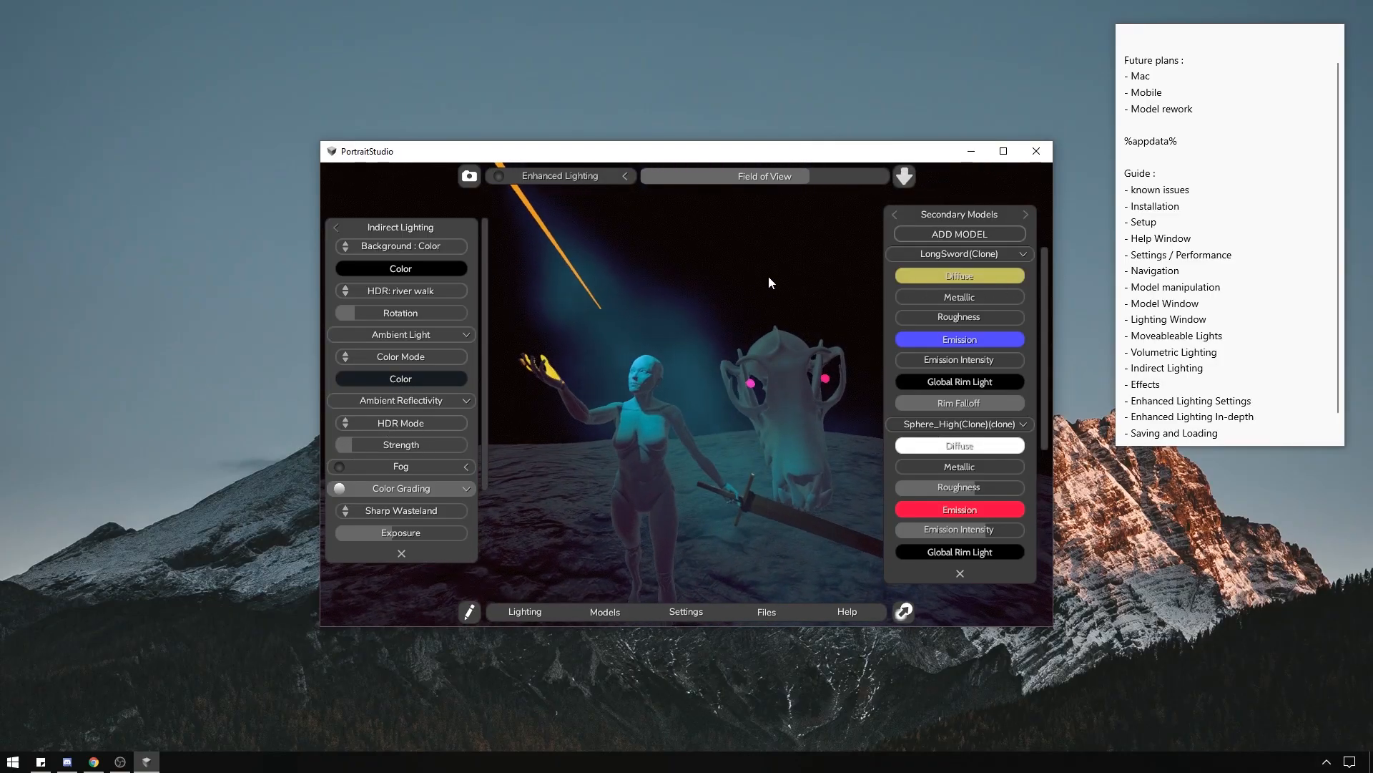
Try a metallic finish with minimal roughness on the female mannequin and examine its reflections close up and from a distance.
left_click(895, 214)
left_click(1024, 254)
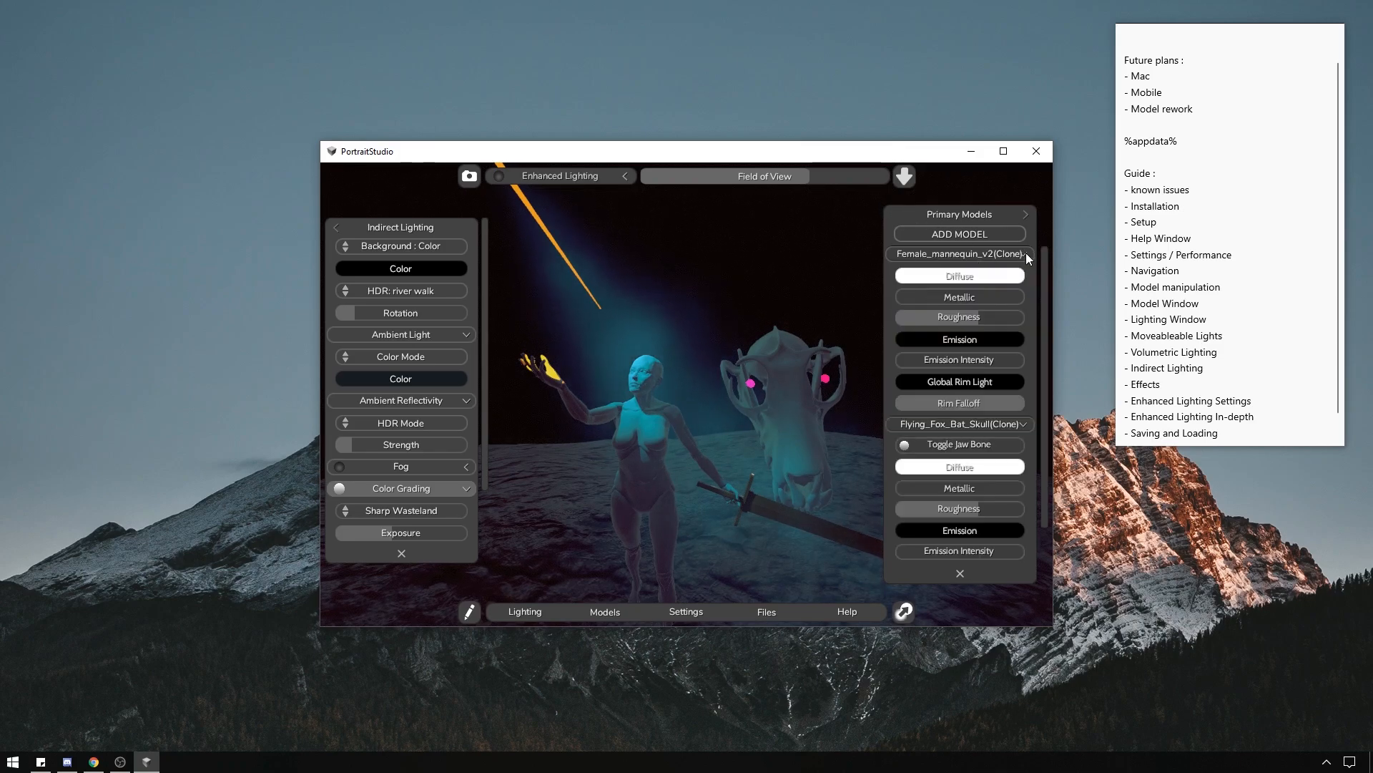
mouse_move(980, 319)
left_mouse_down()
mouse_move(870, 316)
mouse_move(983, 301)
left_mouse_up()
left_click_drag(714, 303, 672, 323)
scroll(672, 323, "up", 5)
scroll(668, 323, "down", 4)
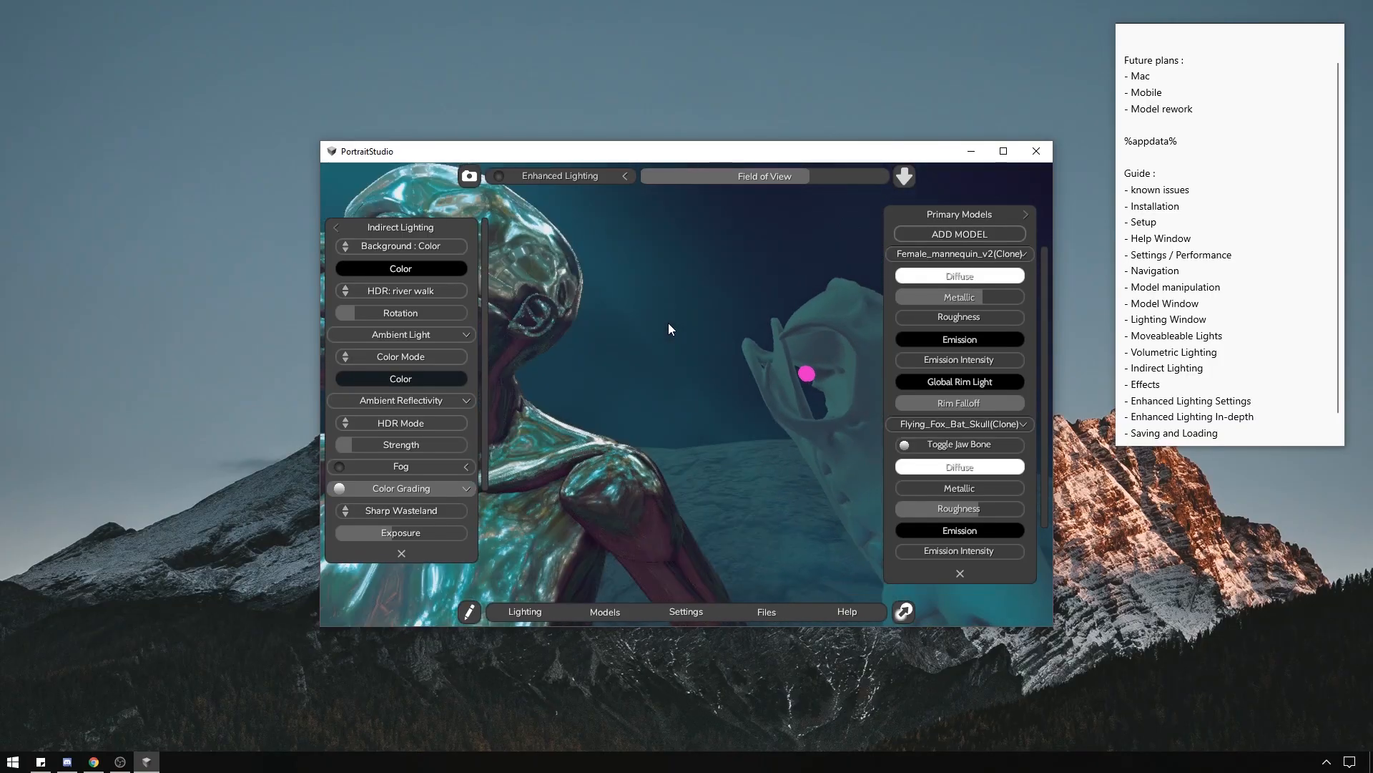
scroll(665, 324, "down", 5)
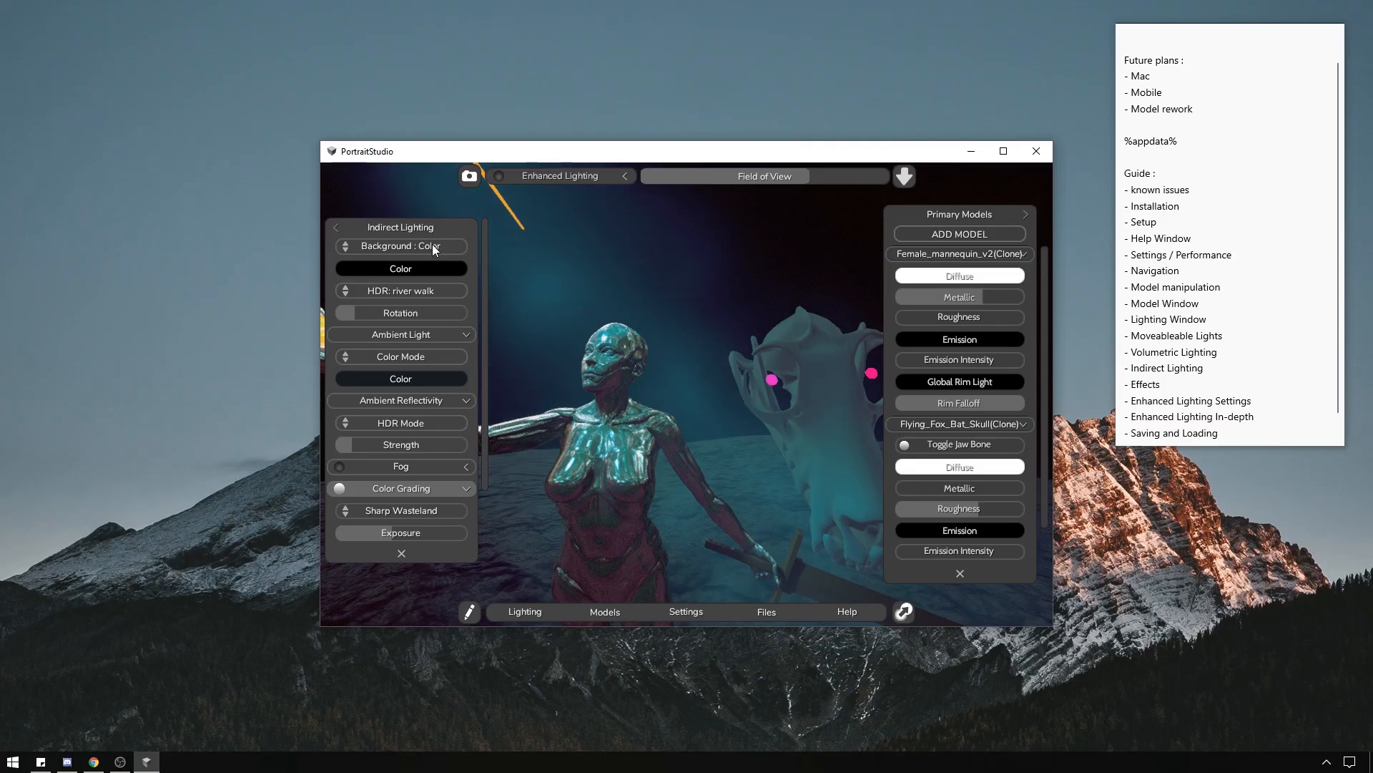
Set the HDR image to sunset and check its reflections on the mannequin from different distances and angles.
left_click(435, 292)
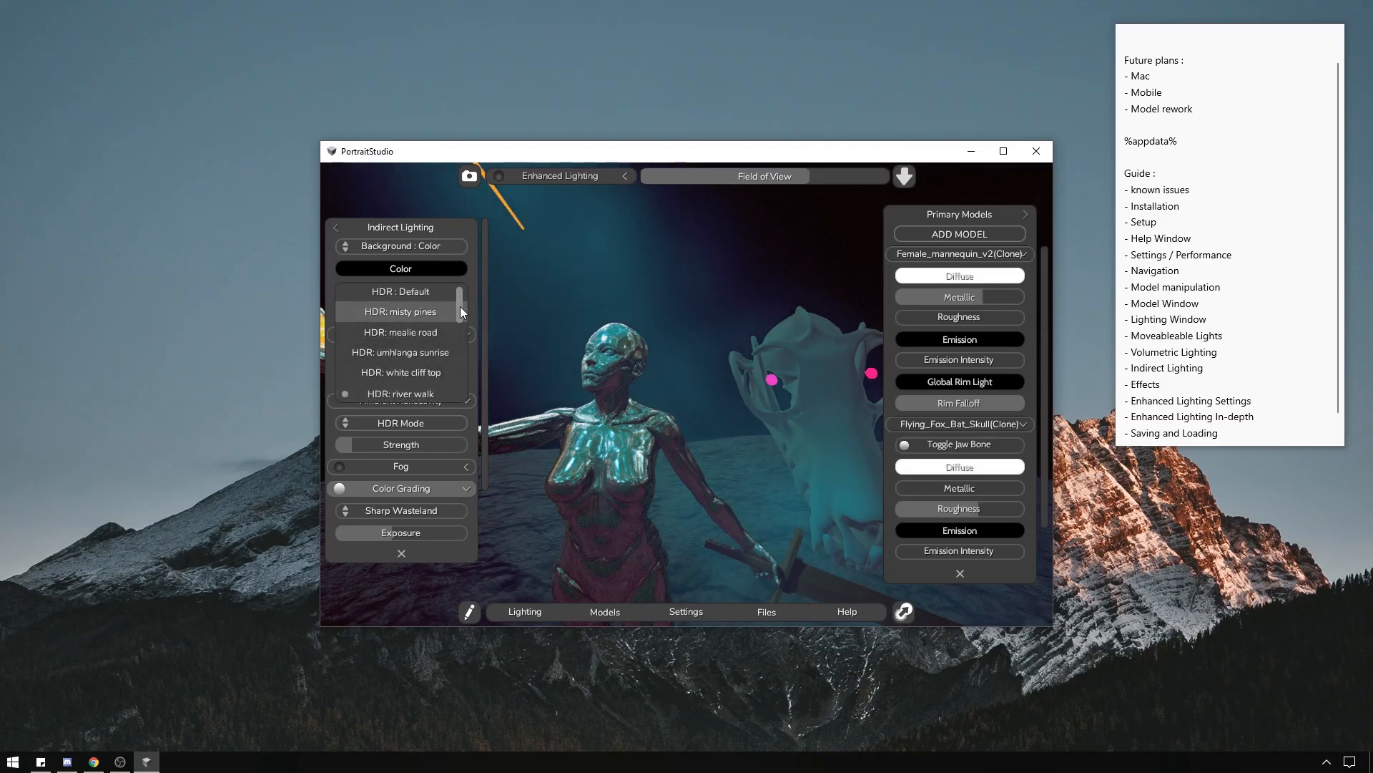
left_click_drag(461, 306, 450, 394)
left_click(419, 393)
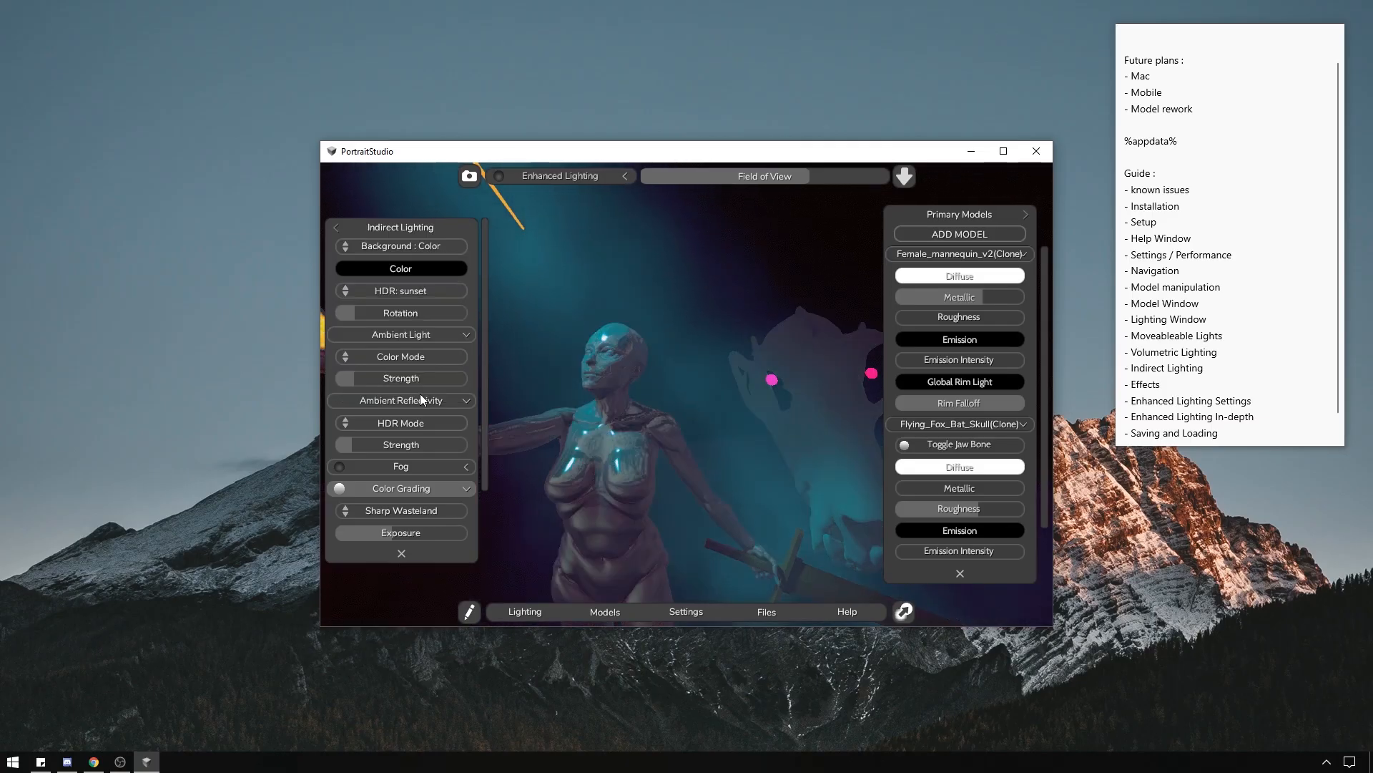
middle_click_drag(673, 381, 648, 297)
scroll(765, 358, "up", 3)
scroll(755, 358, "down", 6)
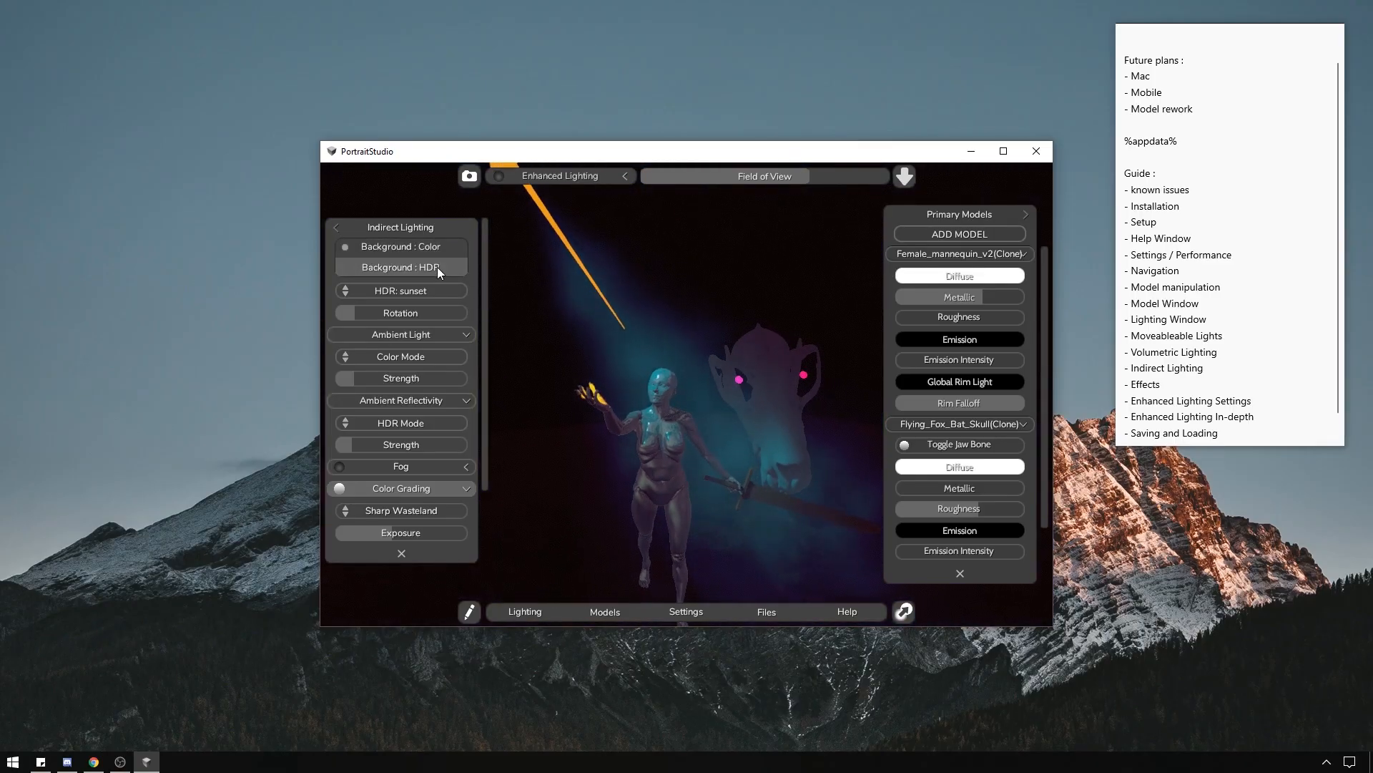
Try the HDR background with the sunset image, and switch the background back to Color.
left_click(436, 267)
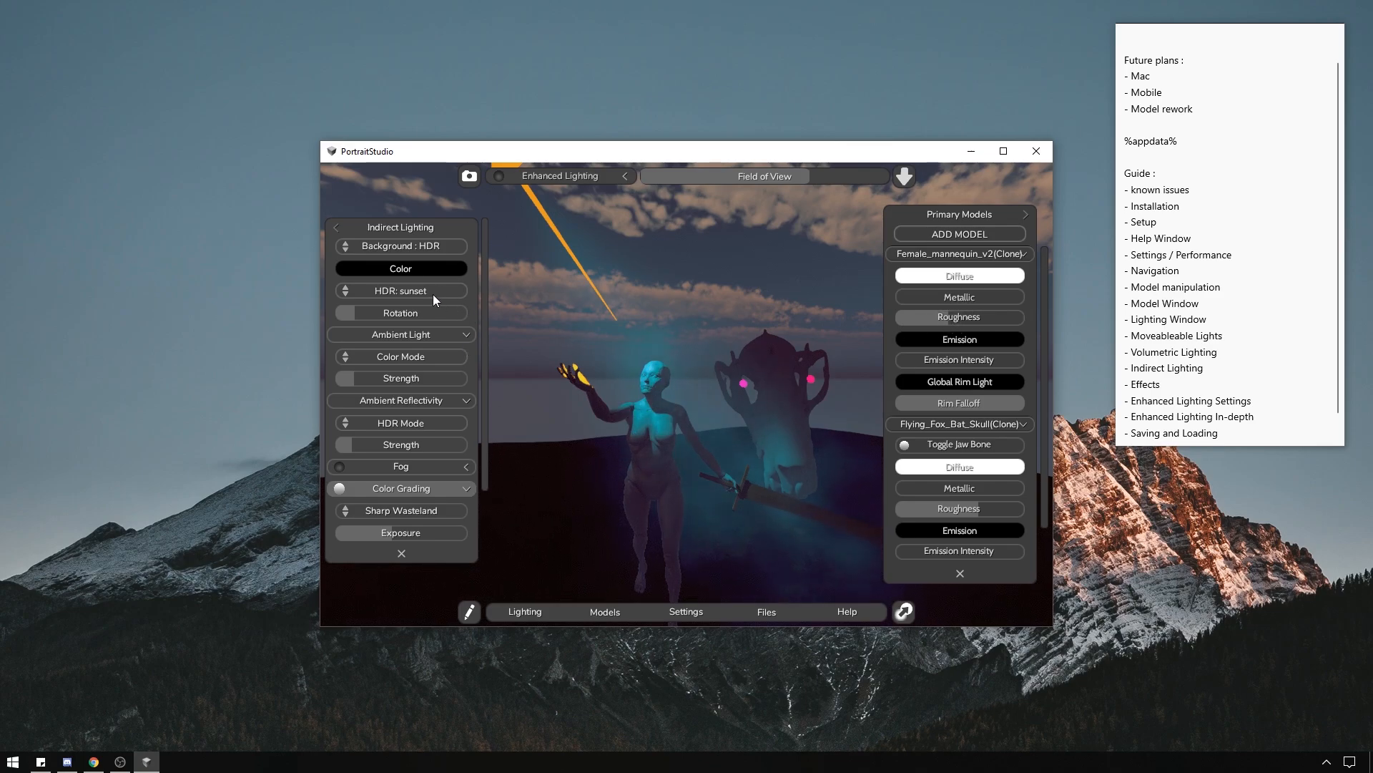
left_click(430, 250)
left_click(445, 250)
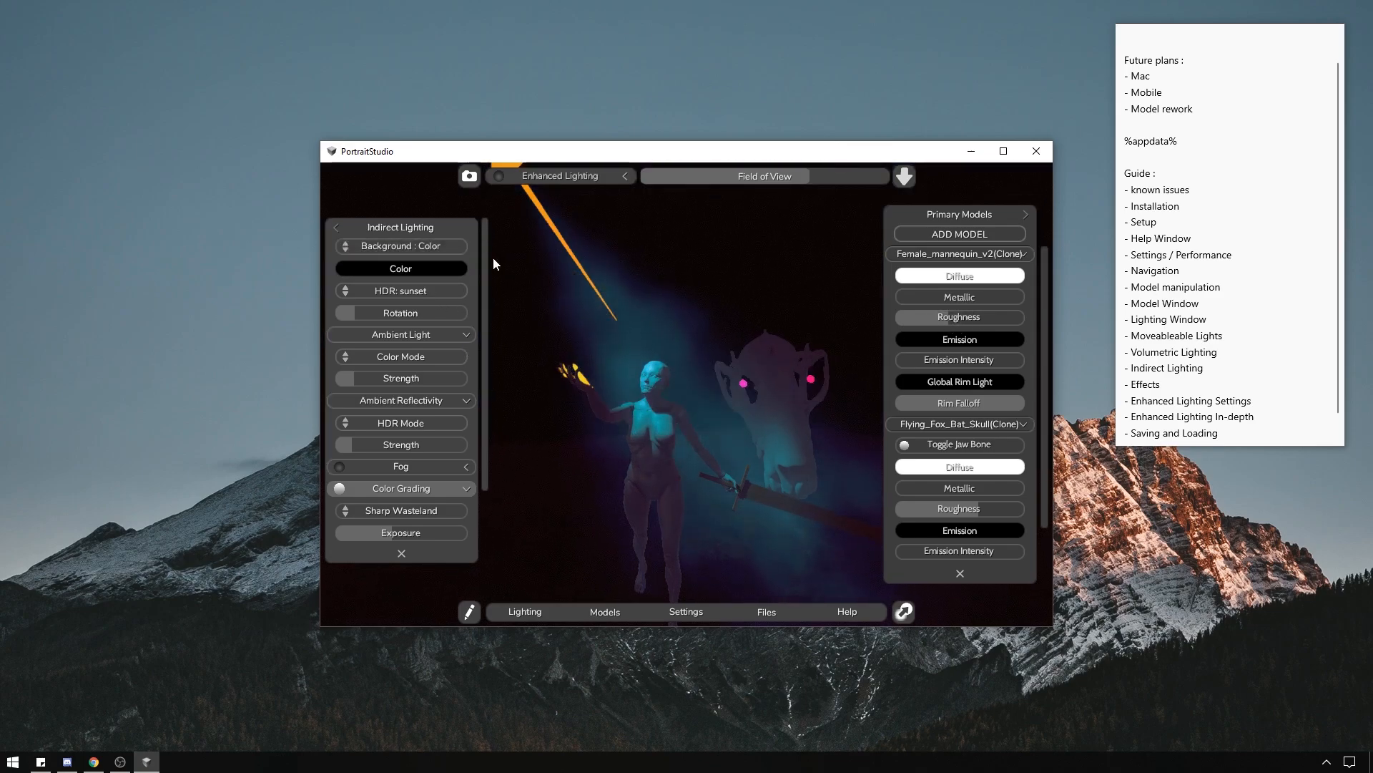
Set the ambient light color to black.
left_click_drag(485, 262, 482, 299)
left_click(400, 319)
left_click(401, 336)
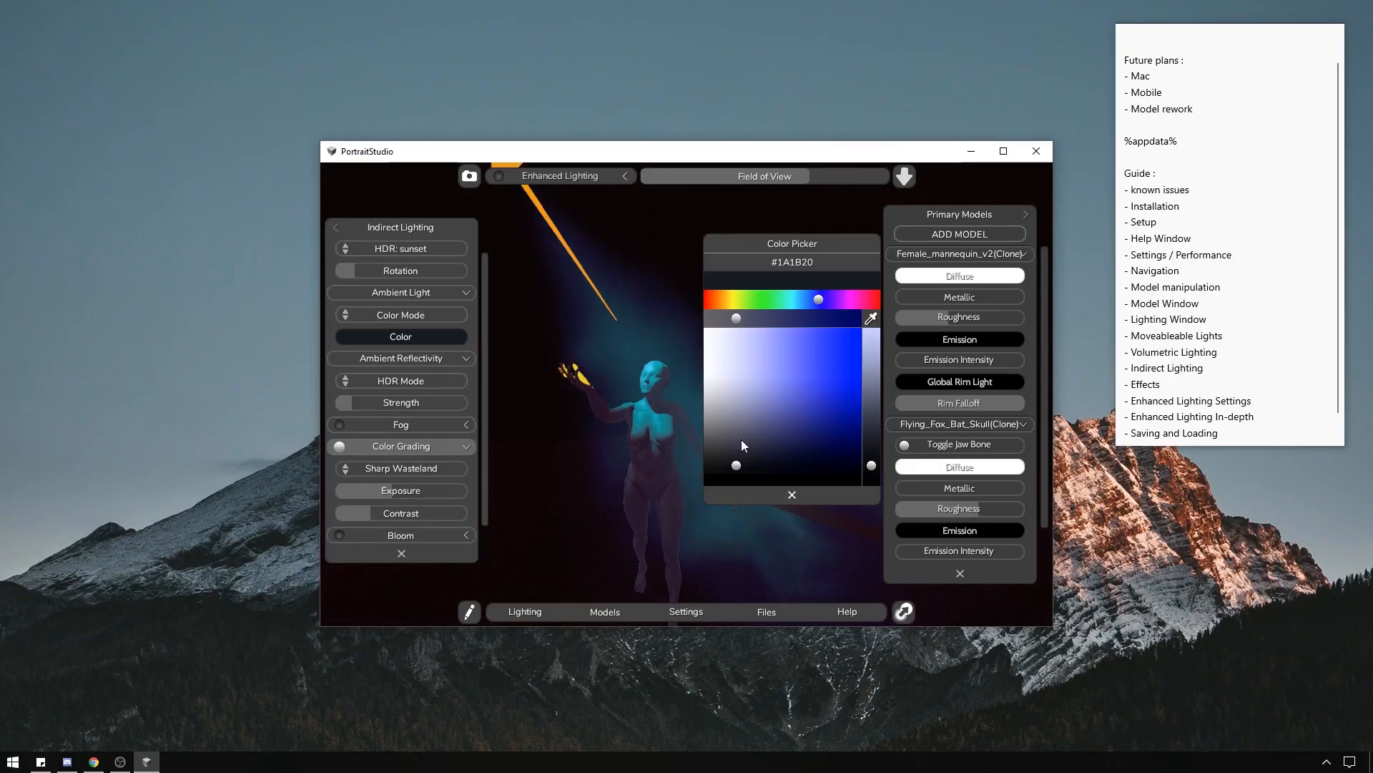
left_click_drag(765, 458, 635, 515)
left_click(746, 493)
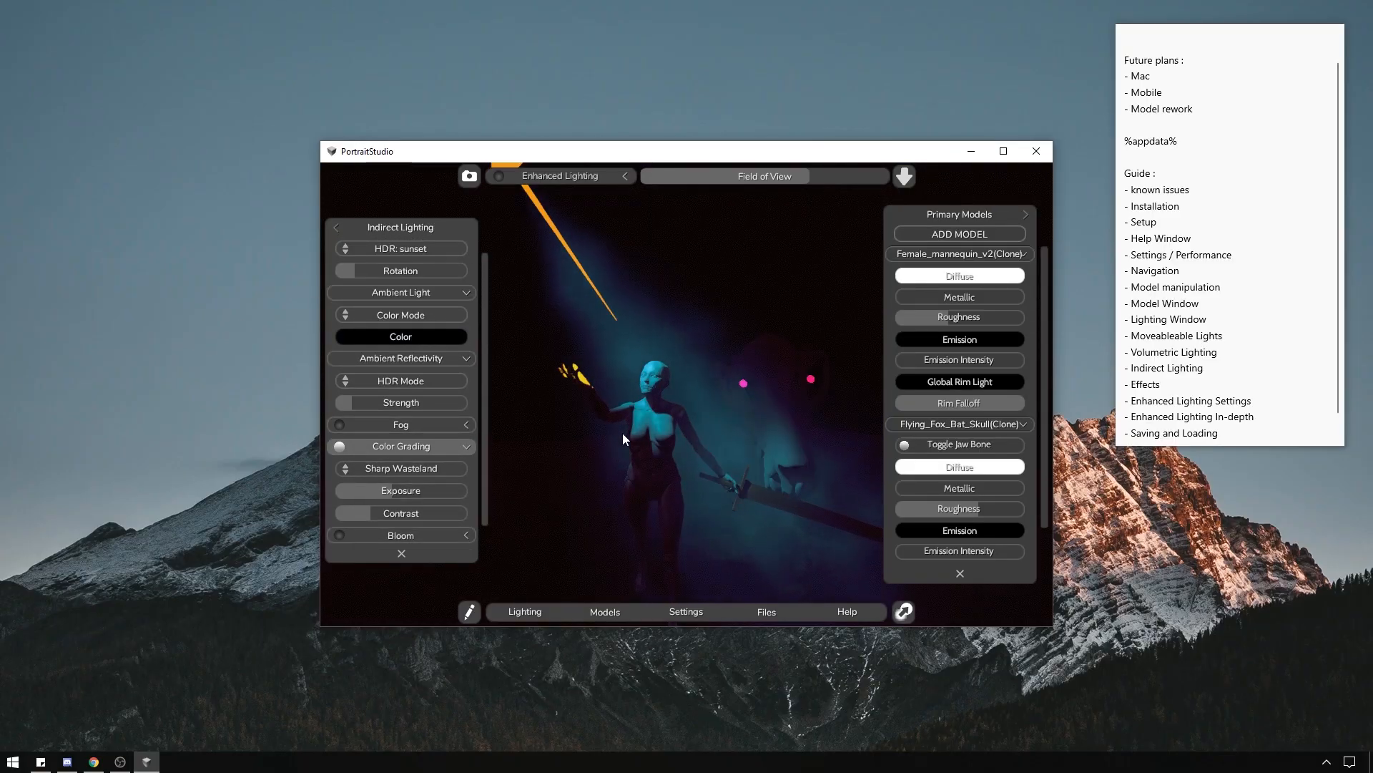
Lower the HDR ambient reflectivity strength to zero and check the scene from farther away.
scroll(705, 494, "up", 4)
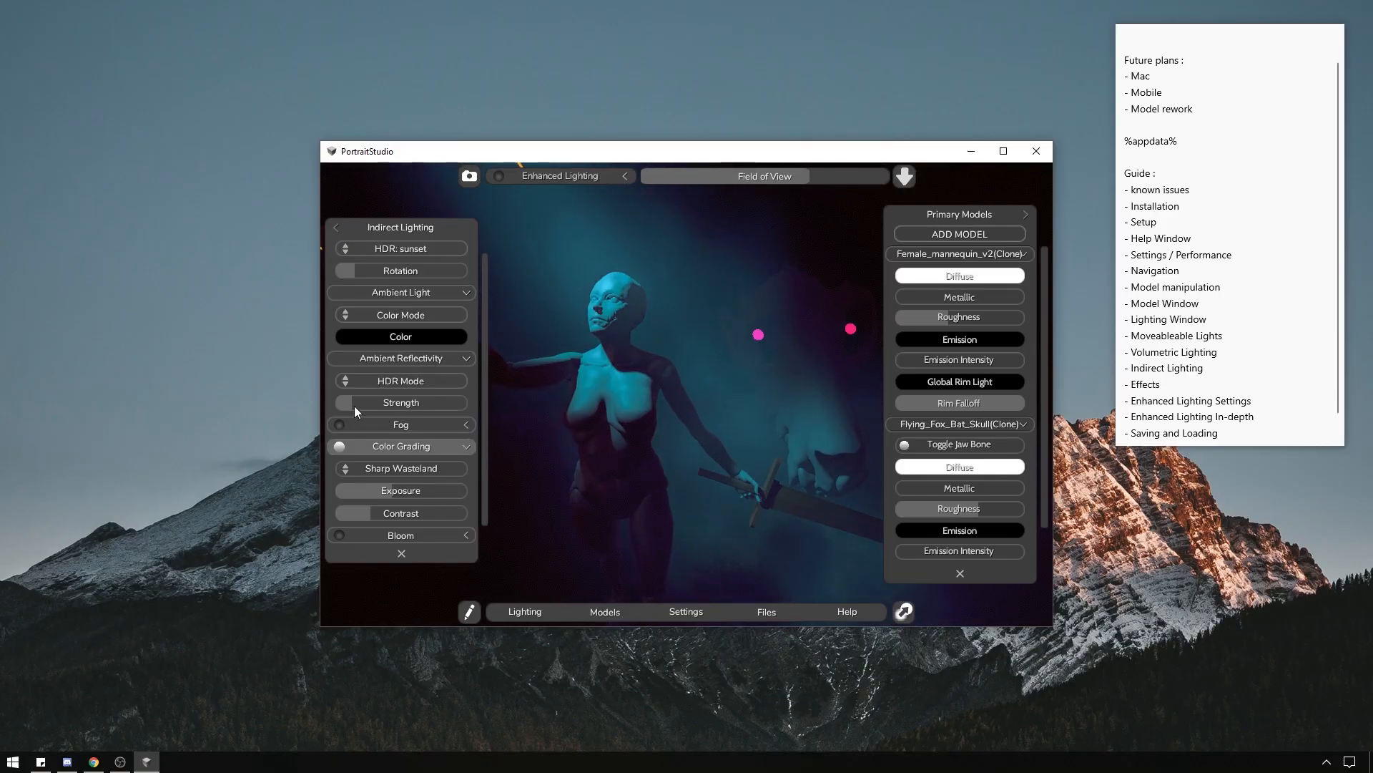
left_click_drag(354, 403, 321, 408)
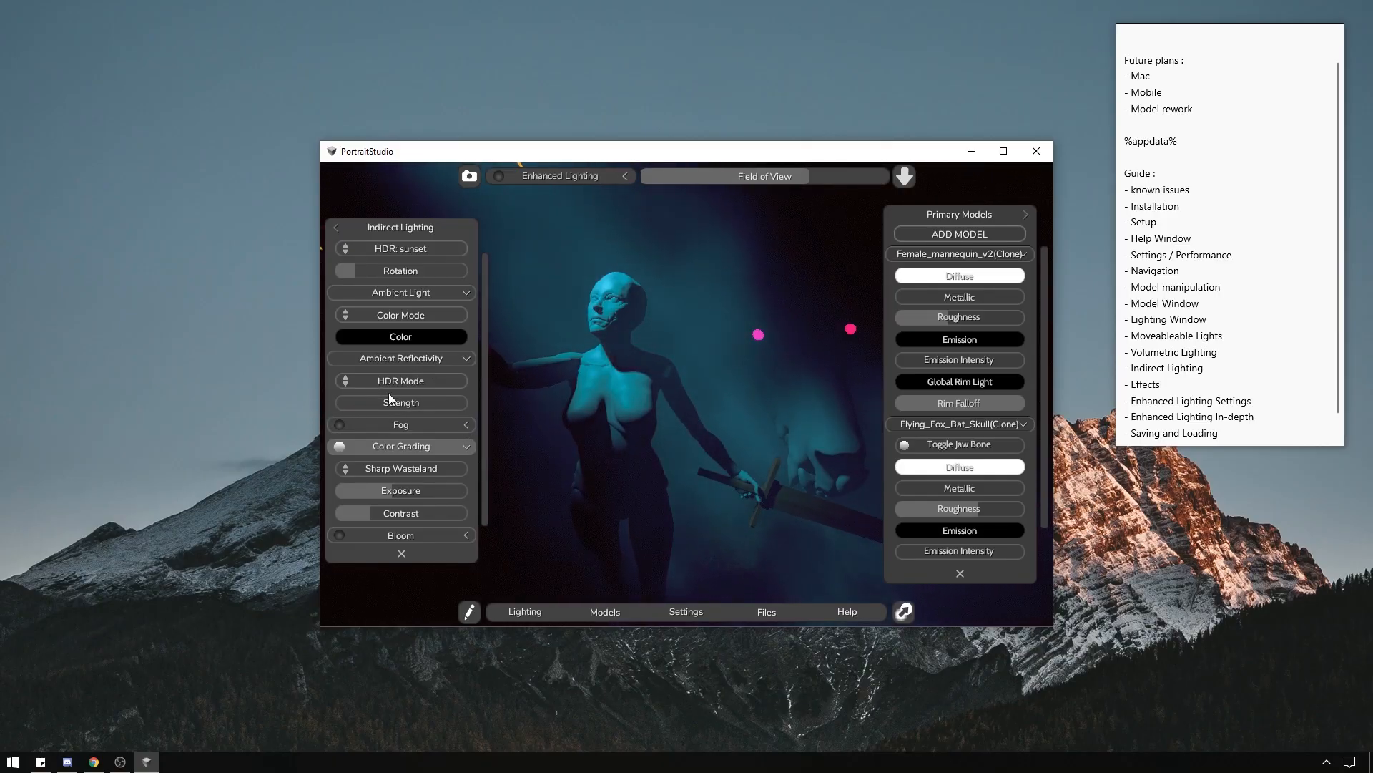
scroll(608, 379, "down", 3)
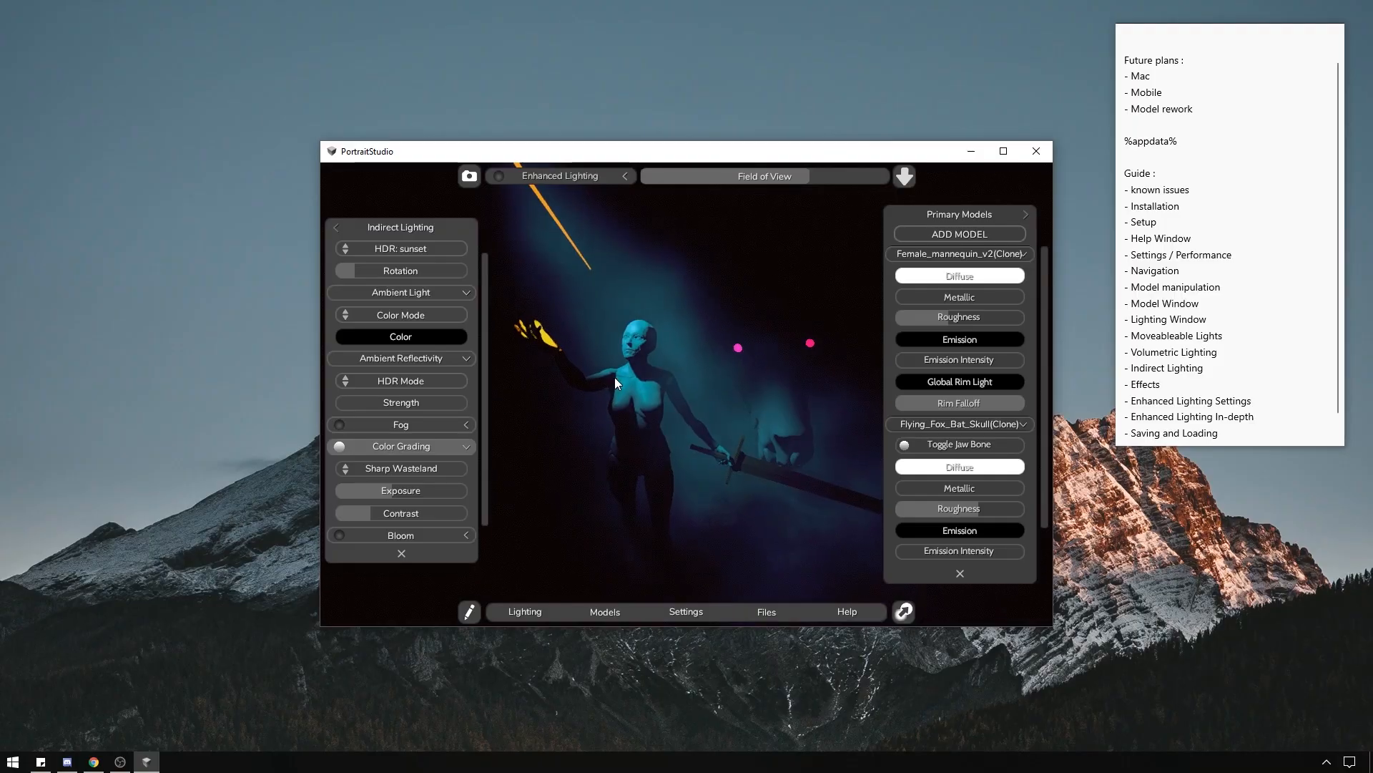
Turn on fog, raise its thickness slightly, and check how it covers the models at different distances.
left_click(429, 425)
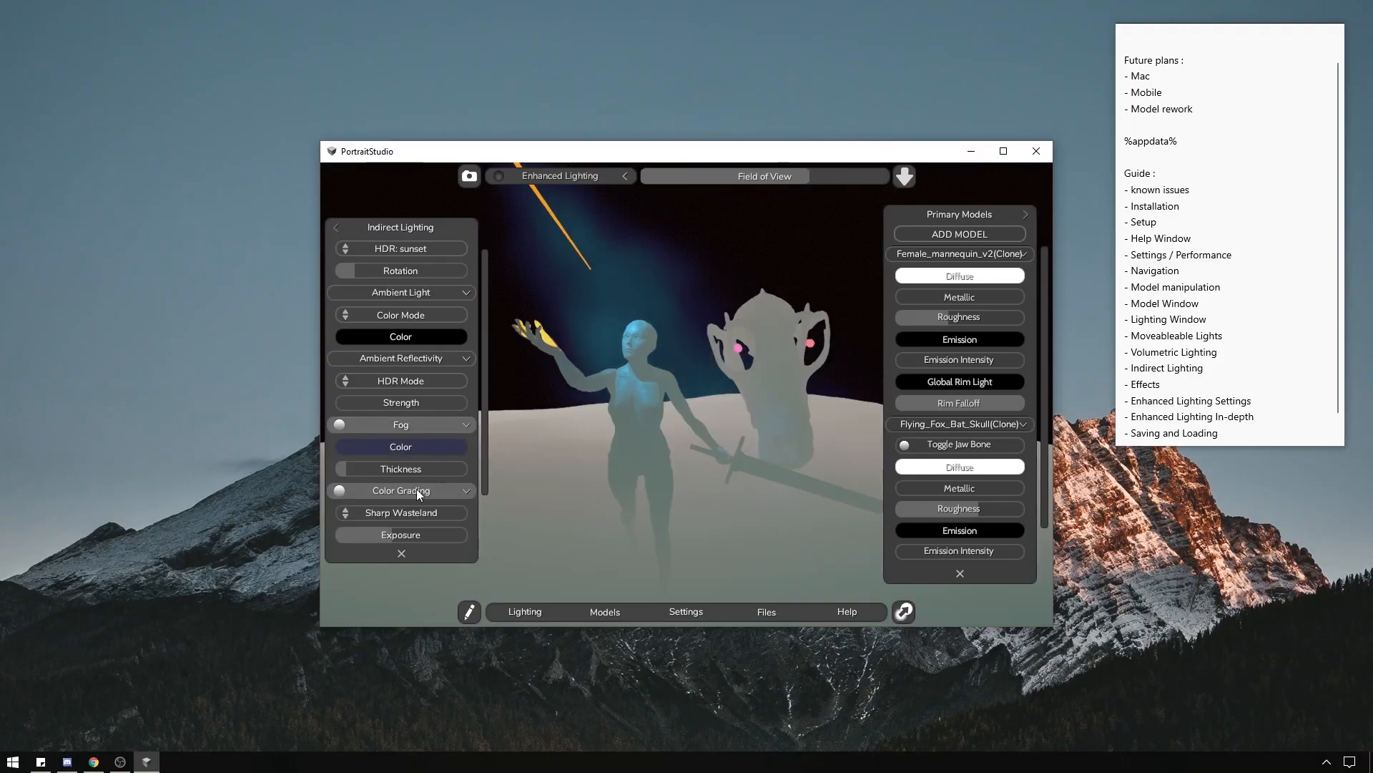
left_click_drag(348, 470, 383, 453)
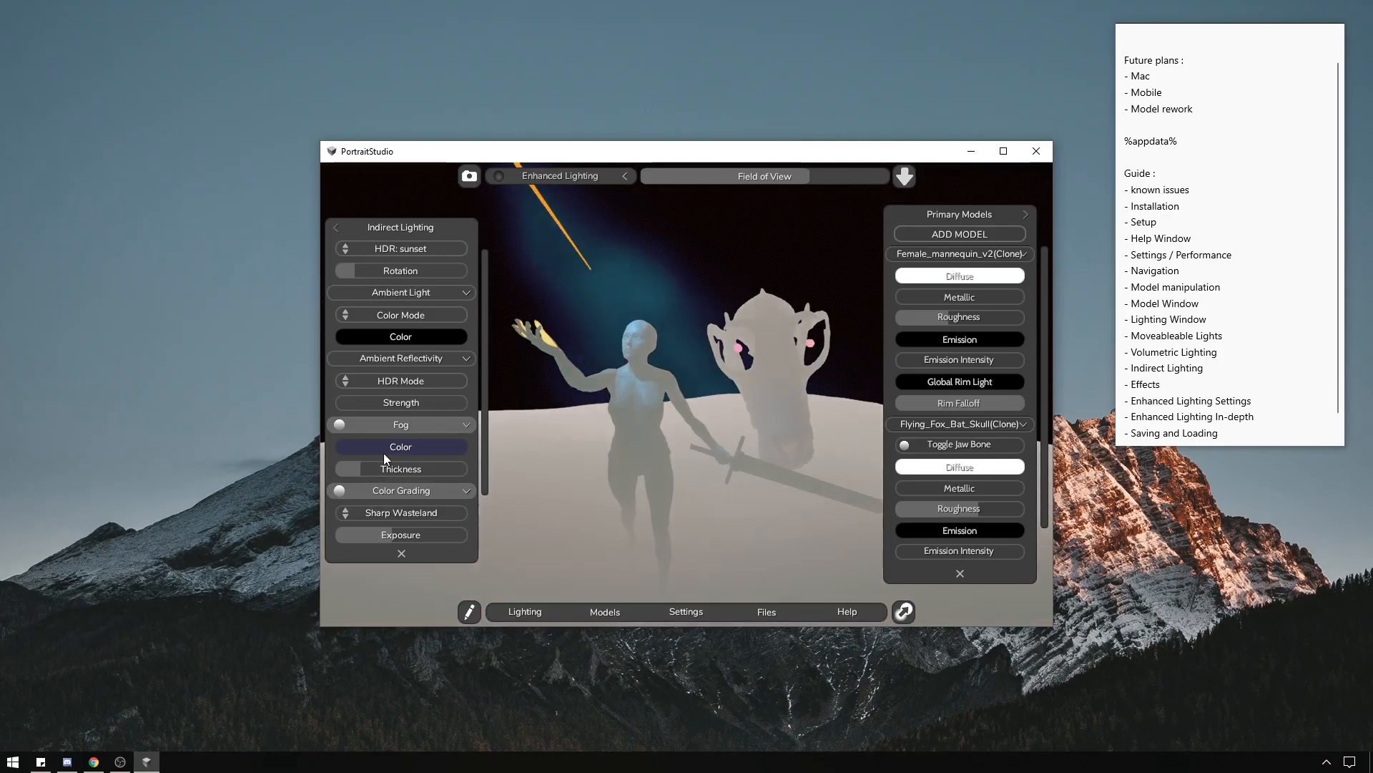
scroll(568, 376, "up", 5)
scroll(579, 365, "down", 5)
scroll(720, 347, "up", 5)
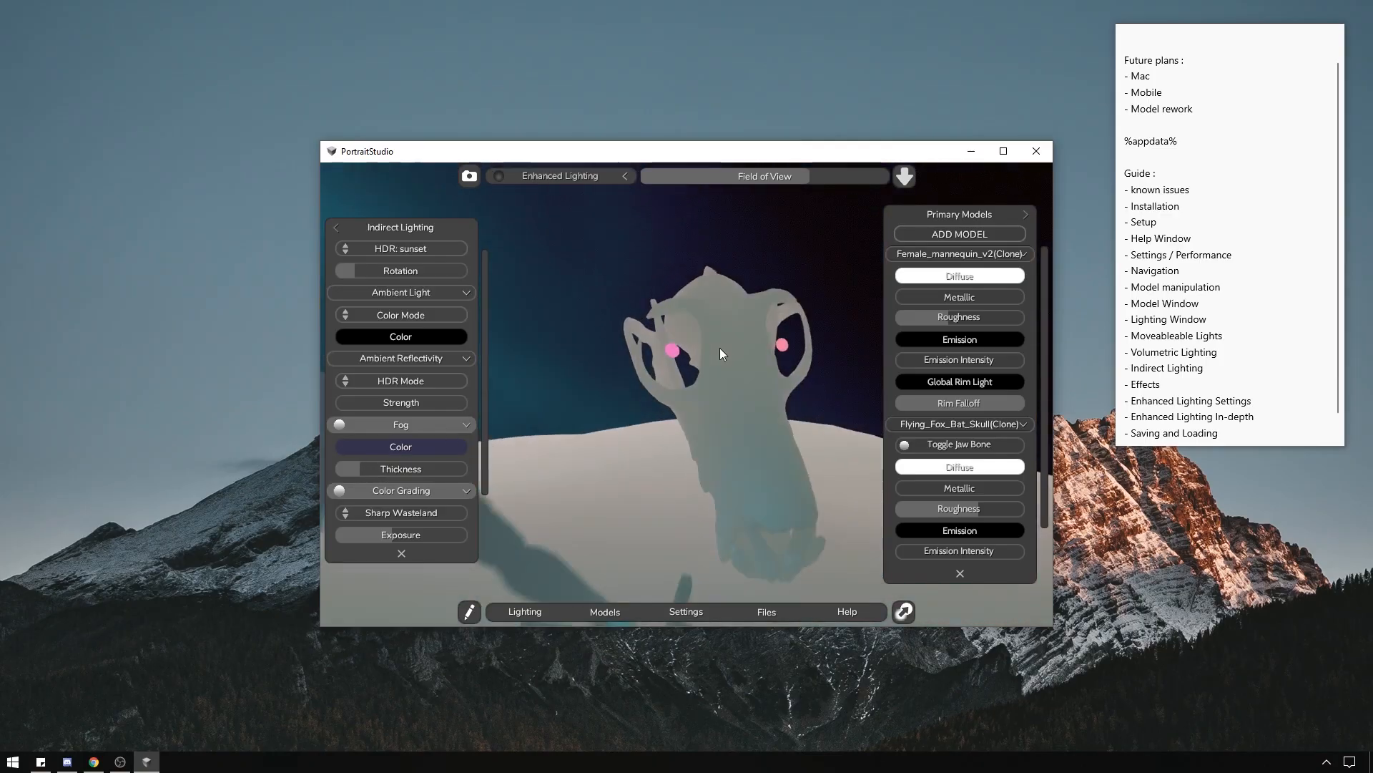
scroll(746, 336, "down", 5)
scroll(748, 327, "up", 6)
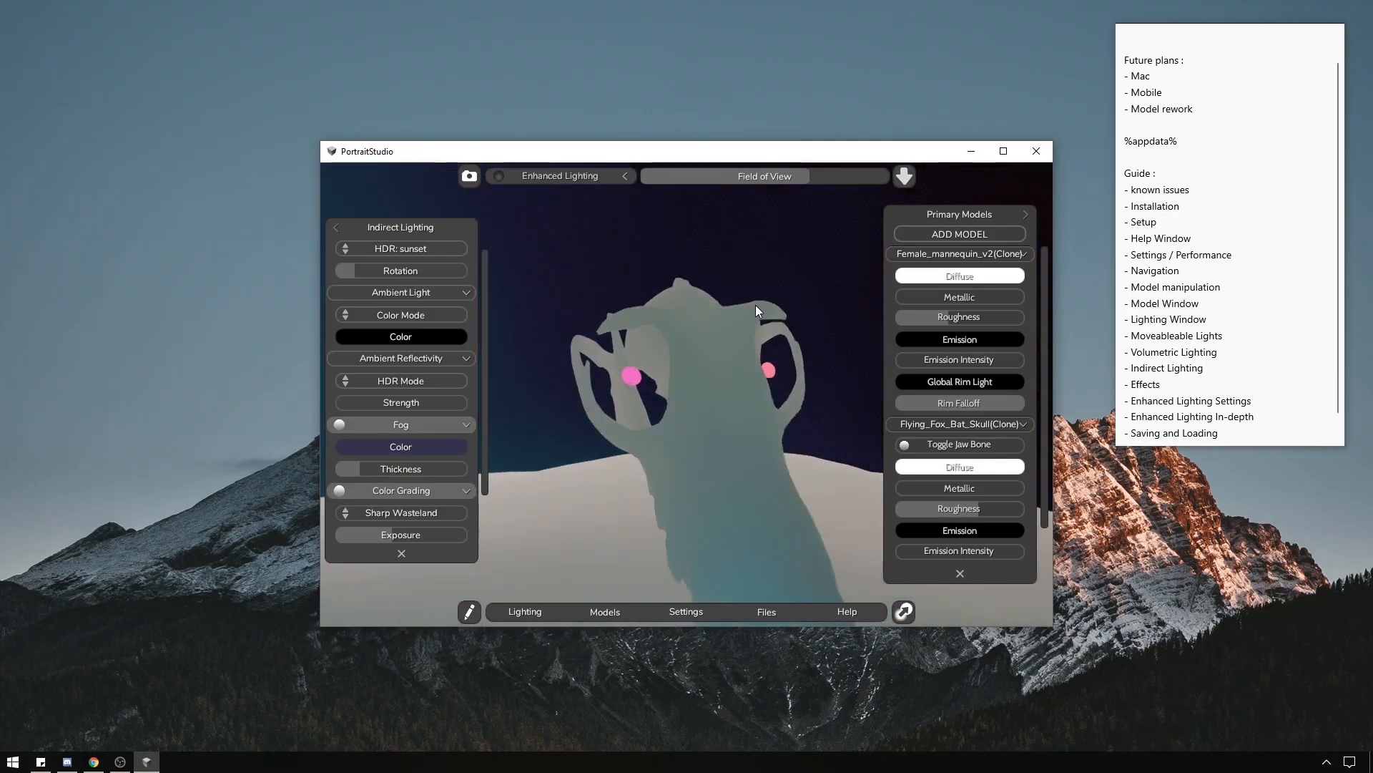
scroll(757, 305, "down", 5)
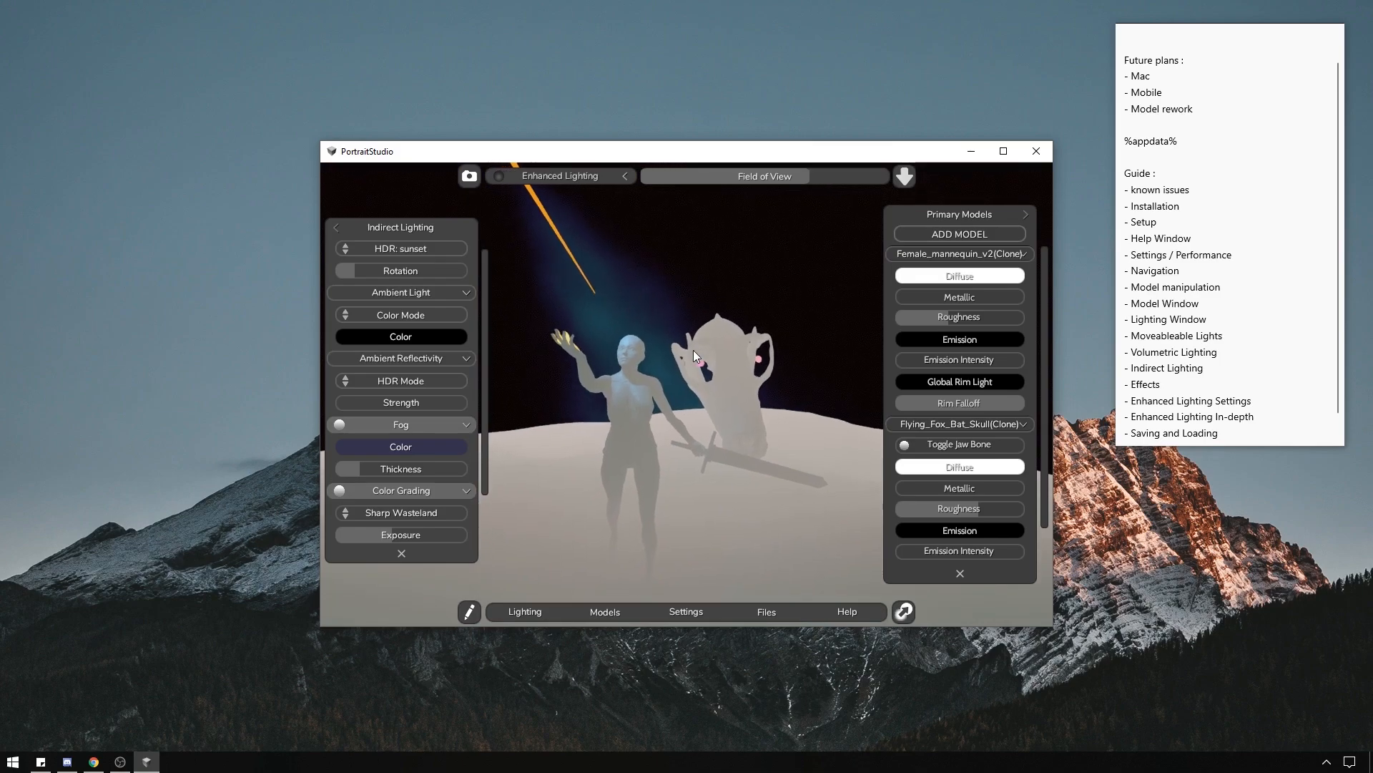
scroll(694, 350, "up", 2)
Sample the dark background as the fog color, #100809.
left_click(408, 447)
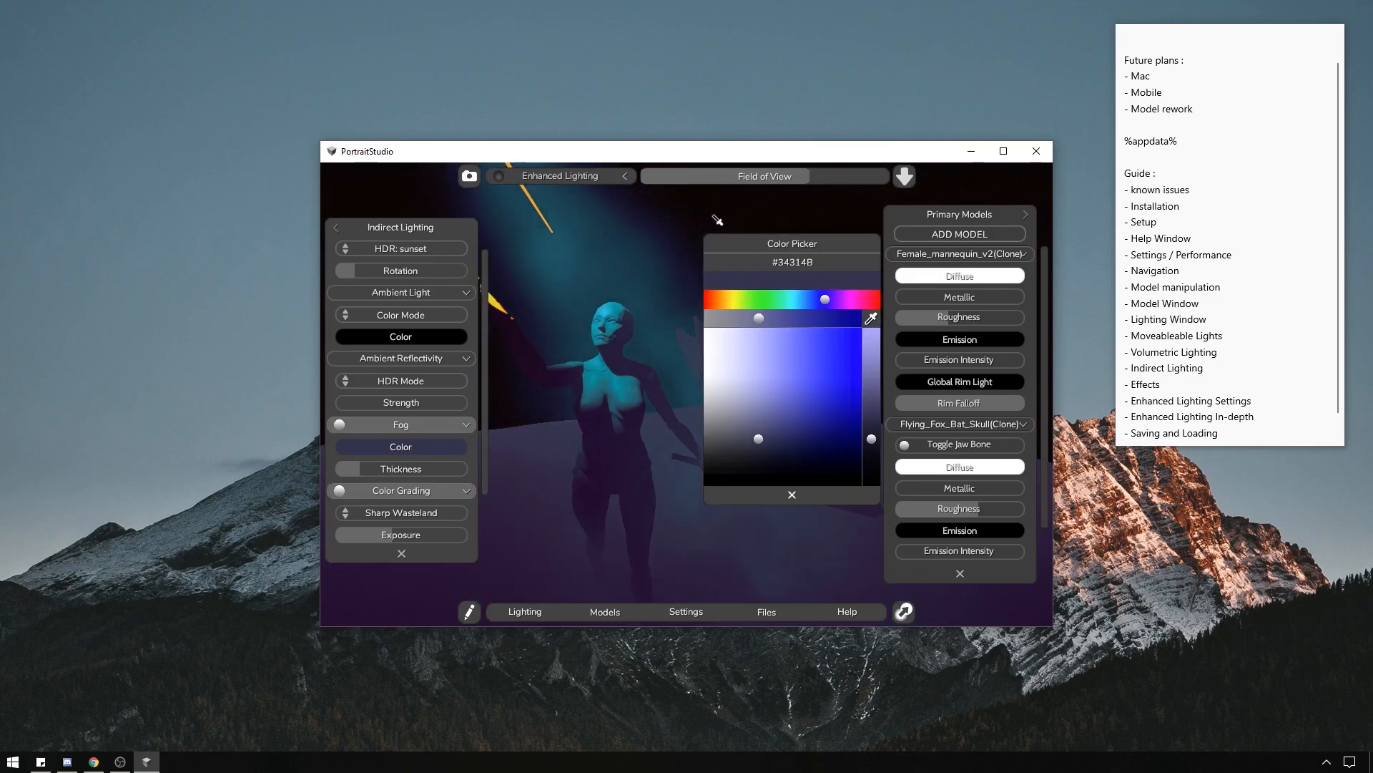
left_click(737, 216)
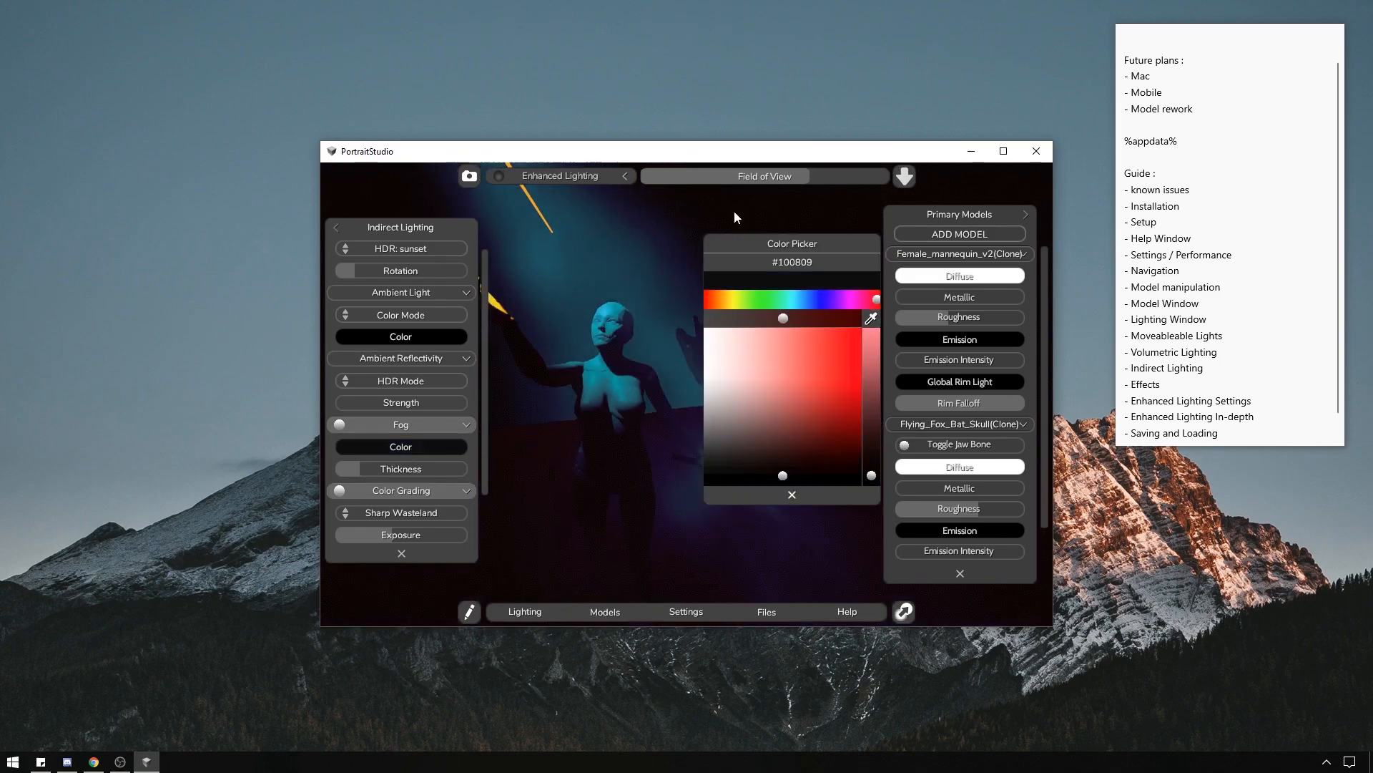
left_click(791, 496)
Raise the fog thickness to about half and set the fog color to black, #000000.
middle_click_drag(795, 321, 796, 445)
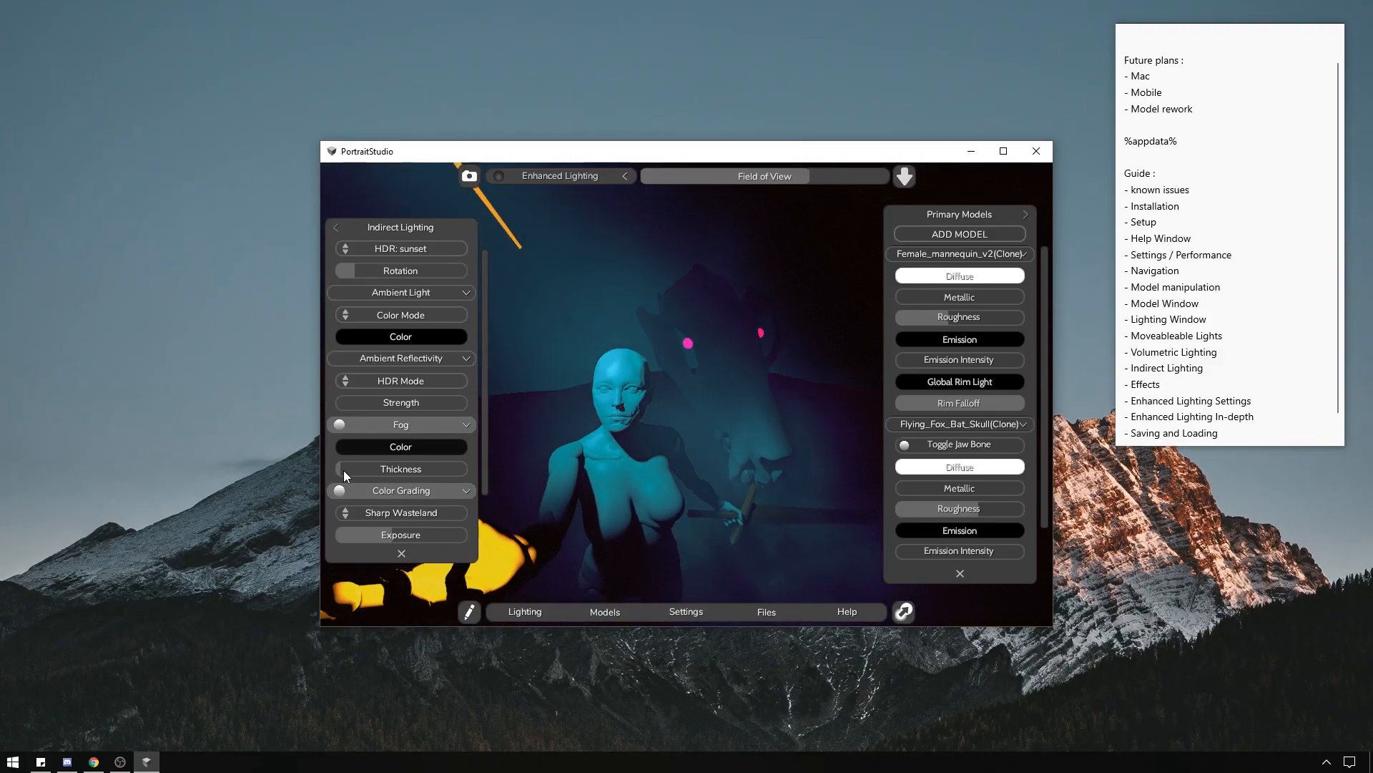
left_click_drag(344, 472, 399, 472)
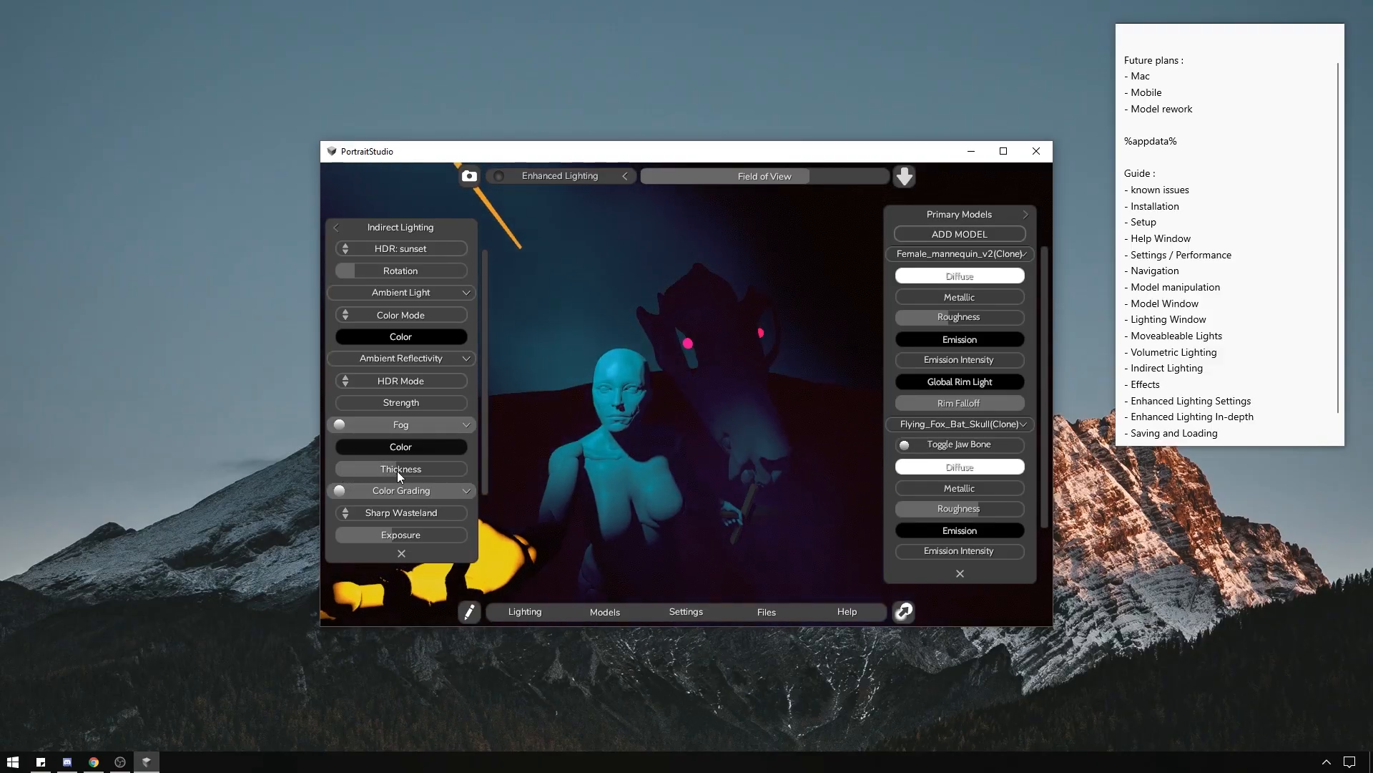
left_click(386, 449)
left_click_drag(788, 242, 441, 216)
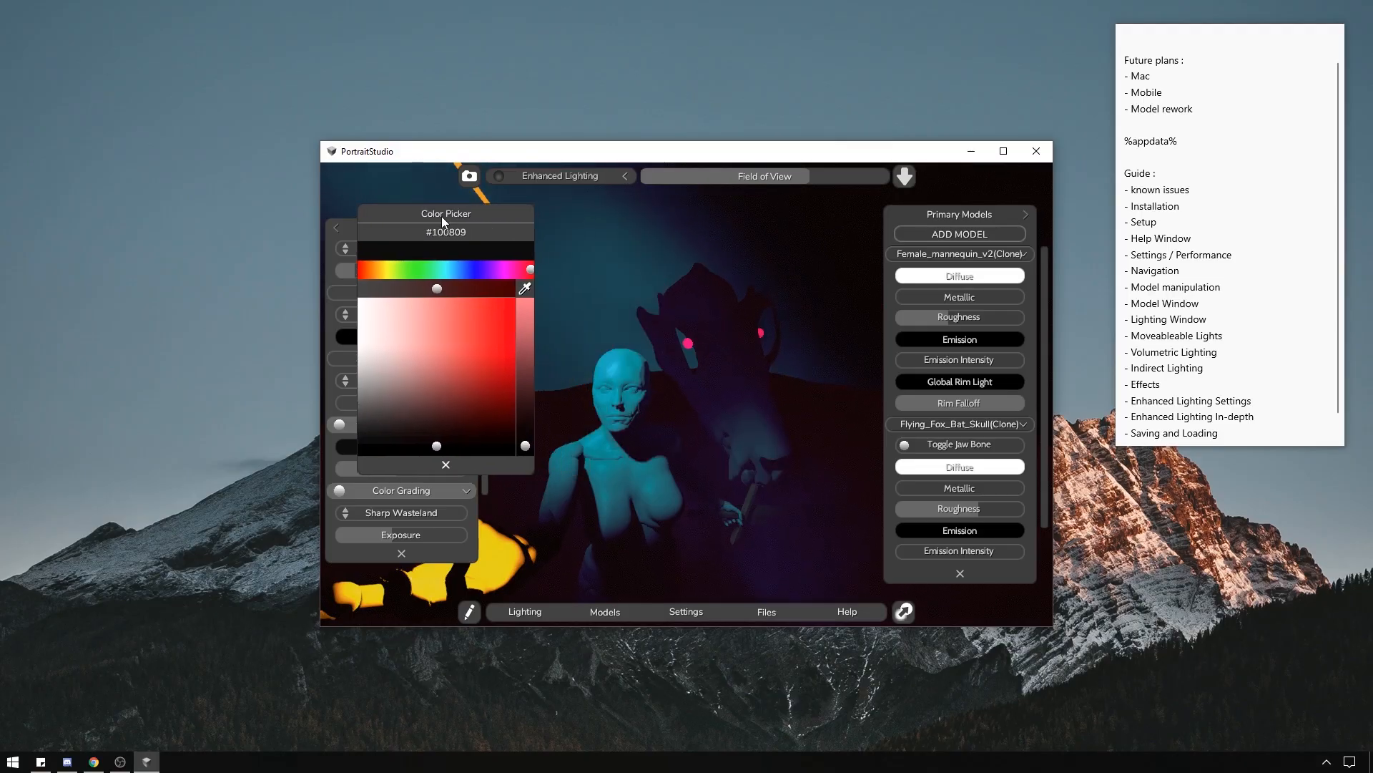
left_click_drag(429, 445, 359, 454)
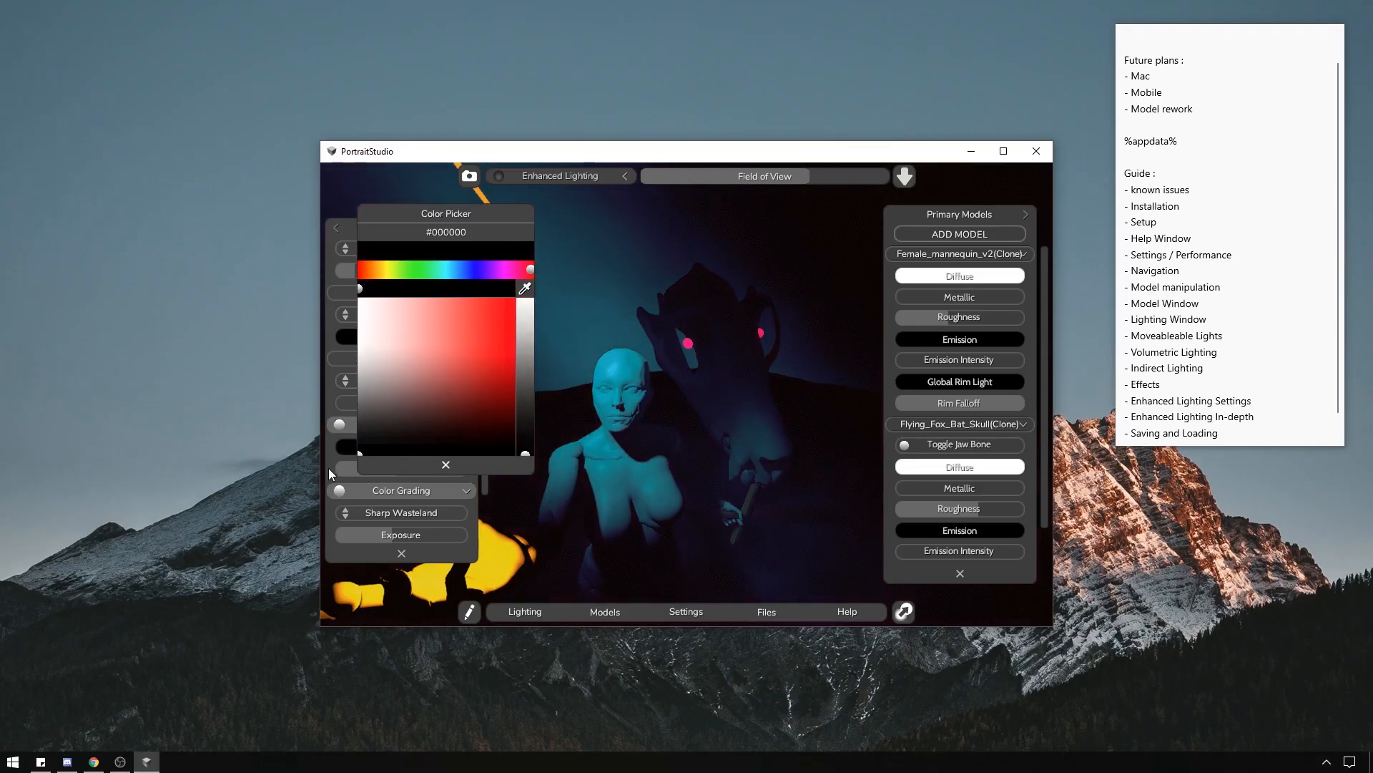
left_click(446, 464)
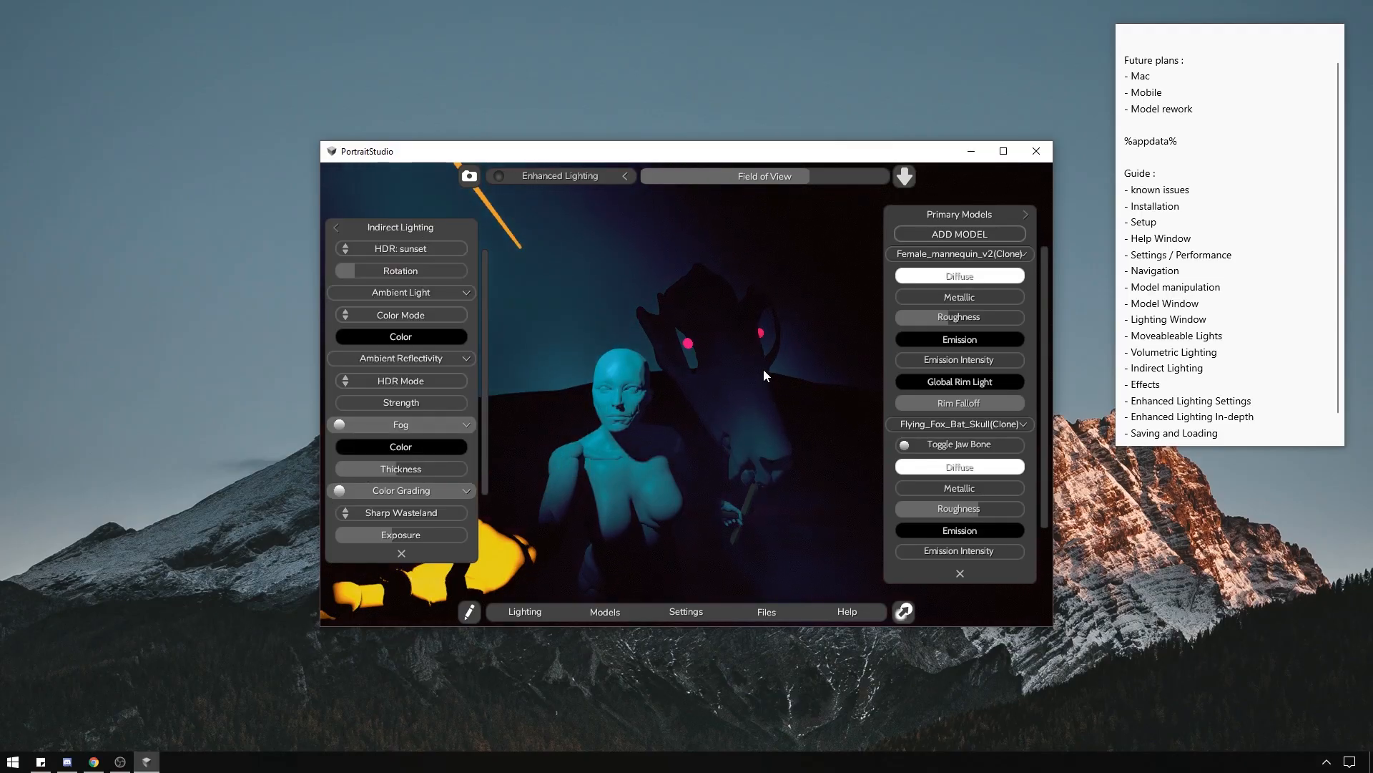
Check the black fog near and far with its thickness raised further, and turn the fog off.
scroll(744, 409, "down", 2)
scroll(751, 410, "up", 10)
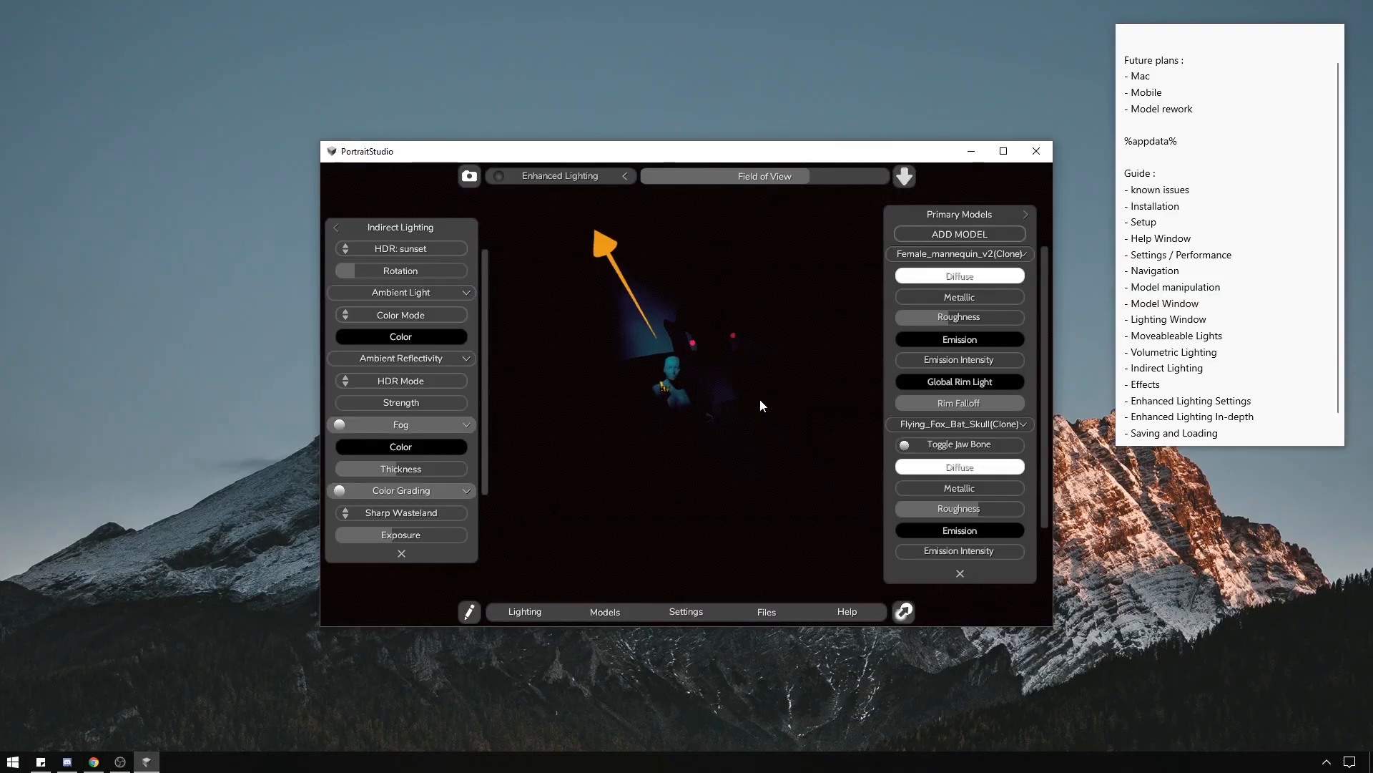
scroll(778, 355, "down", 3)
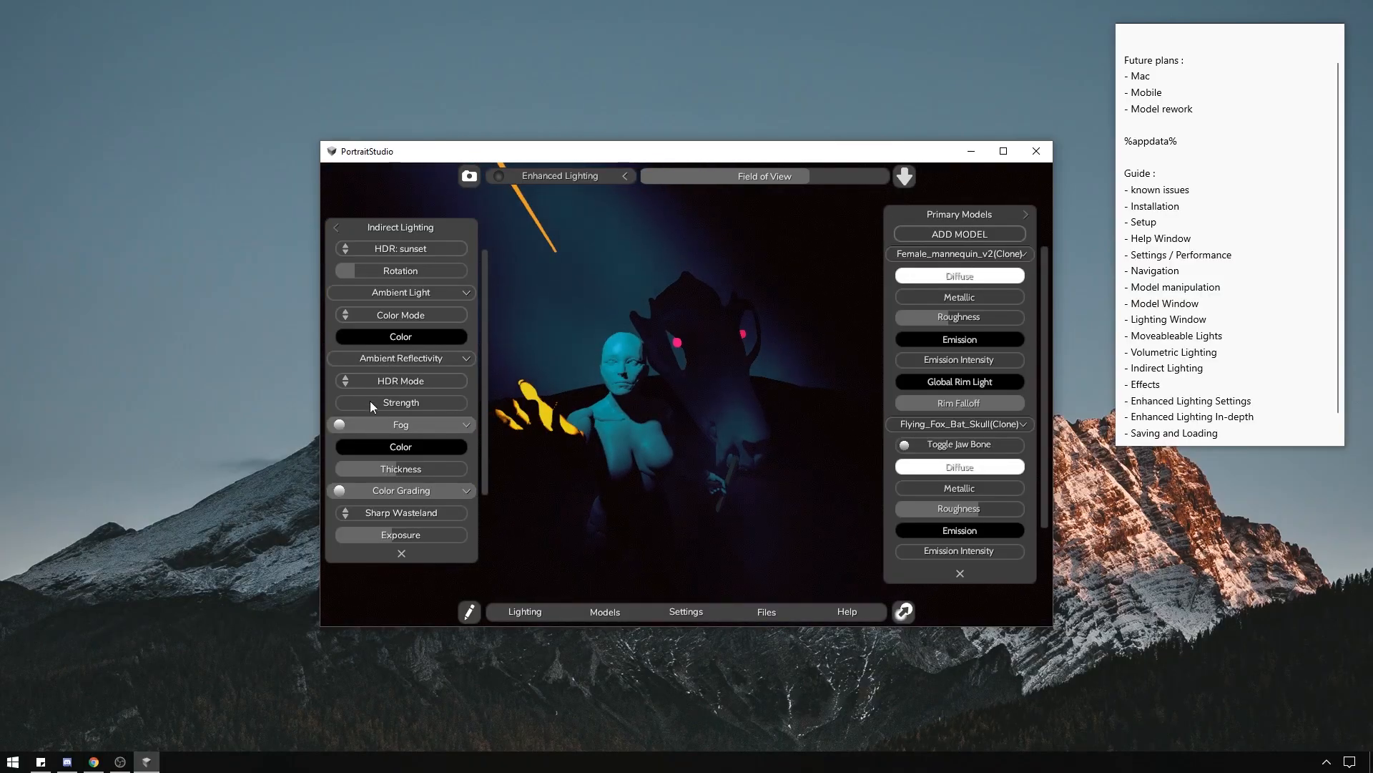
left_click_drag(400, 466, 439, 470)
middle_click_drag(633, 406, 495, 442)
left_click(417, 426)
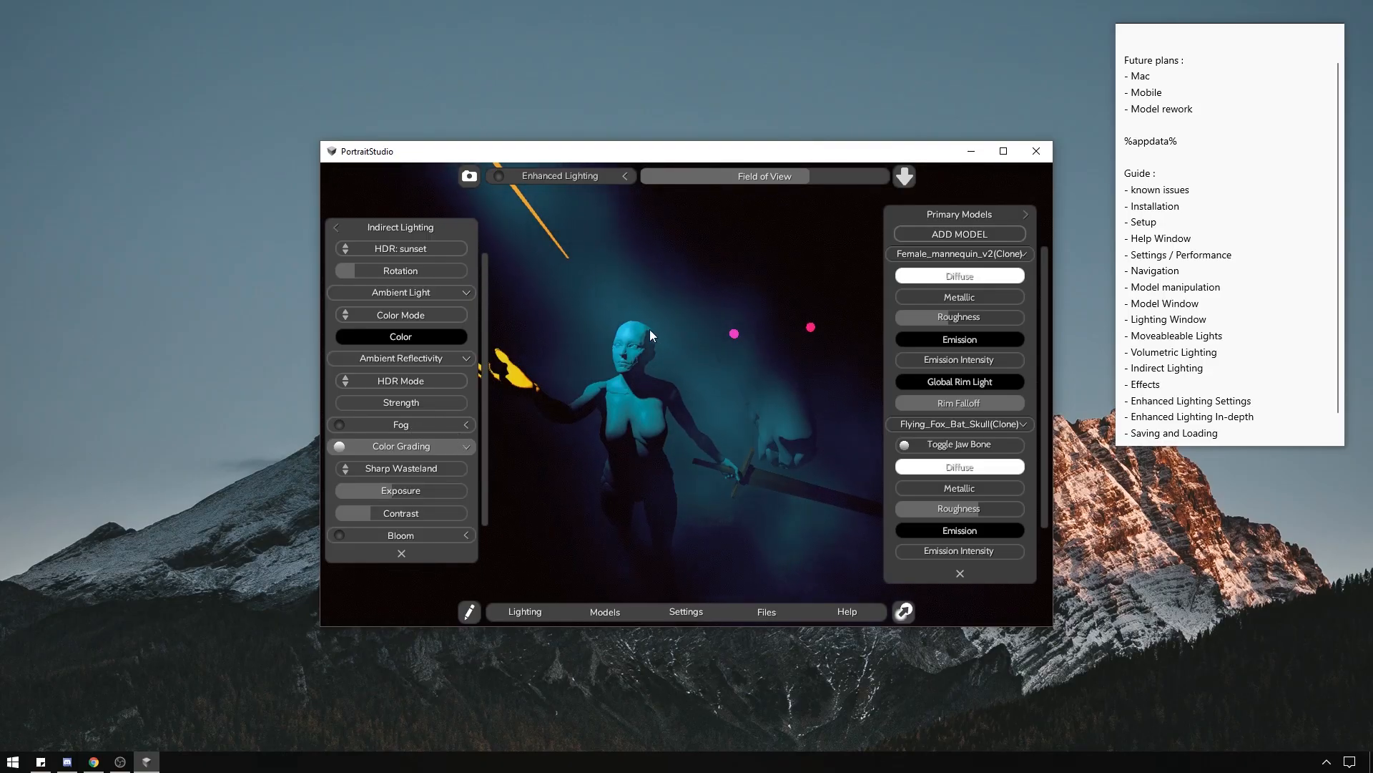
Turn color grading off and back on to compare the scene with and without it.
right_click_drag(663, 284, 693, 399)
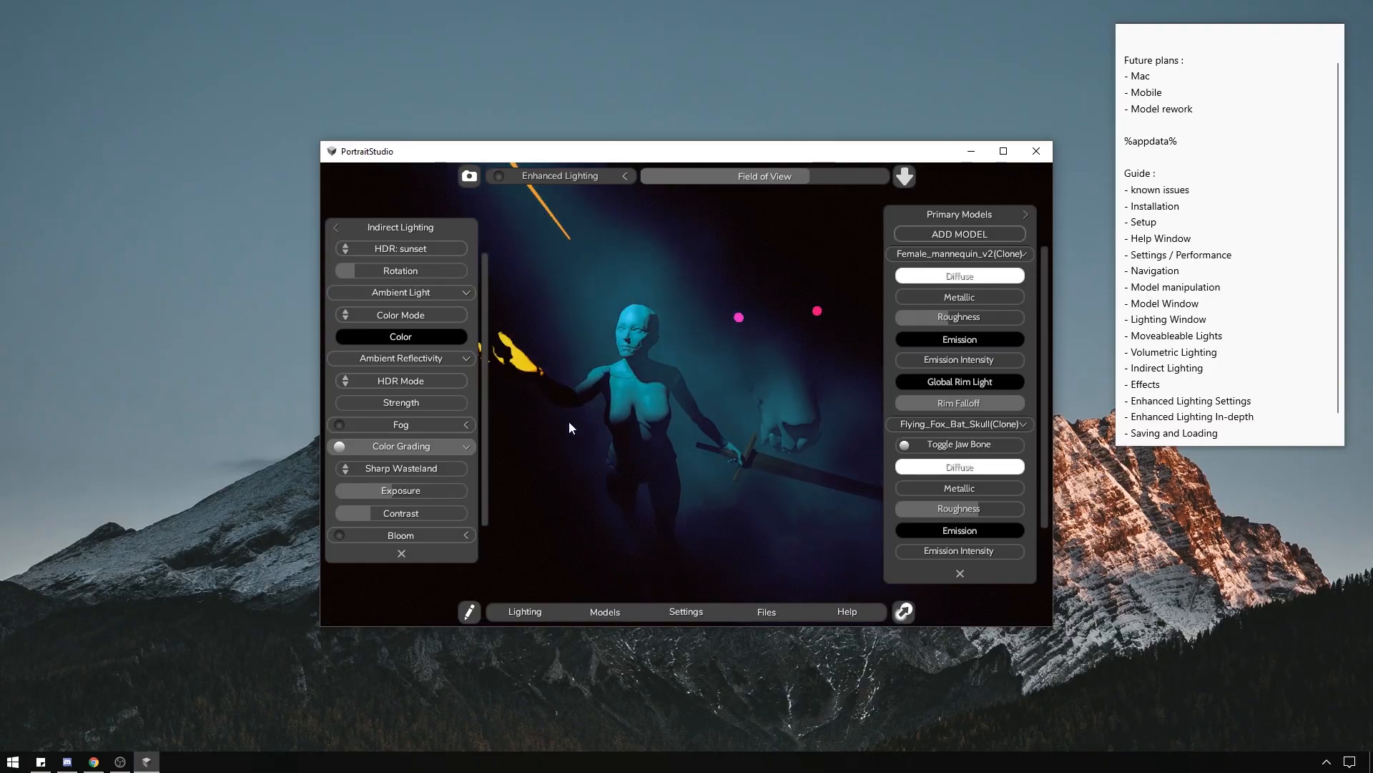
scroll(487, 428, "down", 1)
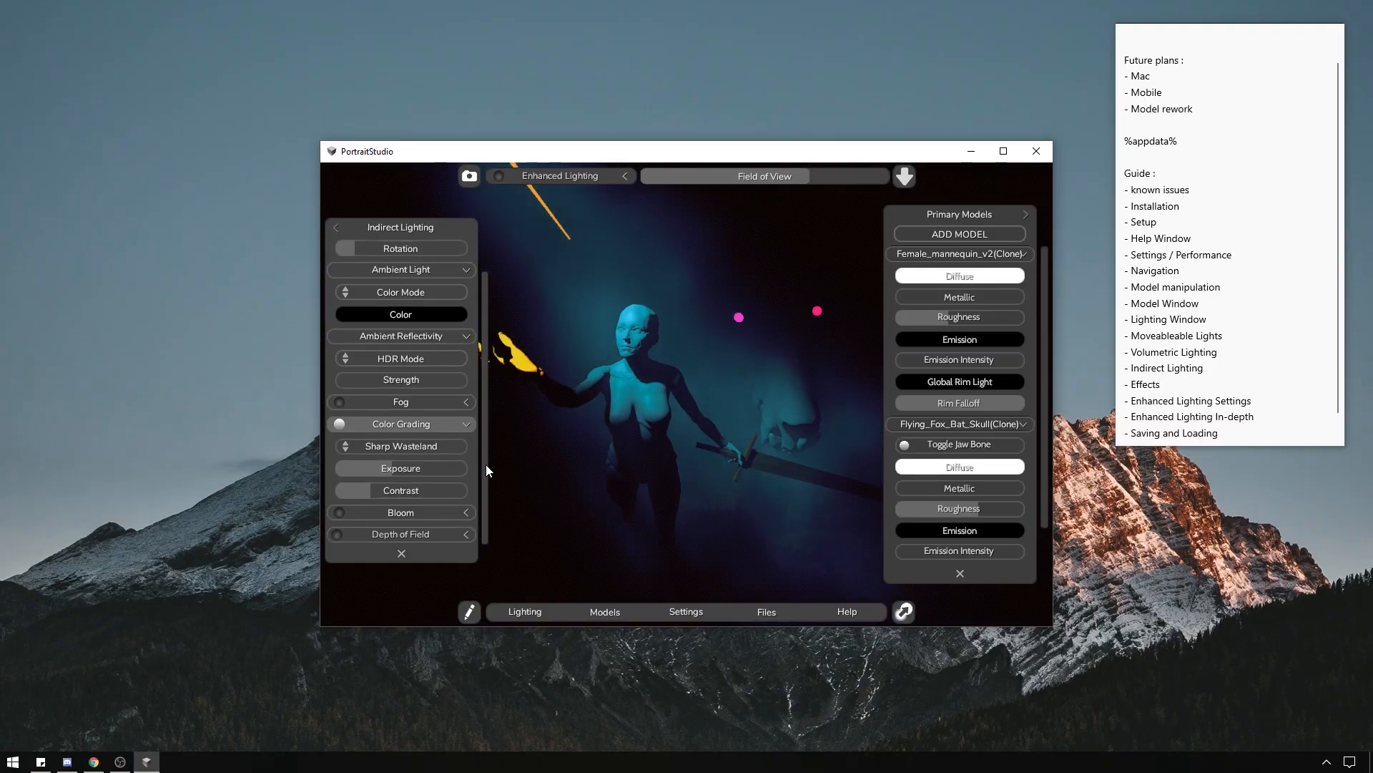
left_click(430, 426)
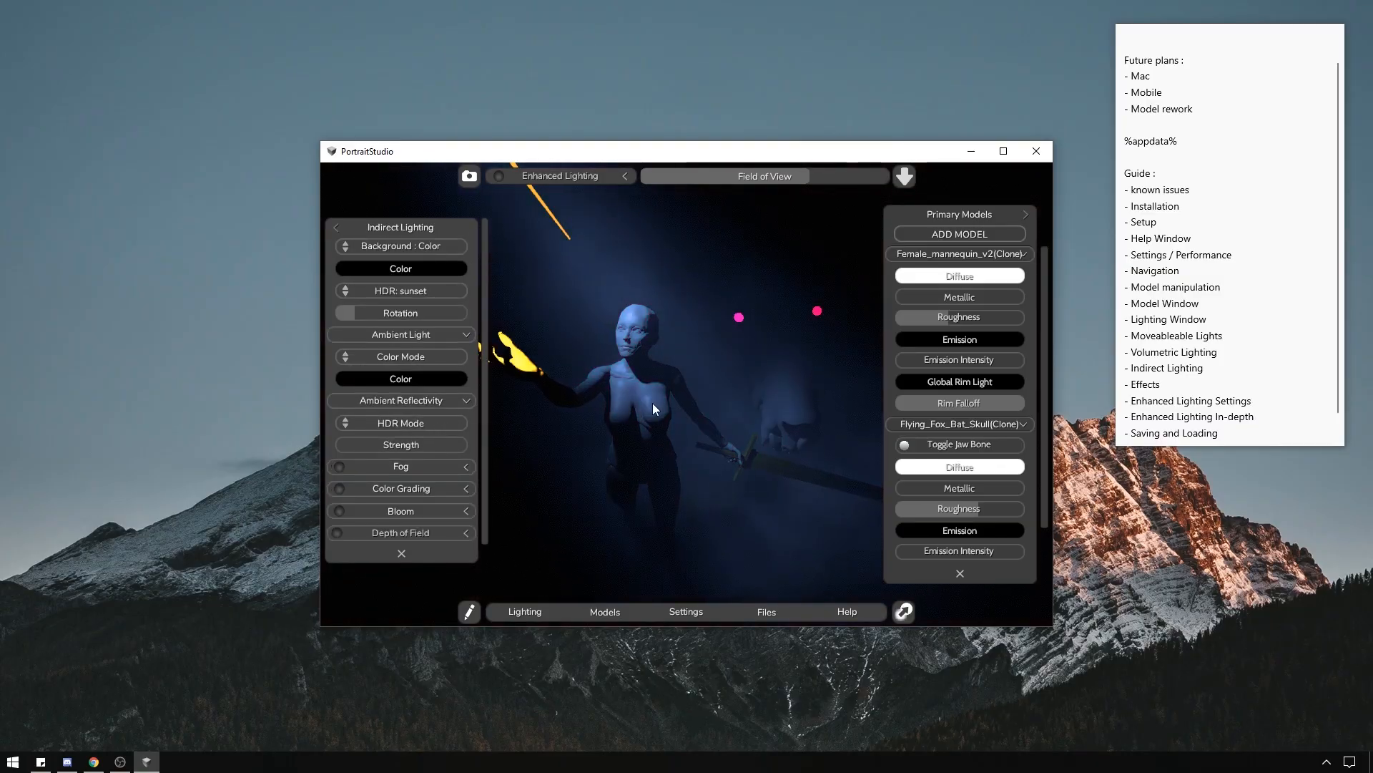
middle_click_drag(658, 401, 771, 444)
scroll(779, 439, "up", 3)
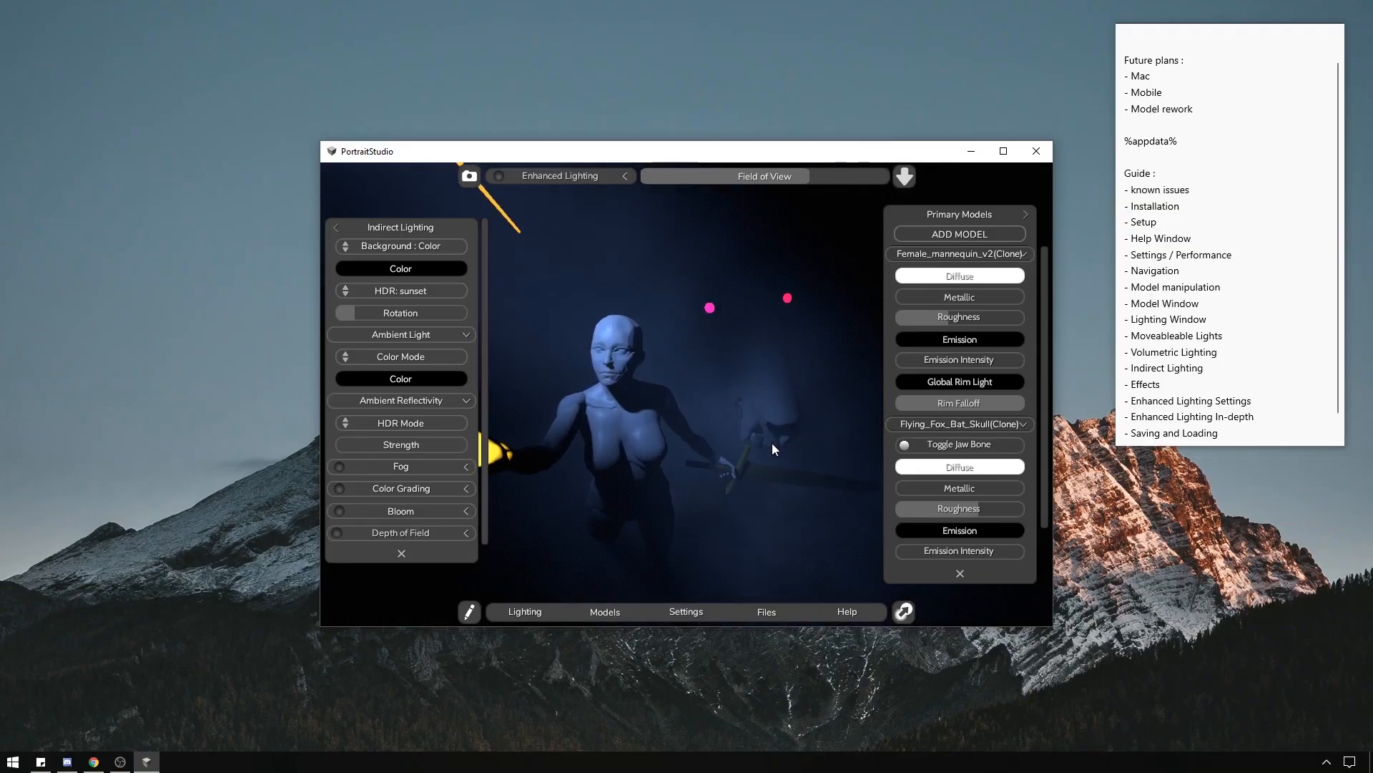
left_click(414, 486)
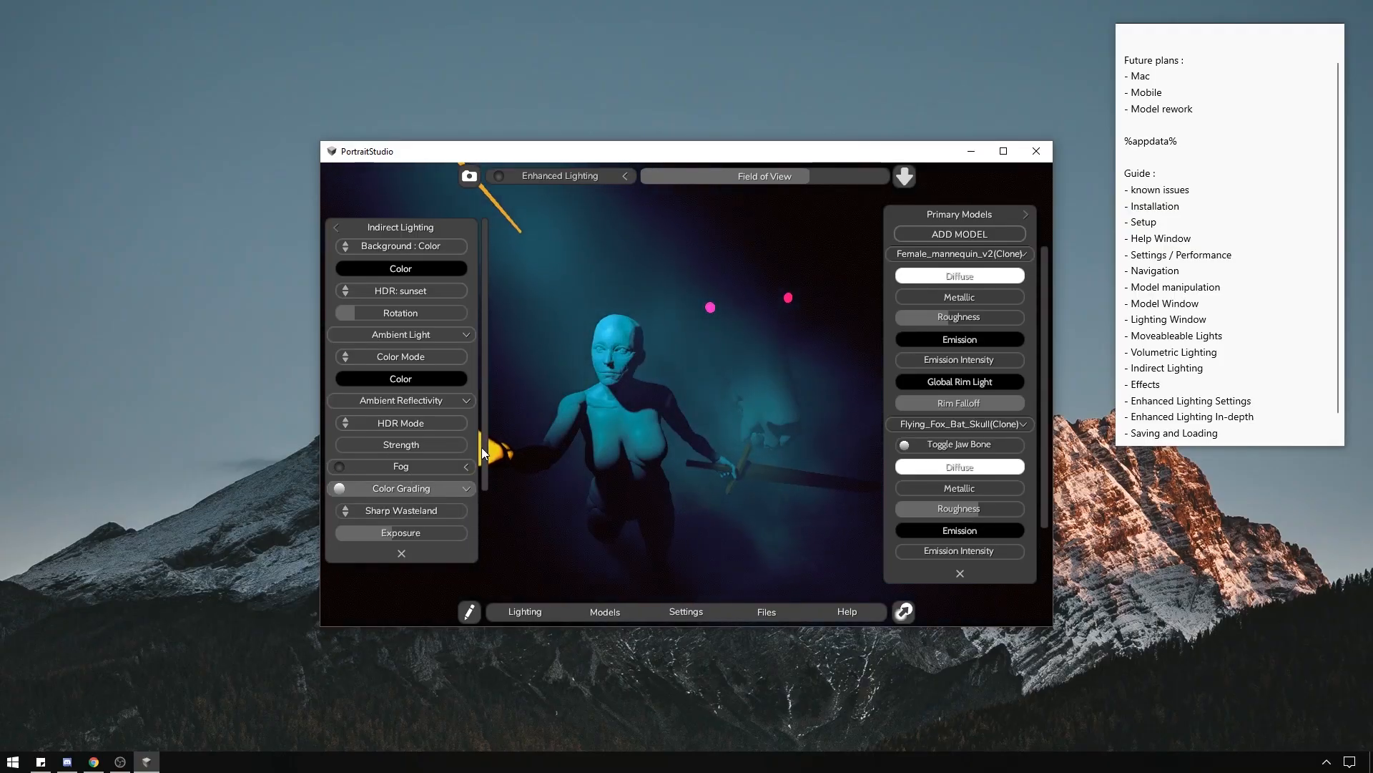
Look over the color grading presets, keep Sharp Wasteland, and lower its exposure and contrast slightly.
left_click_drag(482, 448, 451, 515)
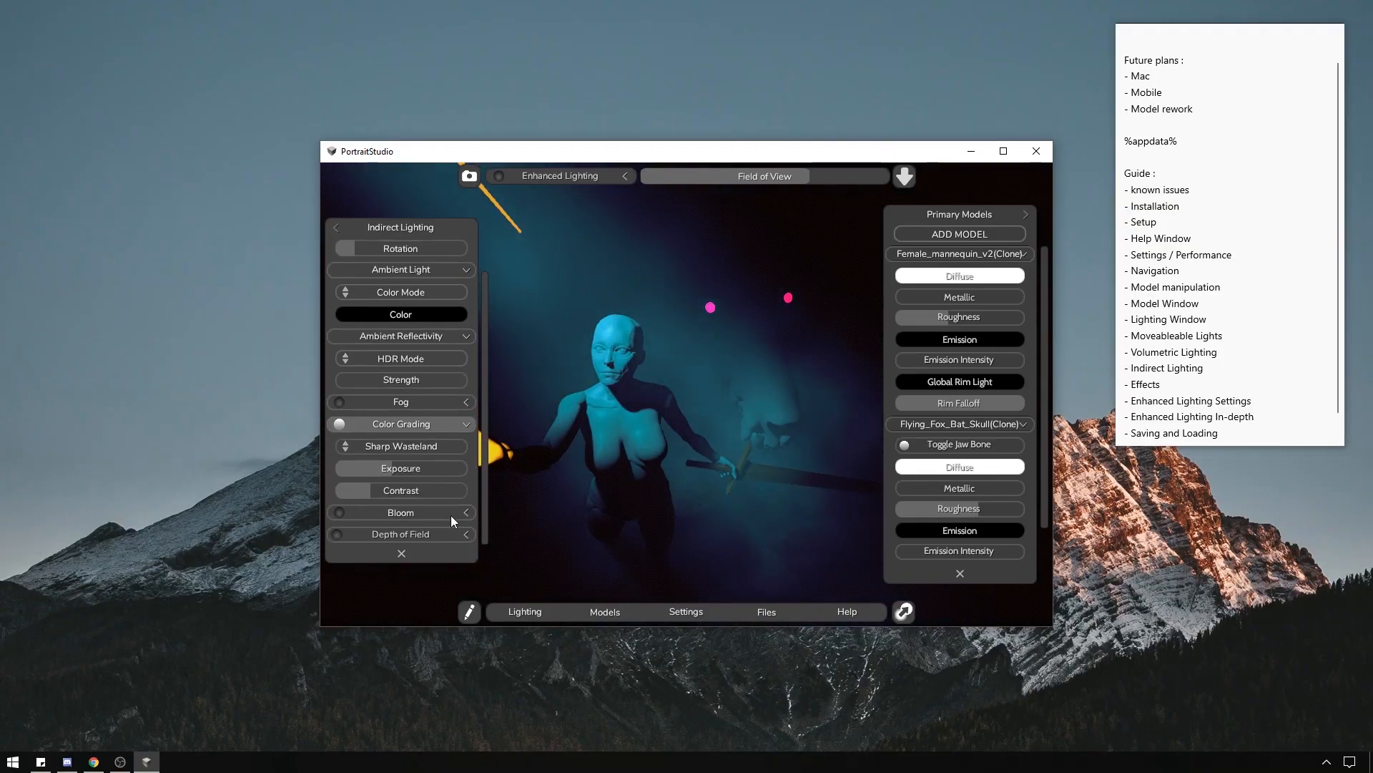
left_click(415, 446)
left_click_drag(457, 454, 481, 430)
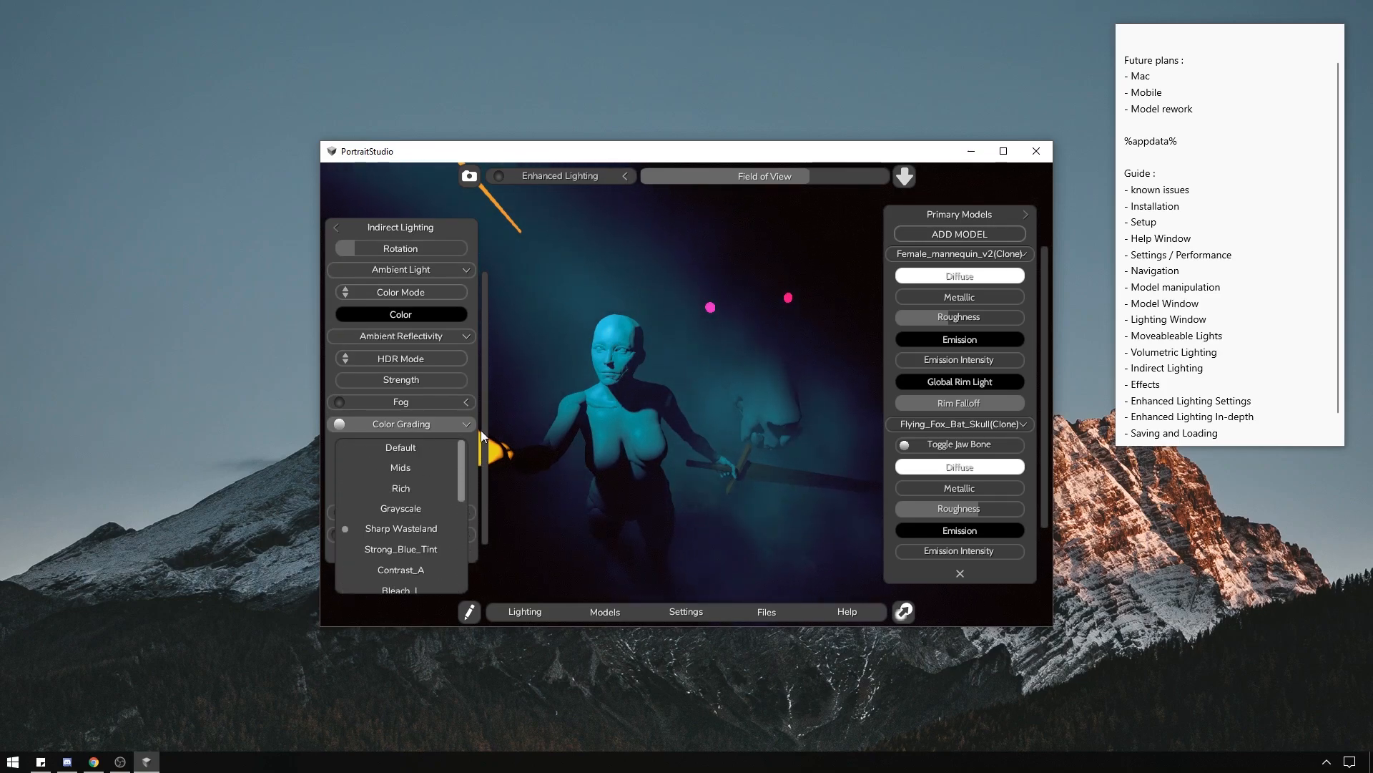
left_click(483, 427)
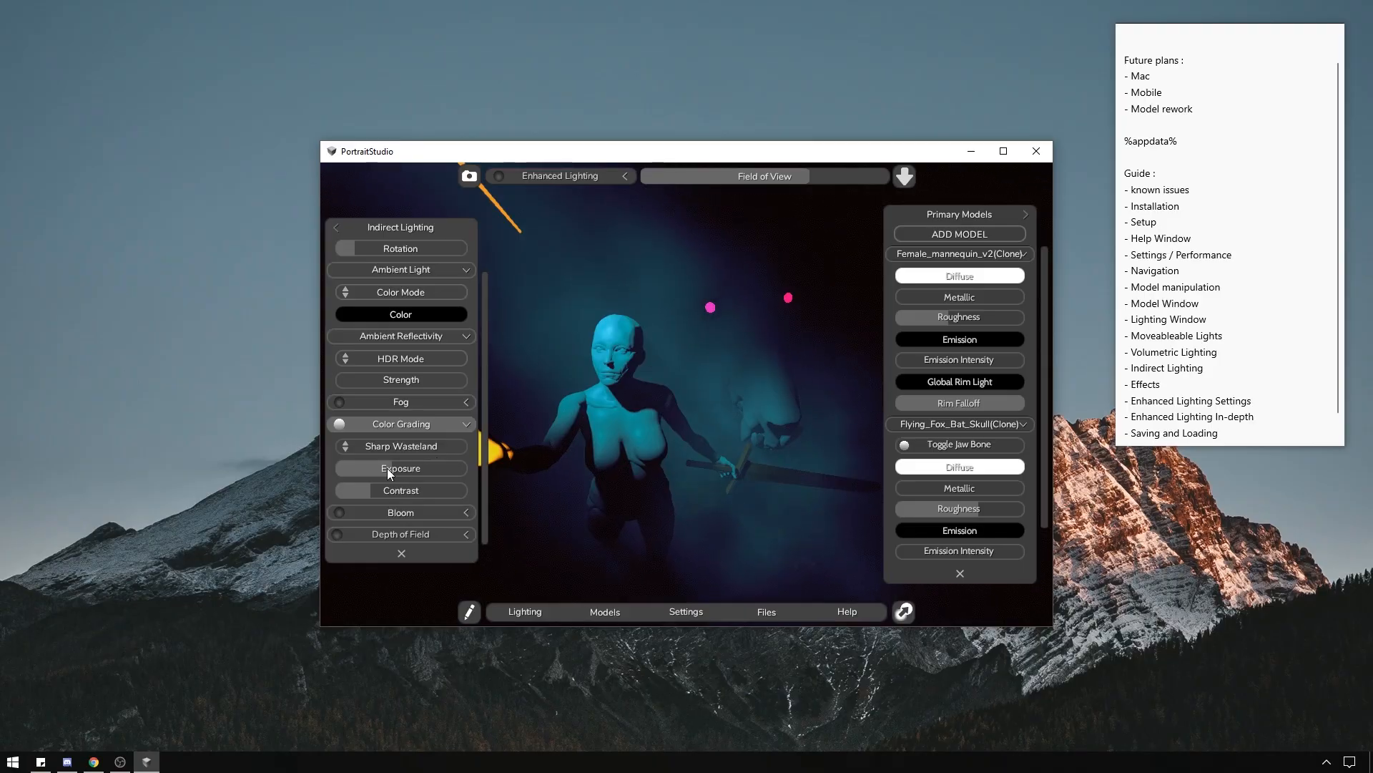
mouse_move(369, 468)
left_mouse_down()
mouse_move(396, 470)
mouse_move(370, 470)
mouse_move(402, 488)
mouse_move(341, 486)
mouse_move(415, 483)
mouse_move(319, 491)
mouse_move(356, 489)
left_mouse_up()
middle_click_drag(625, 409, 614, 406)
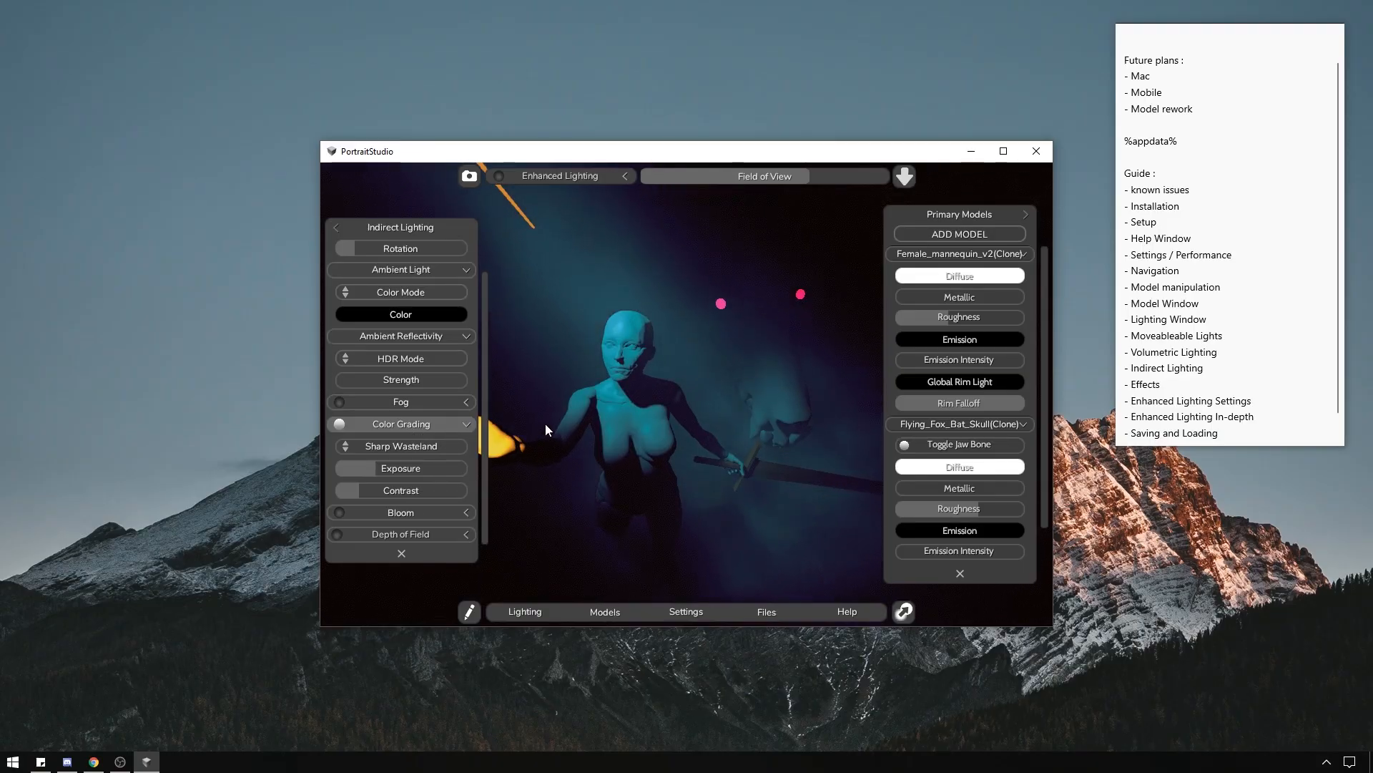
Turn on bloom and check the glow on the flame in the mannequin's hand and on the skull's eyes.
middle_click_drag(545, 429, 528, 419)
left_click(408, 515)
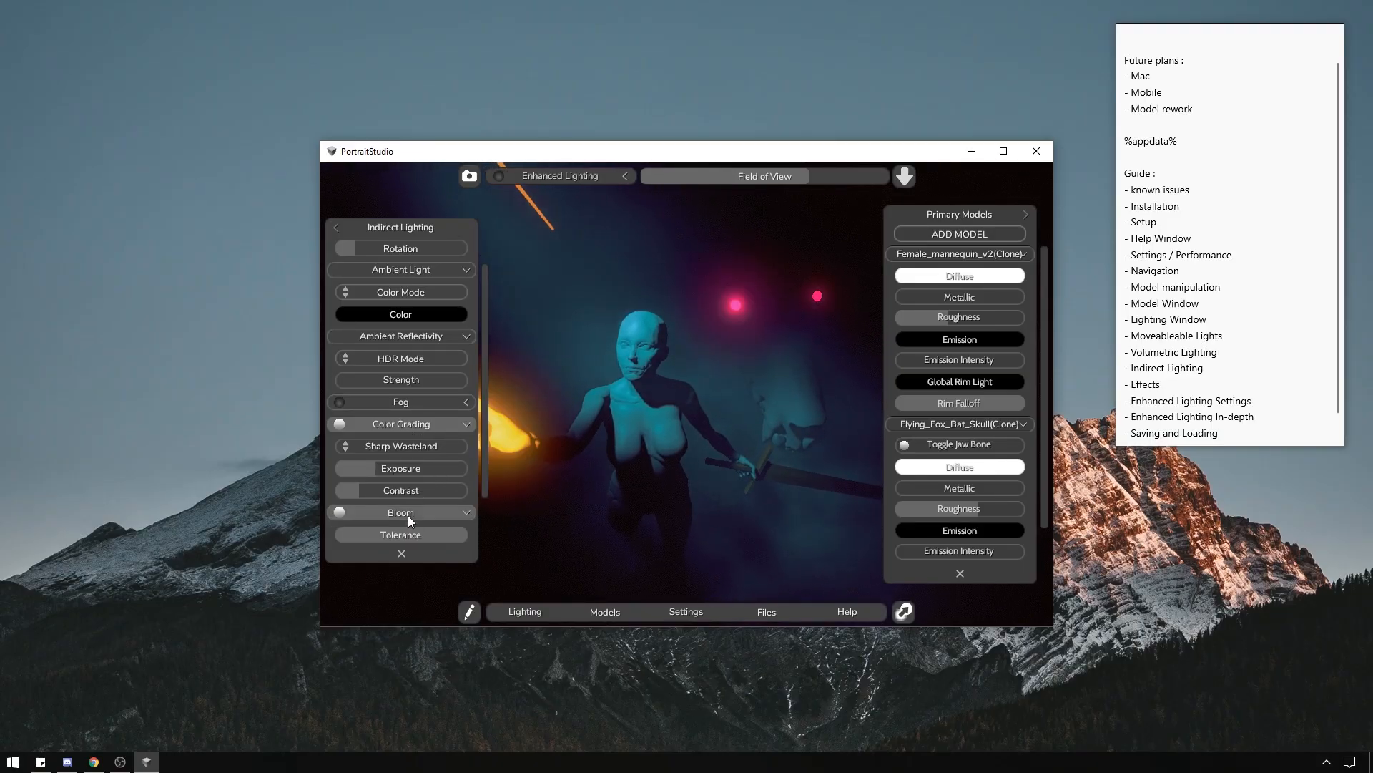
middle_click_drag(646, 410, 639, 376)
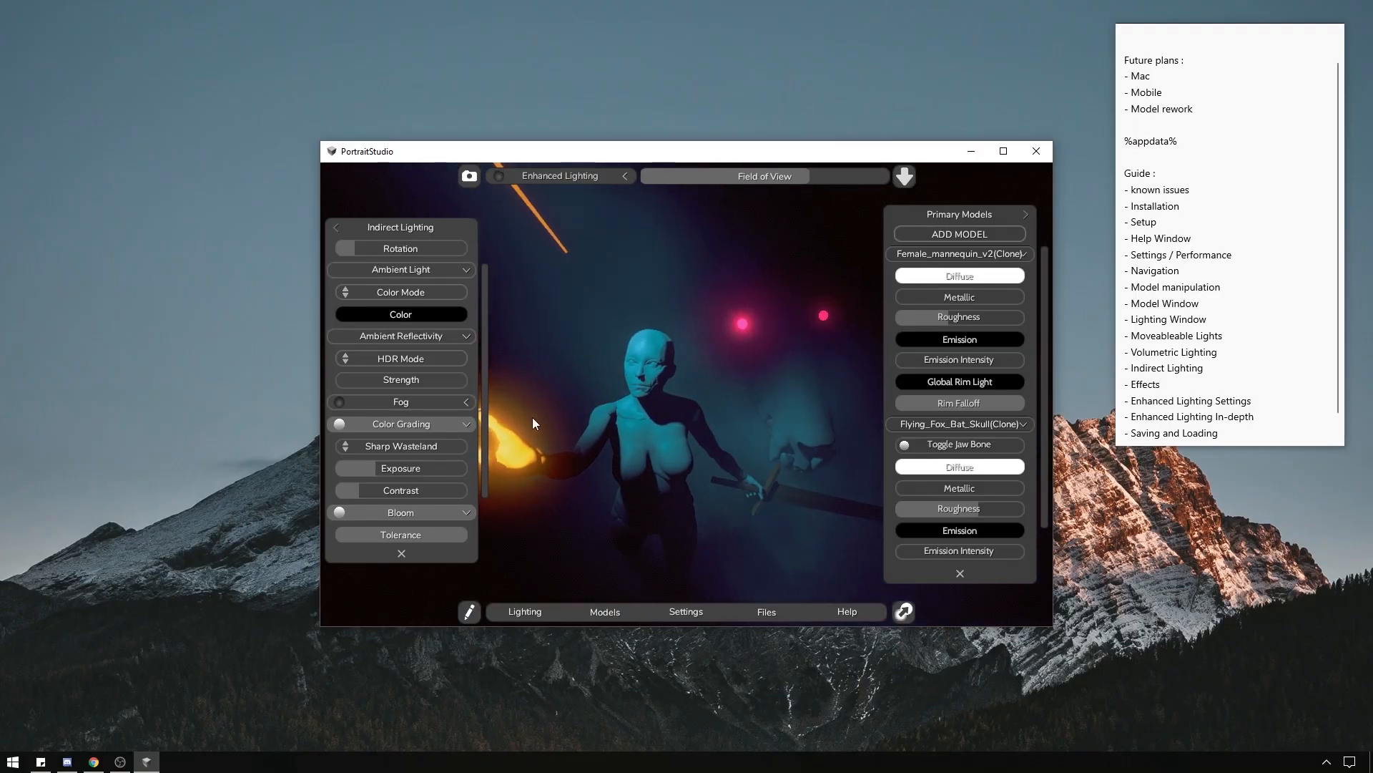
middle_click_drag(532, 418, 780, 438)
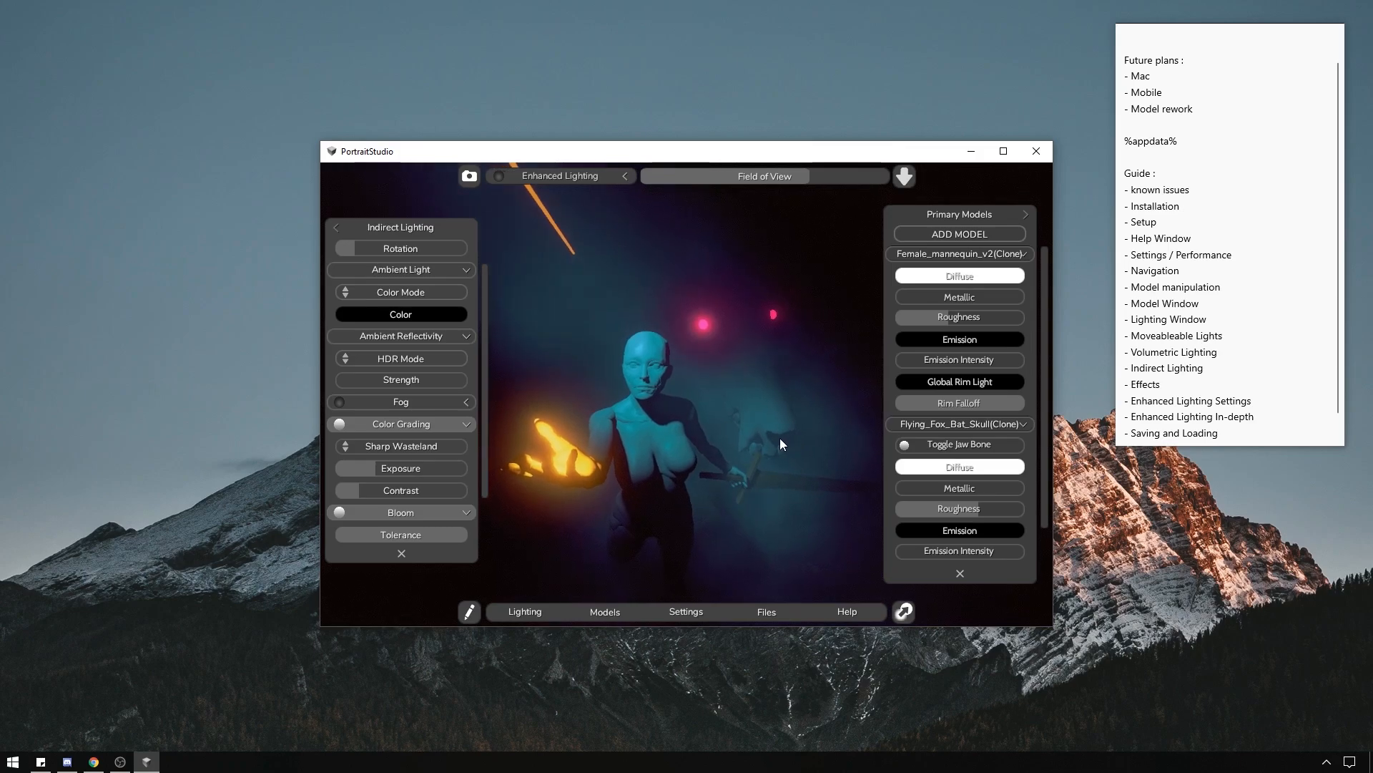
Set the bloom tolerance to about 80%, its size to about 60% and its strength to about 10%.
left_click_drag(485, 493, 480, 540)
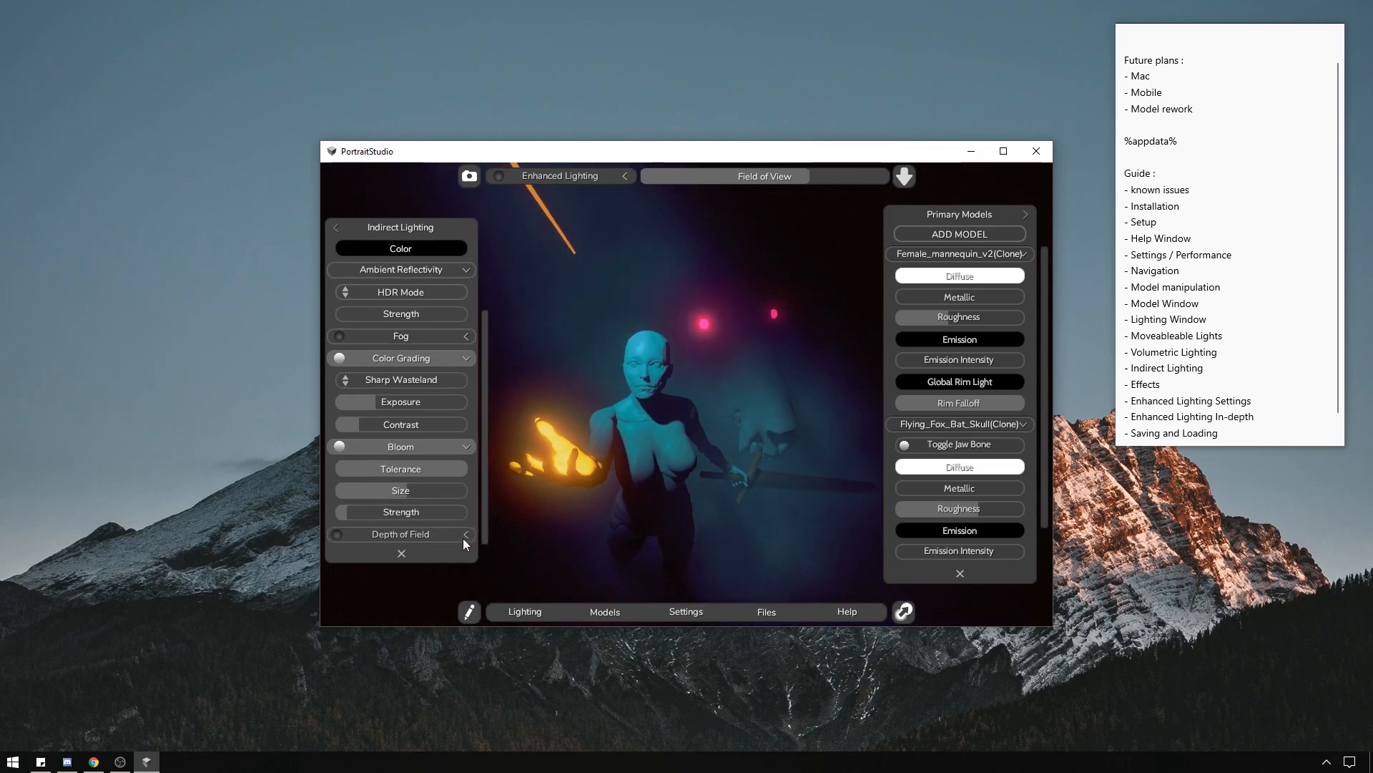
mouse_move(457, 470)
left_mouse_down()
mouse_move(405, 469)
mouse_move(438, 466)
left_mouse_up()
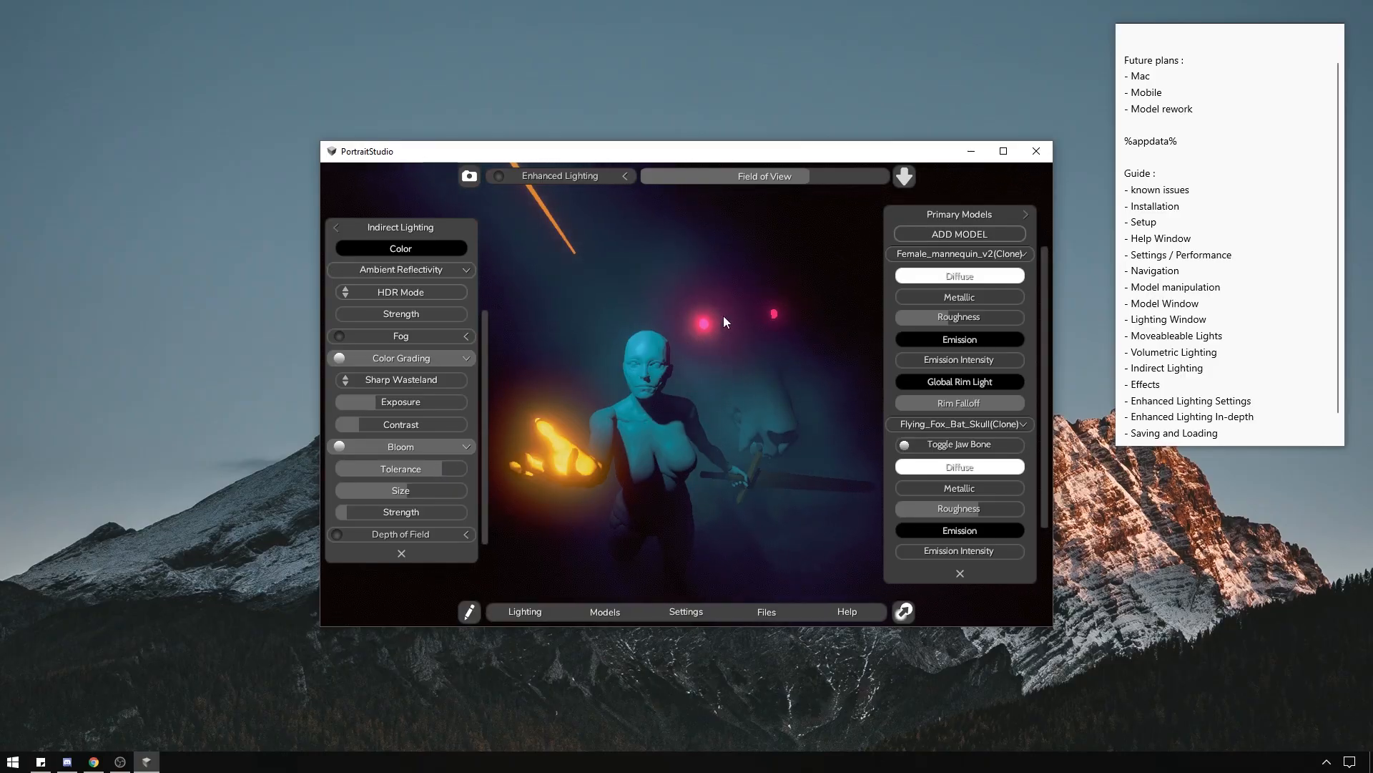
left_click_drag(406, 490, 350, 521)
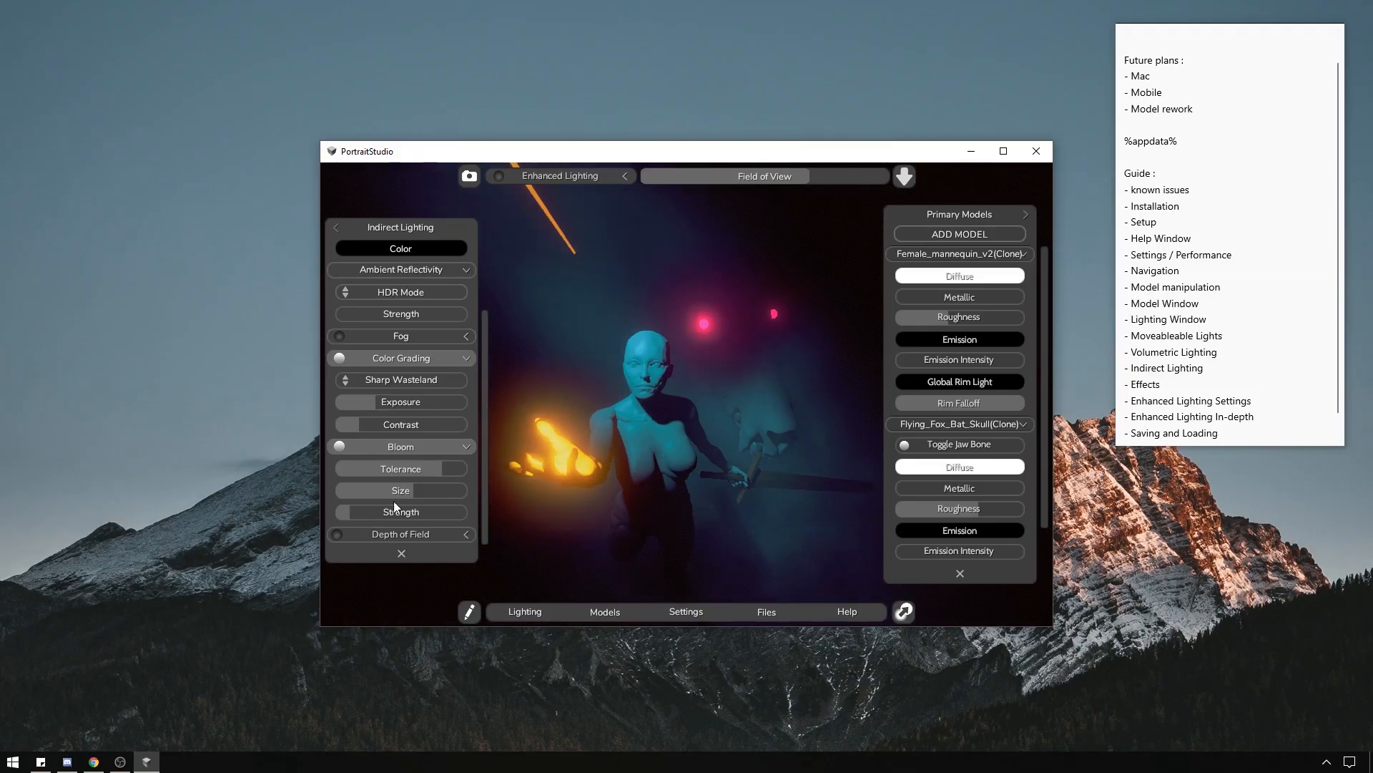
mouse_move(415, 491)
left_mouse_down()
mouse_move(429, 492)
mouse_move(413, 495)
left_mouse_up()
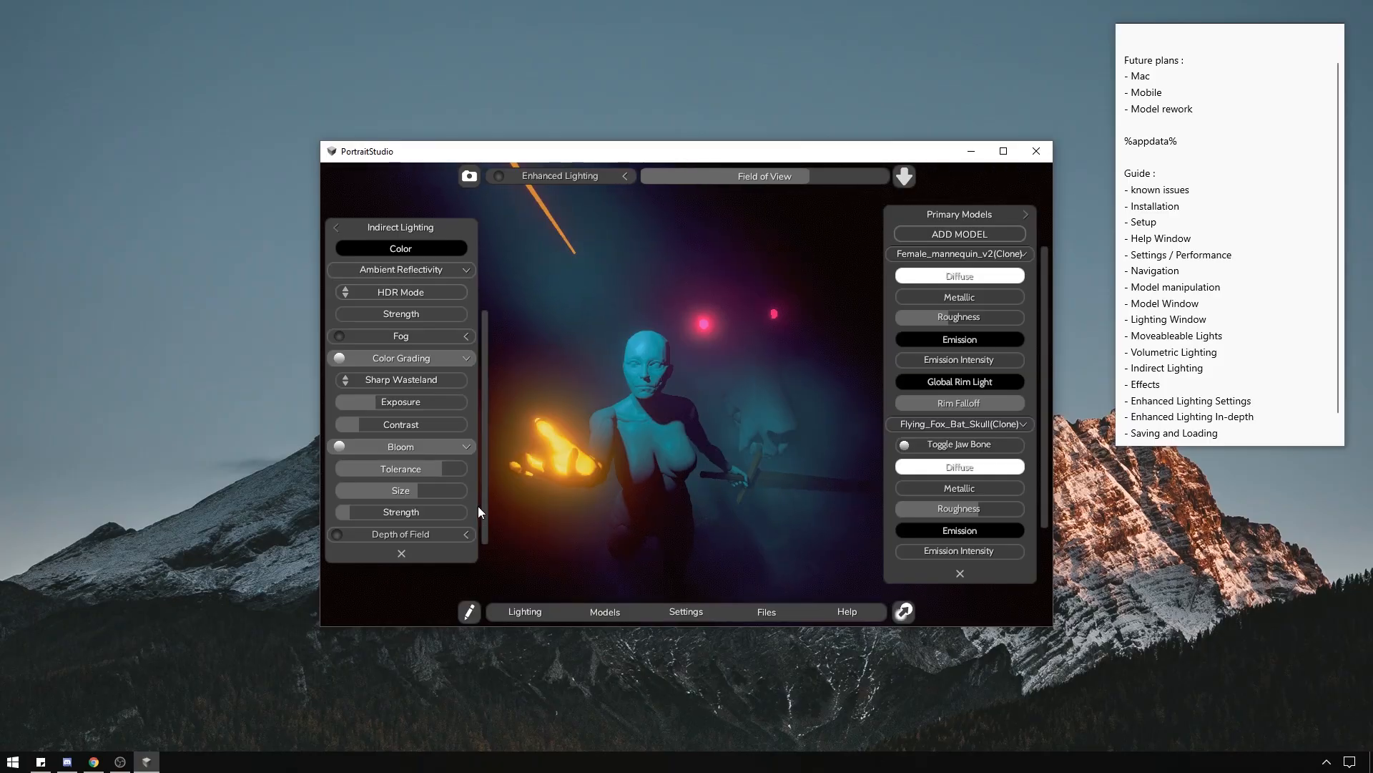
Turn on depth of field and use the marker to focus on the mannequin's face.
left_click(415, 534)
left_click_drag(487, 461, 483, 535)
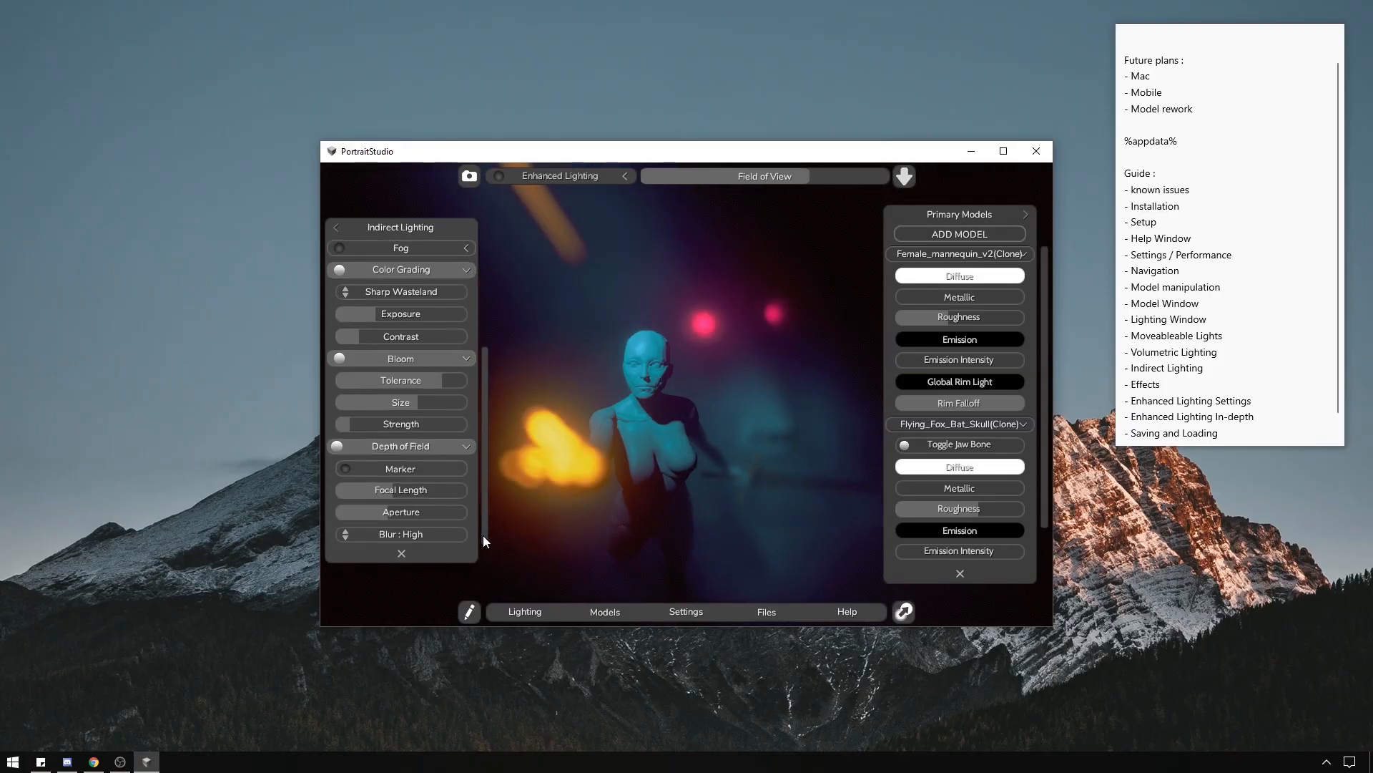
left_click(408, 469)
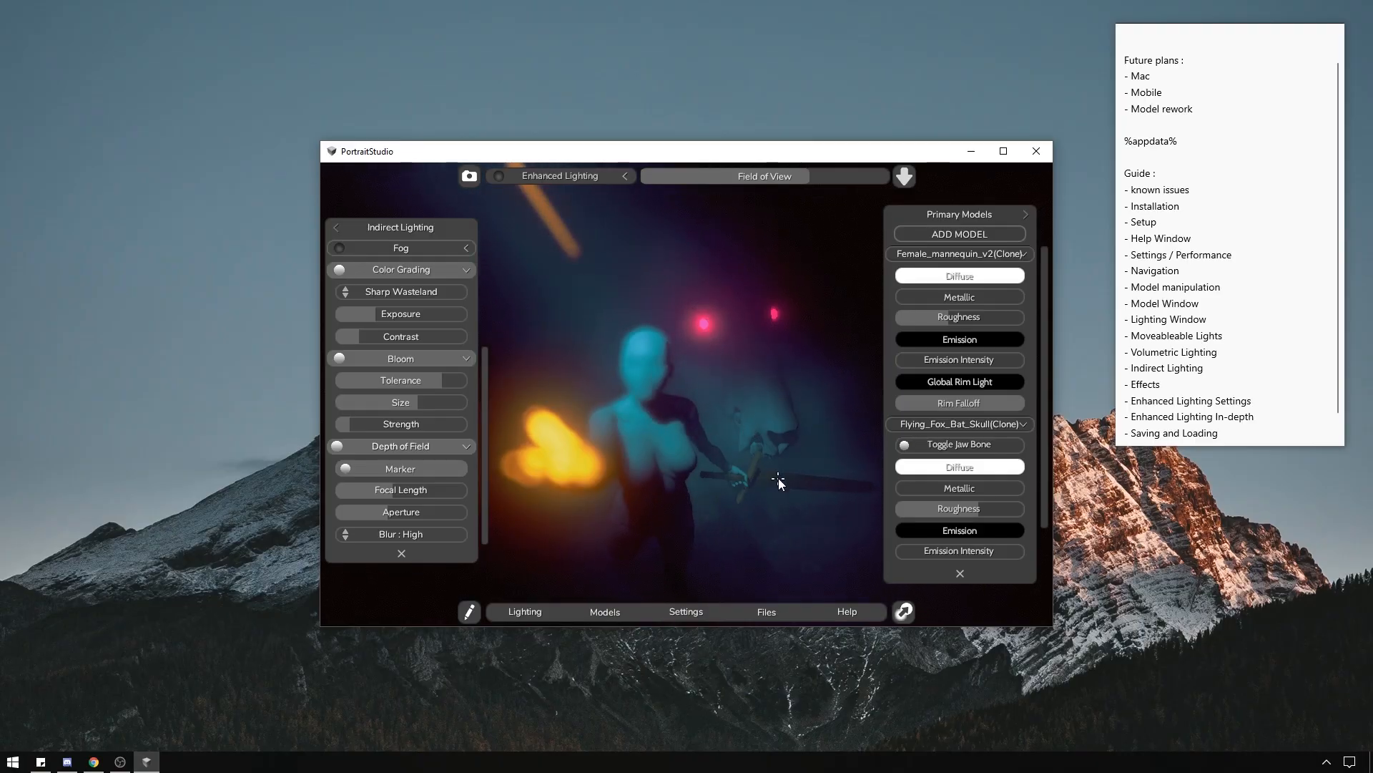
left_click(655, 381)
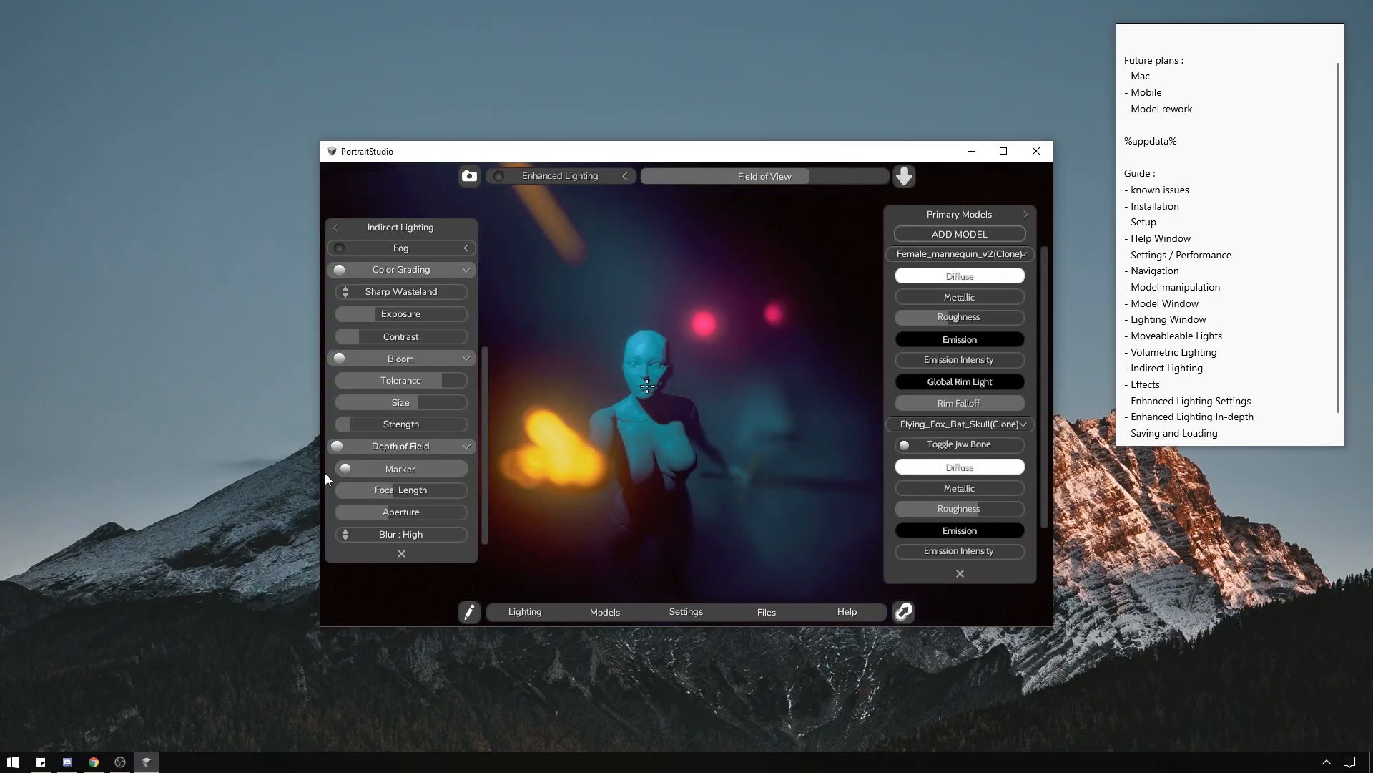
left_click(428, 469)
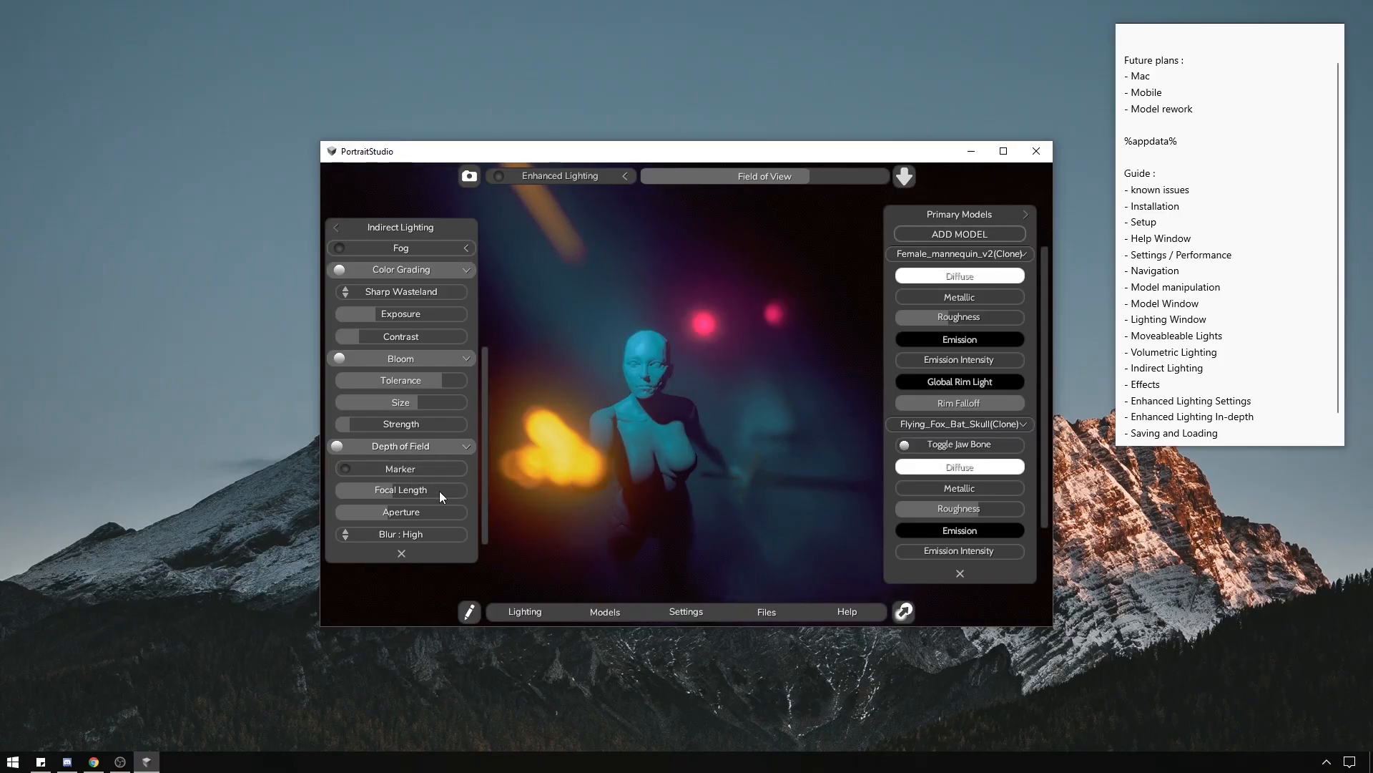
Set the depth of field's focal length to maximum and its aperture to about 90%.
left_click_drag(405, 492, 501, 489)
left_click_drag(379, 512, 458, 514)
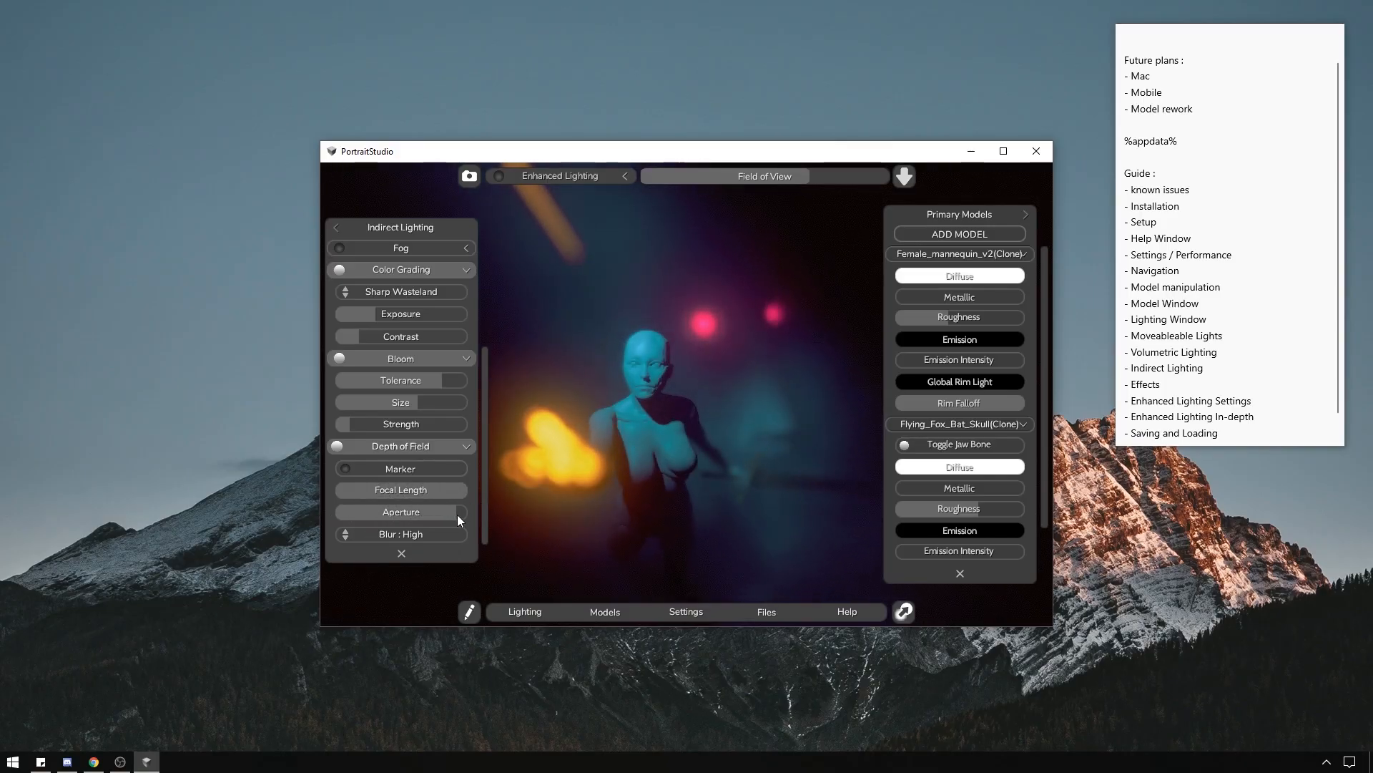
Compare the Low and High depth of field blur and leave the blur on Low.
left_click(418, 534)
left_click(419, 534)
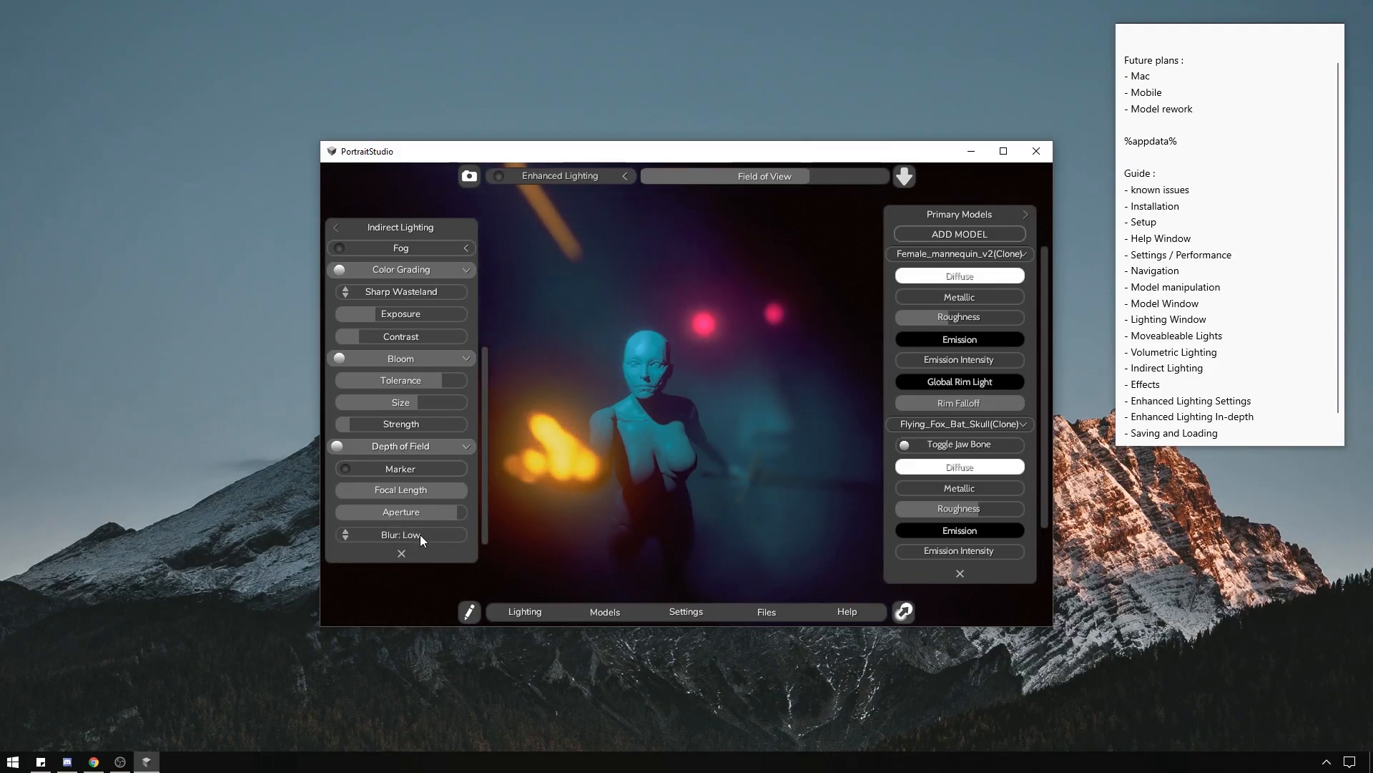
left_click(423, 533)
left_click(420, 556)
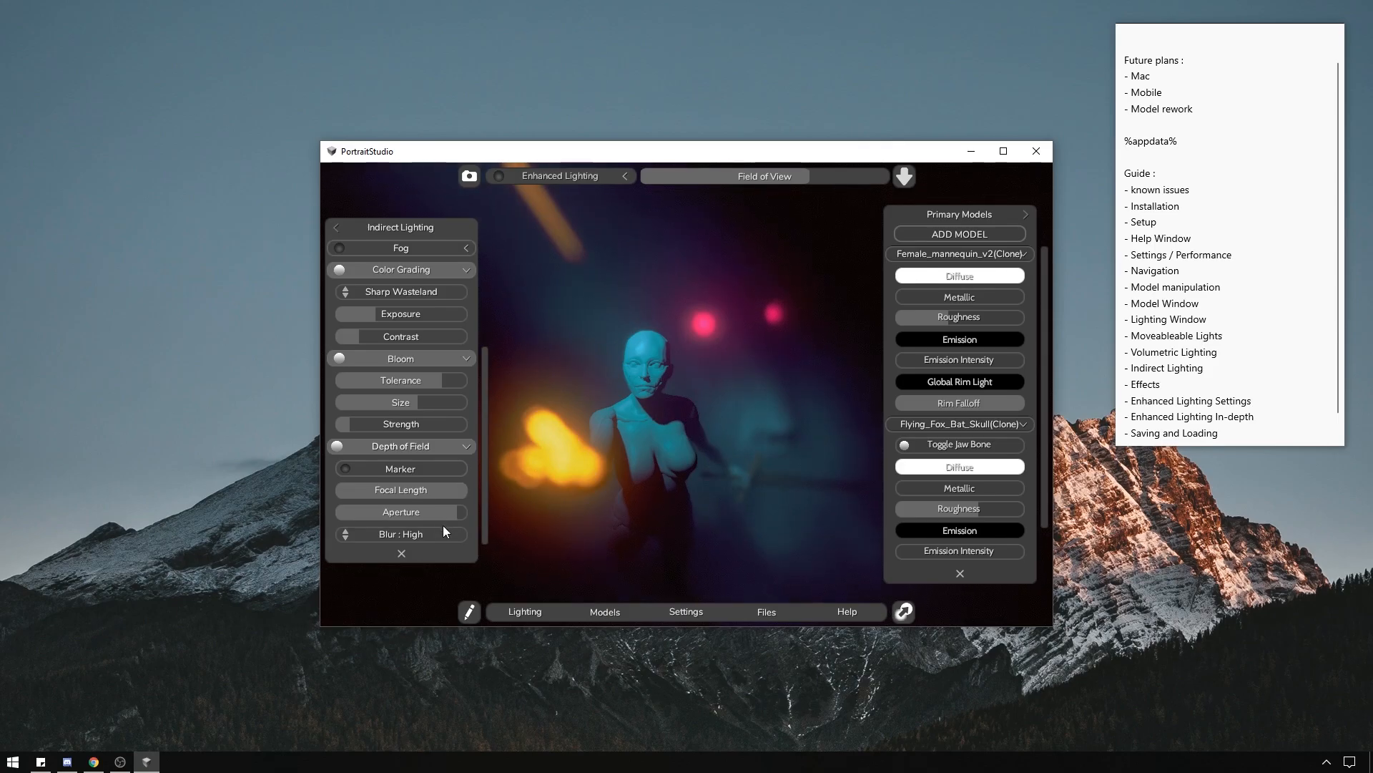
left_click(428, 535)
left_click(427, 536)
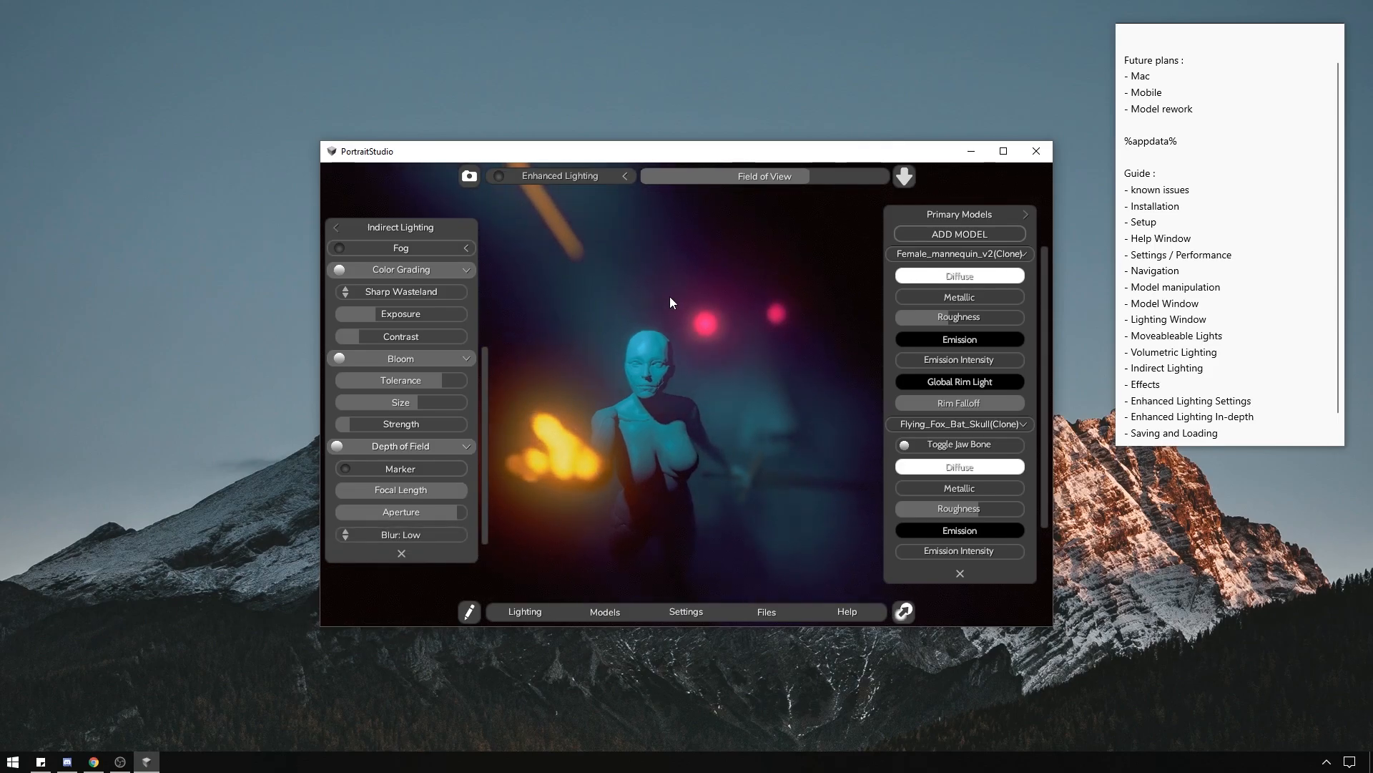
left_click_drag(483, 428, 488, 292)
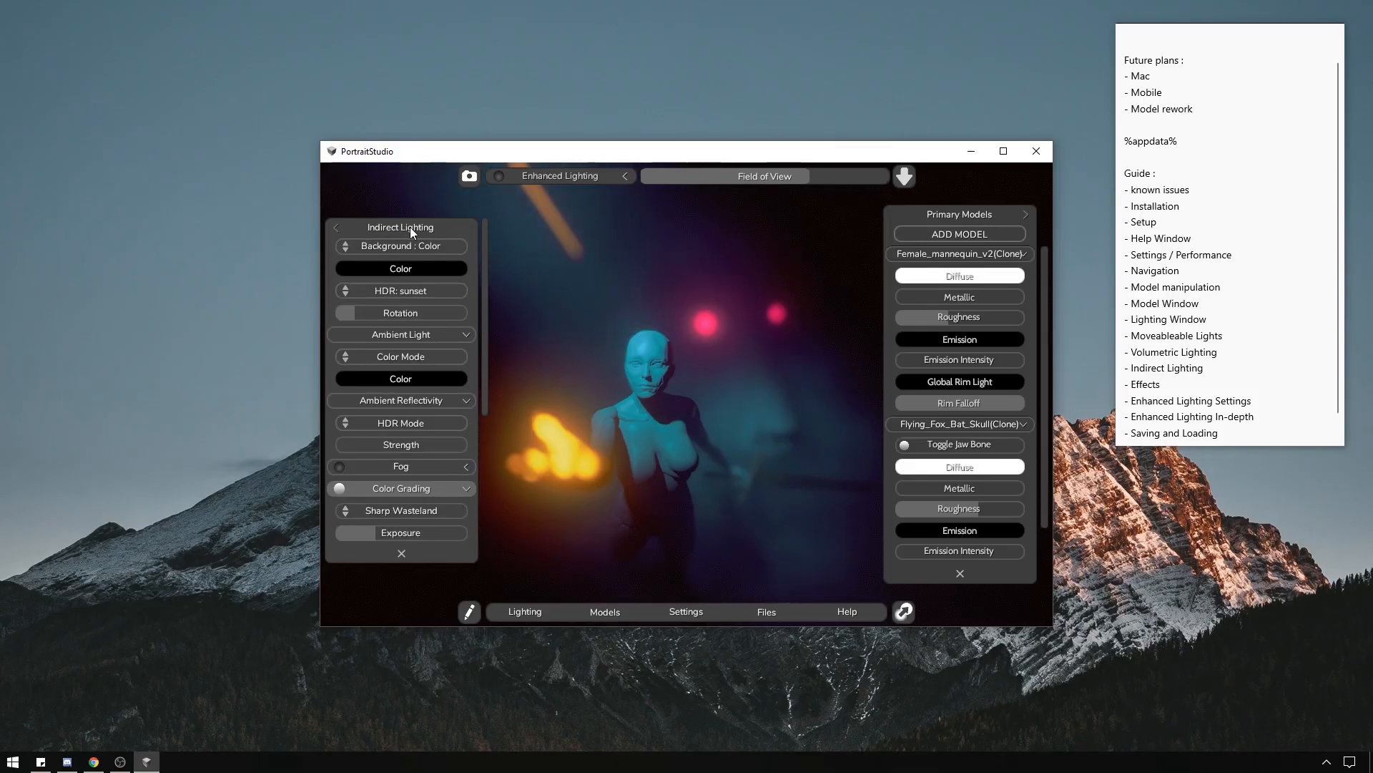
left_click(336, 227)
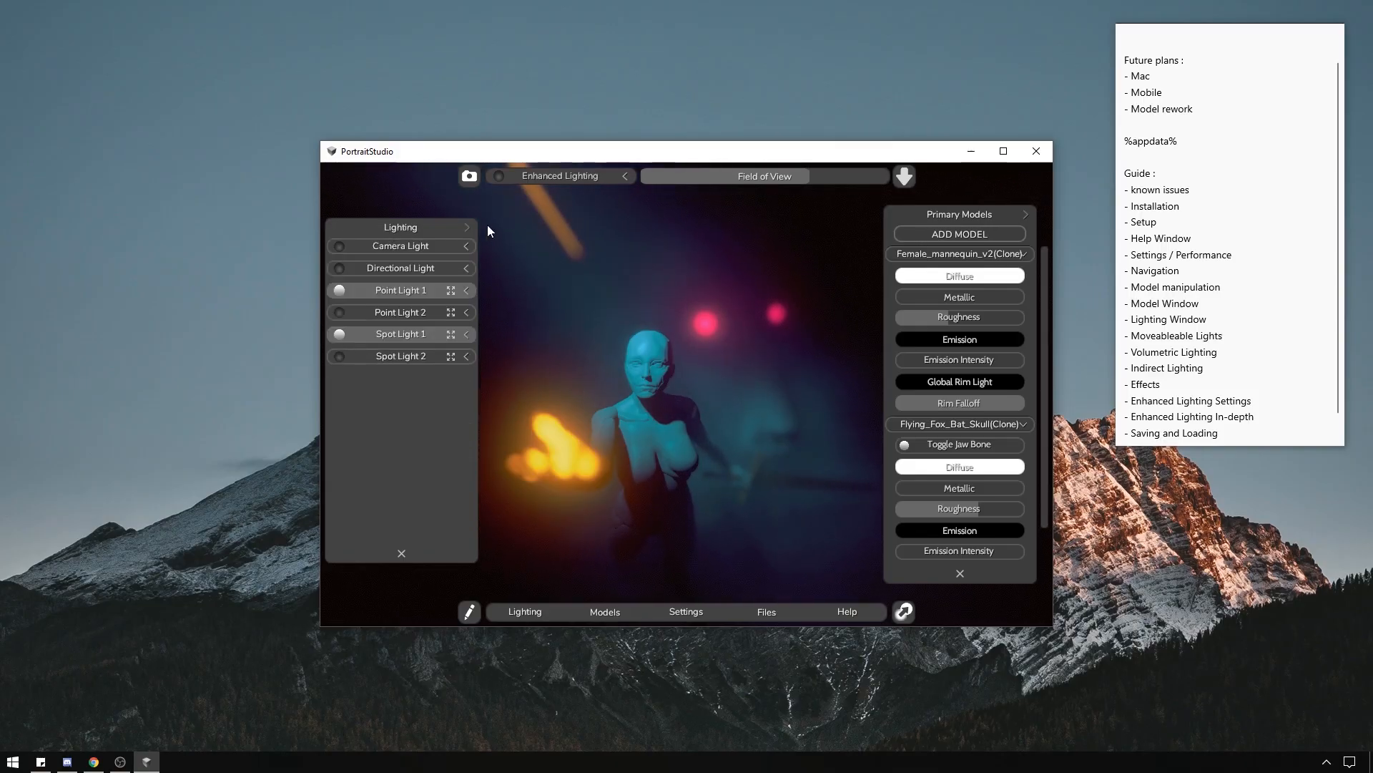
left_click(467, 228)
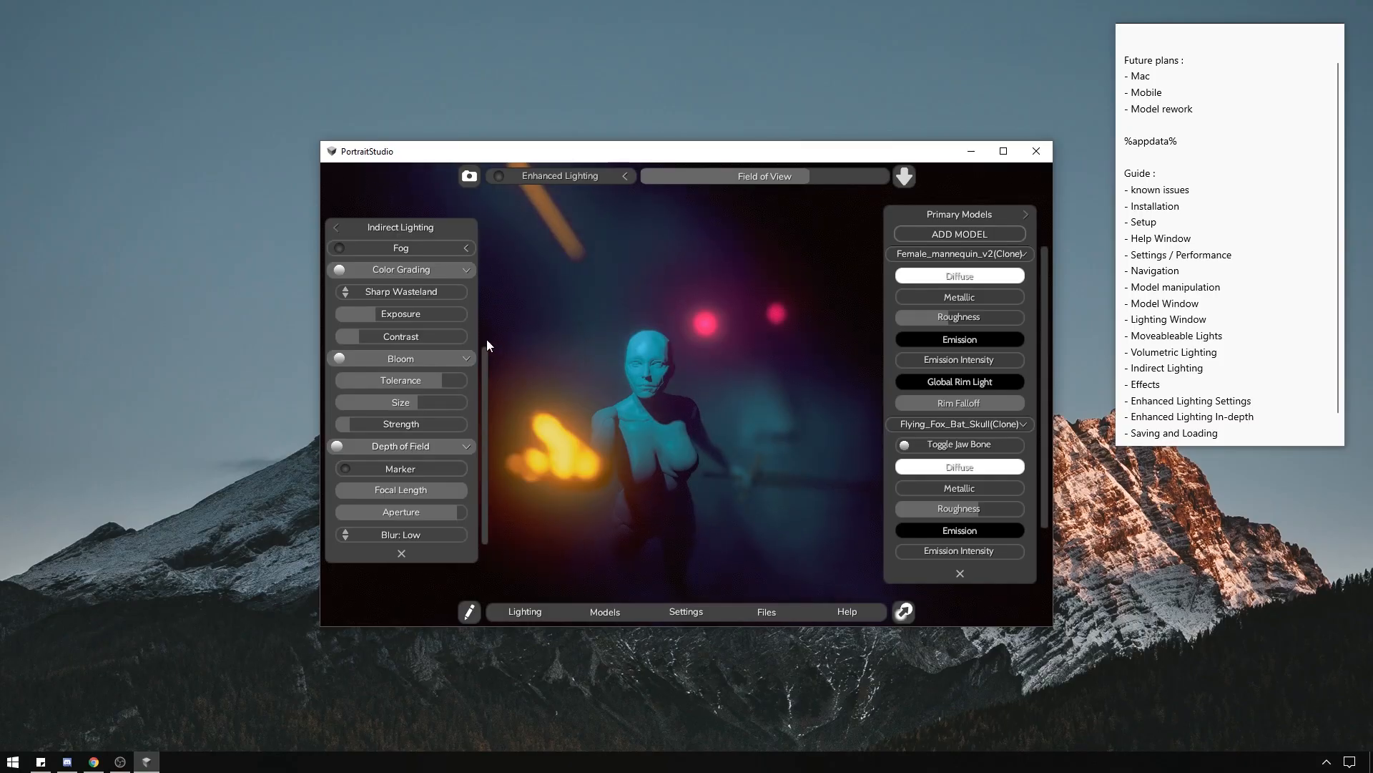
scroll(486, 339, "up", 5)
left_click(336, 228)
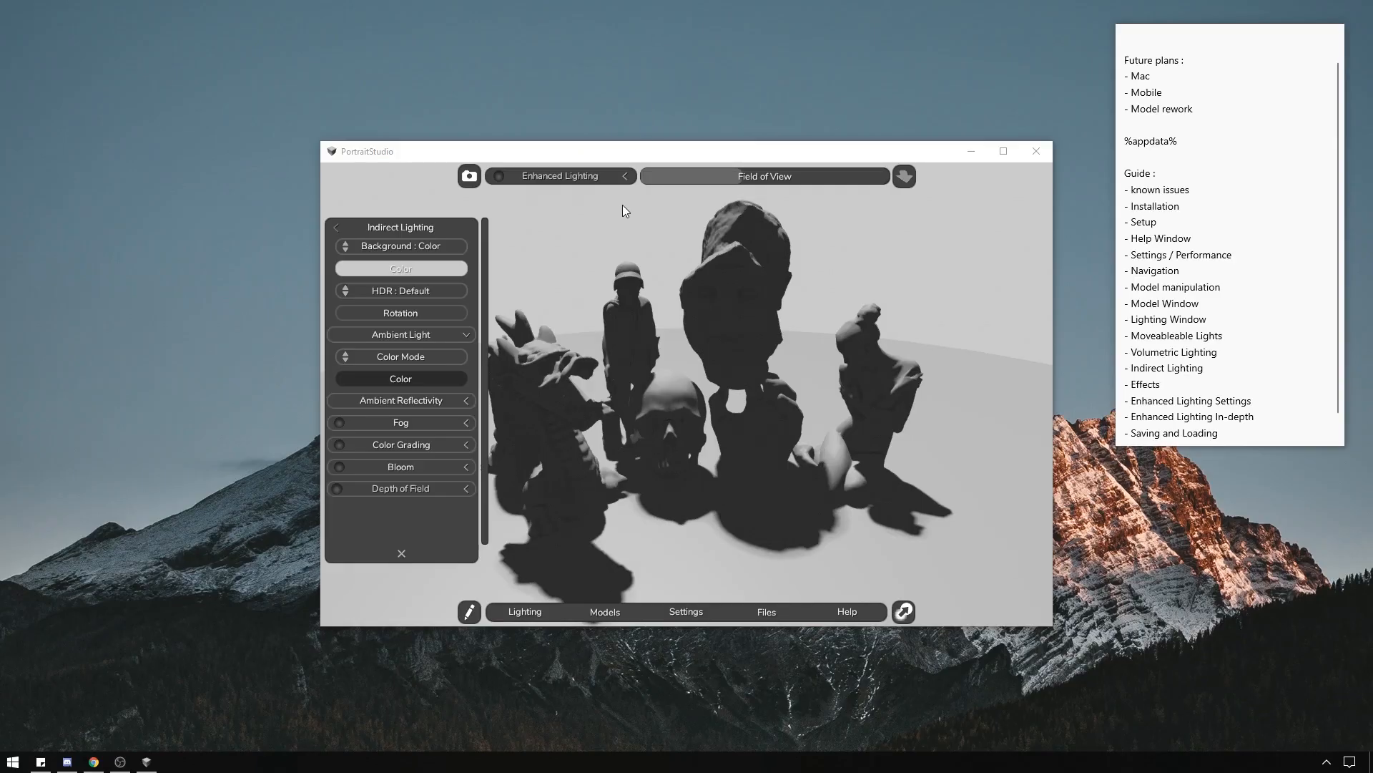
Examine the Enhanced Lighting options for resolution, trace steps and bounce steps.
left_click(625, 178)
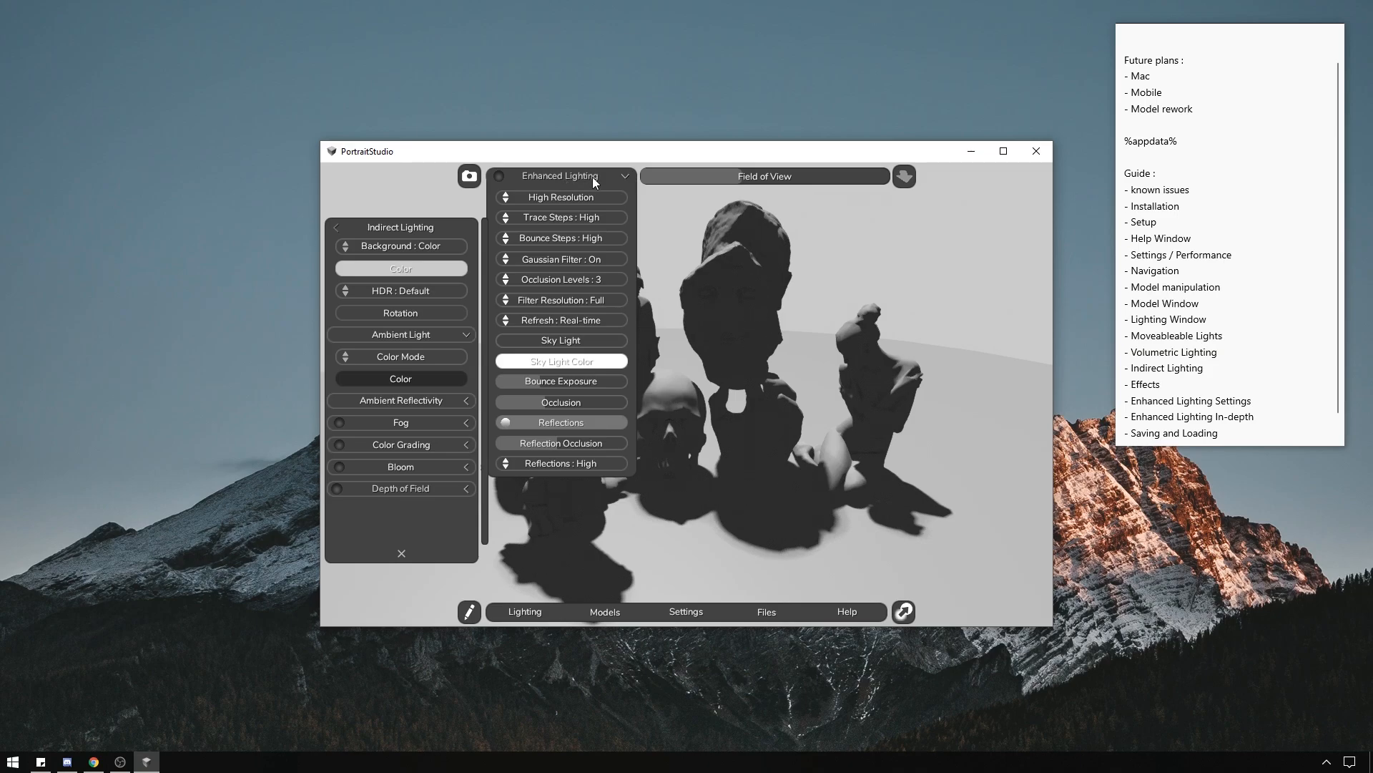
left_click(566, 199)
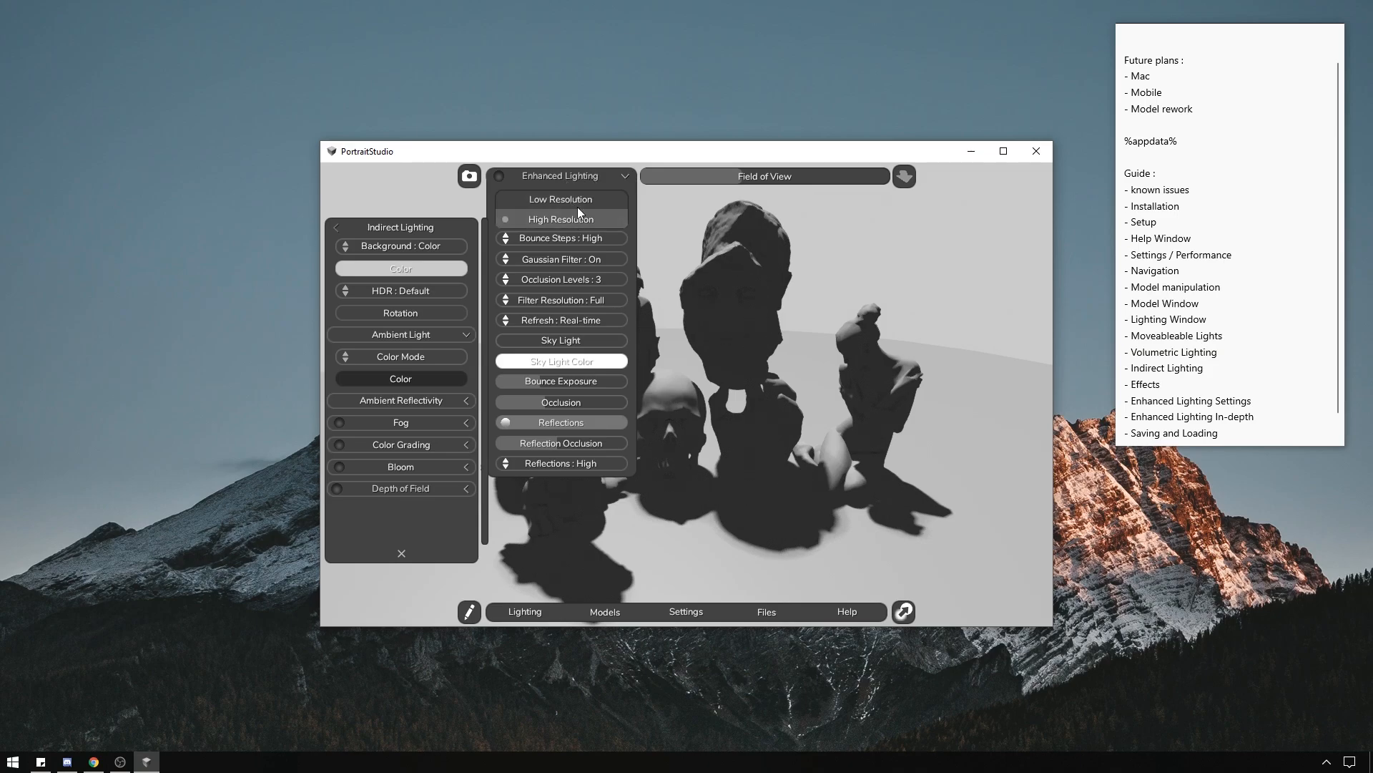
left_click(647, 152)
left_click(661, 218)
left_click(608, 219)
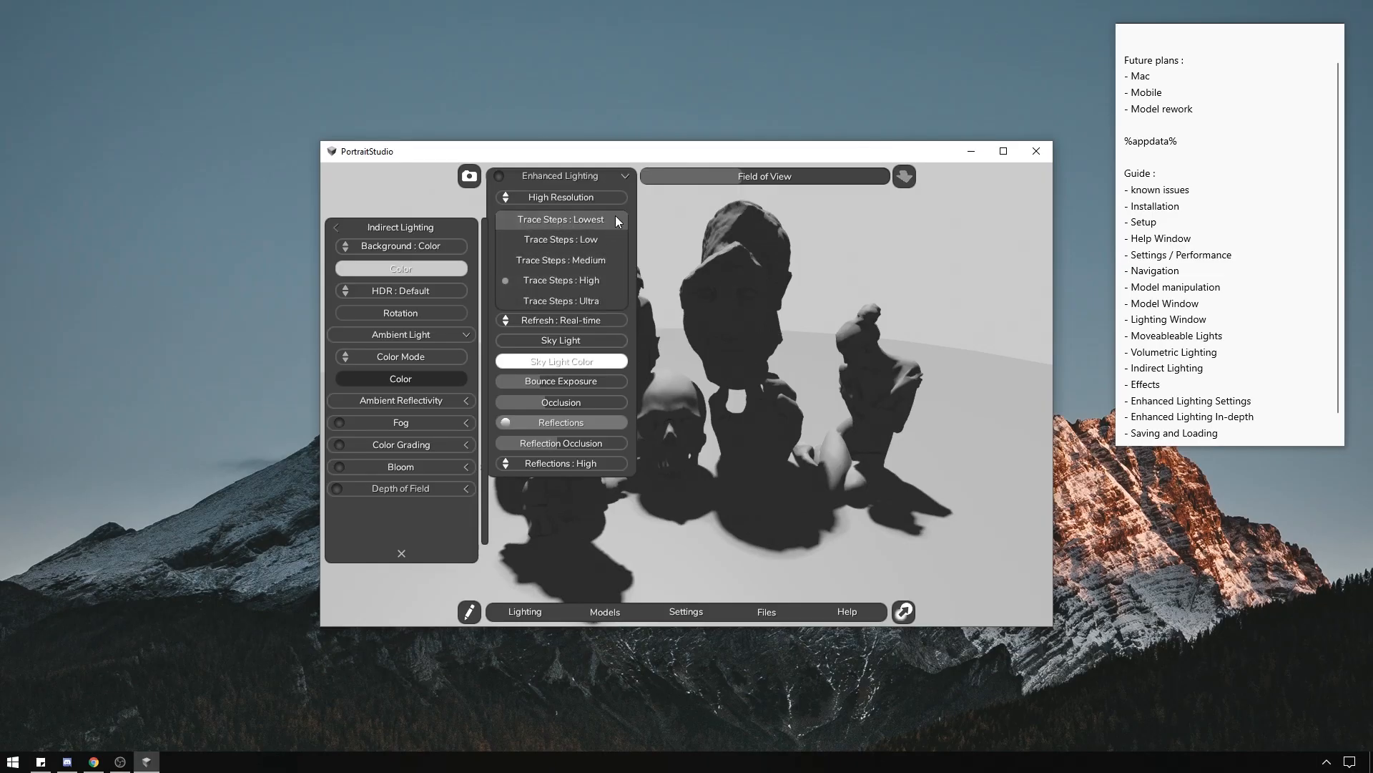
left_click(647, 216)
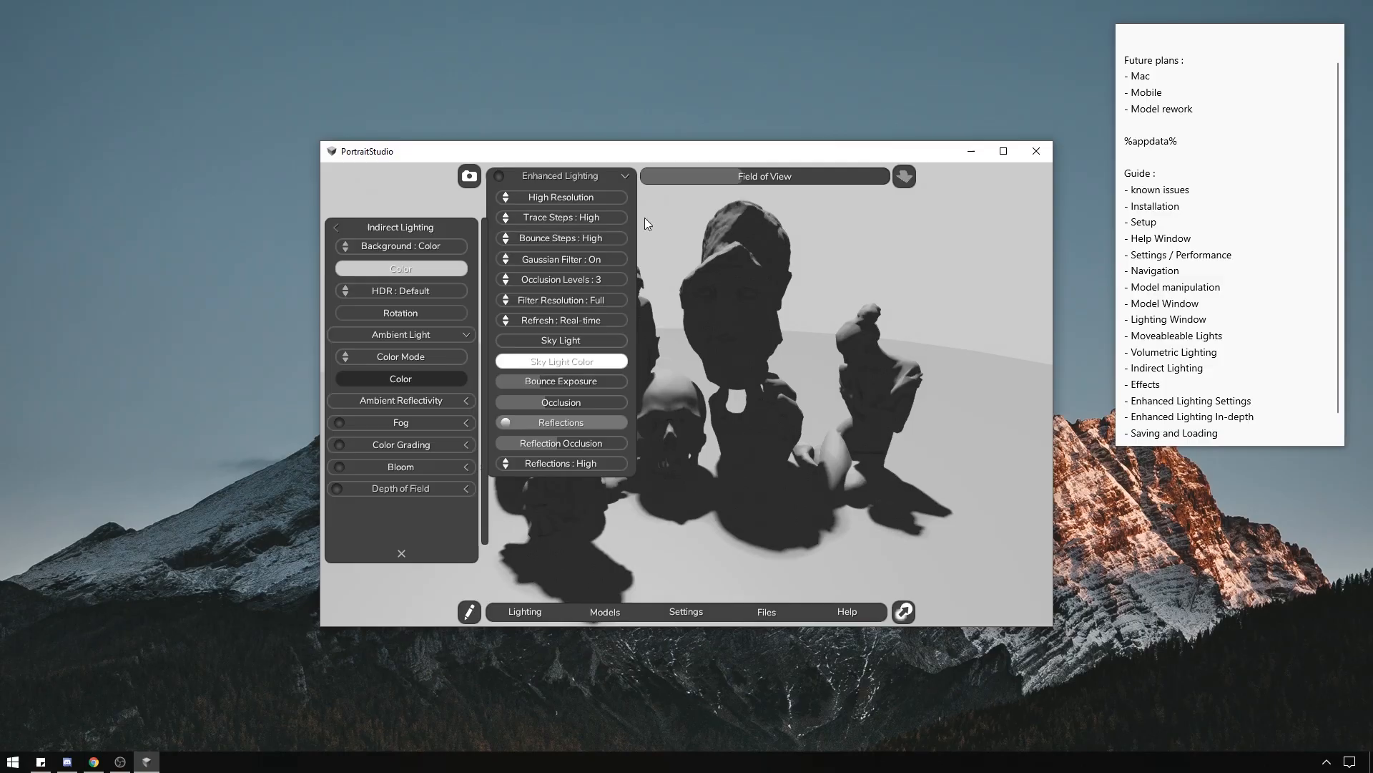
left_click(585, 239)
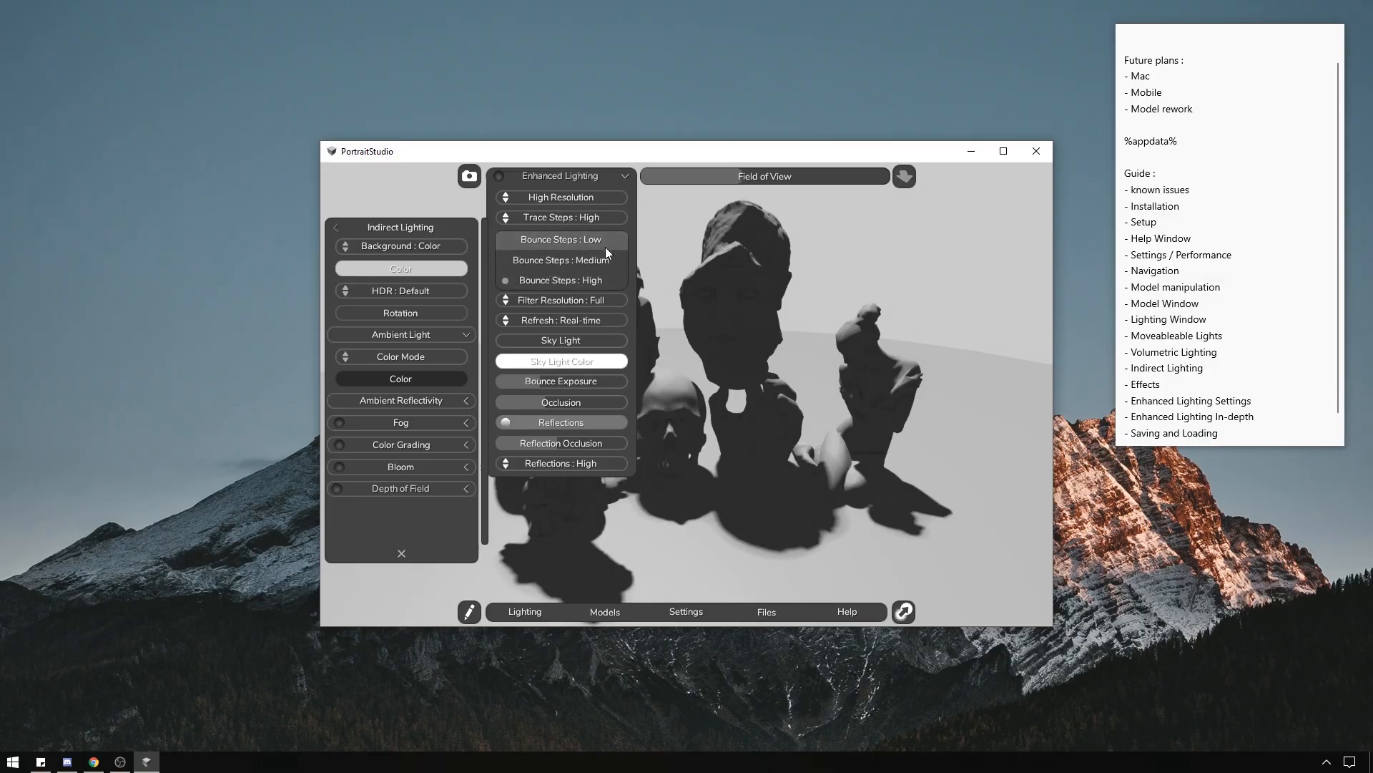
left_click(658, 221)
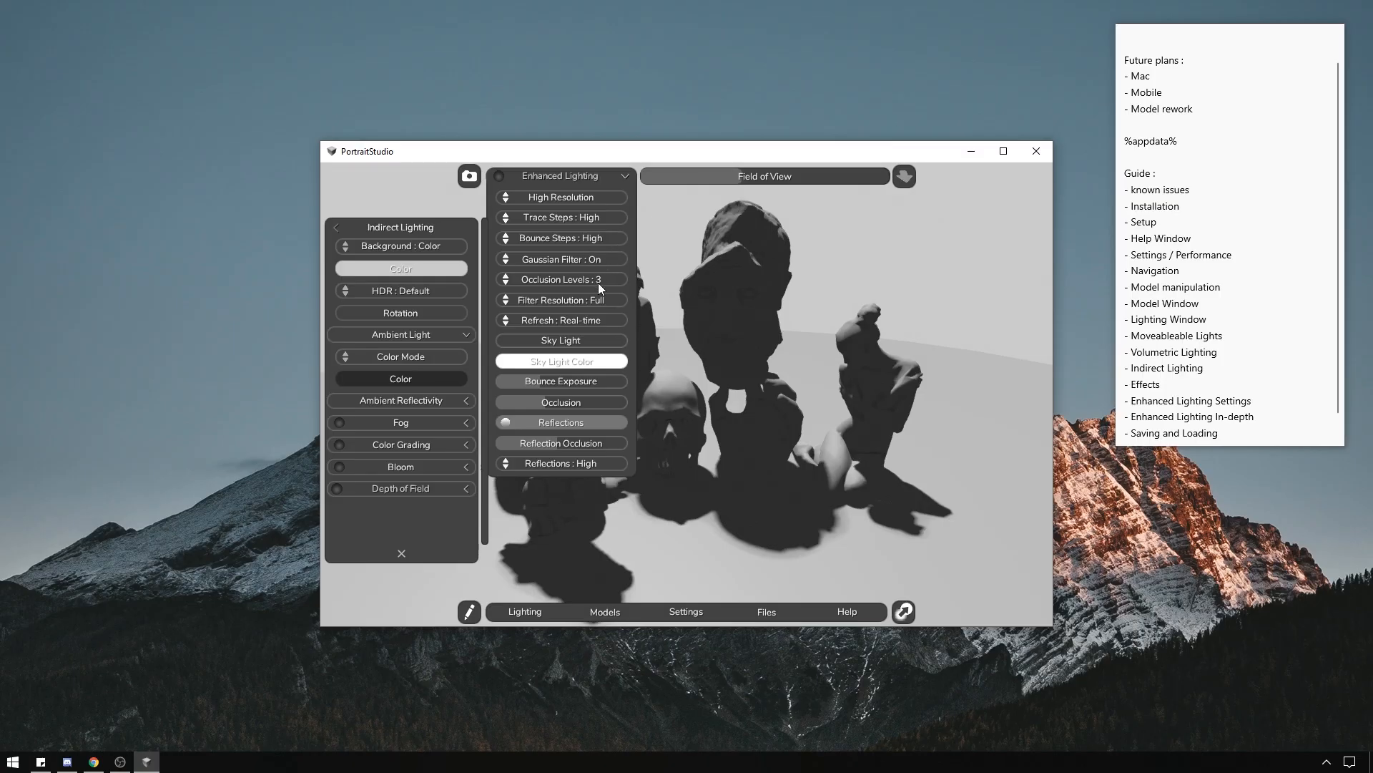
Set the Enhanced Lighting occlusion levels to 2 and look over the filter resolution and refresh options.
left_click(600, 285)
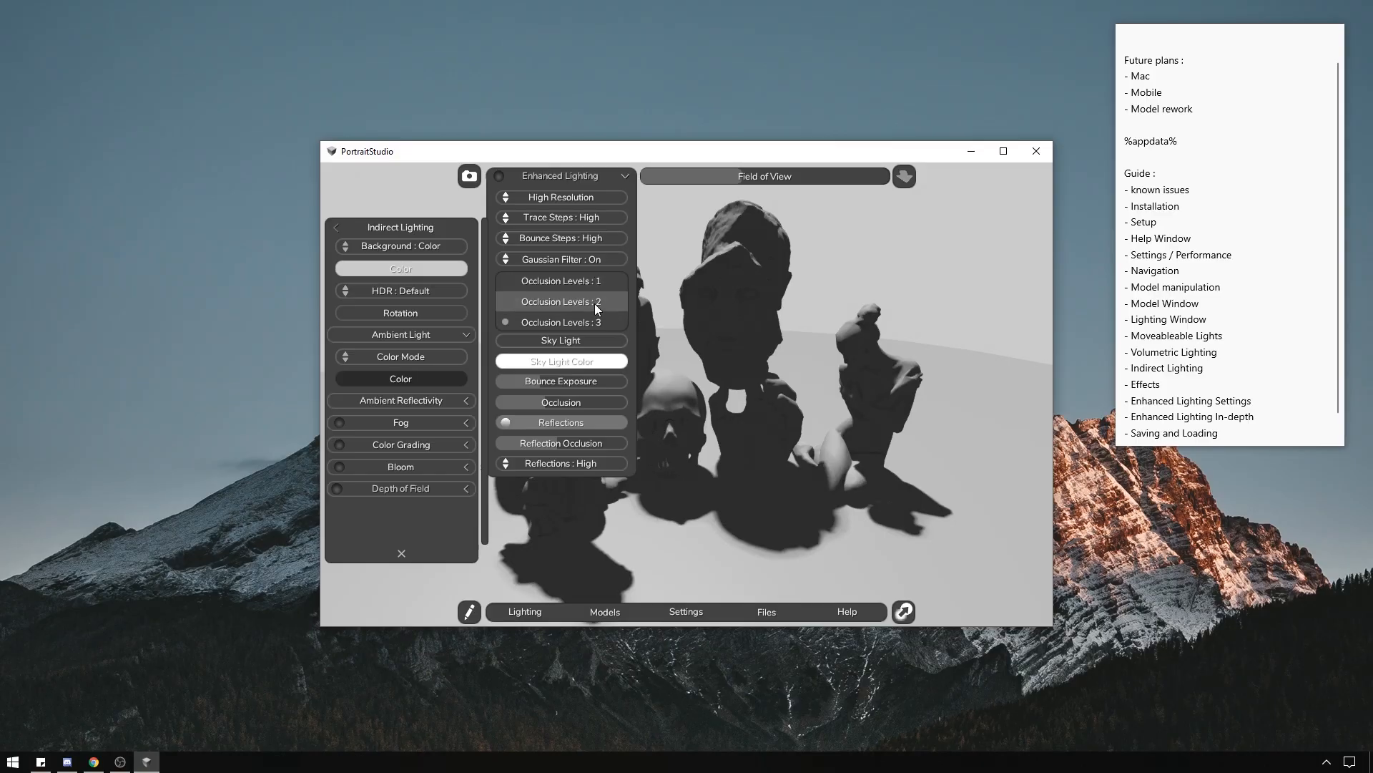
left_click(598, 303)
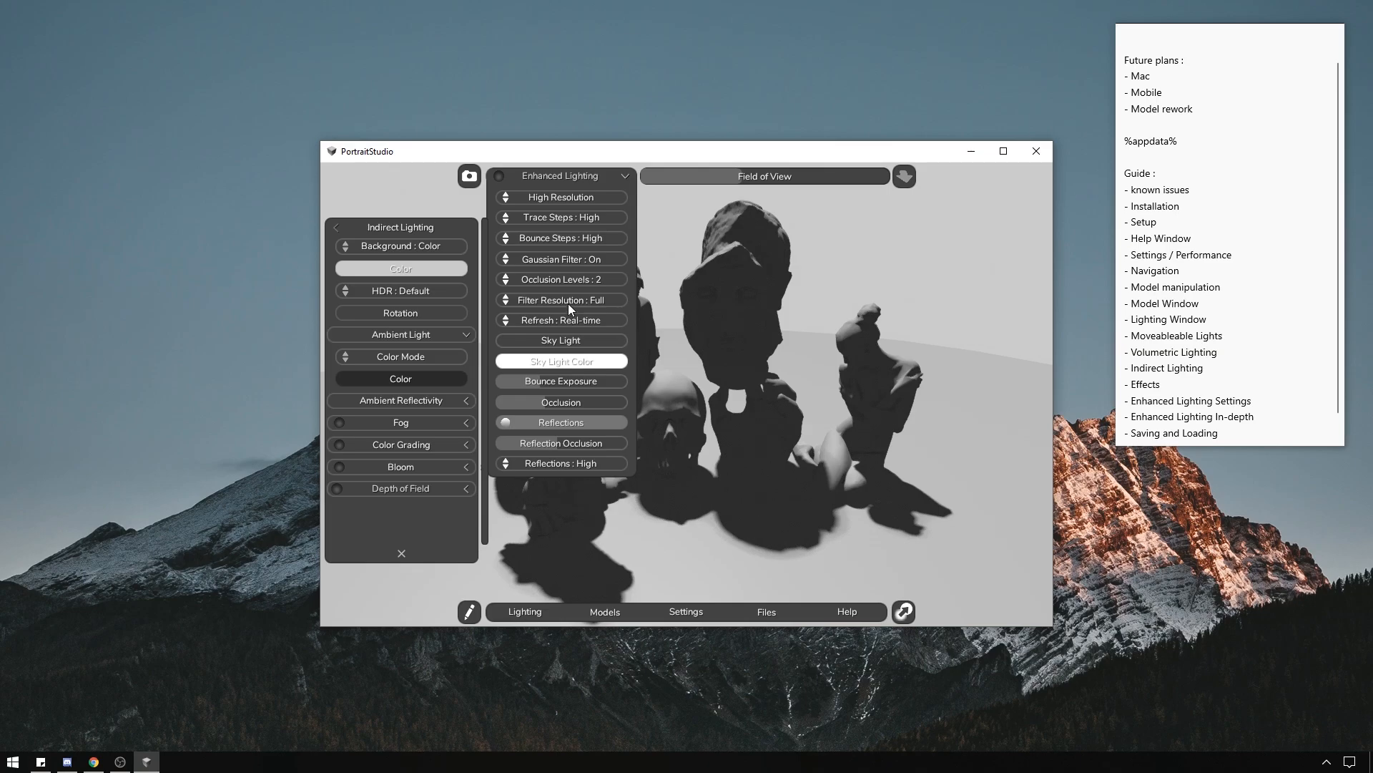
left_click(598, 301)
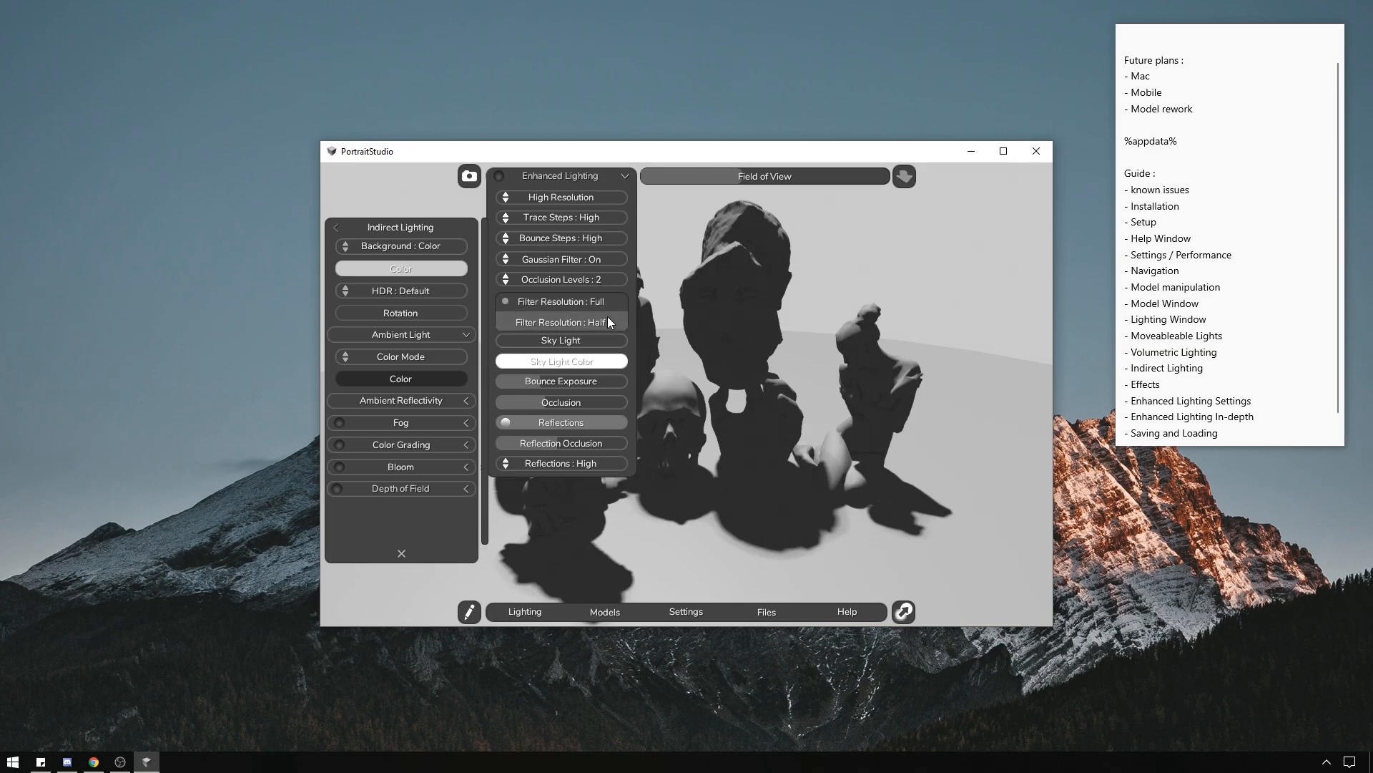
left_click(658, 245)
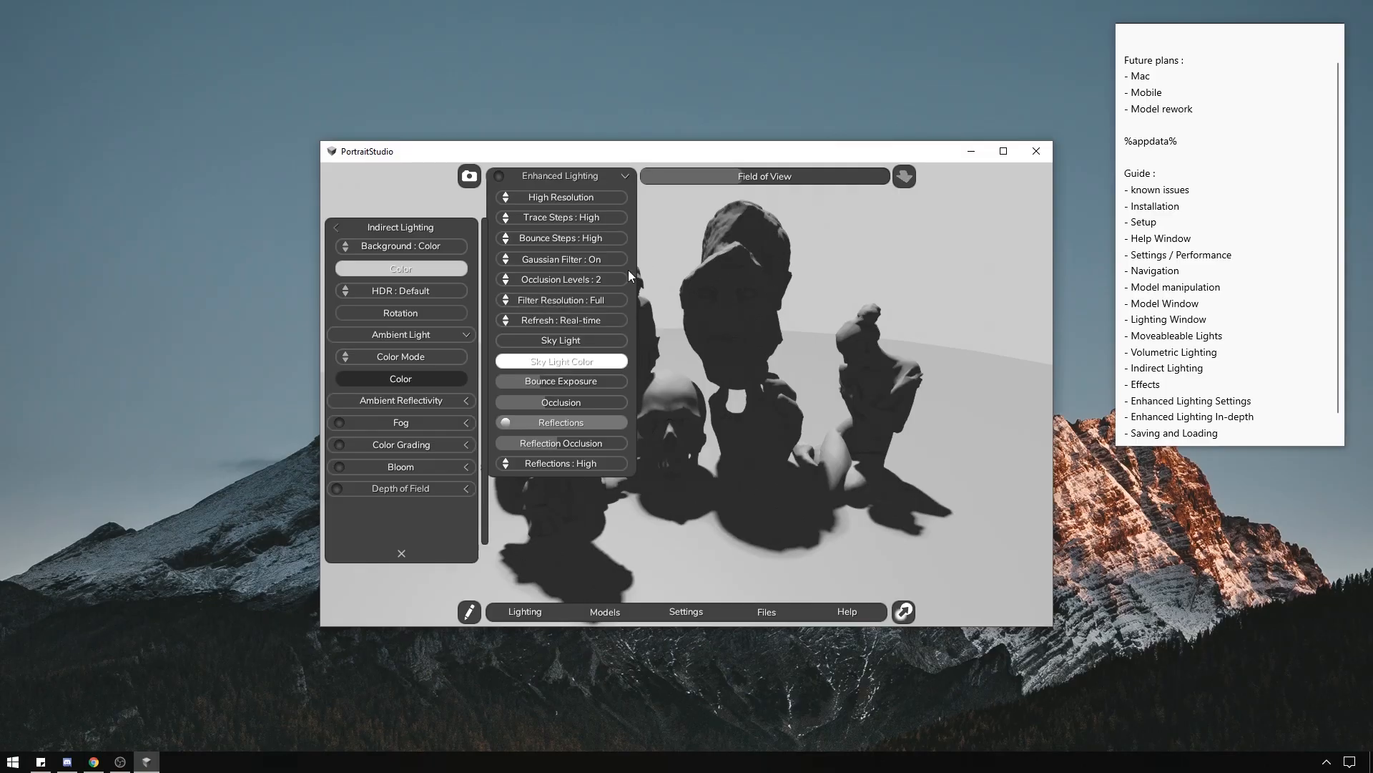
left_click(594, 321)
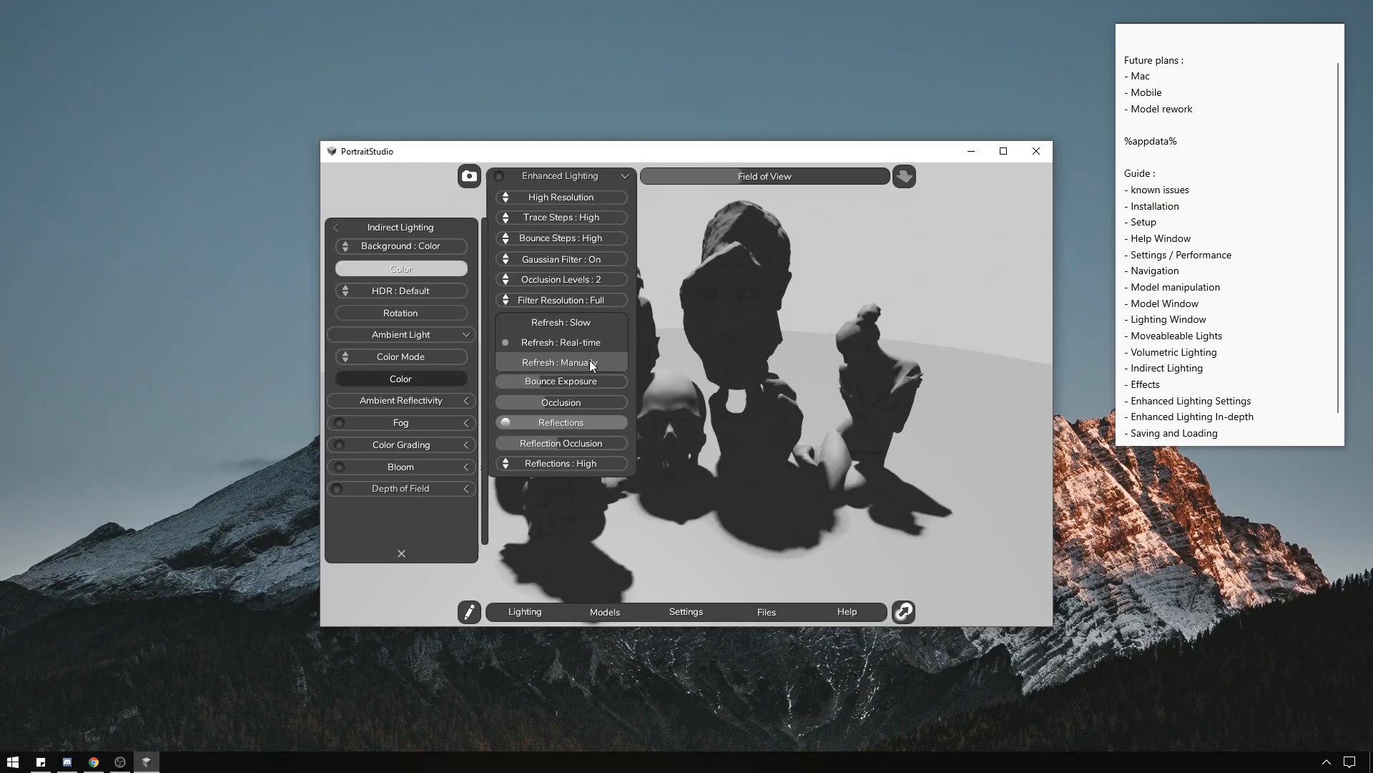
left_click(660, 234)
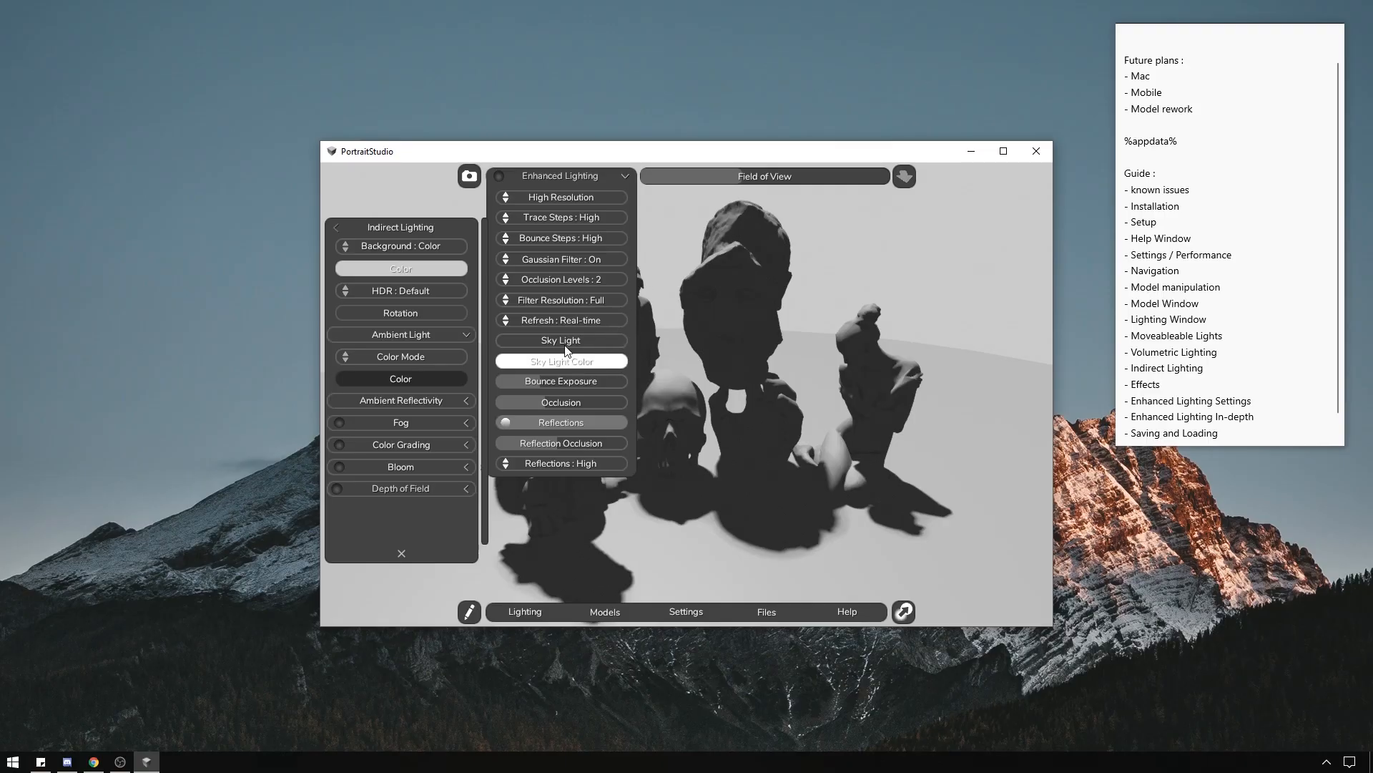
Examine the Enhanced Lighting choices for refresh mode, filter resolution and lighting resolution, keeping the current settings.
left_click(591, 319)
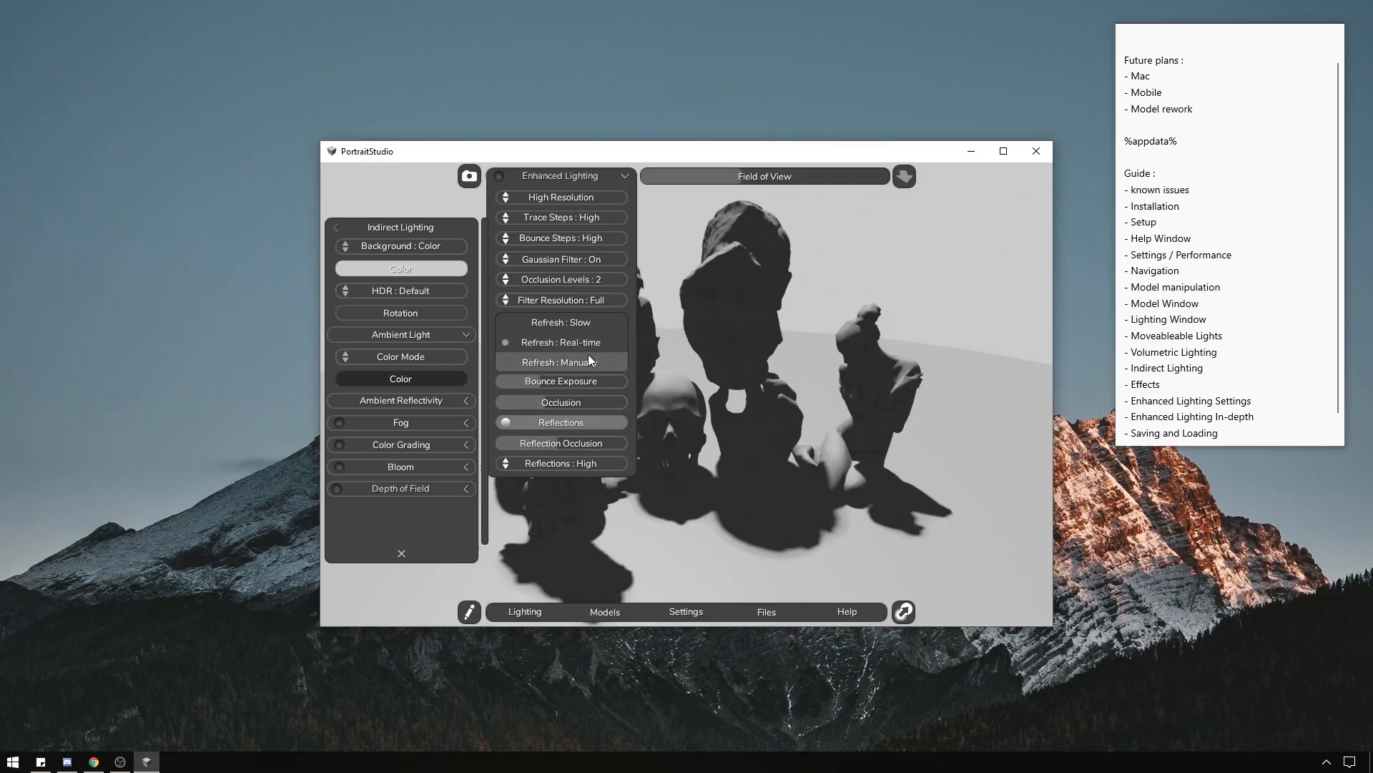
left_click(654, 247)
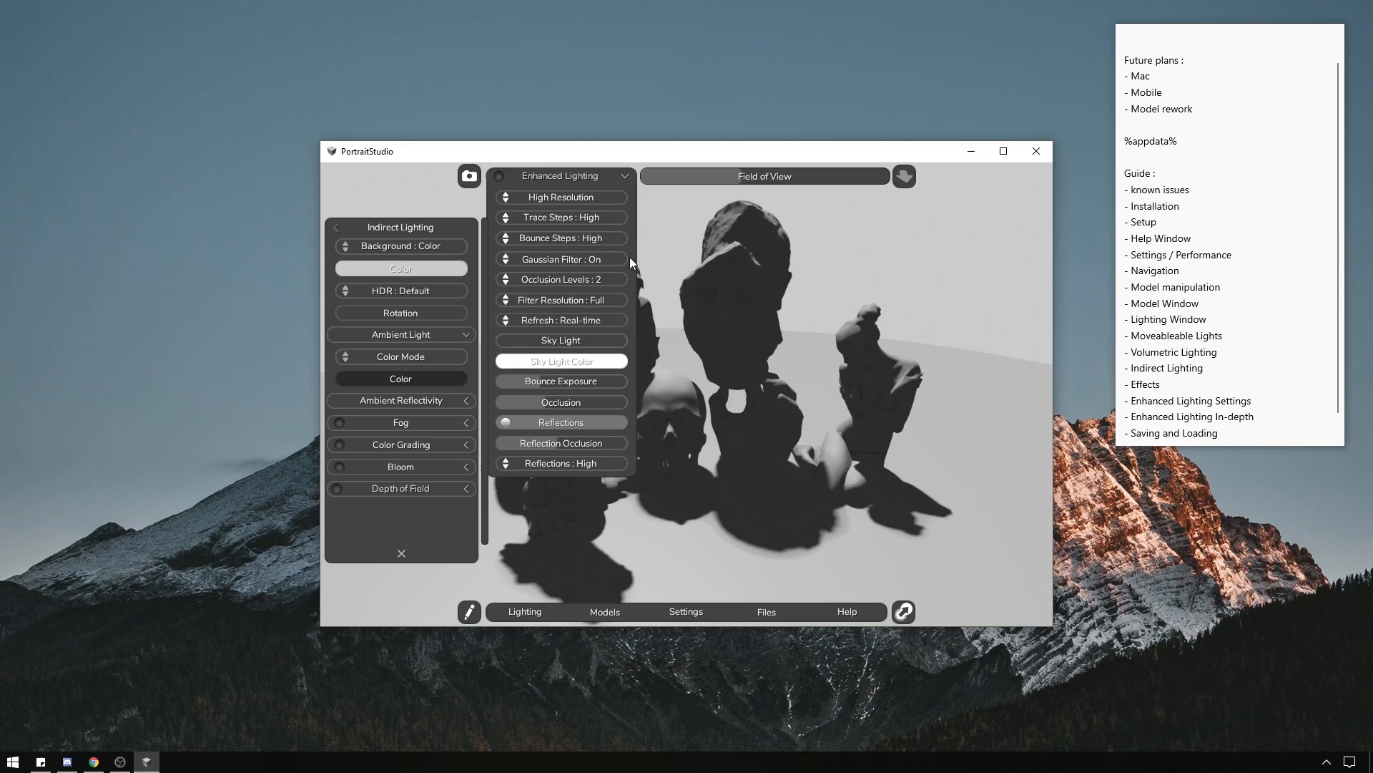
left_click(581, 302)
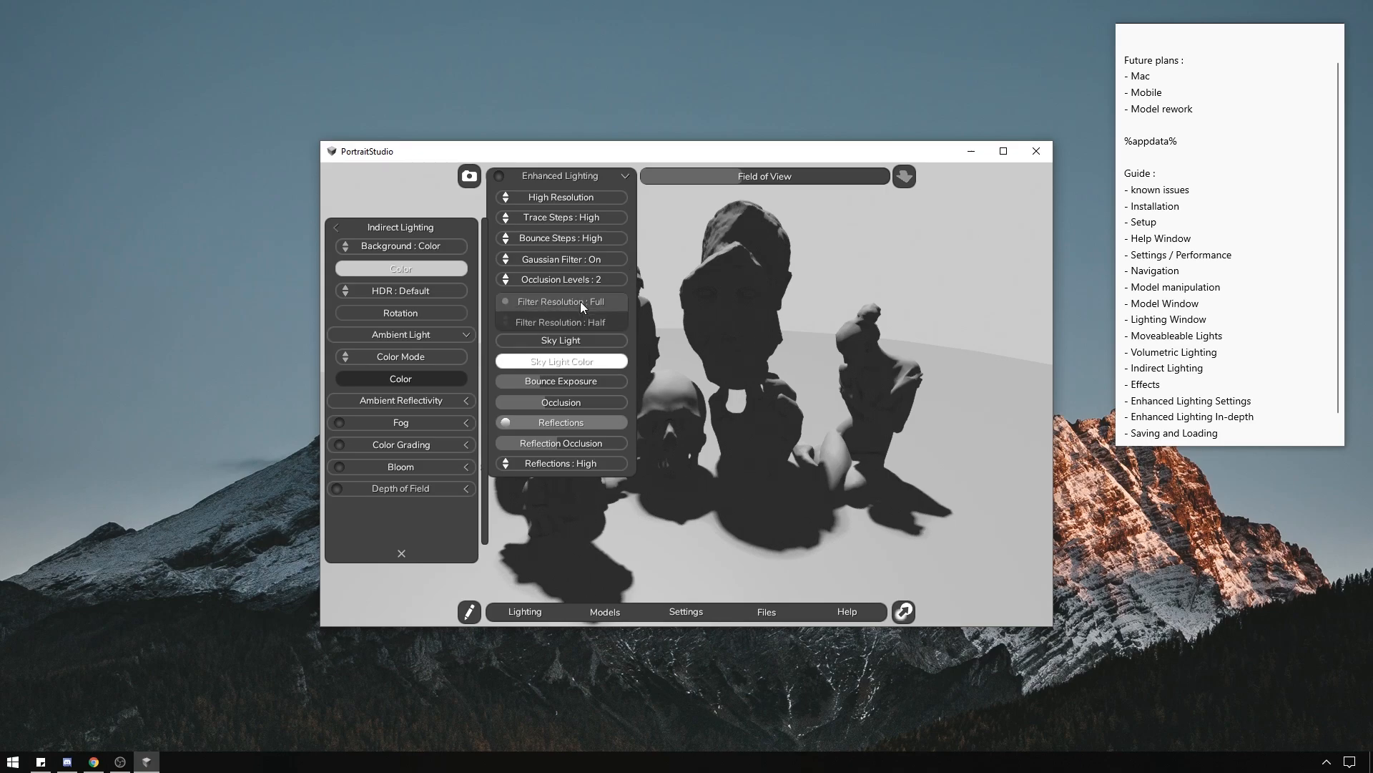
left_click(680, 213)
left_click(595, 196)
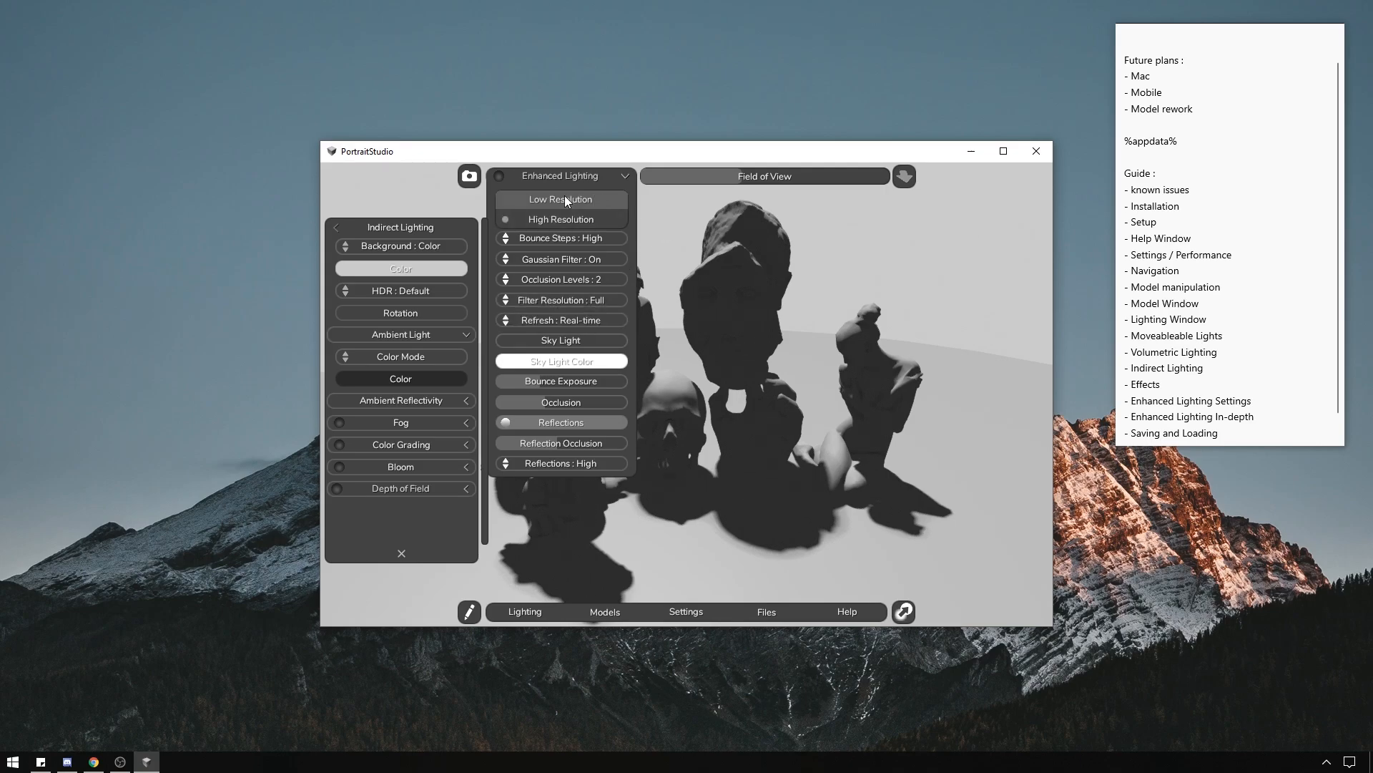
left_click(667, 211)
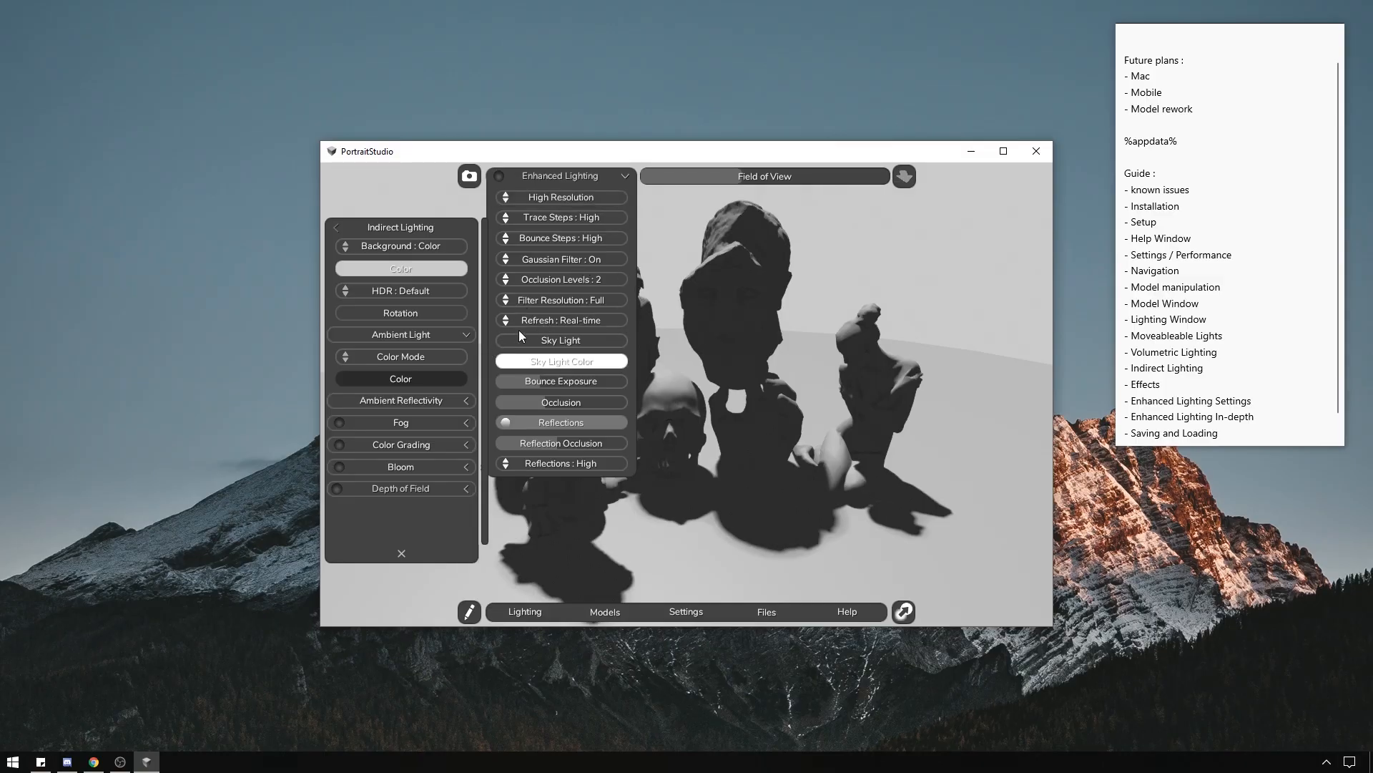
Turn on Enhanced Lighting, switch off the direct lights, and raise the sky light to maximum.
left_click(603, 177)
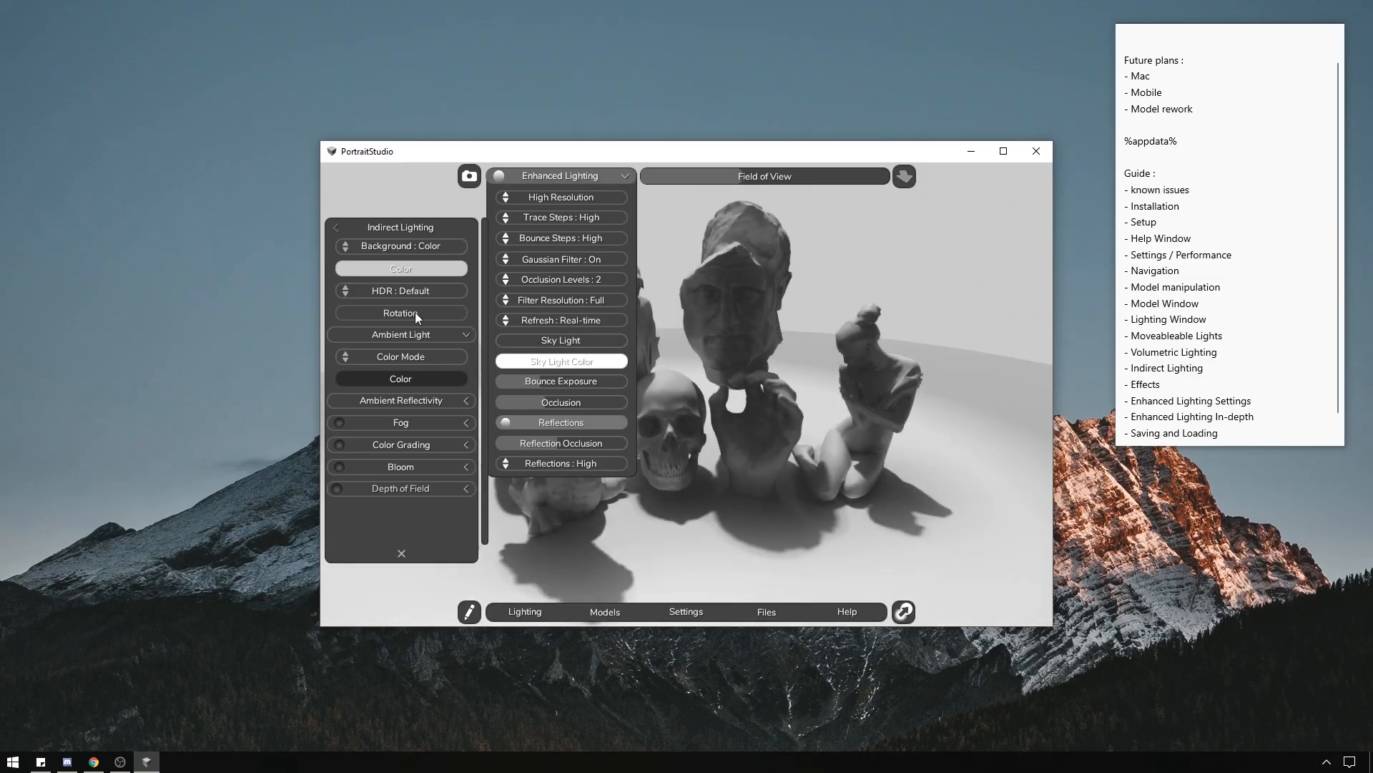
left_click(337, 224)
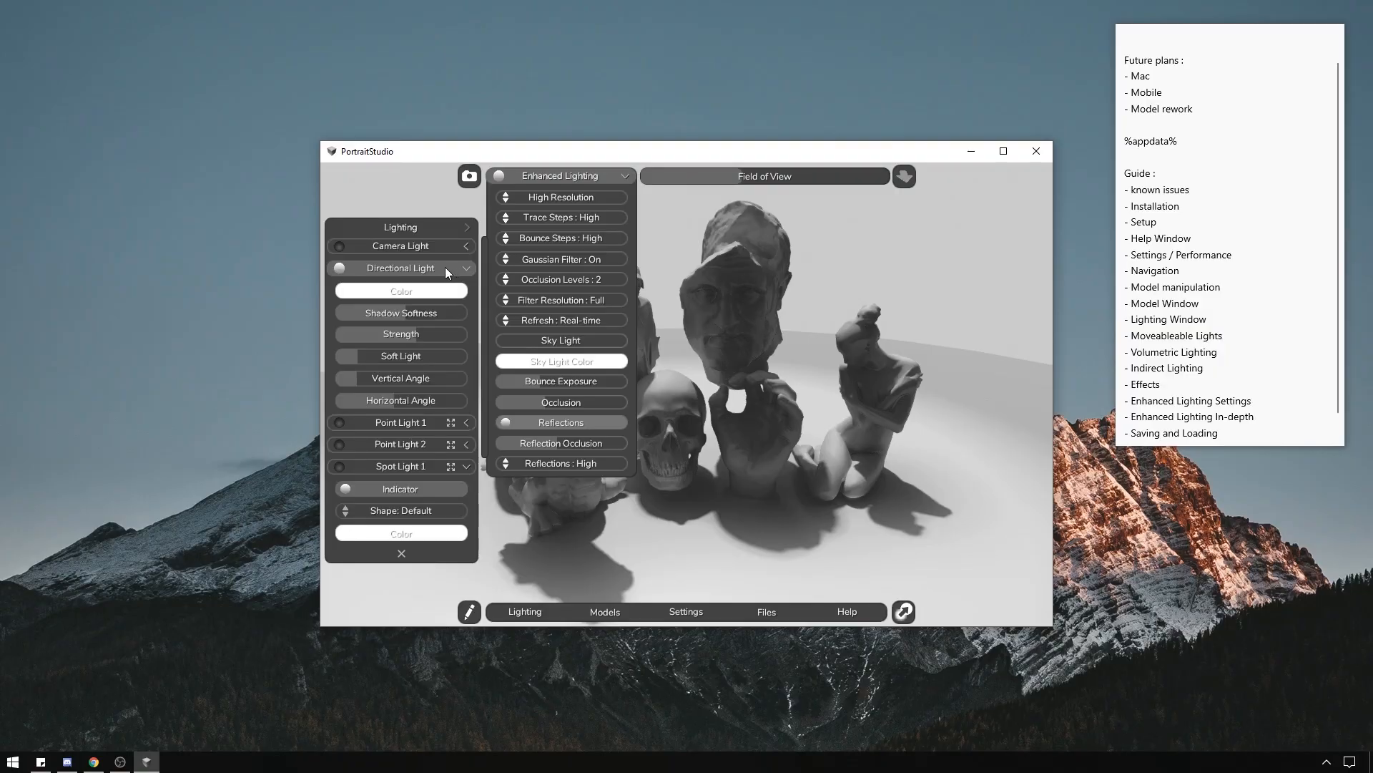
left_click(463, 333)
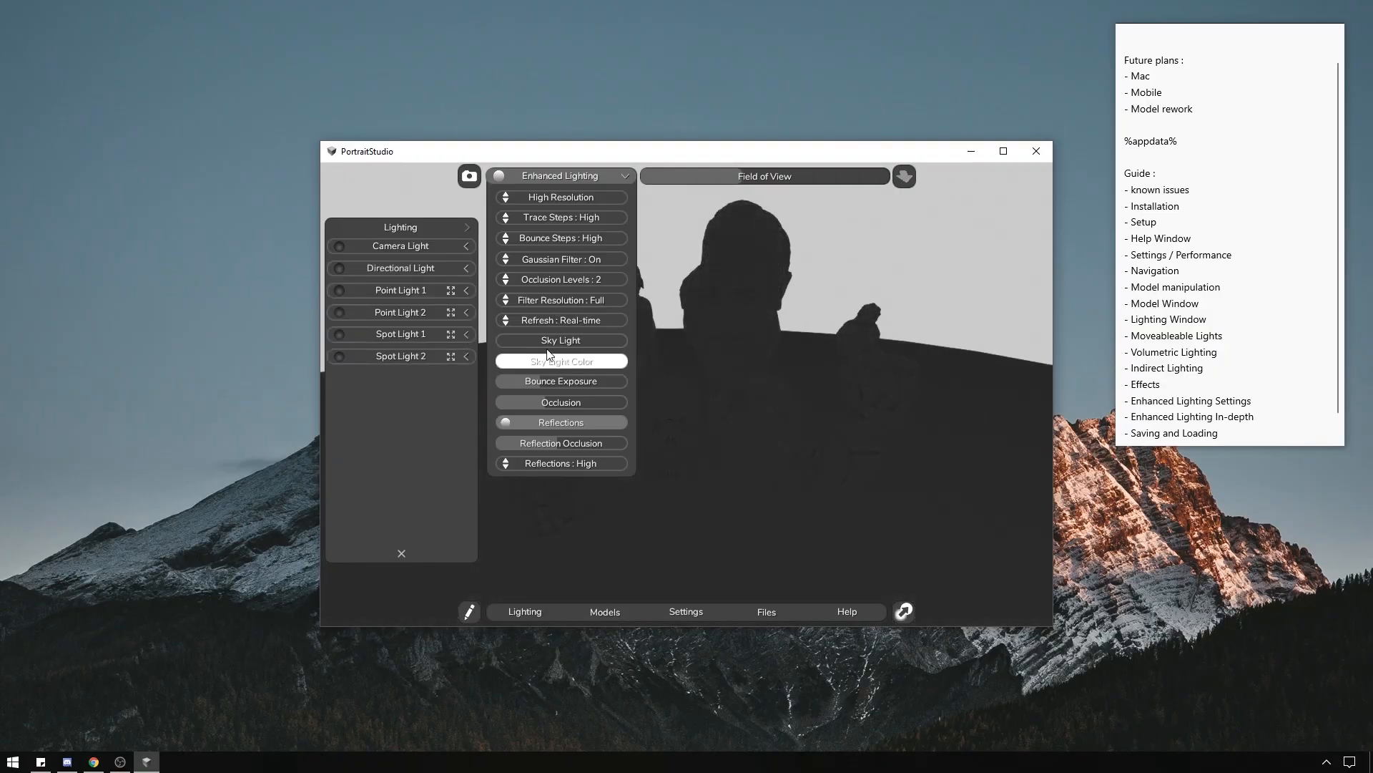
left_click_drag(602, 339, 671, 336)
right_click_drag(728, 328, 808, 268)
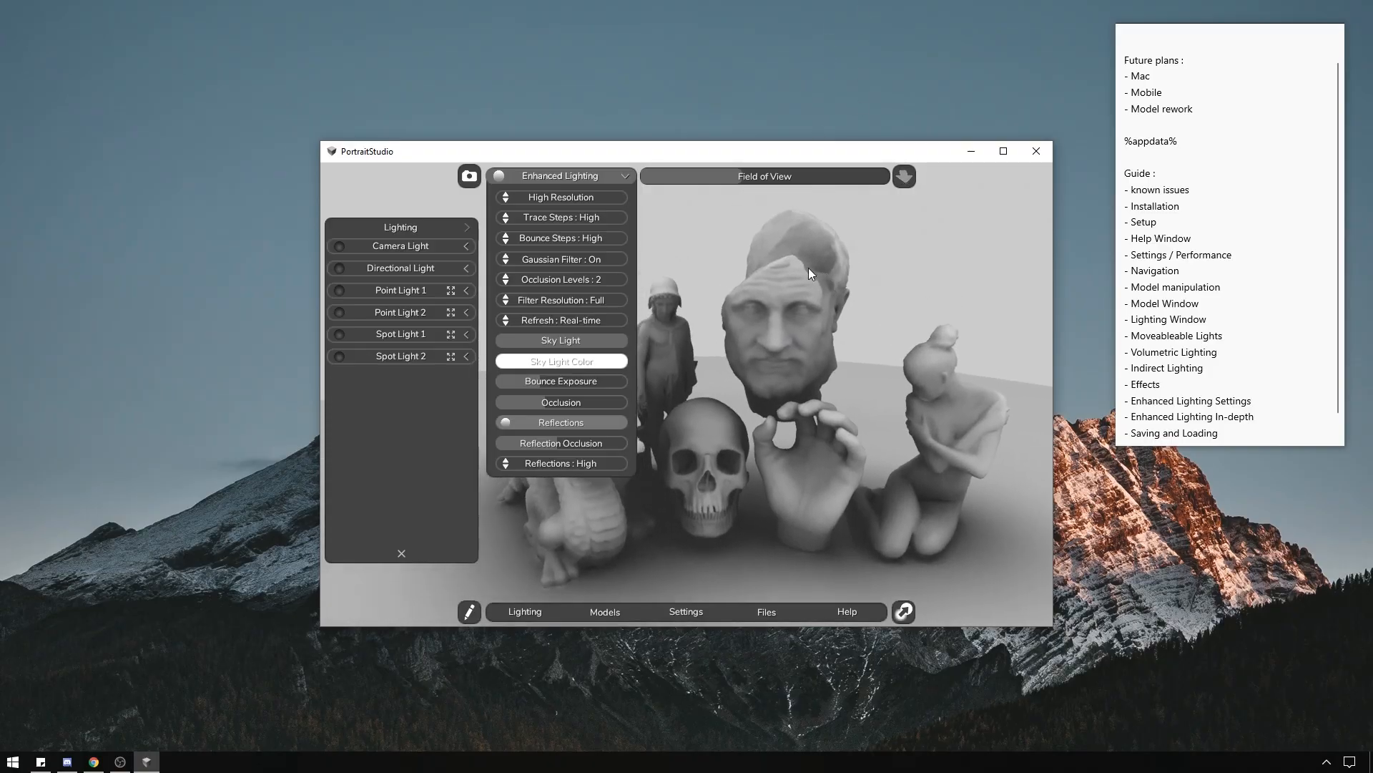
Raise the Enhanced Lighting bounce exposure and set the occlusion to about 35%, checking the effect on the models.
left_click_drag(536, 385, 590, 384)
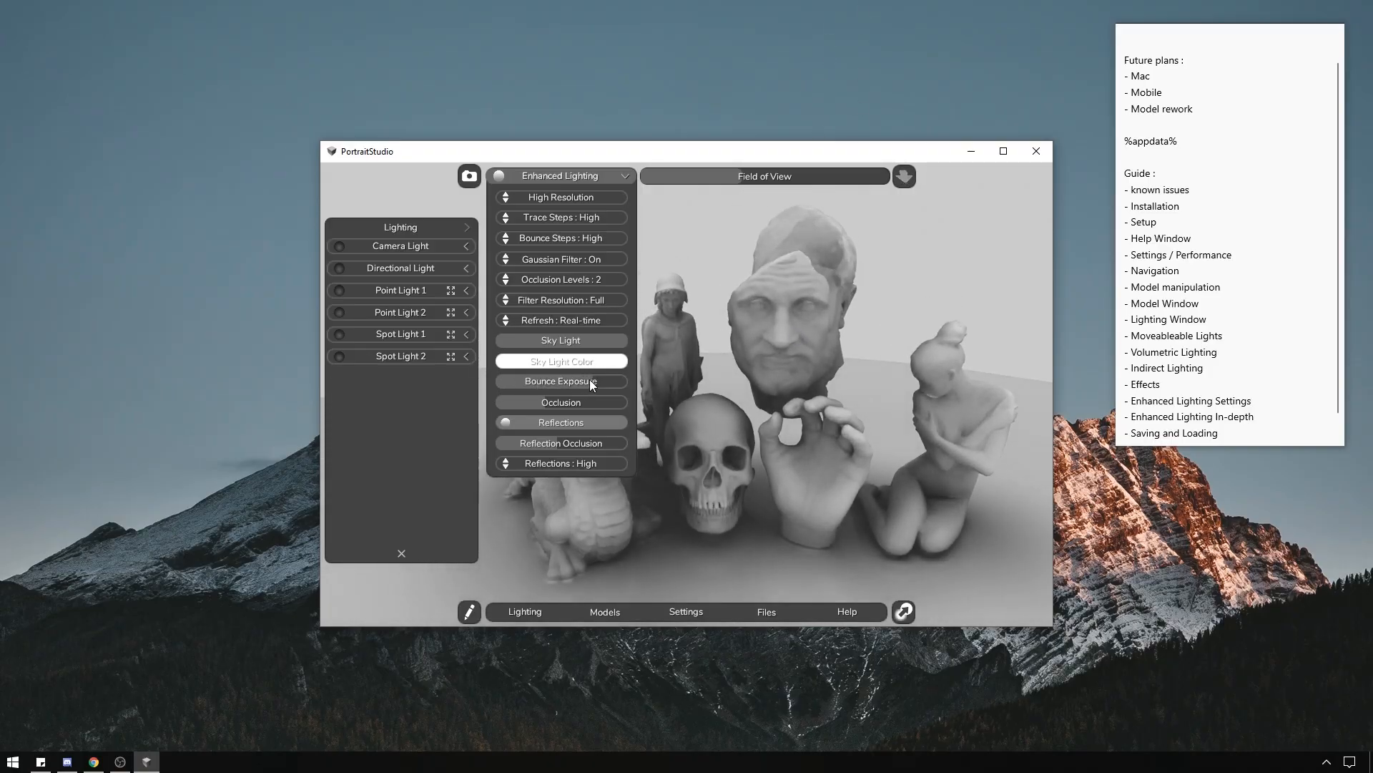
right_click_drag(779, 339, 837, 299)
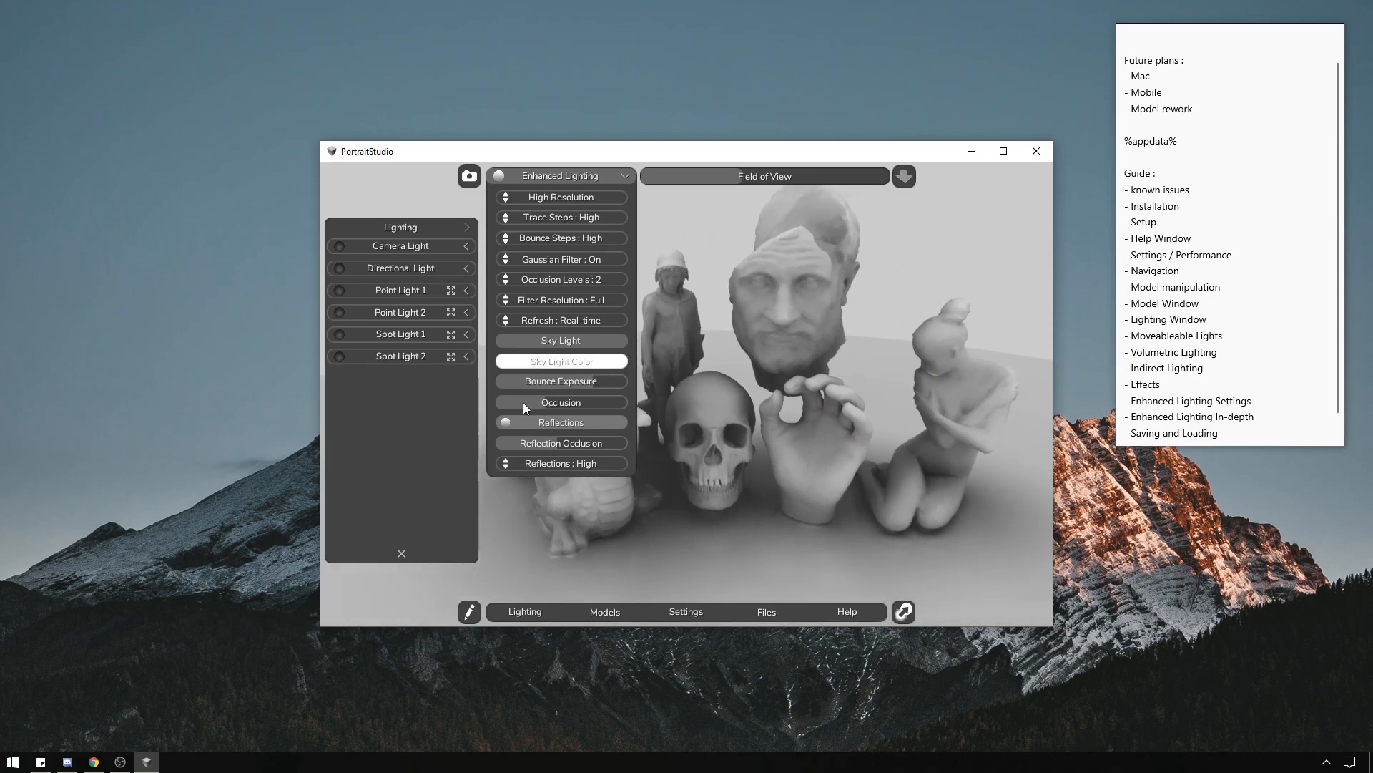
mouse_move(522, 402)
left_mouse_down()
mouse_move(502, 402)
mouse_move(618, 405)
mouse_move(513, 408)
mouse_move(614, 404)
mouse_move(458, 380)
mouse_move(649, 386)
mouse_move(544, 400)
left_mouse_up()
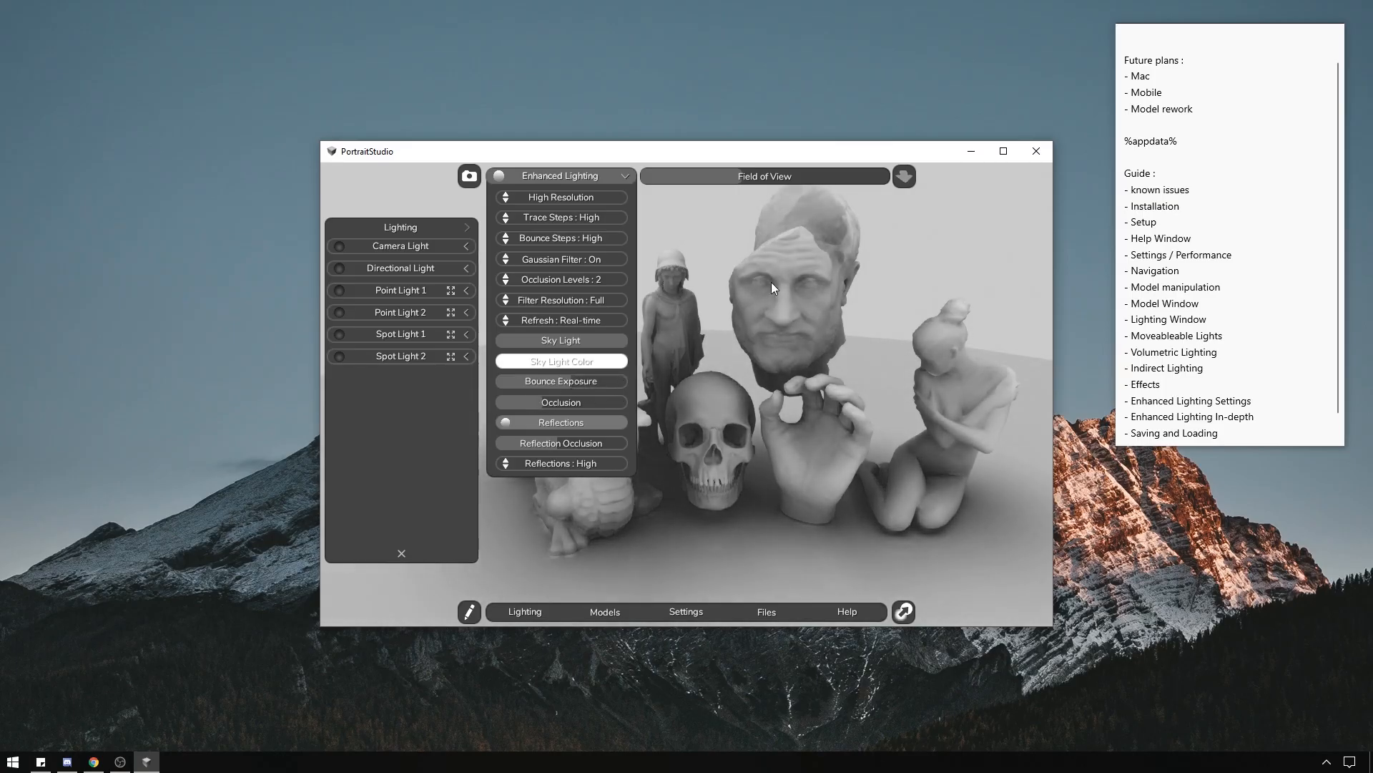
right_click_drag(715, 289, 830, 238)
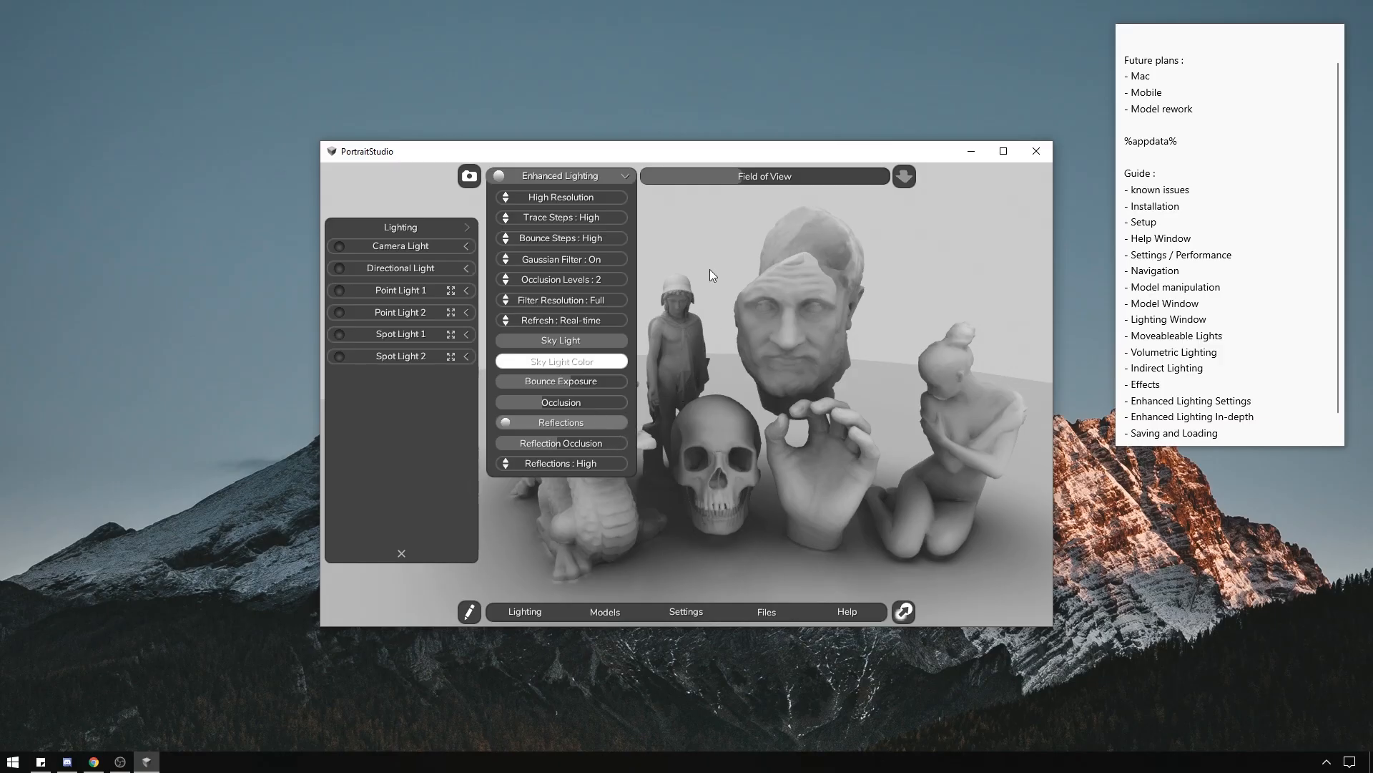
right_click_drag(709, 270, 692, 304)
Compare the scene with reflections off and on, raise the reflection occlusion, and keep reflection quality on High.
left_click(607, 424)
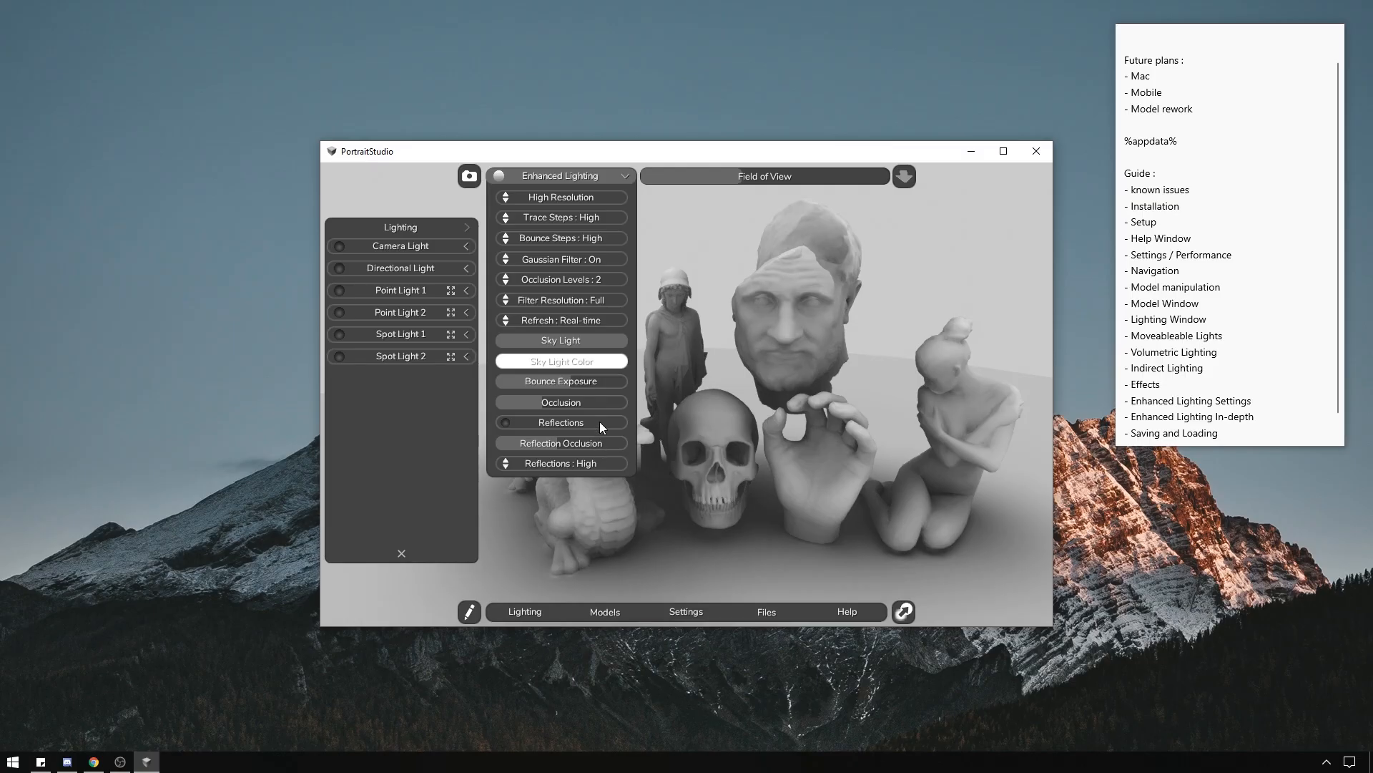
left_click(602, 424)
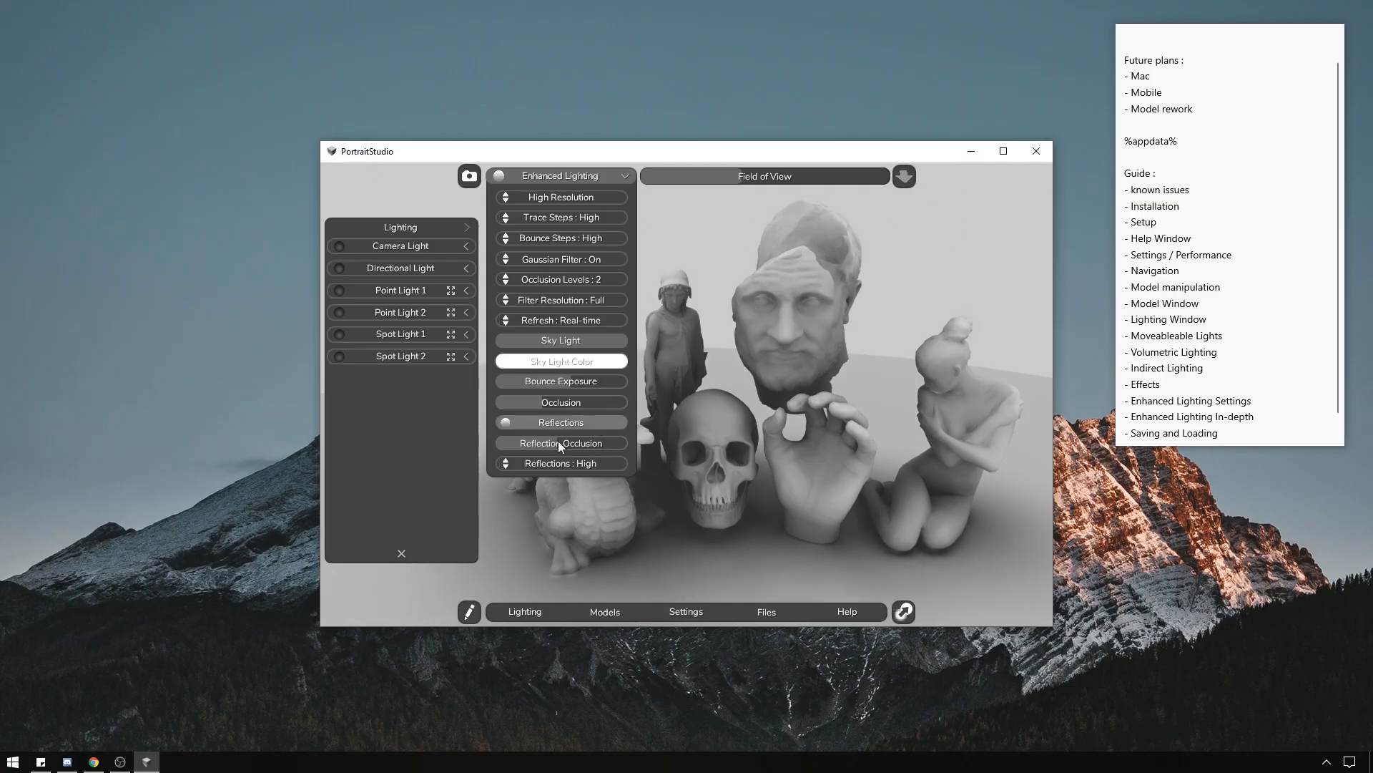
left_click_drag(558, 441, 634, 449)
left_click(585, 464)
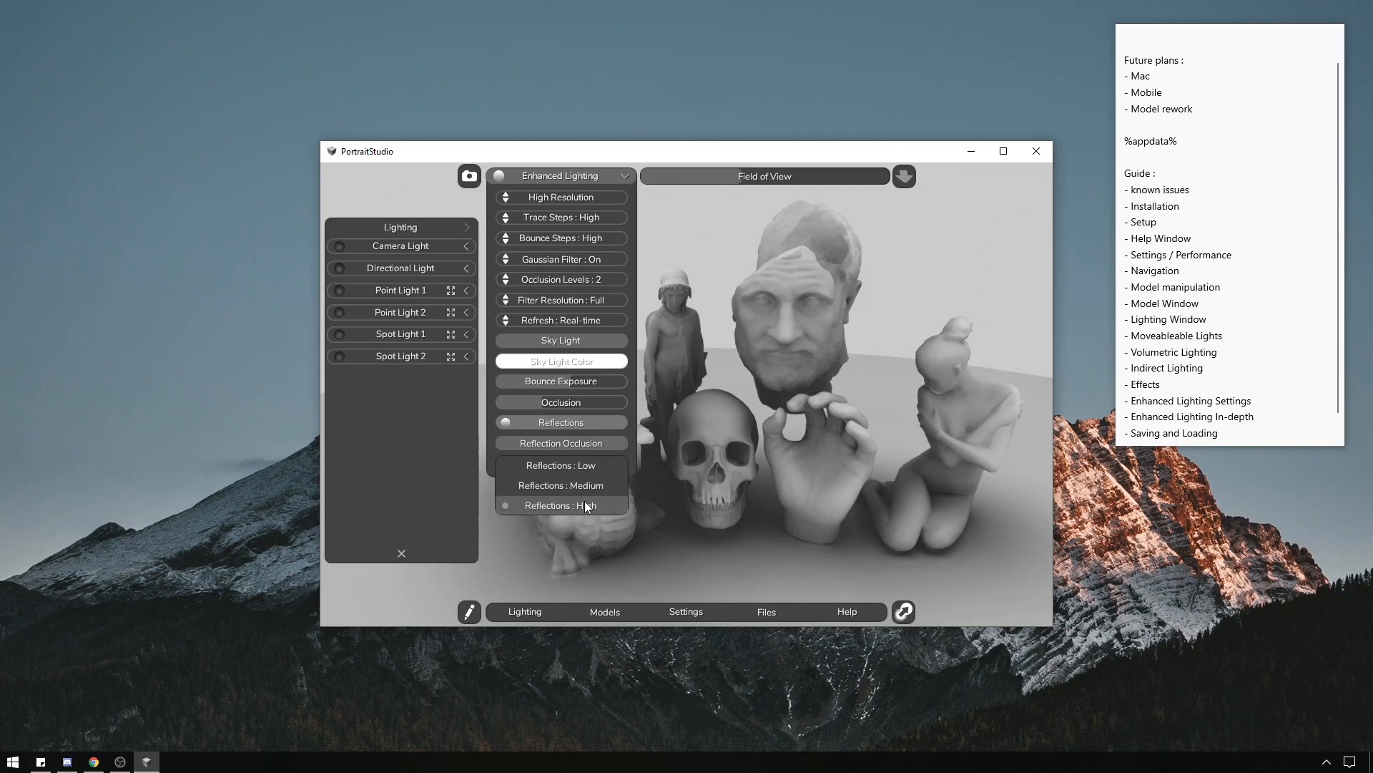
left_click(697, 236)
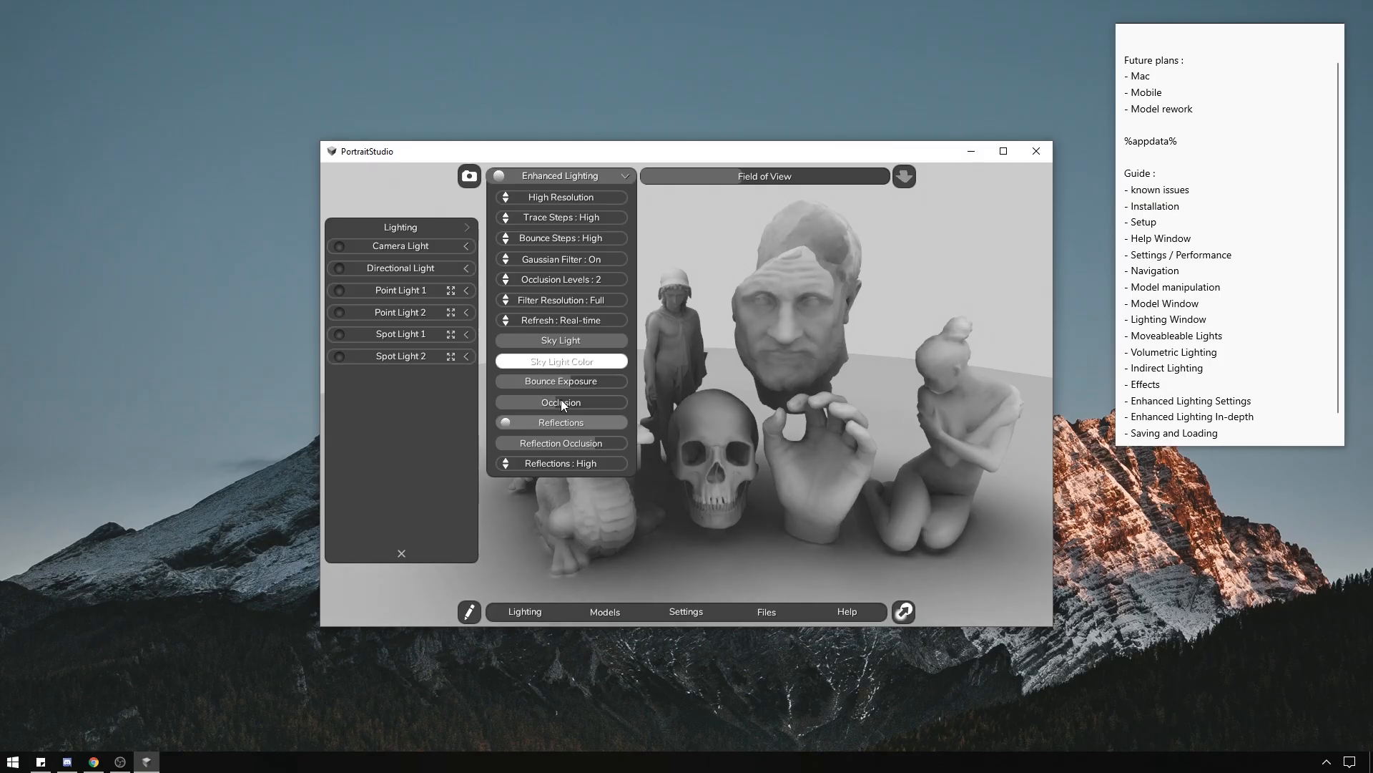
Turn on the directional light and compare the scene with Enhanced Lighting off and on.
left_click(626, 178)
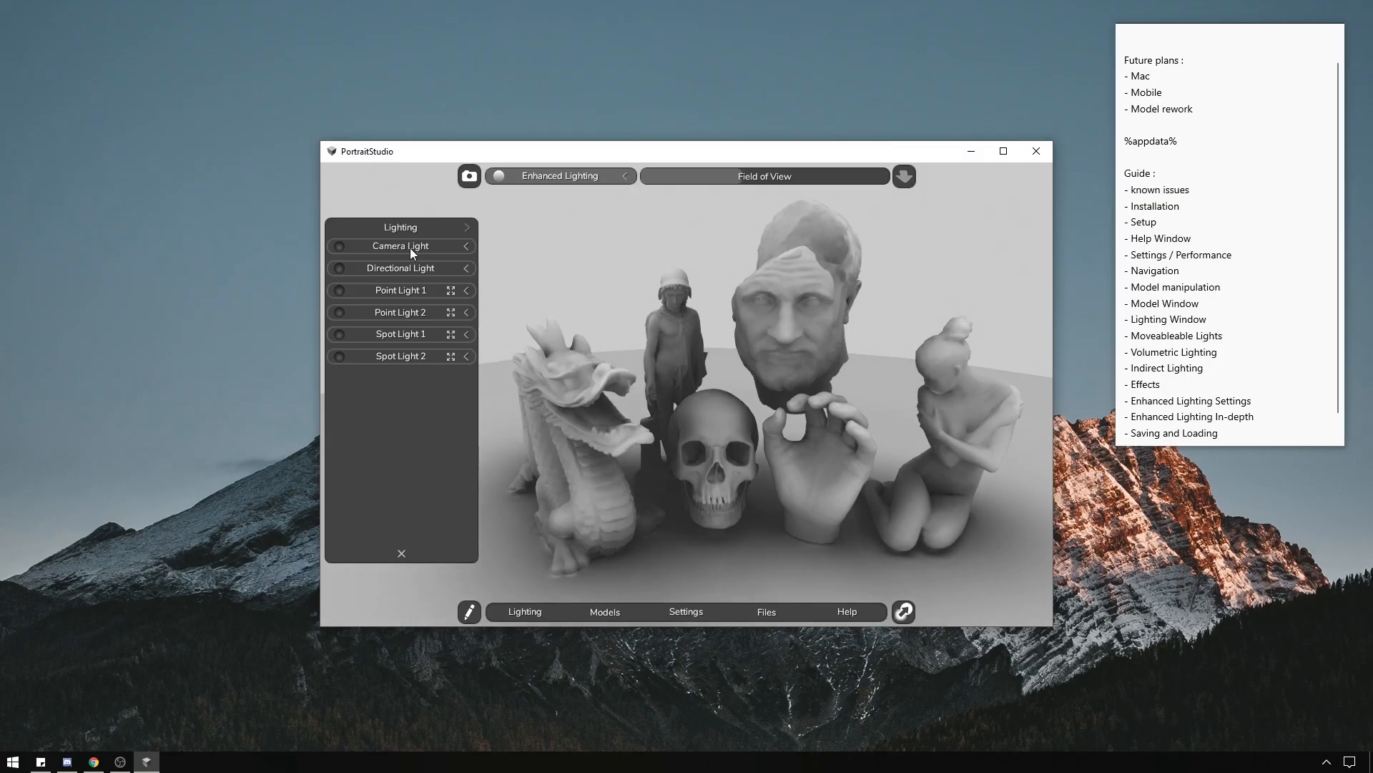
left_click(417, 269)
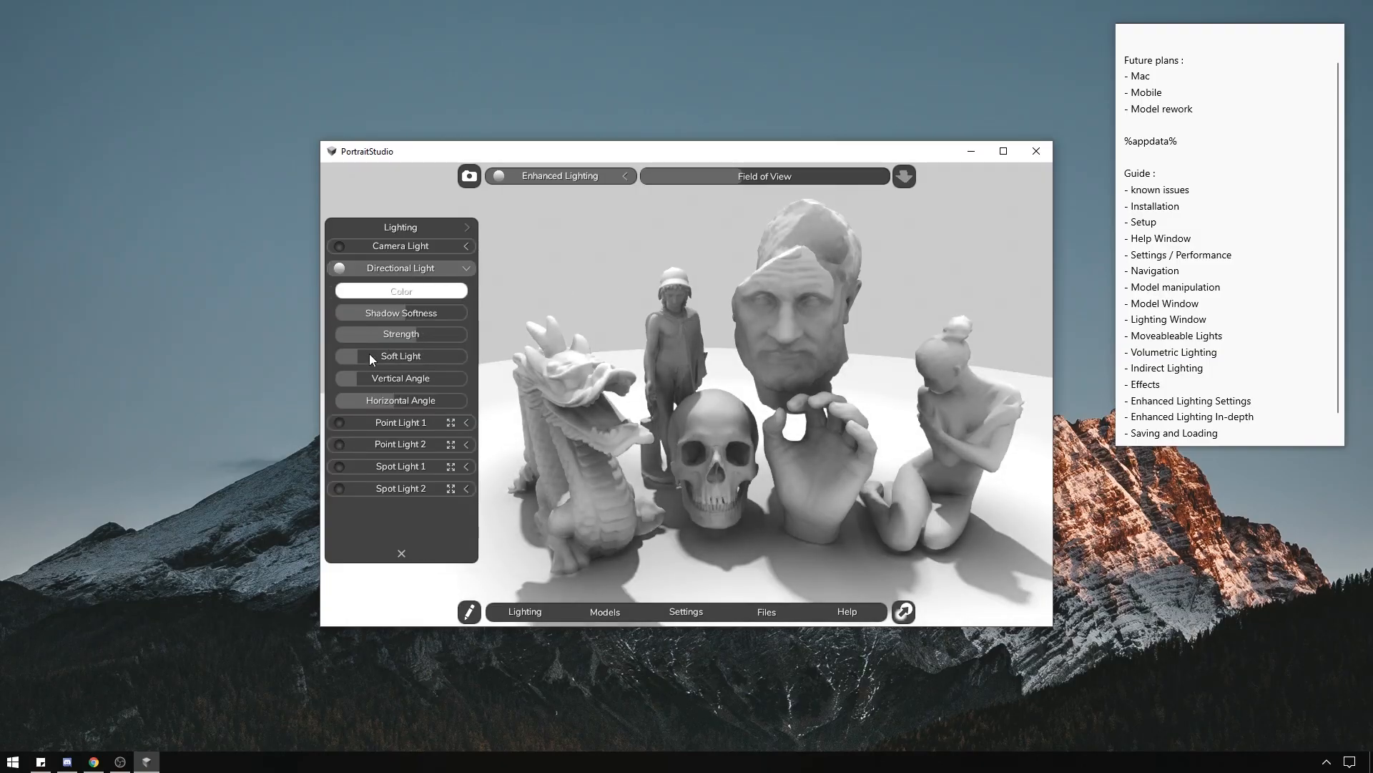
left_click(558, 176)
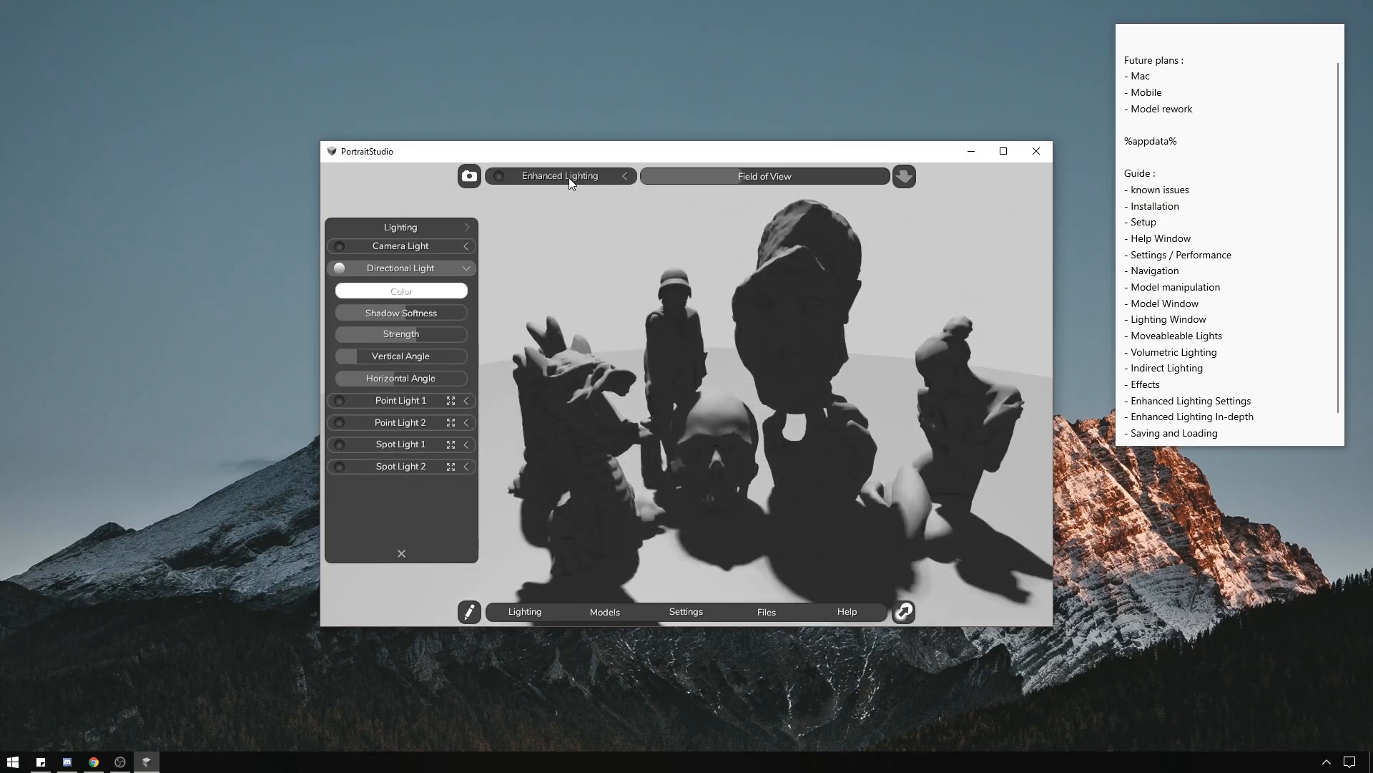
left_click(568, 178)
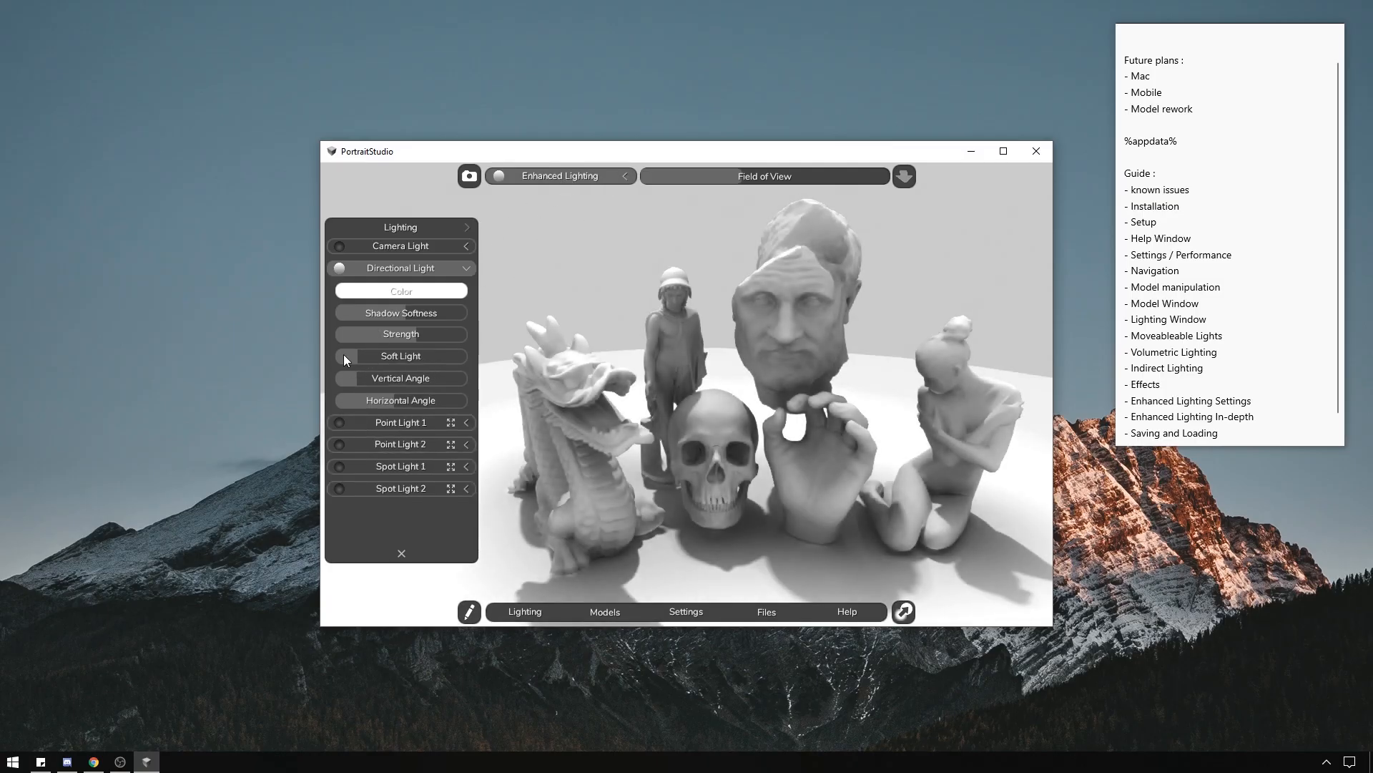
Set the directional light's soft light to about 33% and reduce both its strength and the sky light to zero.
mouse_move(360, 359)
left_mouse_down()
mouse_move(342, 359)
mouse_move(378, 356)
left_mouse_up()
left_click(624, 176)
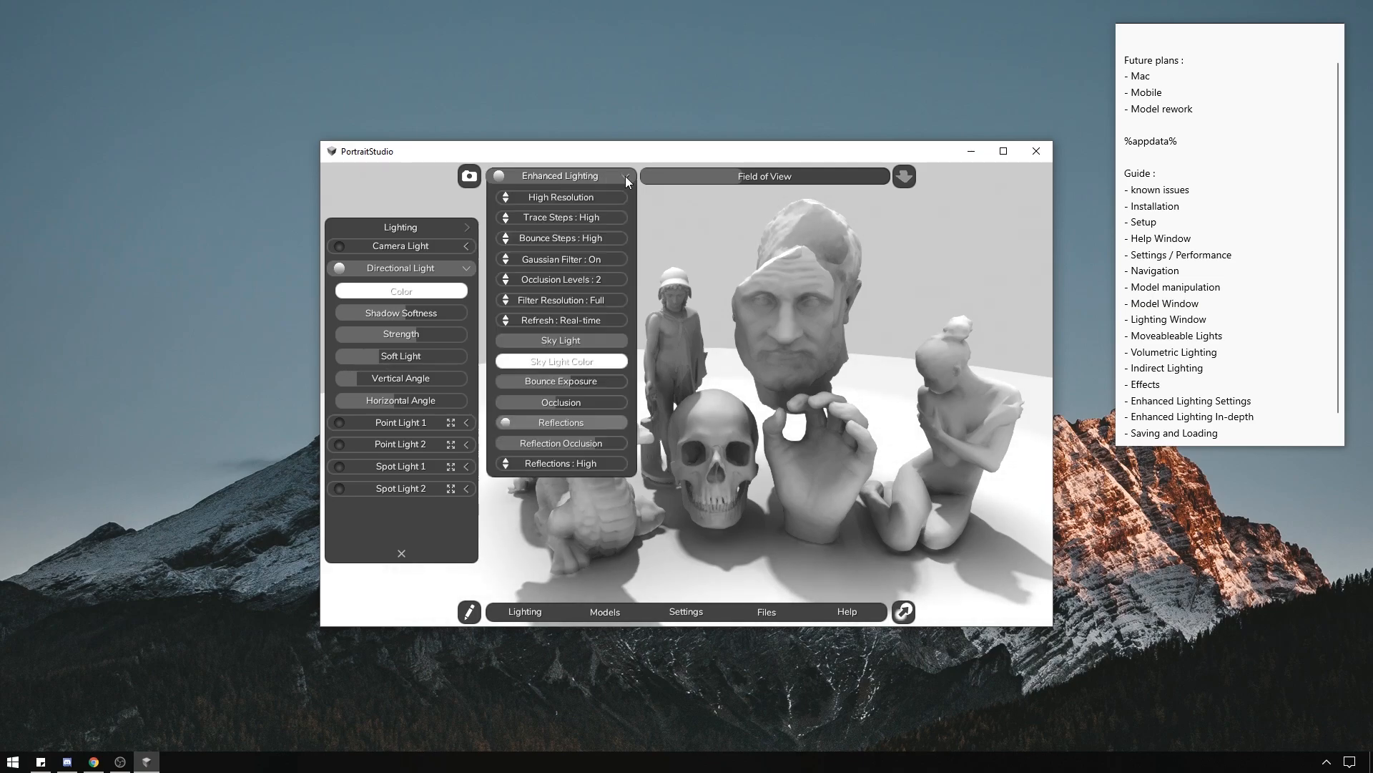
left_click_drag(578, 350, 530, 348)
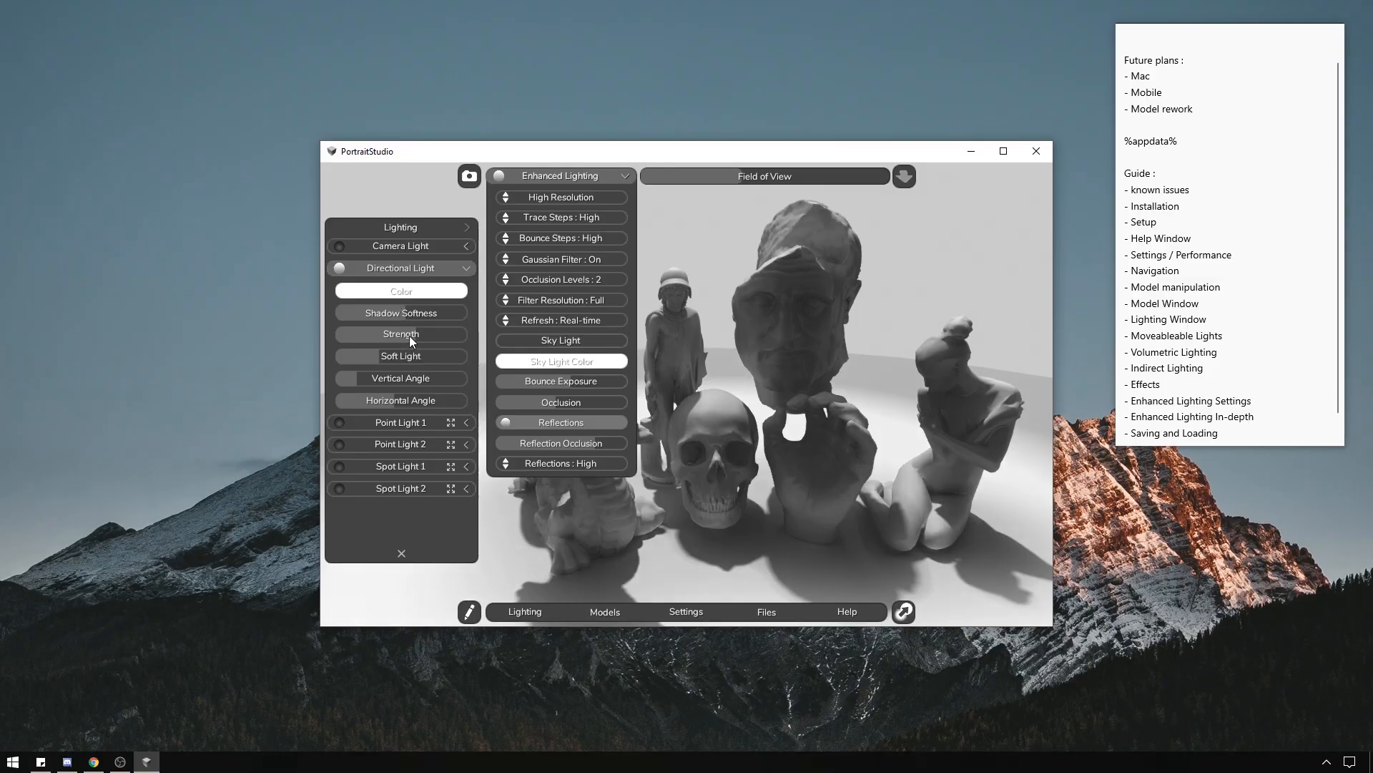
left_click_drag(409, 336, 337, 328)
left_click(622, 176)
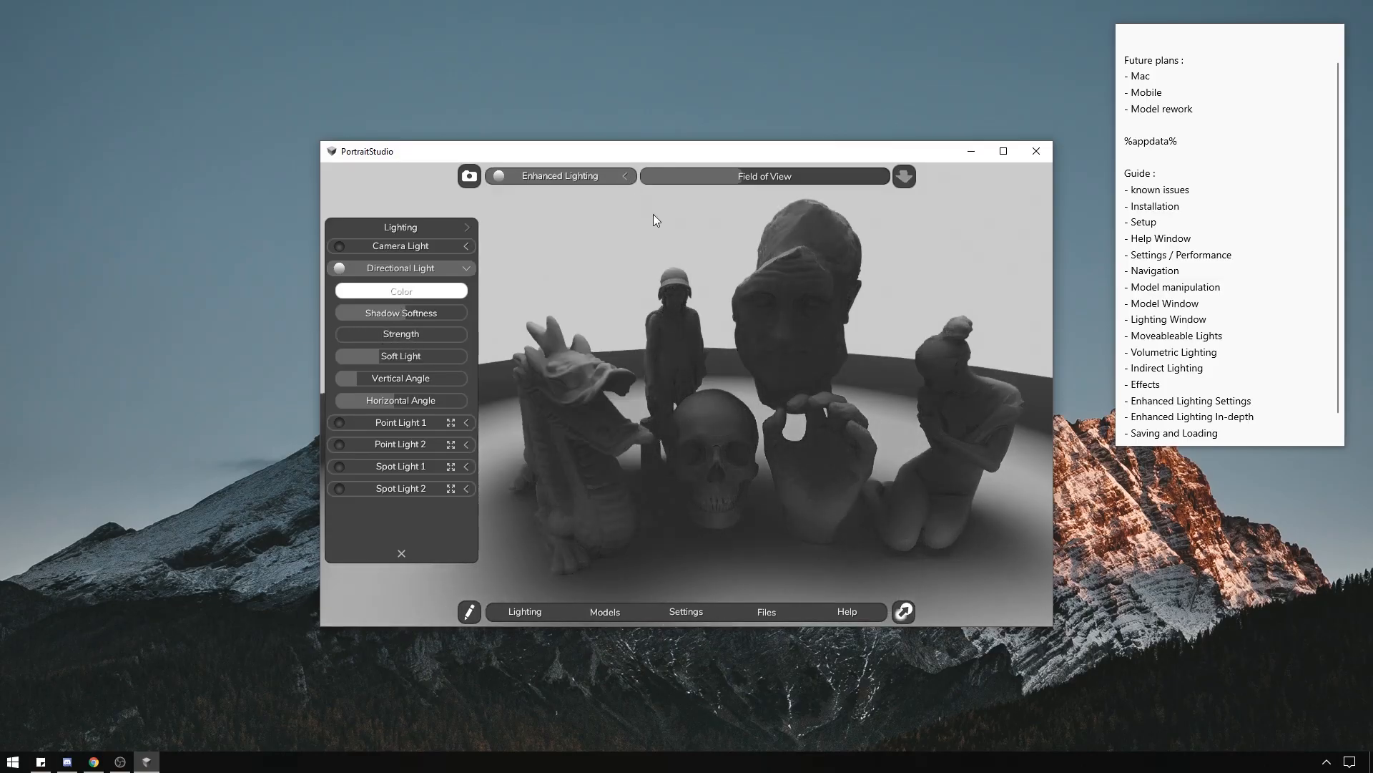
right_click_drag(649, 137, 634, 175)
Set the ambient light color to black and return to the direct lighting settings.
left_click(467, 227)
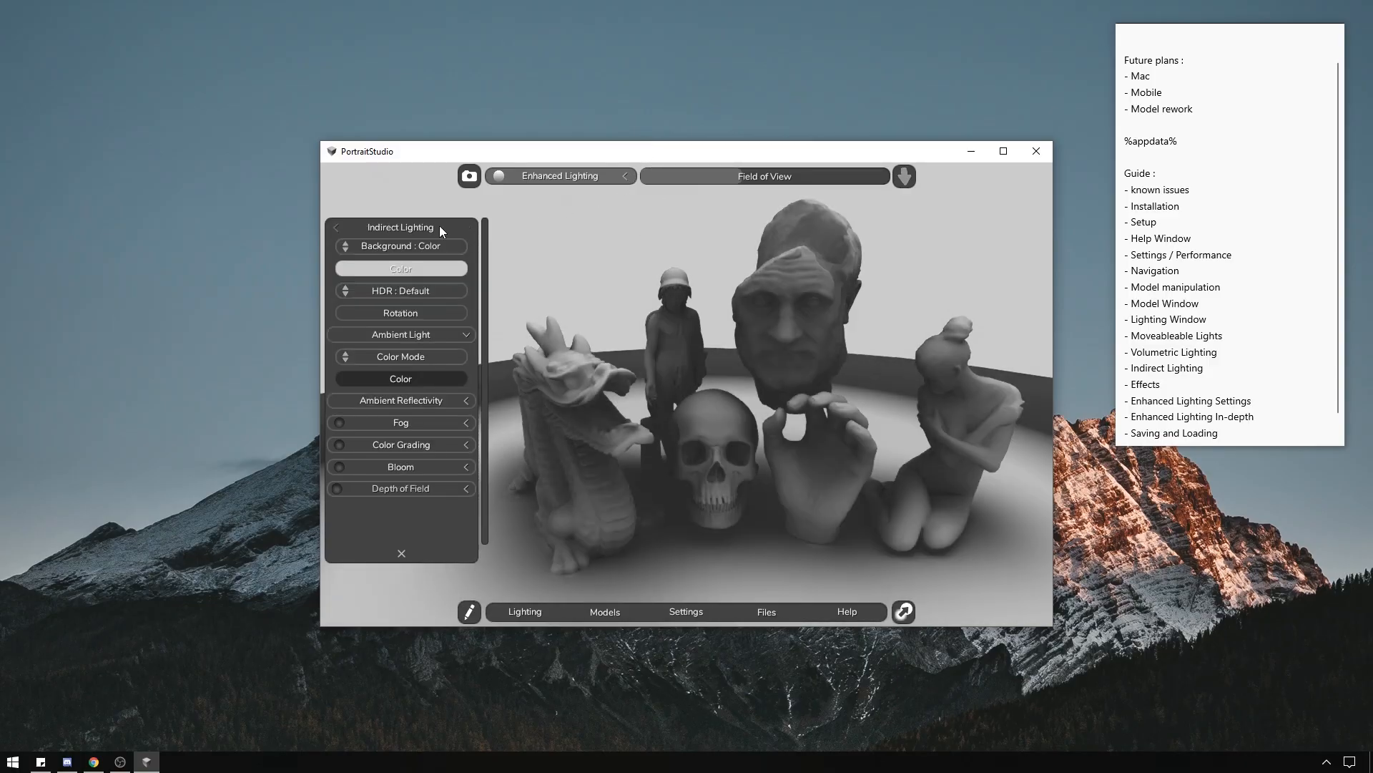
left_click(424, 385)
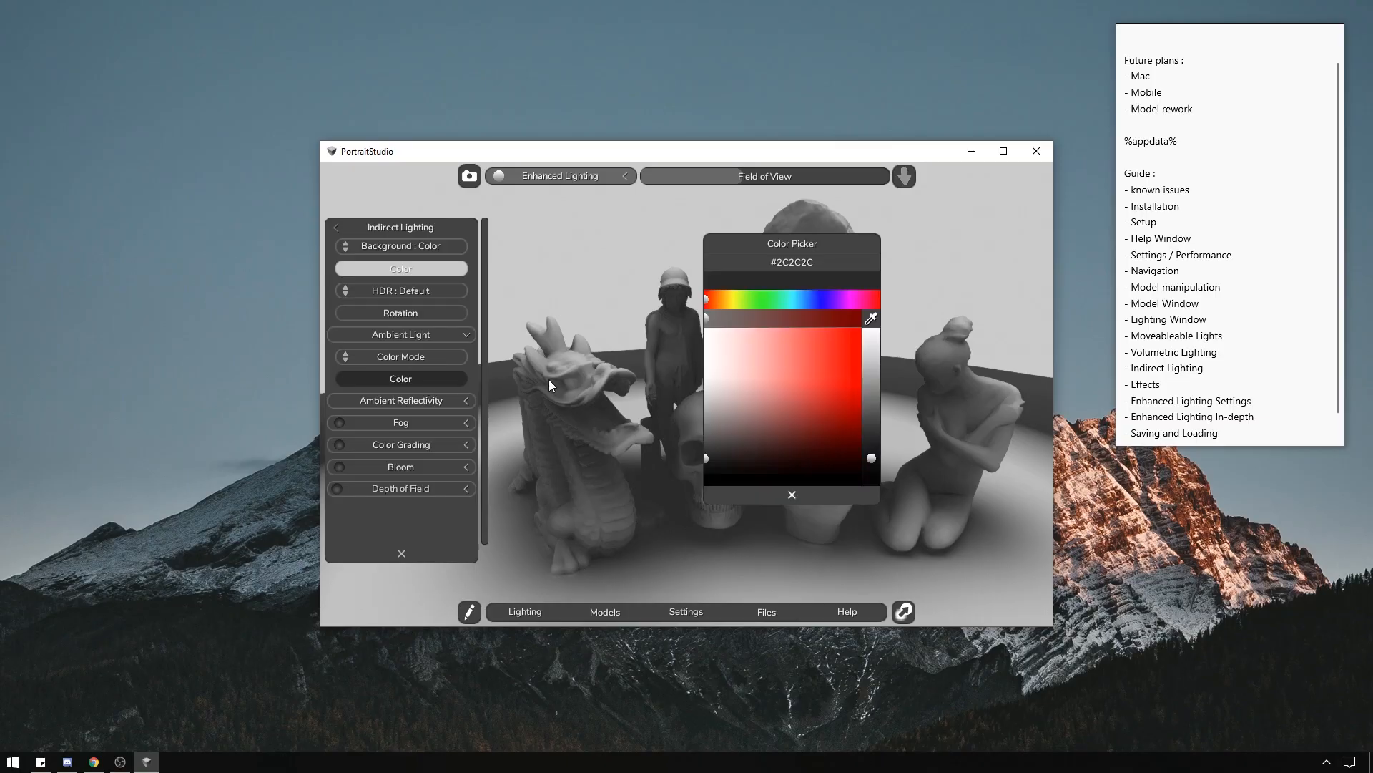
left_click_drag(730, 439, 689, 522)
left_click(745, 494)
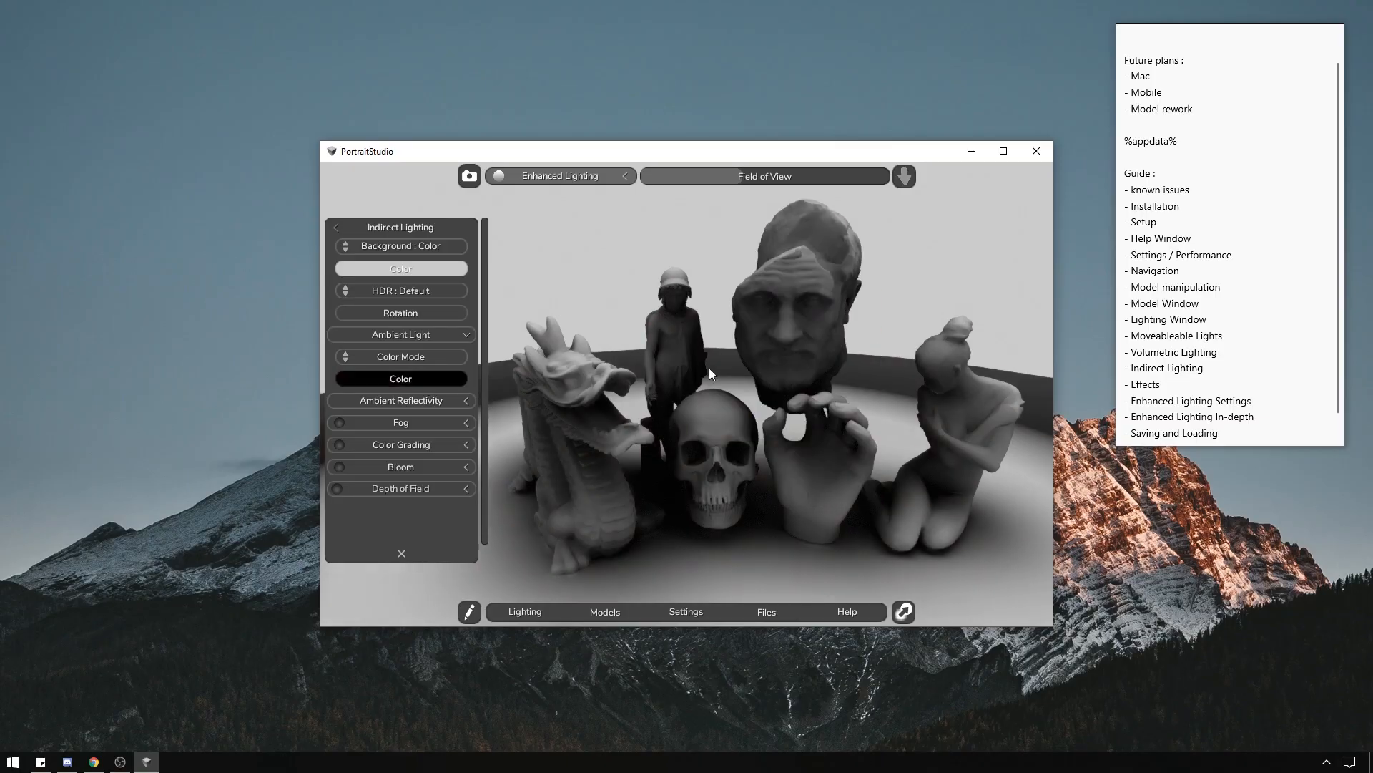
left_click(341, 226)
Set the Enhanced Lighting bounce exposure to maximum and the occlusion to about 25%.
left_click(624, 178)
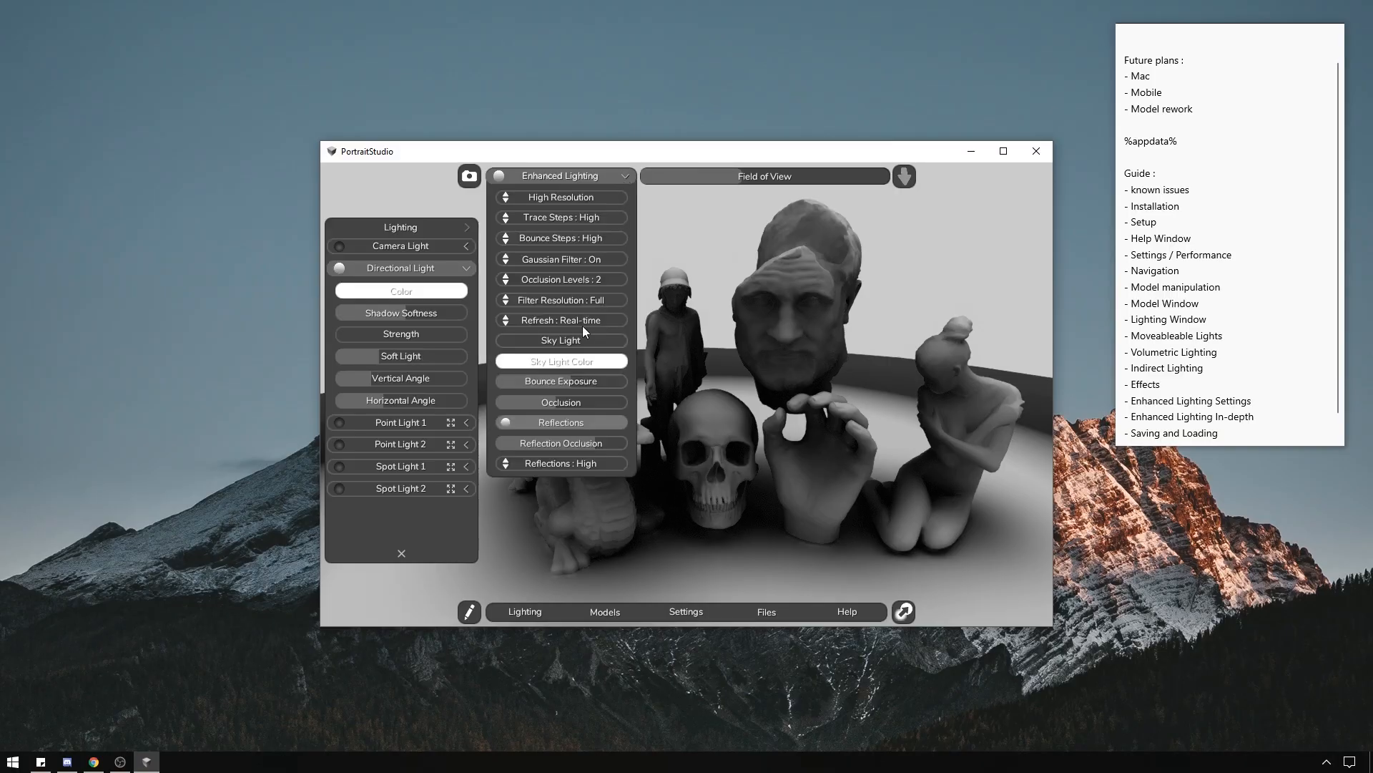
left_click_drag(570, 383, 641, 384)
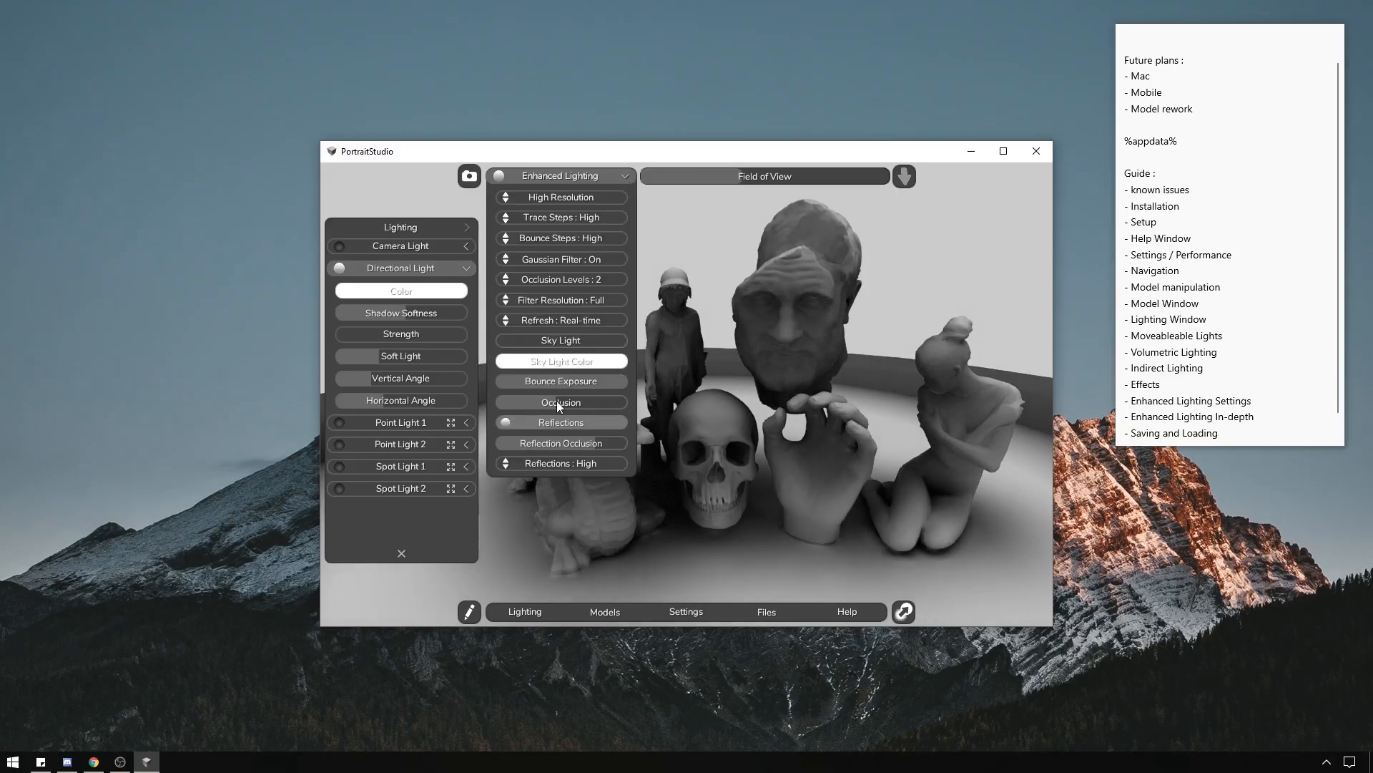
left_click_drag(557, 403, 527, 405)
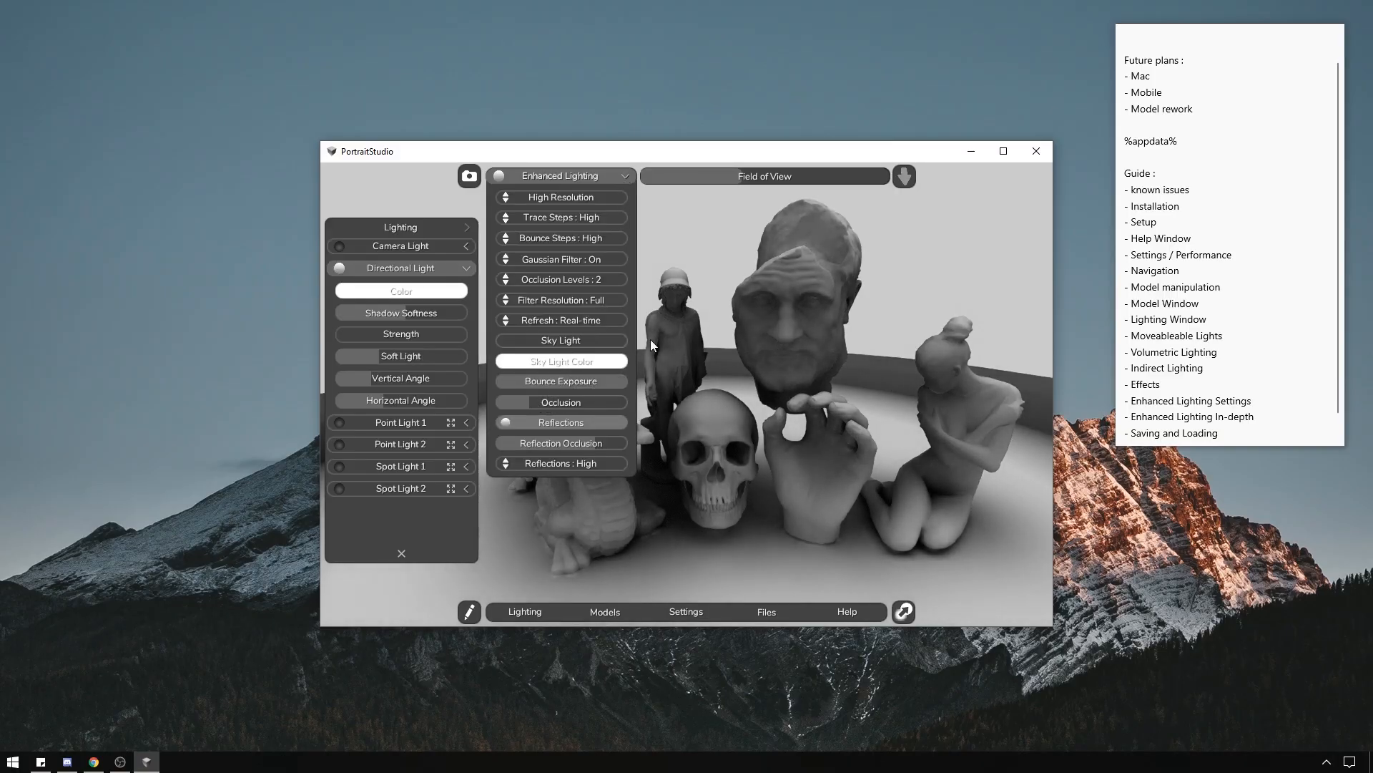
left_click(627, 176)
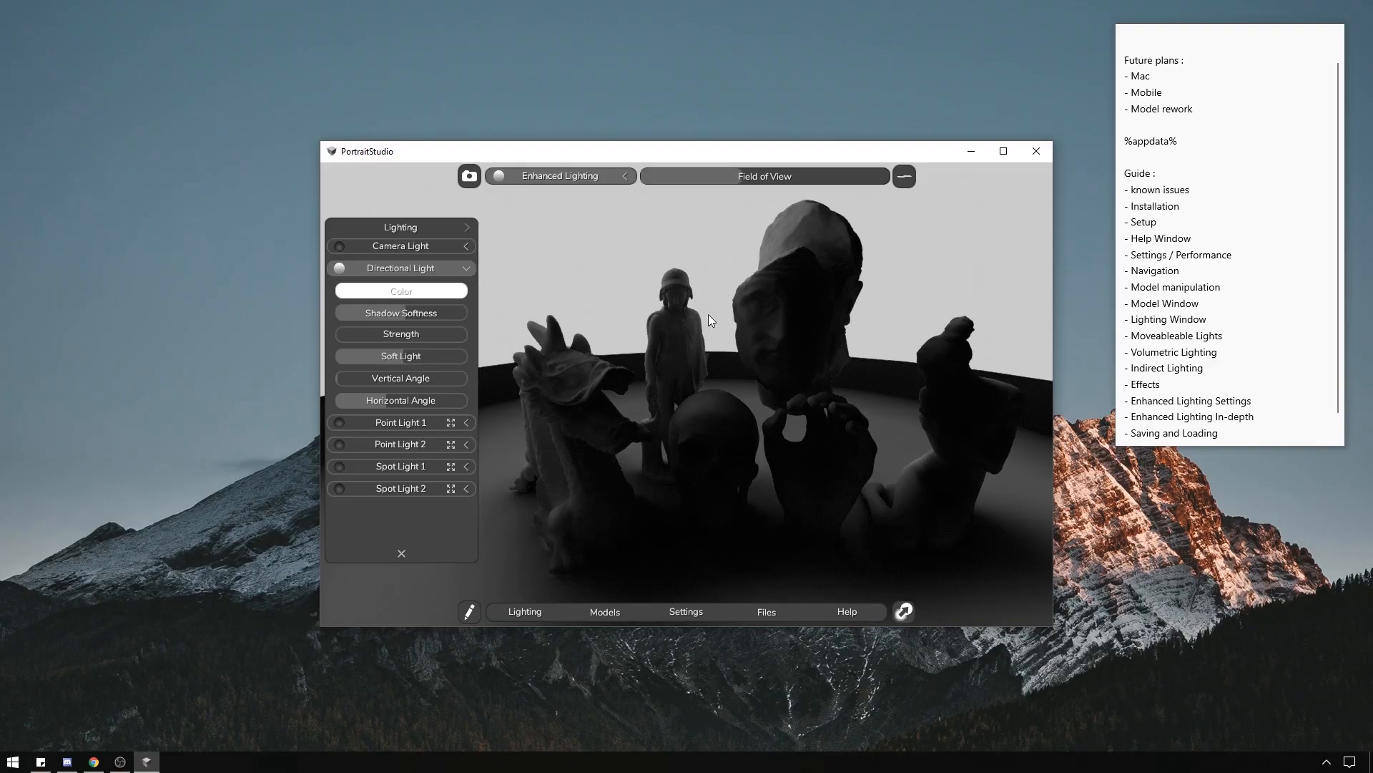
Redirect the directional light across the models and set its strength to about 25%, viewing the scene up close.
left_click_drag(709, 314, 779, 292)
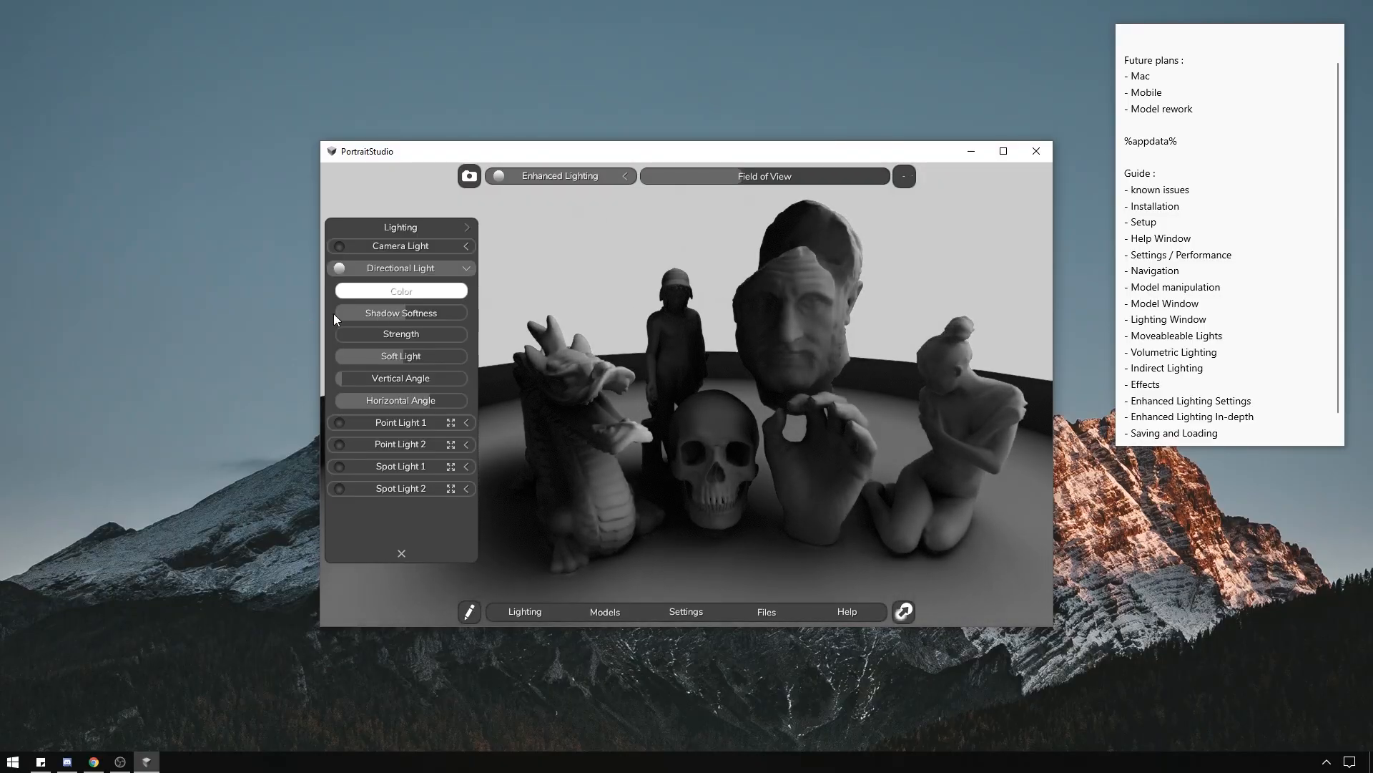
left_click_drag(345, 335, 368, 333)
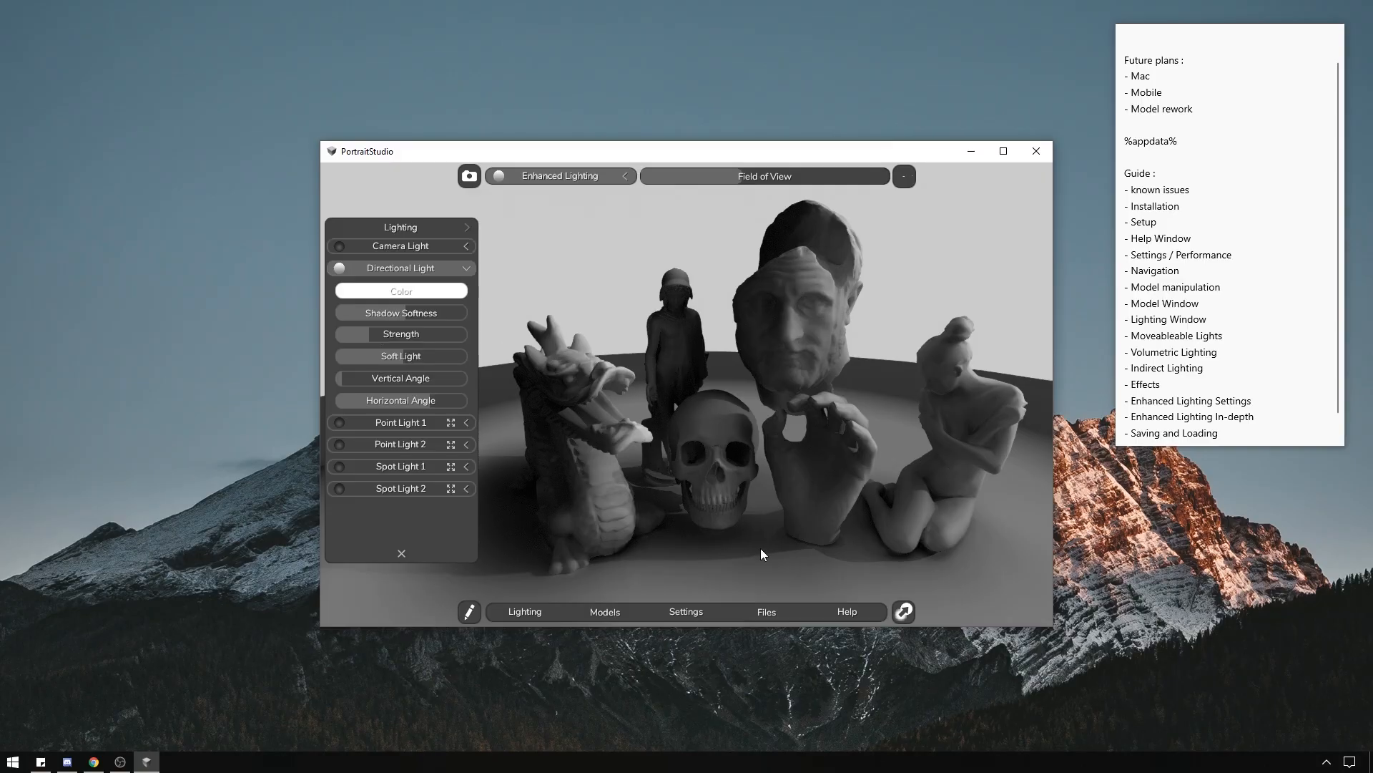
mouse_move(701, 229)
right_mouse_down()
mouse_move(840, 216)
mouse_move(934, 229)
mouse_move(608, 247)
mouse_move(789, 248)
mouse_move(784, 302)
mouse_move(764, 164)
right_mouse_up()
mouse_move(738, 250)
right_mouse_down()
mouse_move(737, 298)
mouse_move(753, 298)
right_mouse_up()
scroll(763, 284, "up", 2)
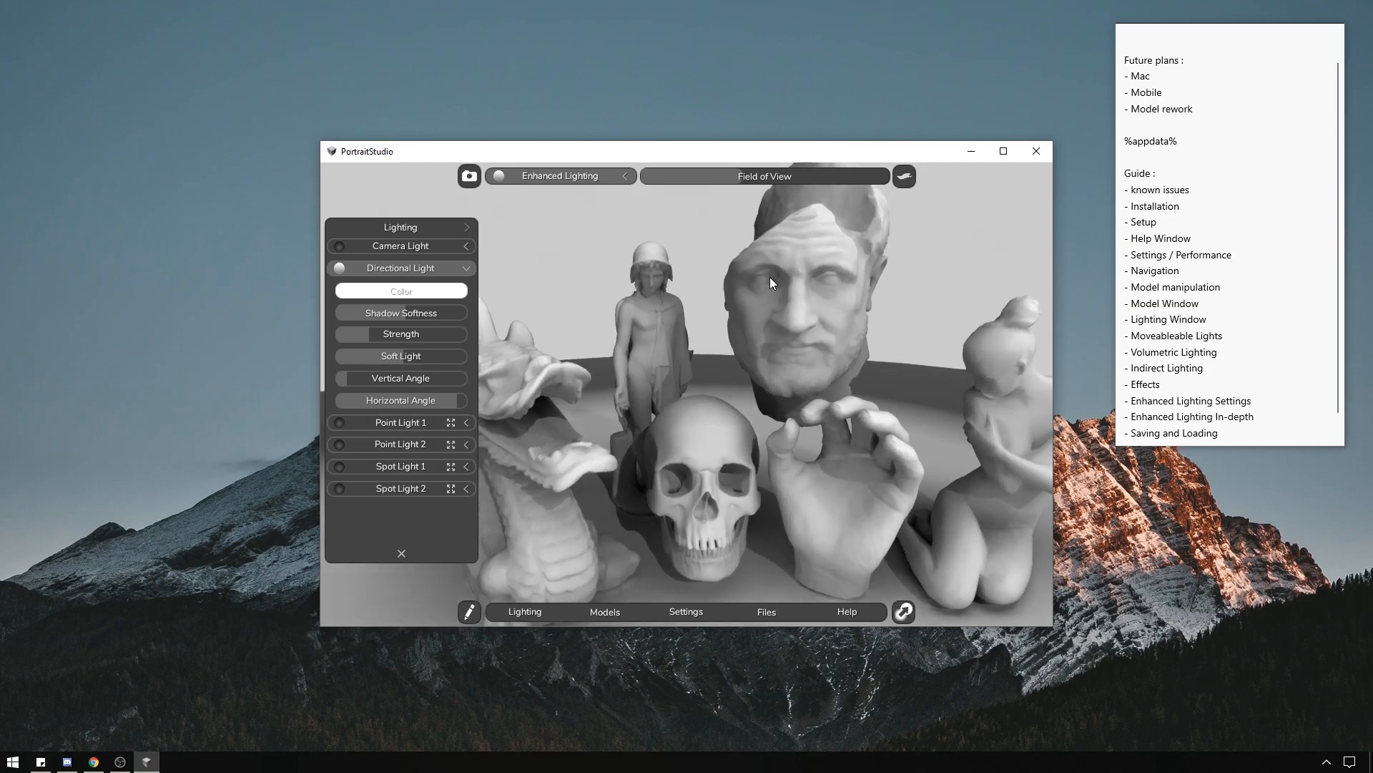
scroll(766, 289, "up", 2)
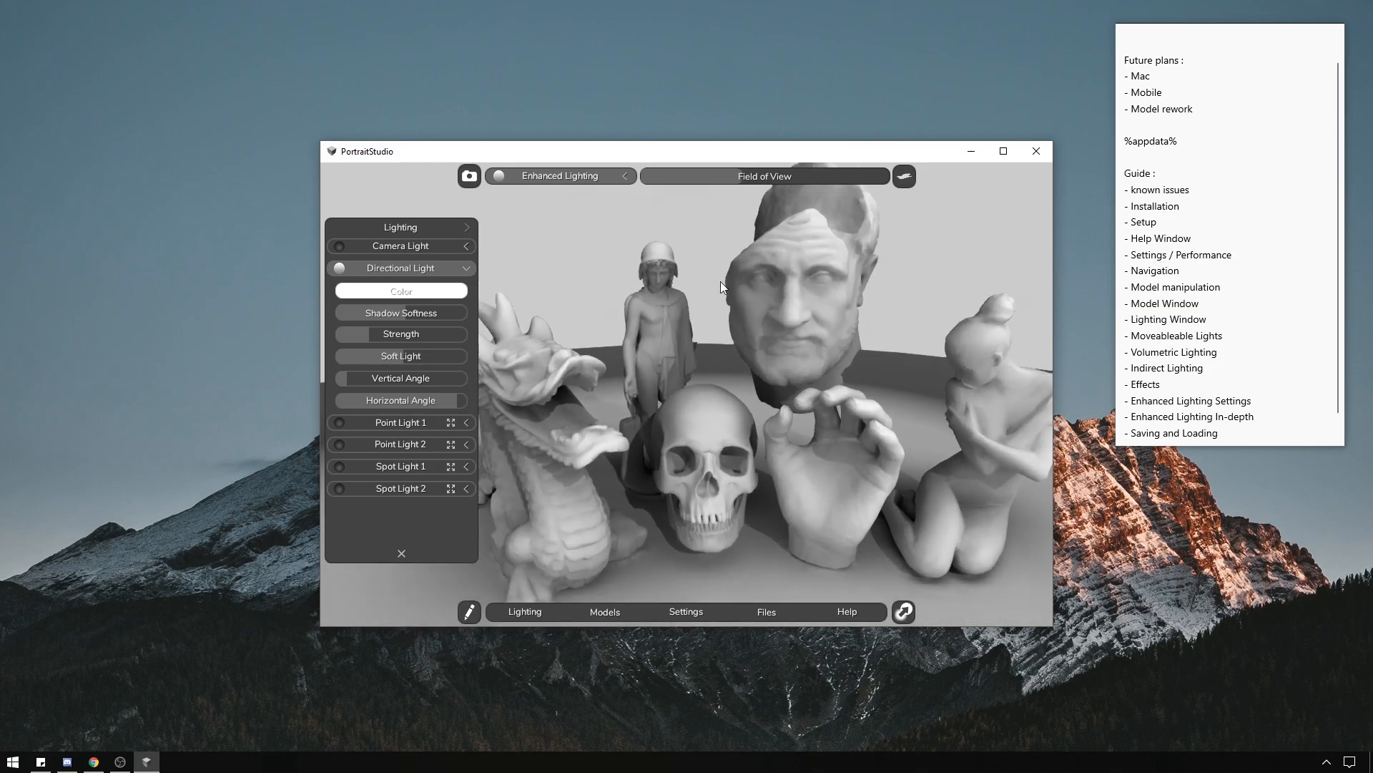
Set the diffuse color of the primary model ShepherdCupid to red.
scroll(571, 284, "down", 2)
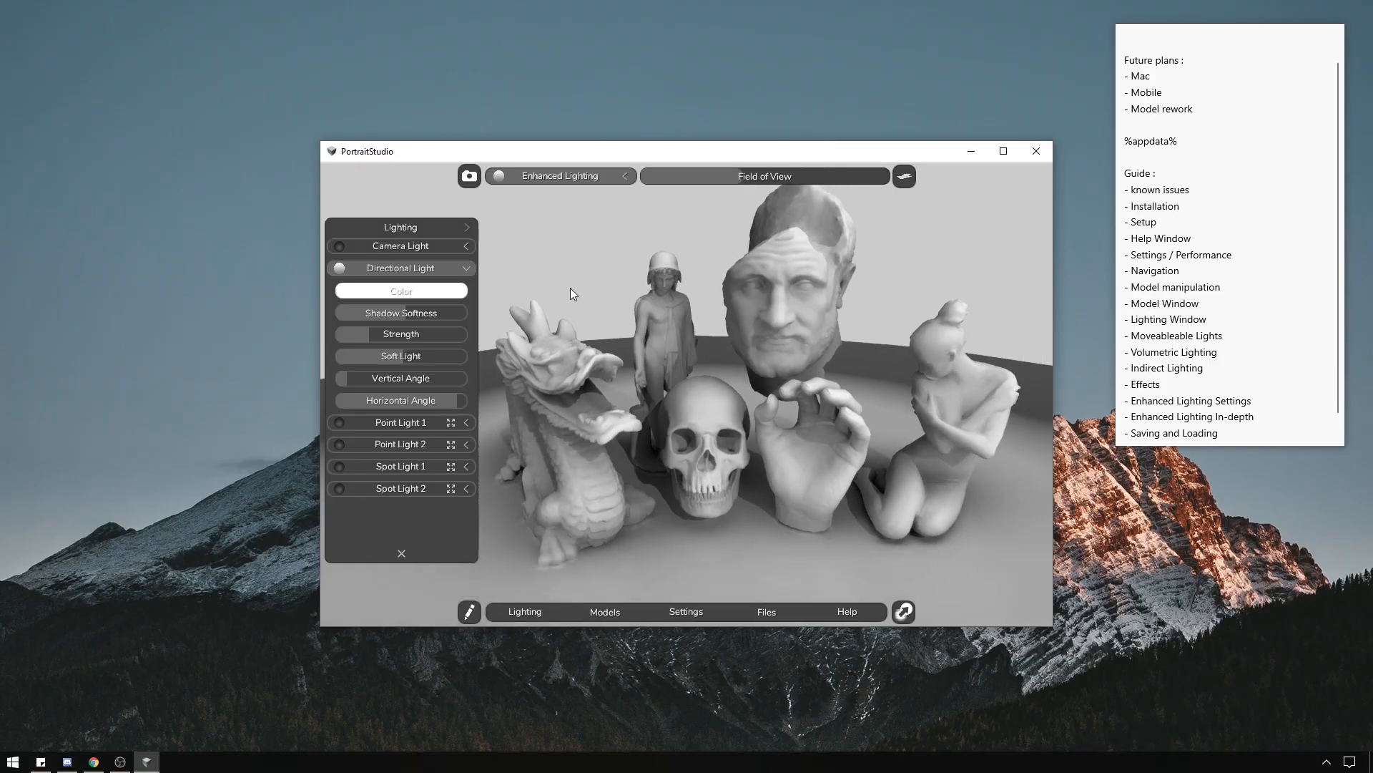
left_click(612, 615)
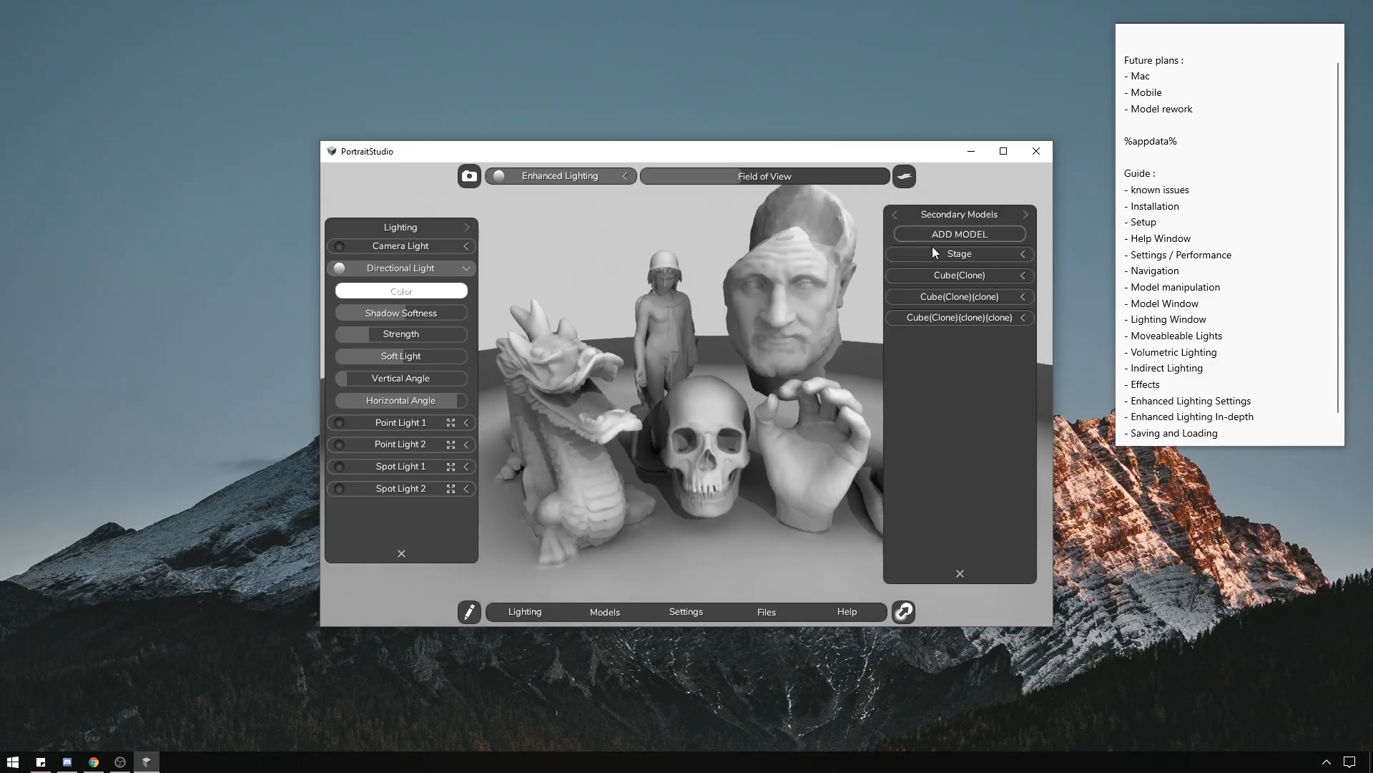
left_click(897, 215)
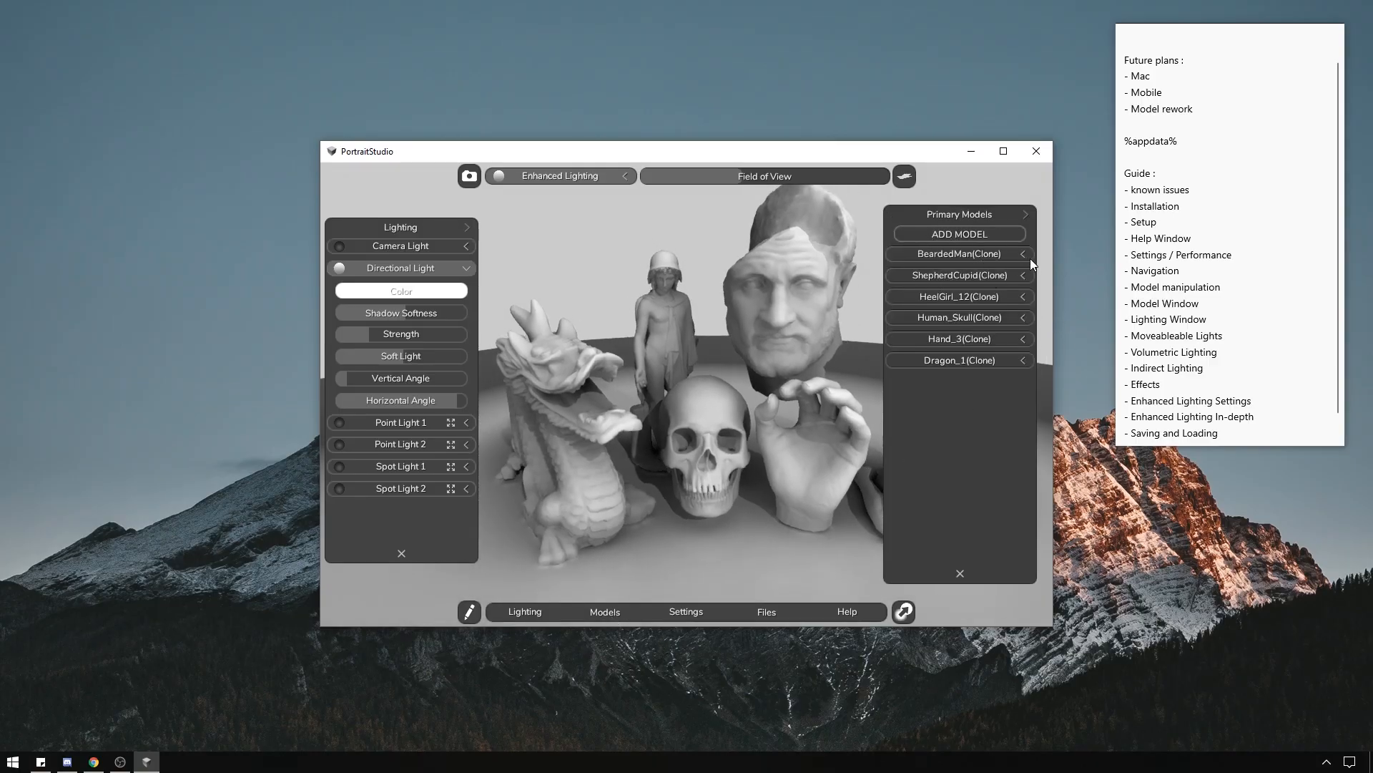
left_click(1022, 276)
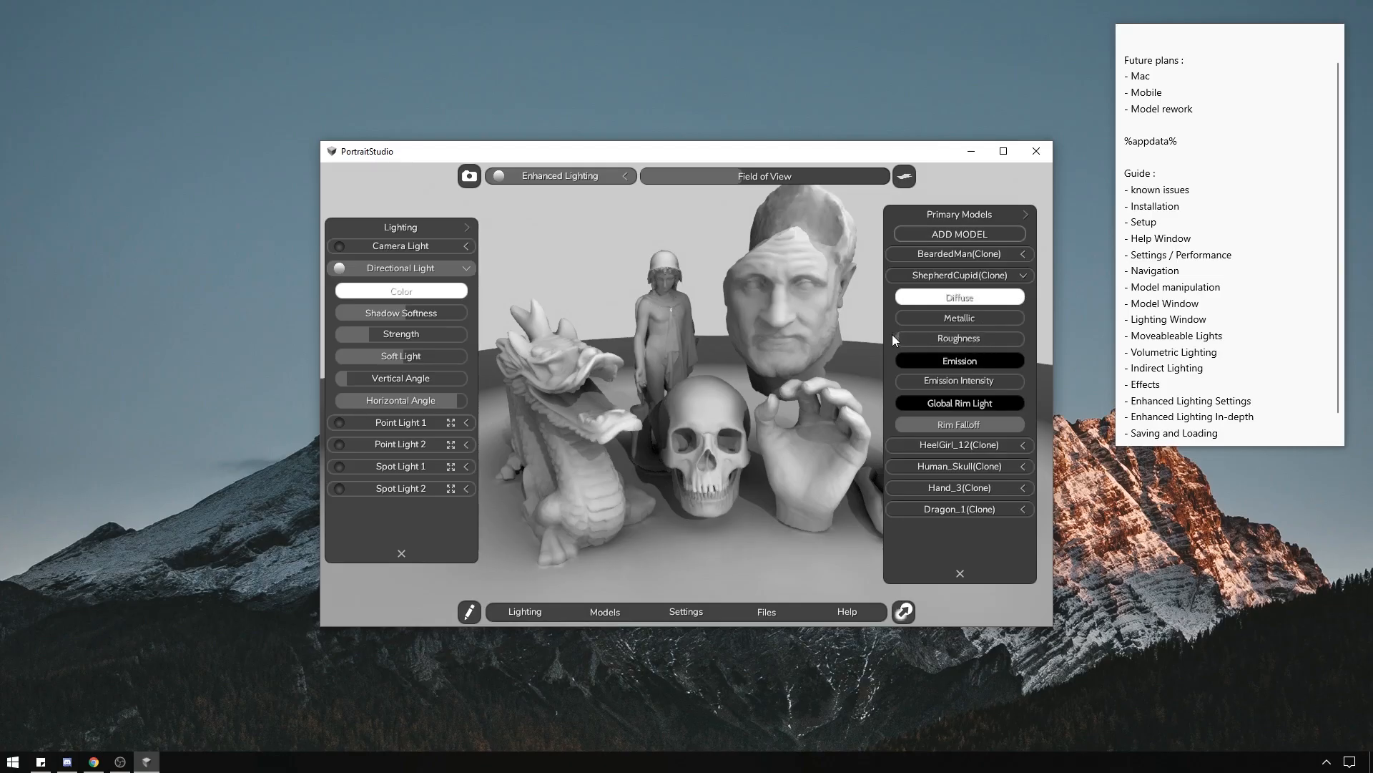
left_click(950, 298)
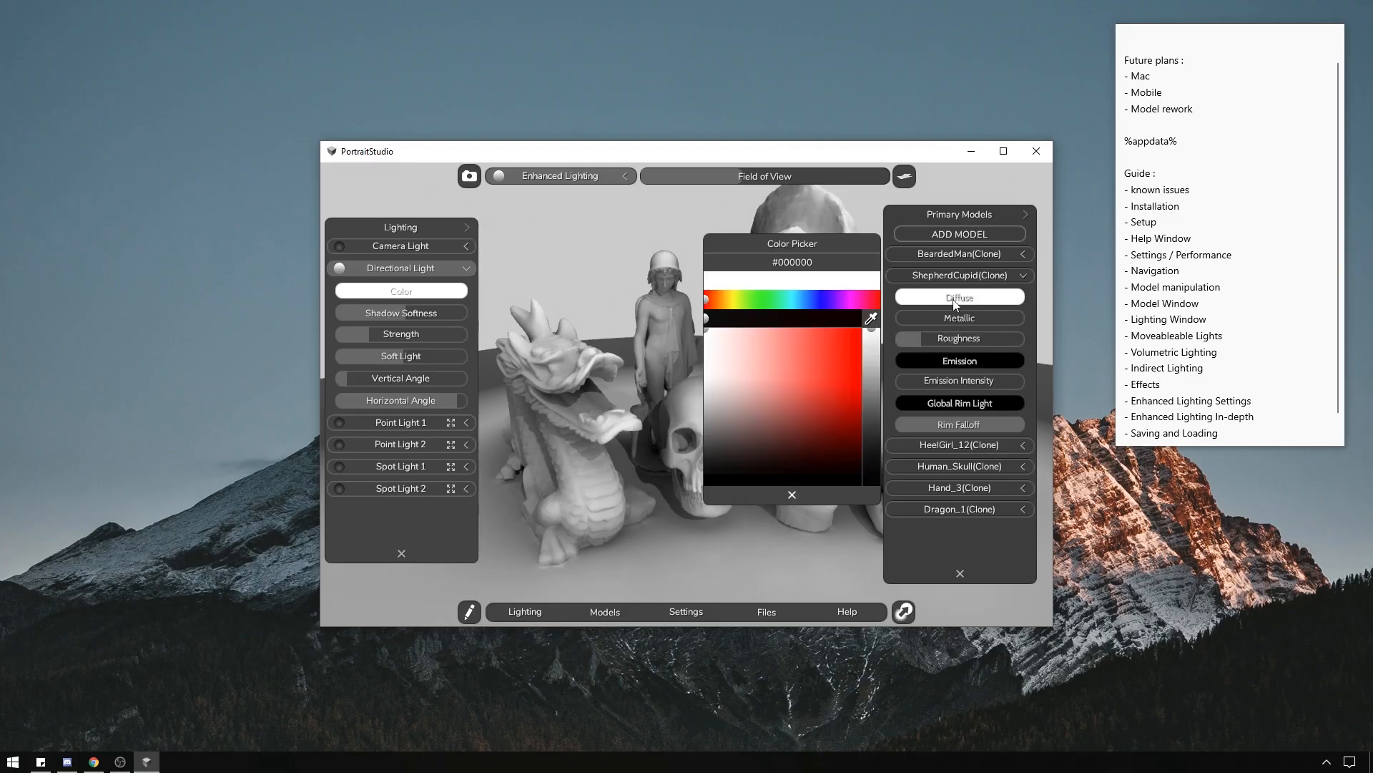
left_click(792, 494)
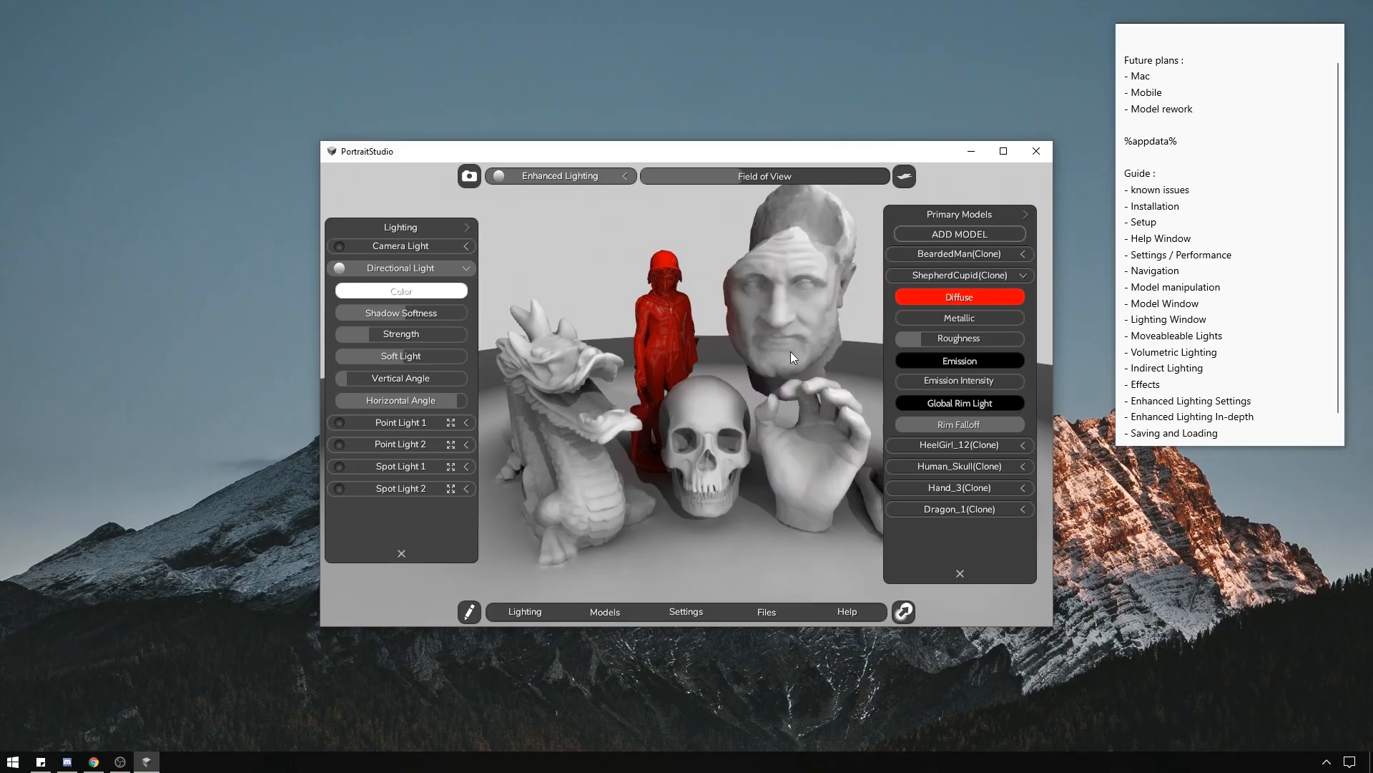
Aim the directional light from behind the models, lowering its soft light to about 5% and raising its strength to about 40%.
scroll(724, 287, "up", 5)
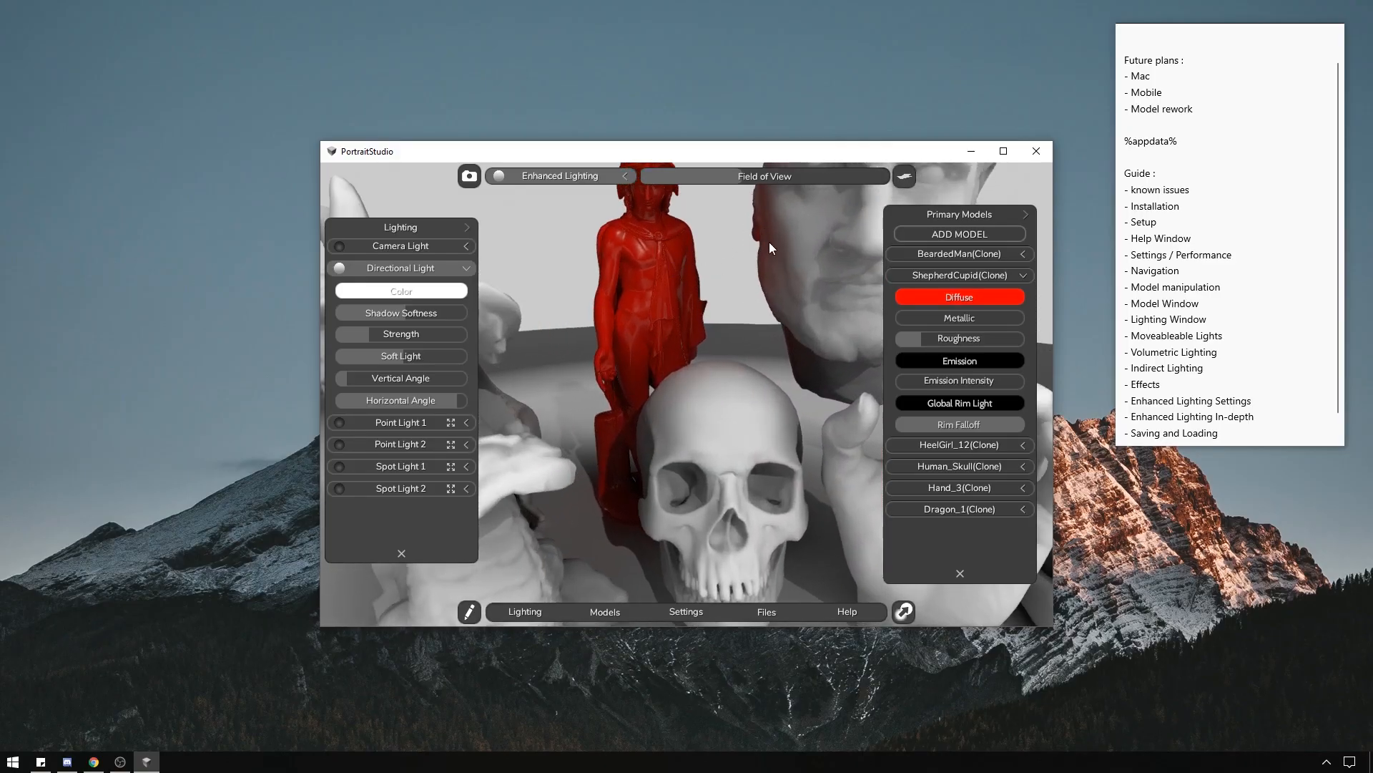
mouse_move(767, 238)
left_mouse_down()
mouse_move(738, 248)
mouse_move(784, 243)
left_mouse_up()
right_click_drag(783, 243, 802, 163)
left_click_drag(804, 163, 612, 186)
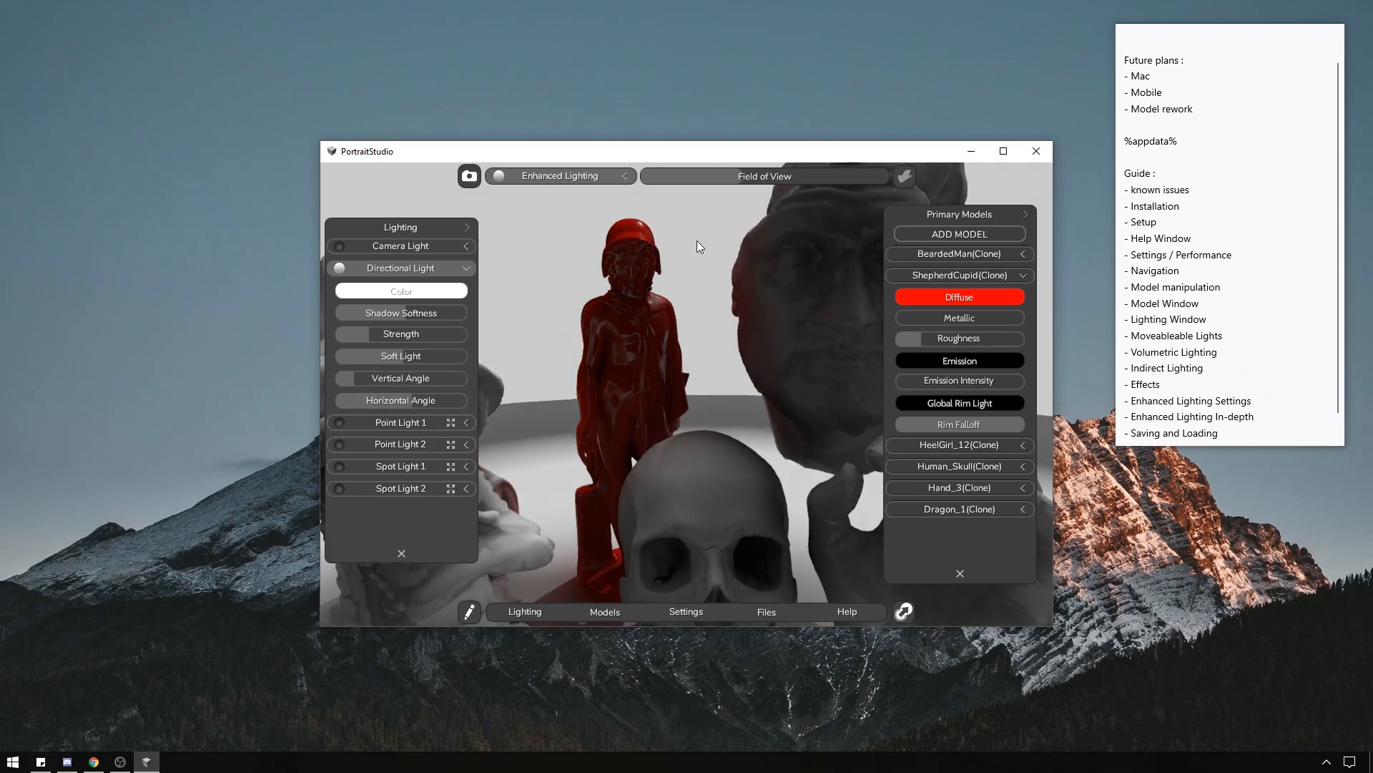
scroll(697, 241, "down", 5)
left_click_drag(697, 243, 630, 292)
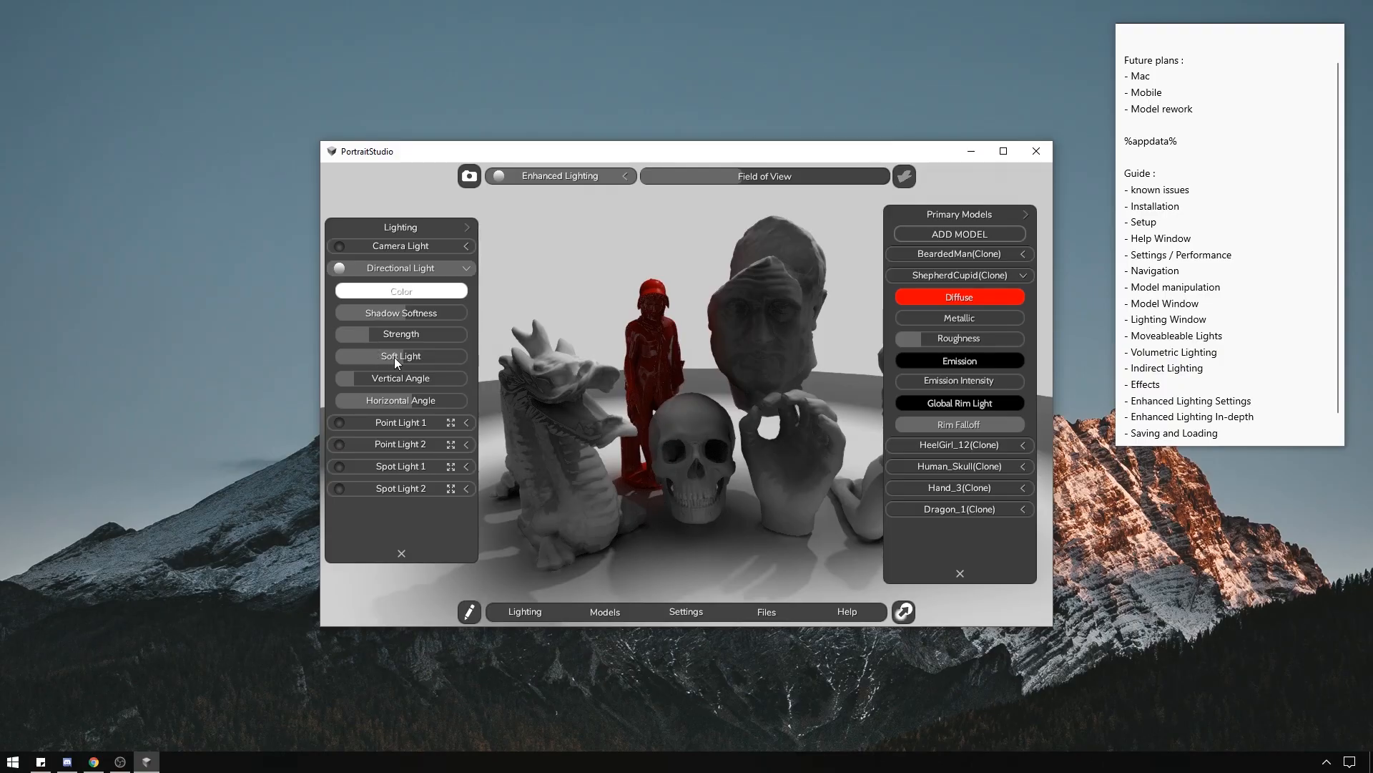
mouse_move(393, 358)
left_mouse_down()
mouse_move(342, 360)
mouse_move(384, 335)
left_mouse_up()
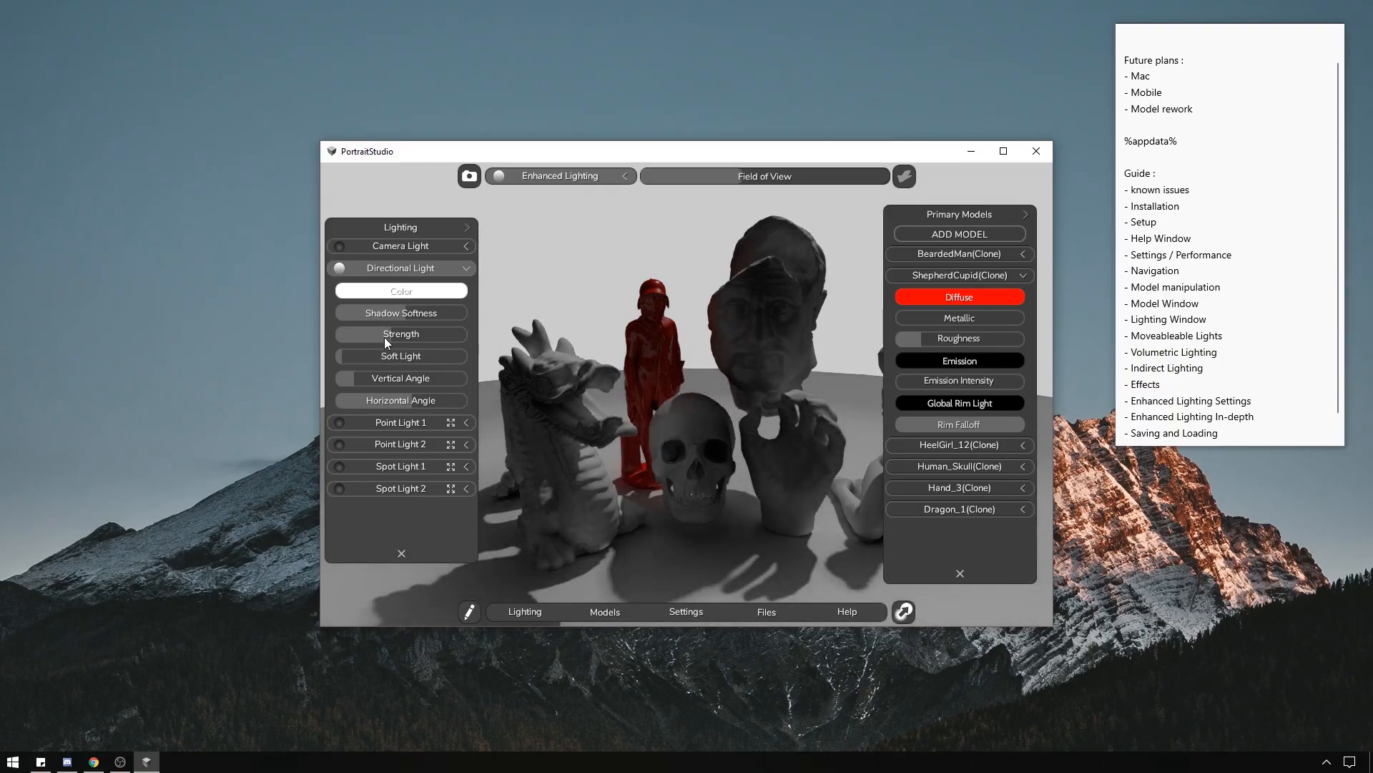
scroll(581, 265, "up", 3)
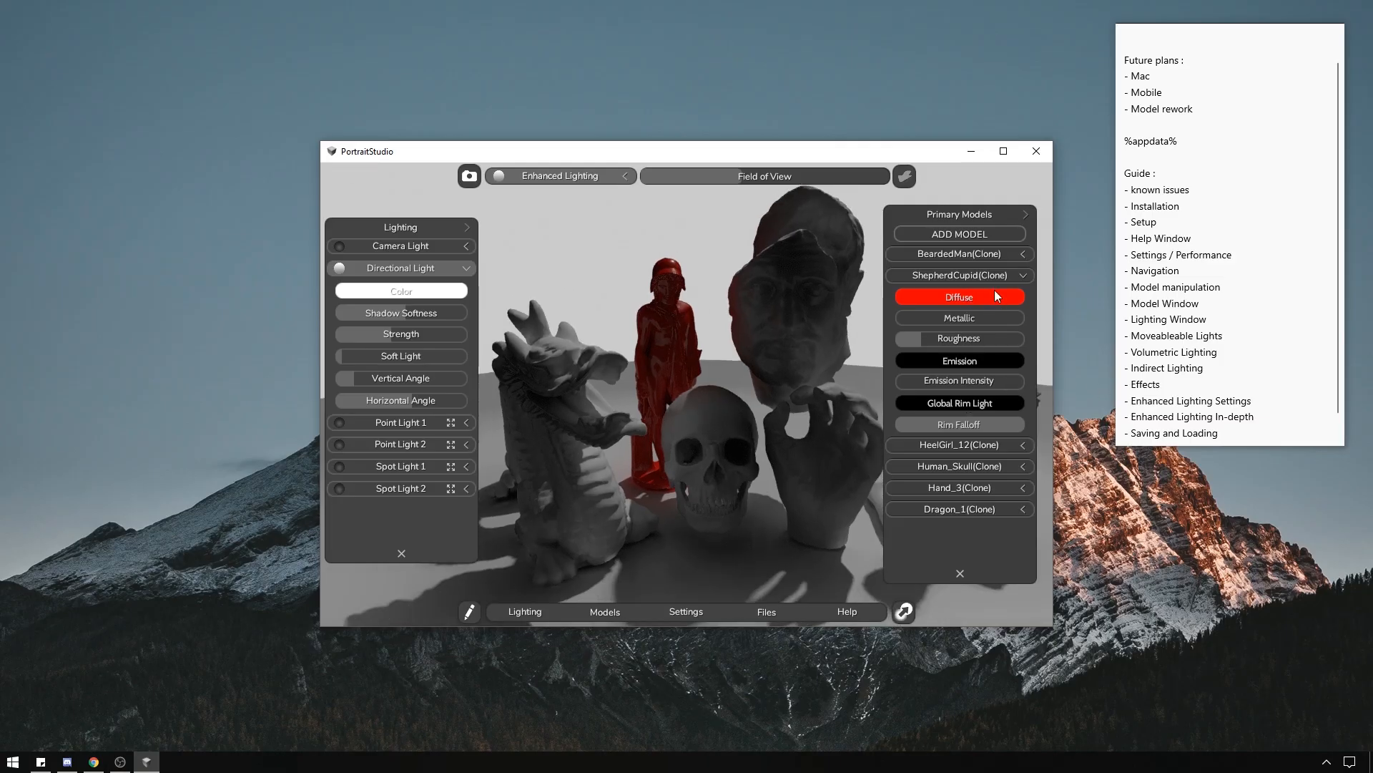
Set the diffuse color of the Dragon_1 model to blue.
left_click(1023, 275)
left_click(1021, 361)
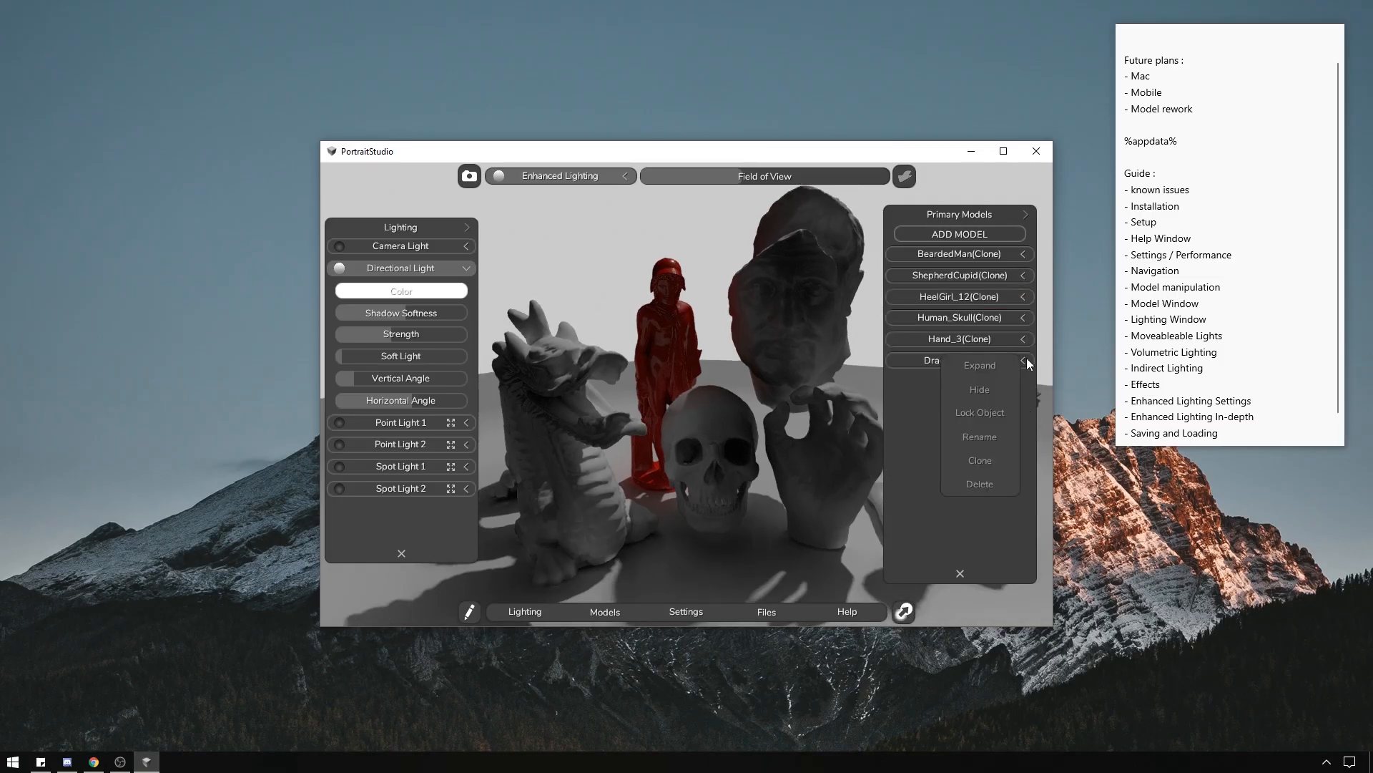
left_click(973, 384)
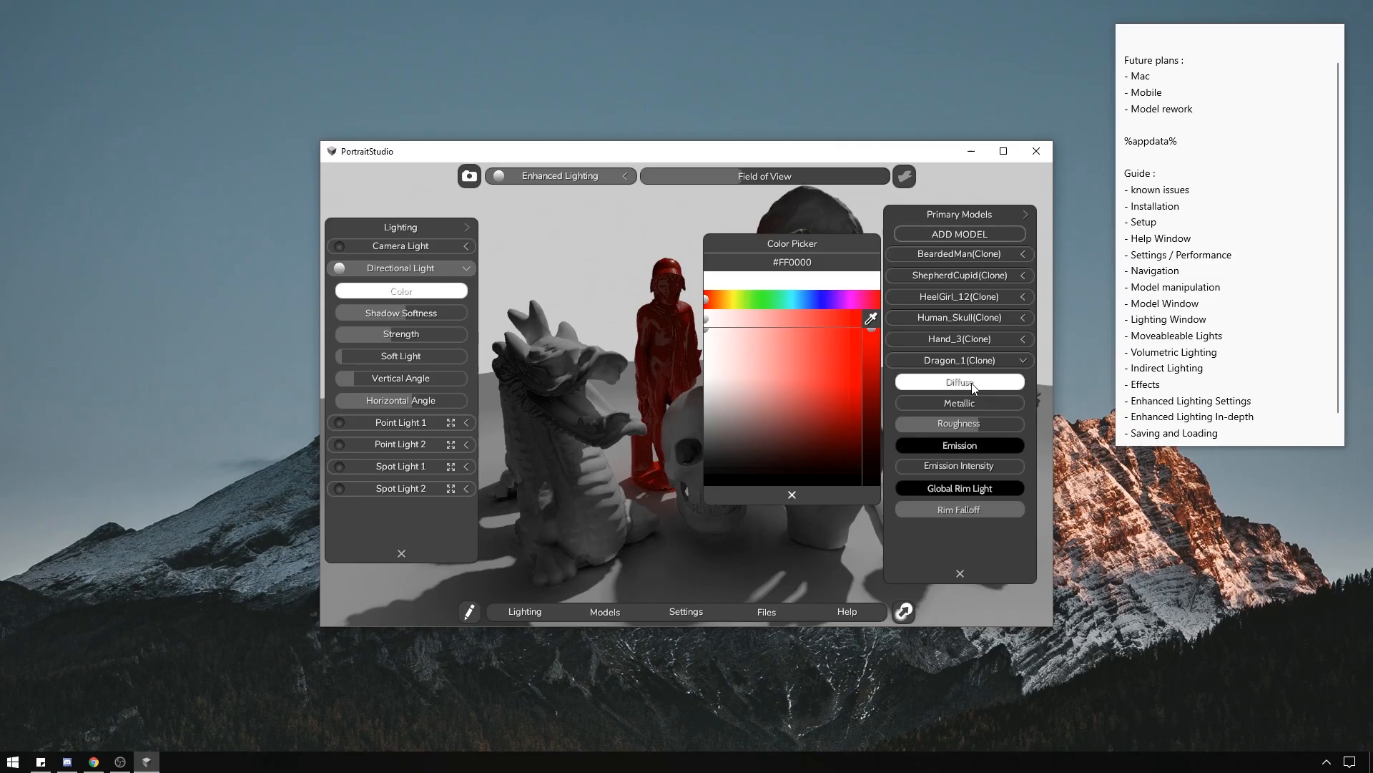
left_click(804, 299)
left_click(828, 346)
left_click(791, 494)
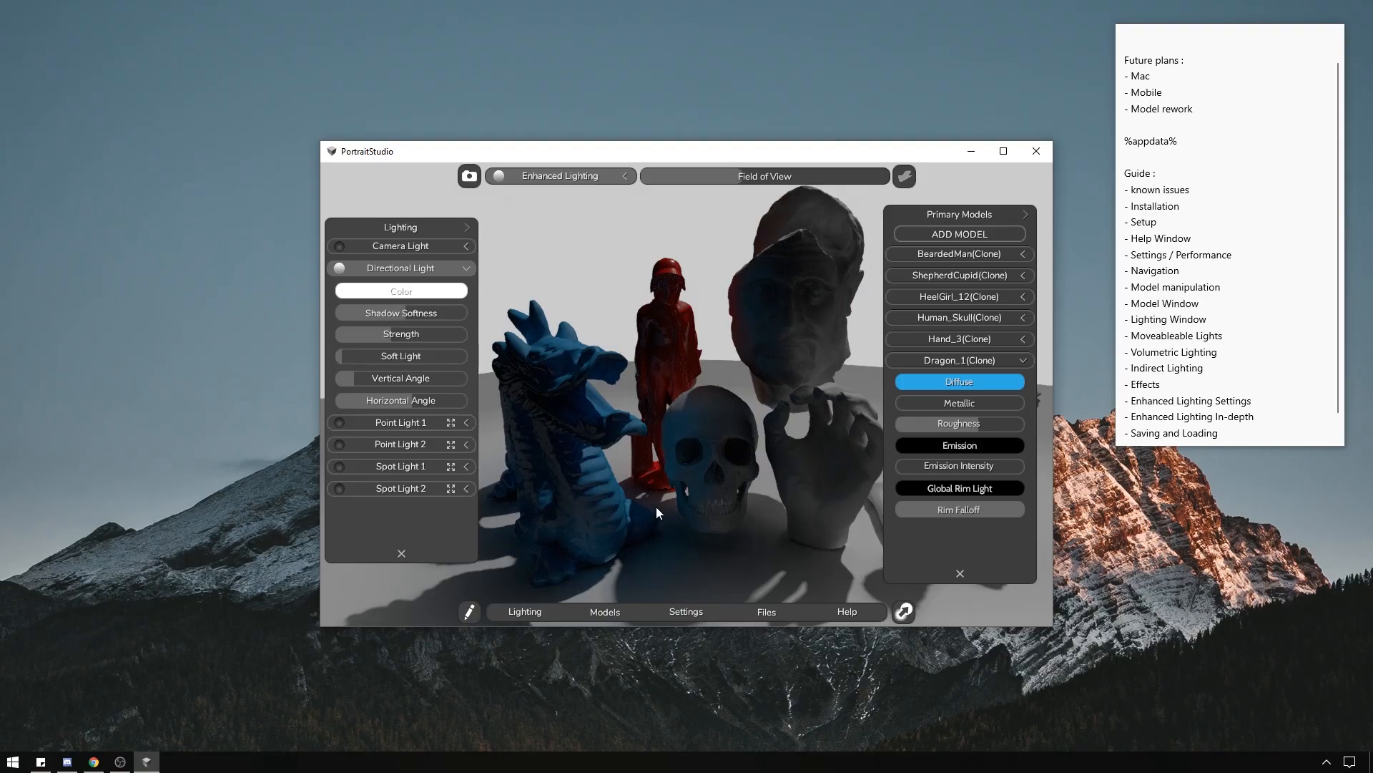
Set the diffuse color of the HeelGirl_12 model to orange and redirect the light slightly across the scene.
right_click_drag(843, 356, 935, 359)
left_click(1023, 354)
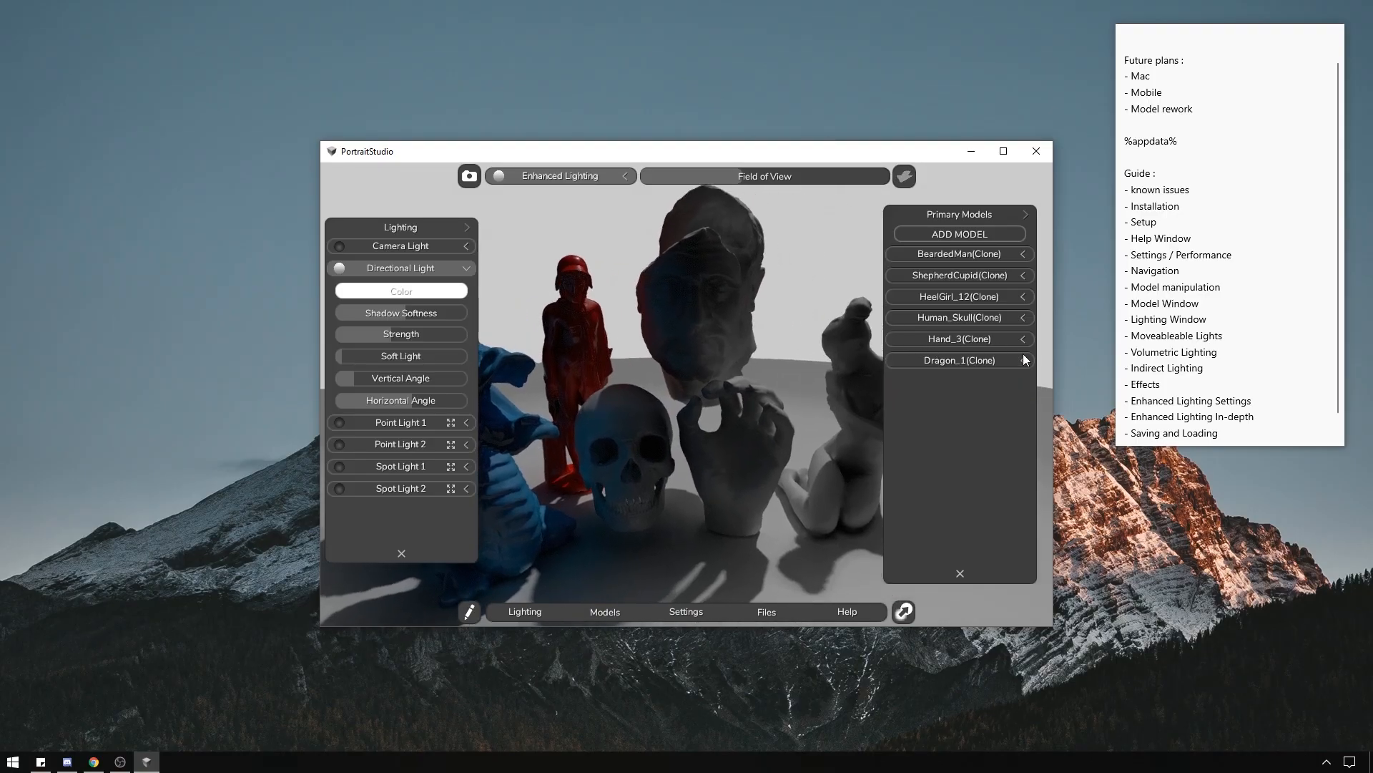
left_click(1023, 300)
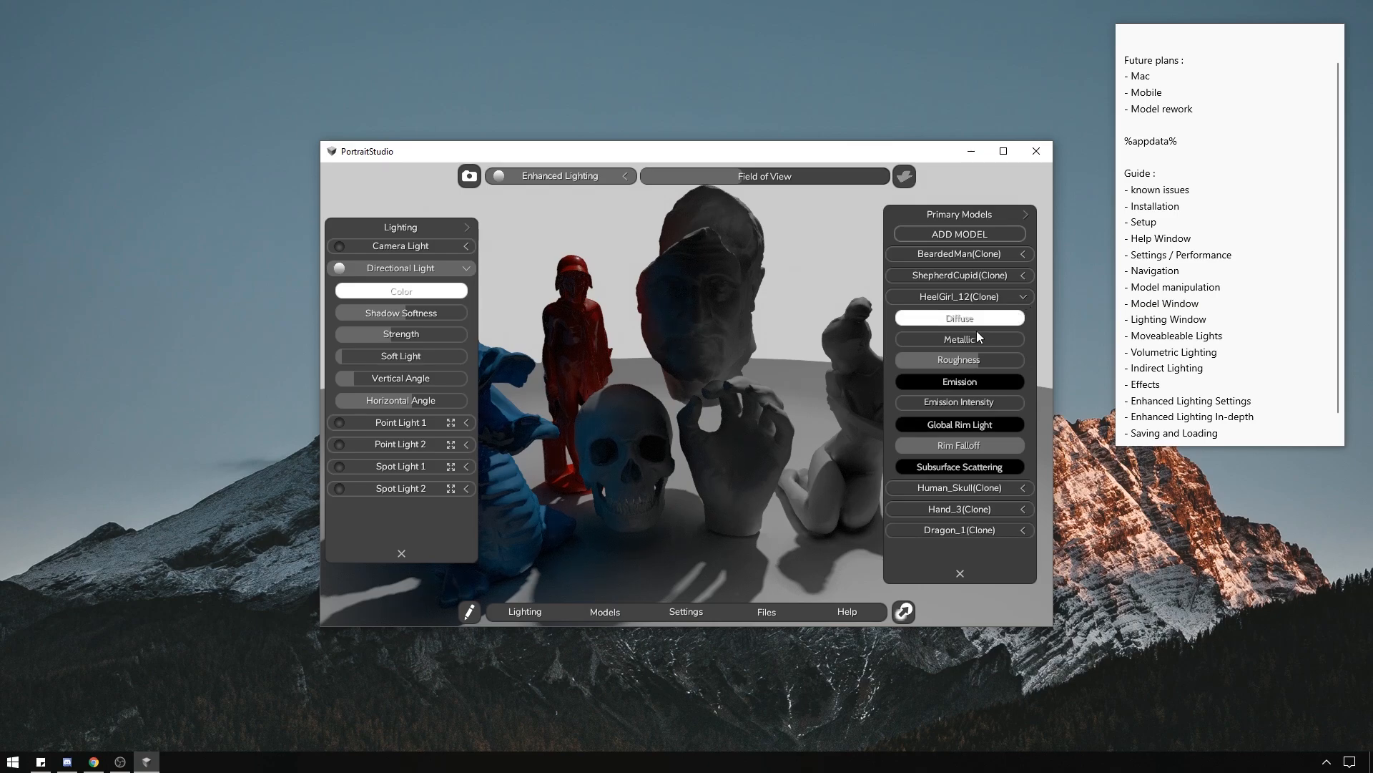
left_click(976, 322)
left_click(719, 300)
left_click(820, 337)
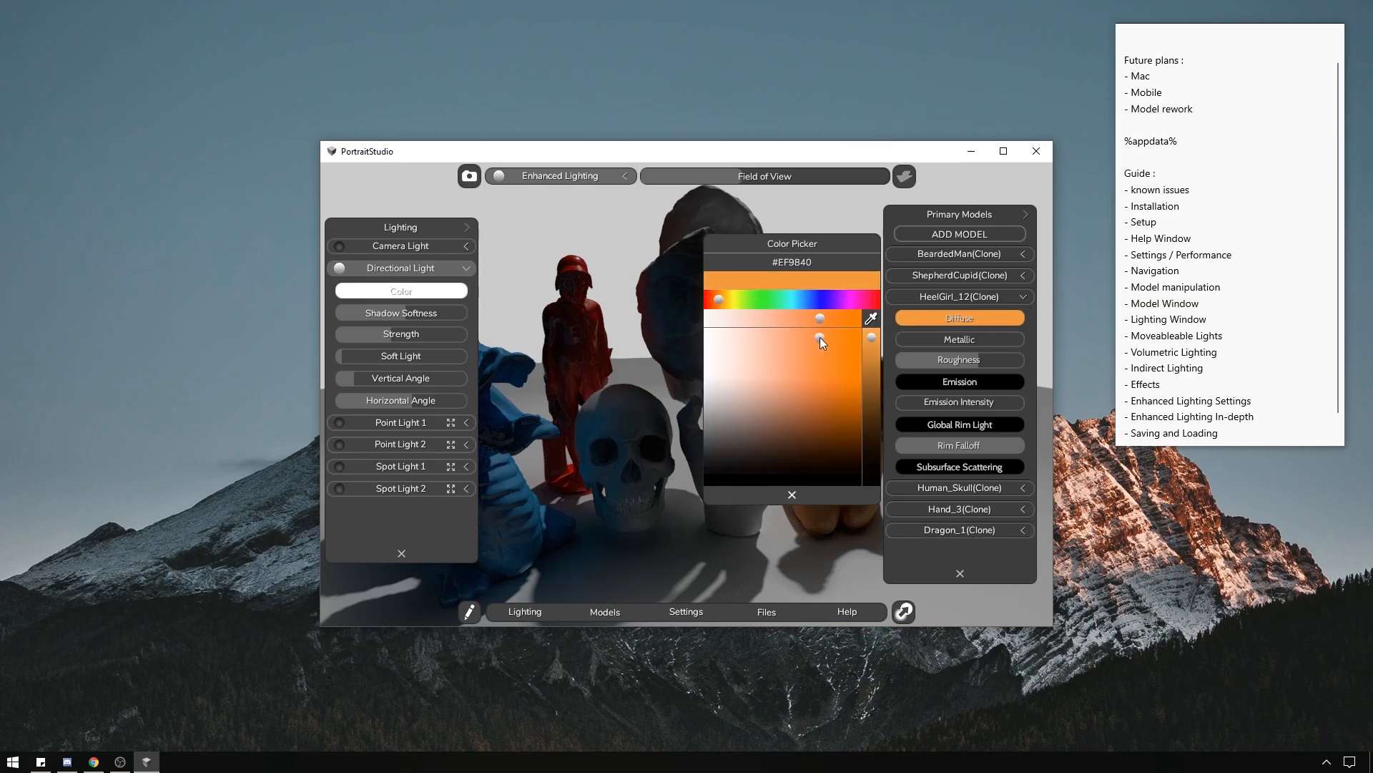
left_click(792, 494)
right_click_drag(837, 351, 883, 348)
mouse_move(791, 491)
left_mouse_down()
mouse_move(811, 470)
mouse_move(792, 503)
mouse_move(796, 479)
left_mouse_up()
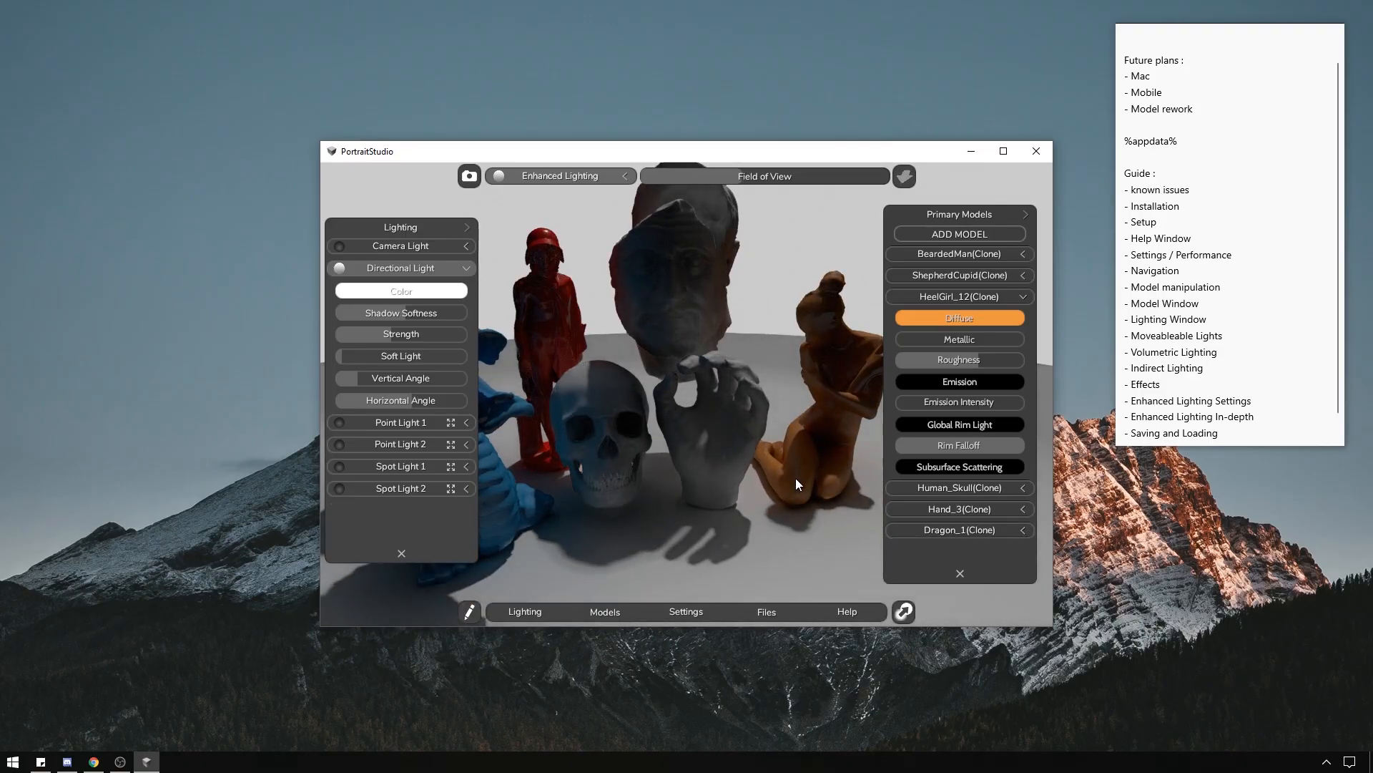
right_click_drag(795, 478, 777, 302)
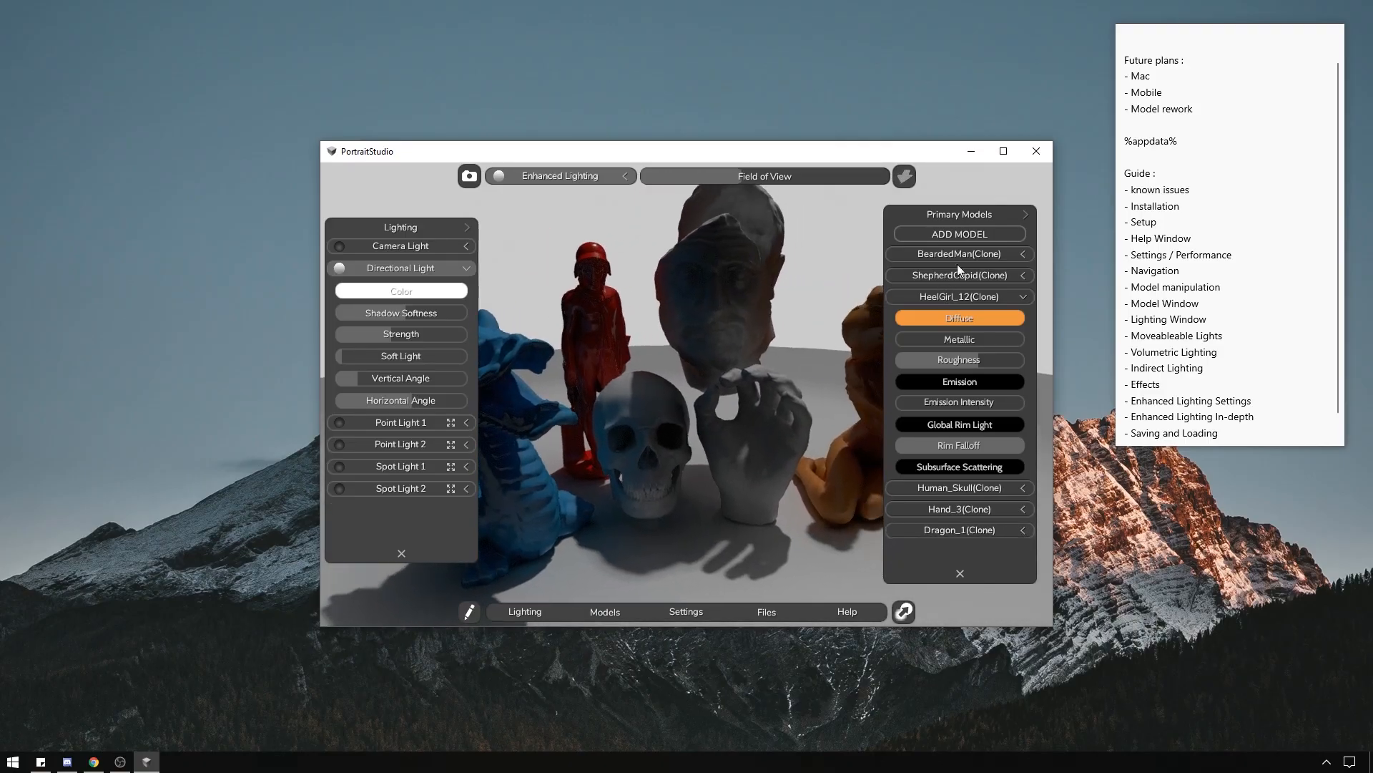
Set the diffuse color of the Hand_3 model to purple.
left_click(1023, 296)
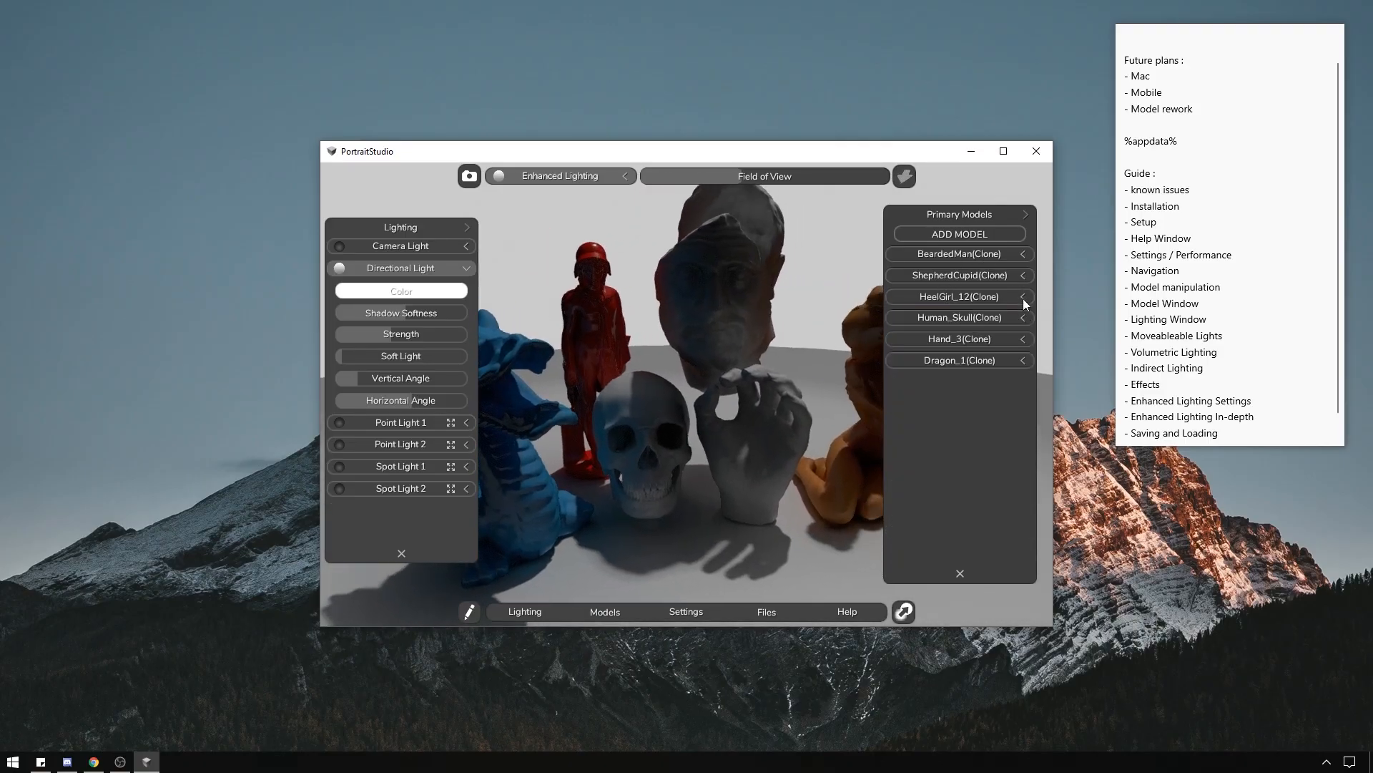
left_click(1024, 338)
left_click(1024, 337)
left_click(1024, 338)
left_click(990, 366)
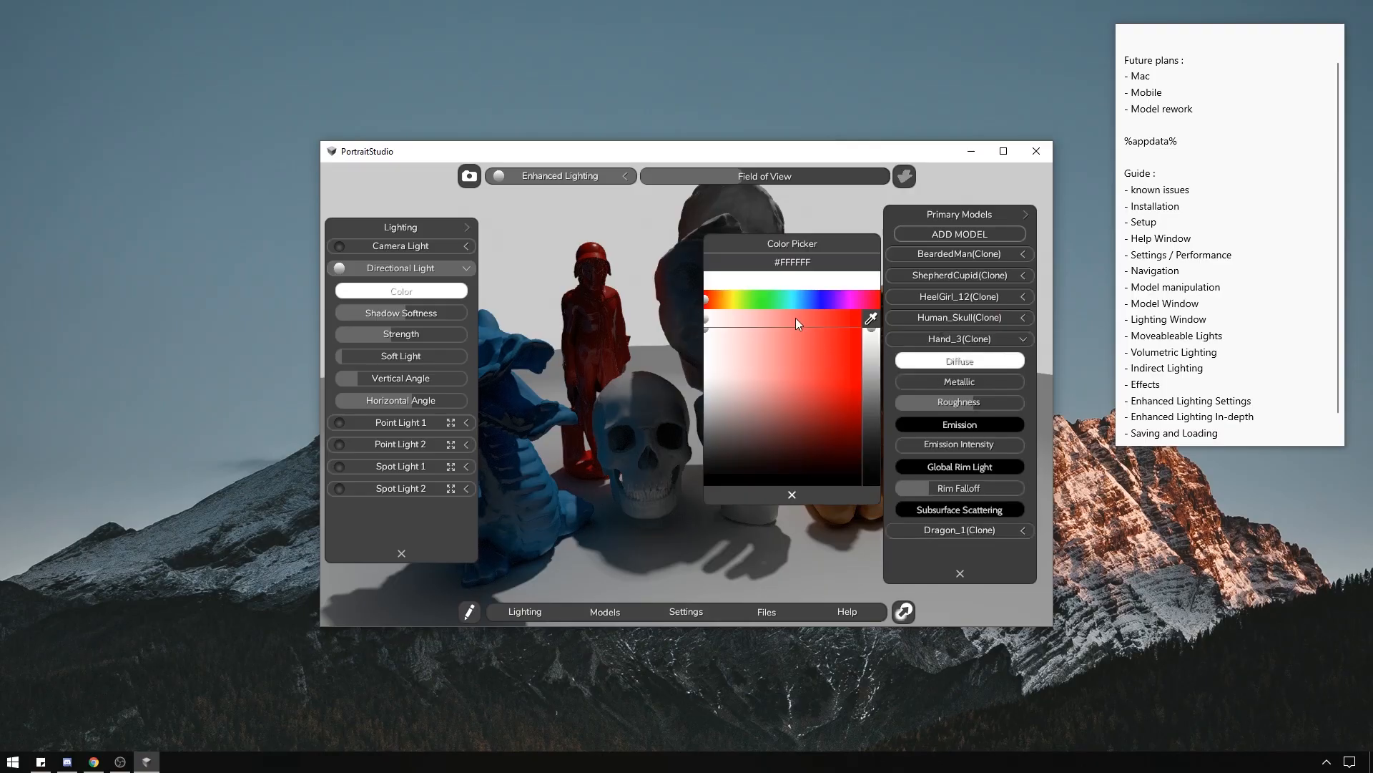
left_click_drag(800, 304, 839, 303)
left_click(819, 347)
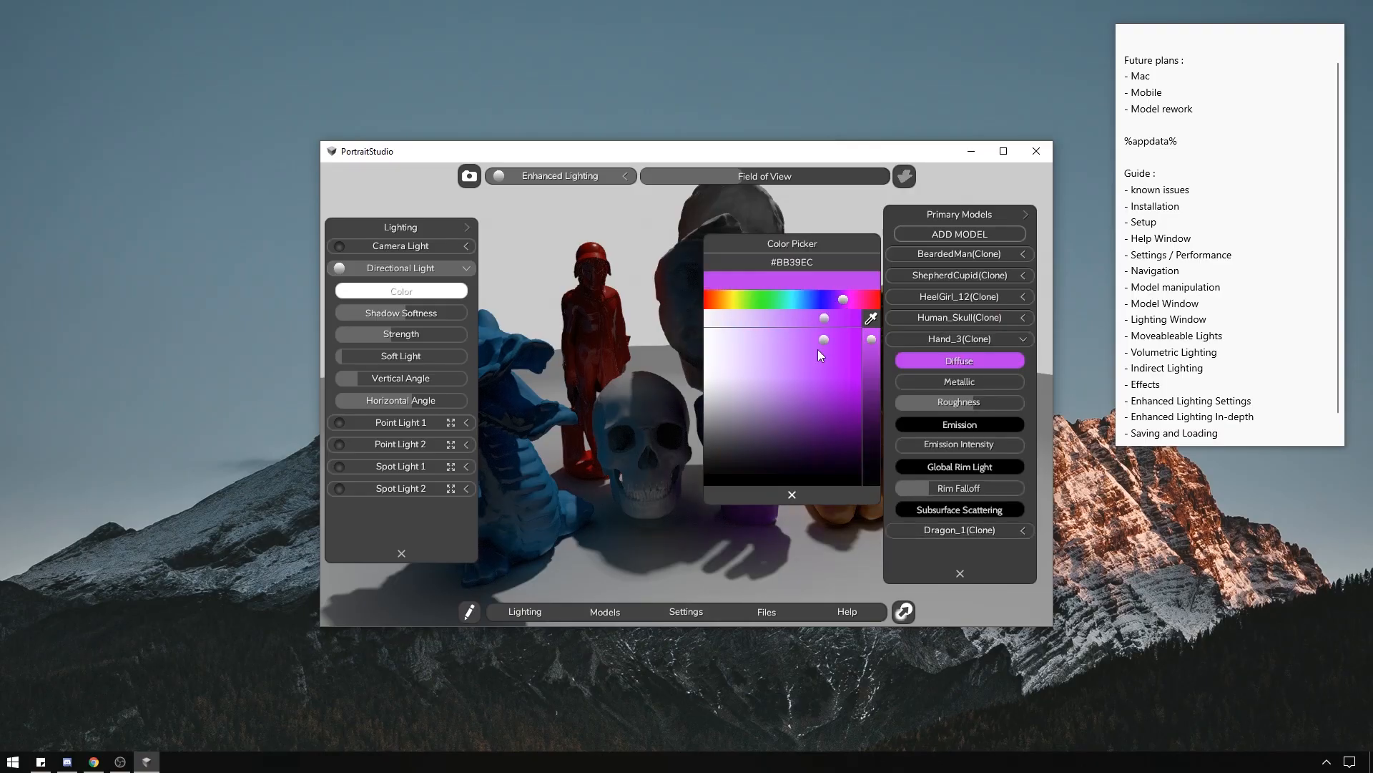
left_click(800, 494)
Reduce the roughness of the Hand_3 model to zero, viewing the colored models up close.
right_click_drag(831, 283, 783, 286)
scroll(783, 287, "down", 6)
scroll(790, 287, "up", 5)
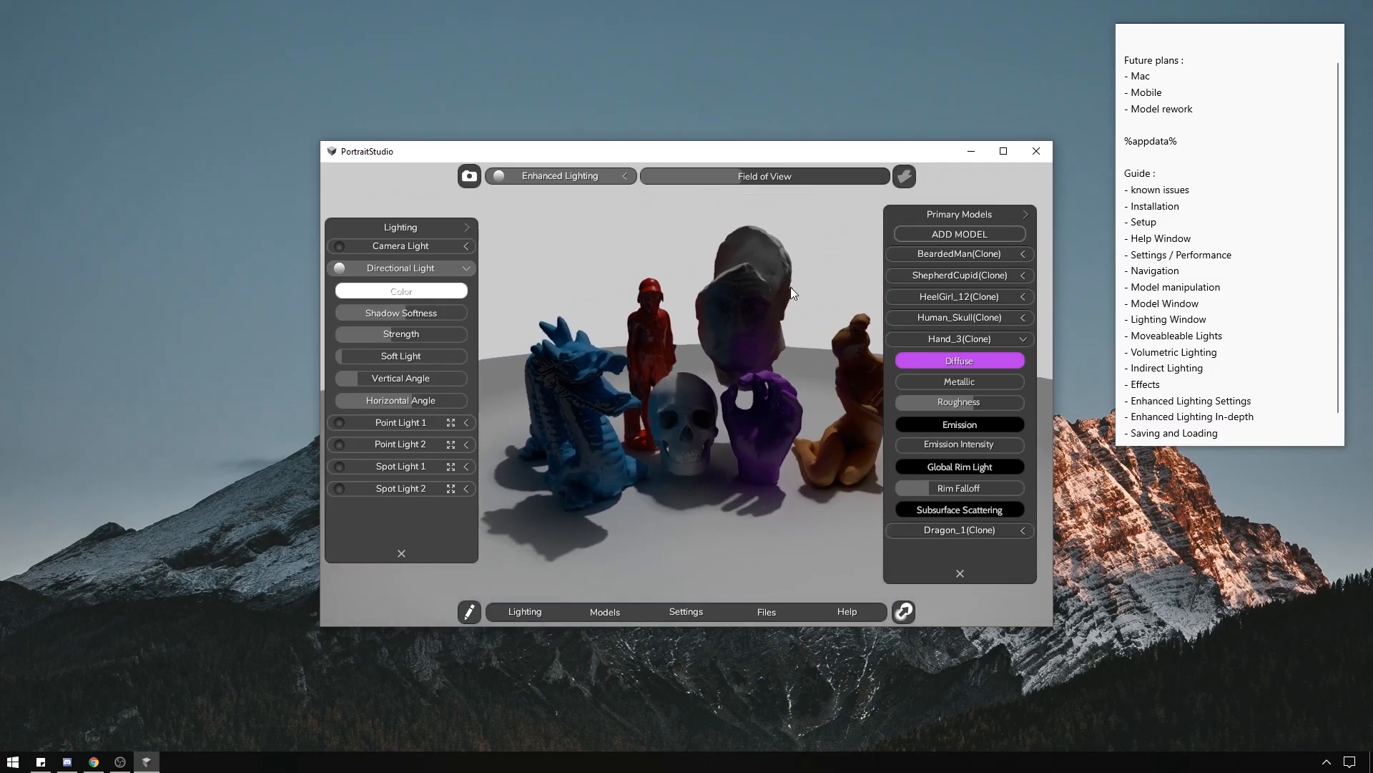
scroll(730, 297, "up", 2)
right_click_drag(866, 278, 874, 266)
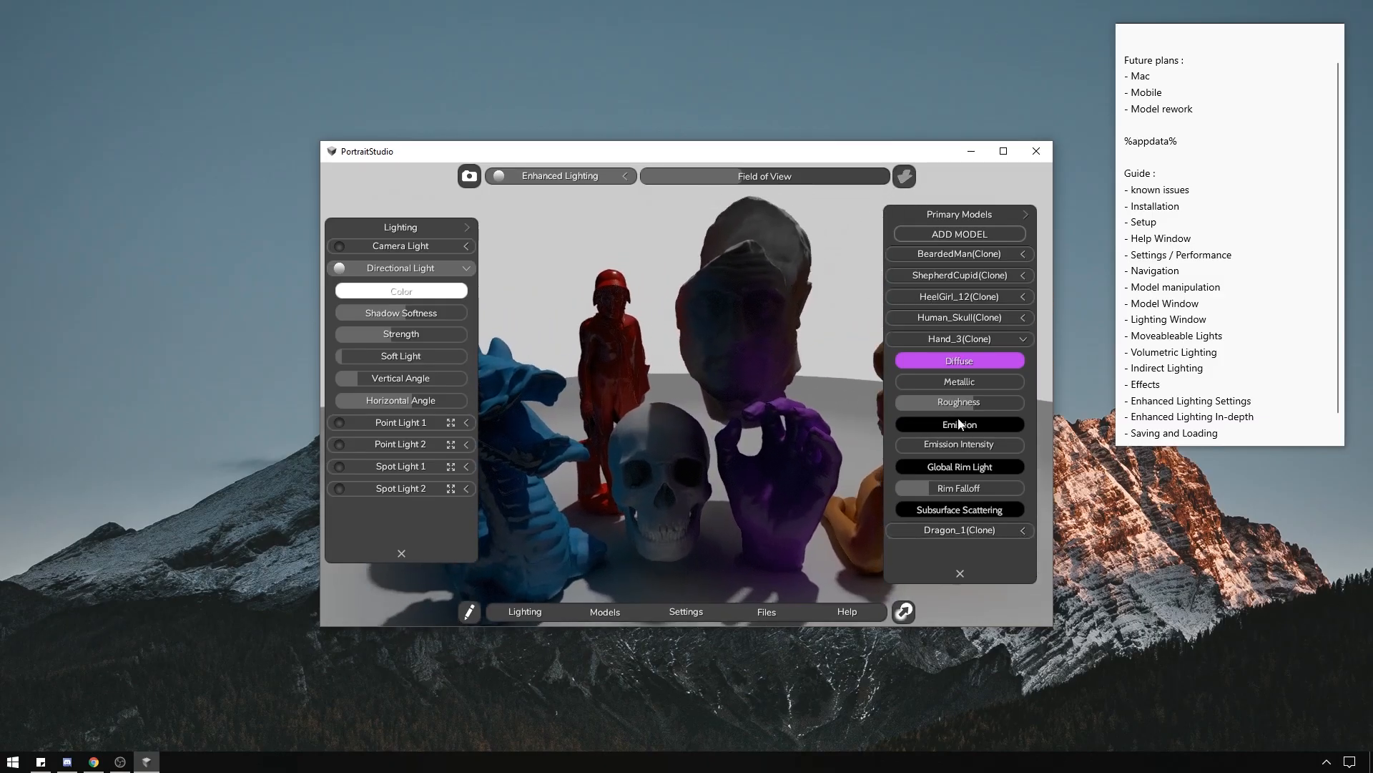
mouse_move(950, 402)
left_mouse_down()
mouse_move(877, 402)
mouse_move(998, 413)
mouse_move(899, 407)
mouse_move(843, 320)
left_mouse_up()
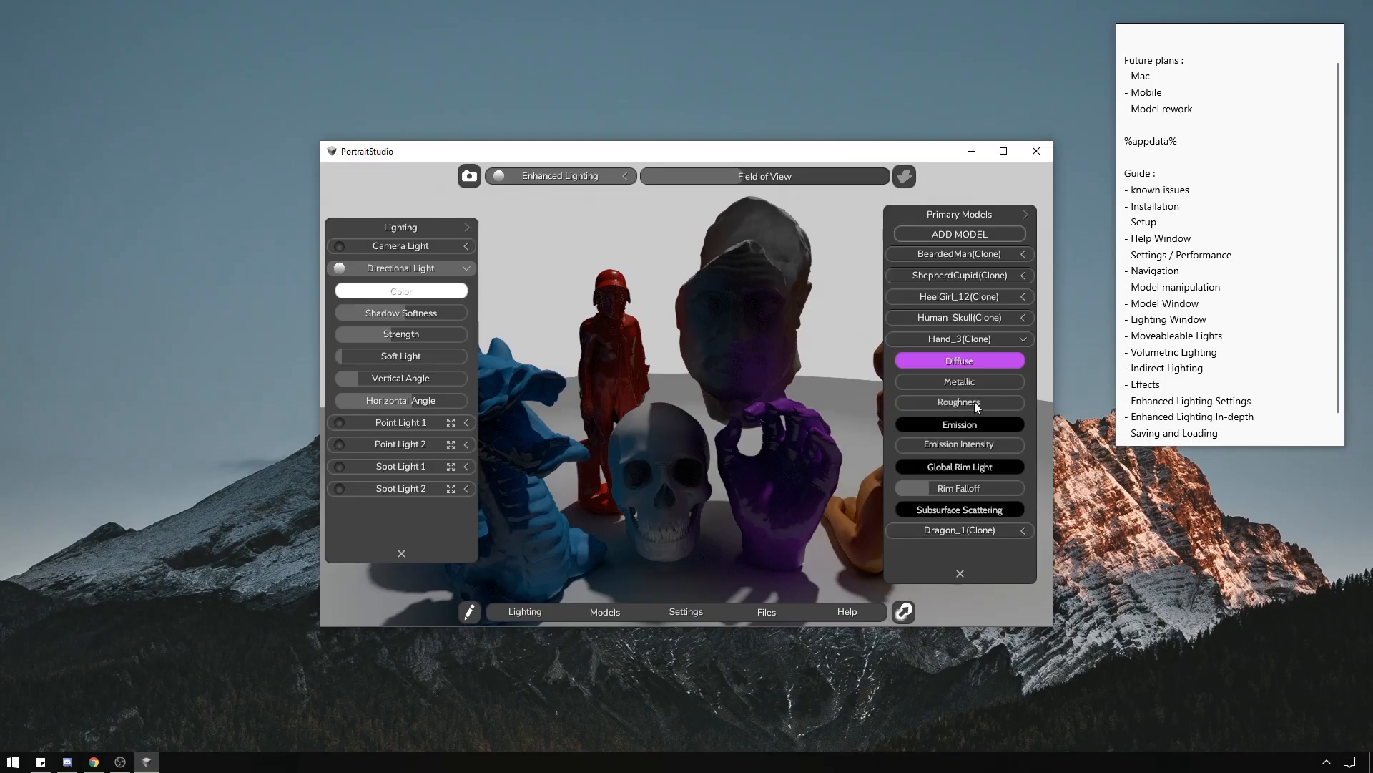
Reduce the roughness of the HeelGirl_12 model to zero and view the group from several angles.
right_click_drag(885, 322, 932, 316)
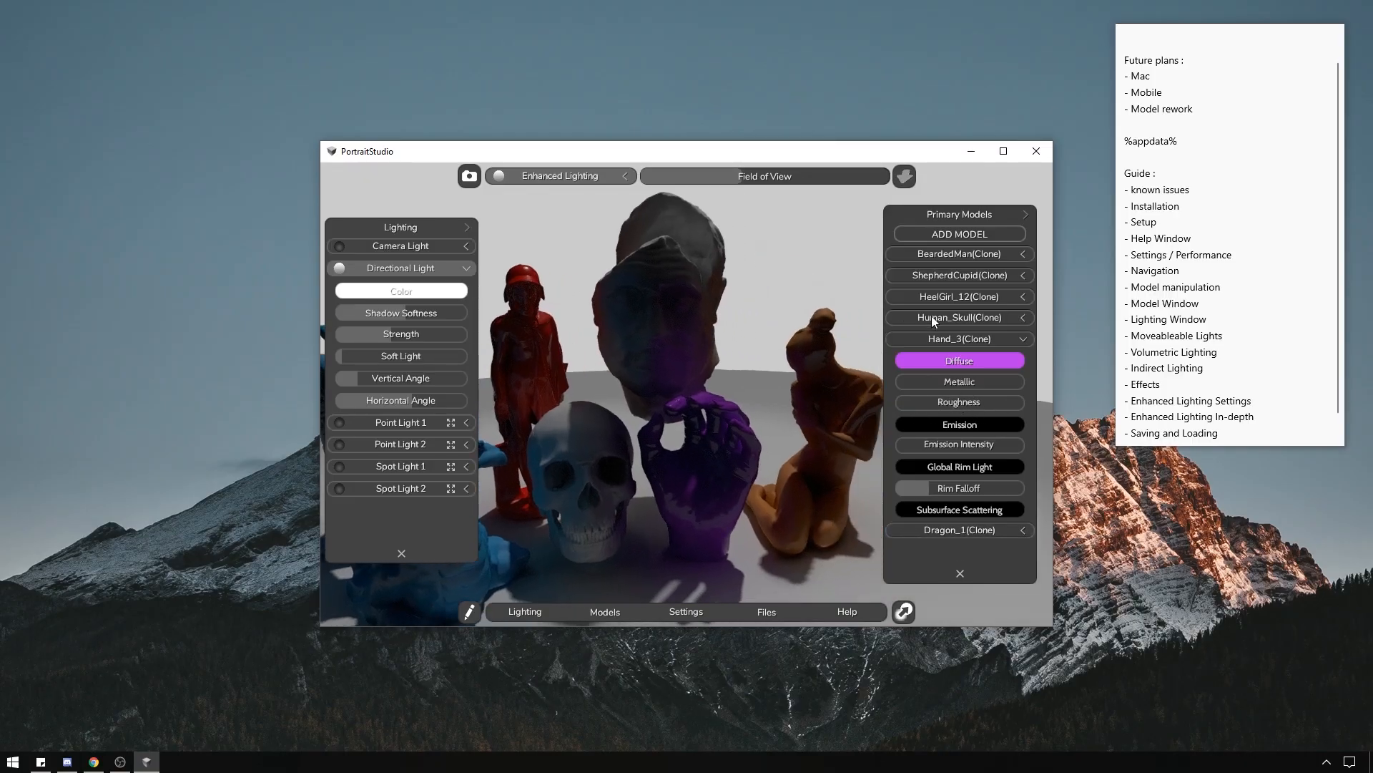
left_click(1024, 296)
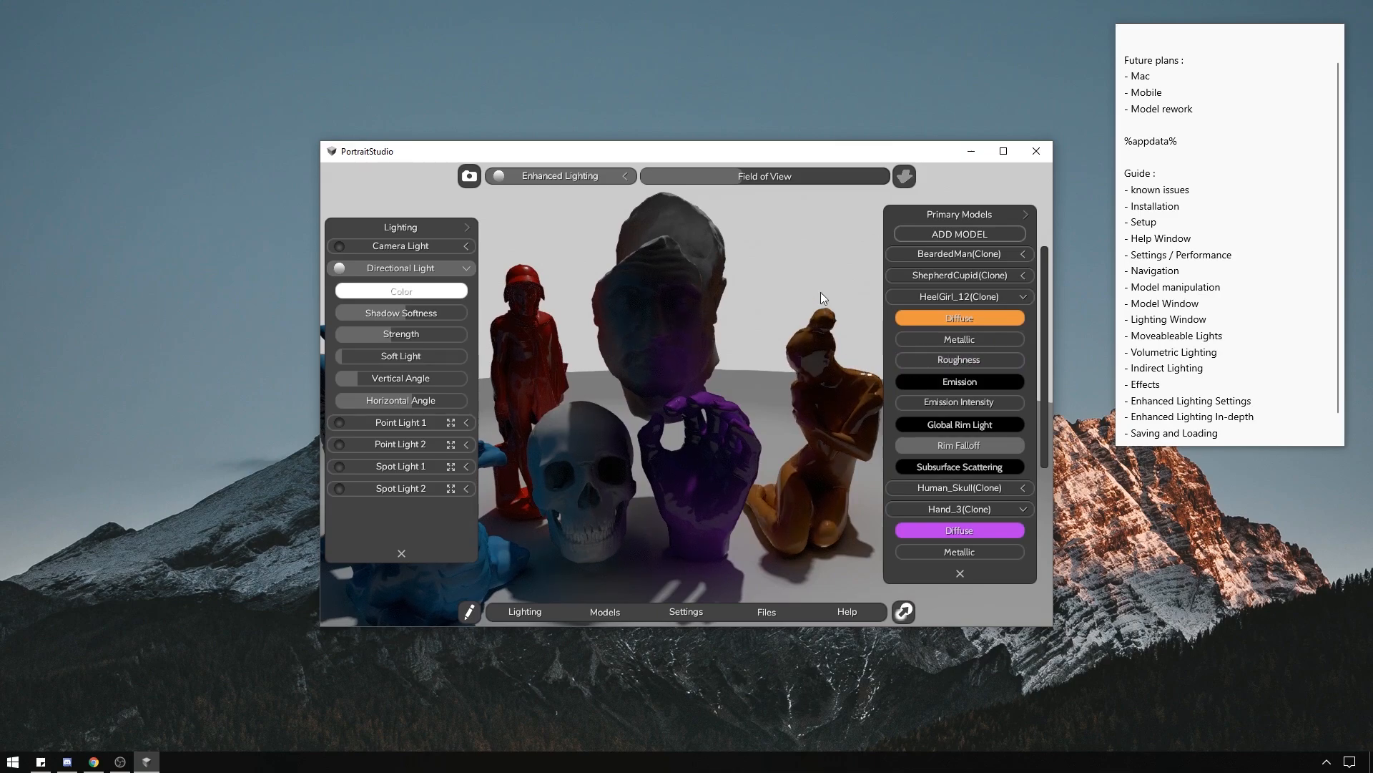
right_click_drag(821, 292, 860, 296)
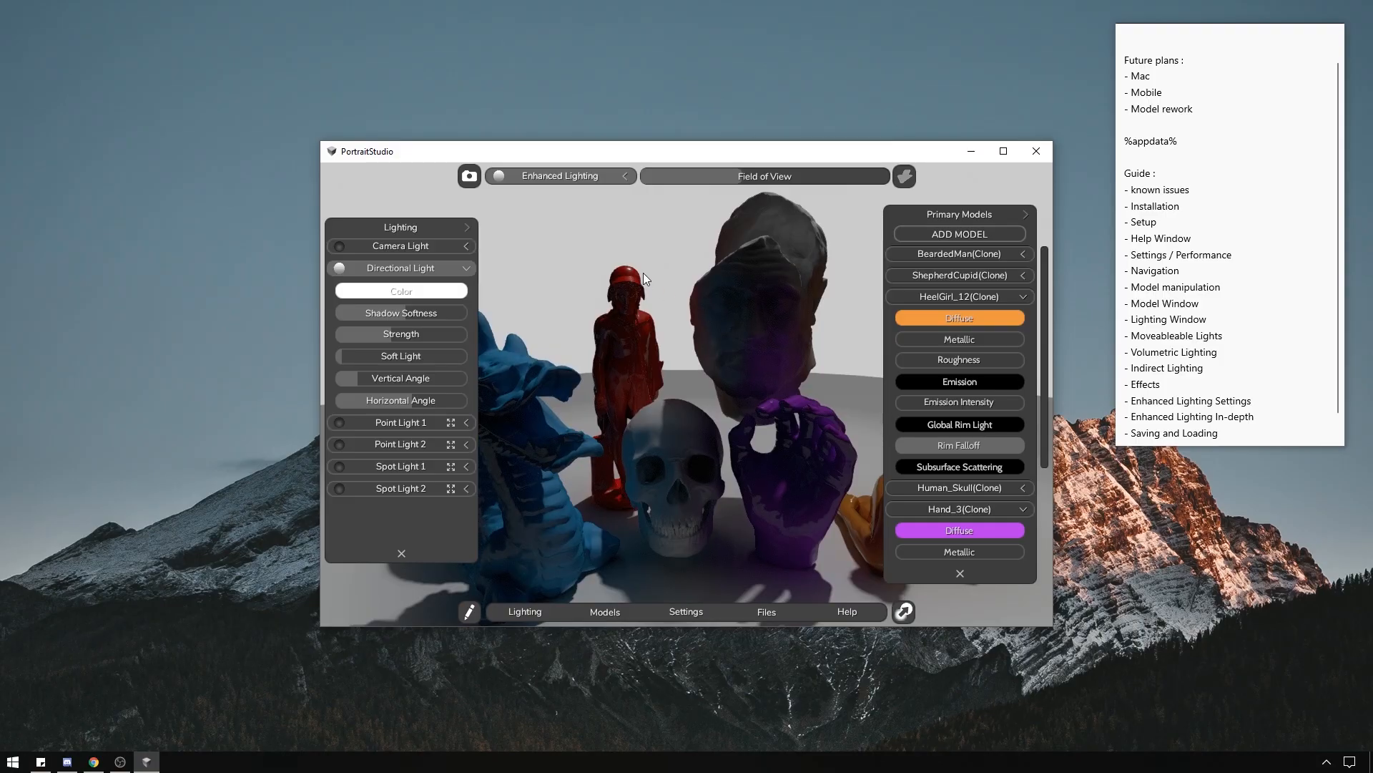
right_click_drag(643, 272, 600, 288)
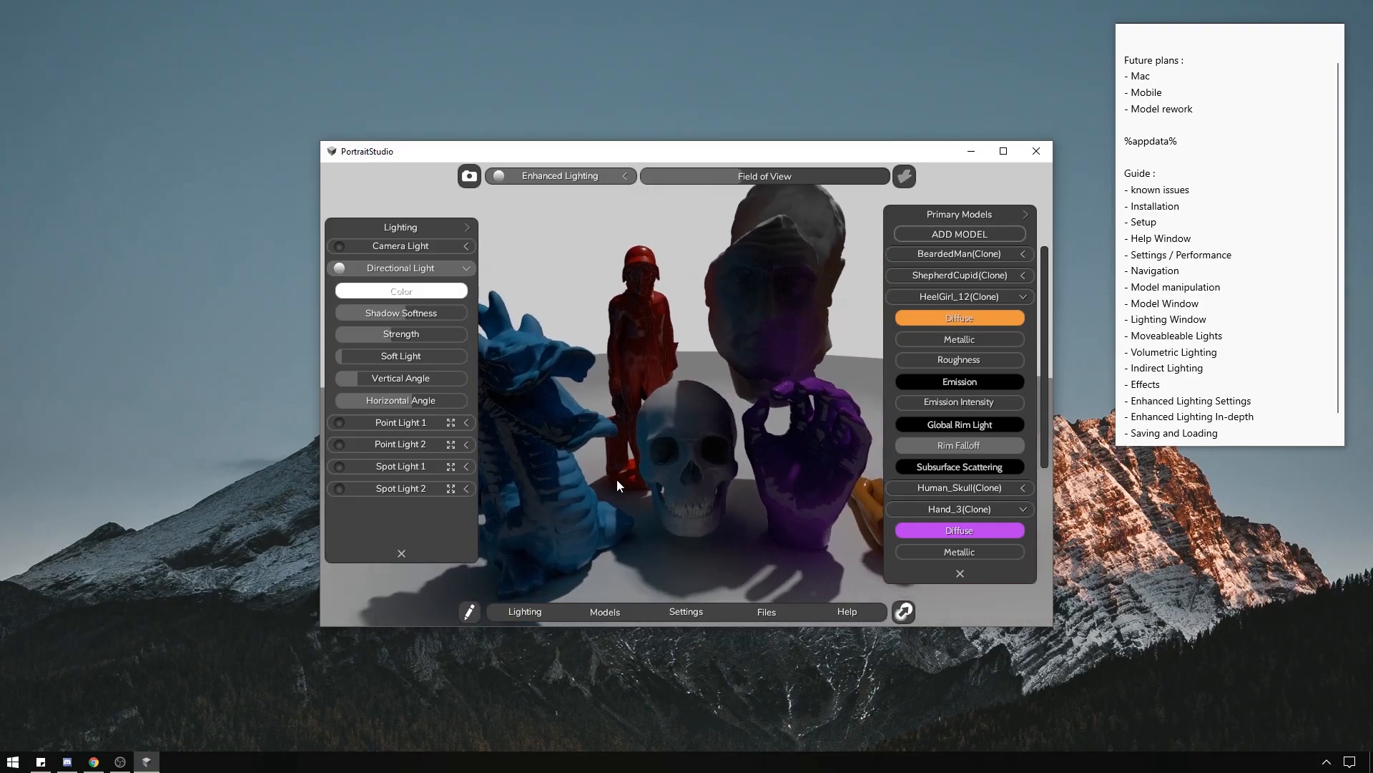
right_click_drag(707, 229, 779, 249)
scroll(779, 249, "down", 3)
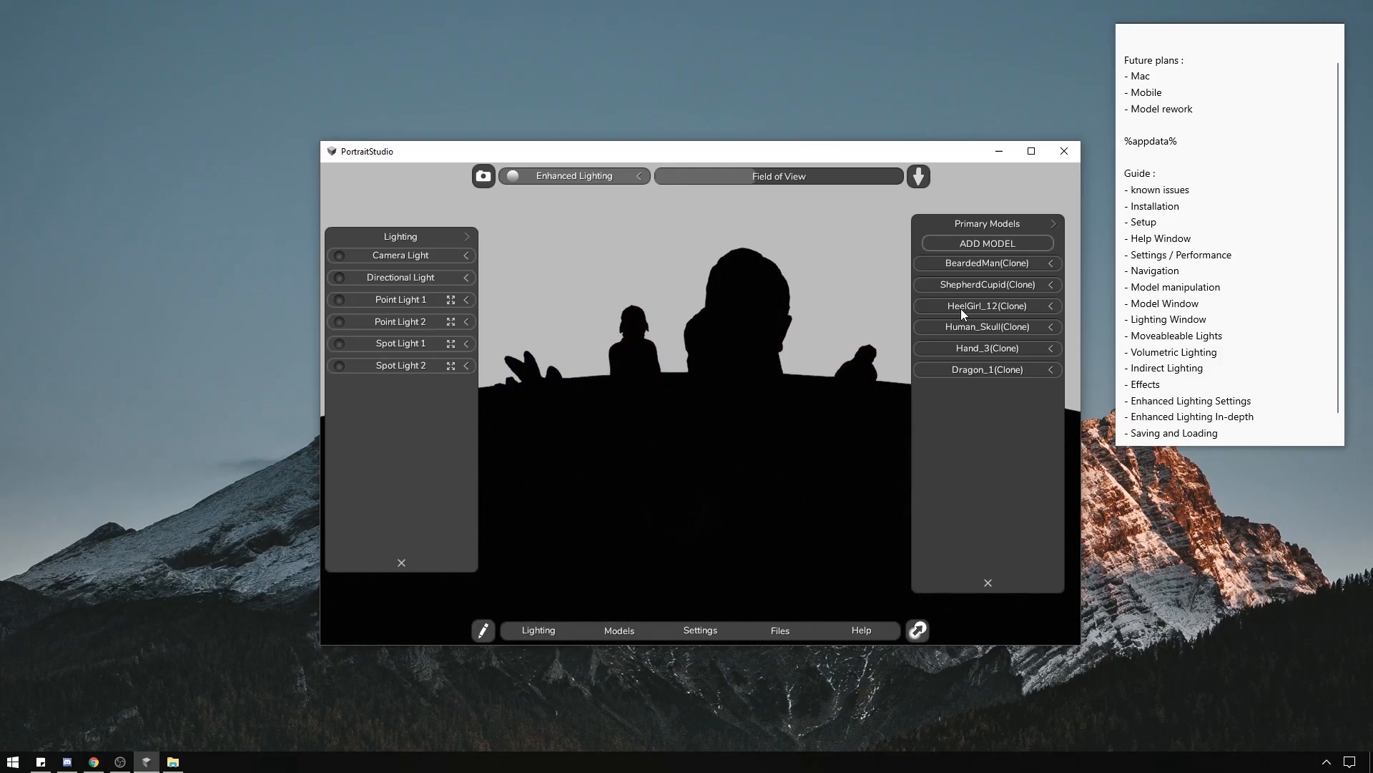
Give the Human_Skull model a white emission with an emission intensity of about 25%.
left_click(988, 326)
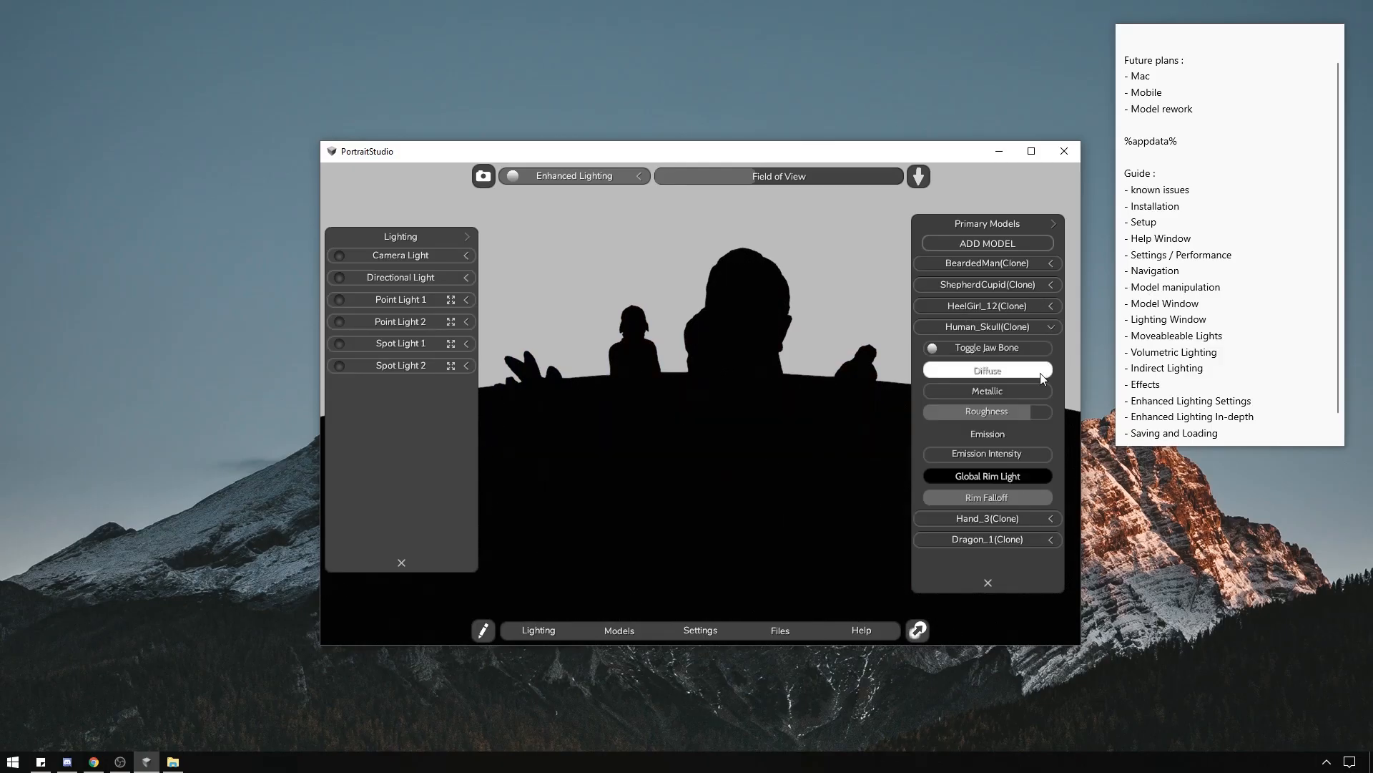
left_click(987, 370)
left_click(919, 363)
left_click_drag(927, 454, 957, 461)
middle_click_drag(851, 301, 588, 294)
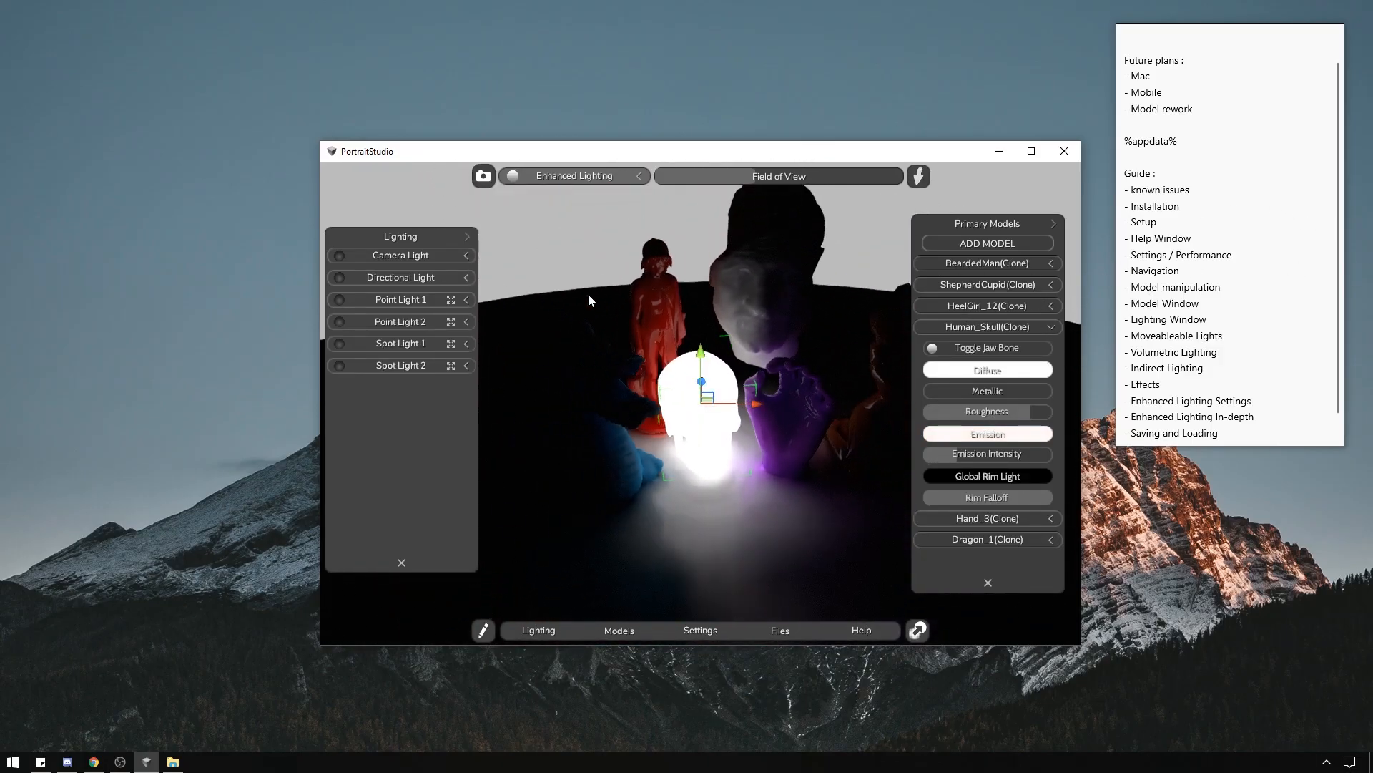
Set the background color to black and the skull's emission color to orange.
left_click(468, 237)
left_click(444, 275)
middle_click_drag(568, 190, 658, 221)
left_click(997, 437)
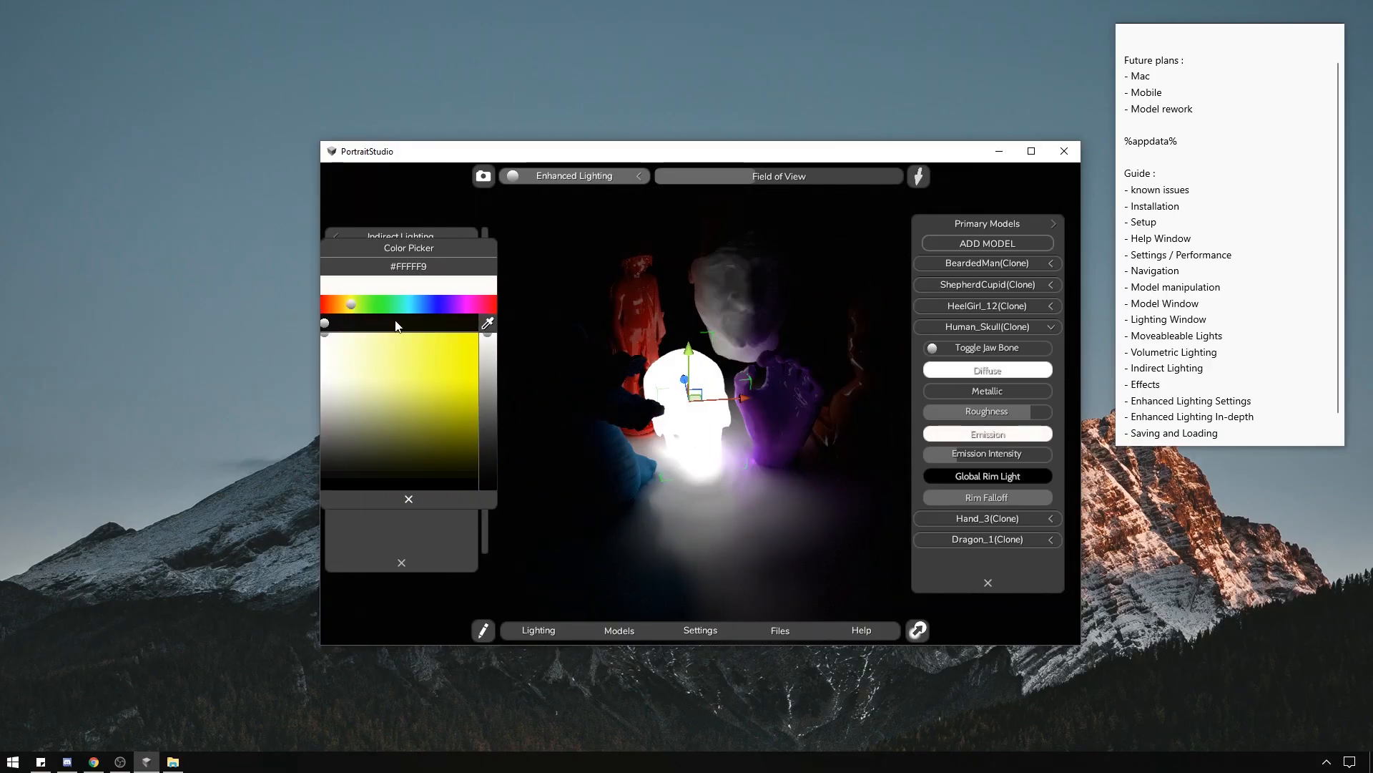
left_click(423, 339)
mouse_move(347, 304)
left_mouse_down()
mouse_move(487, 315)
mouse_move(337, 315)
left_mouse_up()
left_click(473, 500)
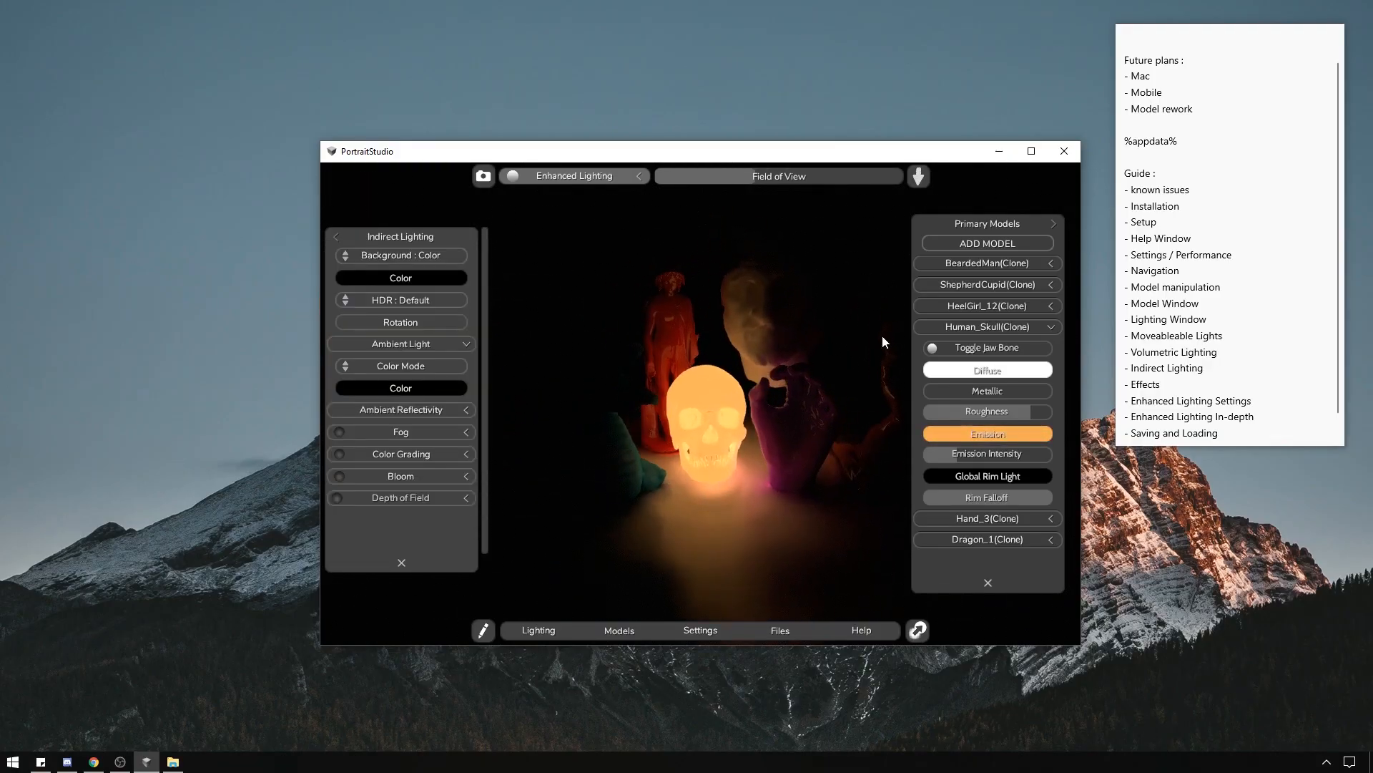
Turn on the directional light and change the skull's emission color to yellow-orange.
left_click(334, 236)
left_click(339, 278)
left_click(1020, 437)
left_click(747, 315)
left_click(832, 346)
left_click(739, 313)
left_click(806, 503)
middle_click_drag(851, 264, 889, 249)
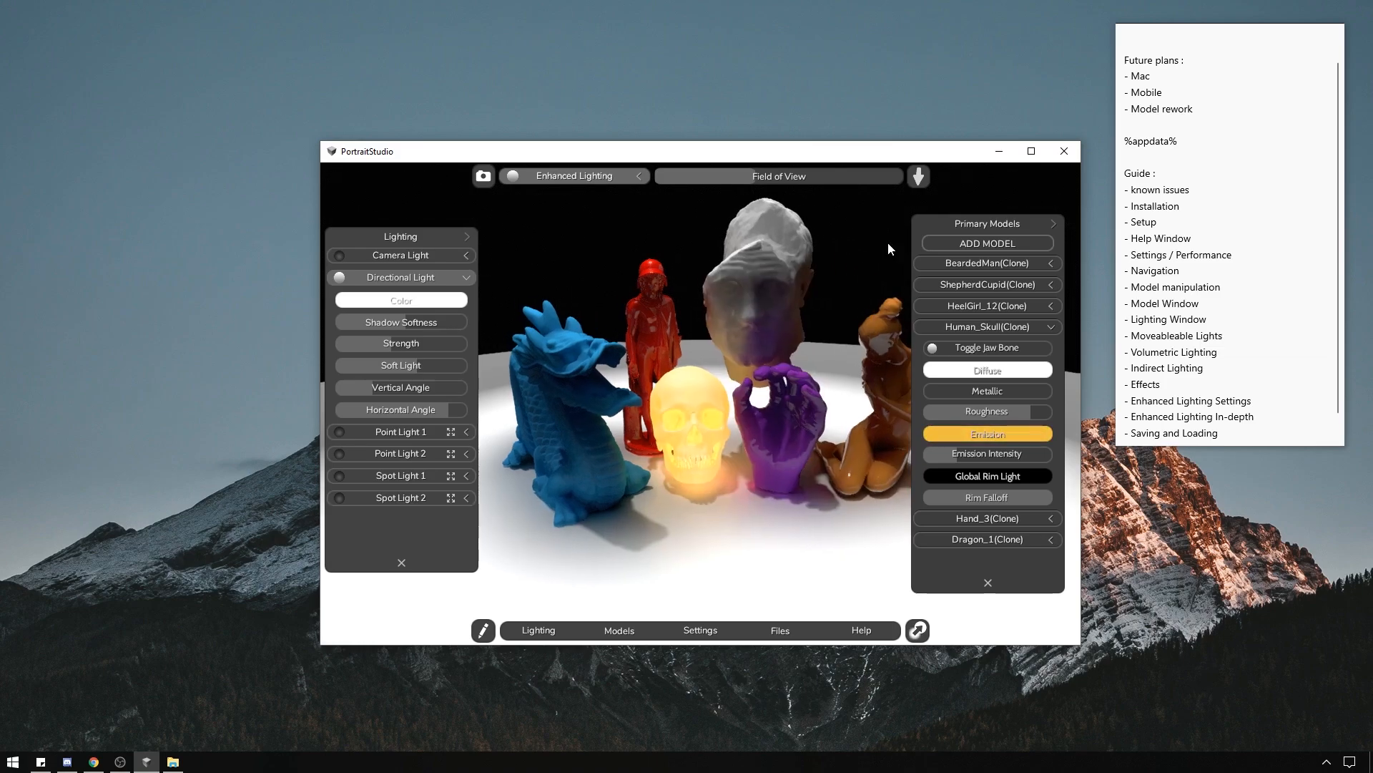
Adjust the ambient light color, set the background color to gray, and close the model and lighting settings.
left_click(988, 582)
middle_click_drag(608, 530, 610, 553)
left_click(467, 237)
left_click(400, 387)
mouse_move(721, 493)
left_mouse_down()
mouse_move(716, 451)
mouse_move(715, 497)
left_mouse_up()
left_click(401, 278)
left_click_drag(721, 492, 700, 397)
left_click(807, 504)
left_click(401, 563)
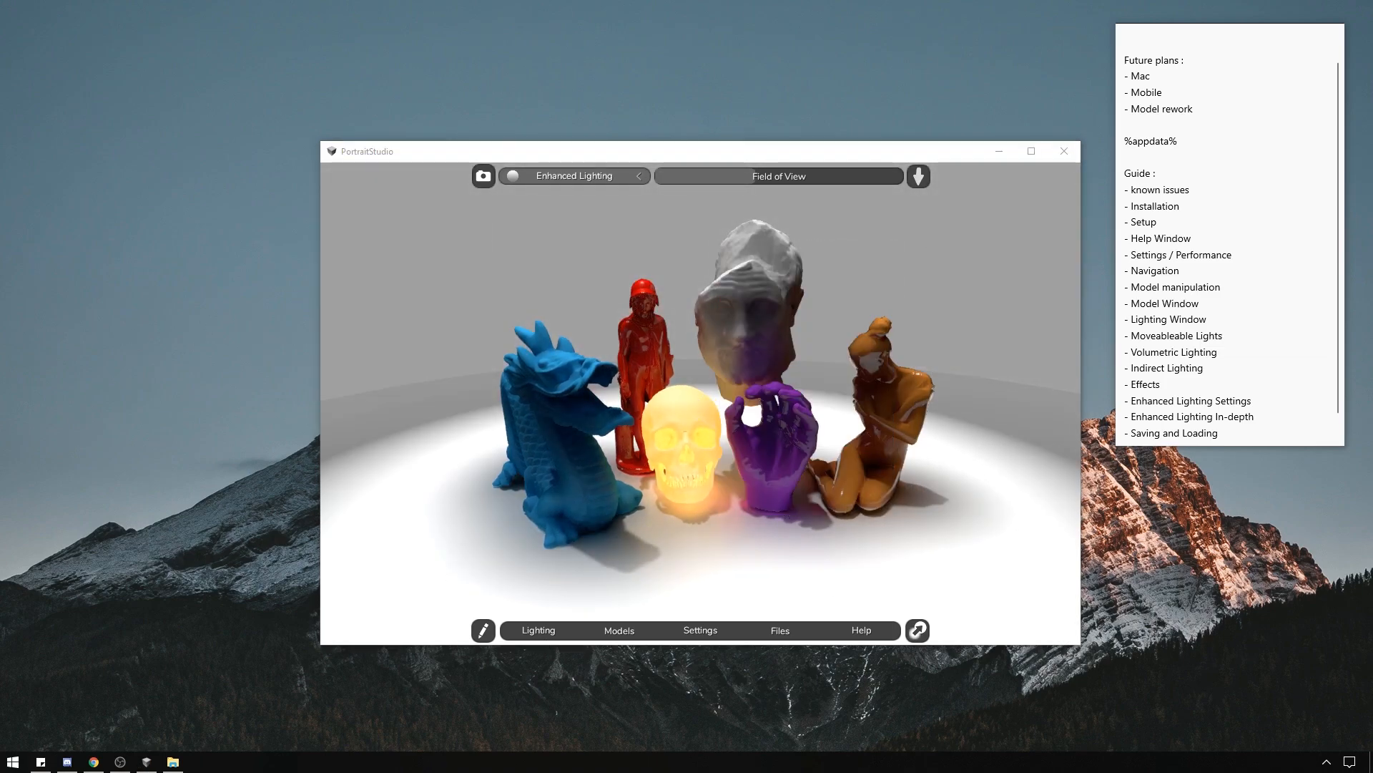